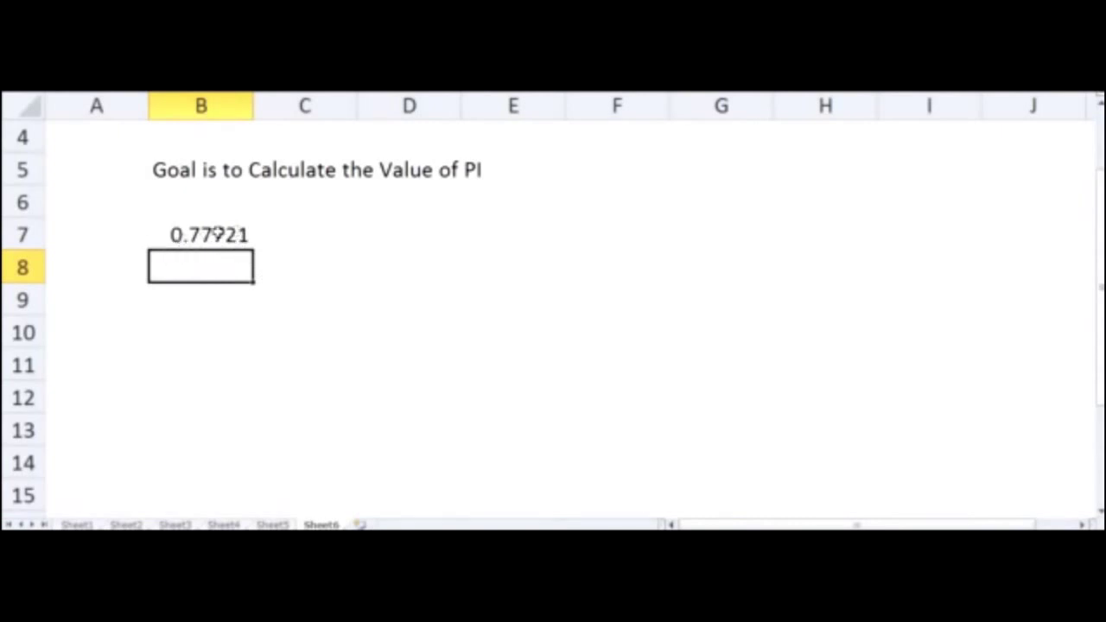
# Recalculate the RAND() formula in B7 several times to examine the random values it generates
pyautogui.click(232, 235)
pyautogui.doubleClick(232, 235)
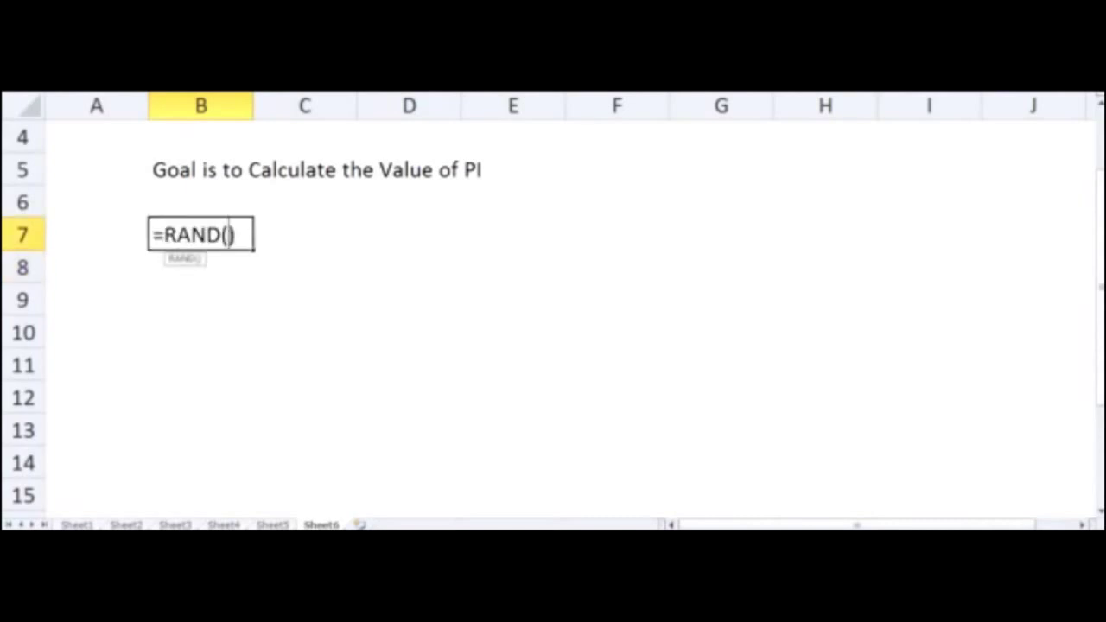
pyautogui.press('Return')
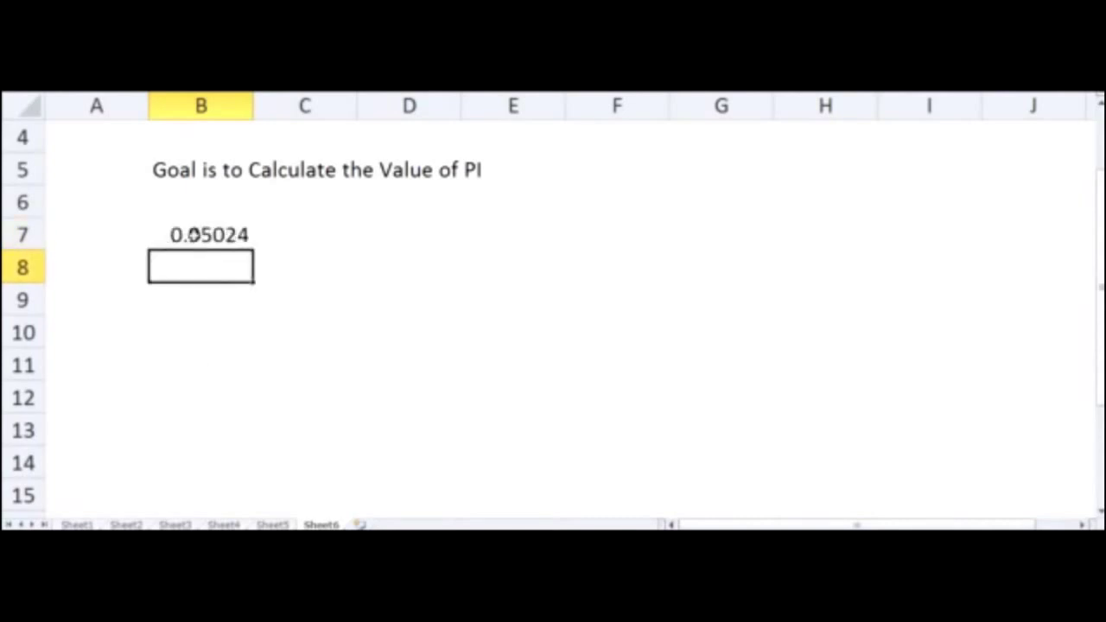
pyautogui.click(219, 234)
pyautogui.doubleClick(222, 235)
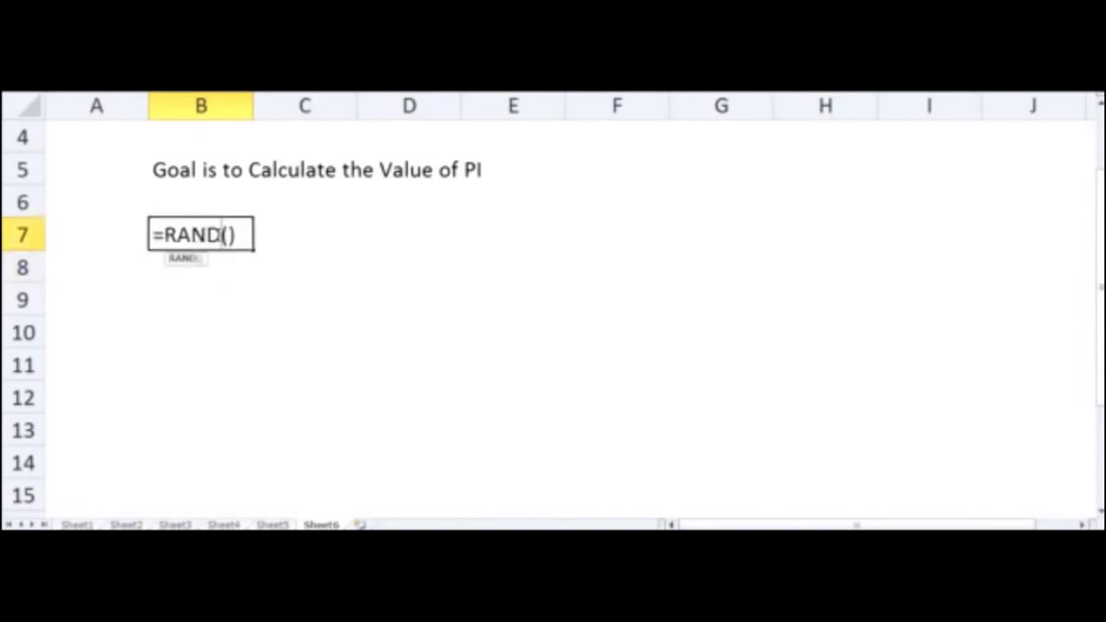
pyautogui.press('Return')
pyautogui.click(198, 213)
pyautogui.doubleClick(207, 234)
pyautogui.press('Return')
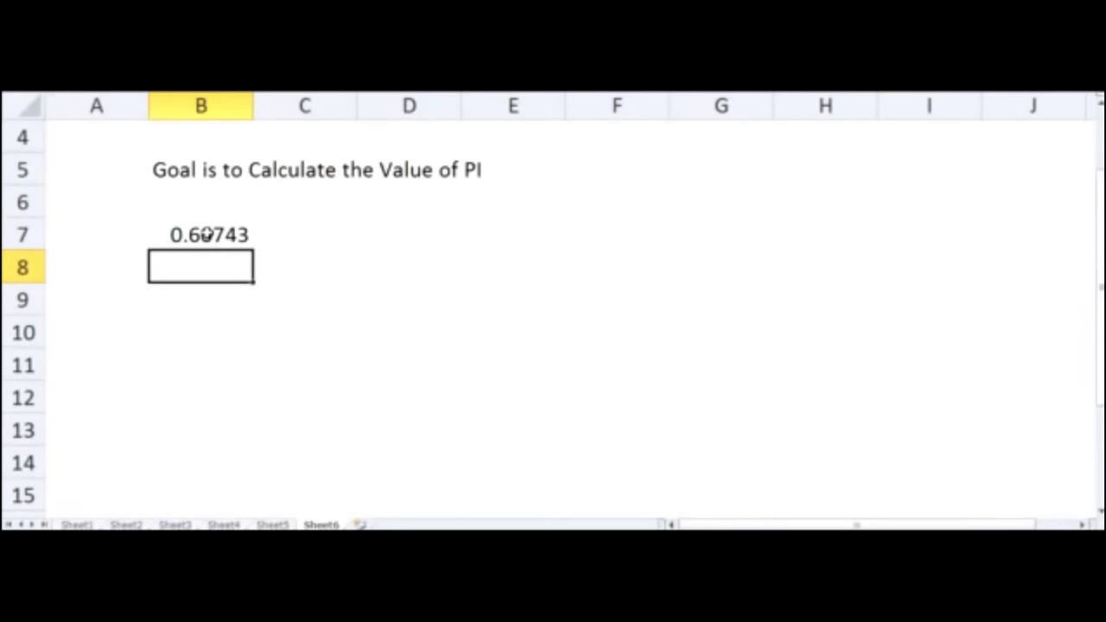
# Change the formula in B7 to =1-2*RAND() to generate random numbers between -1 and 1
pyautogui.doubleClick(208, 233)
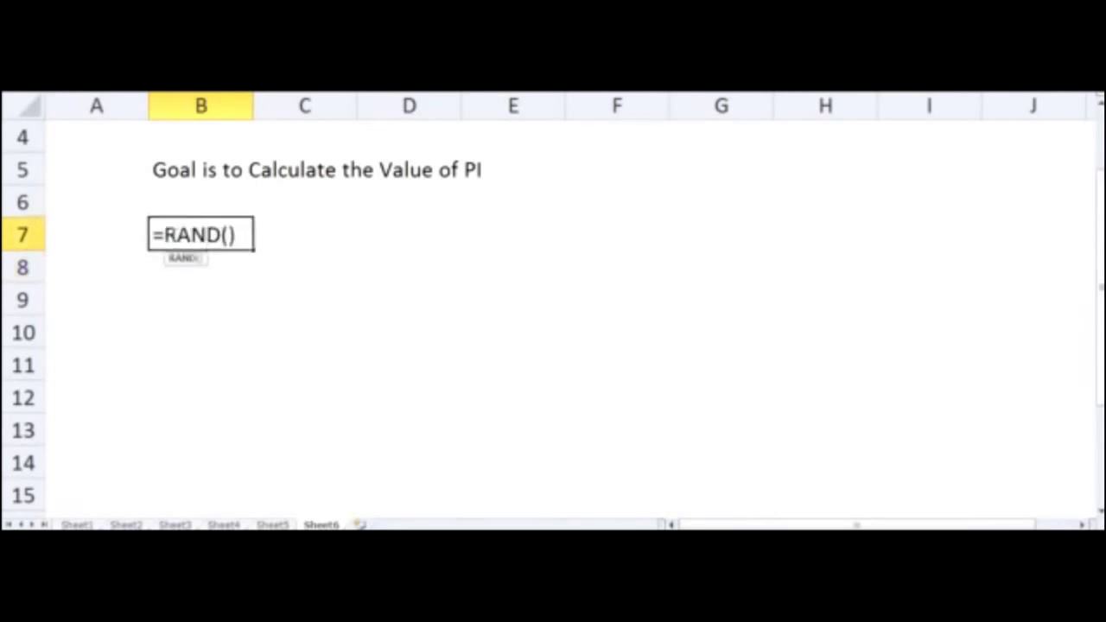
pyautogui.click(165, 235)
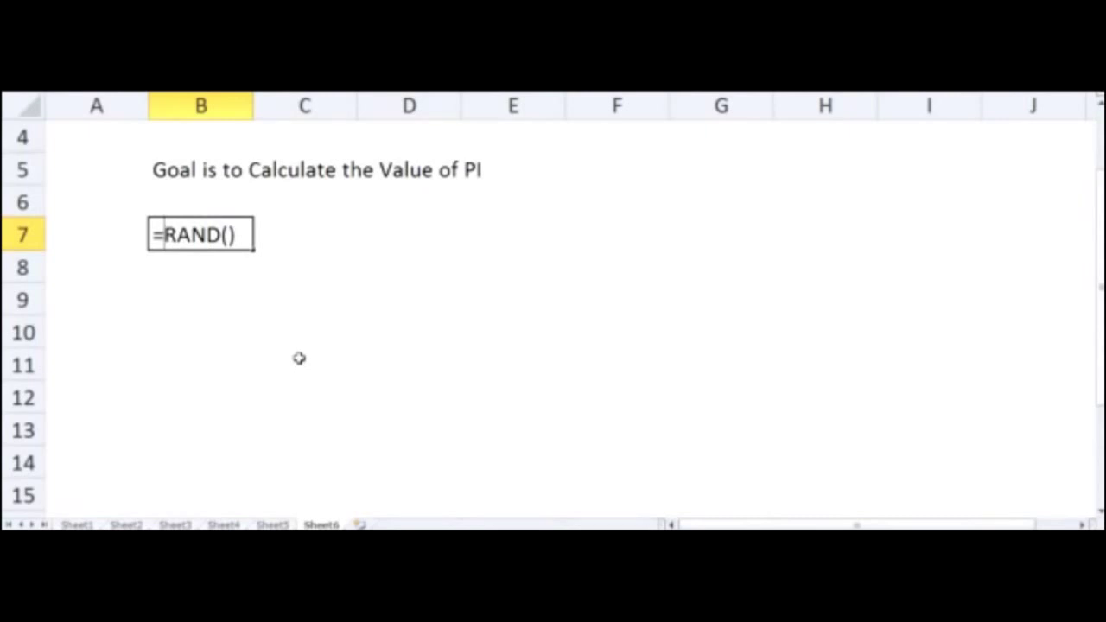
pyautogui.write('1-2*')
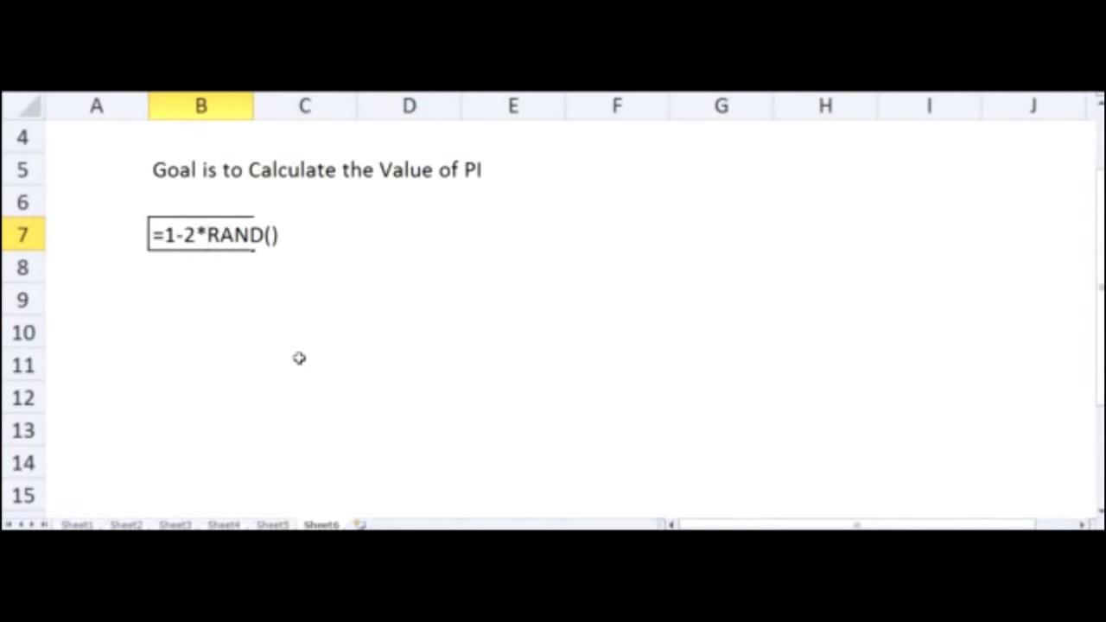
pyautogui.press('Return')
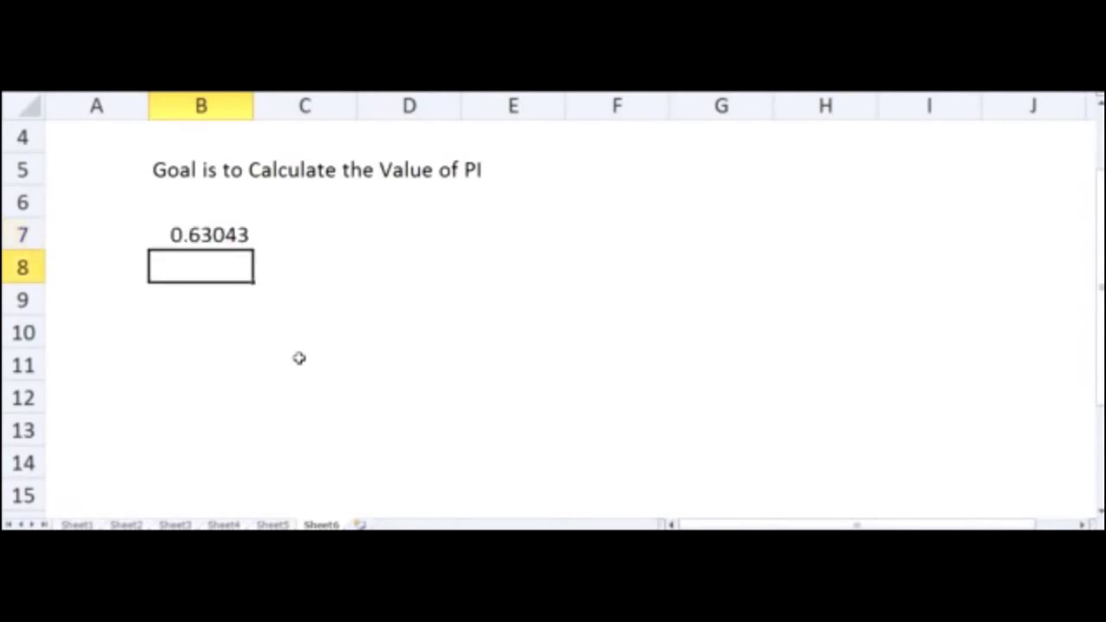
# Recalculate the modified random formula in B7 twice to check the range of its values
pyautogui.click(193, 234)
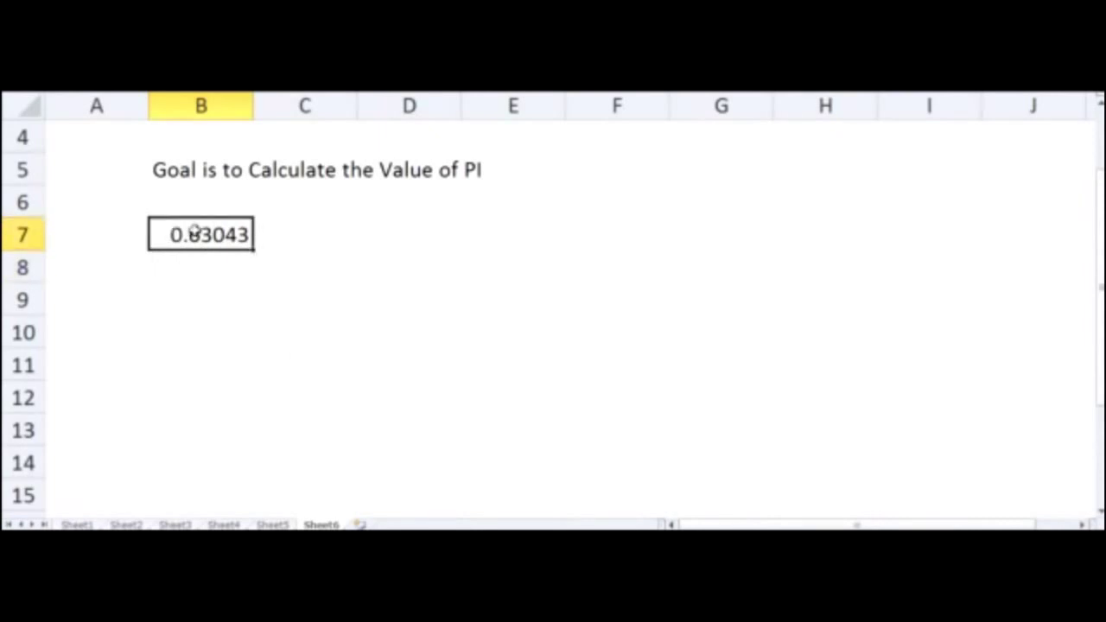
pyautogui.doubleClick(196, 235)
pyautogui.press('Return')
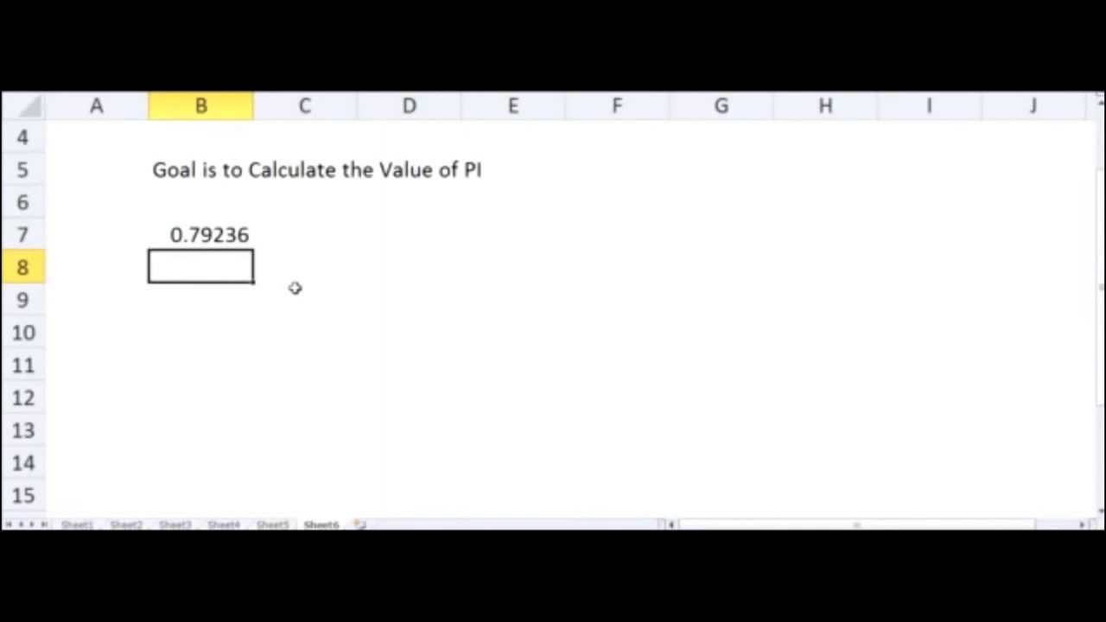
pyautogui.click(229, 235)
pyautogui.doubleClick(229, 234)
pyautogui.press('Return')
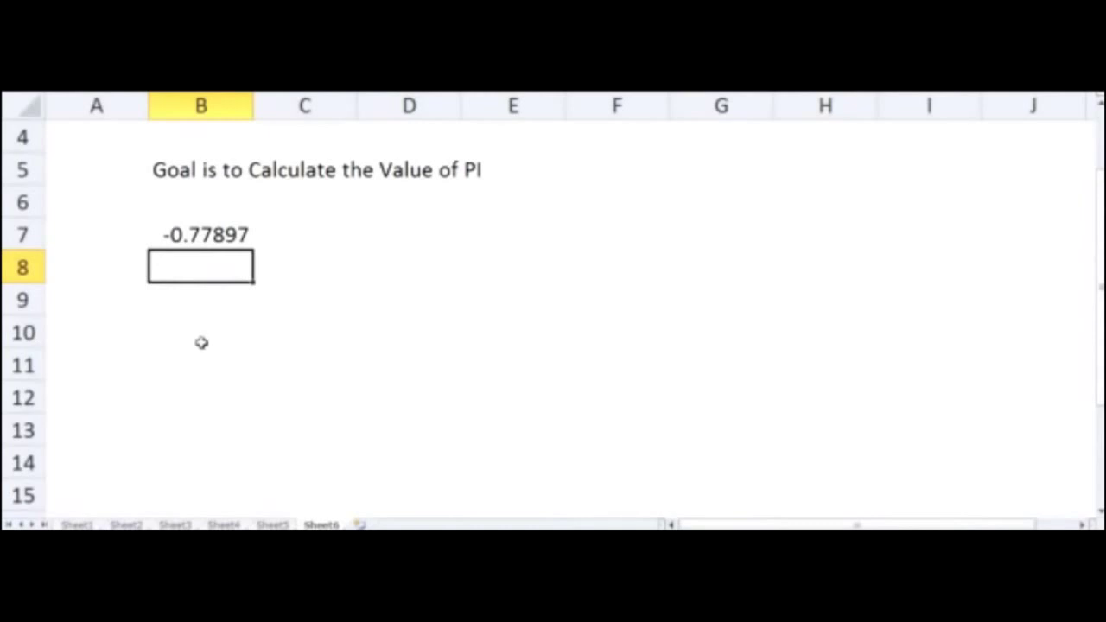
# Copy the random number formula from B7 into C7 to form a coordinate pair
pyautogui.click(237, 234)
pyautogui.moveTo(256, 250); pyautogui.dragTo(350, 251)
pyautogui.click(321, 331)
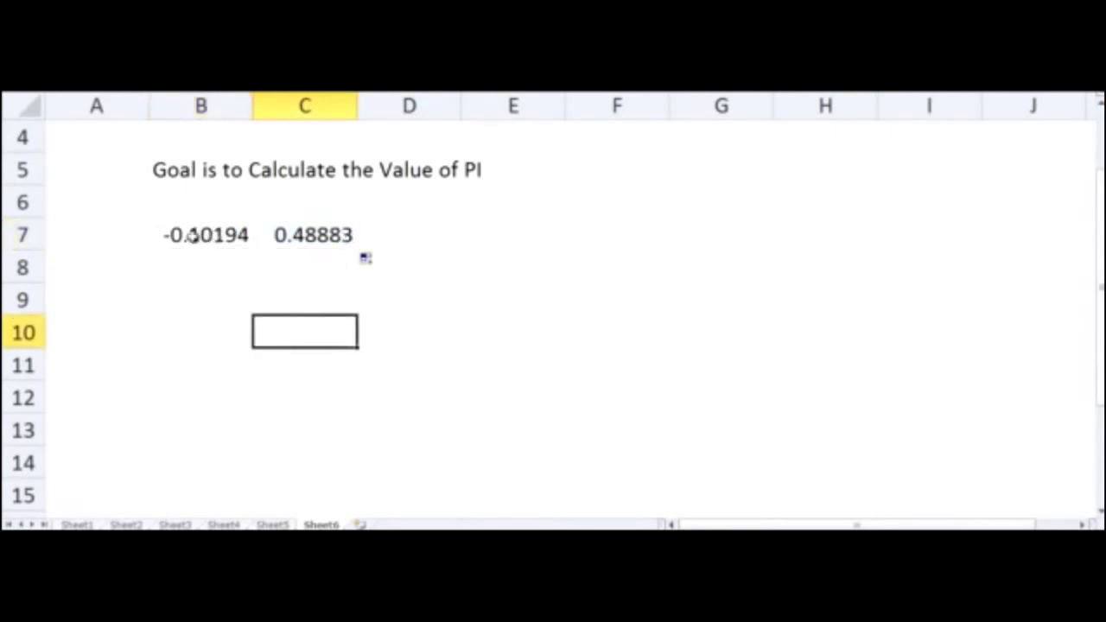
pyautogui.click(195, 236)
pyautogui.click(309, 235)
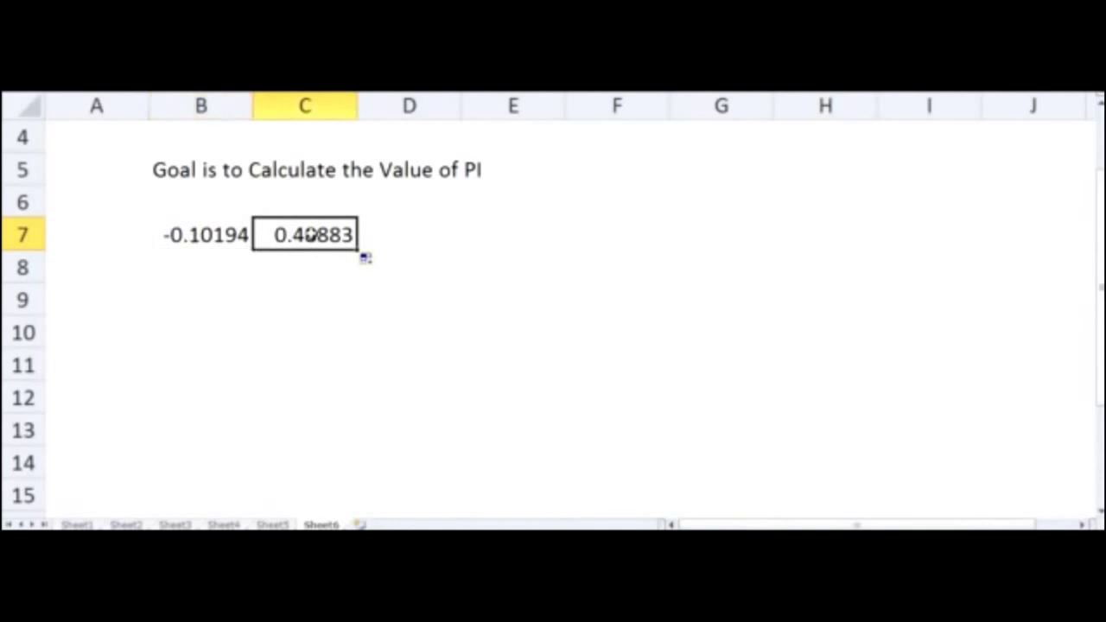
pyautogui.click(256, 301)
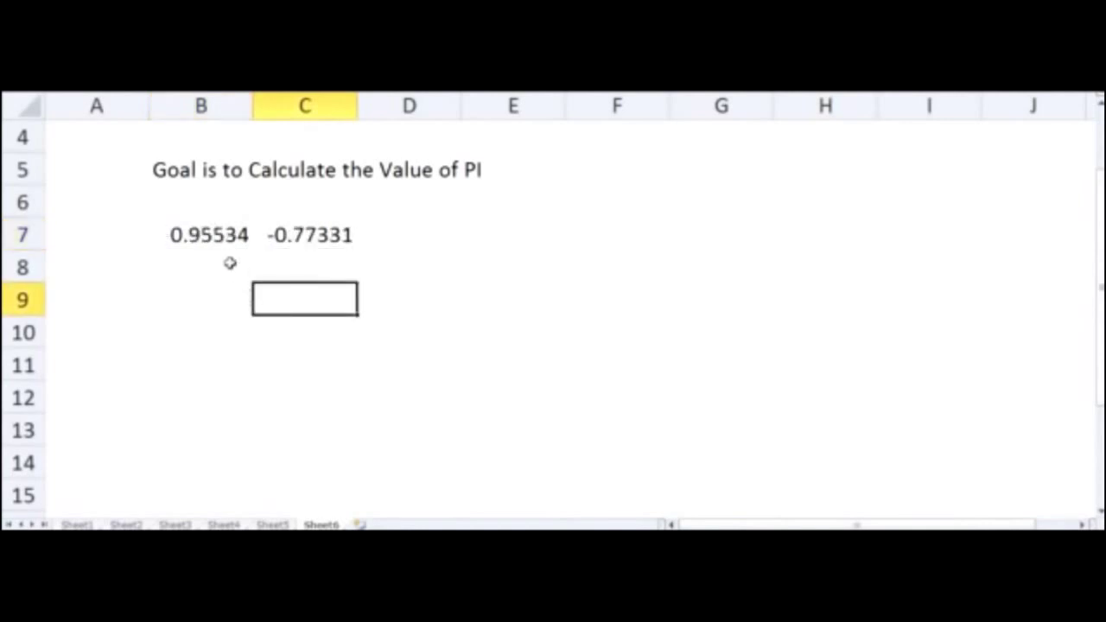
# Number the points in column A, entering 1 in A7 and 2 in A8 and extending the series to 9 in A15
pyautogui.click(119, 233)
pyautogui.write('1')
pyautogui.press('Return')
pyautogui.click(116, 234)
pyautogui.click(122, 270)
pyautogui.write('2')
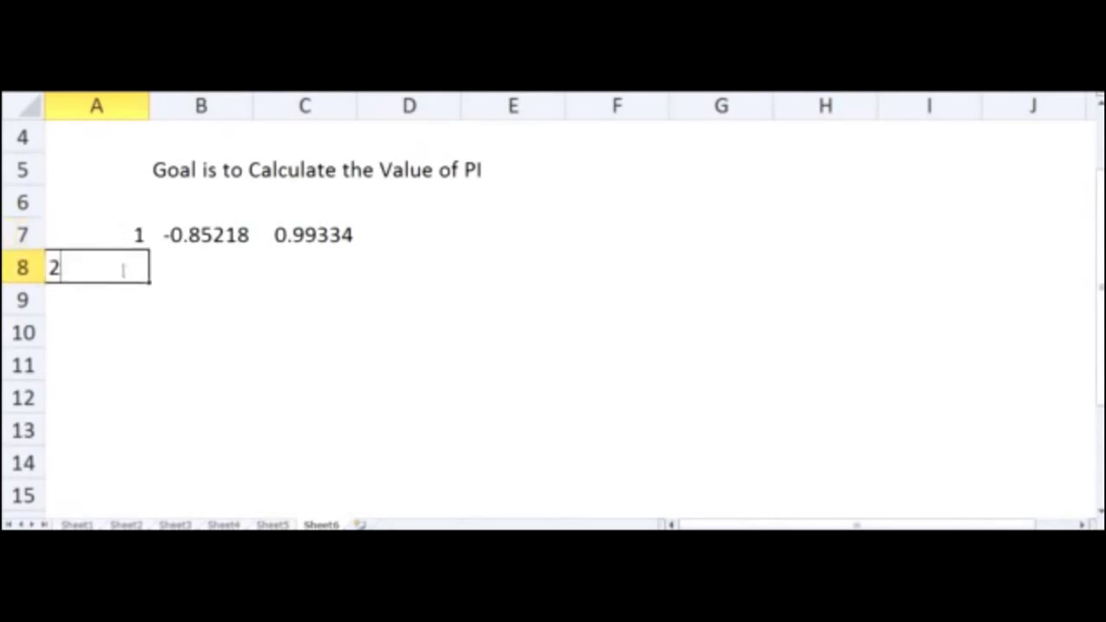
pyautogui.press('Return')
pyautogui.moveTo(121, 235); pyautogui.dragTo(152, 502)
# Fill the random formulas in B7:C7 down to row 15
pyautogui.moveTo(201, 235); pyautogui.dragTo(296, 242)
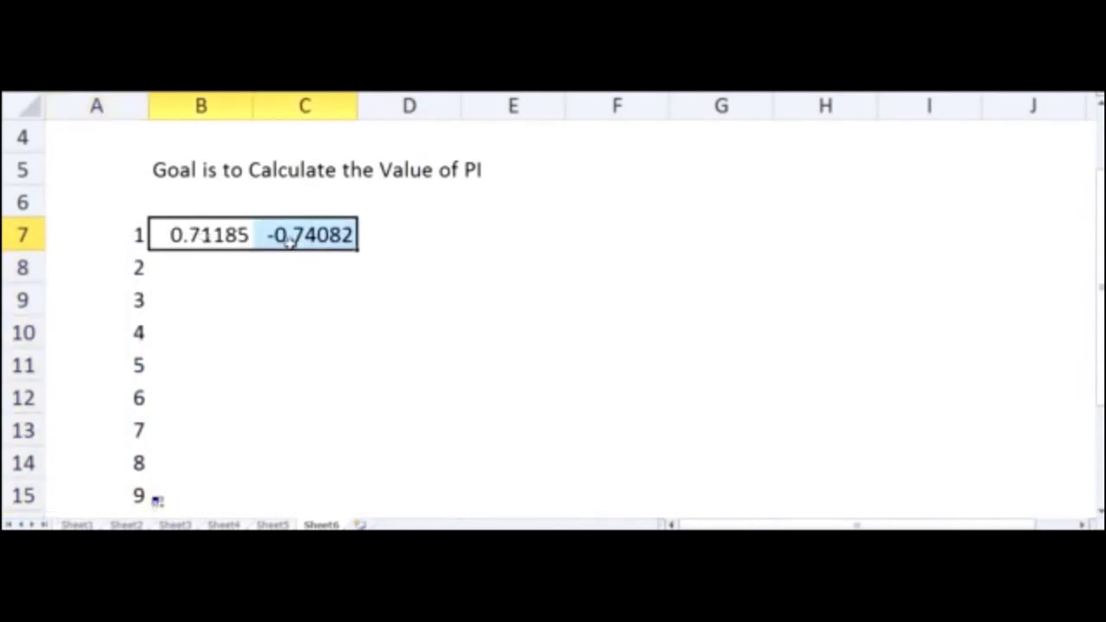
pyautogui.moveTo(358, 251); pyautogui.dragTo(328, 513)
pyautogui.click(444, 424)
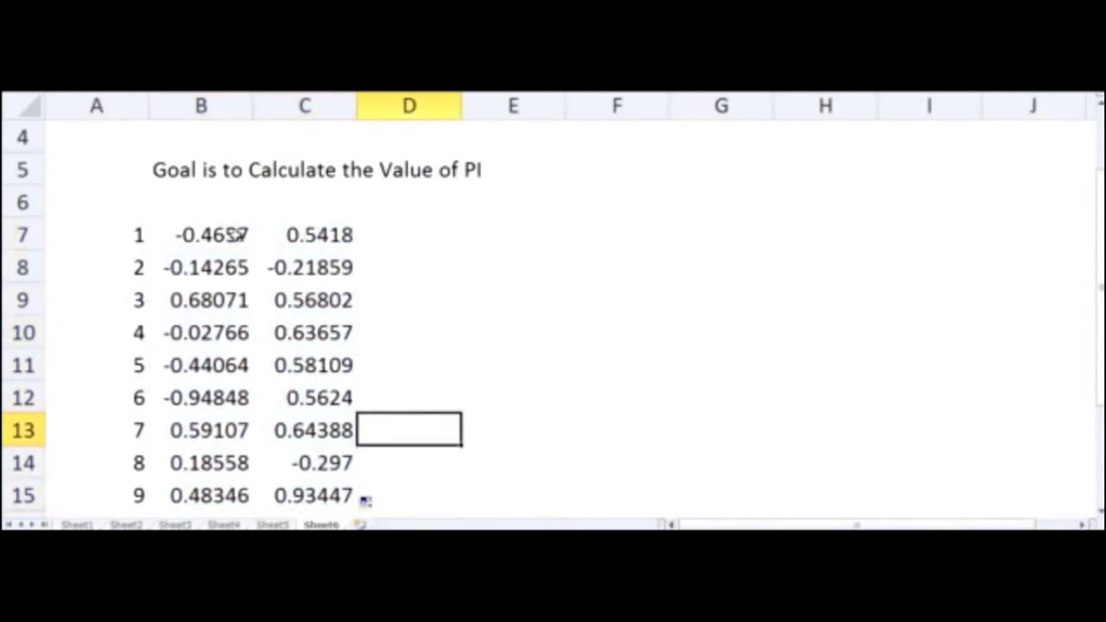
# Enter the column headings X in B6 and Y in C6
pyautogui.click(230, 203)
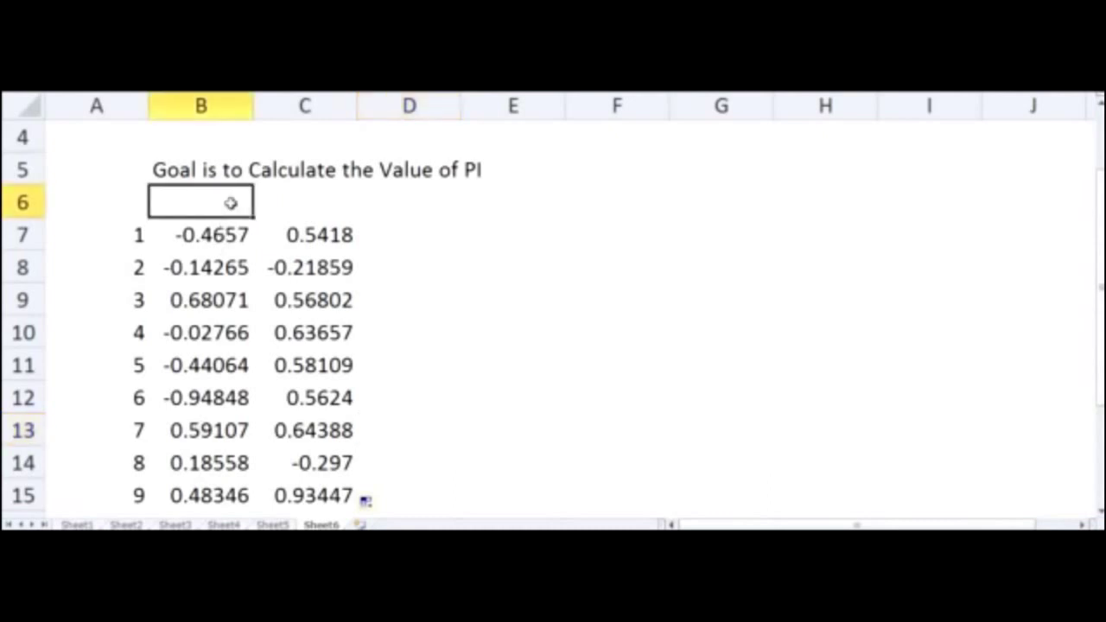
pyautogui.write('X')
pyautogui.press('Return')
pyautogui.click(292, 202)
pyautogui.write('Y')
pyautogui.press('Return')
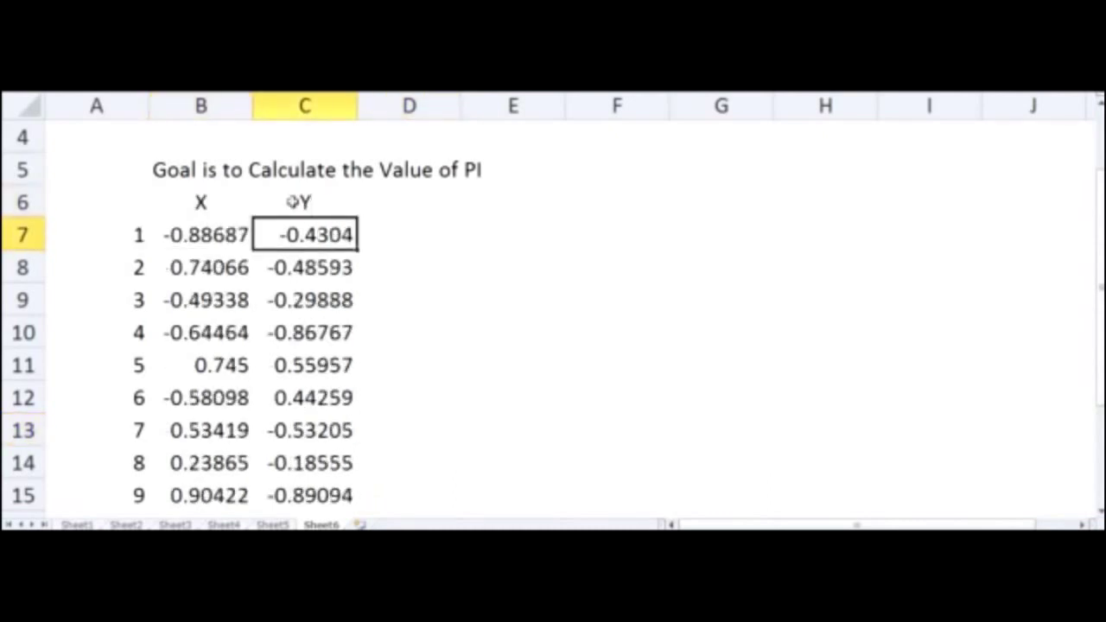
# Extend the numbering and the X and Y random formulas down to row 1006, giving 1000 points
pyautogui.click(432, 317)
pyautogui.press('Down')
pyautogui.press('Down')
pyautogui.press('Down')
pyautogui.press('Down')
pyautogui.press('Down')
pyautogui.press('Down')
pyautogui.press('Down')
pyautogui.press('Down')
pyautogui.press('Down')
pyautogui.press('Down')
pyautogui.press('Down')
pyautogui.press('Down')
pyautogui.moveTo(113, 233); pyautogui.dragTo(275, 431)
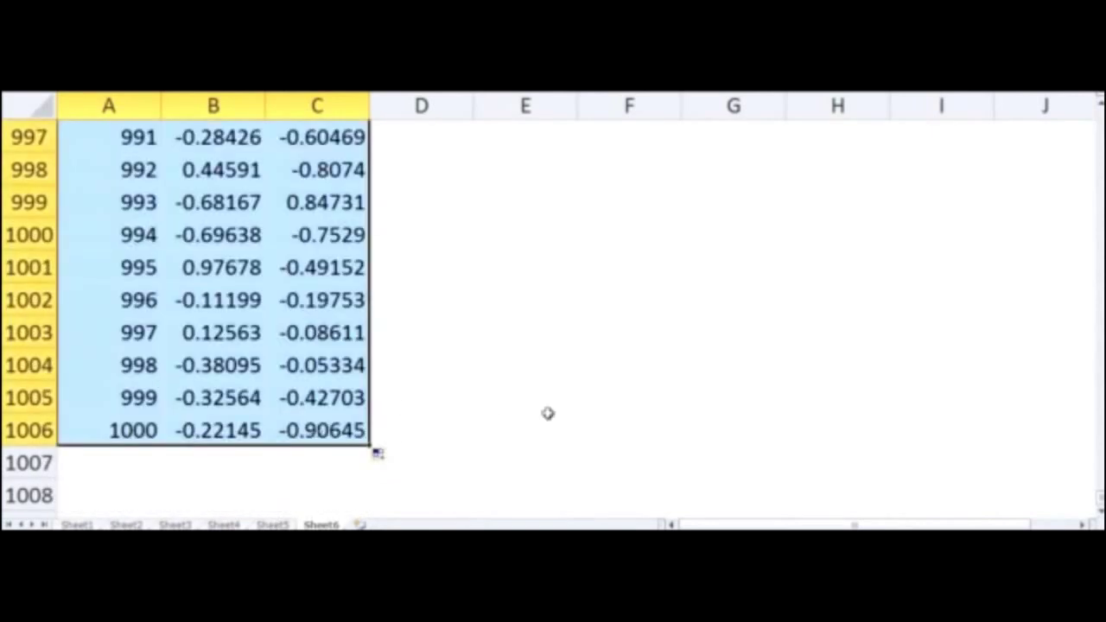
pyautogui.click(545, 422)
pyautogui.moveTo(1099, 506); pyautogui.dragTo(1098, 125)
pyautogui.click(523, 262)
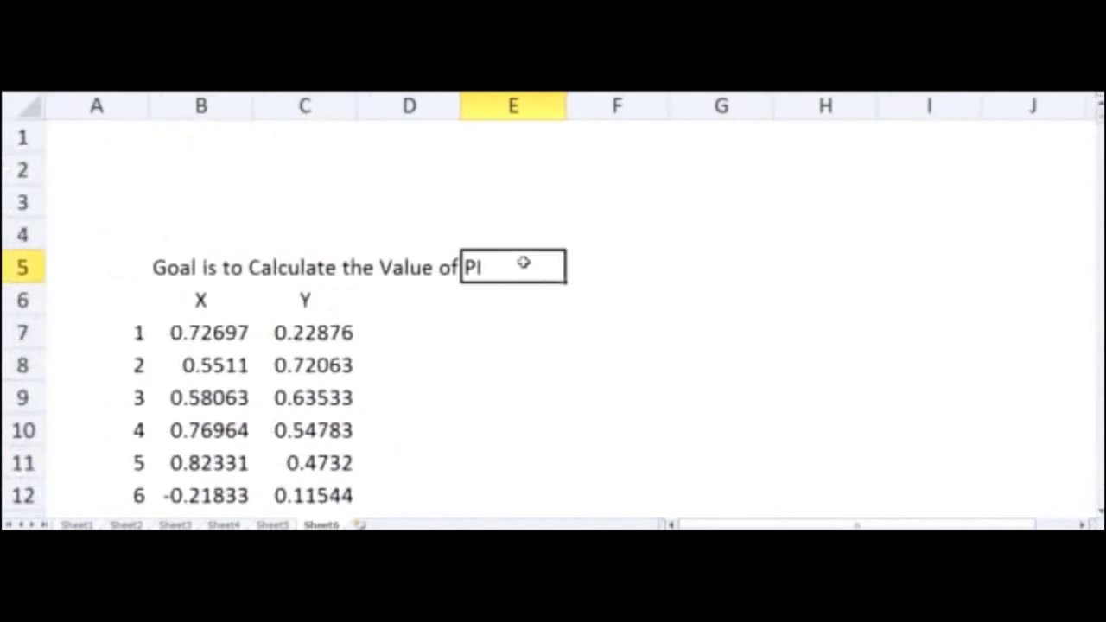
# Insert a markers-only scatter chart of columns B and C, and place it at reduced size beside the data
pyautogui.moveTo(197, 105); pyautogui.dragTo(336, 107)
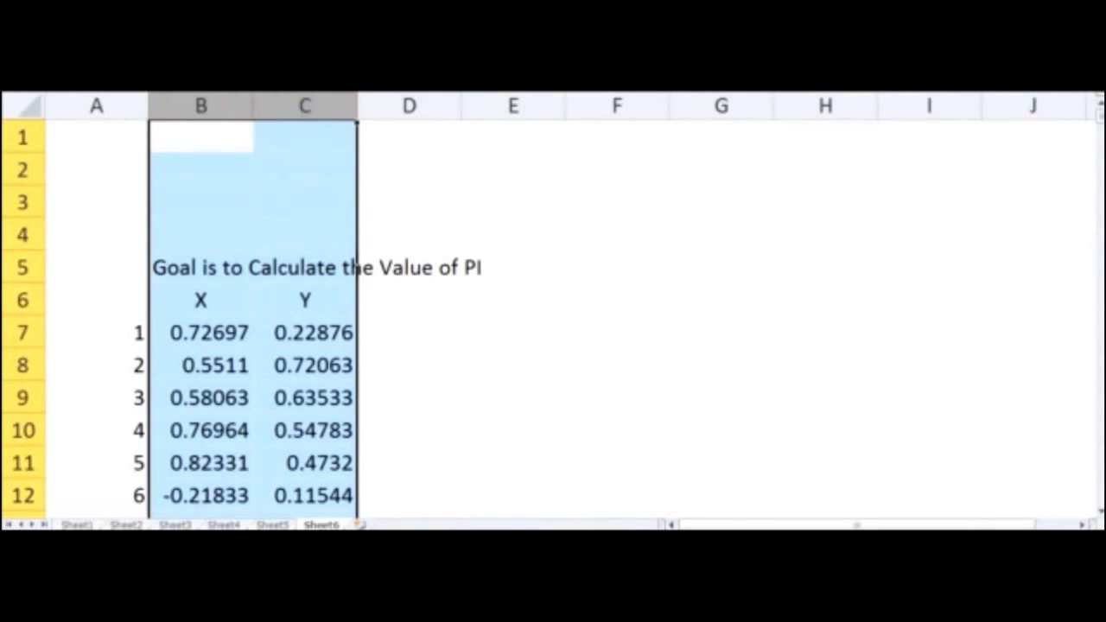
pyautogui.click(486, 52)
pyautogui.click(488, 97)
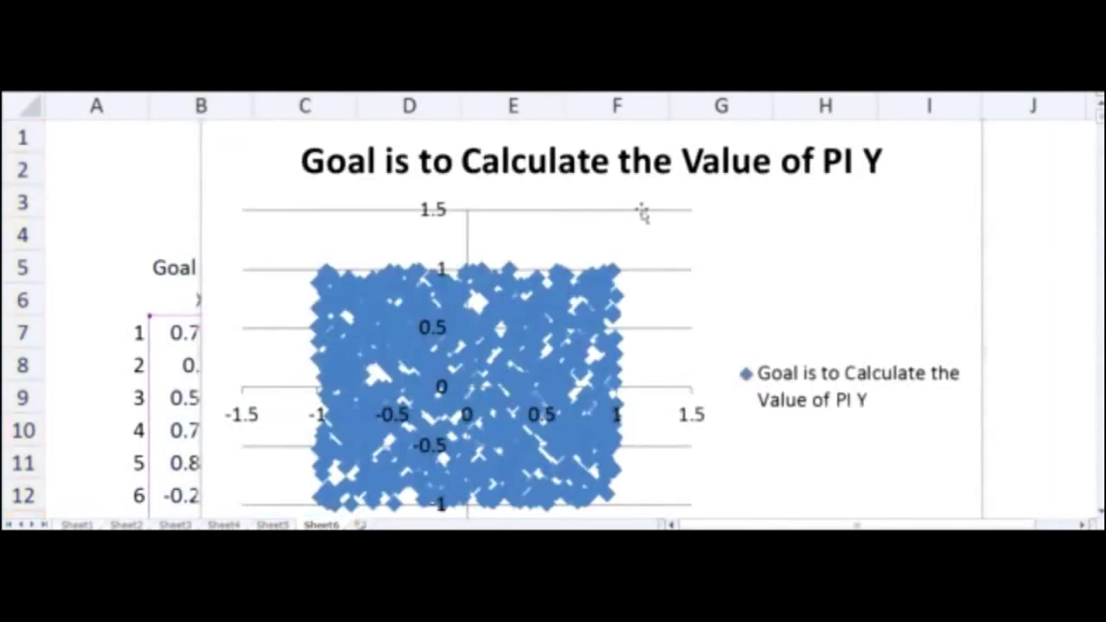
pyautogui.moveTo(198, 136); pyautogui.dragTo(464, 220)
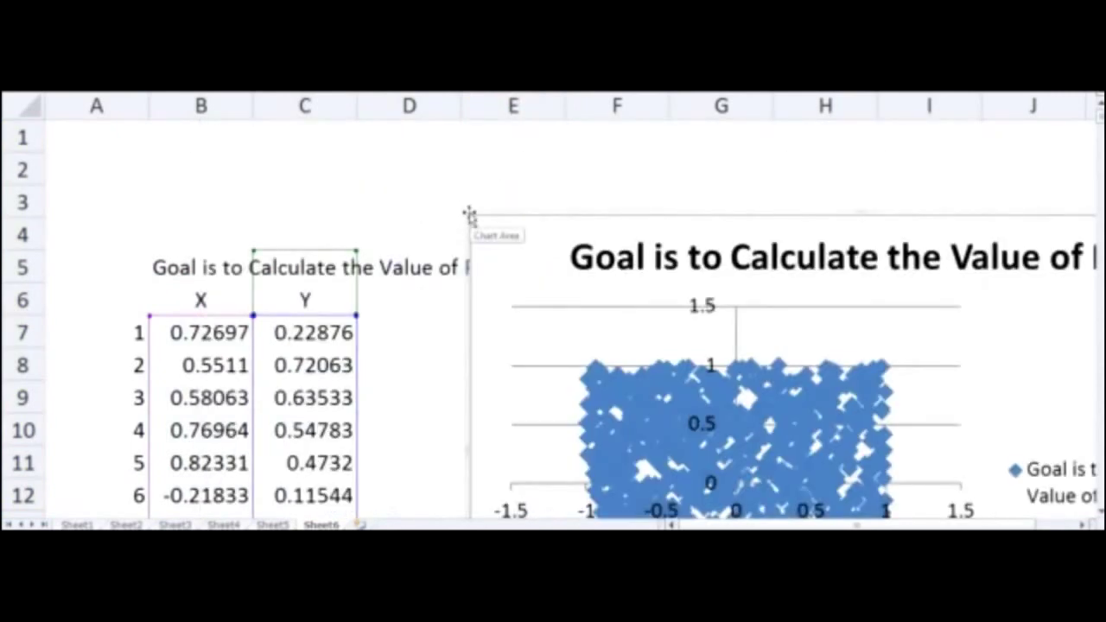
pyautogui.moveTo(478, 218); pyautogui.dragTo(622, 194)
# Delete the title and the legend of the scatter chart
pyautogui.click(703, 277)
pyautogui.press('Delete')
pyautogui.click(911, 316)
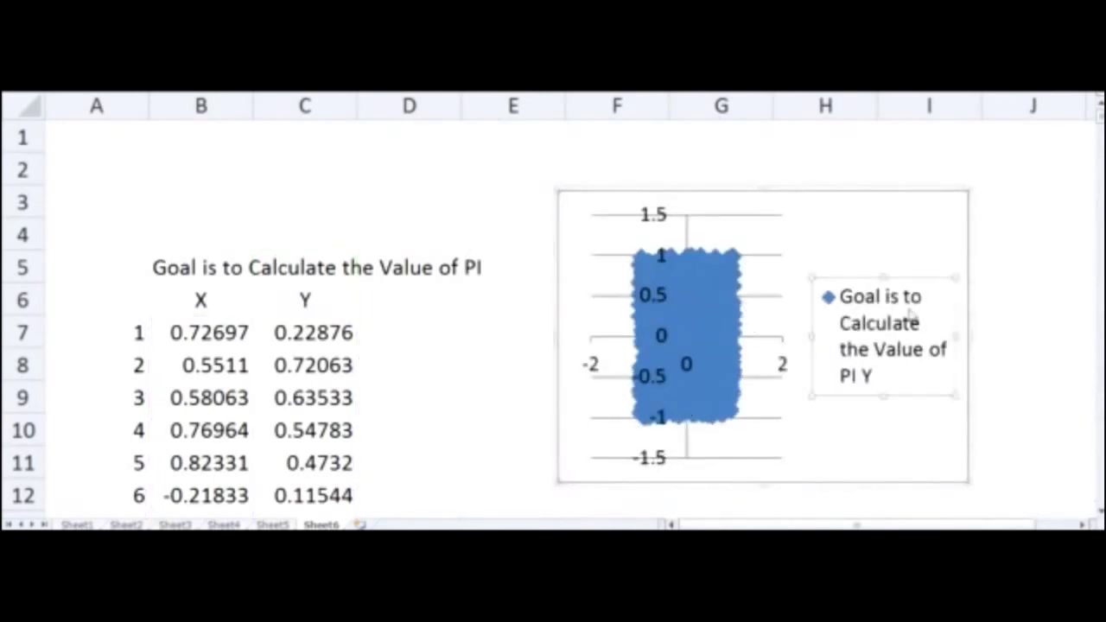
pyautogui.press('Delete')
pyautogui.click(1005, 424)
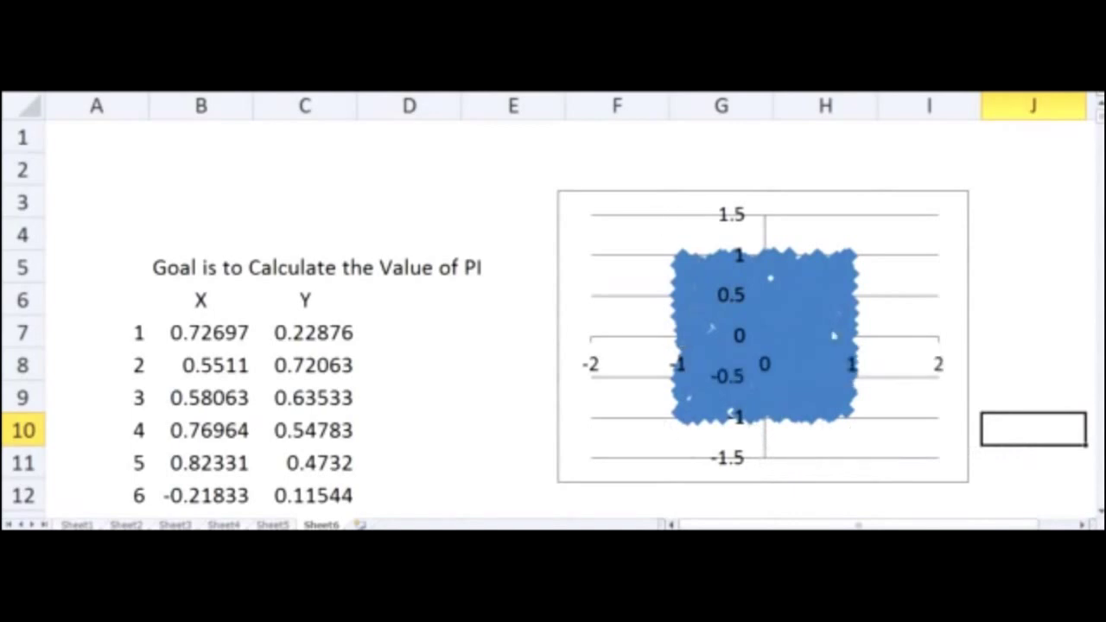
# Move the scatter chart farther from the data so its upper-left corner sits in column G at row 5
pyautogui.moveTo(856, 194); pyautogui.dragTo(973, 204)
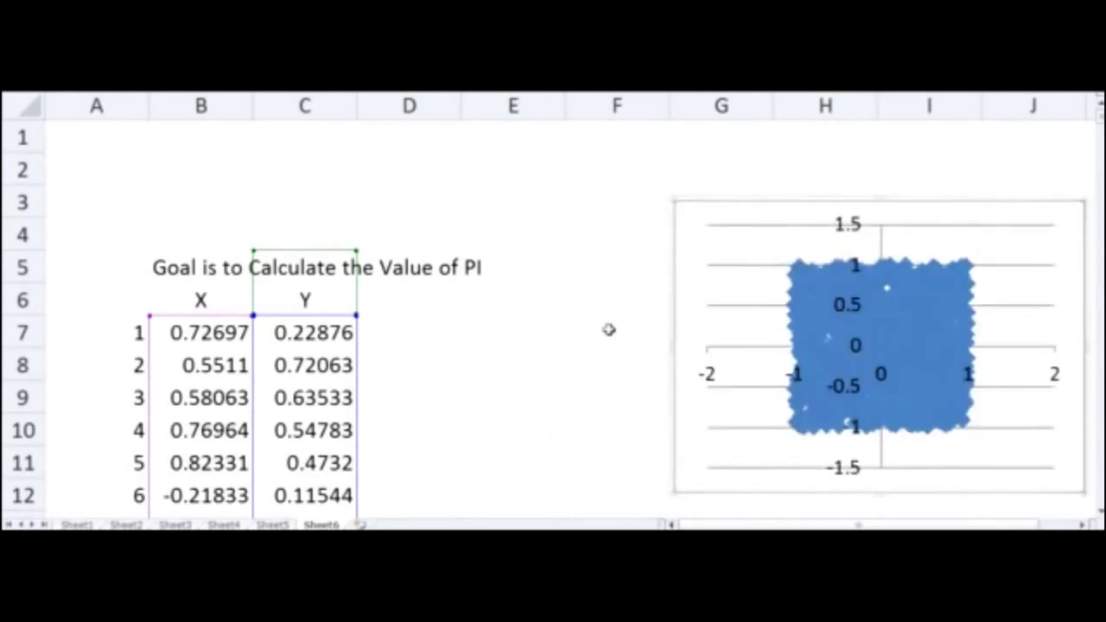
pyautogui.click(403, 328)
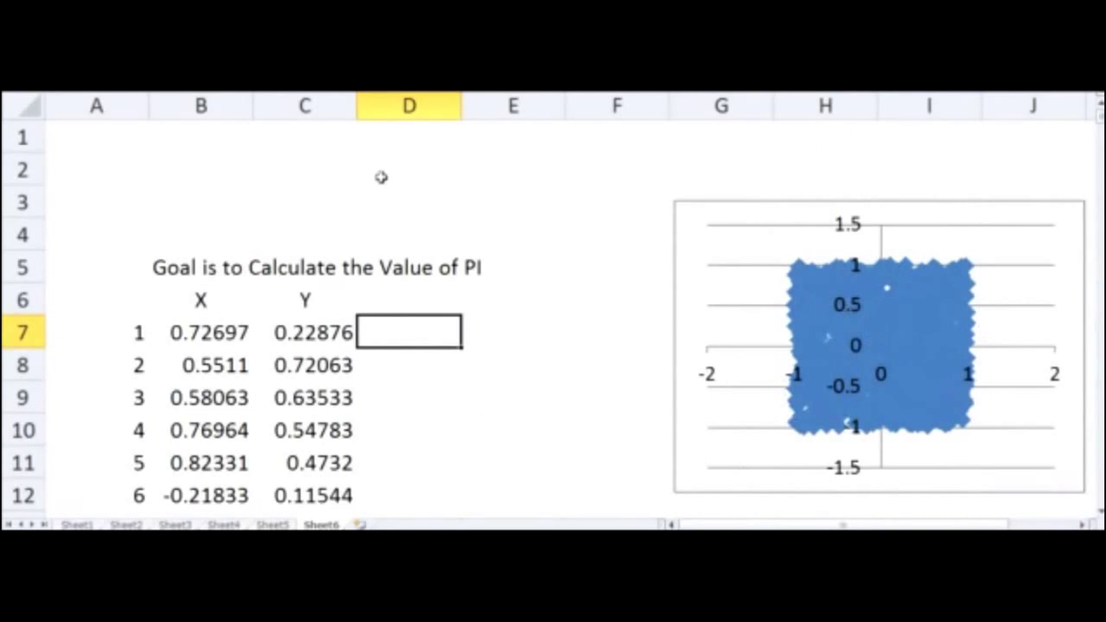
pyautogui.moveTo(754, 201); pyautogui.dragTo(838, 267)
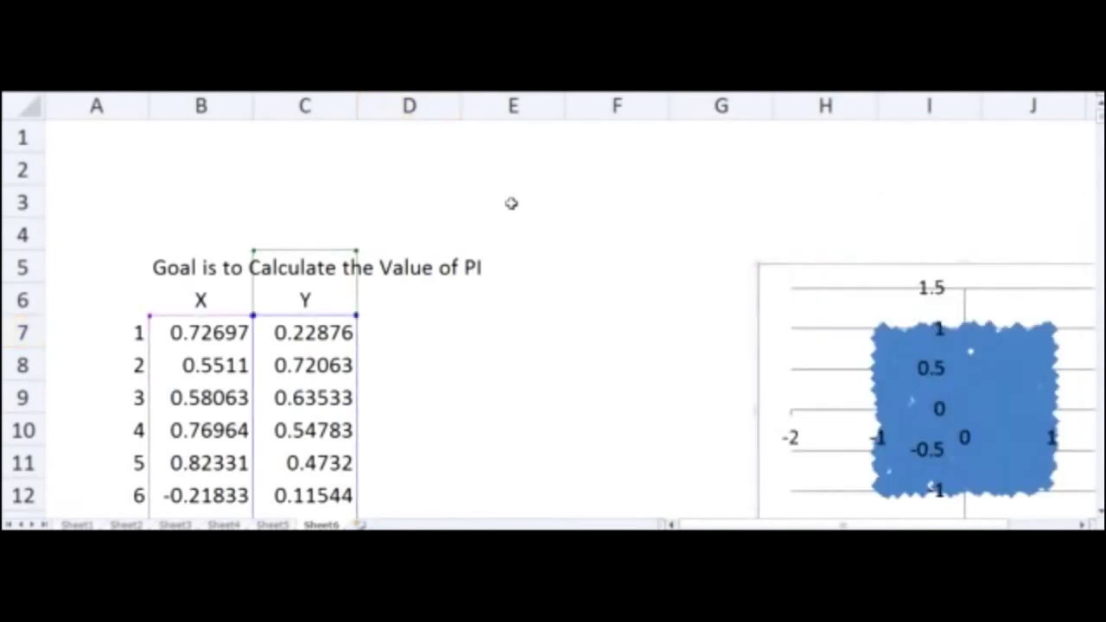
pyautogui.click(510, 204)
pyautogui.write('X')
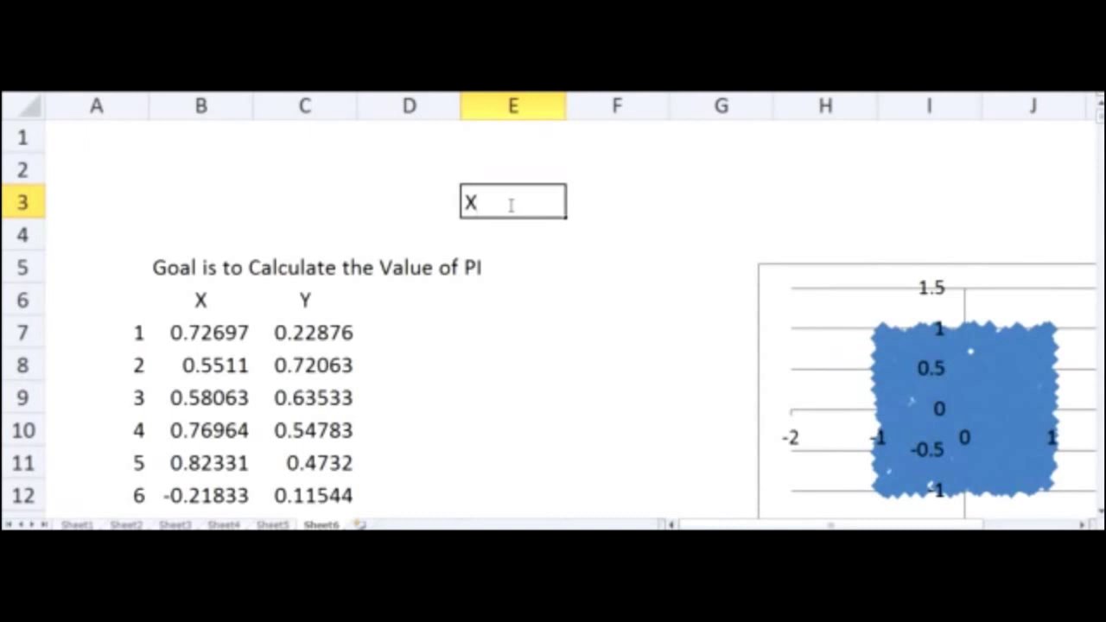
pyautogui.press('BackSpace')
# Enter the formula =IF((B7^2+C7^2)<1,B7,0) in cell D7 to keep X only for points inside the unit circle
pyautogui.click(421, 331)
pyautogui.write('=')
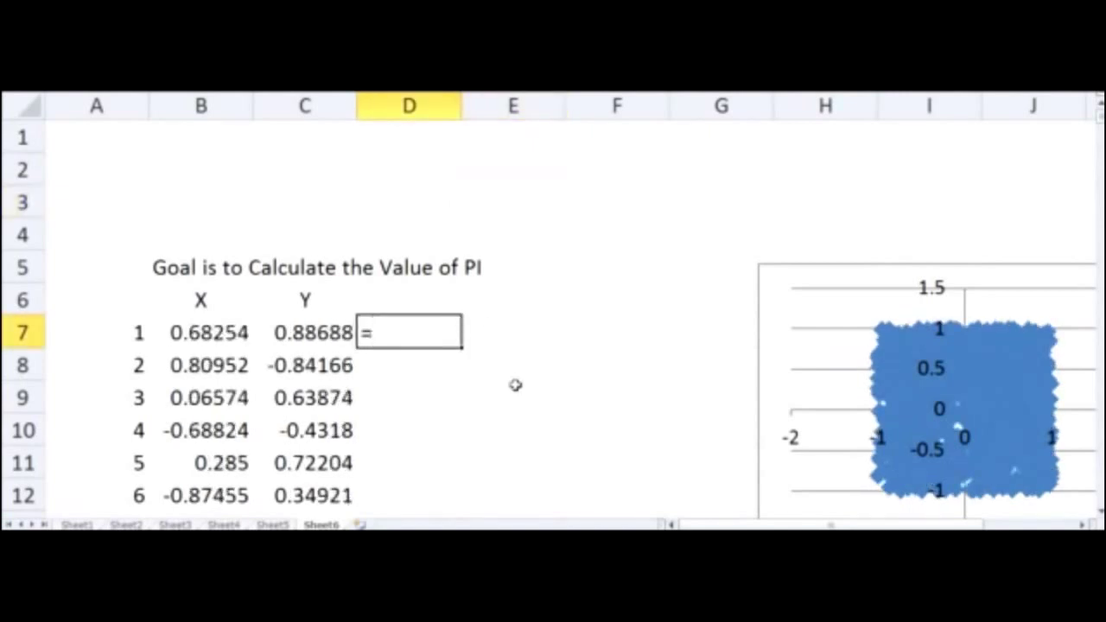
pyautogui.write('if(')
pyautogui.click(200, 333)
pyautogui.write('^2+')
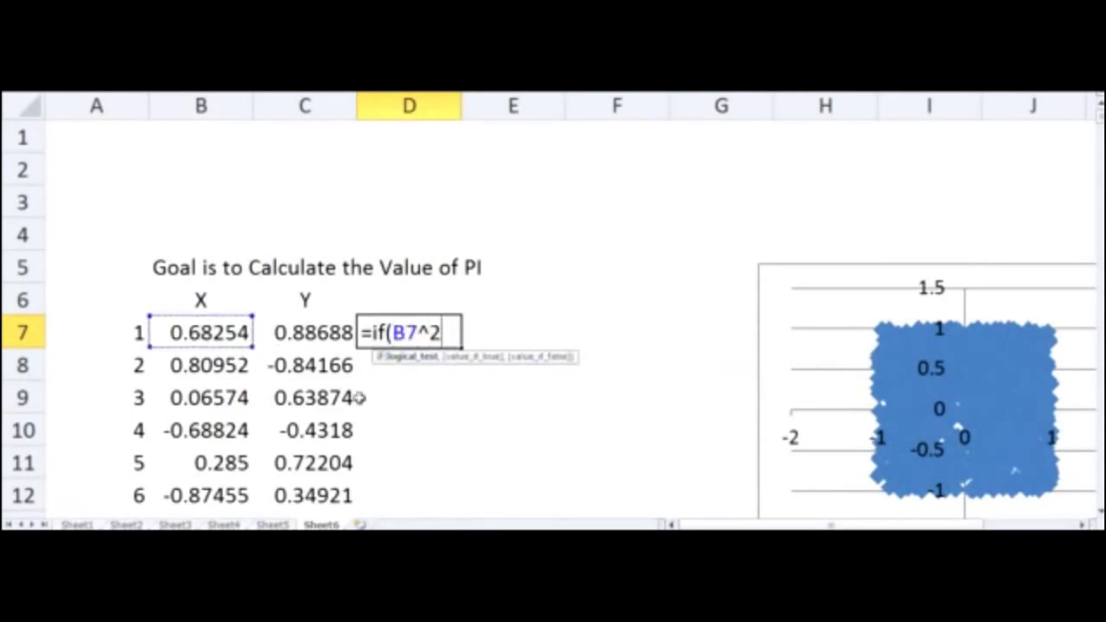
pyautogui.click(312, 338)
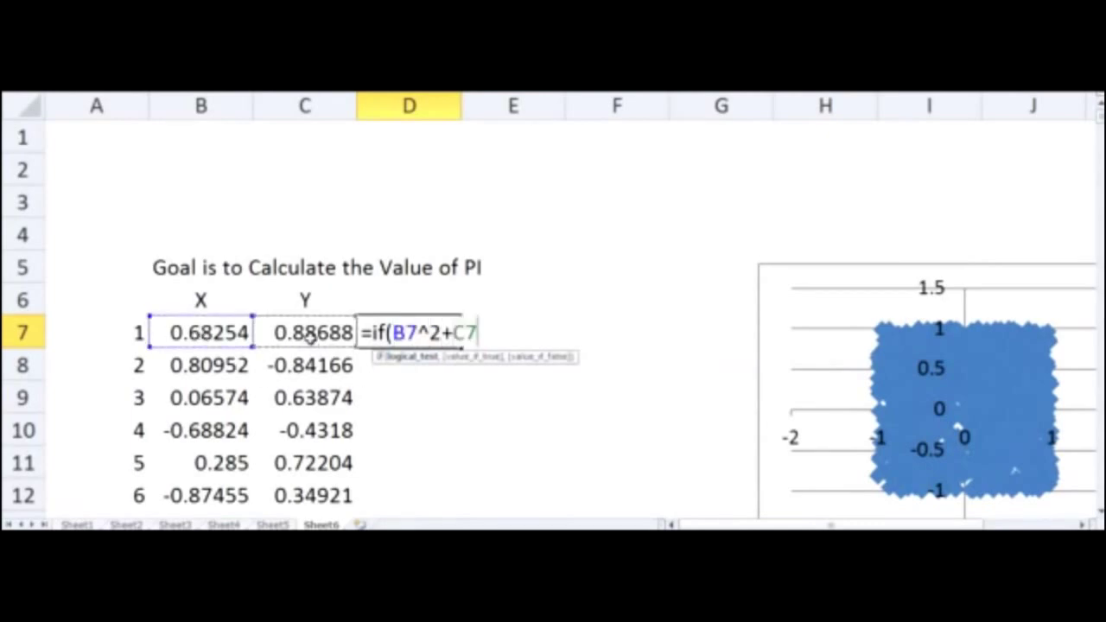
pyautogui.write('^2')
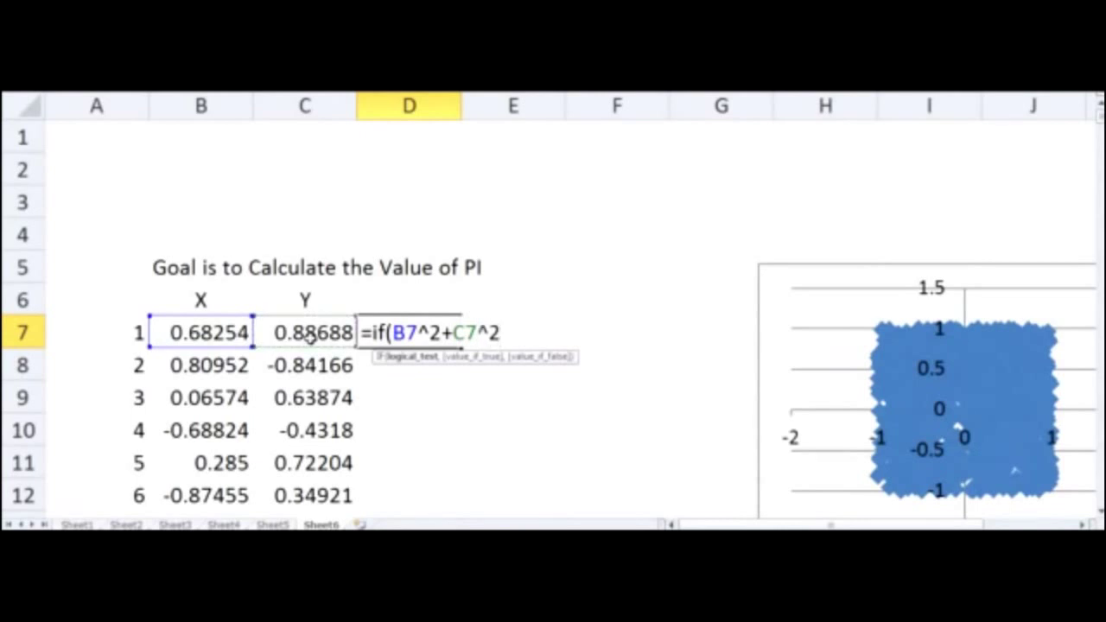
pyautogui.write(')')
pyautogui.press('Home')
pyautogui.press('Right')
pyautogui.press('Right')
pyautogui.press('Right')
pyautogui.press('Right')
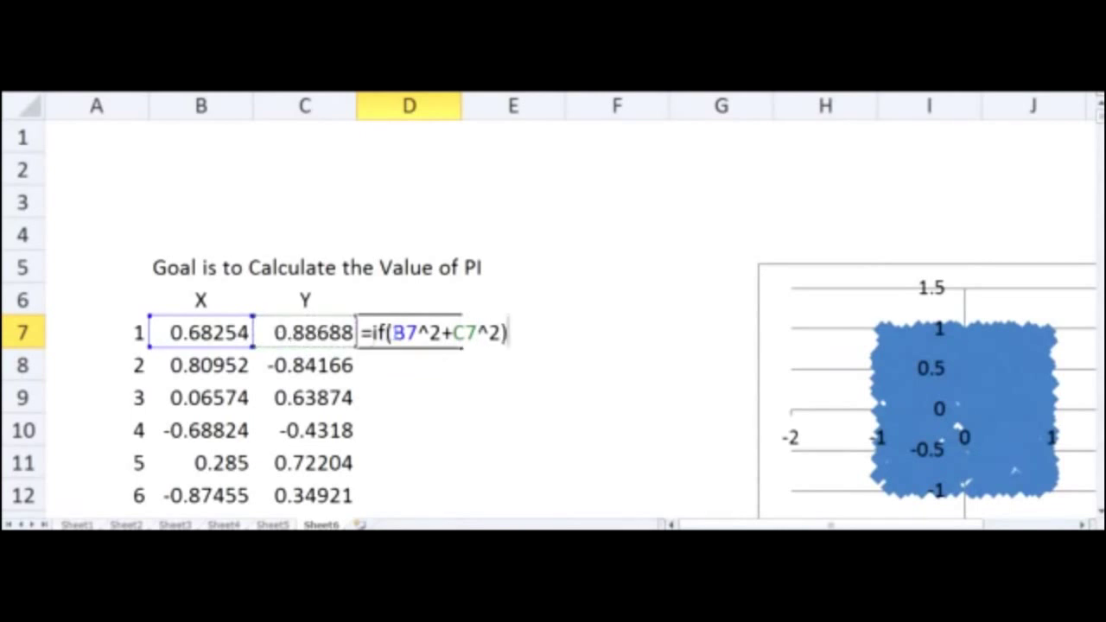
pyautogui.write('(')
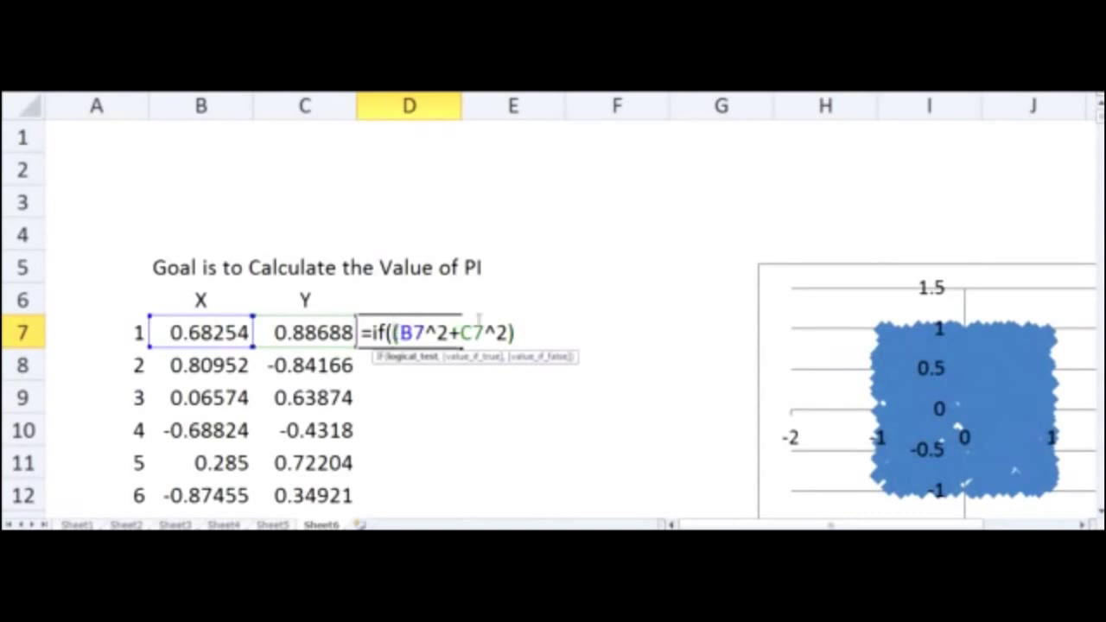
pyautogui.write('<1,')
pyautogui.click(216, 330)
pyautogui.write(',0)')
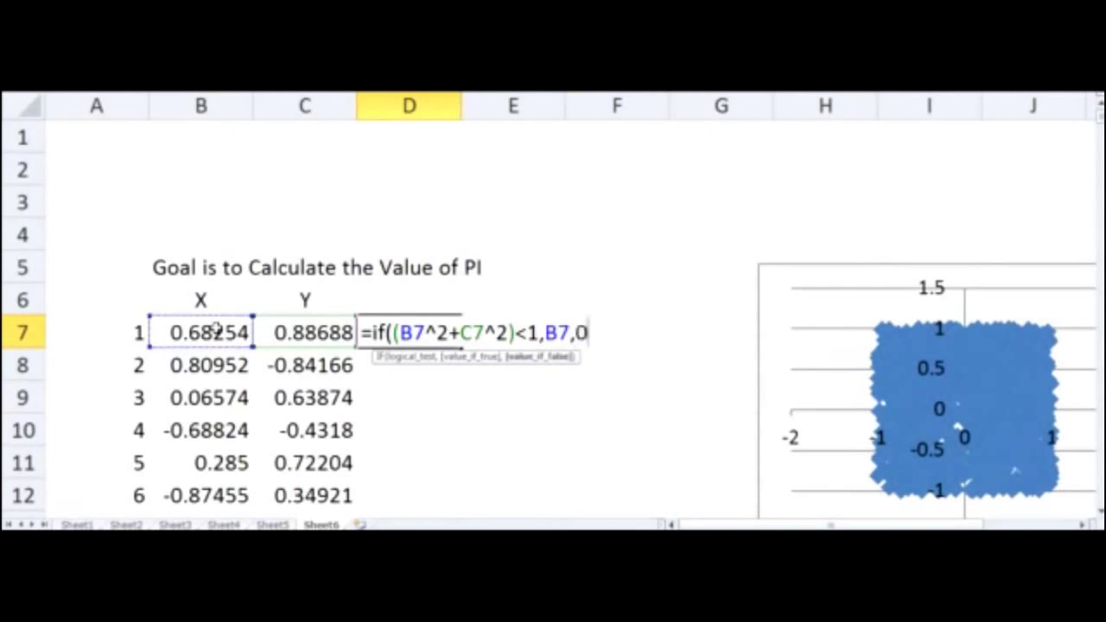
pyautogui.press('Return')
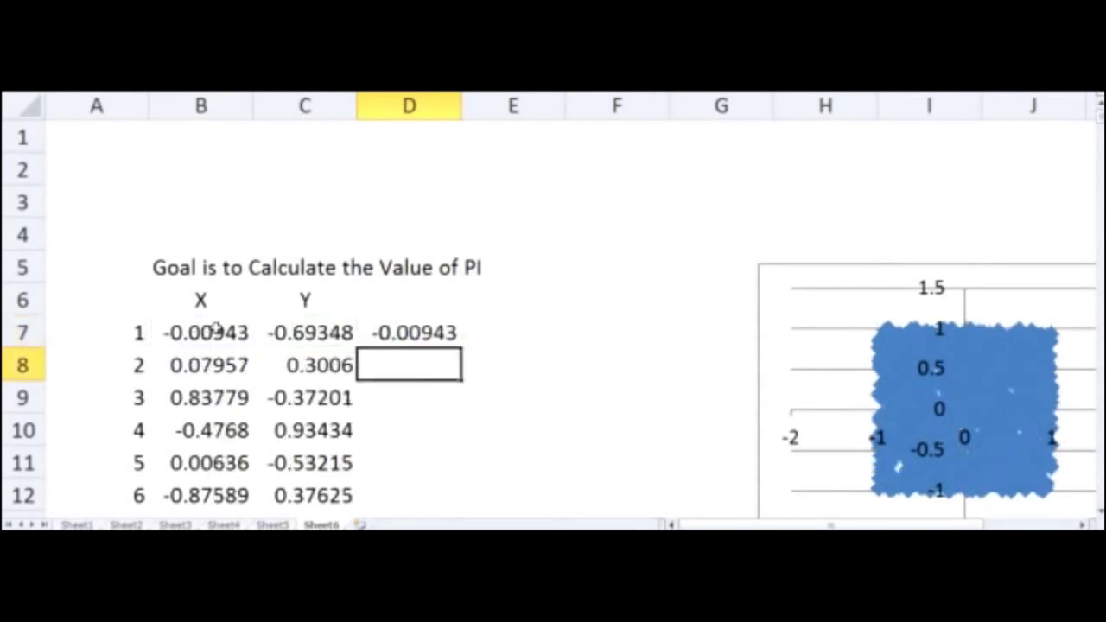
# Copy the text of the D7 formula into E7 and make it return C7 instead of B7
pyautogui.doubleClick(391, 327)
pyautogui.moveTo(605, 333); pyautogui.dragTo(362, 332)
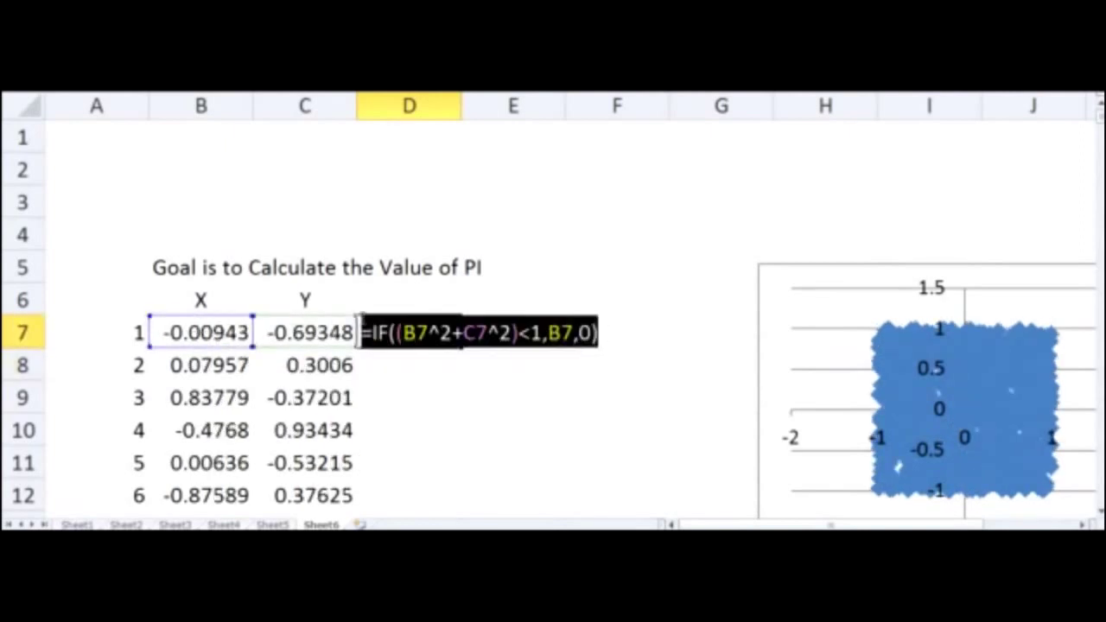
pyautogui.hotkey('ctrl', 'c')
pyautogui.press('Return')
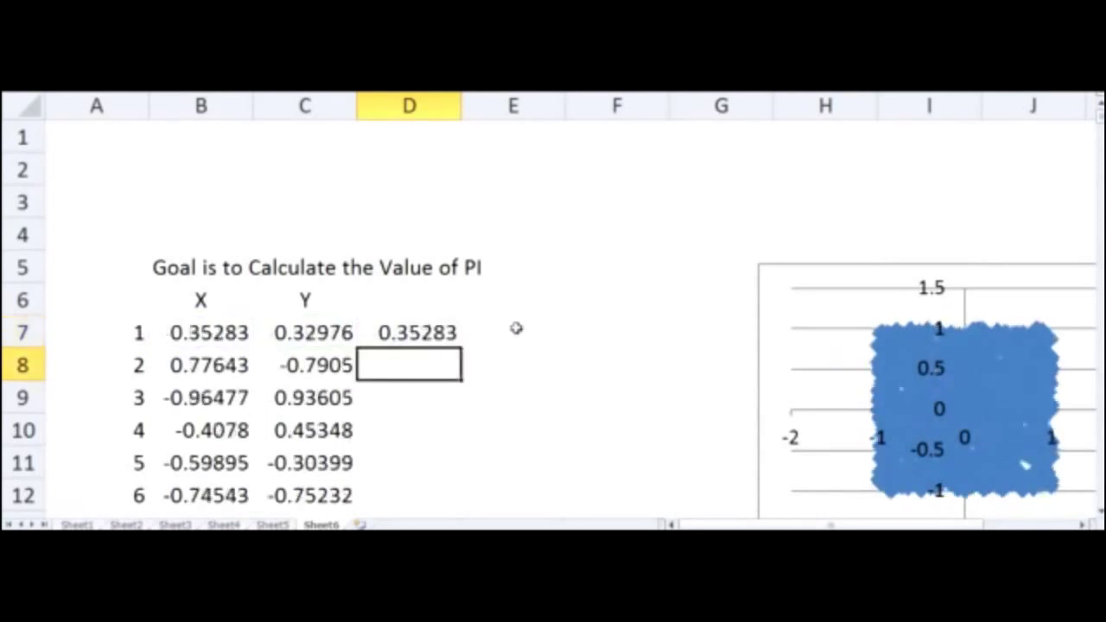
pyautogui.click(521, 331)
pyautogui.hotkey('ctrl', 'v')
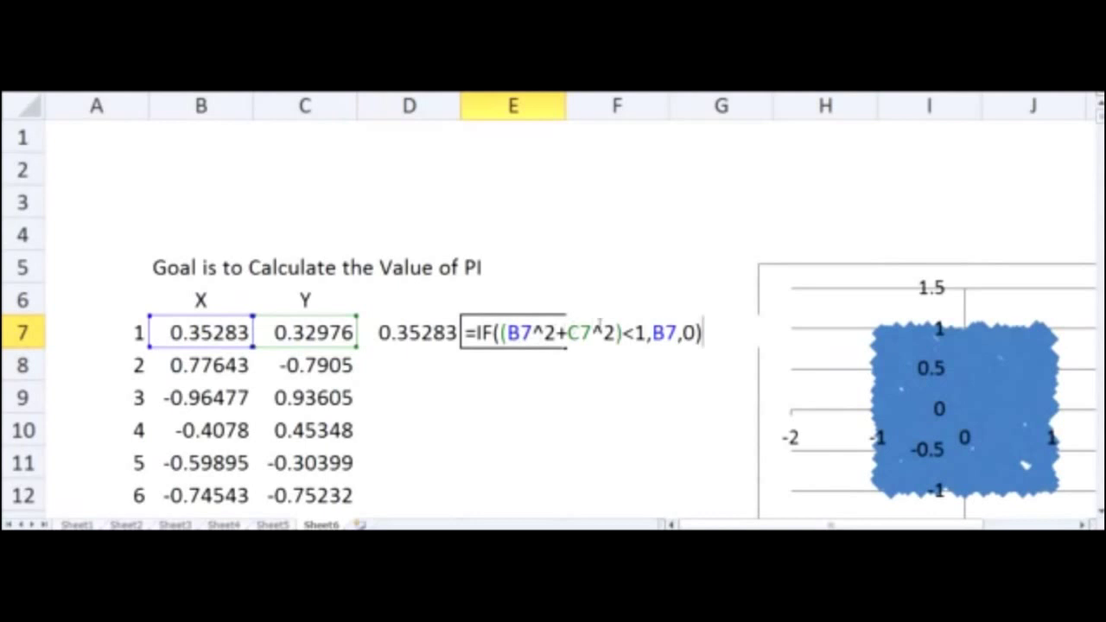
pyautogui.moveTo(679, 333); pyautogui.dragTo(653, 333)
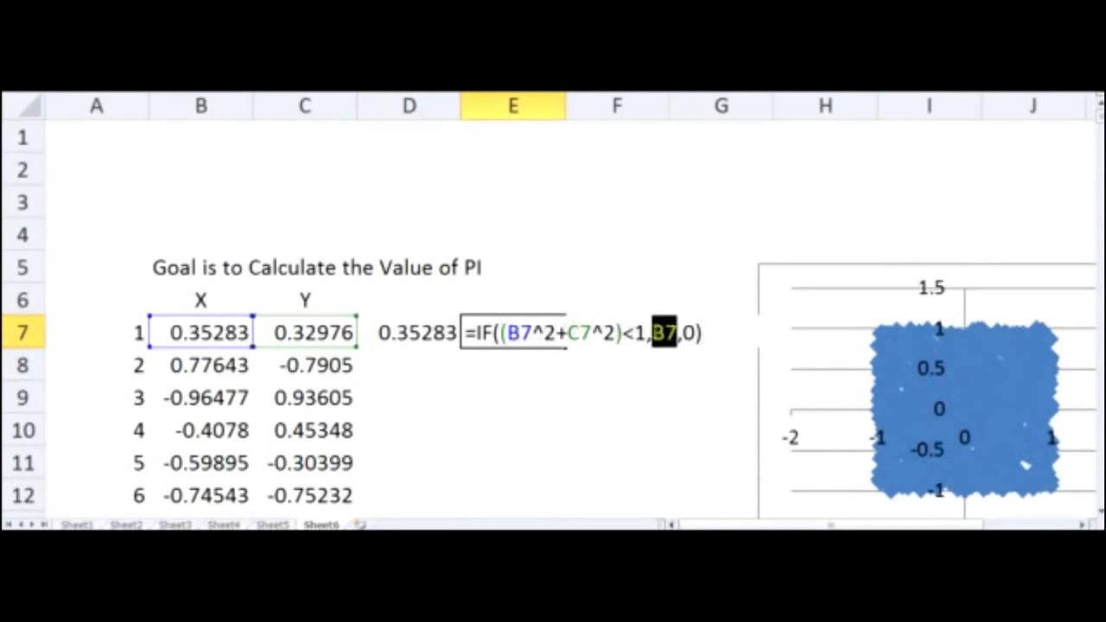
pyautogui.click(312, 330)
pyautogui.press('Return')
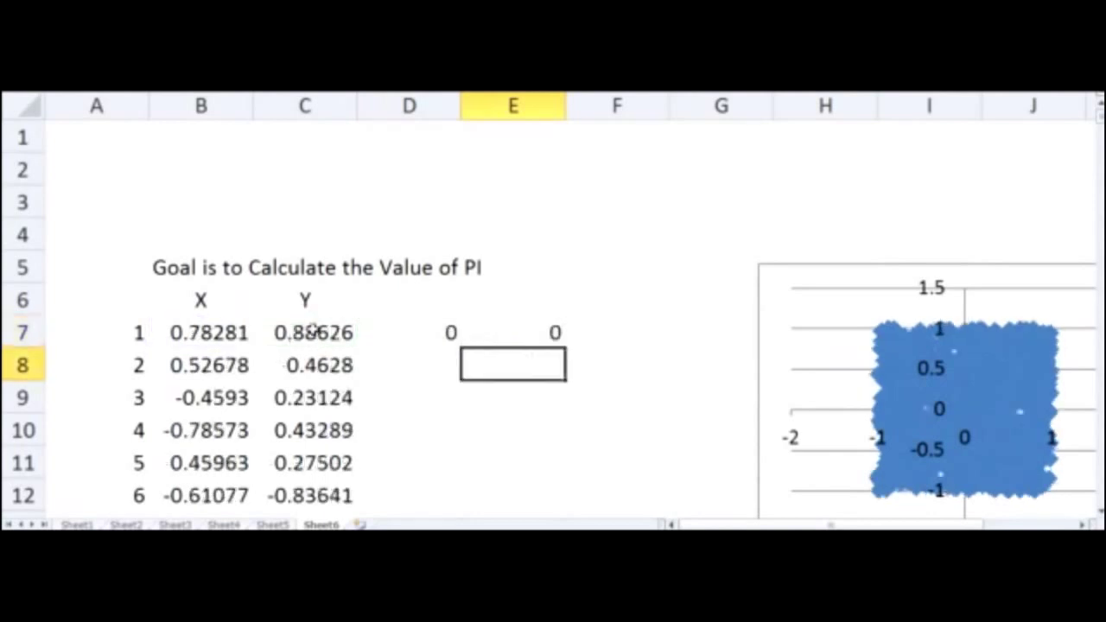
# Fill the D7:E7 formulas down to row 1006 and check the last rows
pyautogui.moveTo(437, 330); pyautogui.dragTo(502, 324)
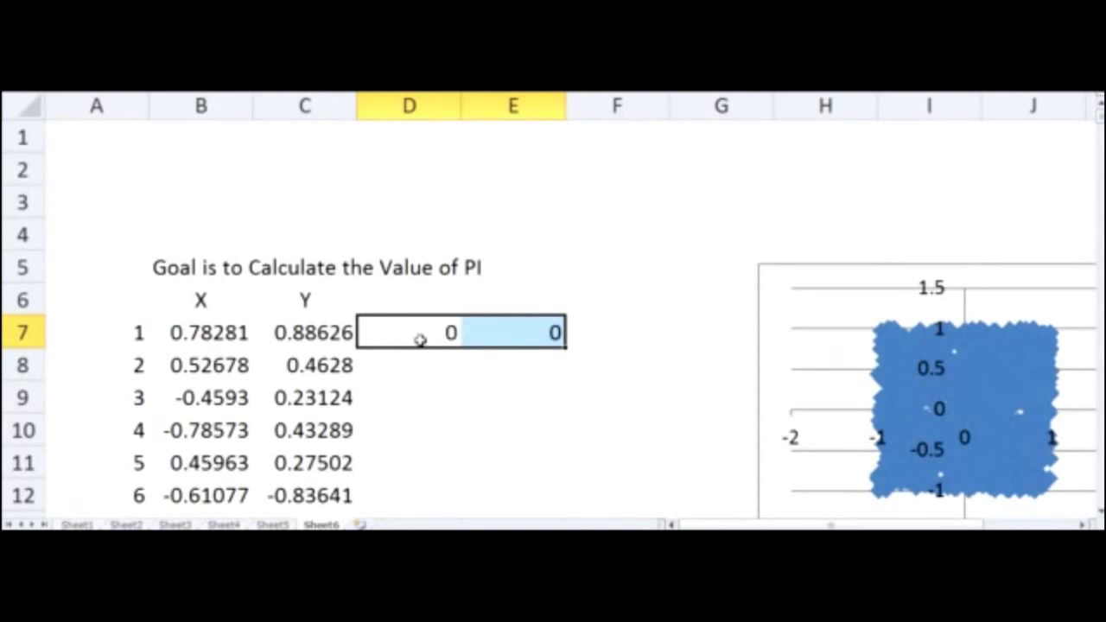
pyautogui.moveTo(568, 347); pyautogui.dragTo(565, 482)
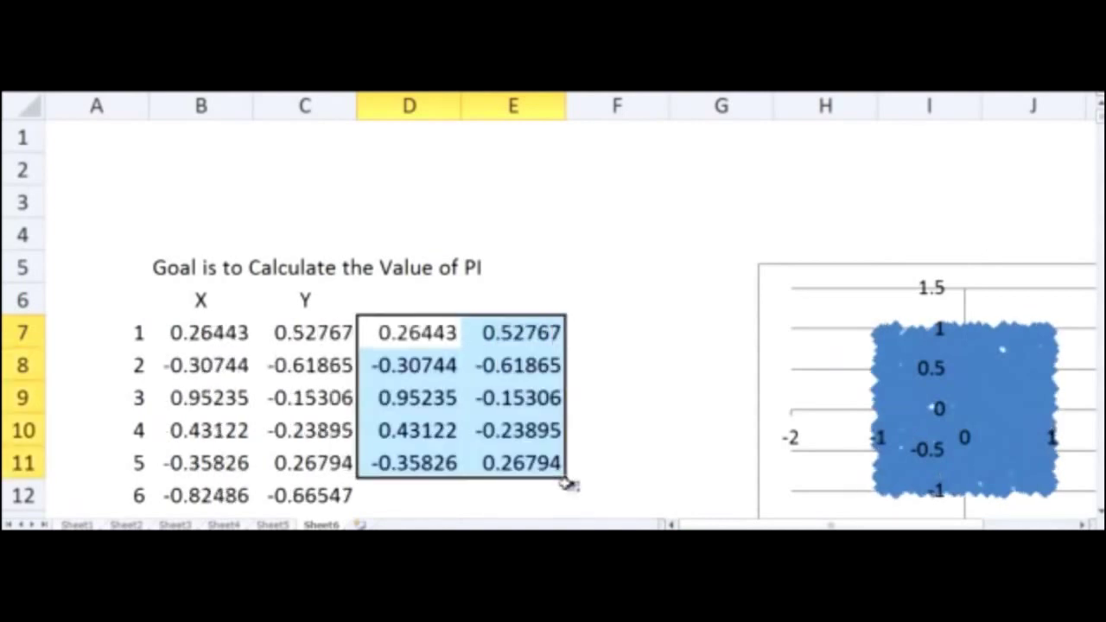
pyautogui.click(597, 450)
pyautogui.moveTo(405, 465); pyautogui.dragTo(492, 484)
pyautogui.click(808, 461)
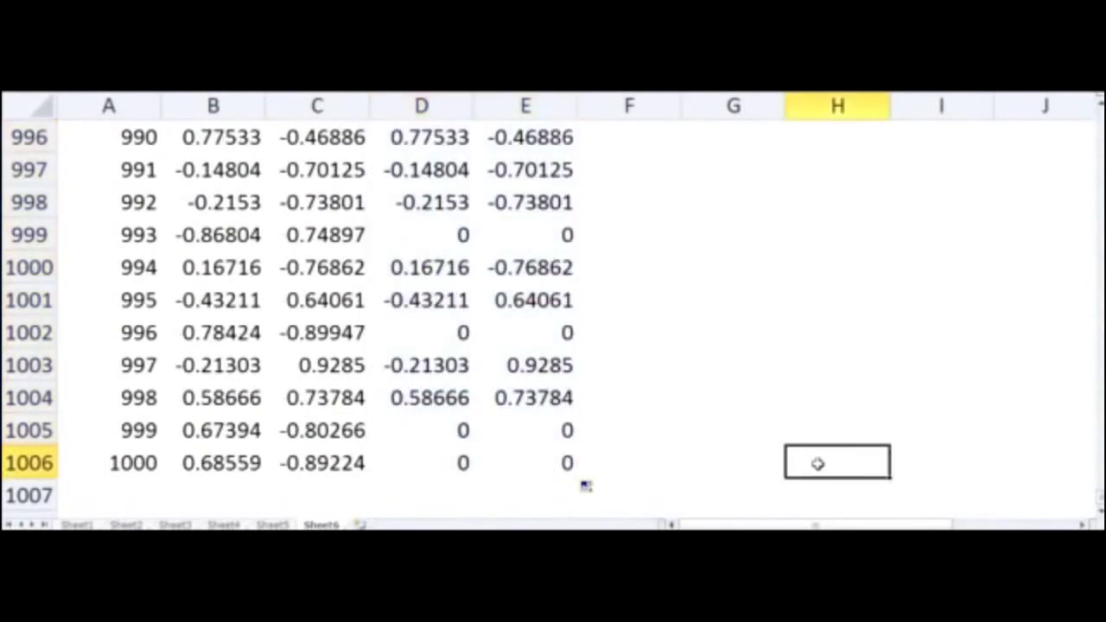
pyautogui.moveTo(456, 434); pyautogui.dragTo(493, 430)
pyautogui.click(394, 401)
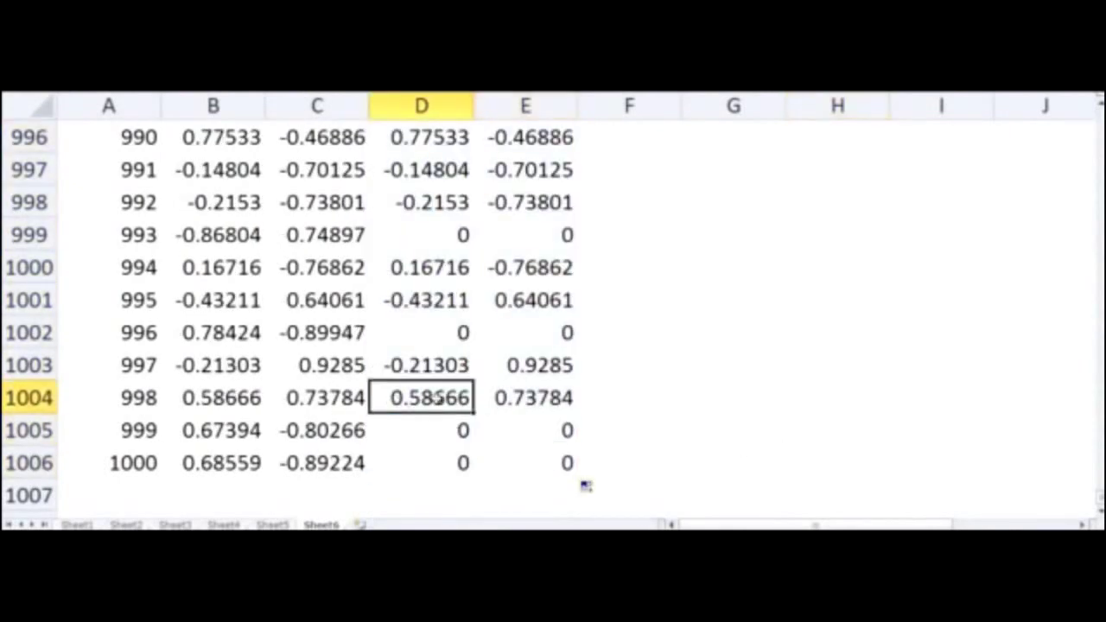
# Insert a markers-only scatter chart of columns D and E
pyautogui.moveTo(1101, 503); pyautogui.dragTo(1102, 109)
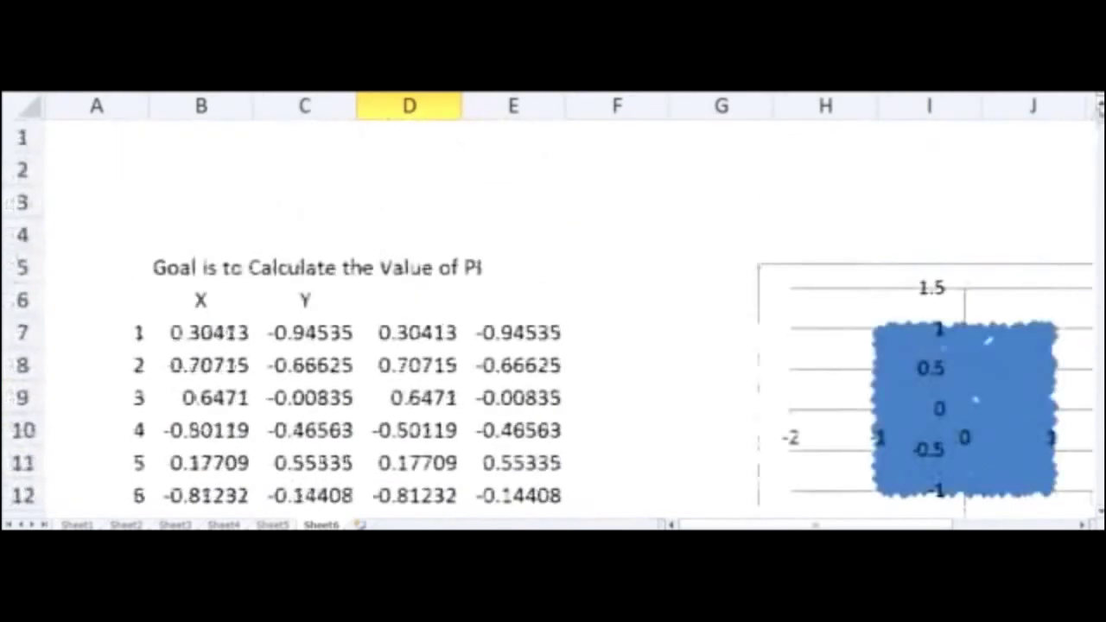
pyautogui.click(512, 294)
pyautogui.moveTo(412, 106); pyautogui.dragTo(501, 105)
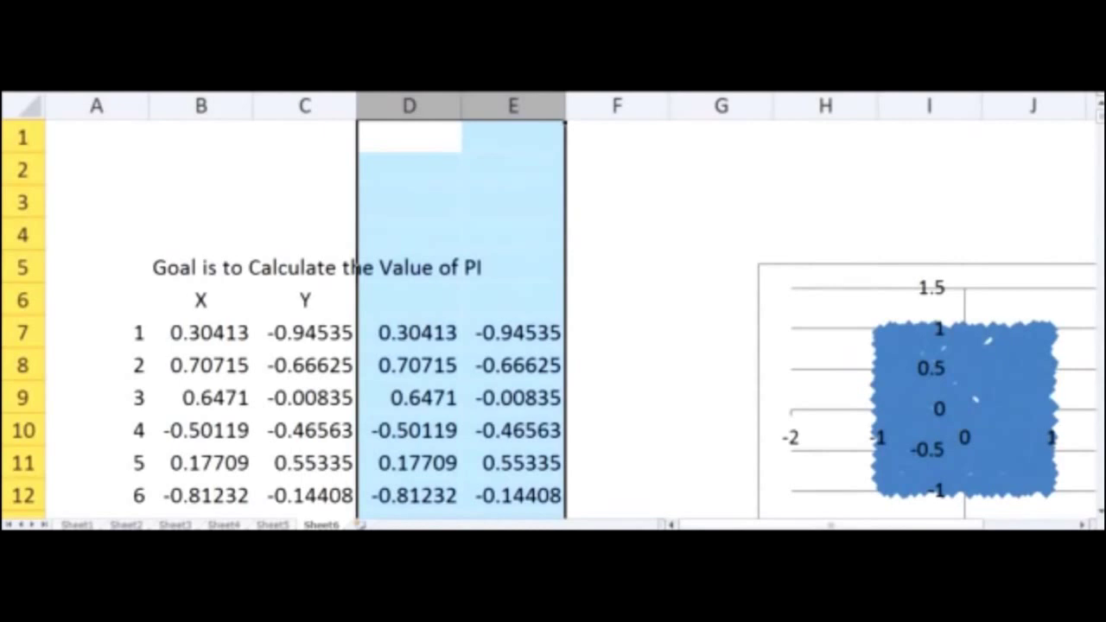
pyautogui.click(488, 94)
pyautogui.click(512, 102)
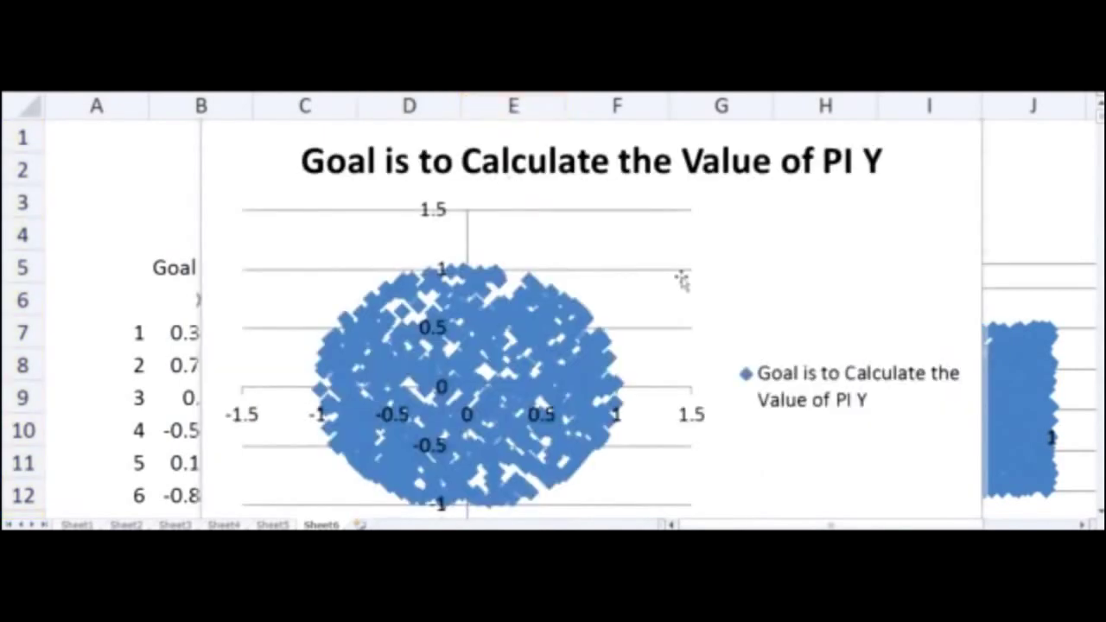
# Delete the legend and the title of the new scatter chart
pyautogui.click(828, 398)
pyautogui.press('Delete')
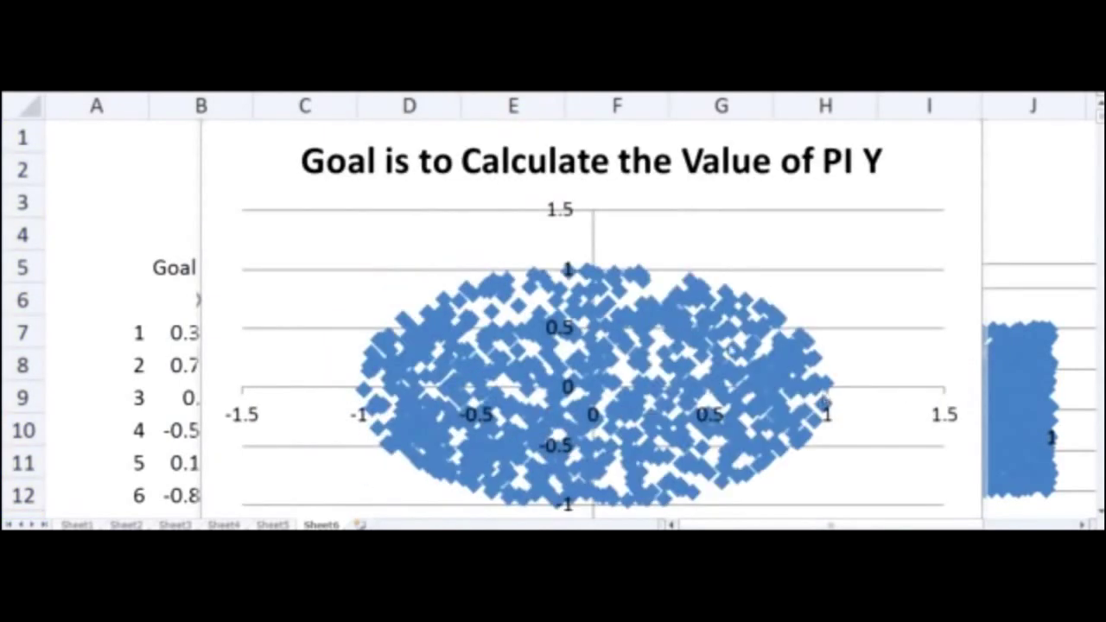
pyautogui.click(648, 165)
pyautogui.press('Delete')
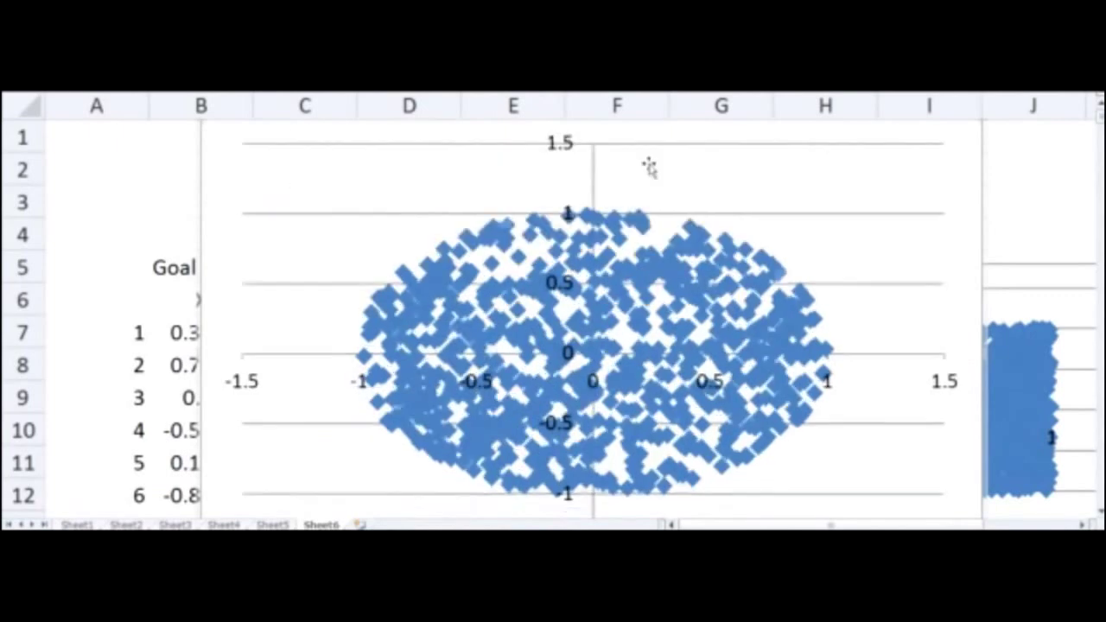
# Shrink the new scatter chart and adjust its proportions until the points form a round circle, spanning columns D to H
pyautogui.moveTo(207, 167); pyautogui.dragTo(236, 213)
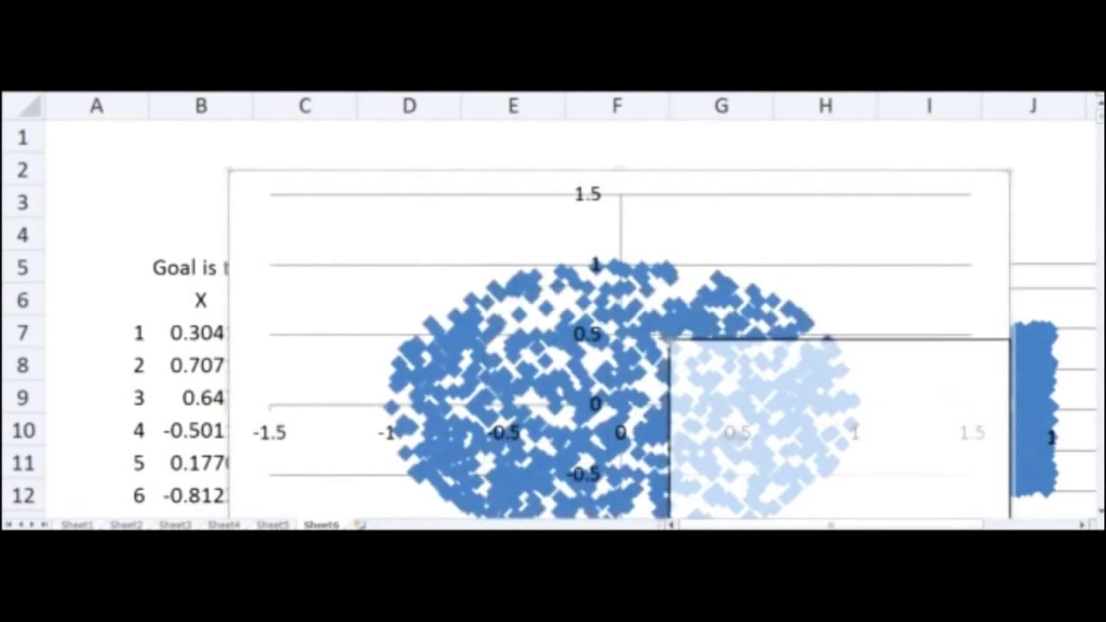
pyautogui.moveTo(667, 338); pyautogui.dragTo(669, 339)
pyautogui.moveTo(841, 346); pyautogui.dragTo(597, 147)
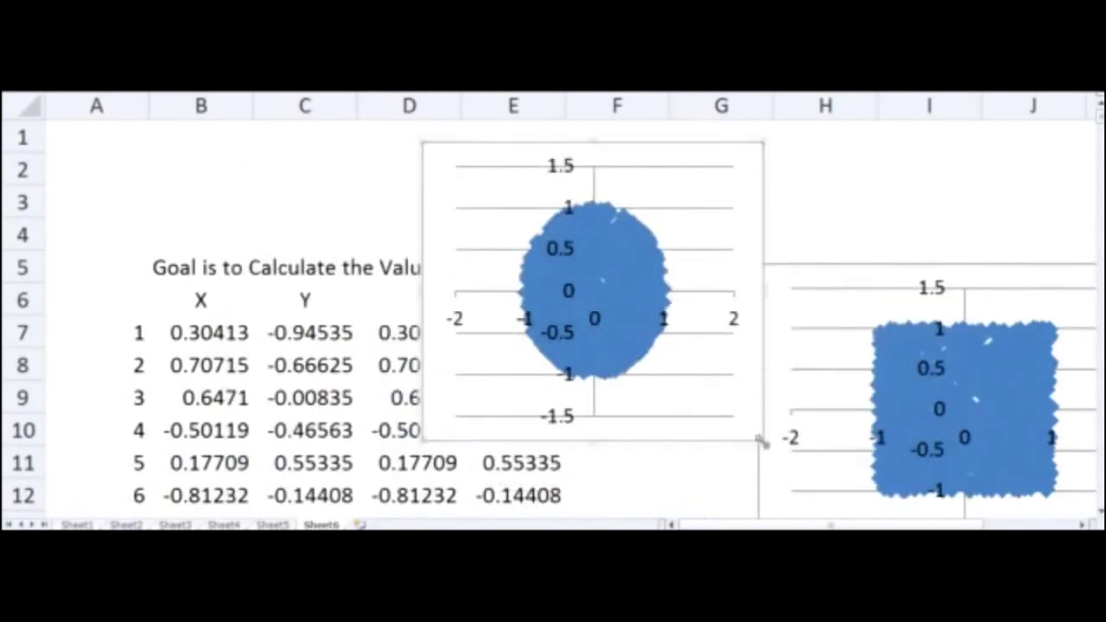
pyautogui.moveTo(769, 440); pyautogui.dragTo(799, 439)
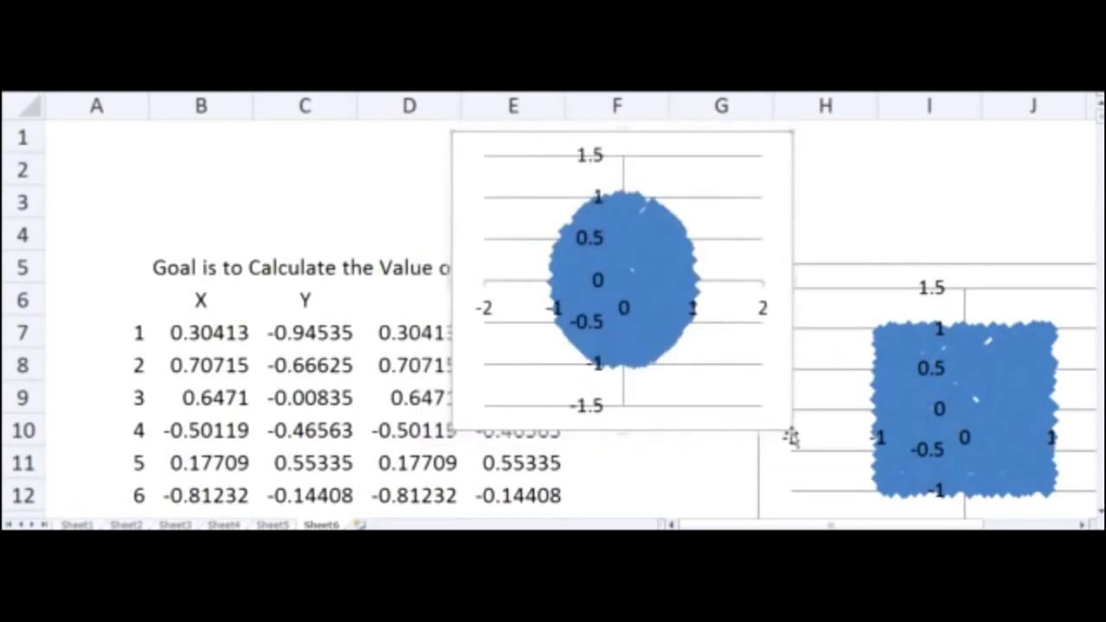
pyautogui.moveTo(791, 432); pyautogui.dragTo(840, 425)
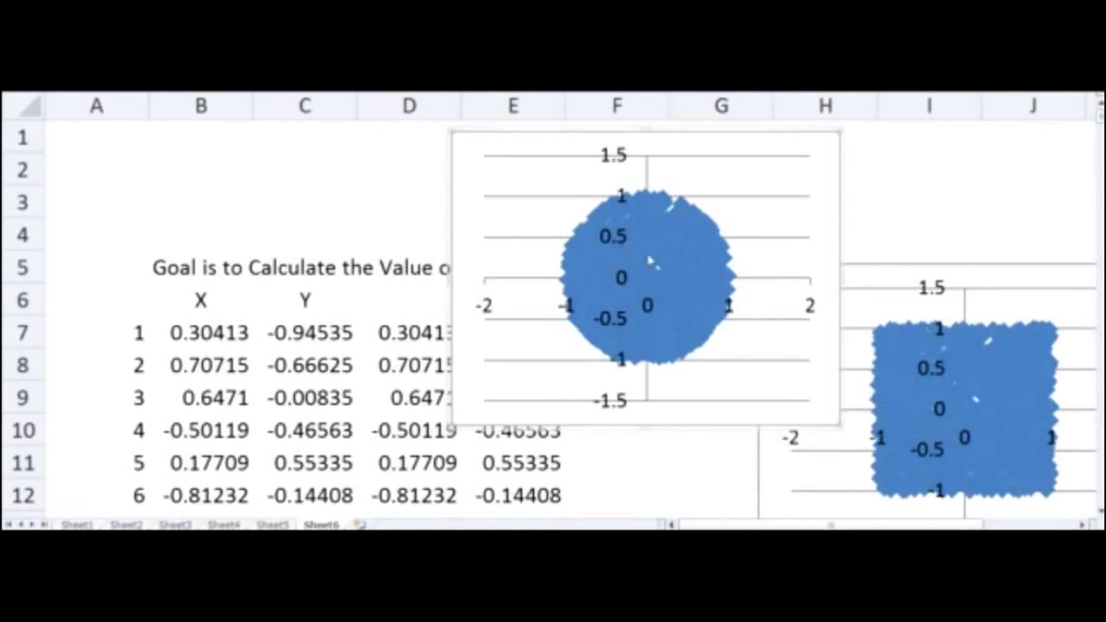
# Lay the circle chart over the square chart and move both farther from the data, starting in column H at row 5
pyautogui.moveTo(646, 259)
pyautogui.moveTo(1067, 264)
pyautogui.mouseDown()
pyautogui.moveTo(934, 228)
pyautogui.moveTo(1073, 271)
pyautogui.mouseUp()
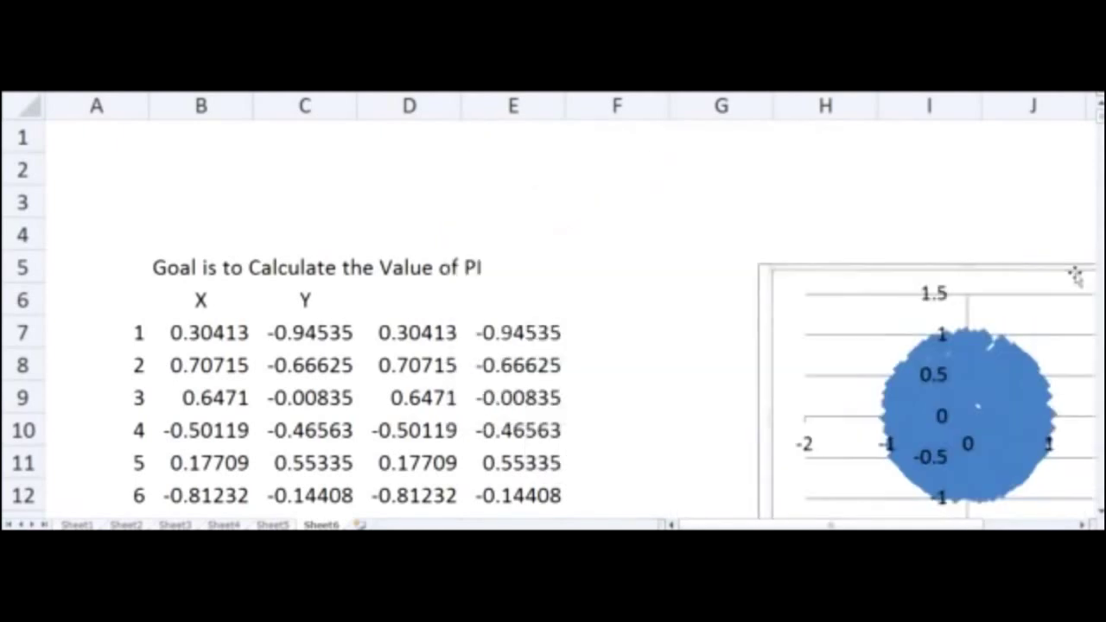
pyautogui.moveTo(899, 263); pyautogui.dragTo(1023, 276)
# Copy the text of the IF formula in D7 into cell F7
pyautogui.click(445, 329)
pyautogui.doubleClick(446, 329)
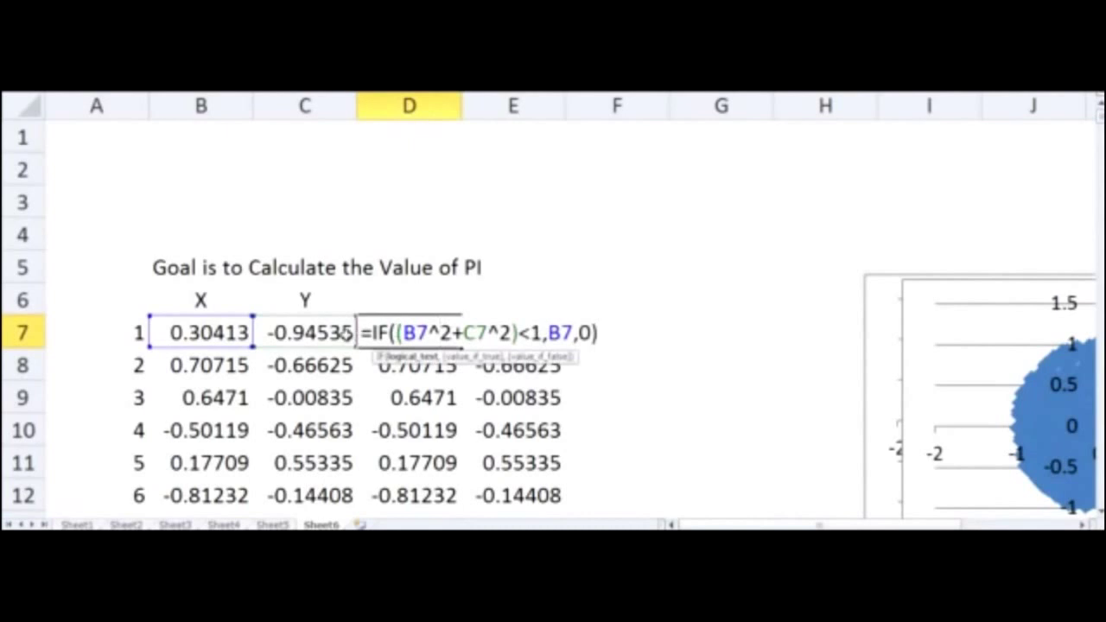
pyautogui.moveTo(361, 333); pyautogui.dragTo(654, 333)
pyautogui.hotkey('ctrl', 'c')
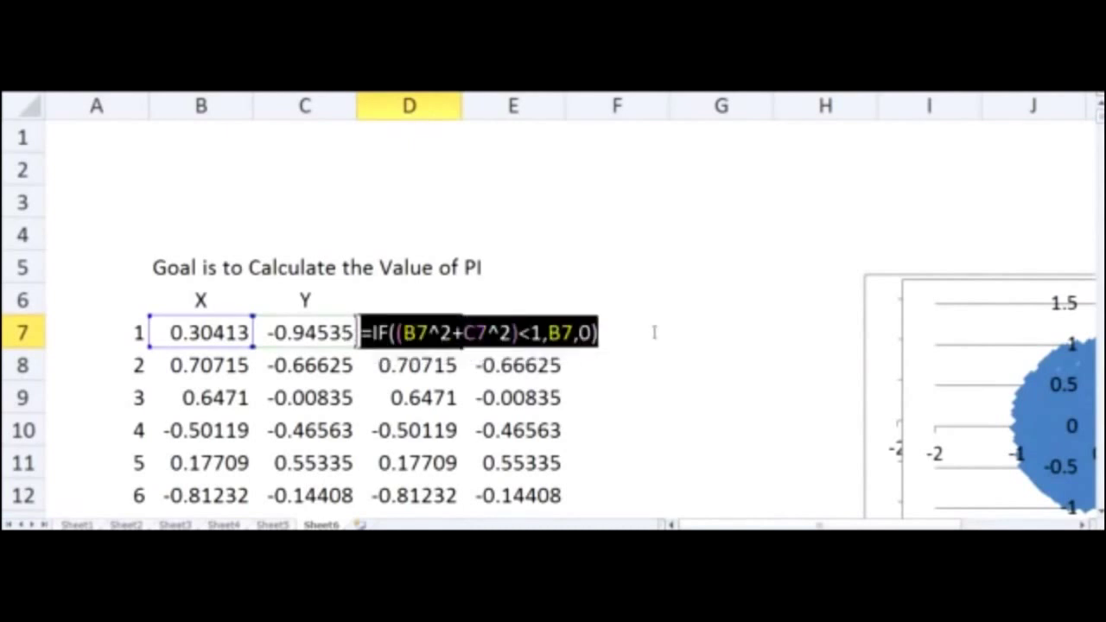
pyautogui.press('Return')
pyautogui.click(620, 329)
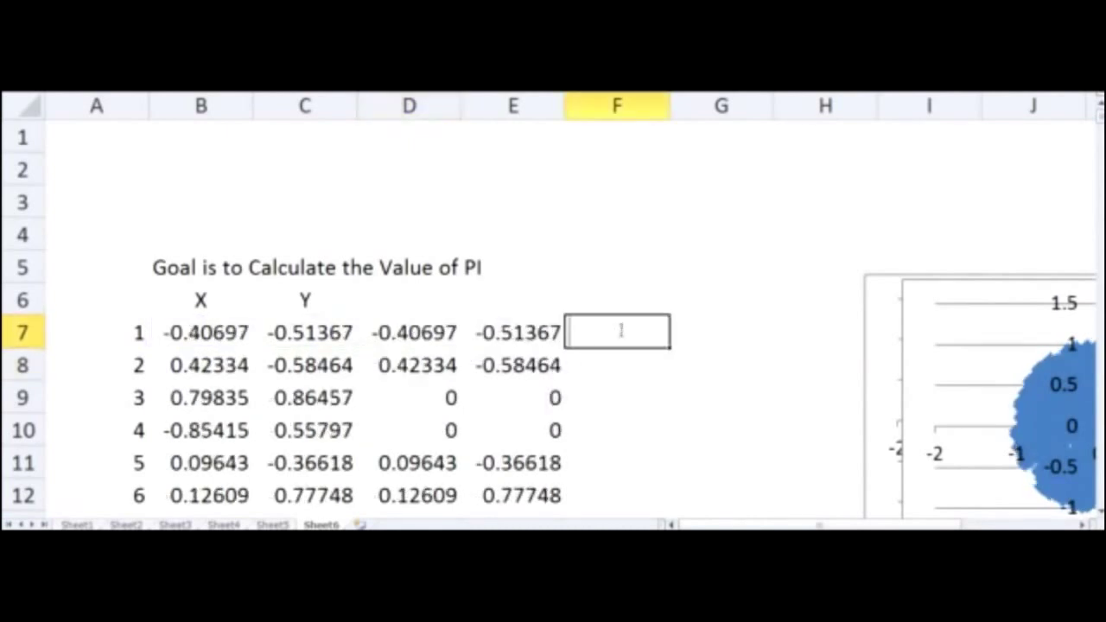
pyautogui.doubleClick(621, 329)
pyautogui.hotkey('ctrl', 'v')
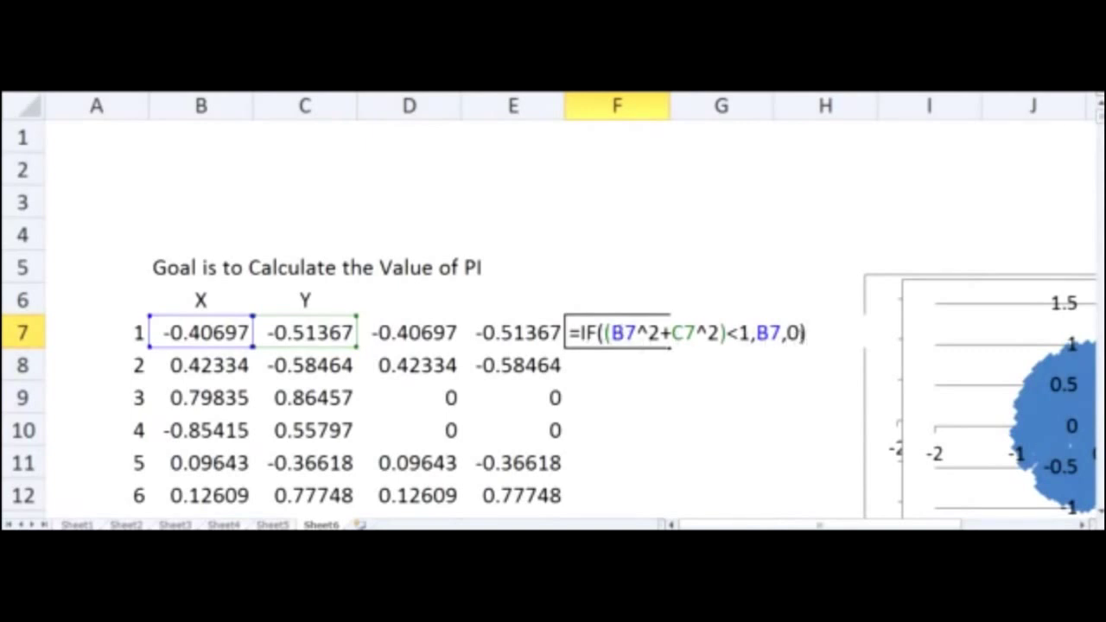
# Change the F7 formula to =IF((B7^2+C7^2)<1,1,0) so points inside the circle return 1
pyautogui.hotkey('shift', 'Left')
pyautogui.hotkey('shift', 'Left')
pyautogui.hotkey('shift', 'Left')
pyautogui.hotkey('shift', 'Left')
pyautogui.write('1,0')
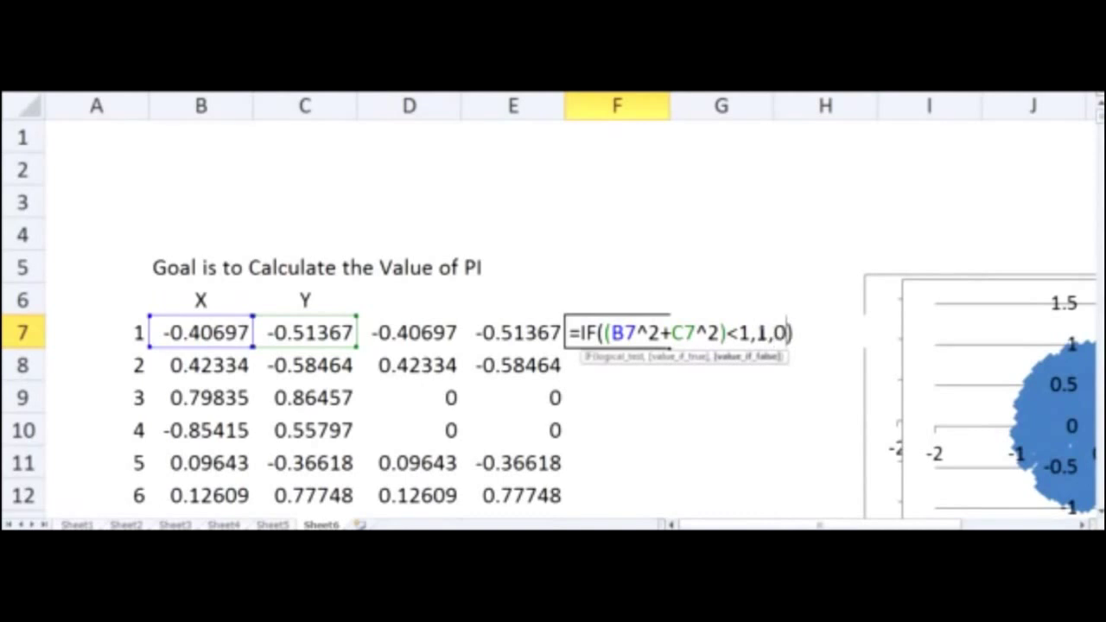
pyautogui.press('Return')
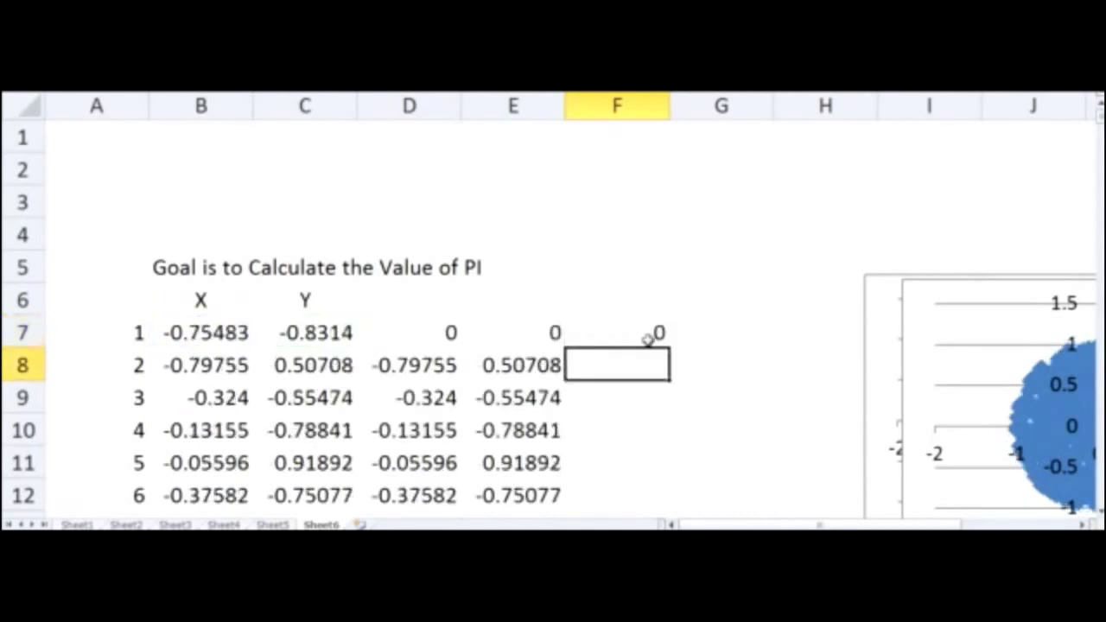
# Paste the IF formula into G7 and change it to =IF((B7^2+C7^2)<1,1,1) so every point returns 1
pyautogui.click(703, 333)
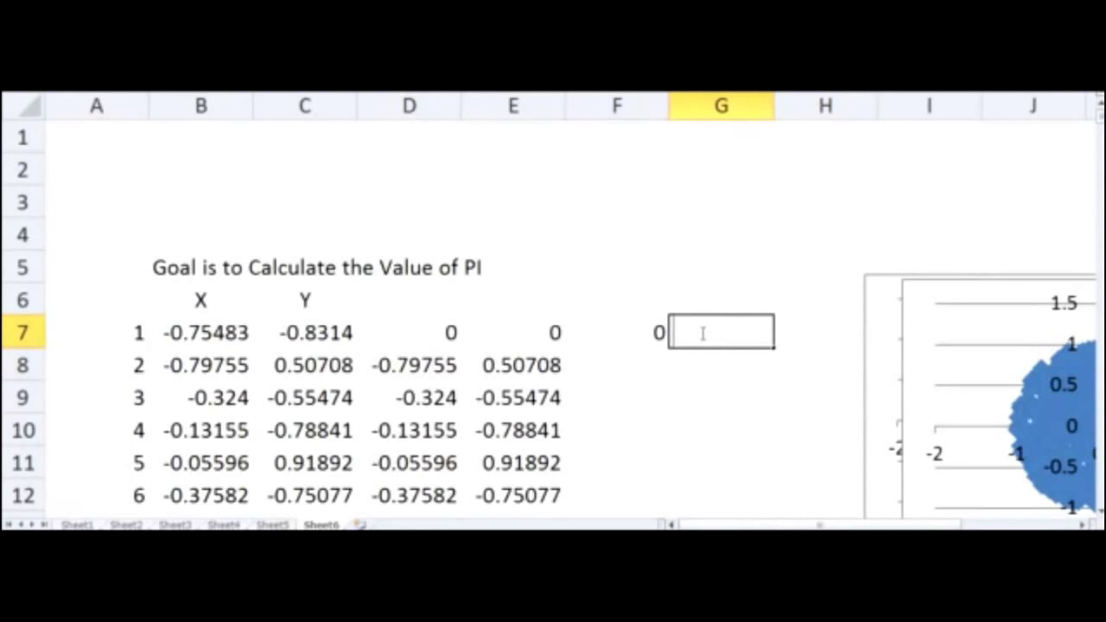
pyautogui.hotkey('ctrl', 'v')
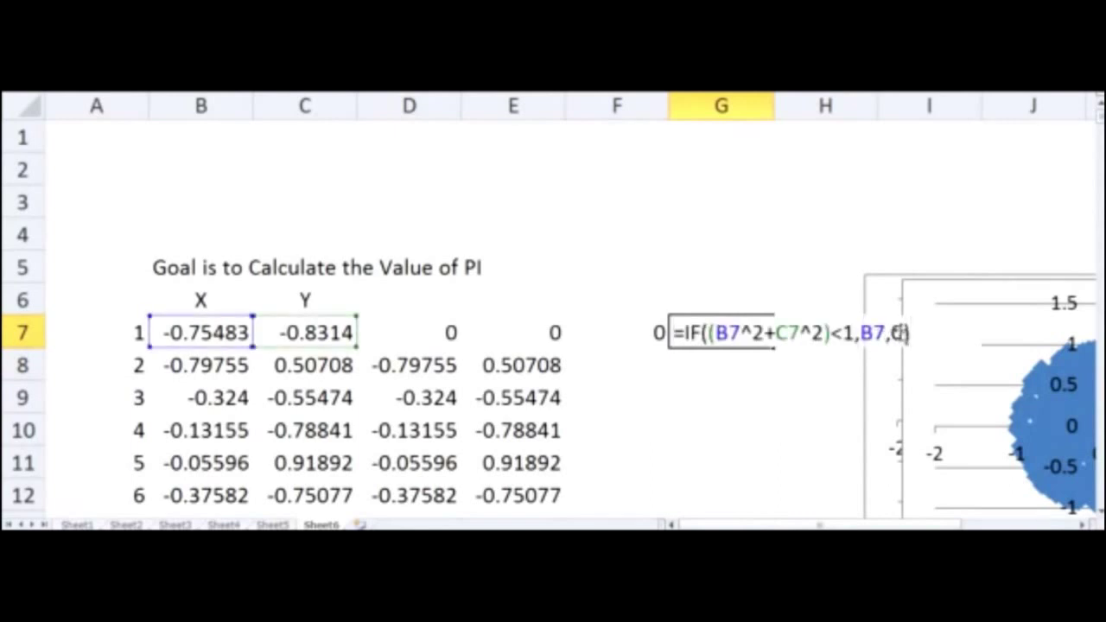
pyautogui.click(902, 334)
pyautogui.press('BackSpace')
pyautogui.press('BackSpace')
pyautogui.press('BackSpace')
pyautogui.press('BackSpace')
pyautogui.write('1,1')
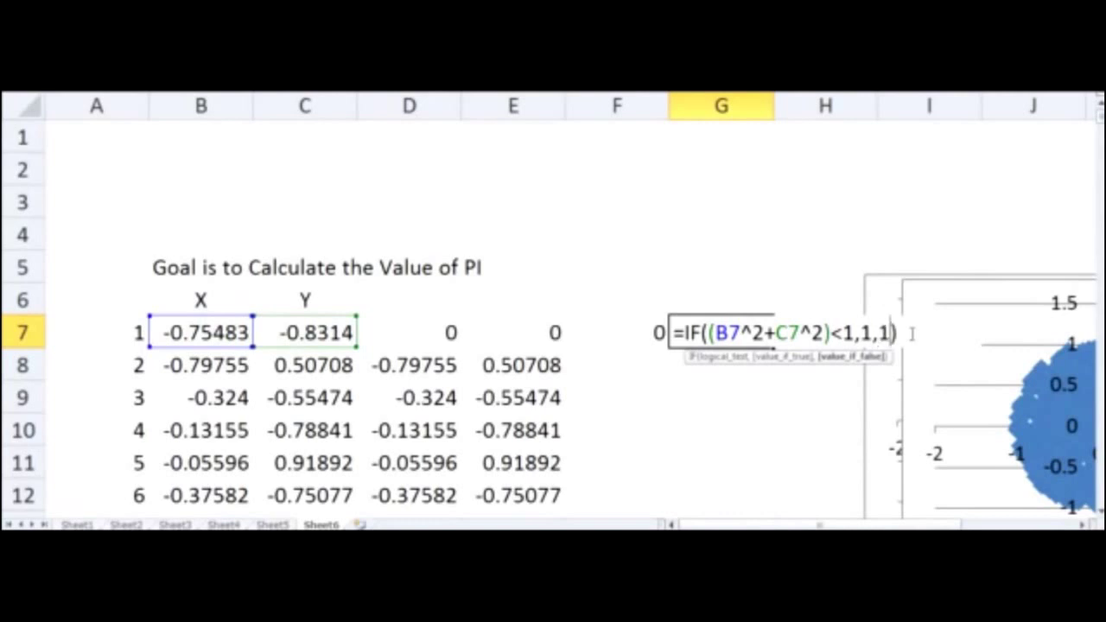
pyautogui.press('Return')
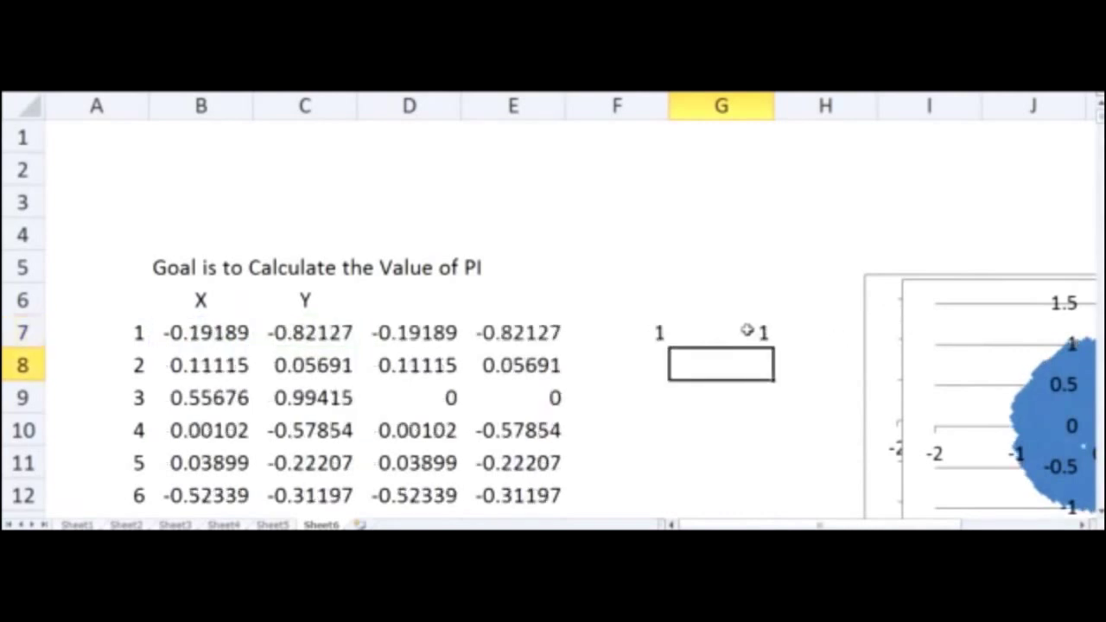
# Fill the formulas in F7 and G7 down to row 1006 for all 1000 points
pyautogui.click(745, 329)
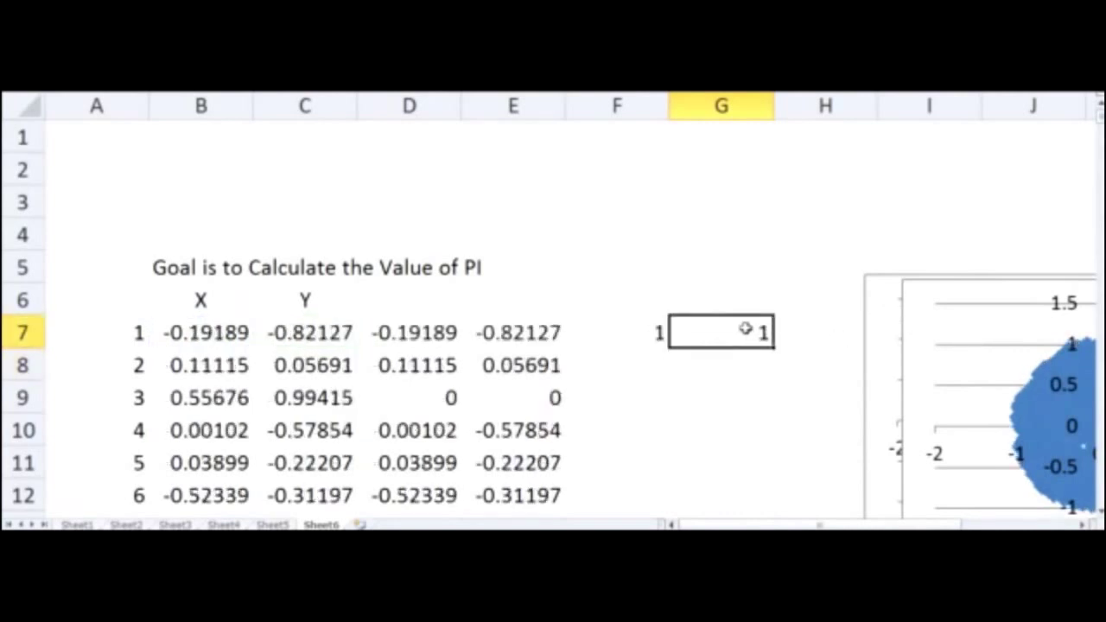
pyautogui.click(635, 322)
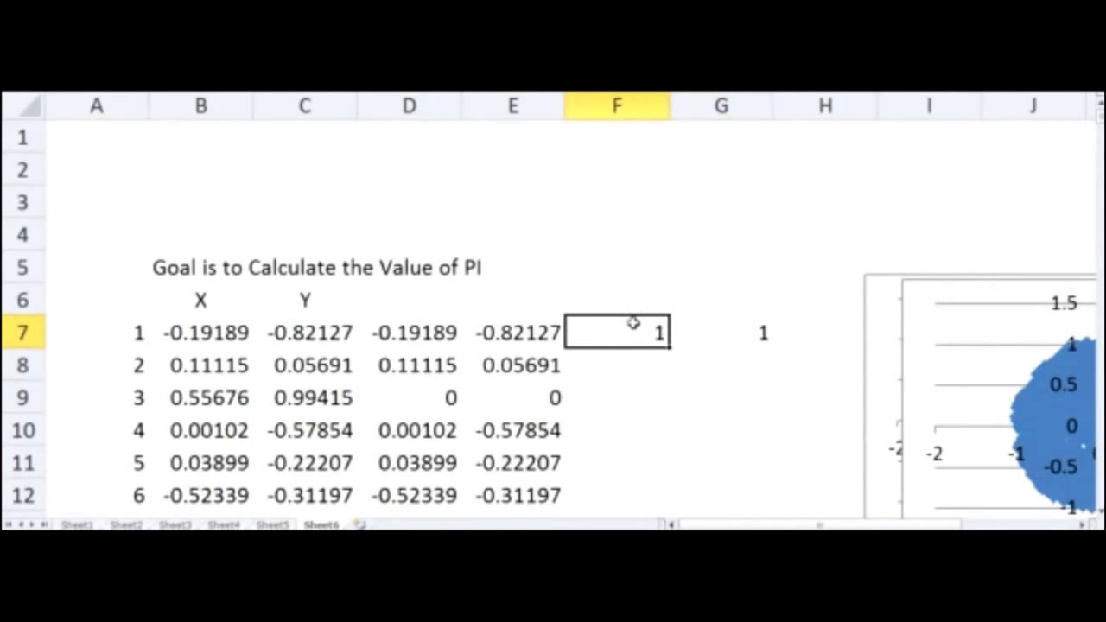
pyautogui.moveTo(634, 323); pyautogui.dragTo(701, 326)
pyautogui.moveTo(776, 348); pyautogui.dragTo(827, 481)
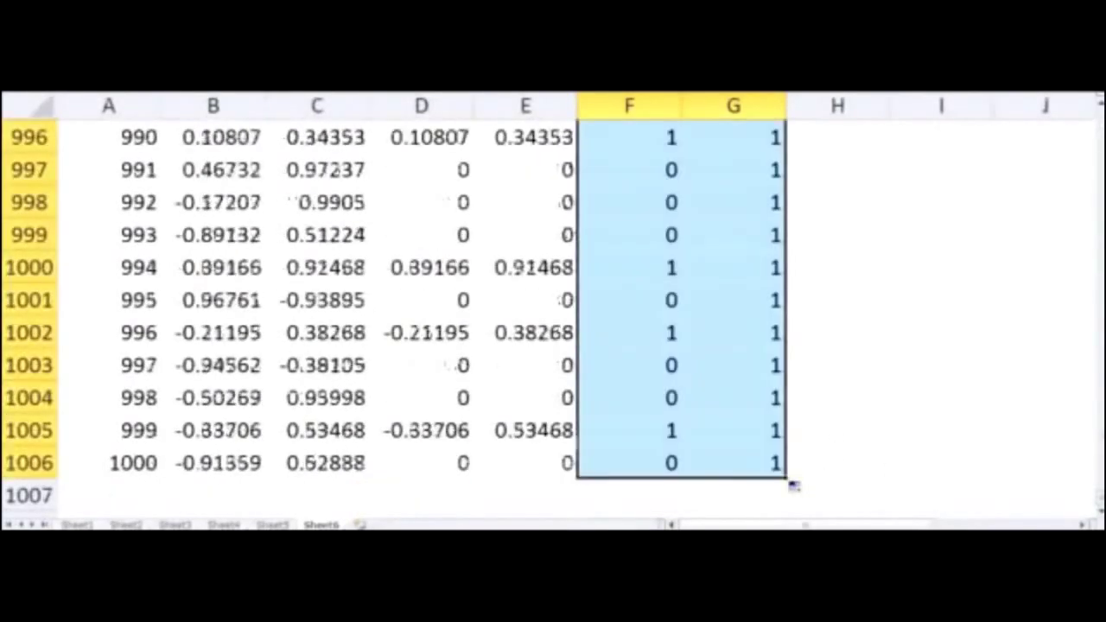
# Count the points inside the circle by entering =SUM(F7:F1006) in cell F6
pyautogui.moveTo(1101, 499); pyautogui.dragTo(1101, 125)
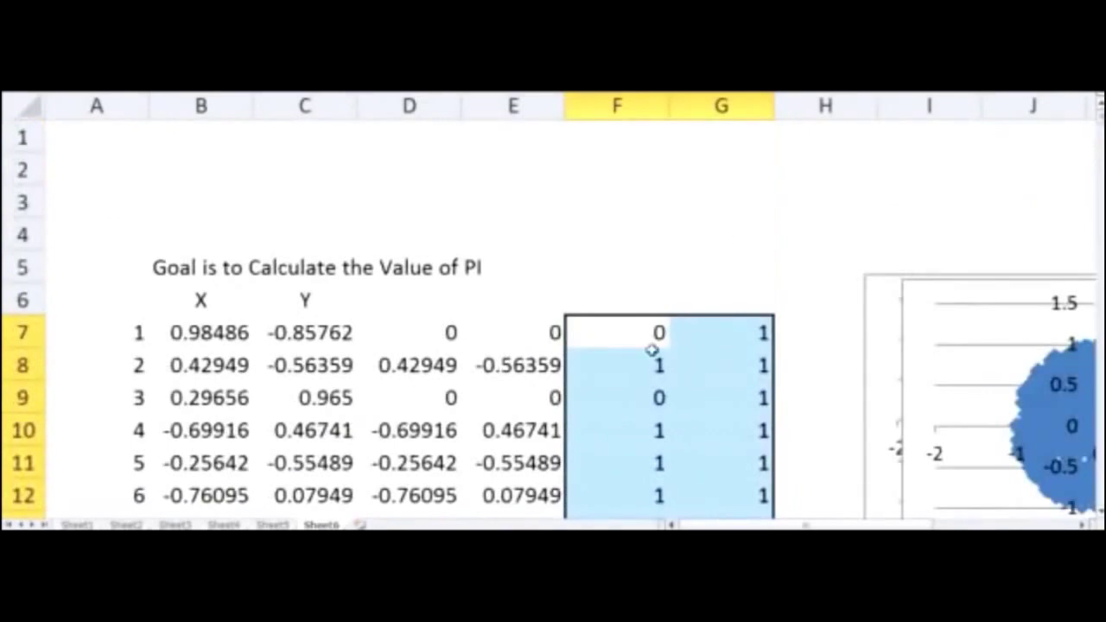
pyautogui.moveTo(735, 331); pyautogui.dragTo(738, 519)
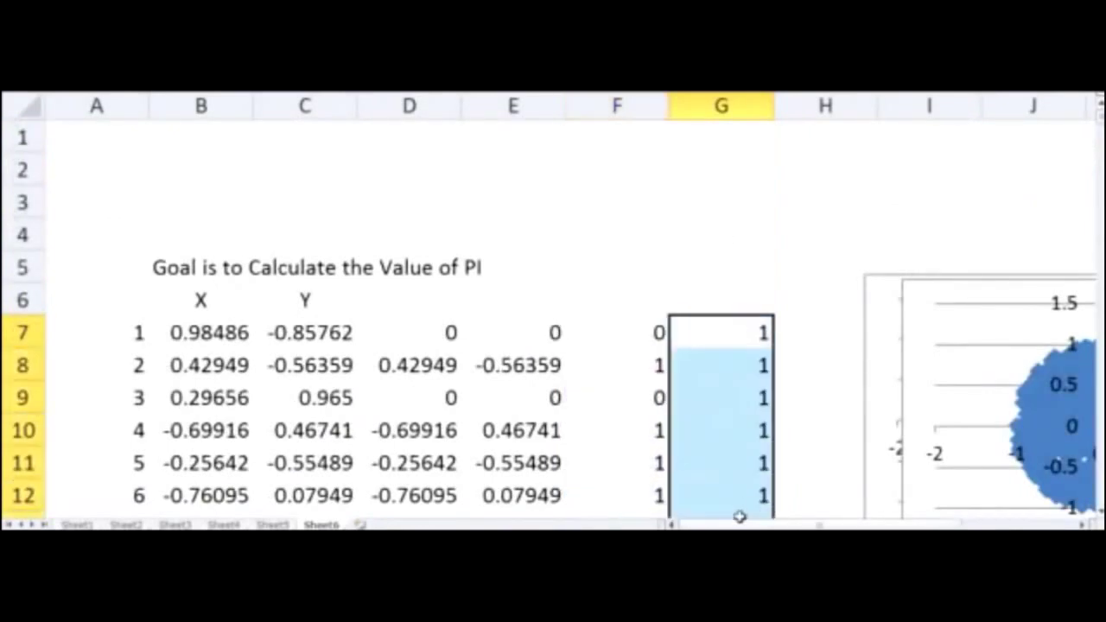
pyautogui.click(624, 289)
pyautogui.write('=')
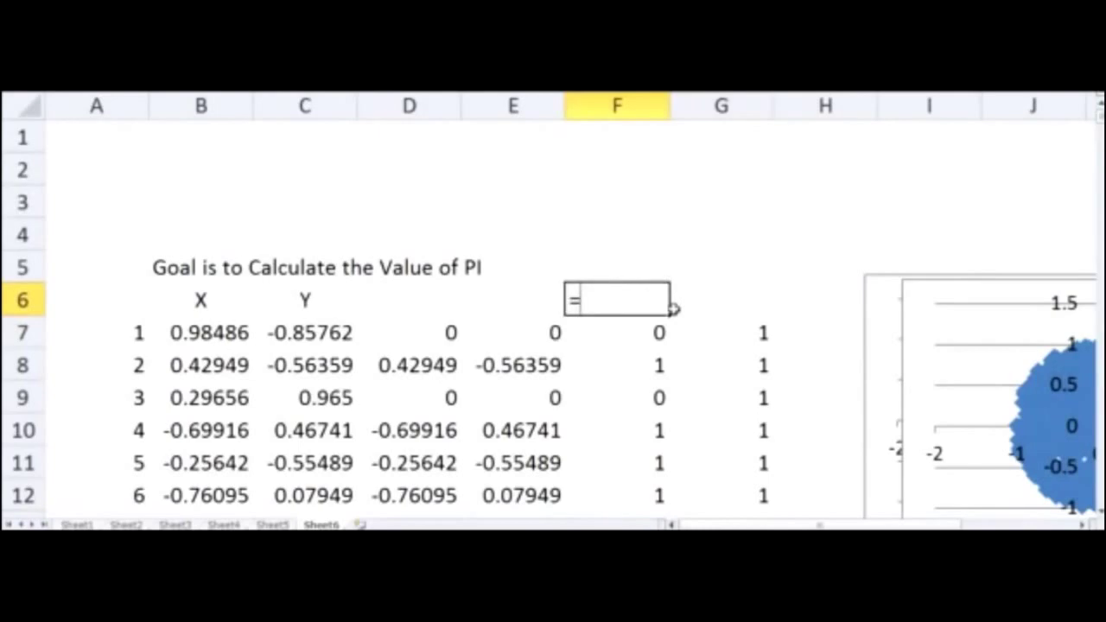
pyautogui.write('sum(')
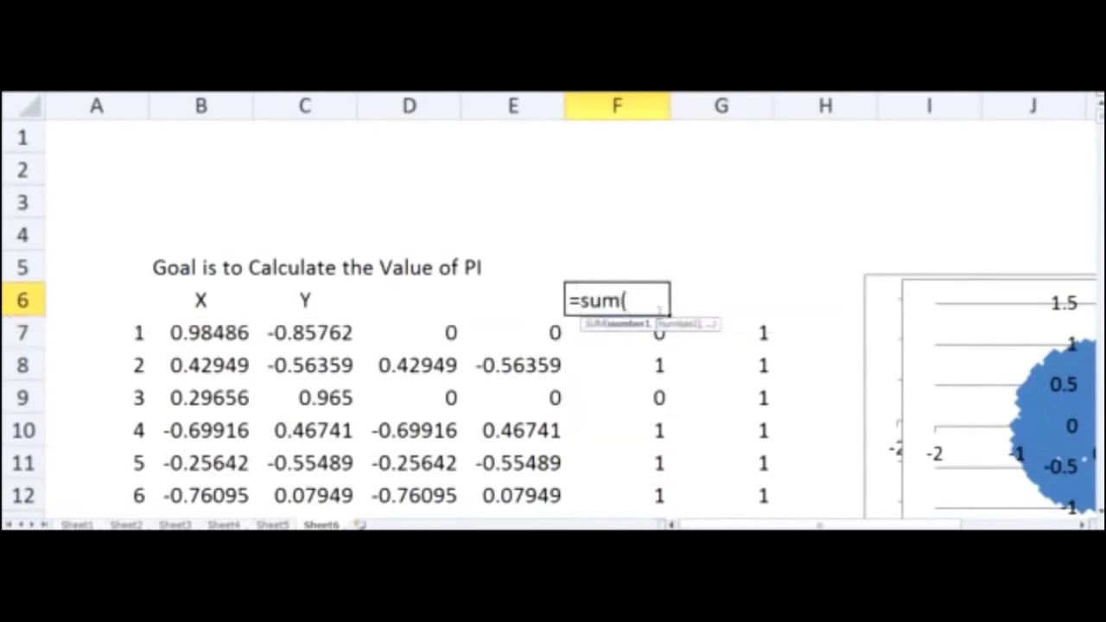
pyautogui.moveTo(602, 336); pyautogui.dragTo(672, 466)
pyautogui.press('Return')
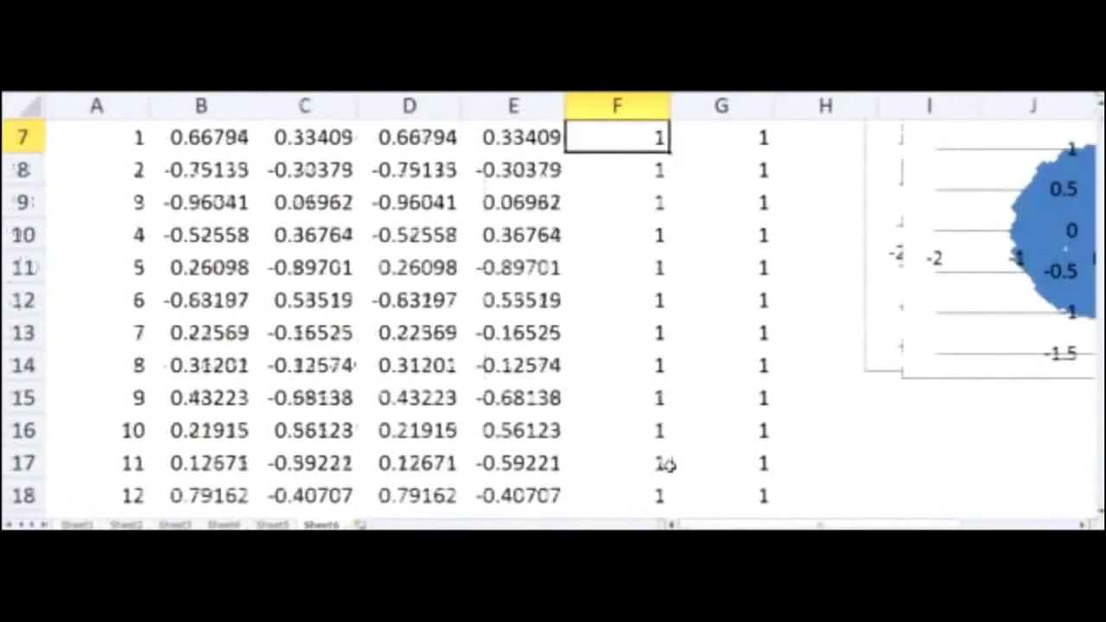
# Copy the SUM formula from F6 across to G6 to total all the points in column G
pyautogui.scroll(2, 553, 311)
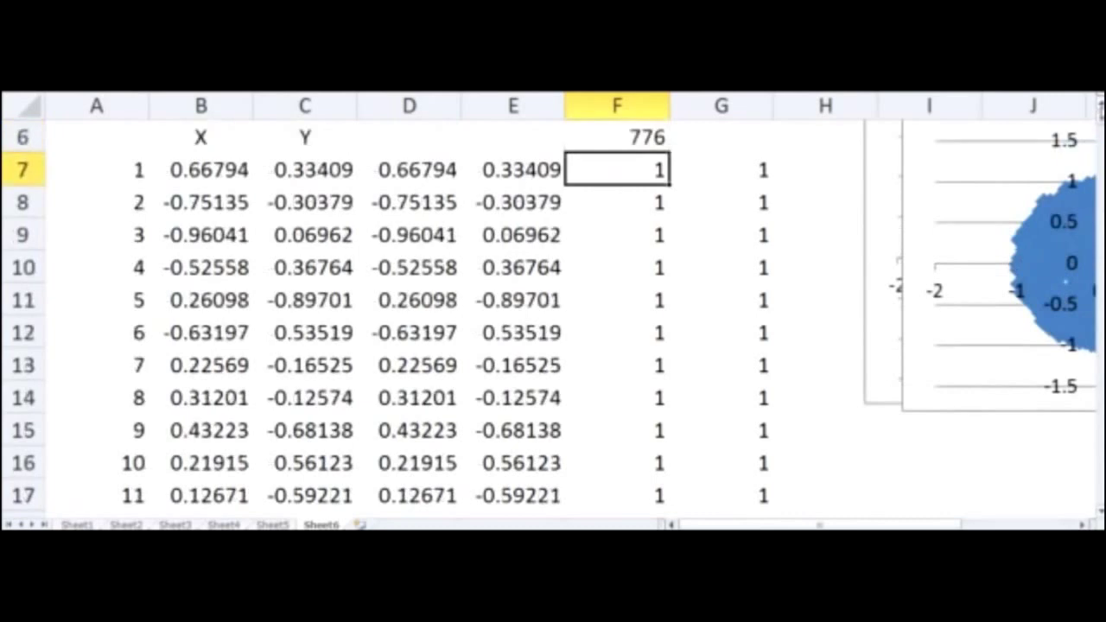
pyautogui.click(623, 229)
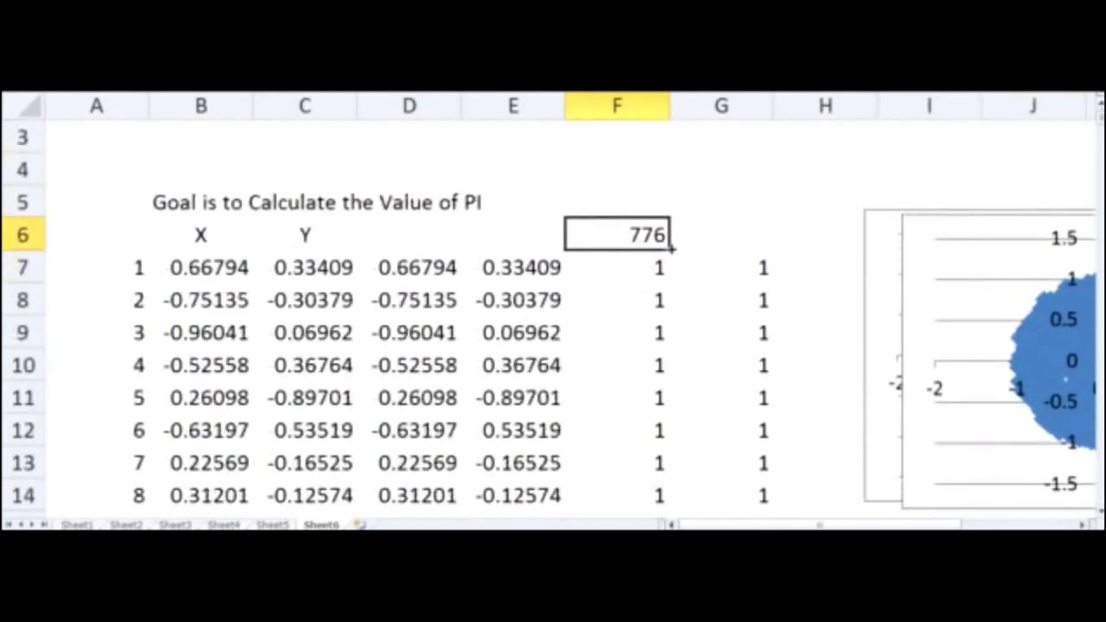
pyautogui.moveTo(700, 249); pyautogui.dragTo(781, 254)
pyautogui.click(716, 309)
pyautogui.click(731, 235)
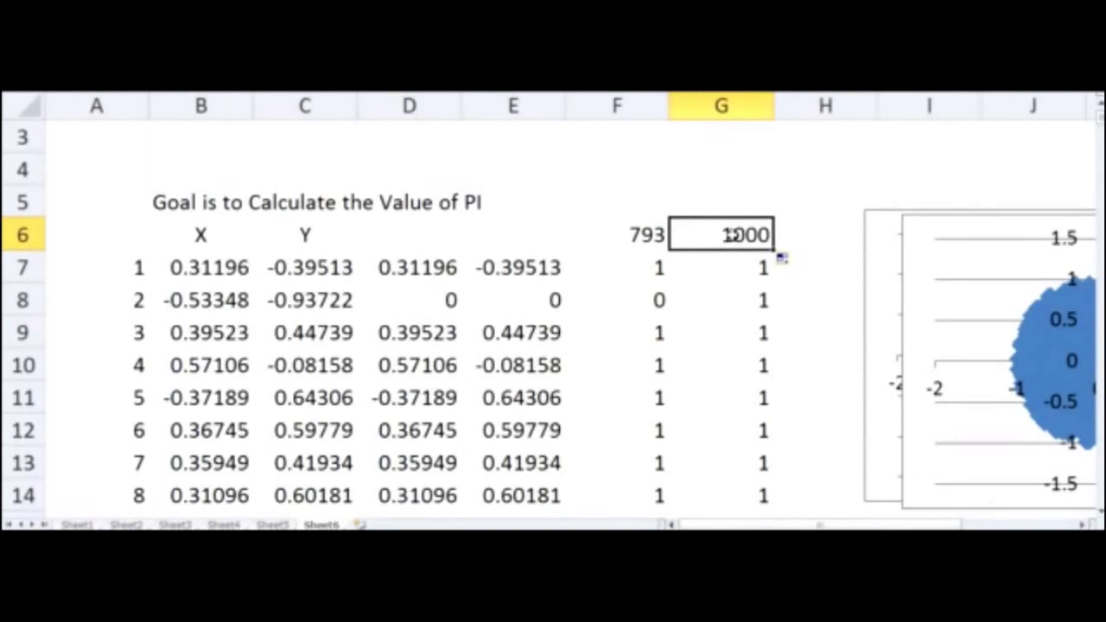
pyautogui.click(649, 234)
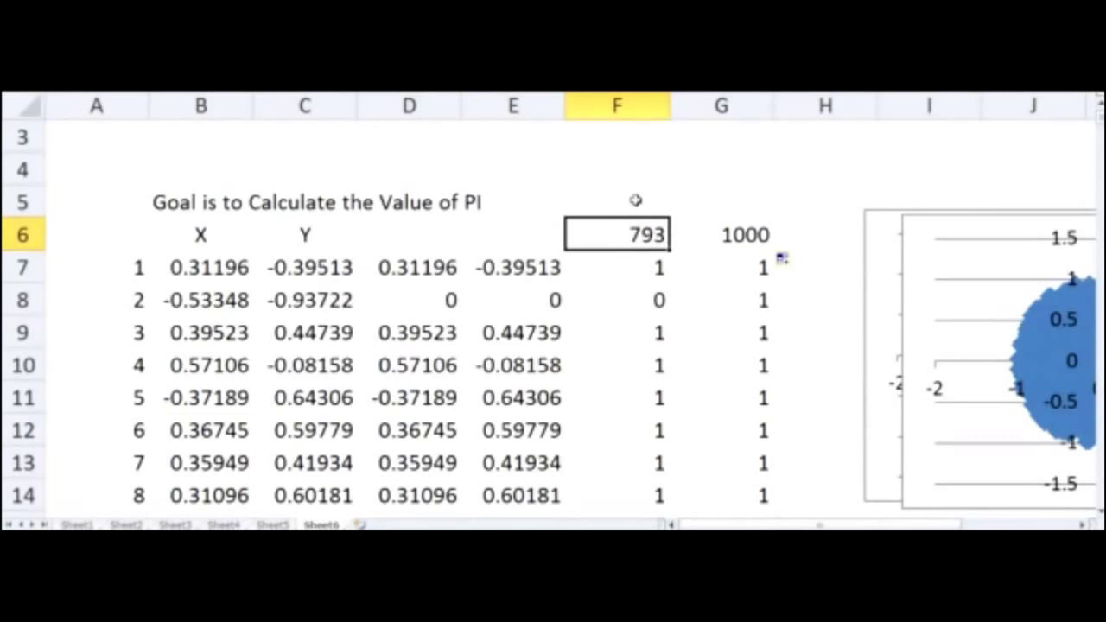
pyautogui.click(757, 240)
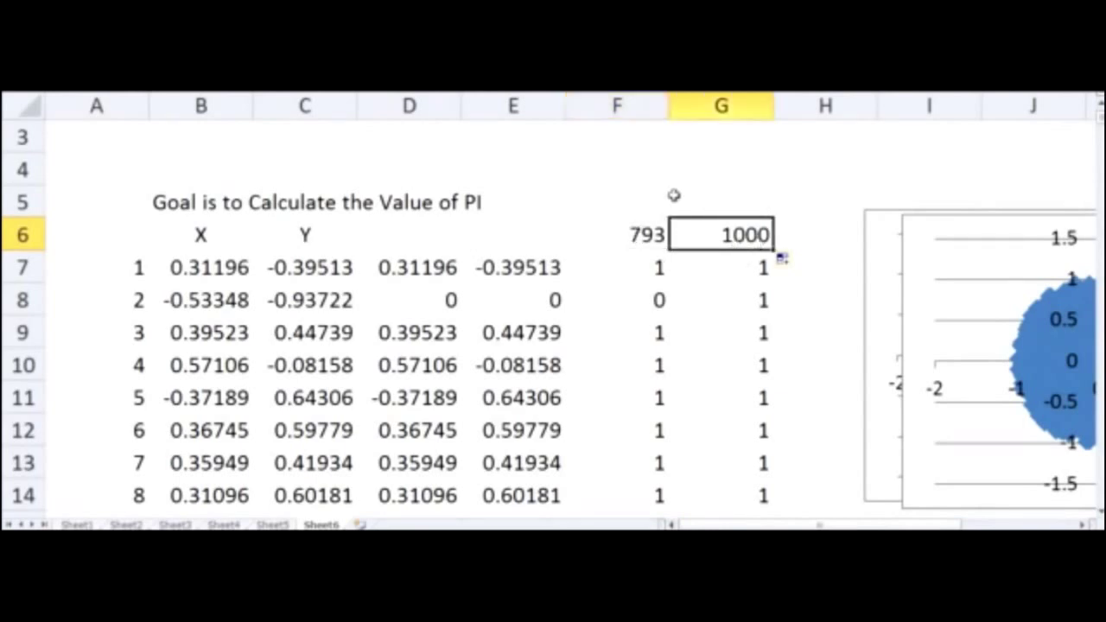
# Enter the label "Area of Circle / Area of Rectangle" in cell F4
pyautogui.click(625, 167)
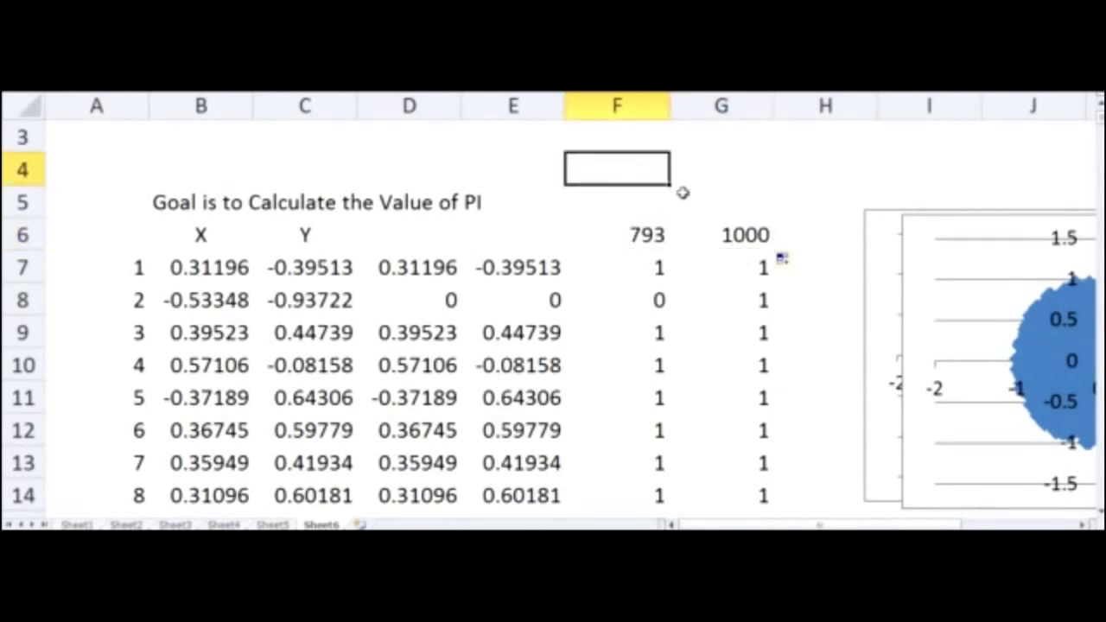
pyautogui.write('Are')
pyautogui.write('a')
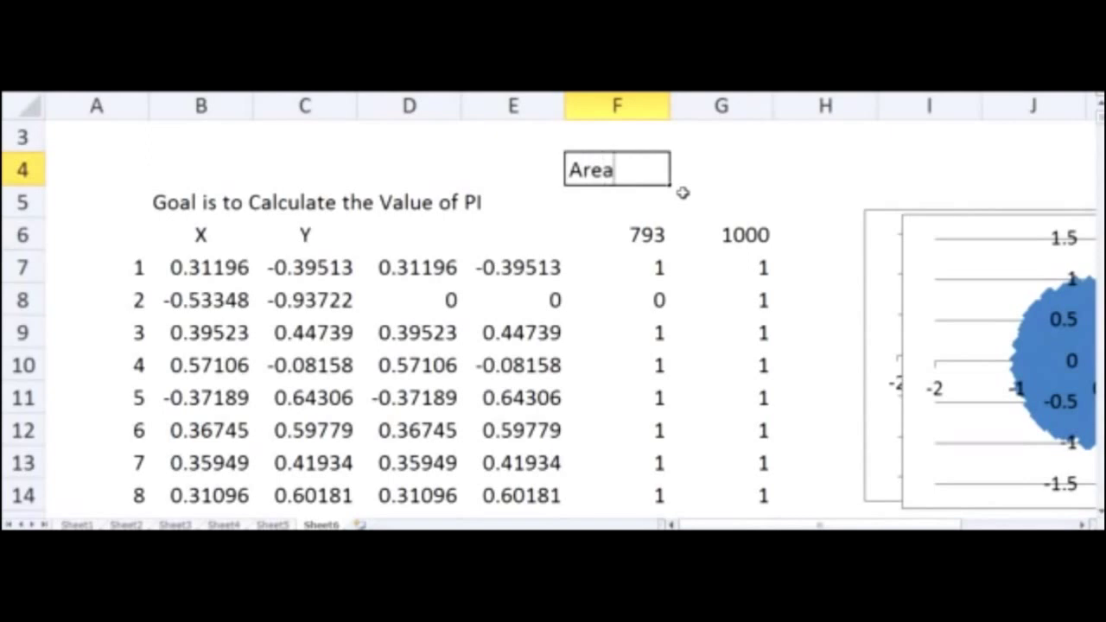
pyautogui.write(' of Circ')
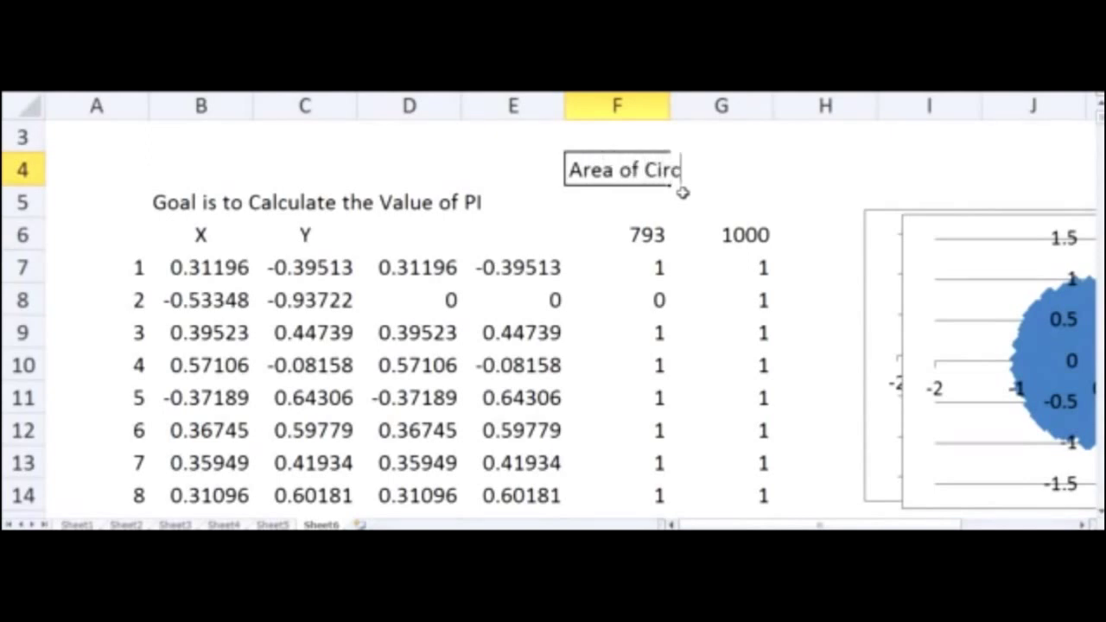
pyautogui.write('le / Area of')
pyautogui.write(' Recta')
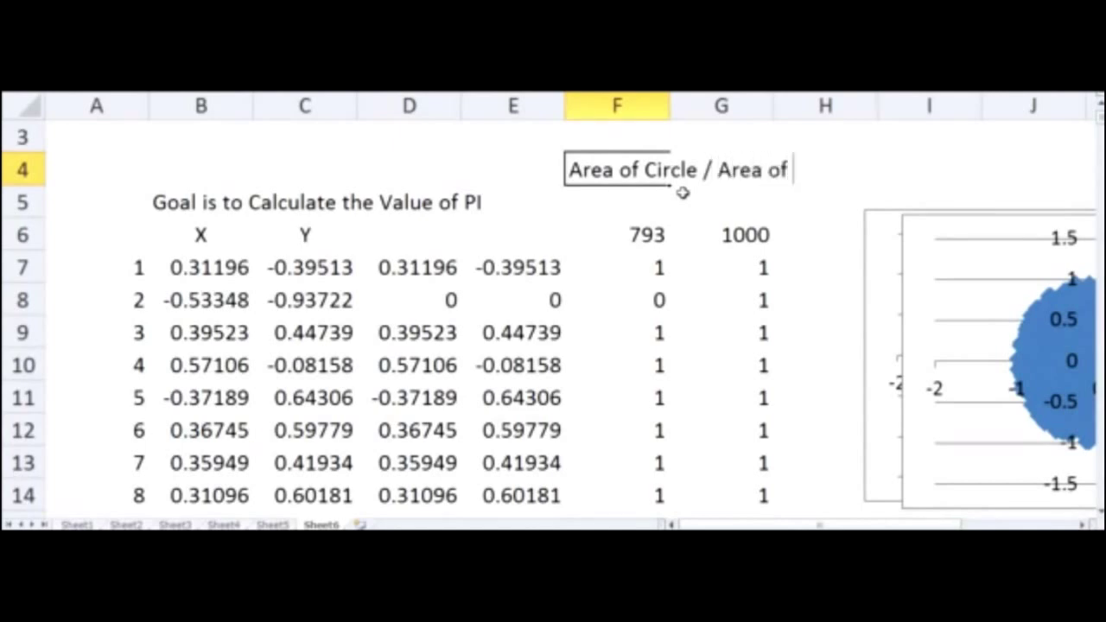
pyautogui.write('ngle')
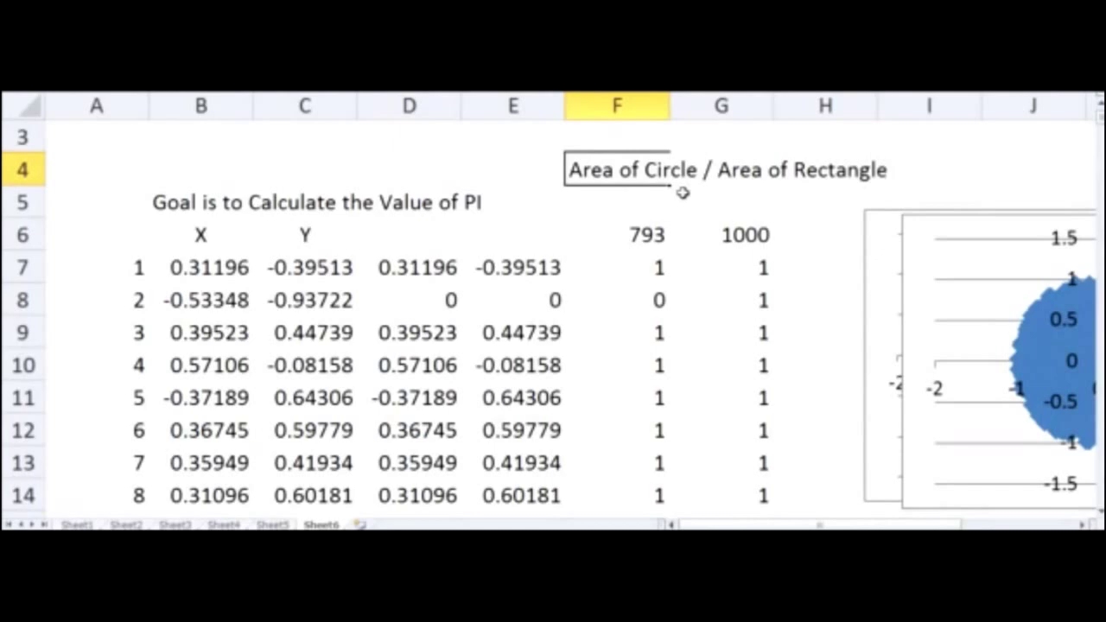
pyautogui.hotkey('ctrl', 'Return')
pyautogui.click(683, 192)
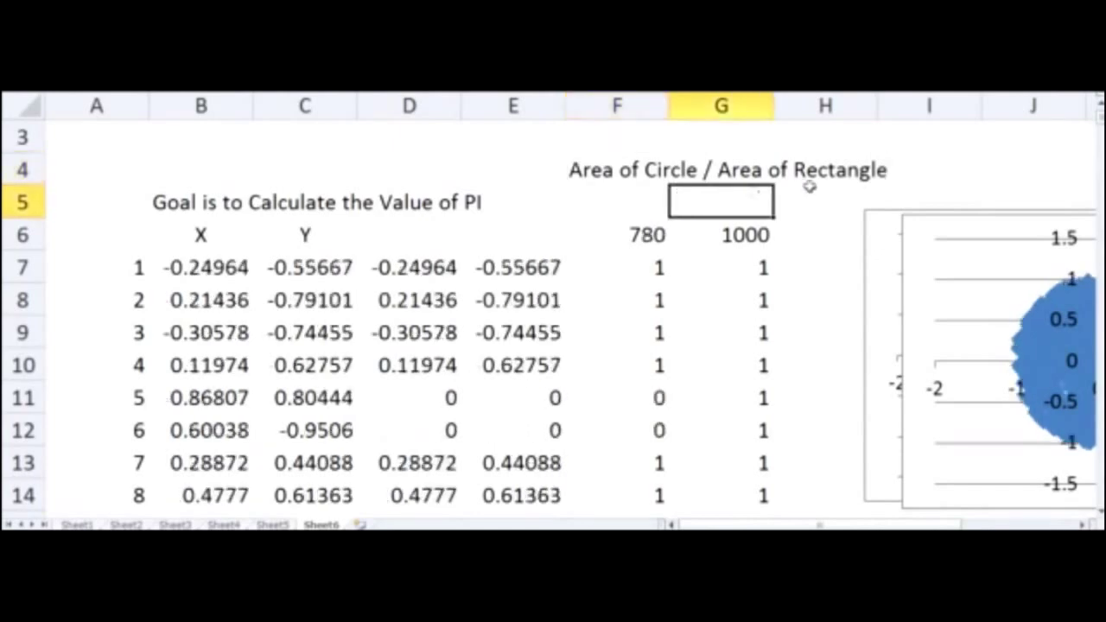
# Calculate the area ratio in J4 by dividing F6 by G6
pyautogui.click(986, 172)
pyautogui.write('=')
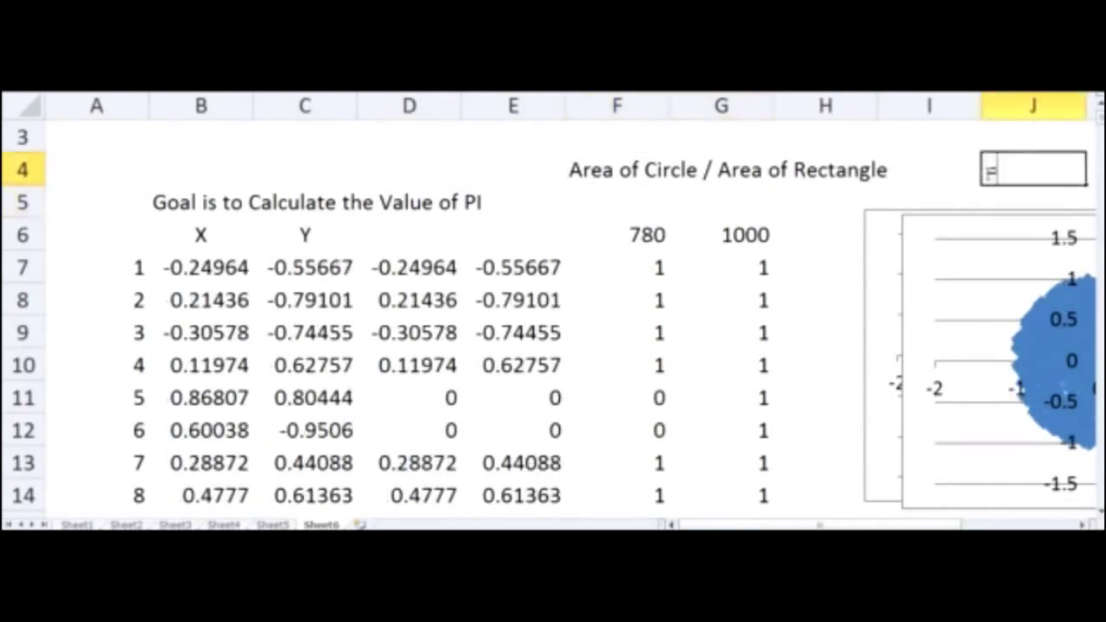
pyautogui.click(640, 235)
pyautogui.write('/')
pyautogui.click(718, 238)
pyautogui.press('Return')
# Move both charts down to free the cells below J4, and enter =J4*4 in J5 to estimate PI
pyautogui.moveTo(929, 222); pyautogui.dragTo(1010, 439)
pyautogui.moveTo(941, 213); pyautogui.dragTo(977, 314)
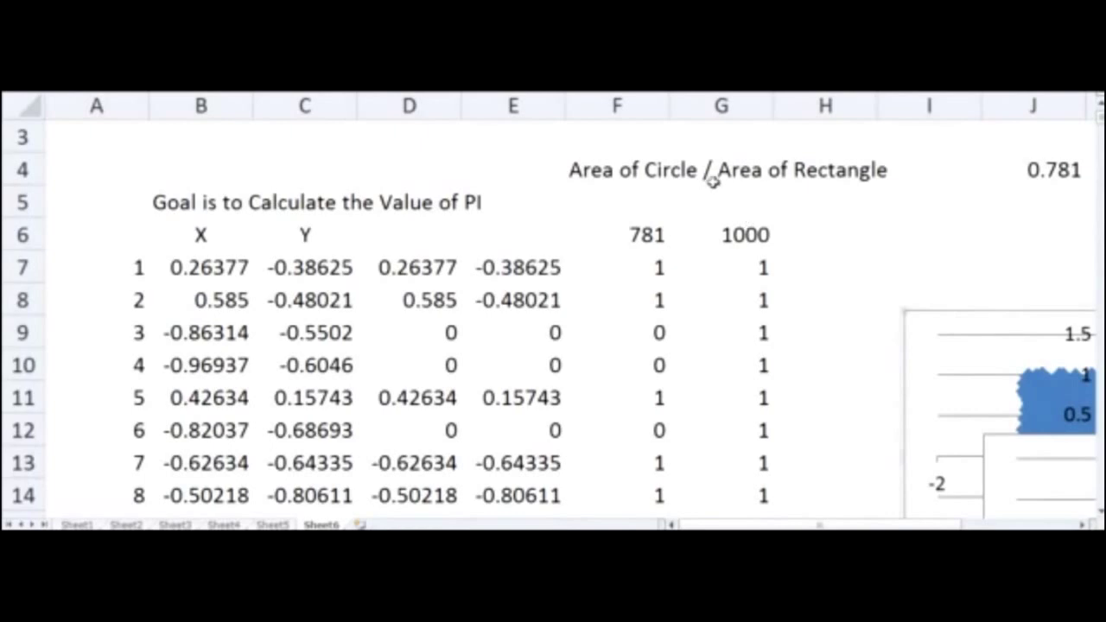
pyautogui.click(990, 202)
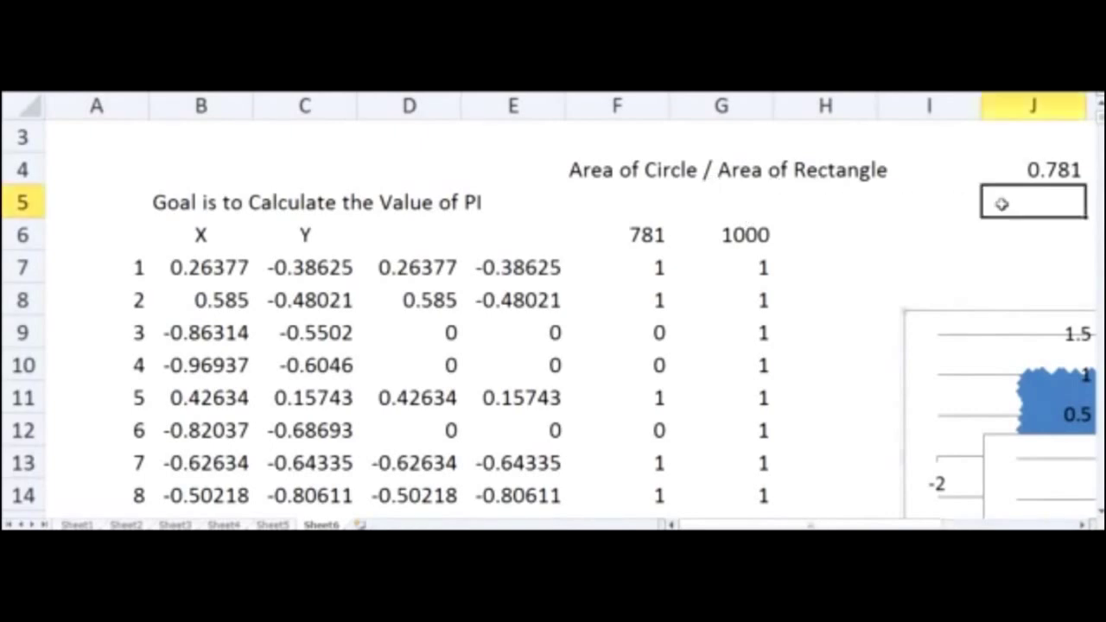
pyautogui.write('=')
pyautogui.press('Up')
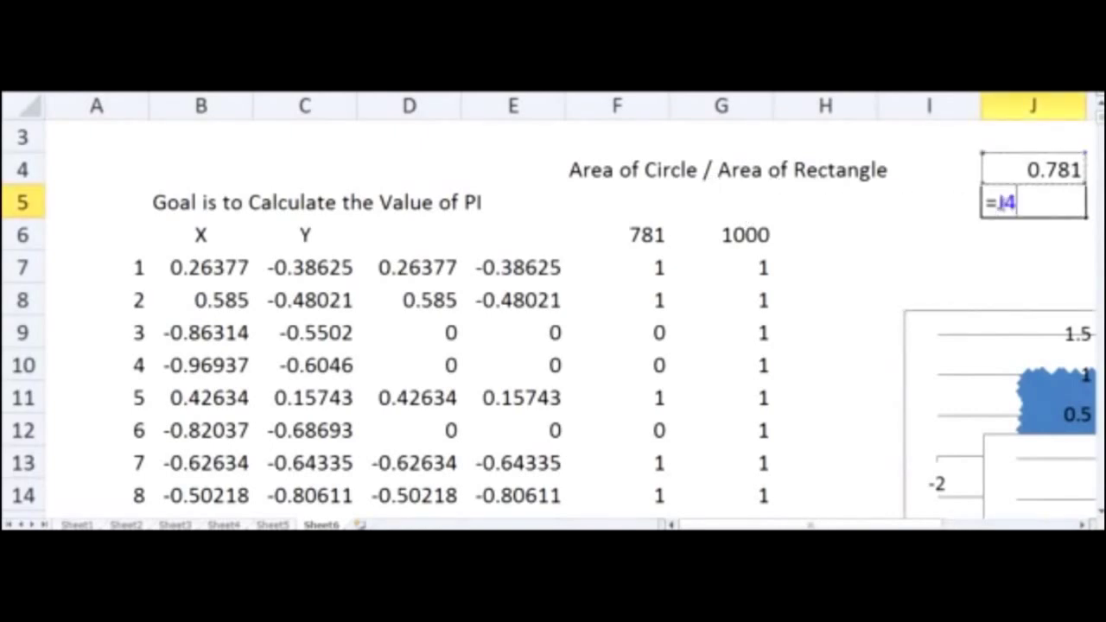
pyautogui.write('*4')
pyautogui.press('Return')
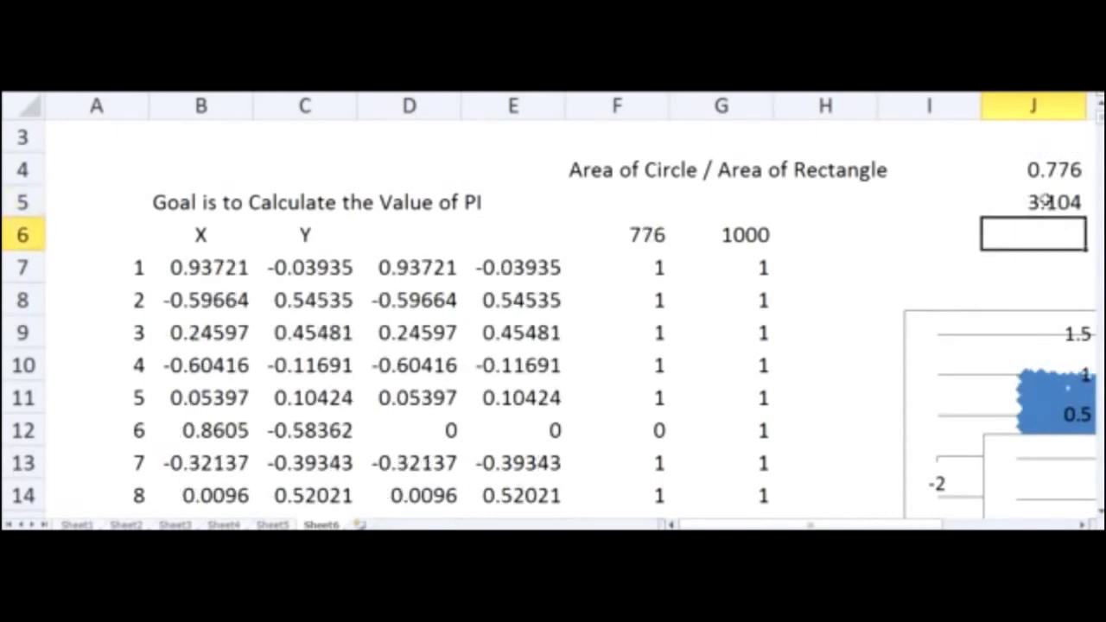
# Review the formula in J5 and recalculate the random points to compare new PI estimates
pyautogui.click(903, 270)
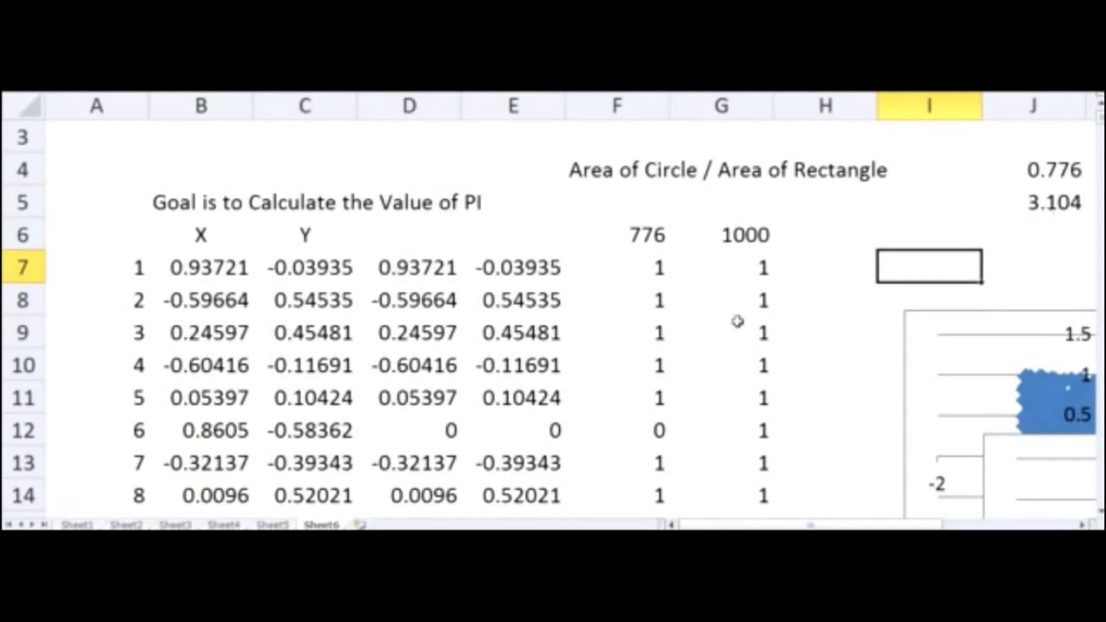
pyautogui.doubleClick(1065, 204)
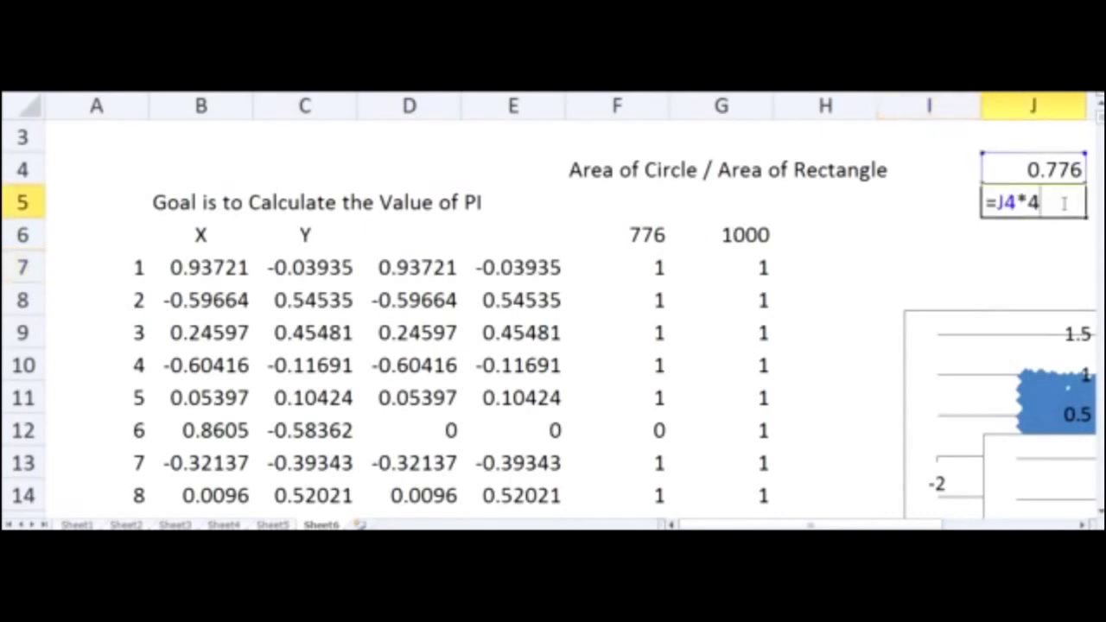
pyautogui.press('Return')
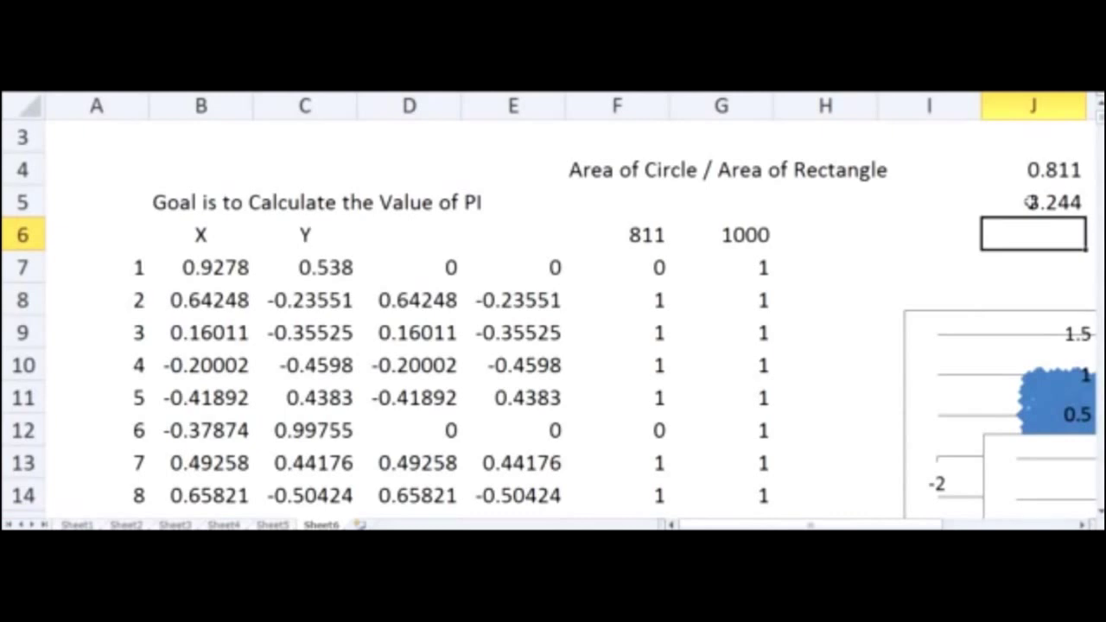
pyautogui.click(1029, 202)
pyautogui.press('Return')
pyautogui.click(805, 278)
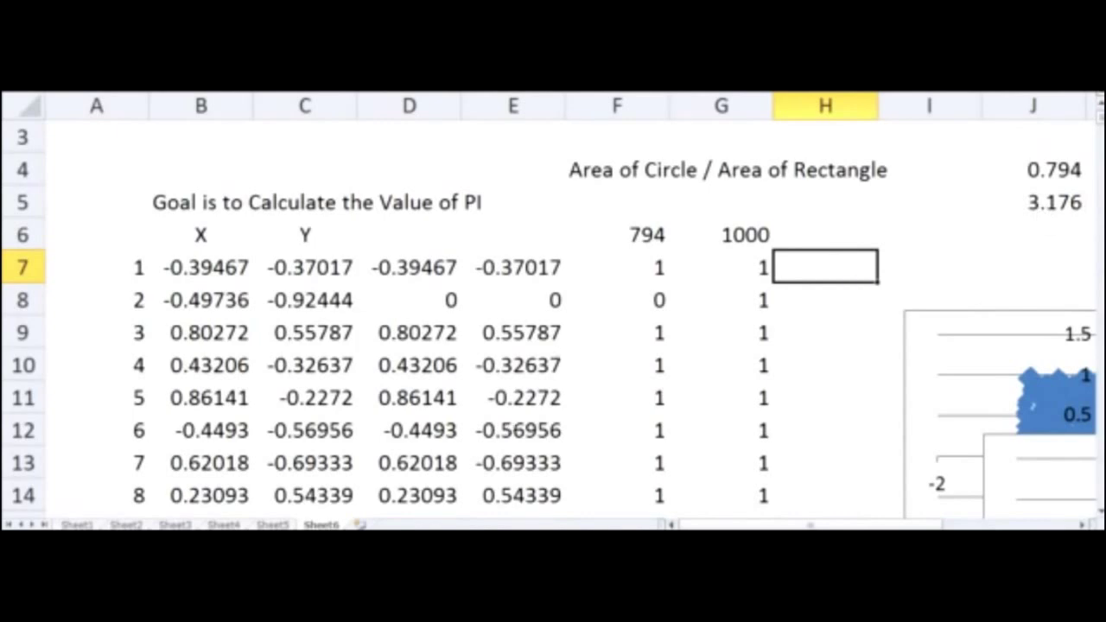
# Extend the point numbers and formulas in columns A to G down to row 12031
pyautogui.moveTo(1101, 121); pyautogui.dragTo(1099, 511)
pyautogui.moveTo(151, 398); pyautogui.dragTo(568, 502)
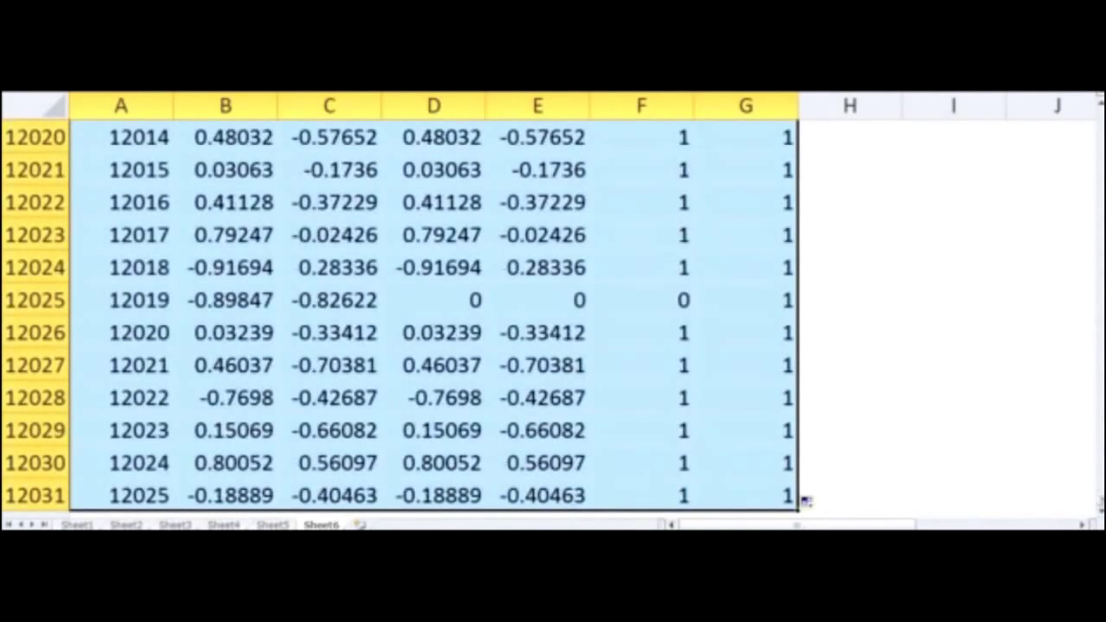
pyautogui.moveTo(1101, 499); pyautogui.dragTo(1101, 108)
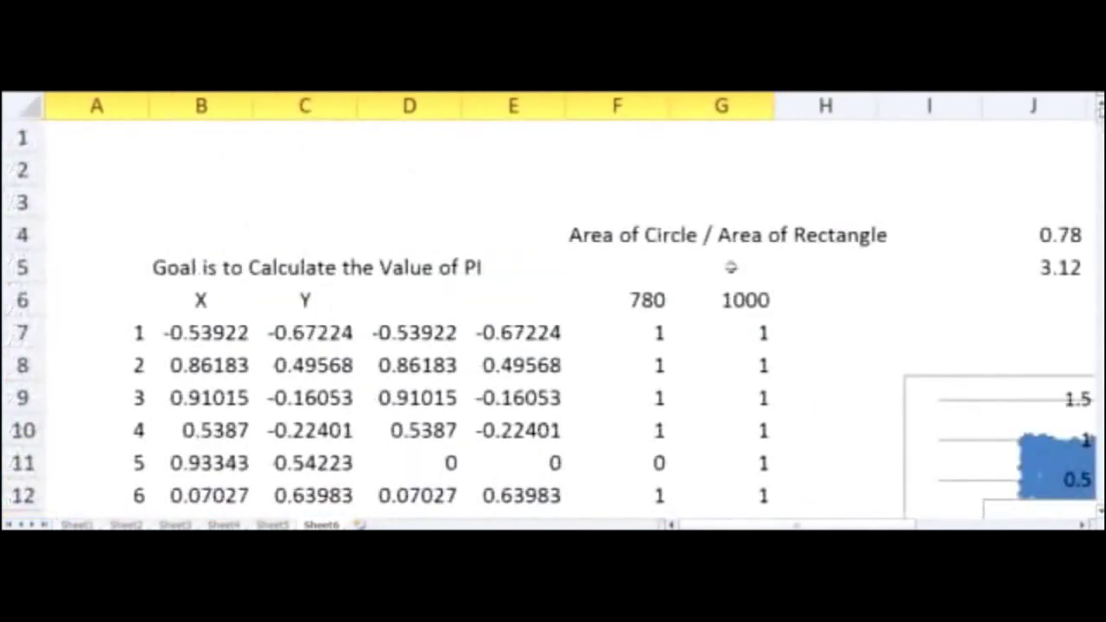
# Extend the sum in F6 to cover F7:F10006 and copy the updated formula across to G6
pyautogui.doubleClick(624, 300)
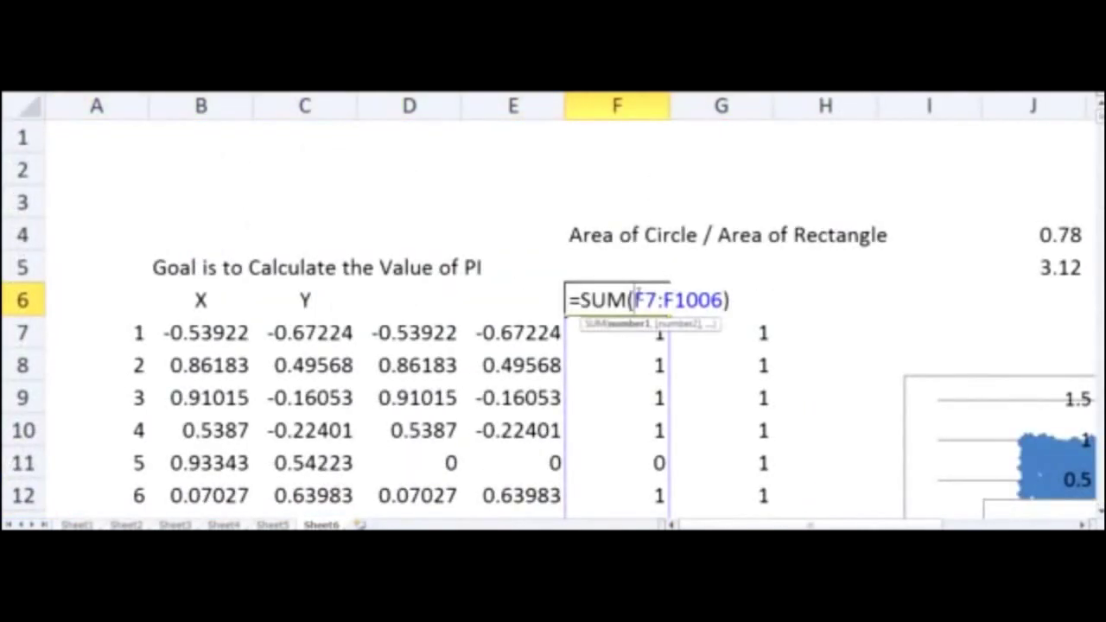
pyautogui.click(711, 299)
pyautogui.write('0')
pyautogui.press('Return')
pyautogui.click(648, 292)
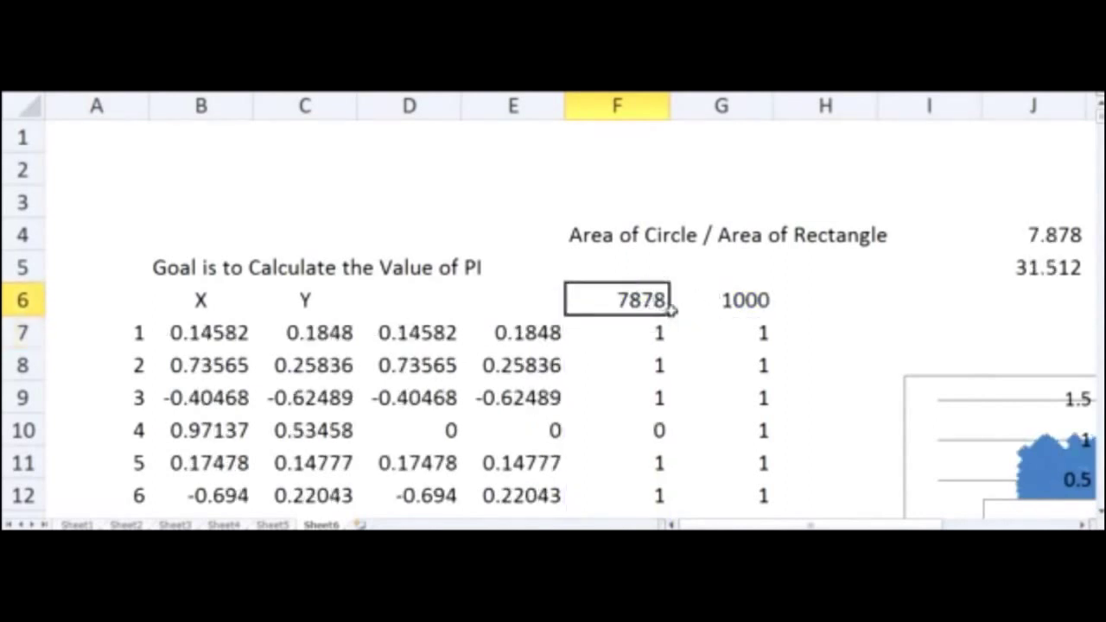
pyautogui.moveTo(670, 315); pyautogui.dragTo(769, 319)
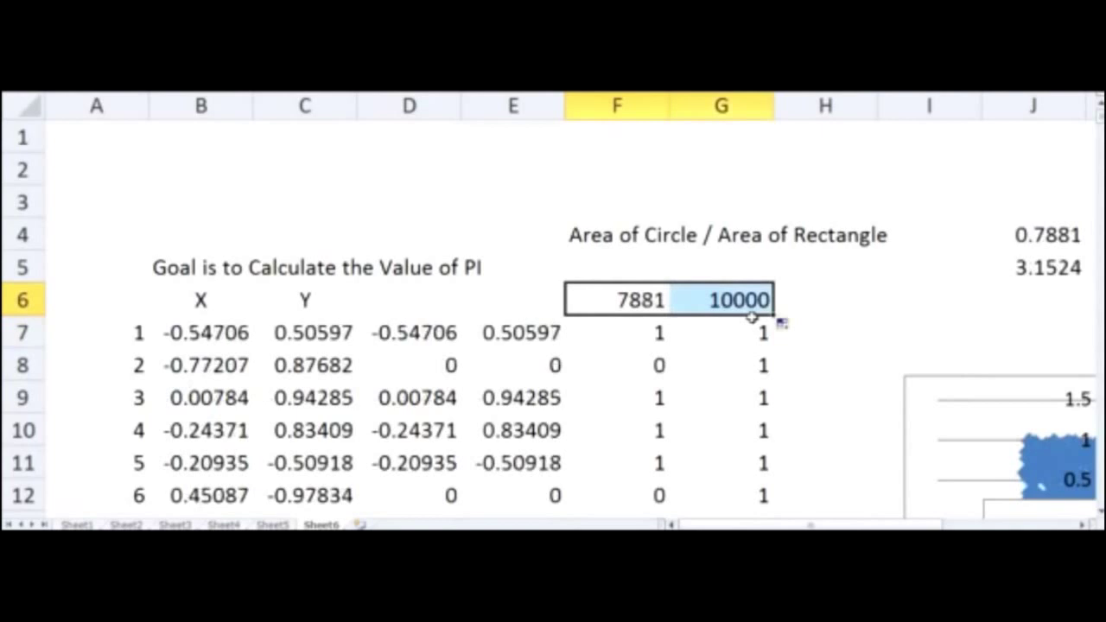
pyautogui.click(841, 305)
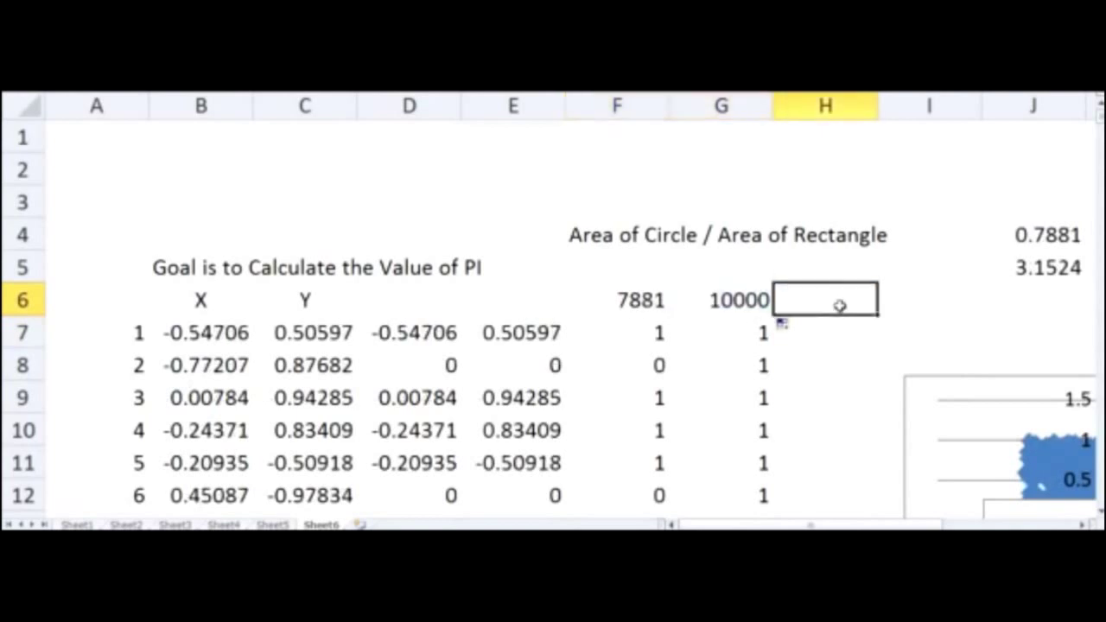
# Check the PI formula in J5 and recalculate the enlarged set of random points to compare the estimates
pyautogui.doubleClick(1037, 268)
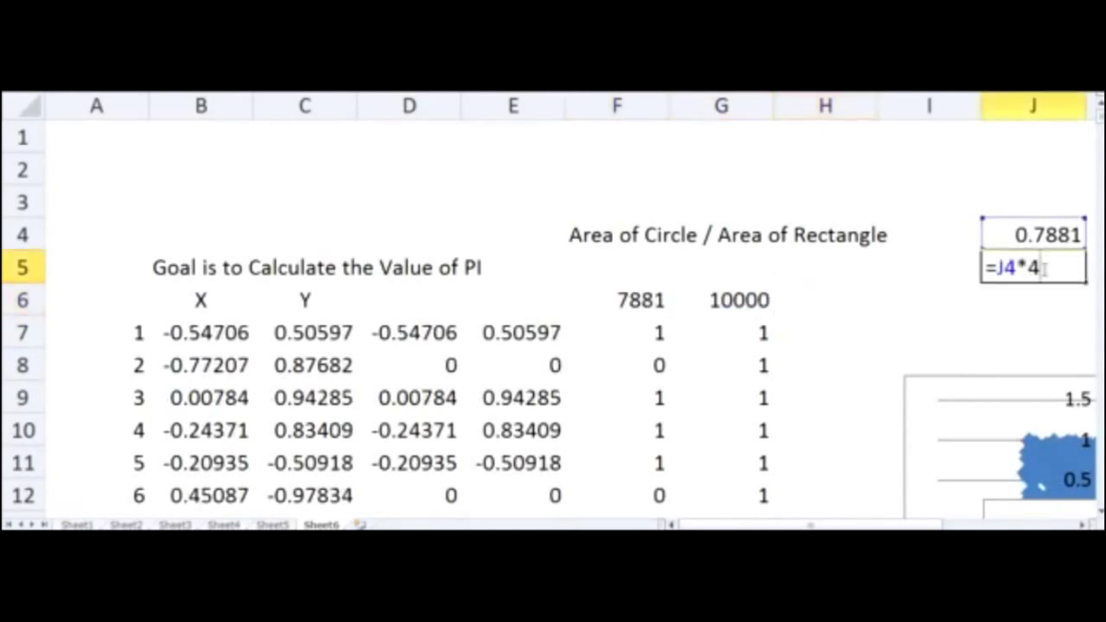
pyautogui.press('Return')
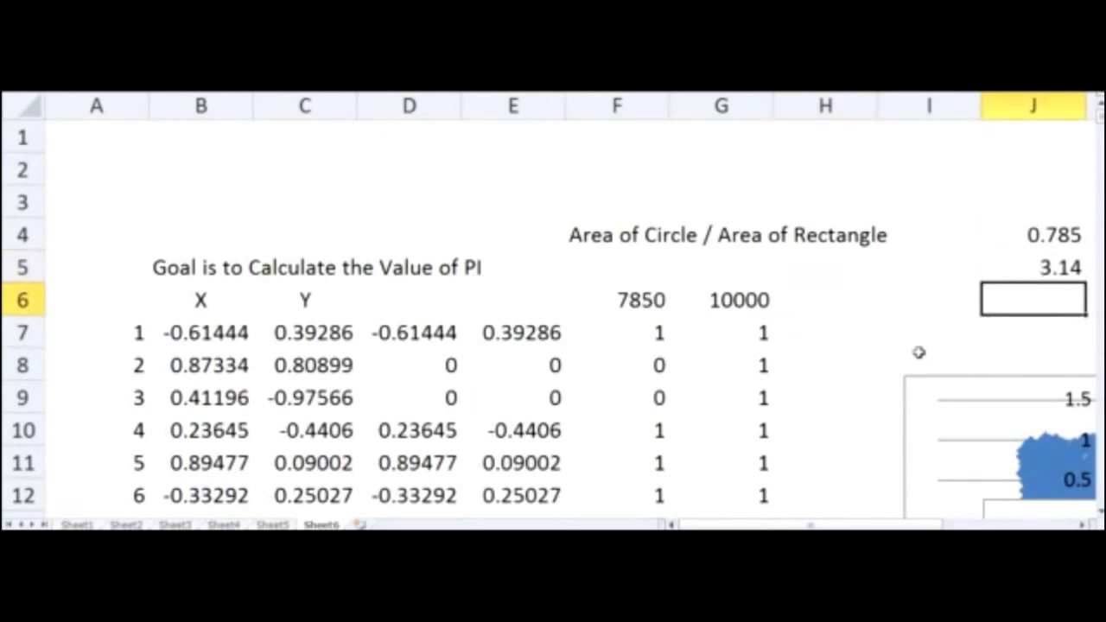
pyautogui.doubleClick(927, 297)
pyautogui.press('Return')
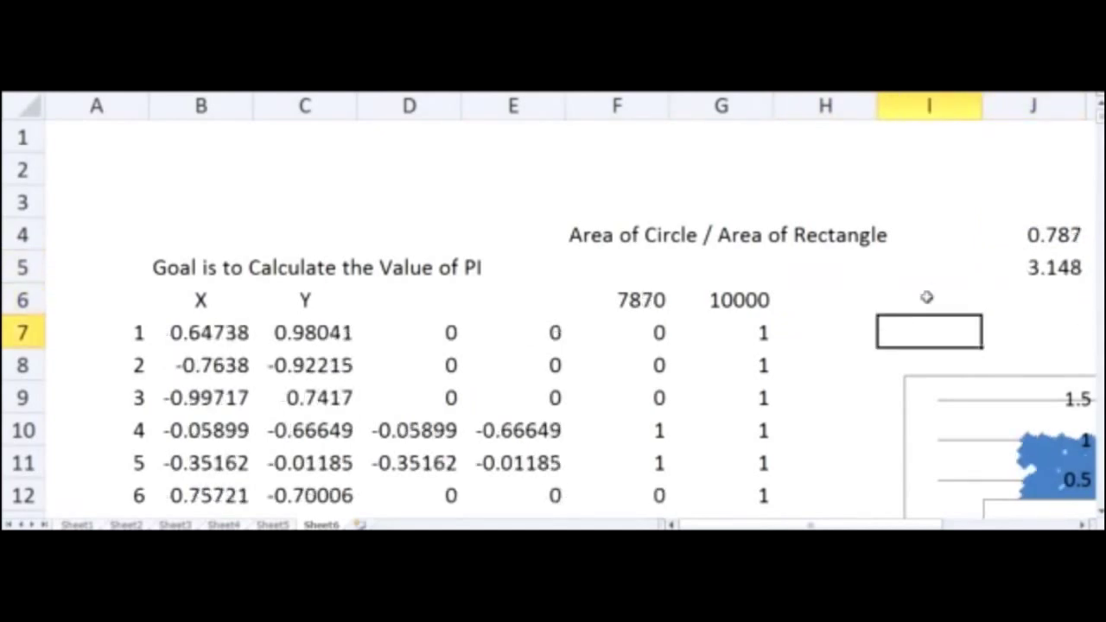
pyautogui.doubleClick(928, 298)
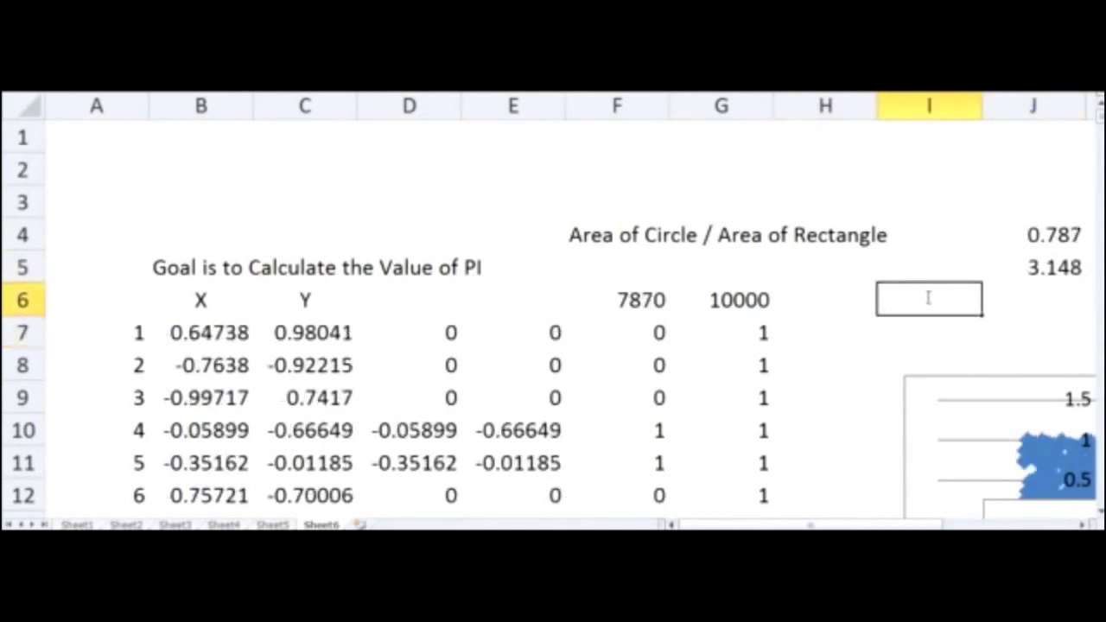
pyautogui.press('Return')
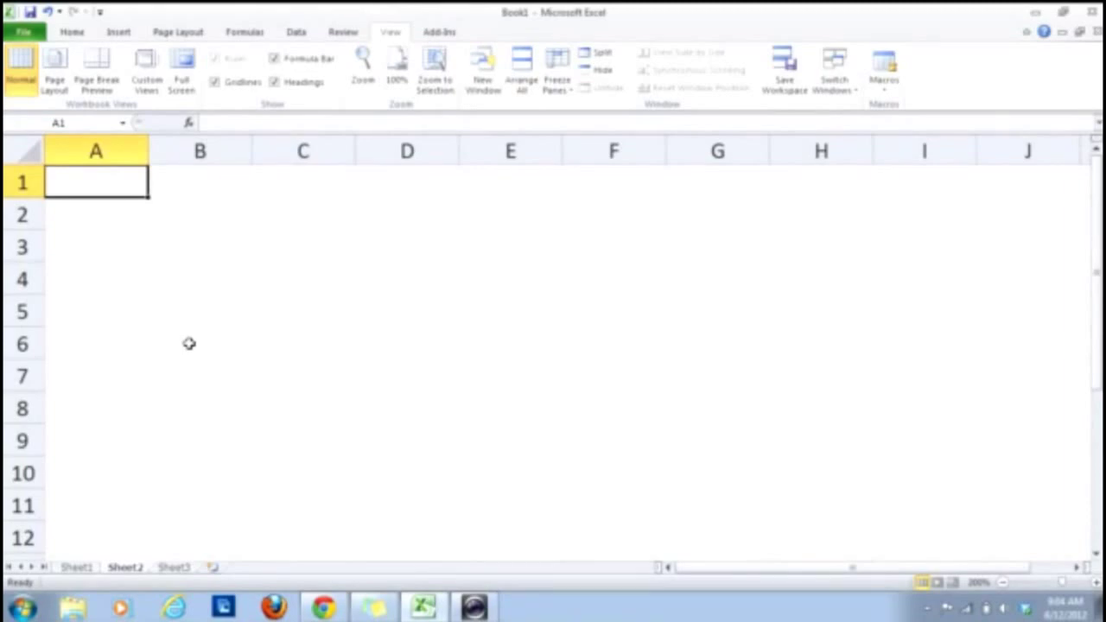
# Enter =RAND() in cell B3 of the blank Sheet2 in Book1
pyautogui.click(192, 247)
pyautogui.write('=')
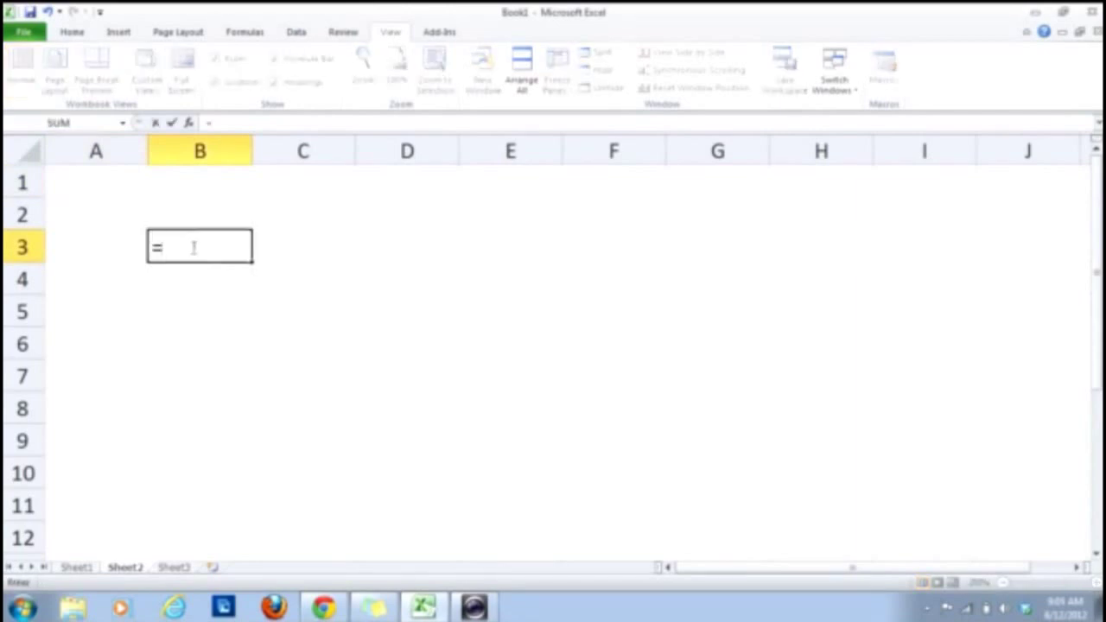
pyautogui.write('rand()')
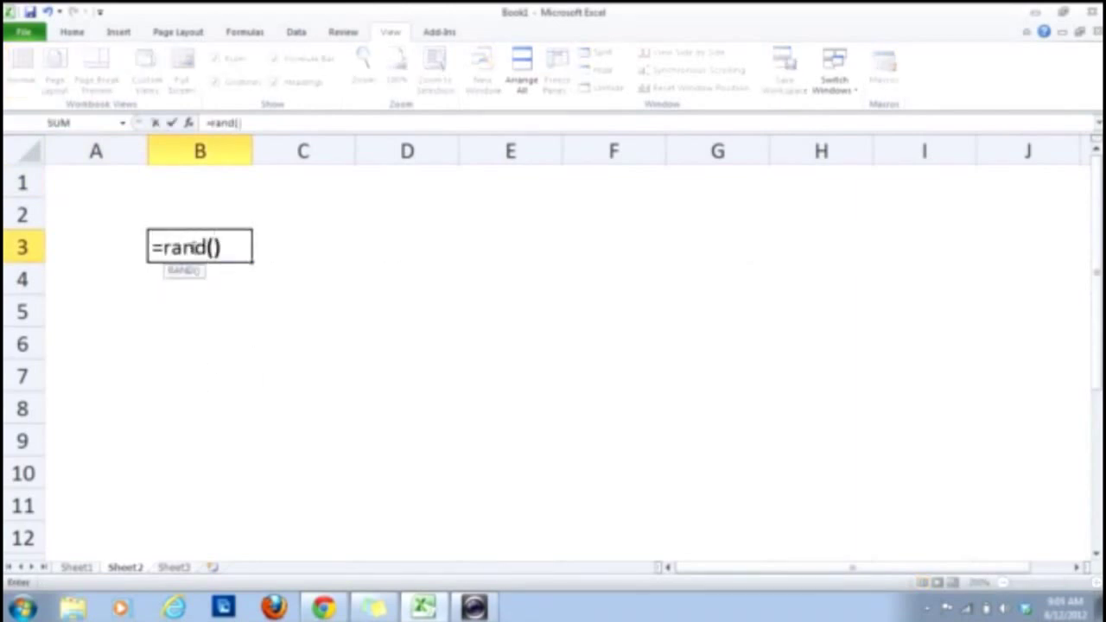
pyautogui.press('Return')
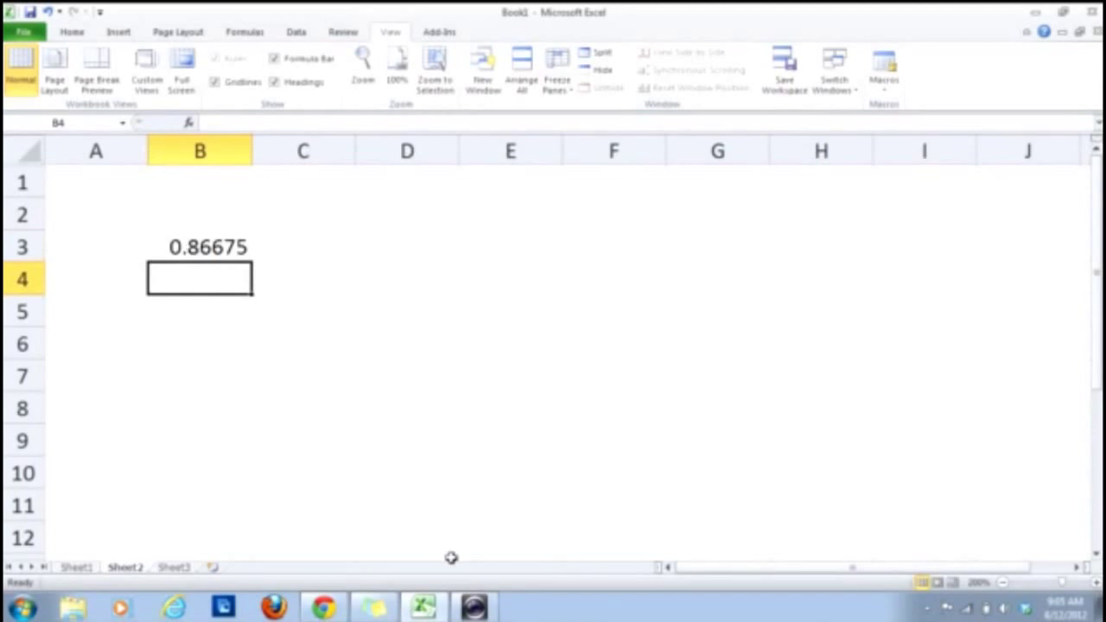
# Change the formula in B3 to =1-2*RAND() and copy it across to C3
pyautogui.click(190, 248)
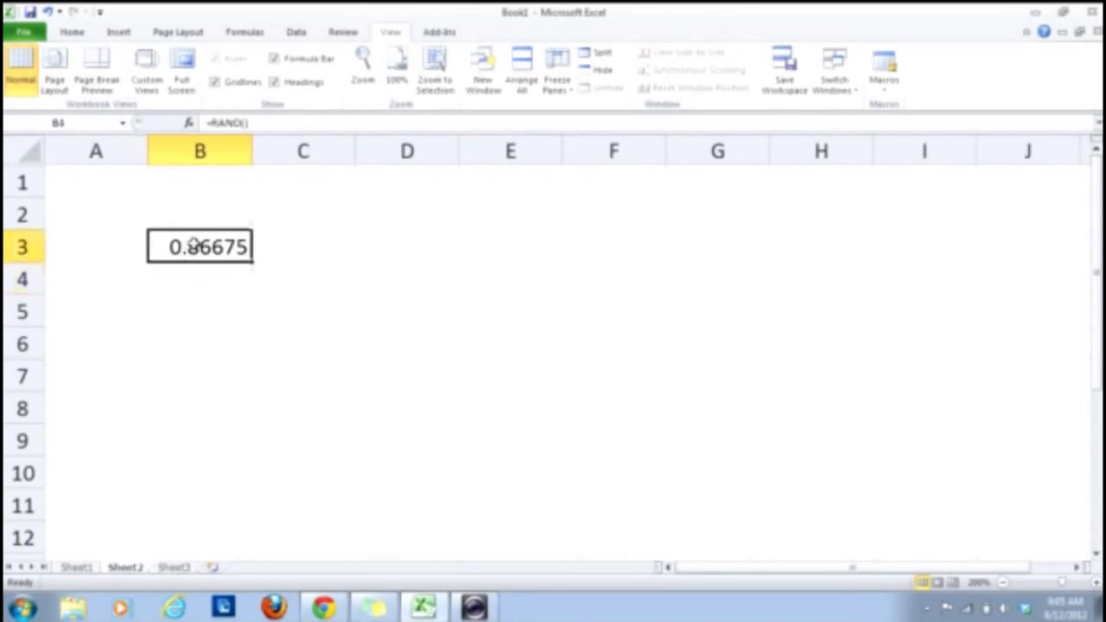
pyautogui.doubleClick(192, 244)
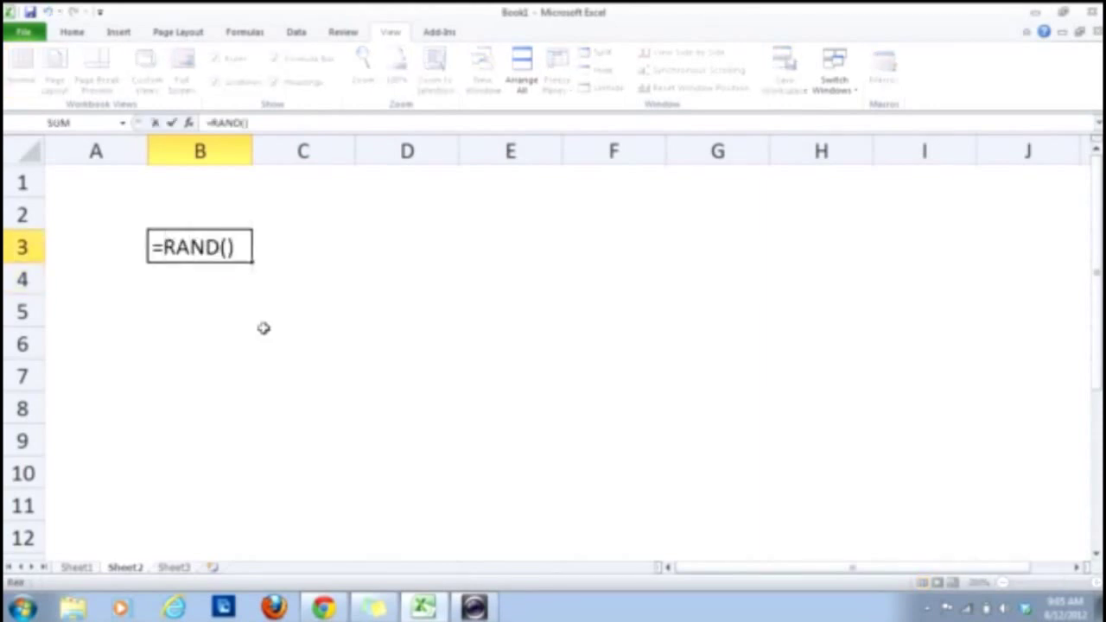
pyautogui.write('1-2*')
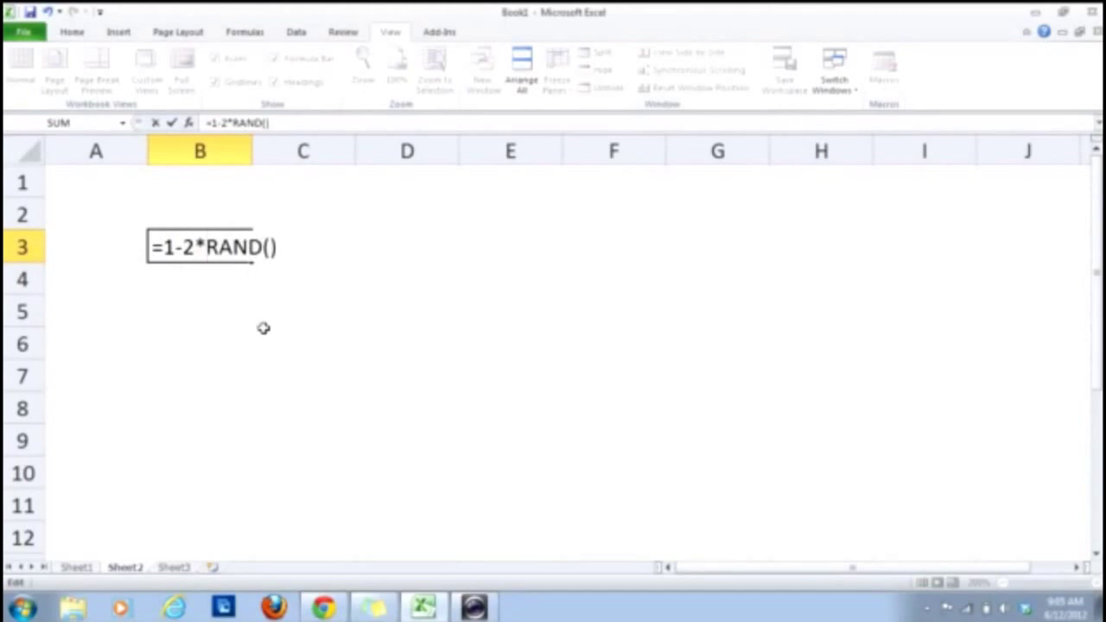
pyautogui.press('Return')
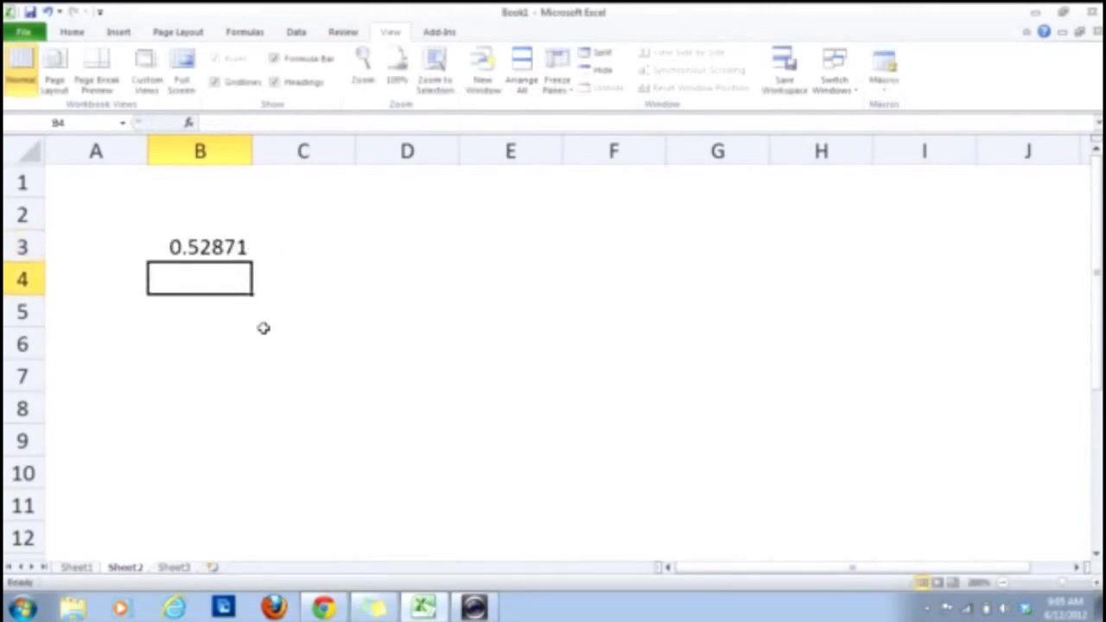
pyautogui.click(206, 248)
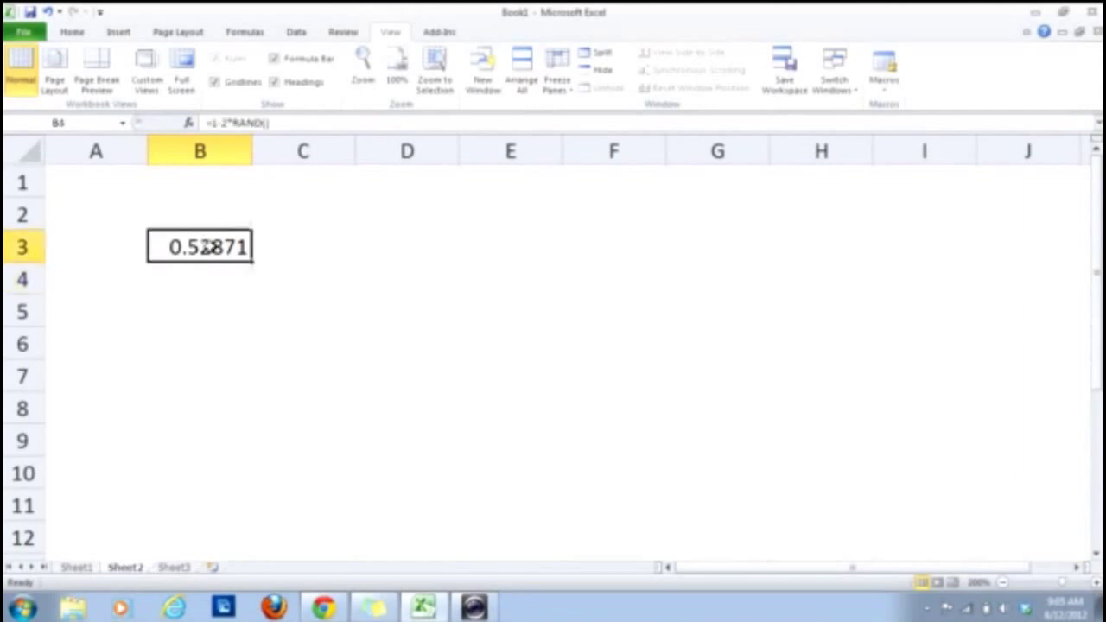
pyautogui.moveTo(252, 261); pyautogui.dragTo(329, 263)
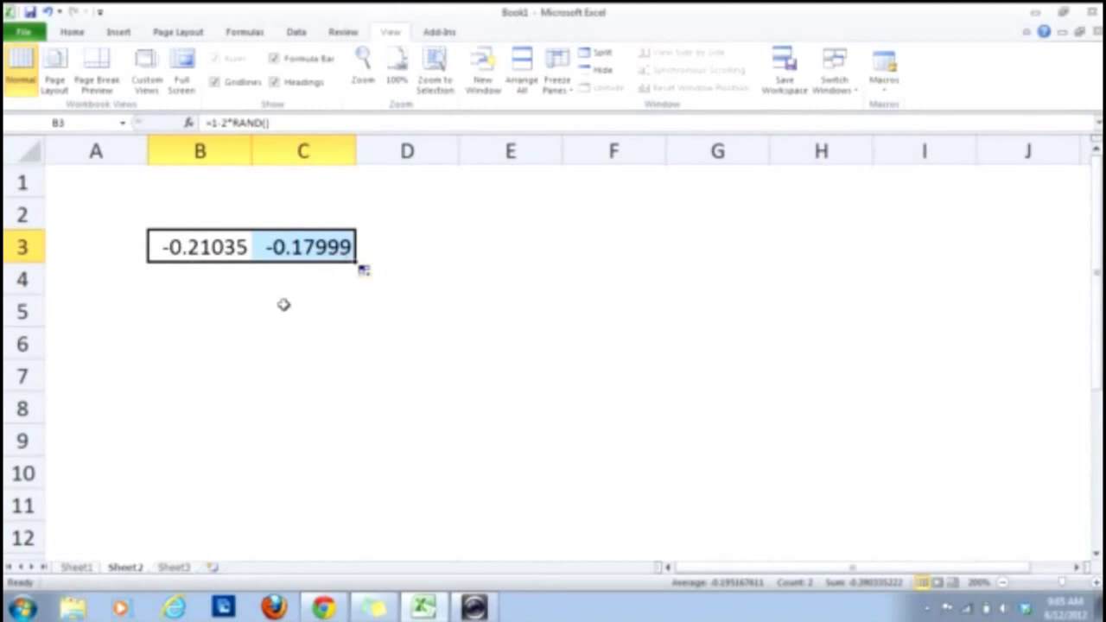
pyautogui.click(219, 277)
pyautogui.moveTo(237, 250); pyautogui.dragTo(303, 249)
pyautogui.moveTo(283, 300); pyautogui.dragTo(262, 281)
# Label the two random columns with the headings dX in B2 and dY in C2
pyautogui.click(224, 219)
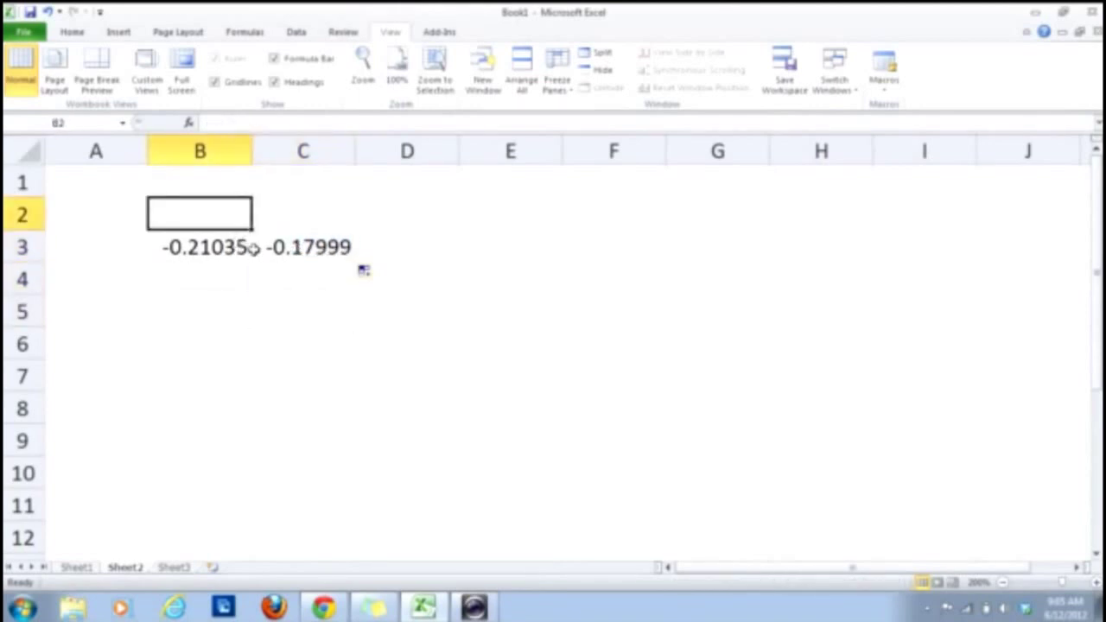
pyautogui.write('dX')
pyautogui.press('Return')
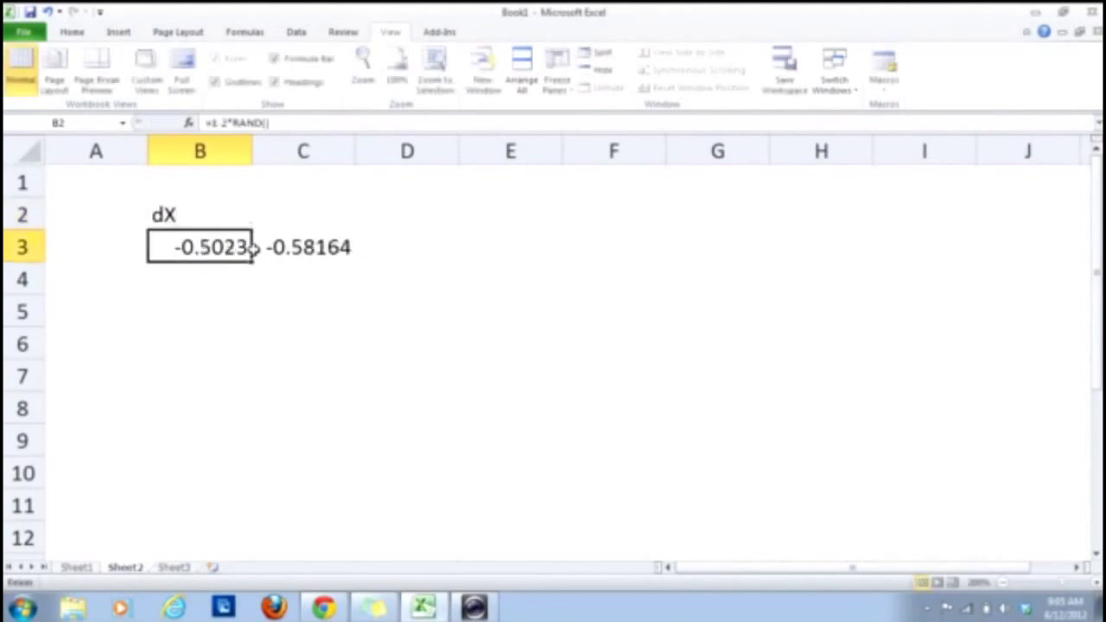
pyautogui.click(313, 218)
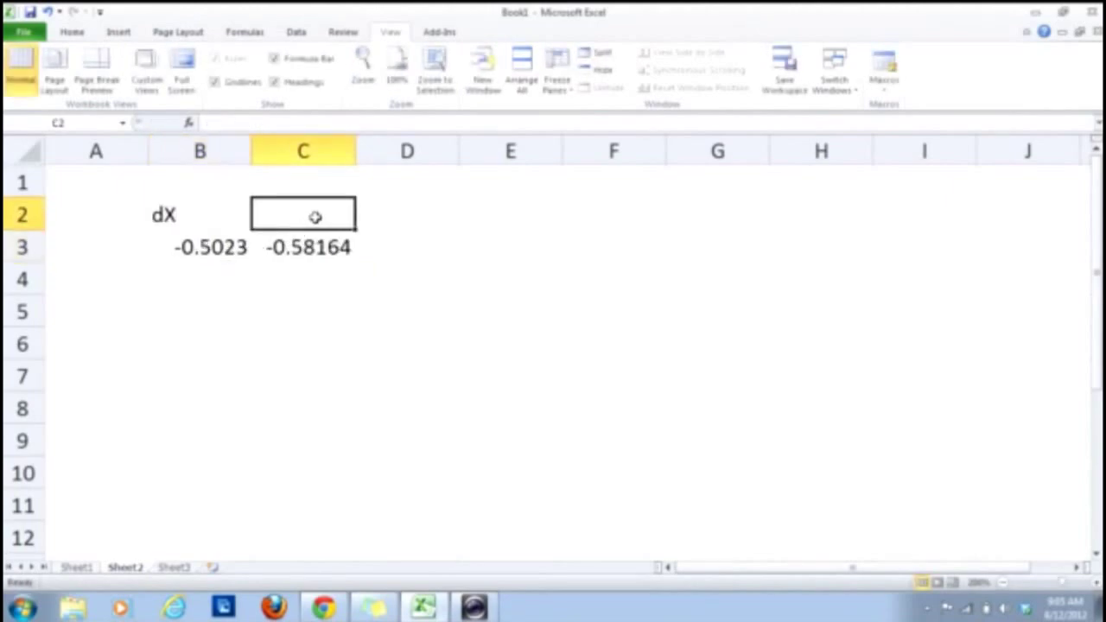
pyautogui.write('dY')
pyautogui.press('Return')
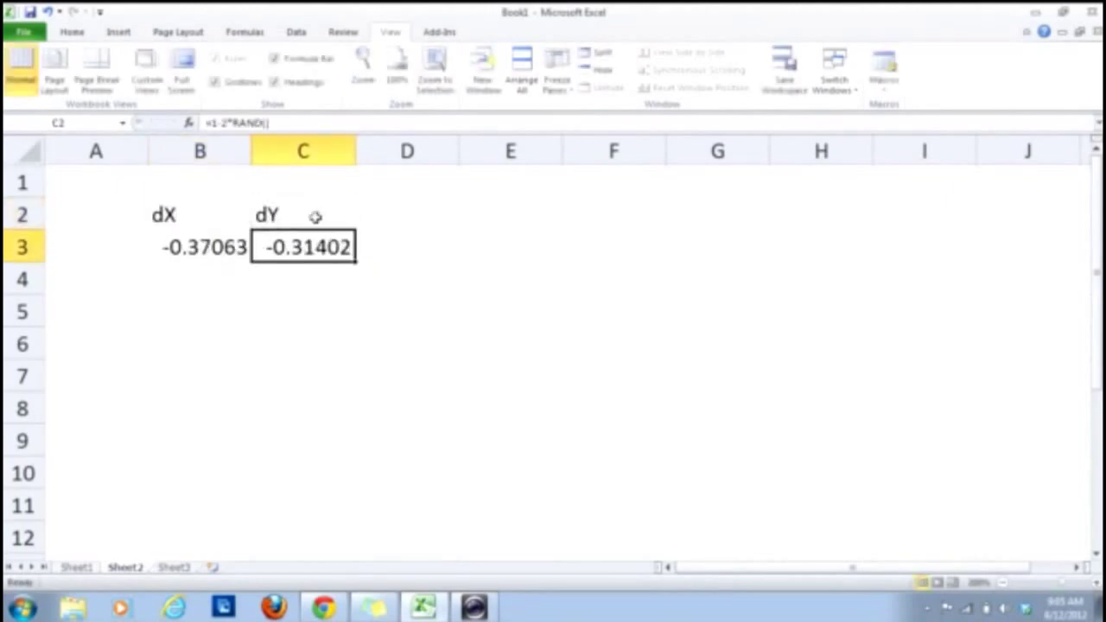
# Center the headings and random values in B2:C3 horizontally
pyautogui.moveTo(190, 208); pyautogui.dragTo(316, 245)
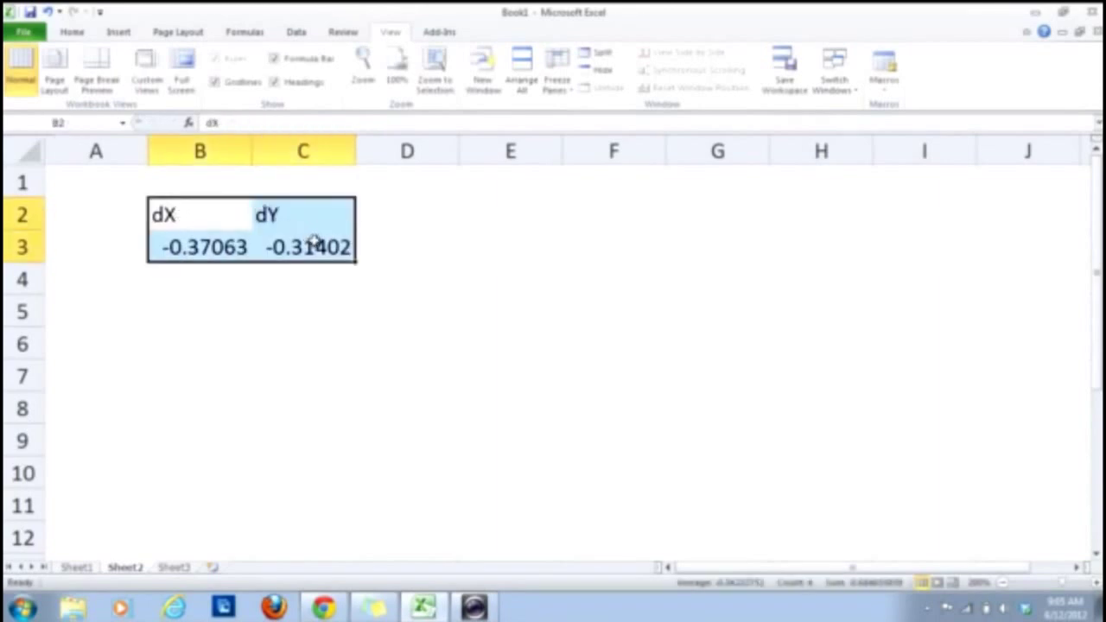
pyautogui.click(87, 32)
pyautogui.click(324, 81)
pyautogui.click(425, 286)
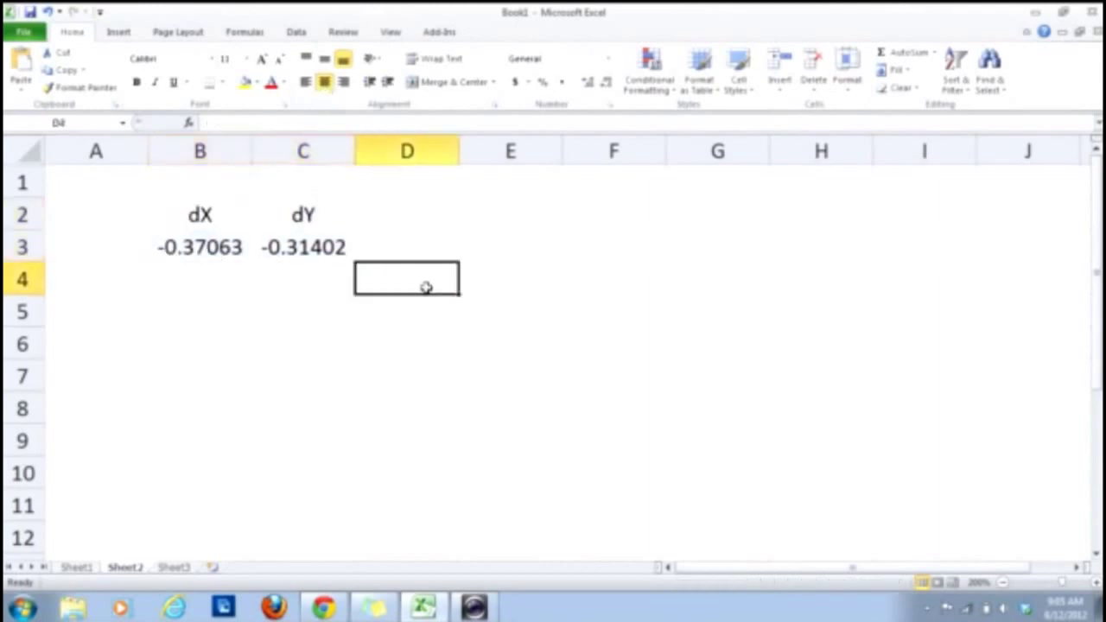
# Number the first step by entering 1 in A3
pyautogui.click(74, 244)
pyautogui.write('1')
pyautogui.press('Return')
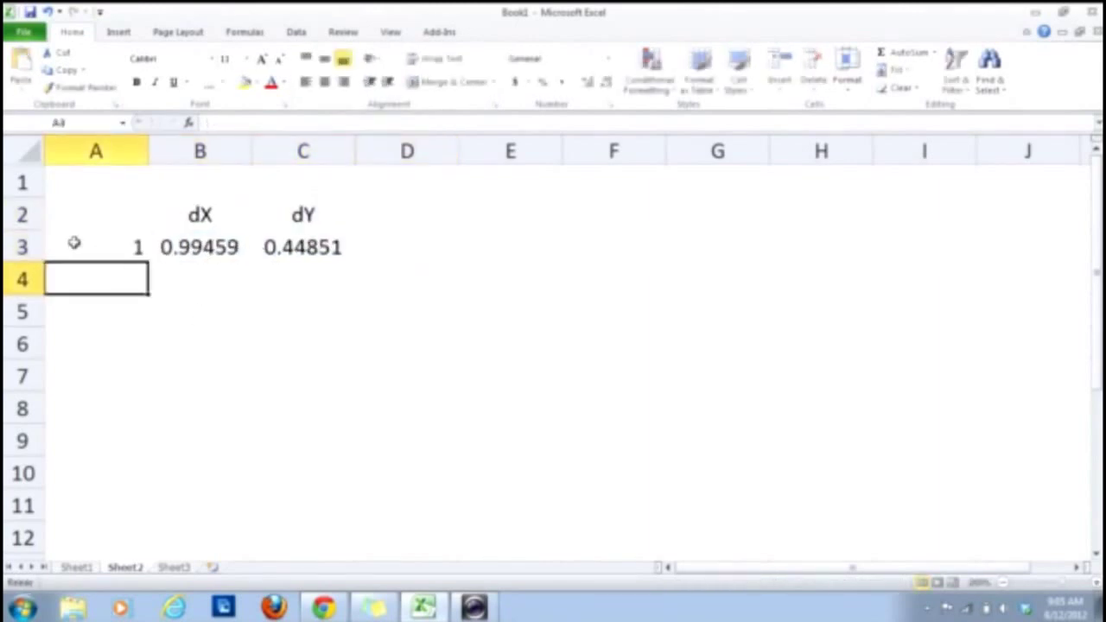
# Add the position headings X in D1 and Y in E1
pyautogui.click(407, 218)
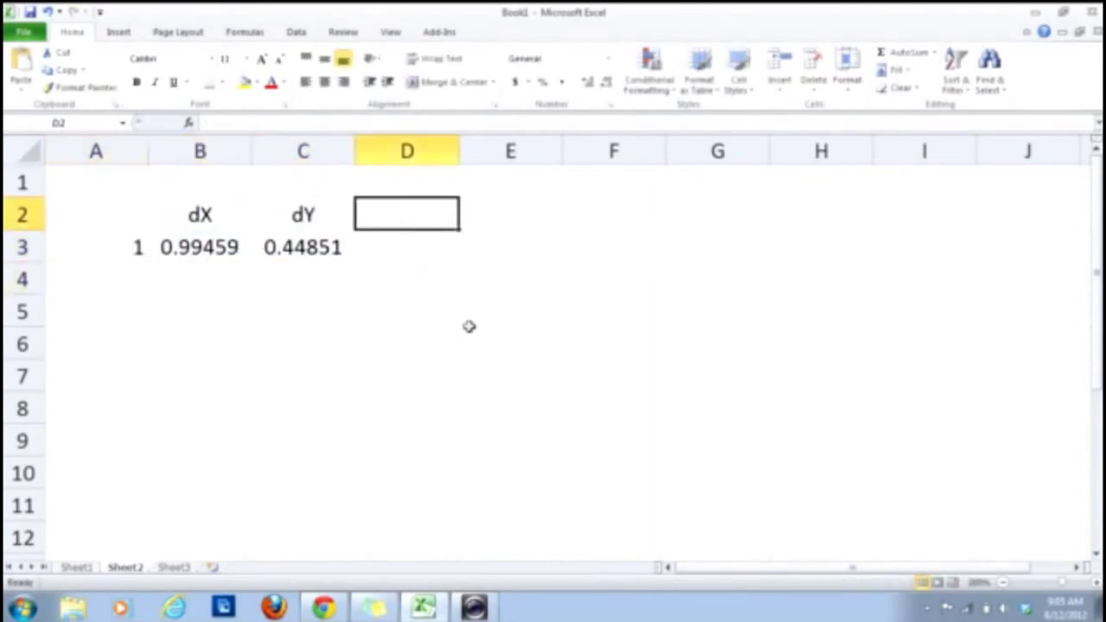
pyautogui.click(419, 174)
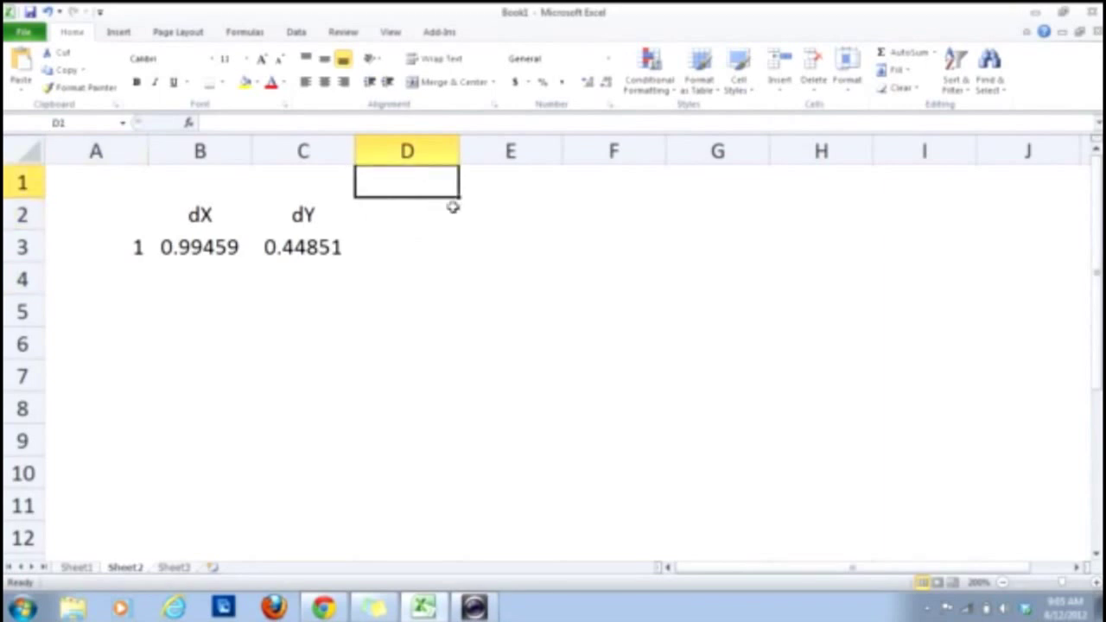
pyautogui.write('X')
pyautogui.press('Return')
pyautogui.click(499, 188)
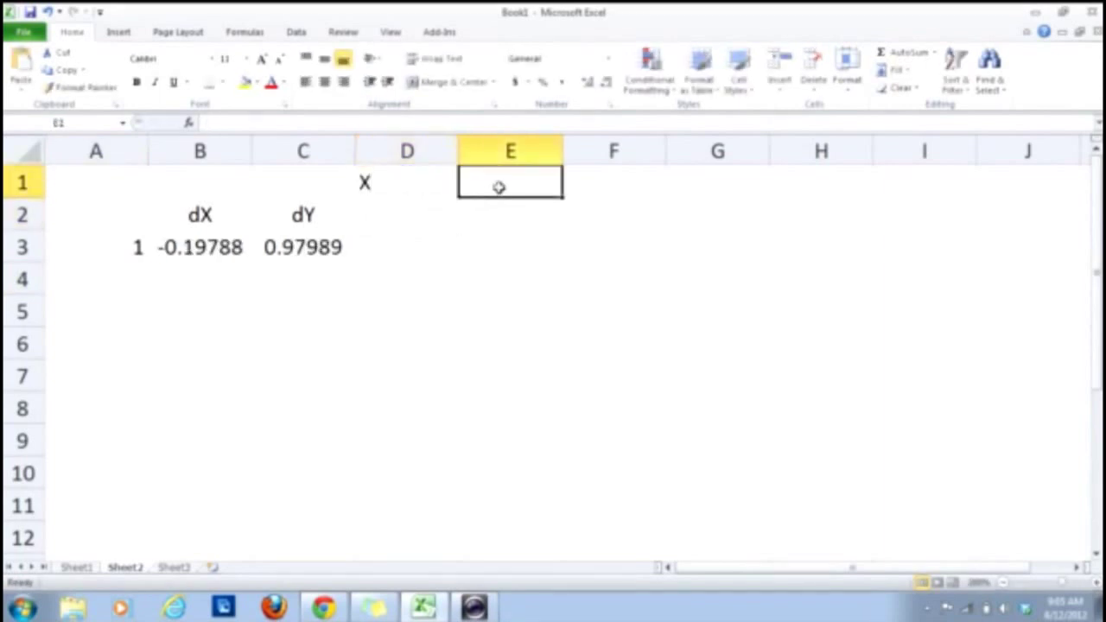
pyautogui.write('Y')
pyautogui.press('Return')
# Set the starting position by entering 0 in both D2 and E2
pyautogui.click(420, 210)
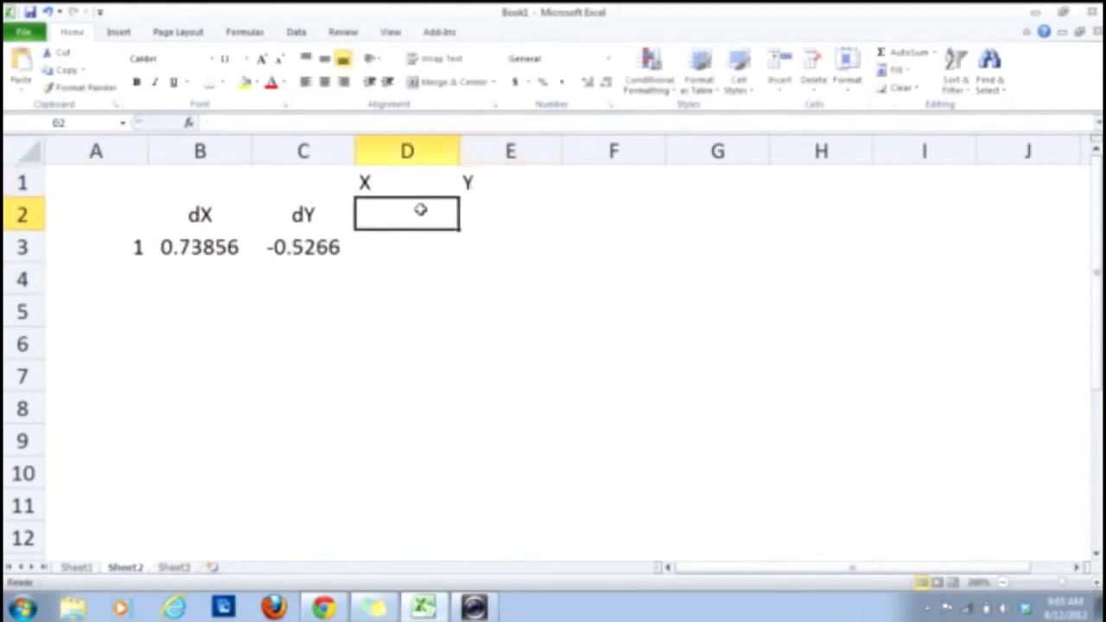
pyautogui.write('0')
pyautogui.press('Return')
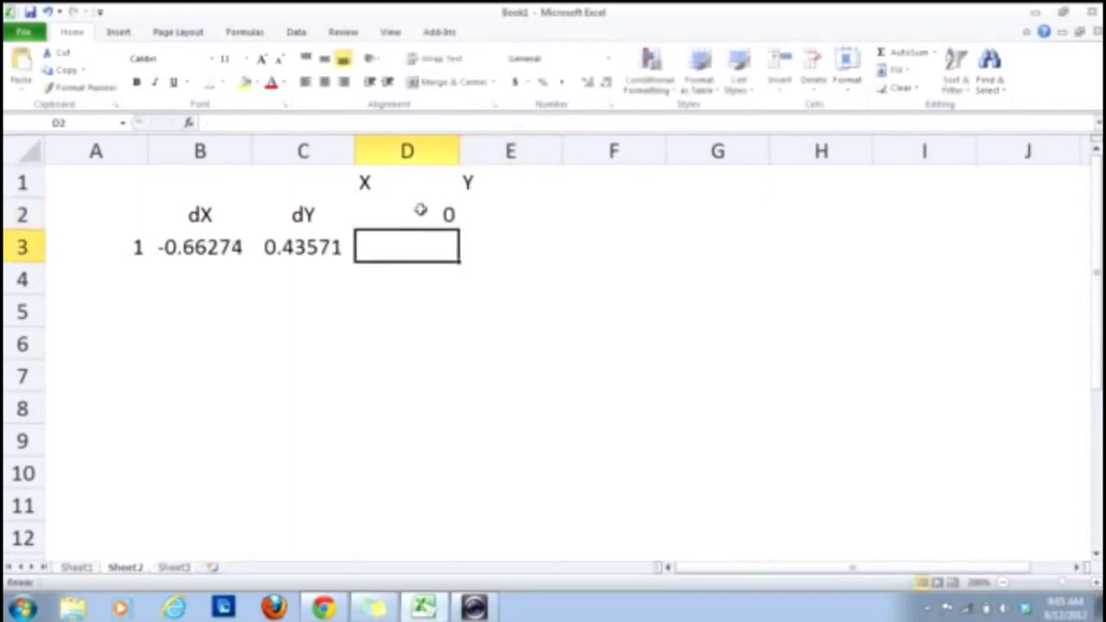
pyautogui.click(510, 216)
pyautogui.write('0')
pyautogui.press('Return')
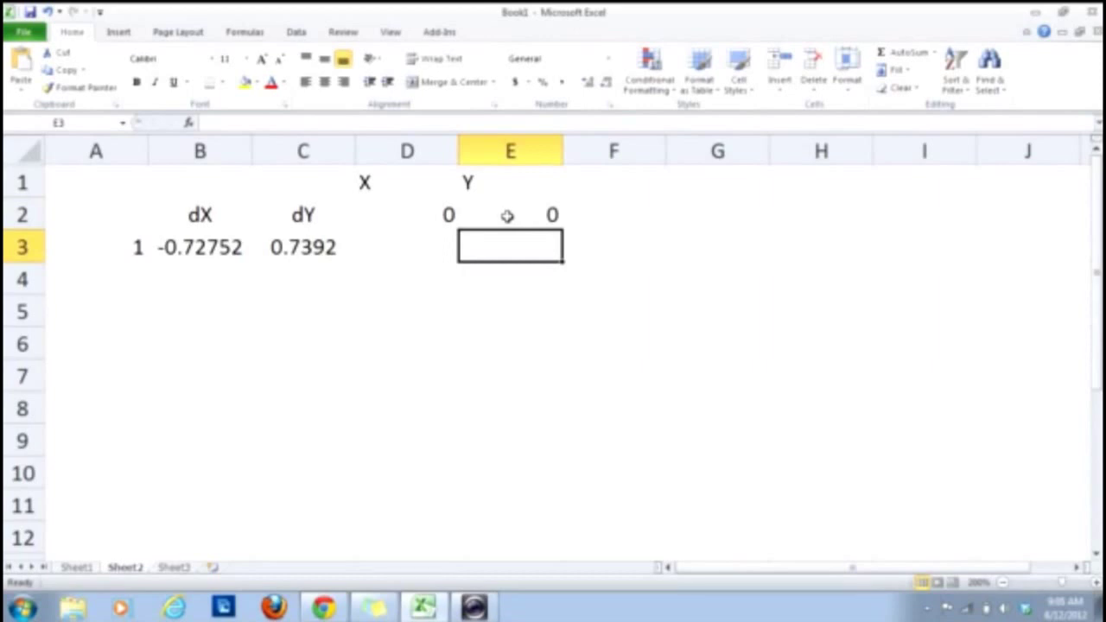
# Calculate the new X position in D3 as =D2+B3
pyautogui.click(403, 247)
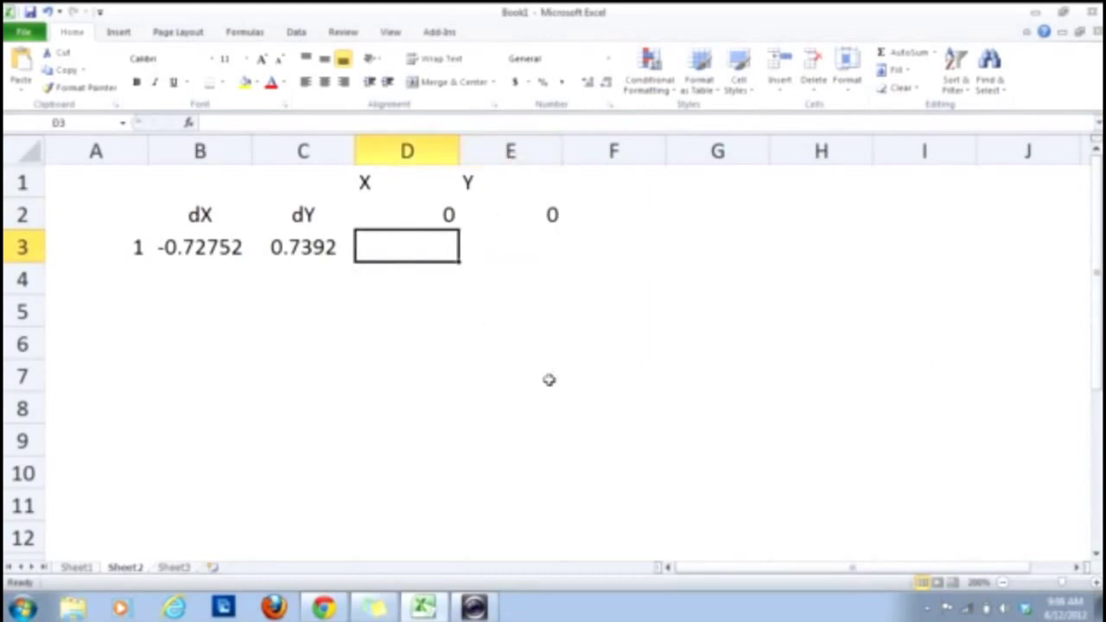
pyautogui.write('=')
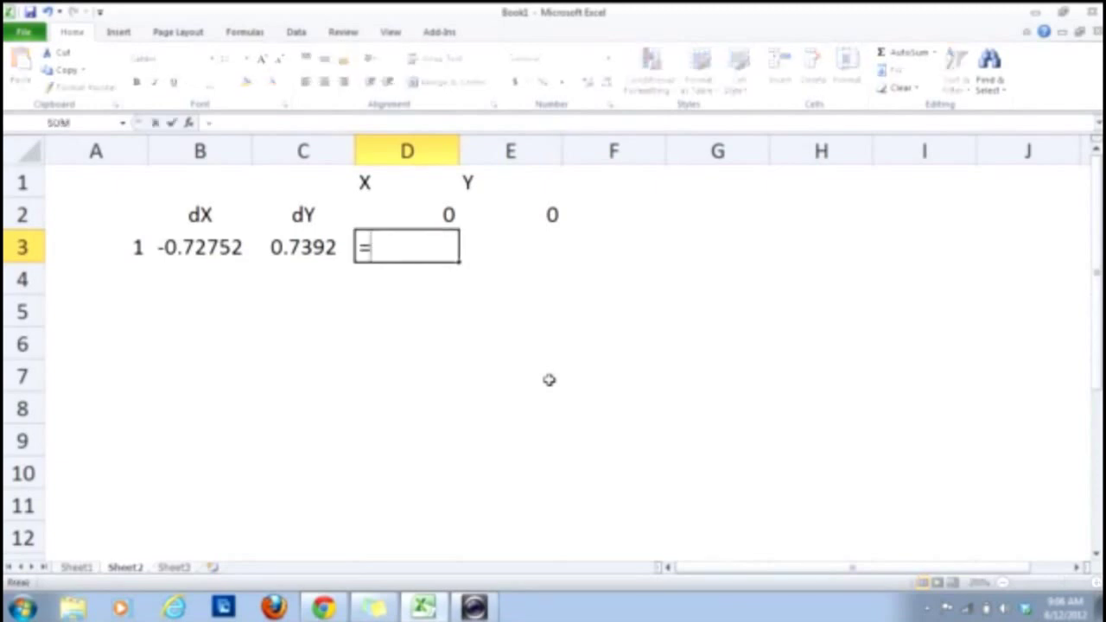
pyautogui.click(386, 211)
pyautogui.write('+')
pyautogui.click(203, 248)
pyautogui.press('Return')
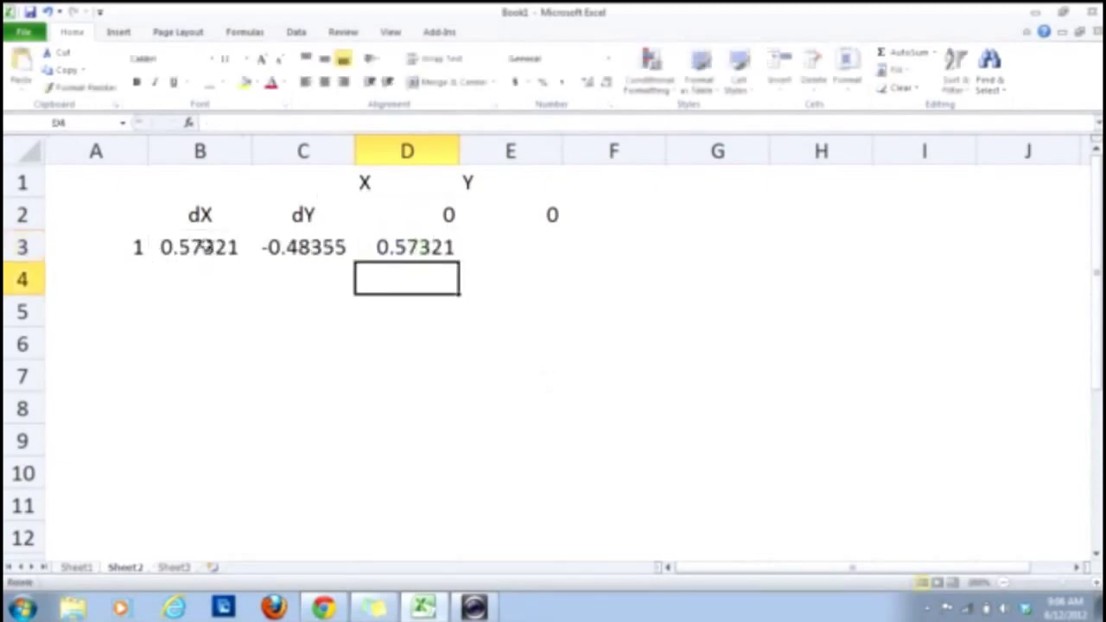
# Calculate the new Y position in E3 as =E2+C3
pyautogui.click(546, 251)
pyautogui.write('=')
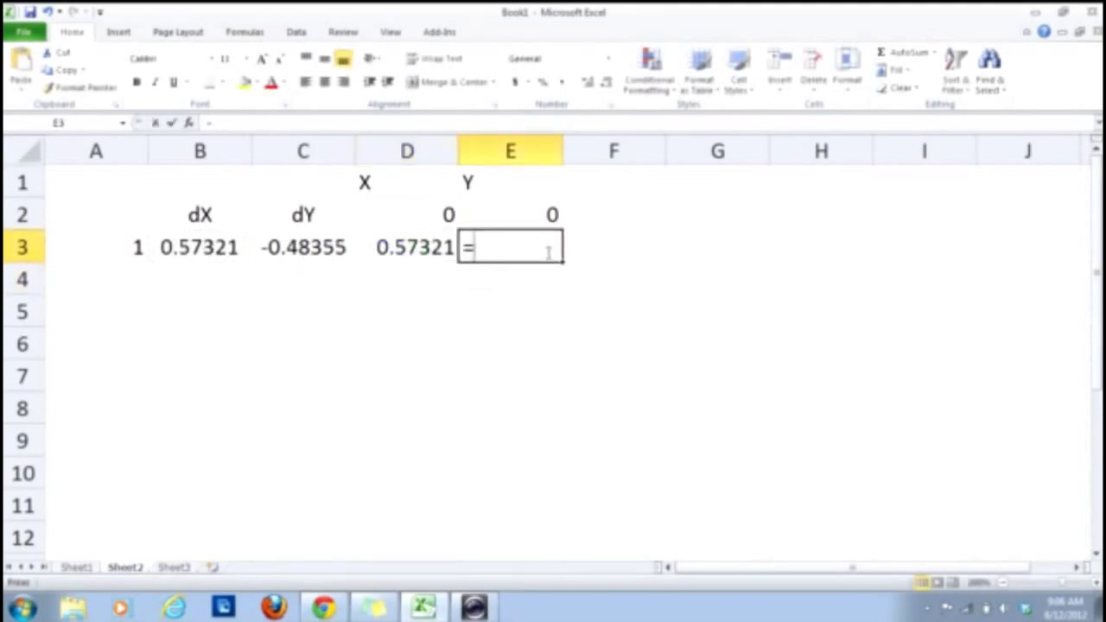
pyautogui.click(525, 204)
pyautogui.write('+')
pyautogui.click(316, 243)
pyautogui.press('Return')
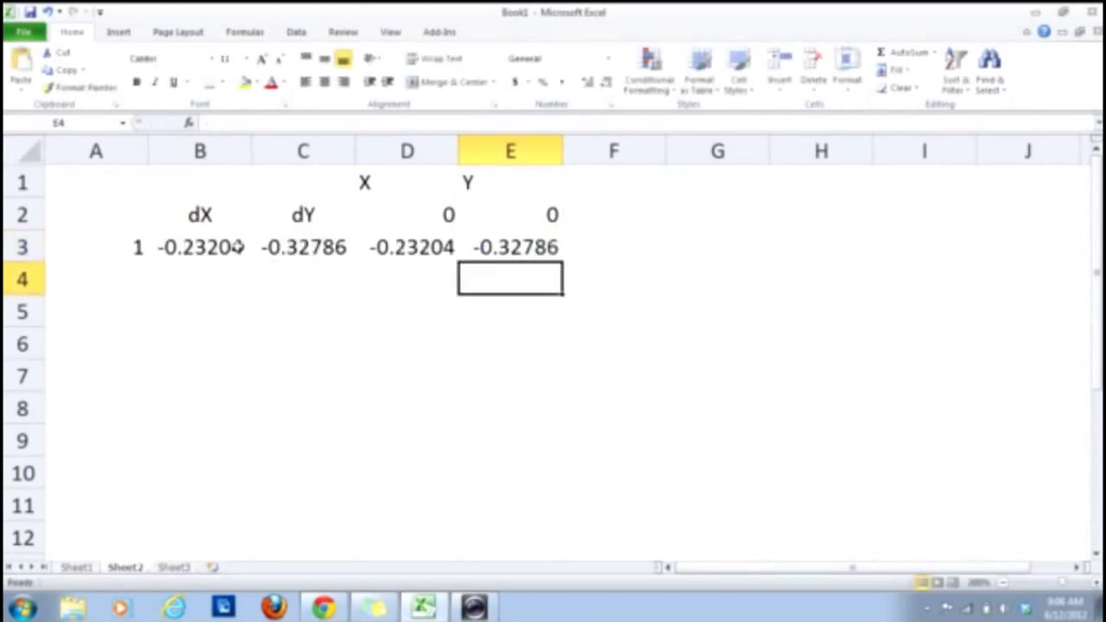
# Number the second step by entering 2 in A4, and fill the formulas in B3:E3 down to row 4
pyautogui.click(96, 279)
pyautogui.write('2')
pyautogui.press('Return')
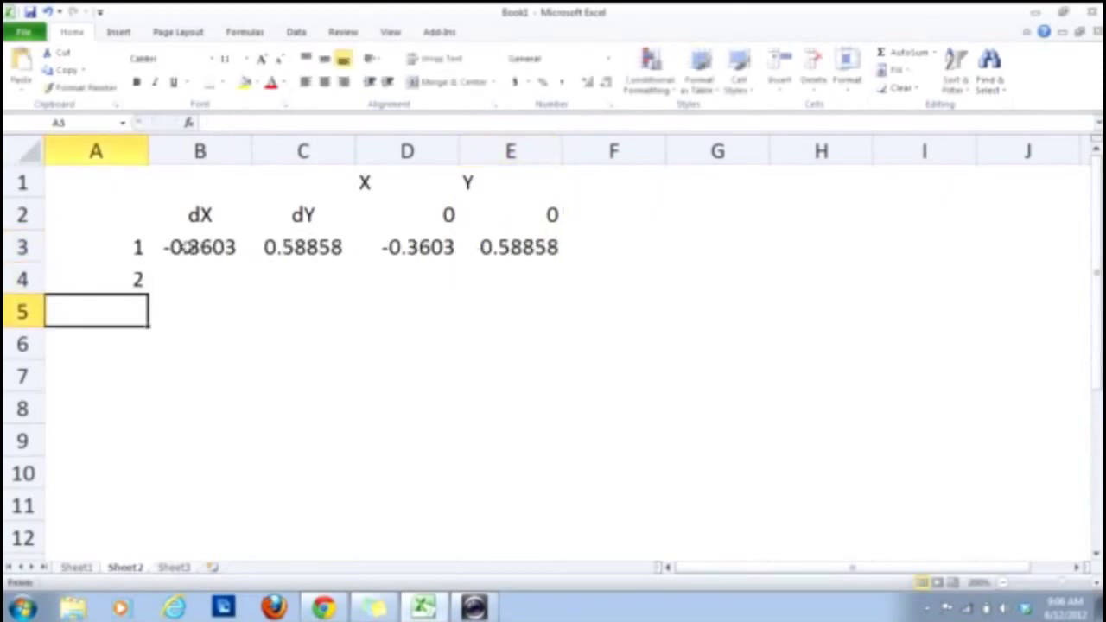
pyautogui.moveTo(178, 247); pyautogui.dragTo(569, 298)
pyautogui.click(484, 383)
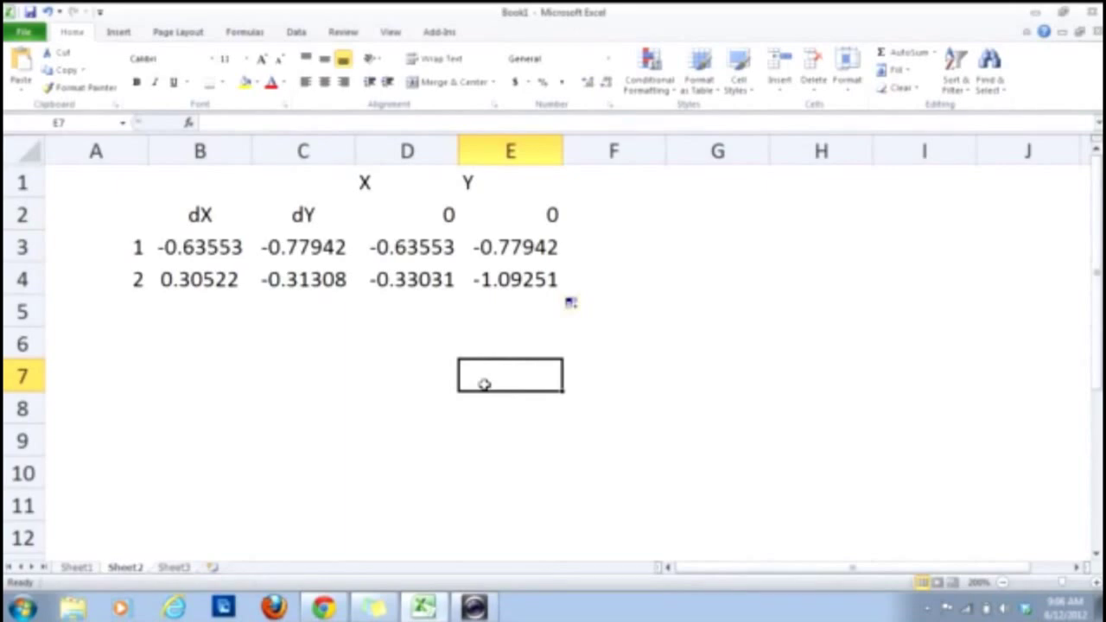
# Center the X and Y headings and position values in D1:E4
pyautogui.moveTo(356, 181); pyautogui.dragTo(529, 284)
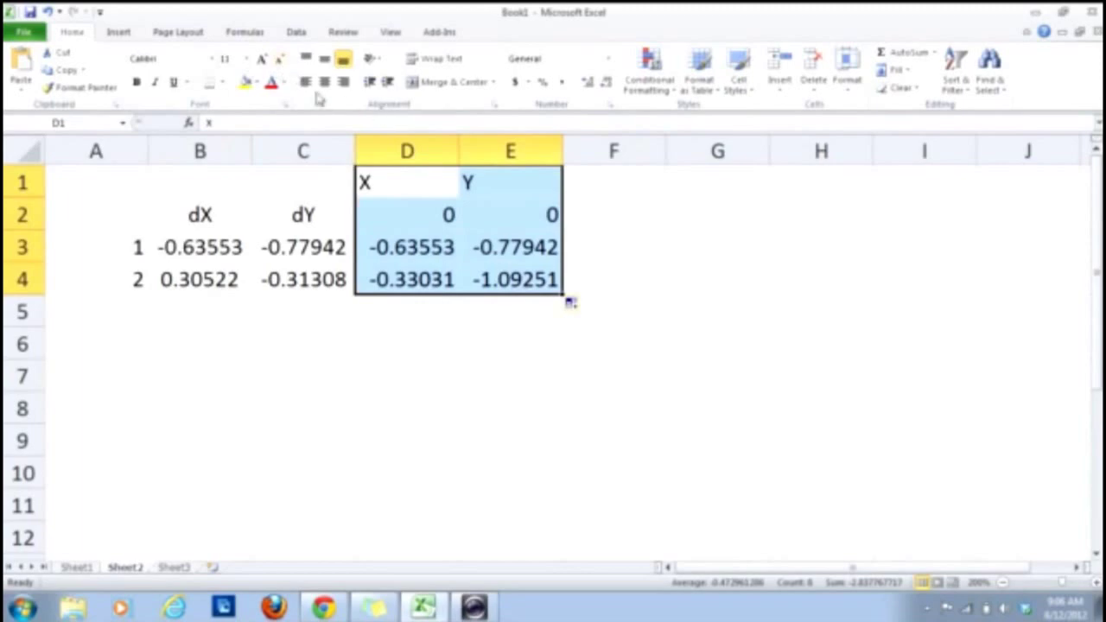
pyautogui.click(324, 82)
pyautogui.click(283, 298)
# Extend the step numbers and formulas in A3:E4 down to step 100 in row 102
pyautogui.moveTo(121, 248); pyautogui.dragTo(524, 272)
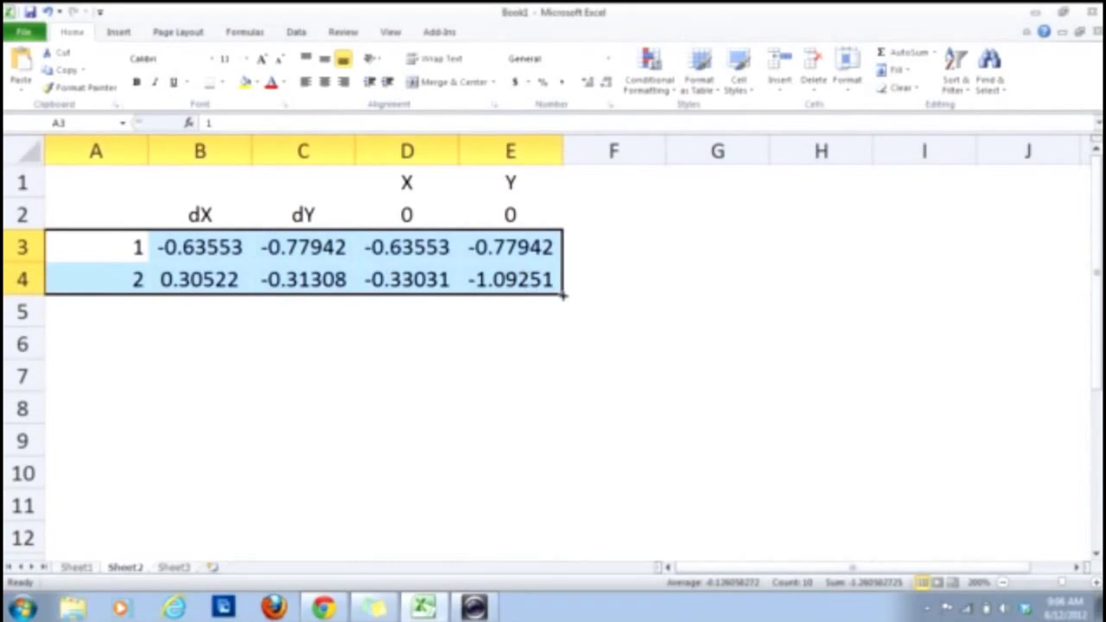
pyautogui.moveTo(563, 296); pyautogui.dragTo(476, 479)
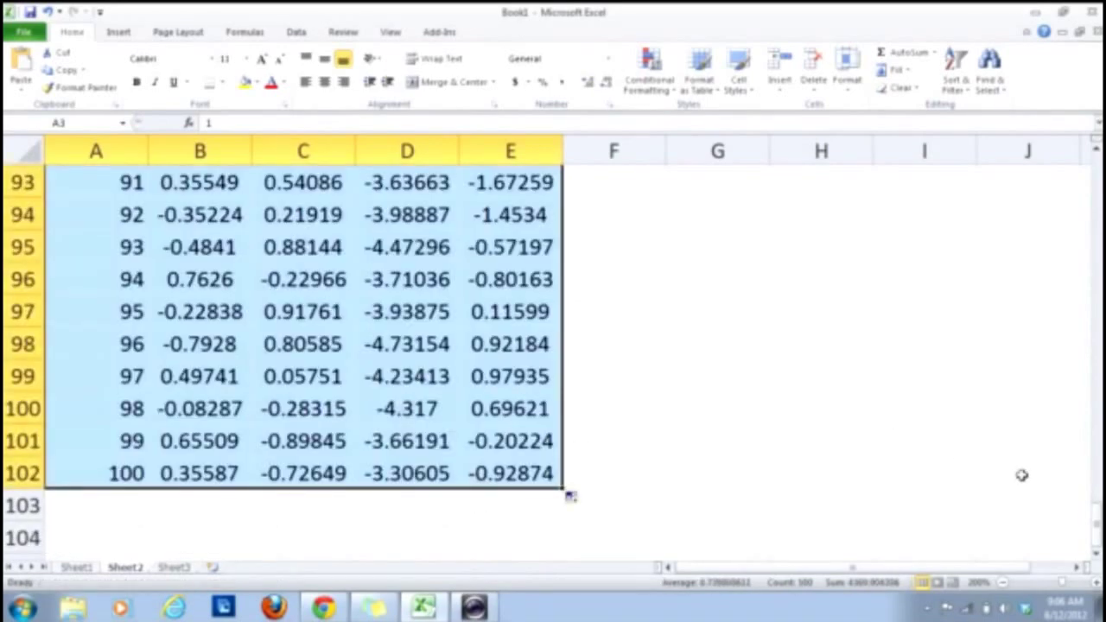
pyautogui.moveTo(1095, 531); pyautogui.dragTo(1086, 163)
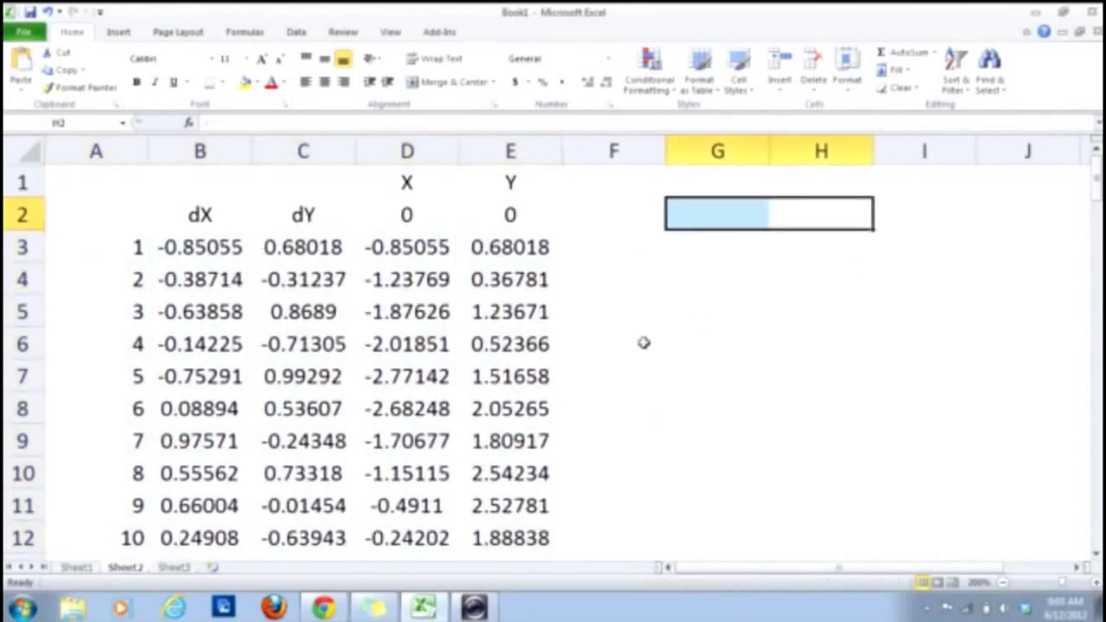
pyautogui.click(644, 343)
# Plot the X and Y columns D:E as a scatter chart with straight lines, reduced in size and placed beside the data
pyautogui.moveTo(428, 158); pyautogui.dragTo(485, 159)
pyautogui.click(121, 32)
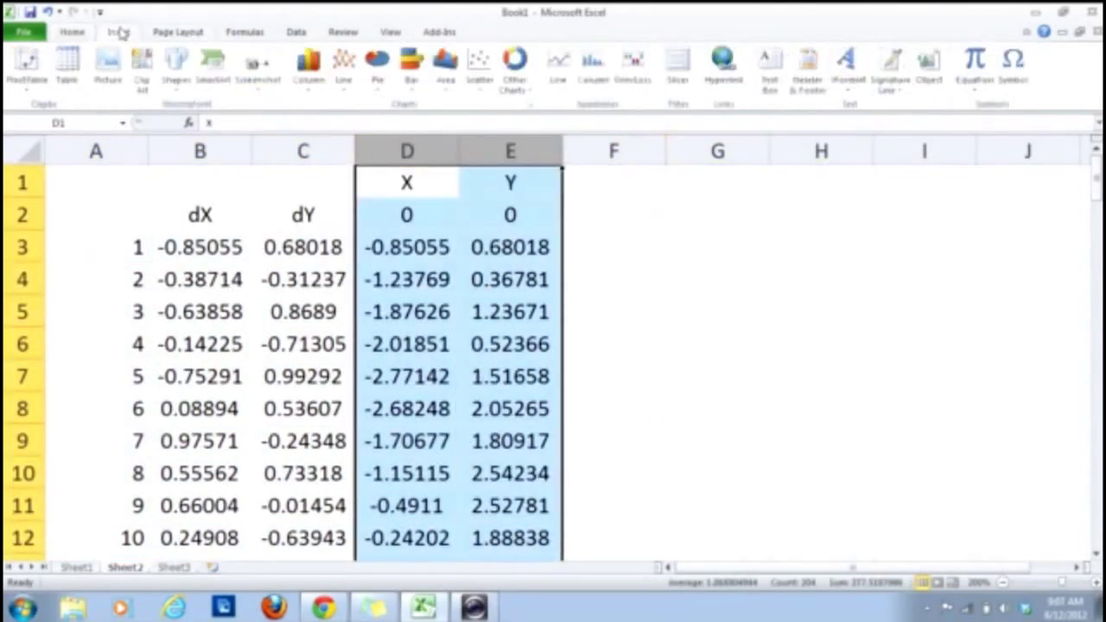
pyautogui.click(478, 62)
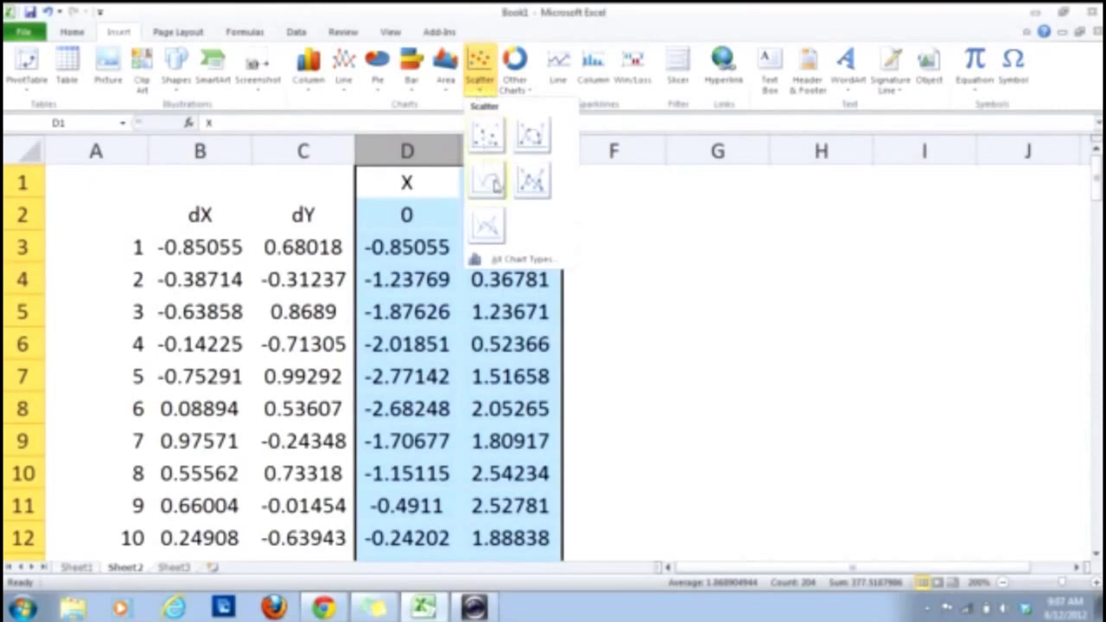
pyautogui.click(485, 228)
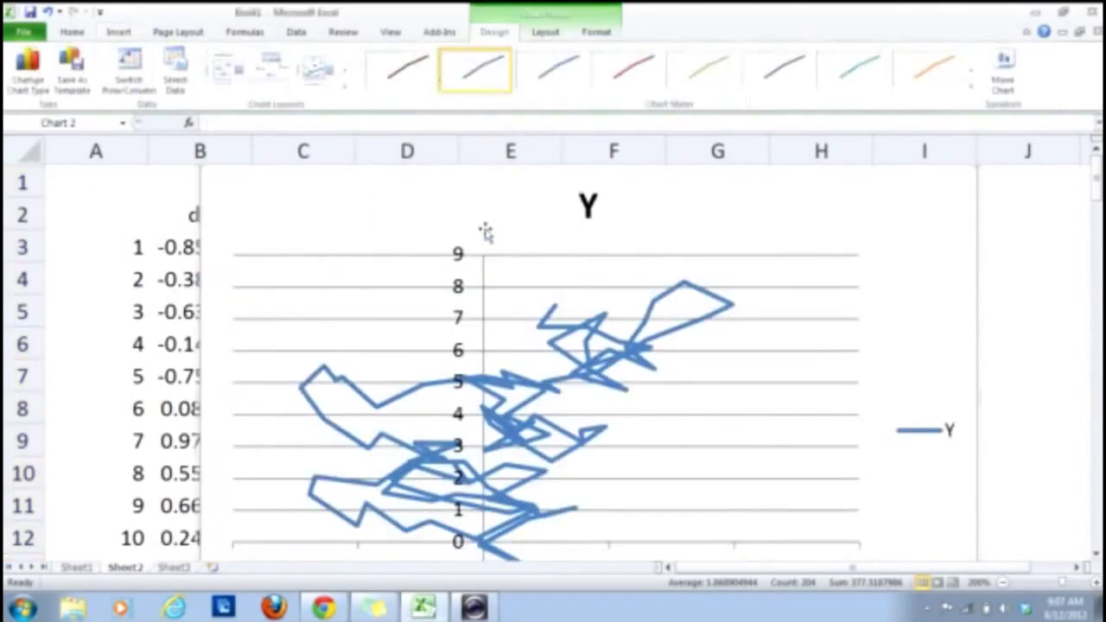
pyautogui.moveTo(980, 197); pyautogui.dragTo(947, 211)
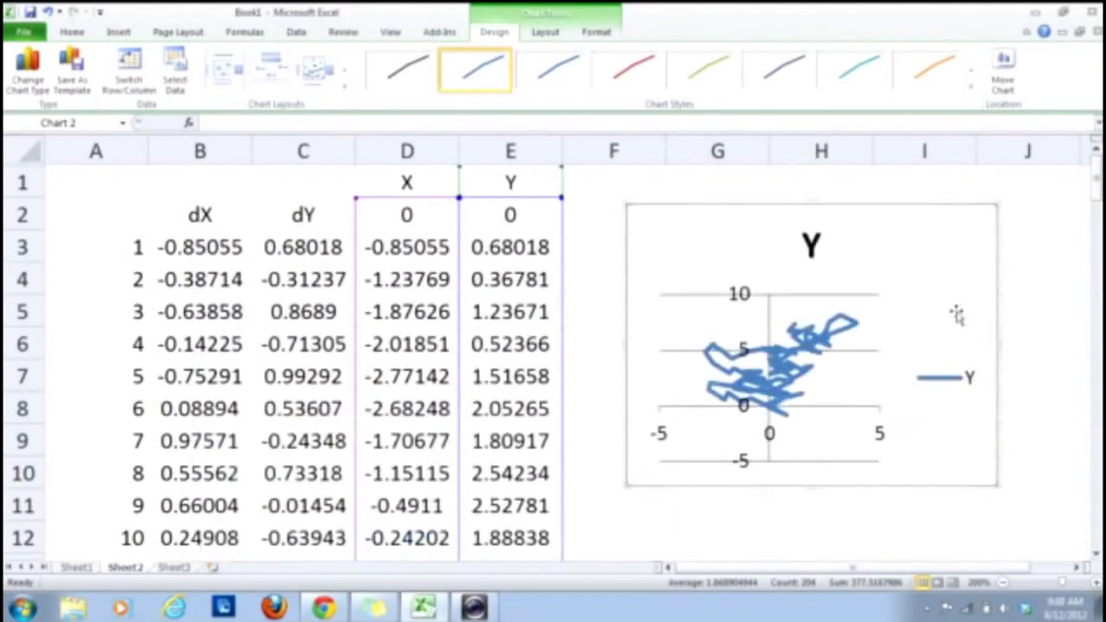
# Delete the legend and the title from the random walk chart
pyautogui.click(969, 378)
pyautogui.press('Delete')
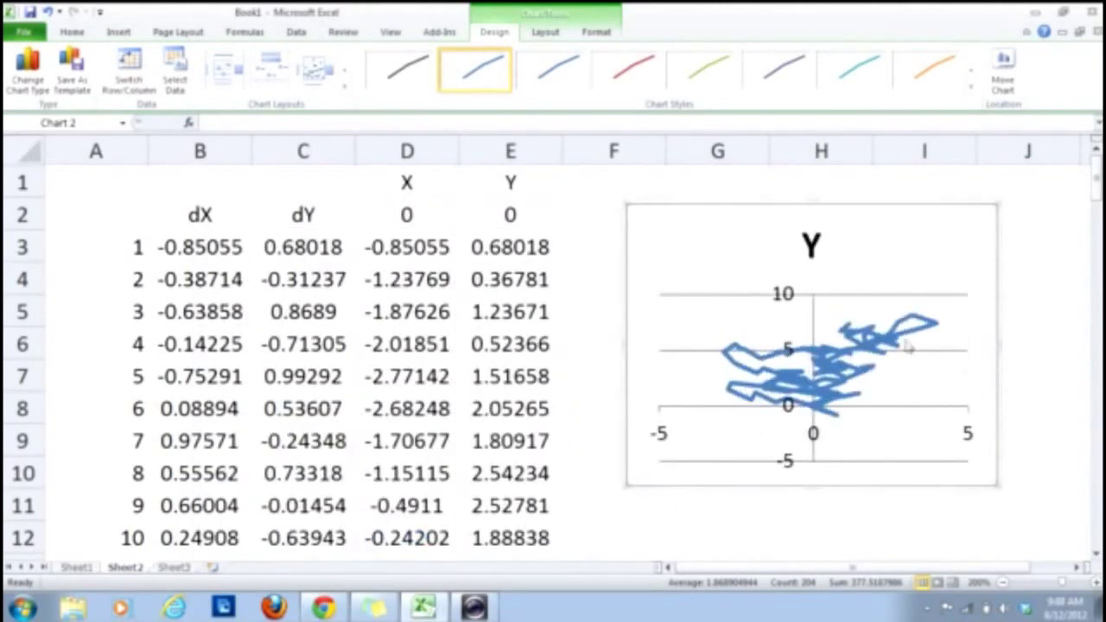
pyautogui.click(812, 251)
pyautogui.press('Delete')
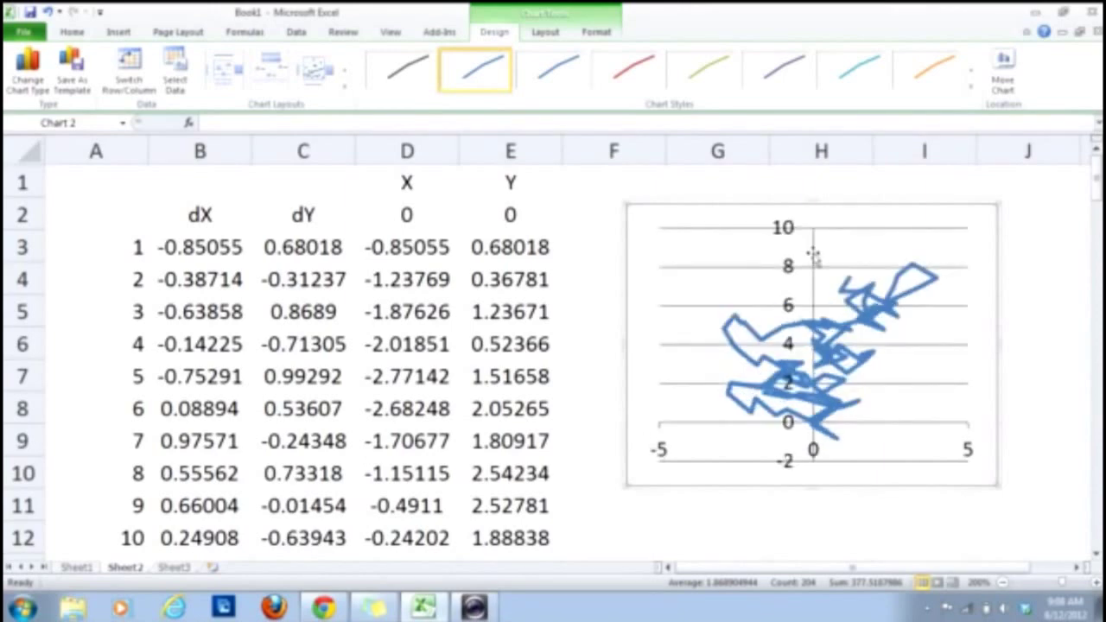
pyautogui.click(1058, 445)
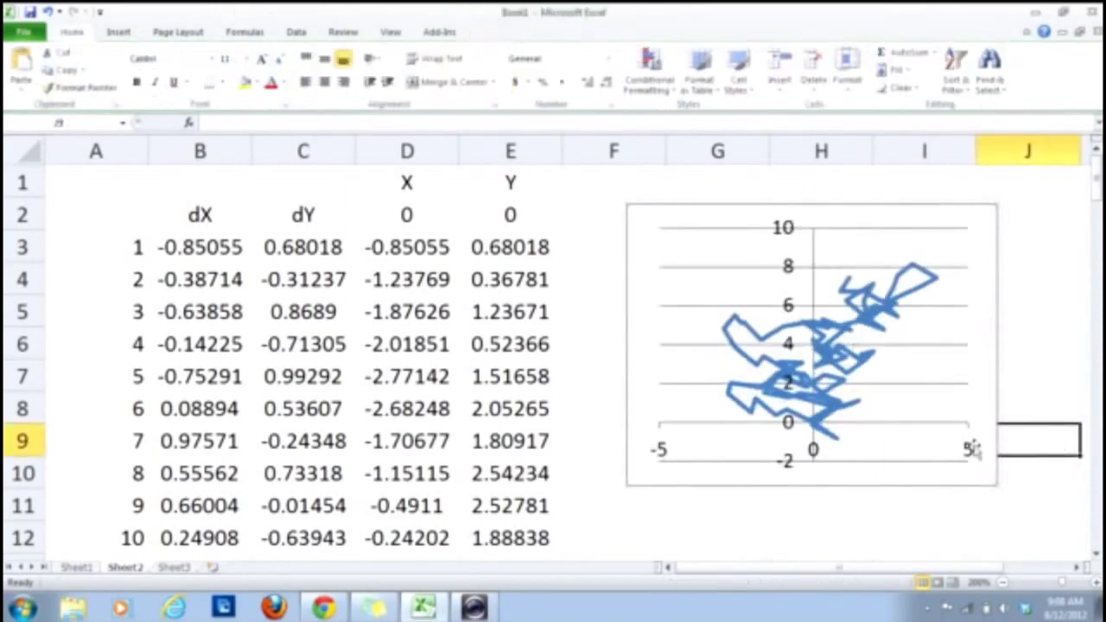
# Recalculate the random walk repeatedly by re-entering the unchanged formula in E3, and examine how the charted path varies
pyautogui.doubleClick(504, 245)
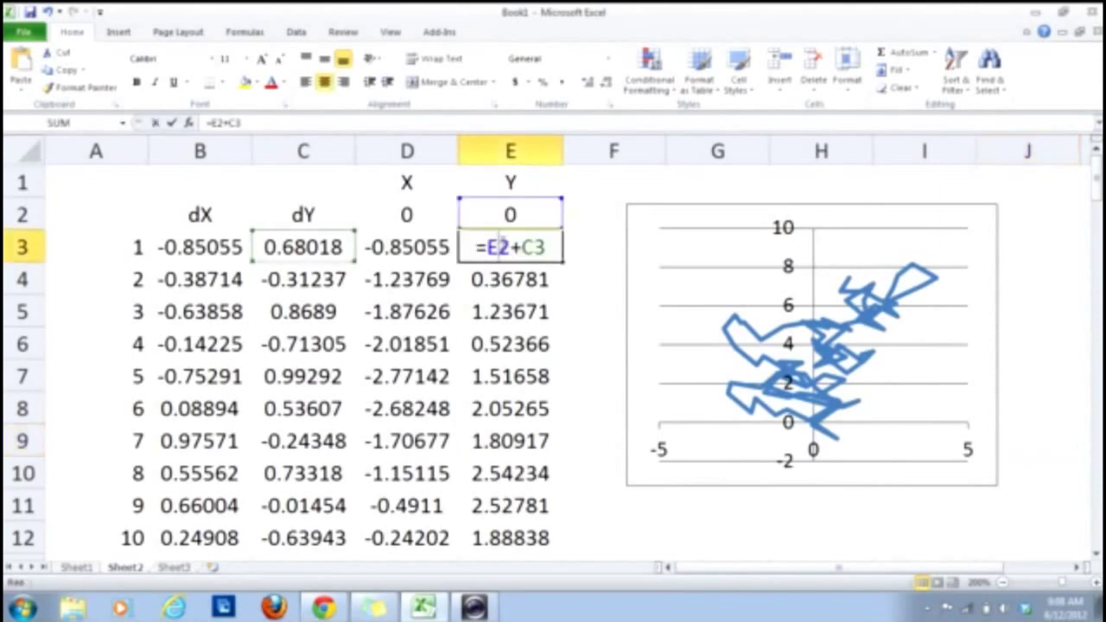
pyautogui.press('Return')
pyautogui.doubleClick(504, 245)
pyautogui.press('Return')
pyautogui.doubleClick(502, 245)
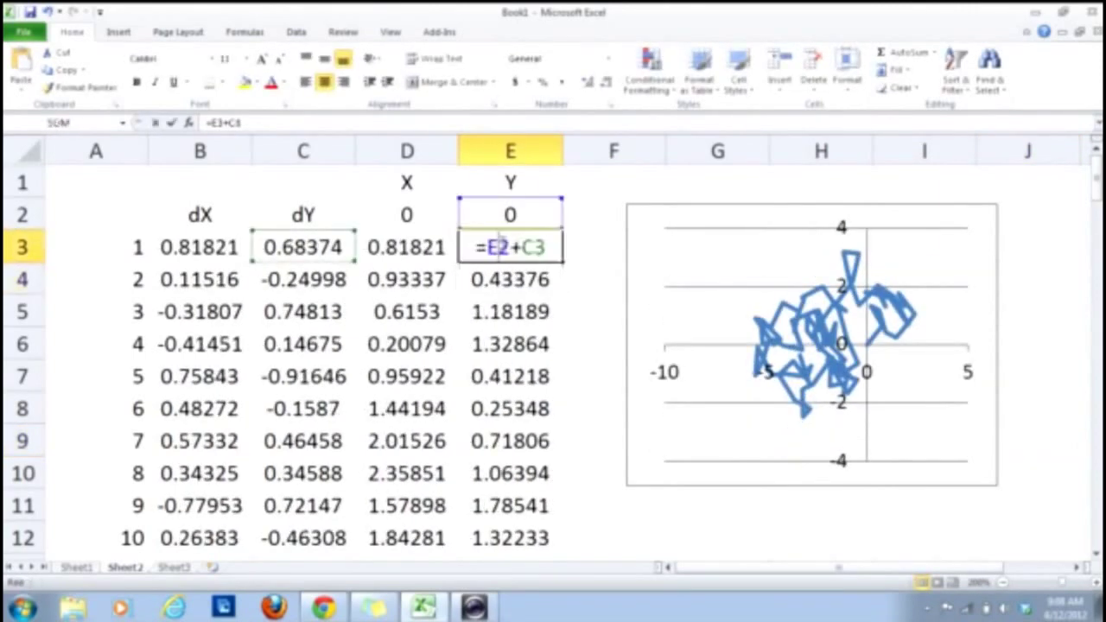
pyautogui.press('Return')
pyautogui.doubleClick(502, 244)
pyautogui.press('Return')
pyautogui.doubleClick(502, 245)
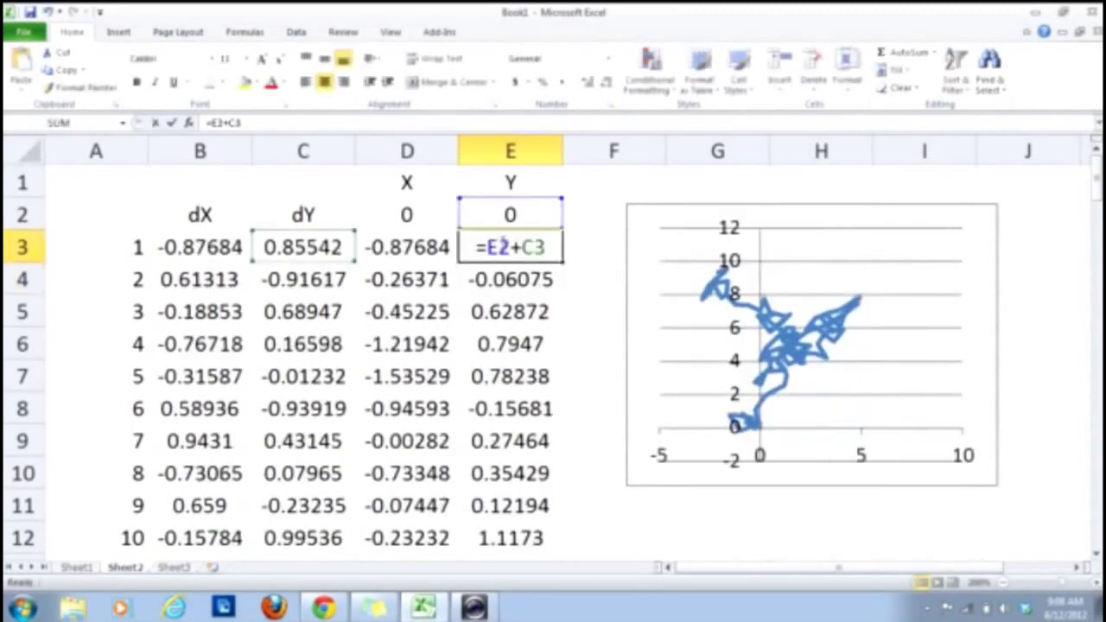
pyautogui.press('Return')
pyautogui.click(502, 245)
pyautogui.doubleClick(504, 245)
pyautogui.press('Escape')
pyautogui.doubleClick(503, 245)
pyautogui.press('Return')
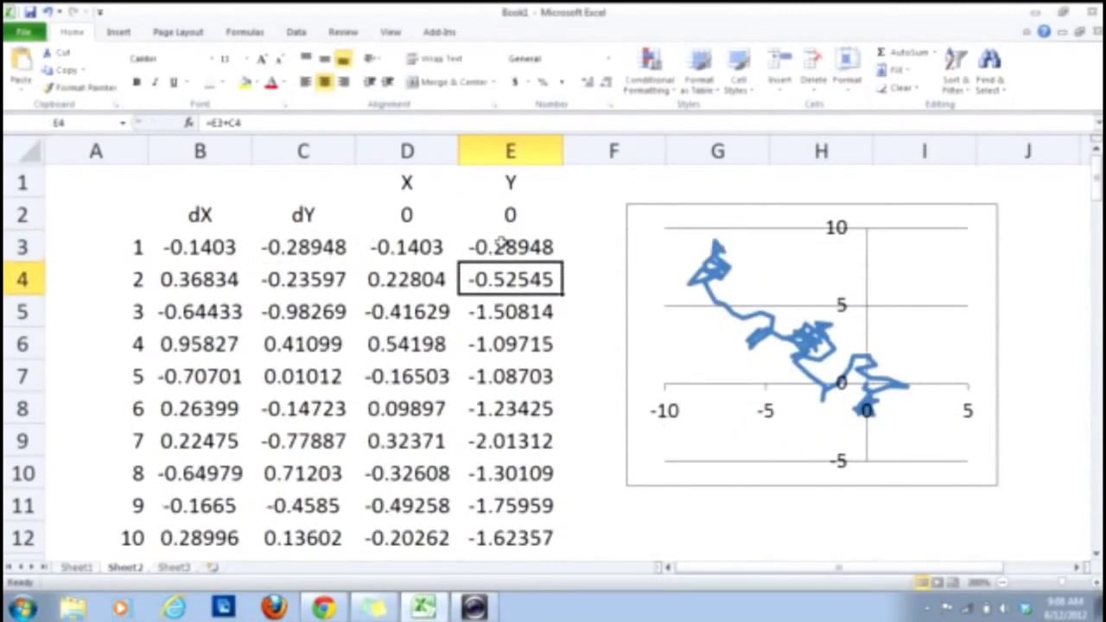
pyautogui.click(572, 312)
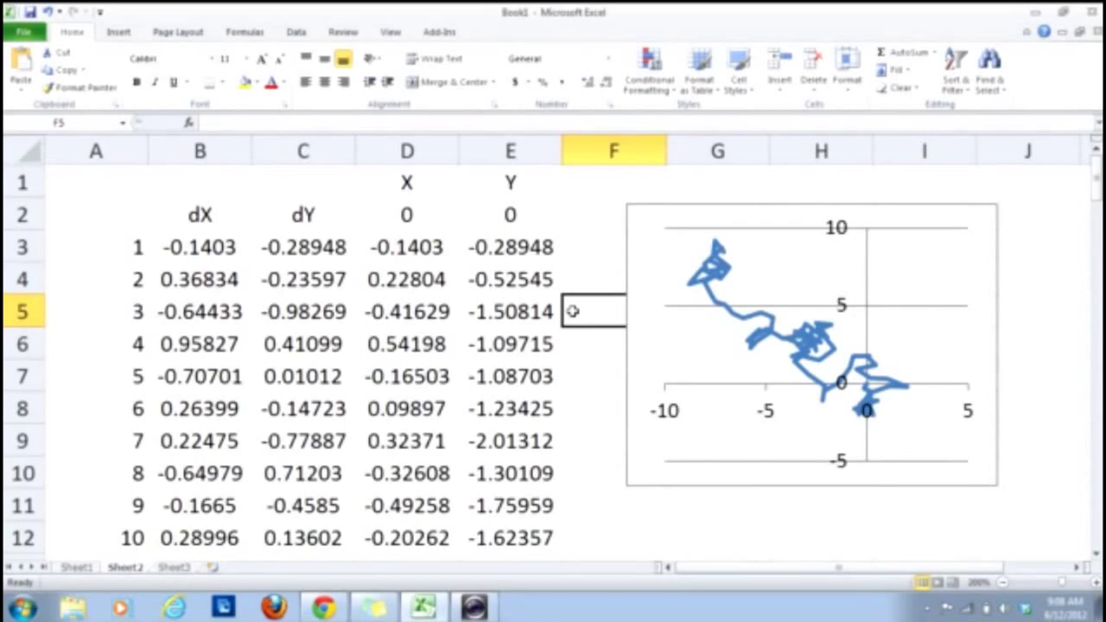
pyautogui.click(480, 248)
pyautogui.doubleClick(480, 247)
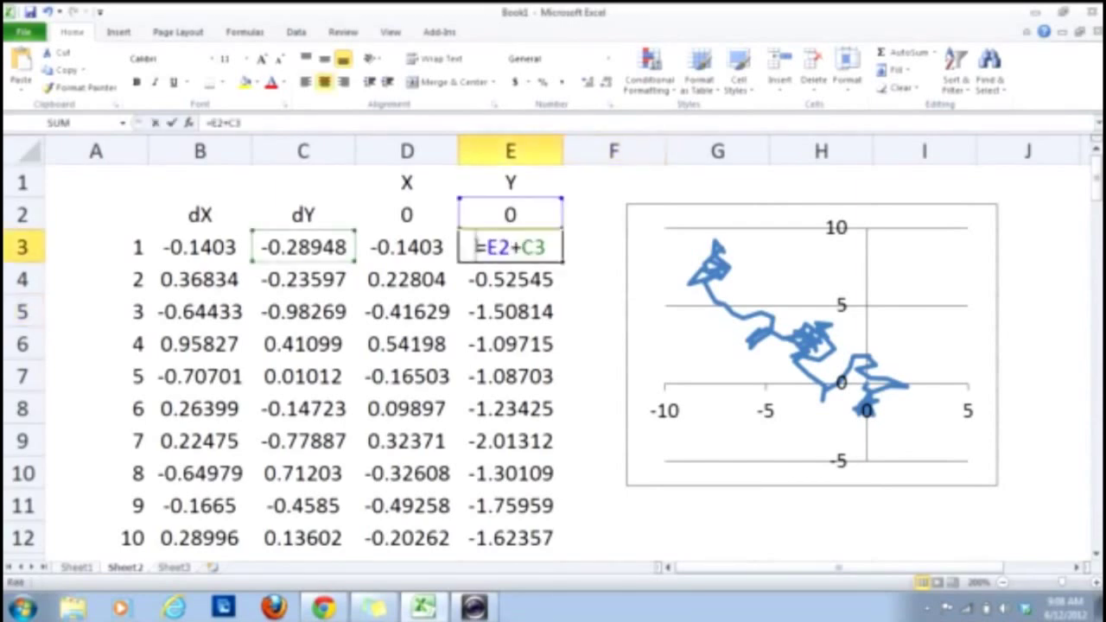
pyautogui.press('Return')
pyautogui.click(492, 250)
pyautogui.doubleClick(492, 250)
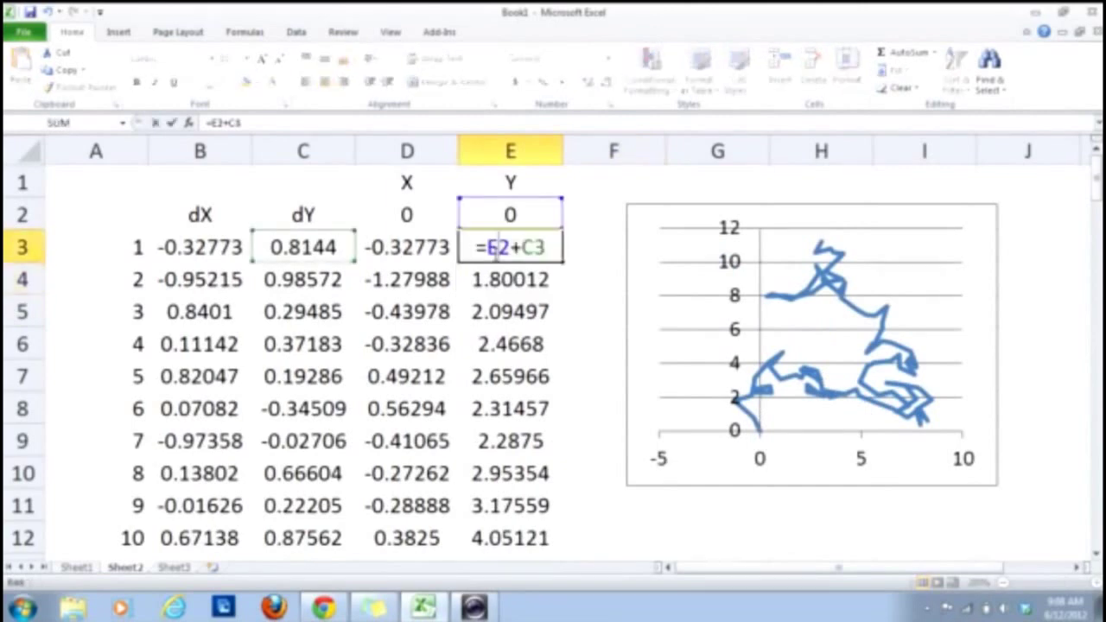
pyautogui.press('Return')
pyautogui.doubleClick(493, 249)
pyautogui.press('Return')
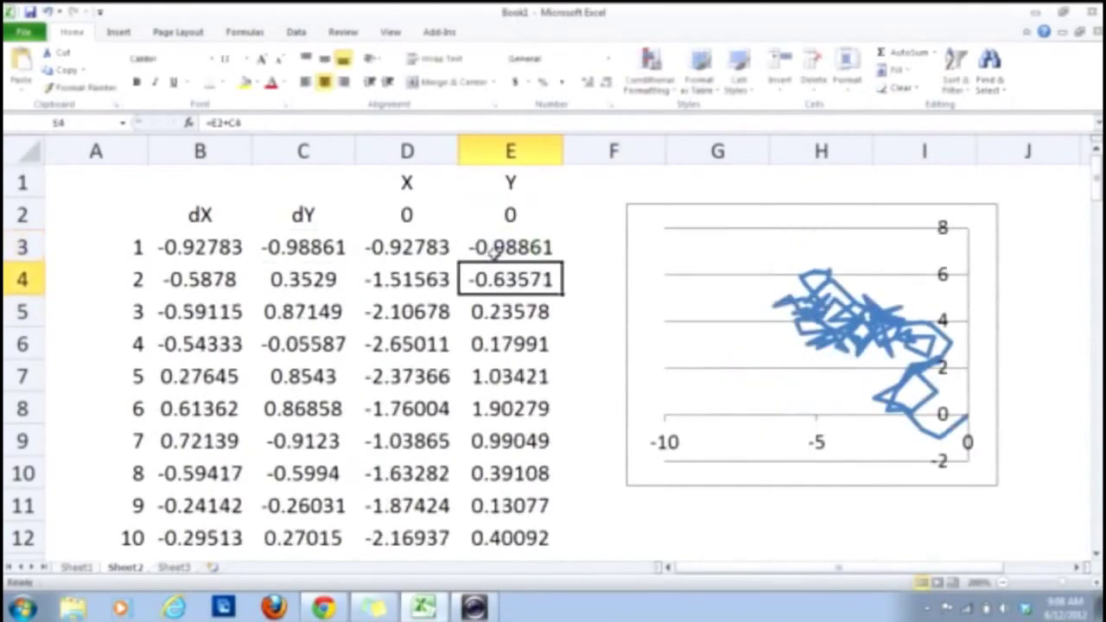
pyautogui.doubleClick(494, 249)
pyautogui.press('Return')
pyautogui.doubleClick(493, 249)
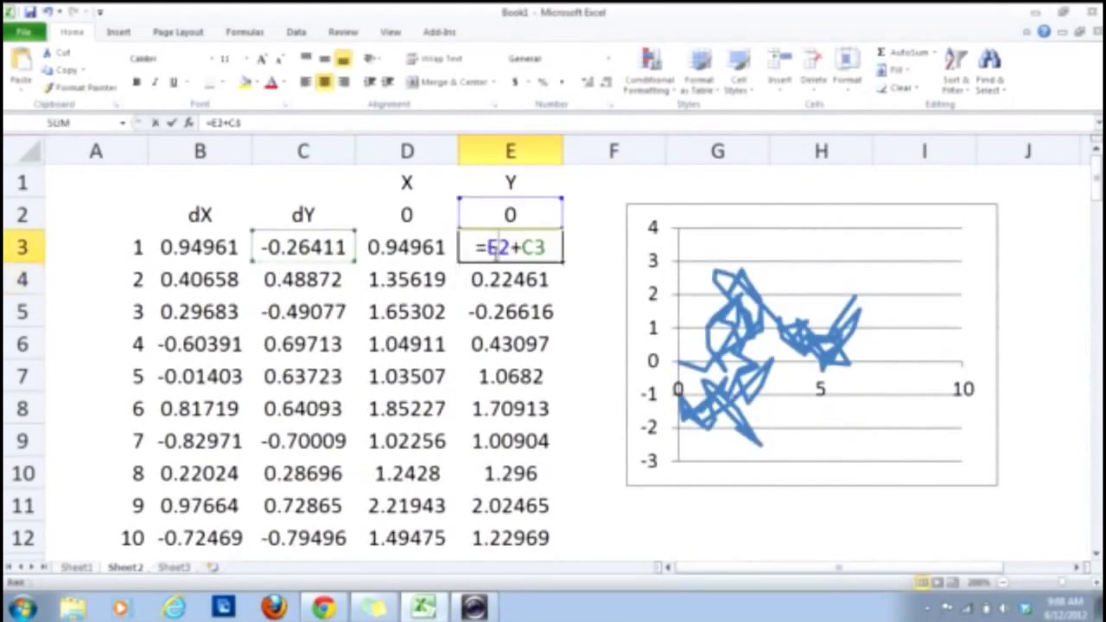
pyautogui.press('Return')
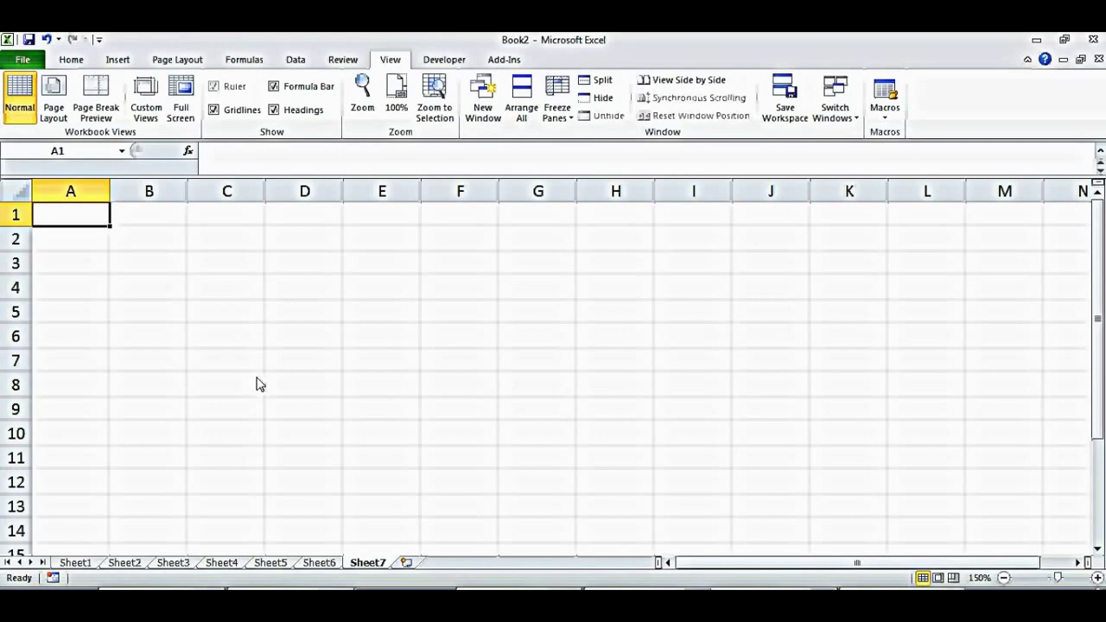
# Enter the label Particle 1 in A4 of the empty Sheet7 in Book2
pyautogui.click(83, 266)
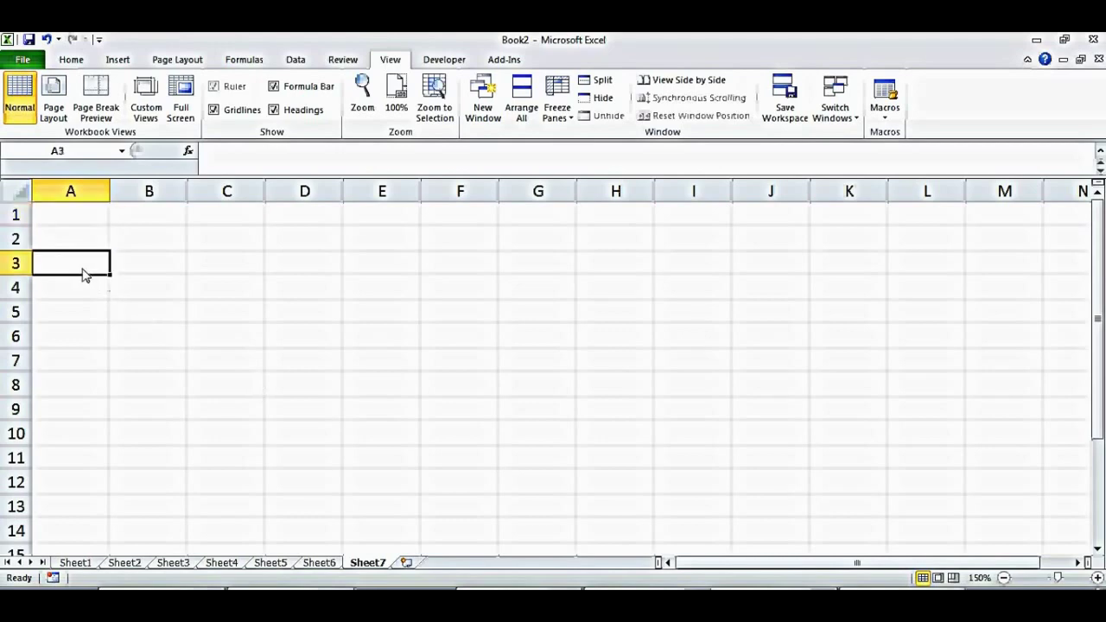
pyautogui.press('Down')
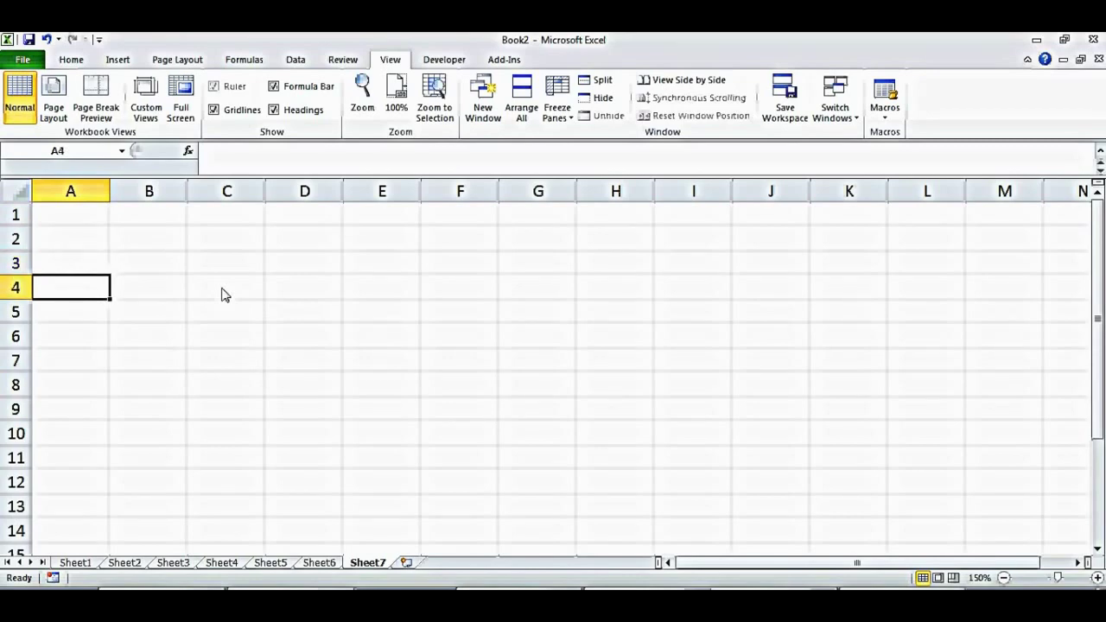
pyautogui.write('Particle')
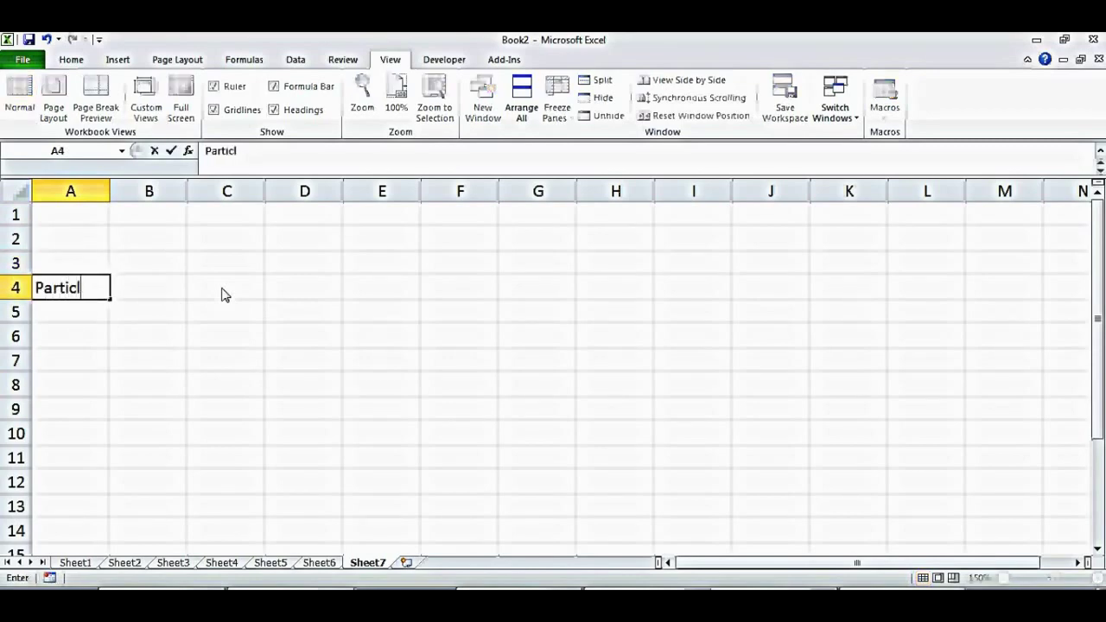
pyautogui.write('1')
pyautogui.press('Return')
# Fill the numbered particle labels down column A from A4, and widen the column to fit them
pyautogui.click(102, 298)
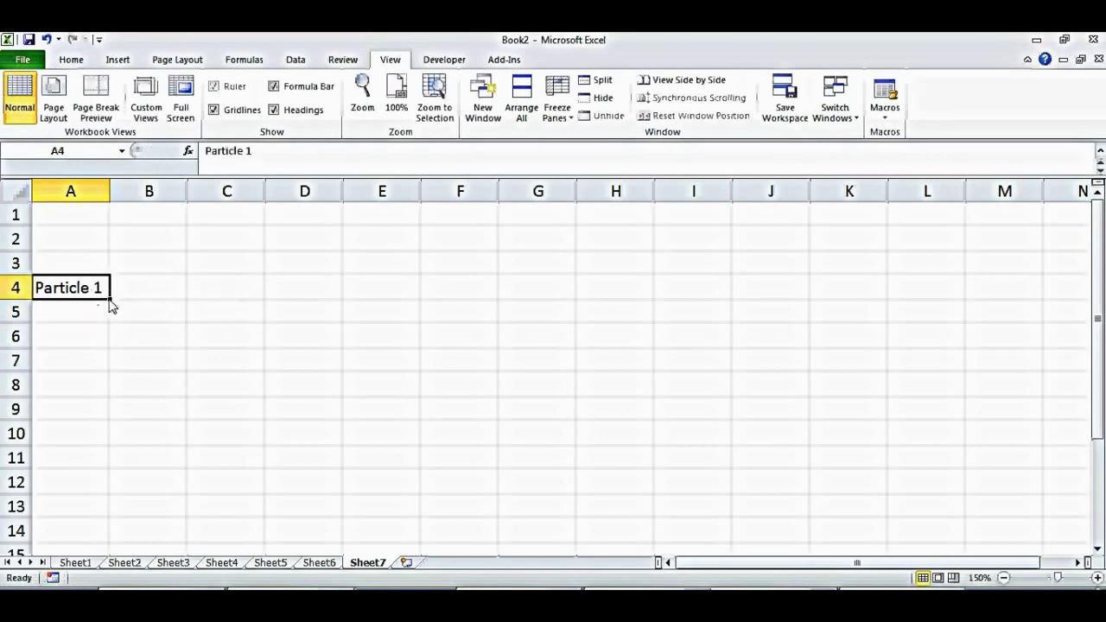
pyautogui.moveTo(111, 304); pyautogui.dragTo(68, 322)
pyautogui.hotkey('ctrl', 'Home')
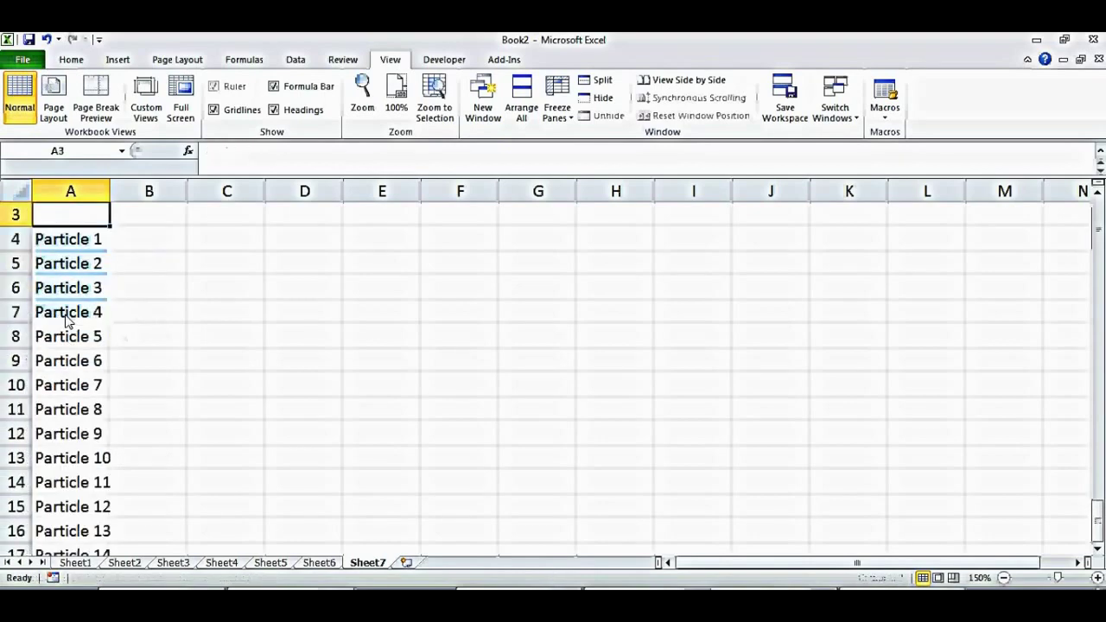
pyautogui.moveTo(112, 190); pyautogui.dragTo(153, 201)
# Add the heading time =0 in B2 above the particle list
pyautogui.click(222, 263)
pyautogui.click(207, 241)
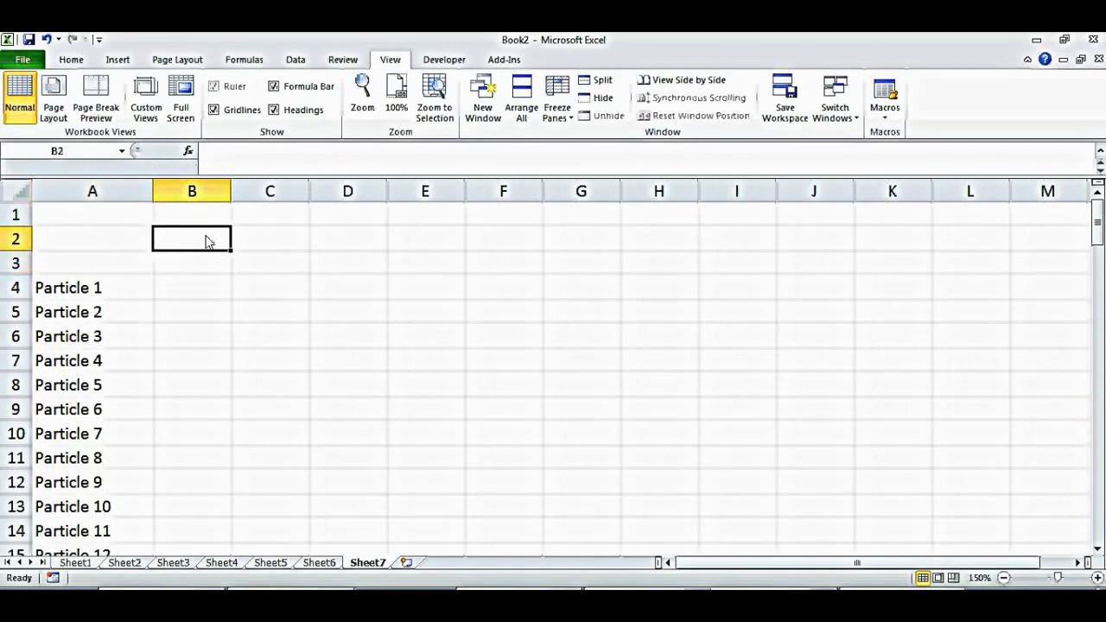
pyautogui.write('time')
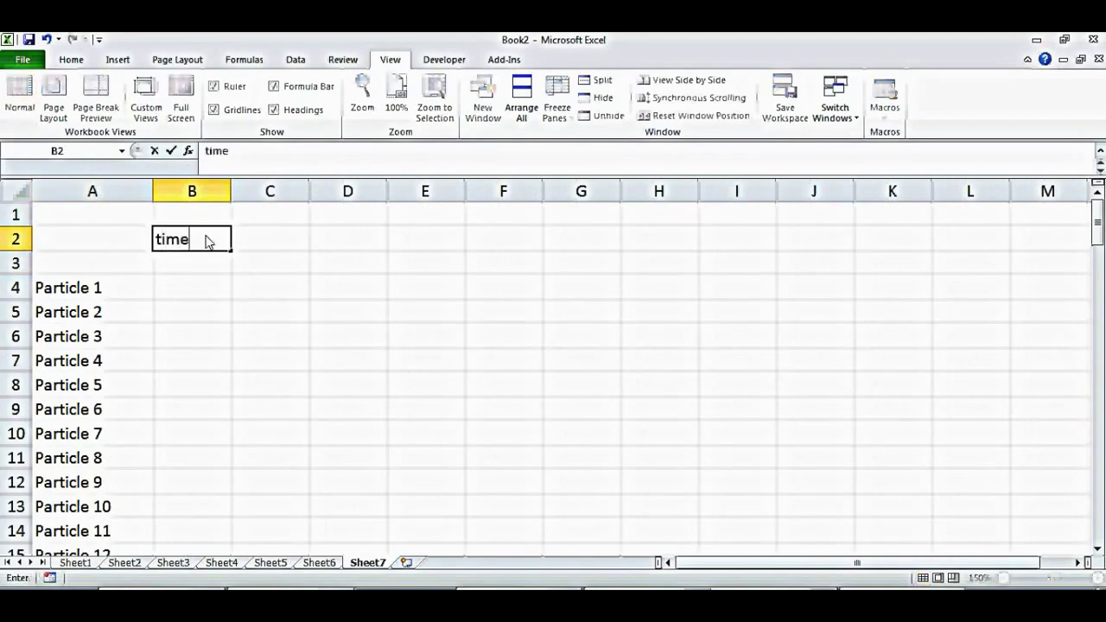
pyautogui.write(' =0')
pyautogui.press('Return')
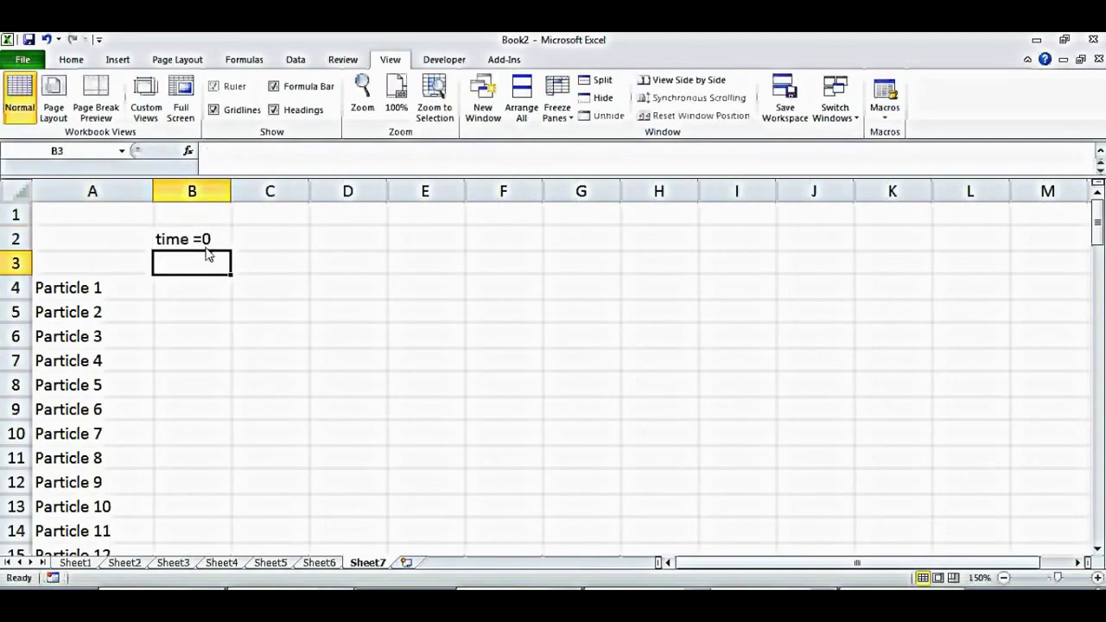
# Add the coordinate headings X in B3 and Y in C3
pyautogui.write('X')
pyautogui.press('Return')
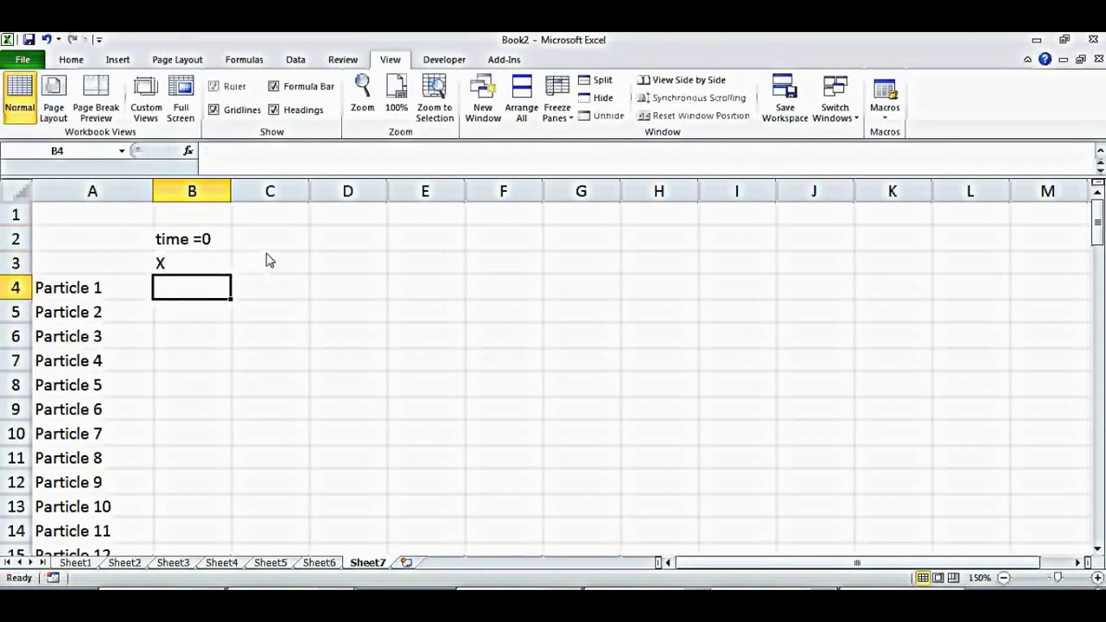
pyautogui.click(269, 259)
pyautogui.write('Y')
pyautogui.press('Return')
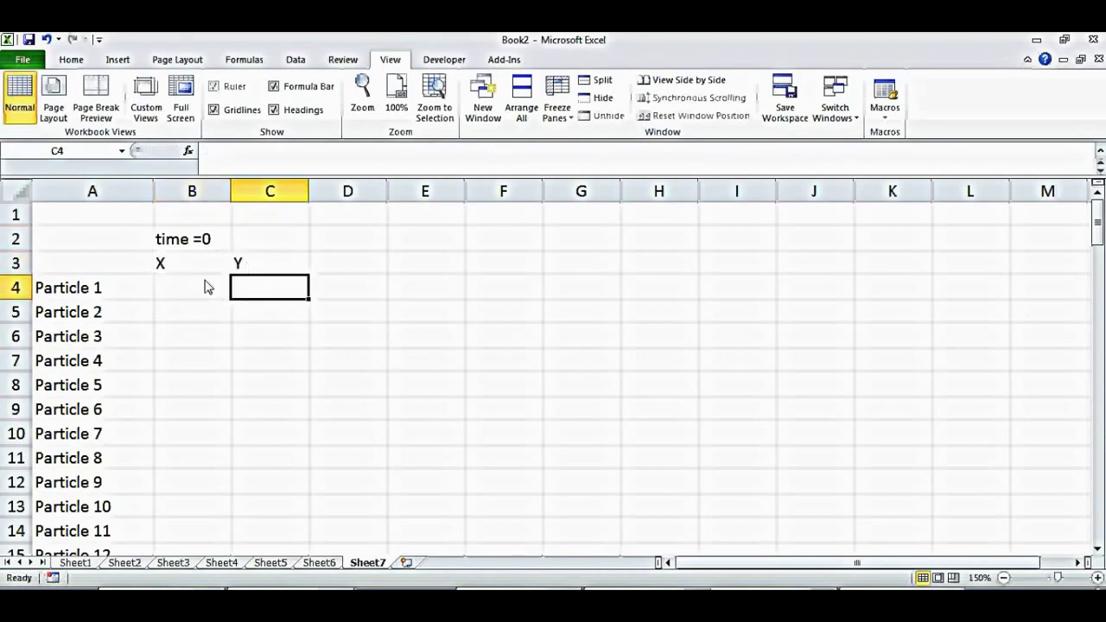
# Set Particle 1's starting coordinates to 0 in B4 and C4, and fill both down for every particle
pyautogui.click(181, 289)
pyautogui.write('0')
pyautogui.hotkey('ctrl', 'Return')
pyautogui.click(271, 286)
pyautogui.write('0')
pyautogui.press('Return')
pyautogui.moveTo(219, 286); pyautogui.dragTo(299, 288)
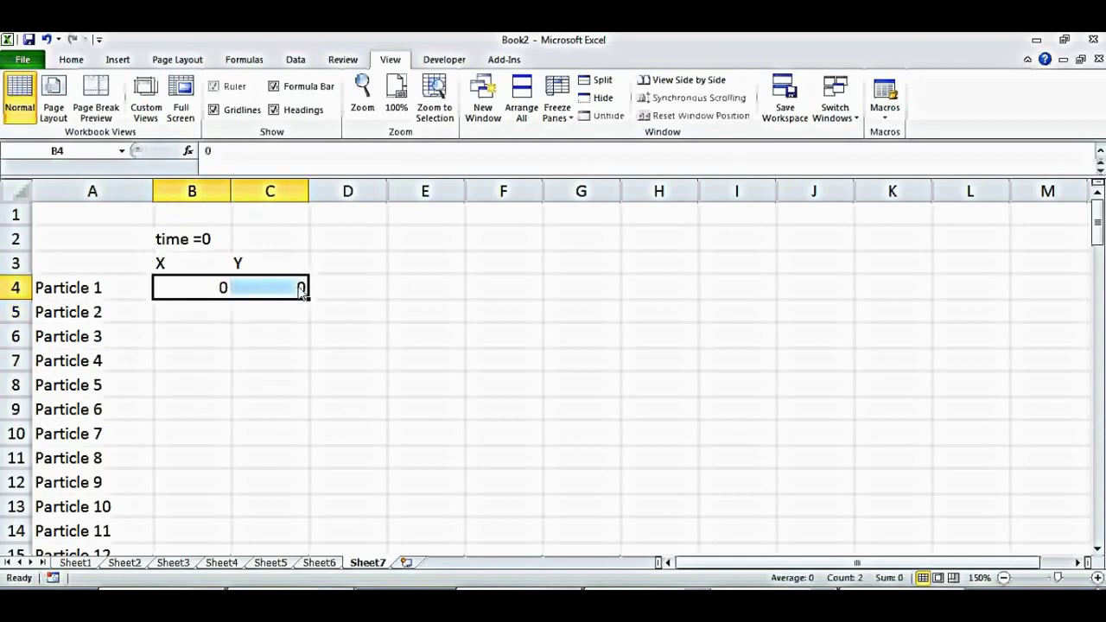
pyautogui.doubleClick(308, 298)
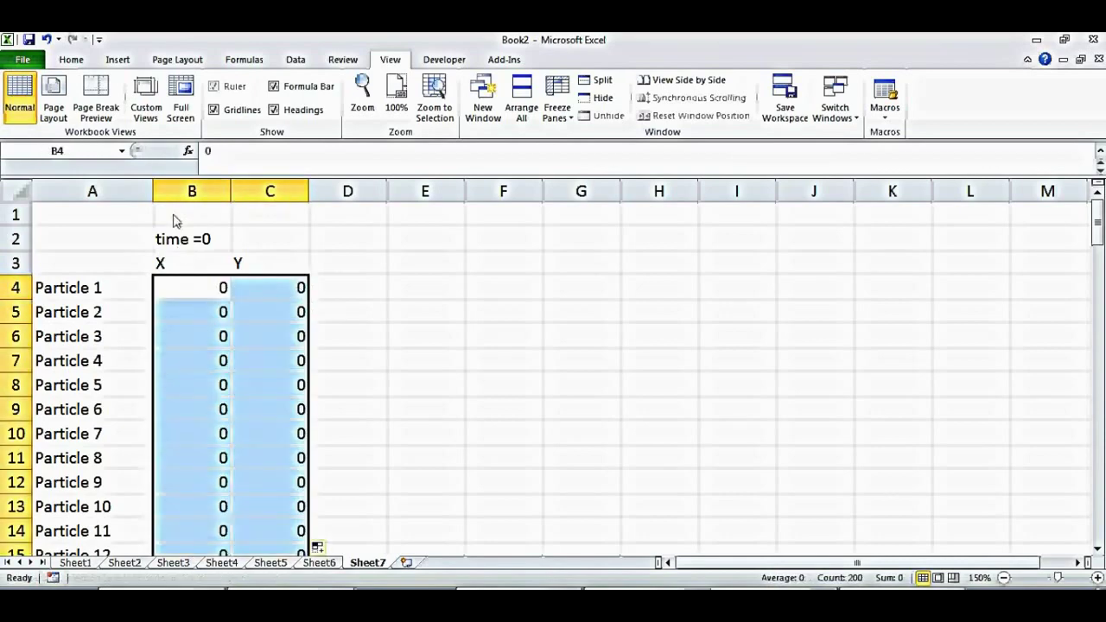
# Centre the zero coordinates in columns B and C and the X and Y headings in row 3
pyautogui.click(78, 61)
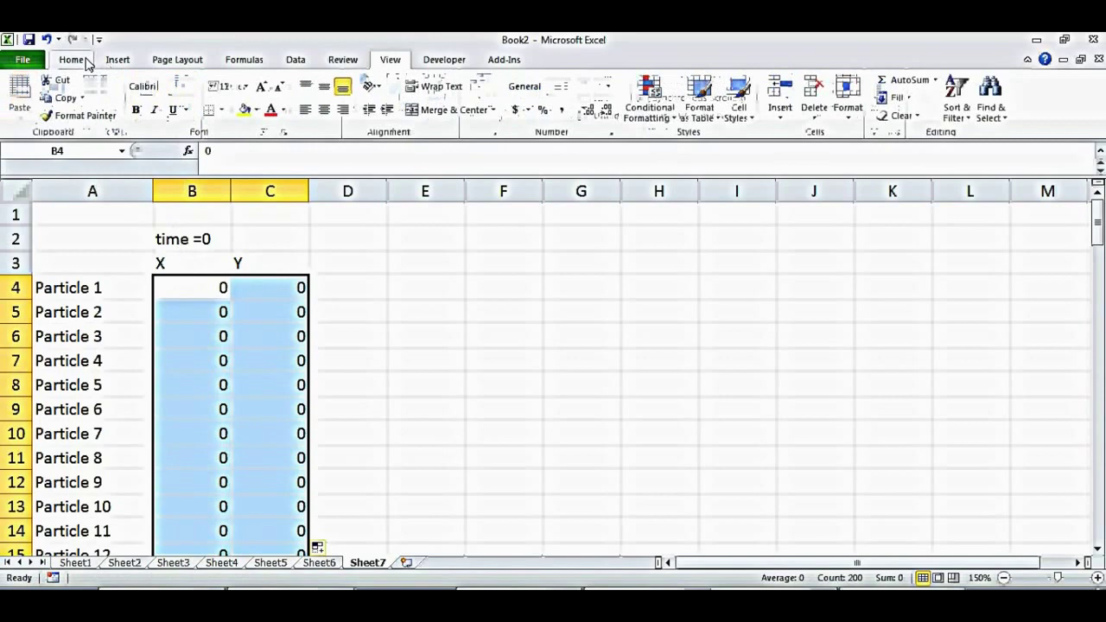
pyautogui.click(324, 110)
pyautogui.moveTo(193, 263); pyautogui.dragTo(260, 263)
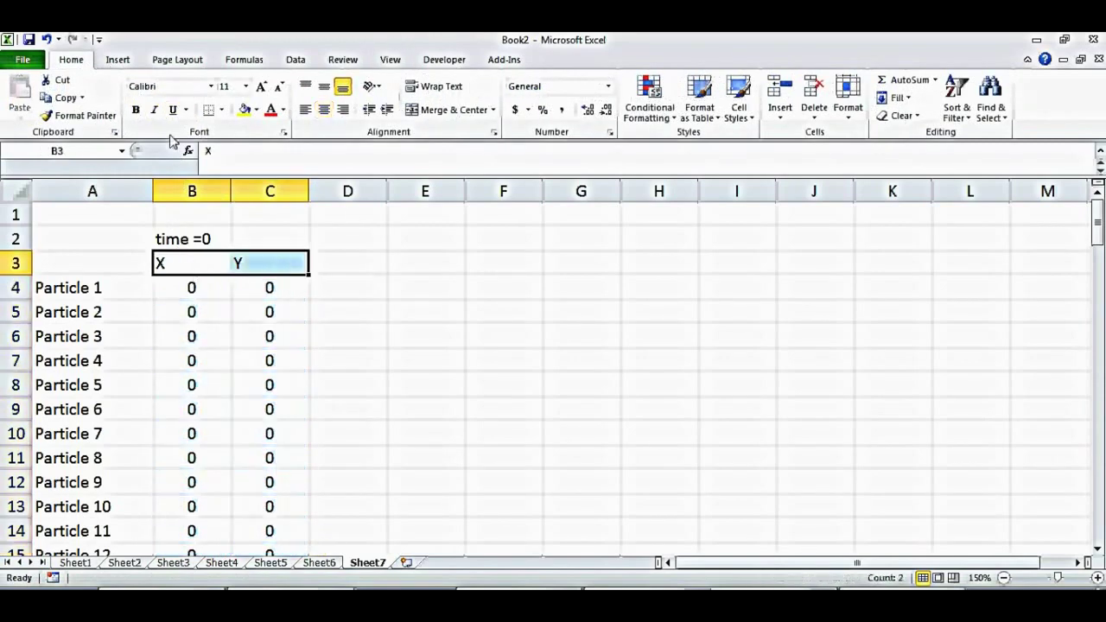
pyautogui.click(324, 110)
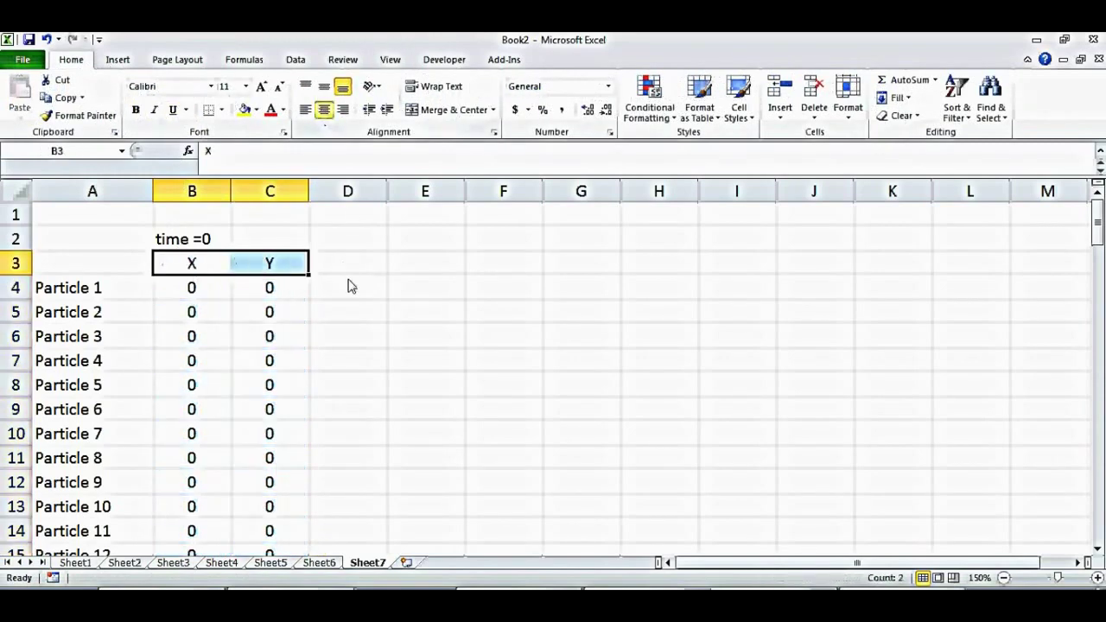
# Add the heading time=1 in E2
pyautogui.click(411, 270)
pyautogui.click(451, 244)
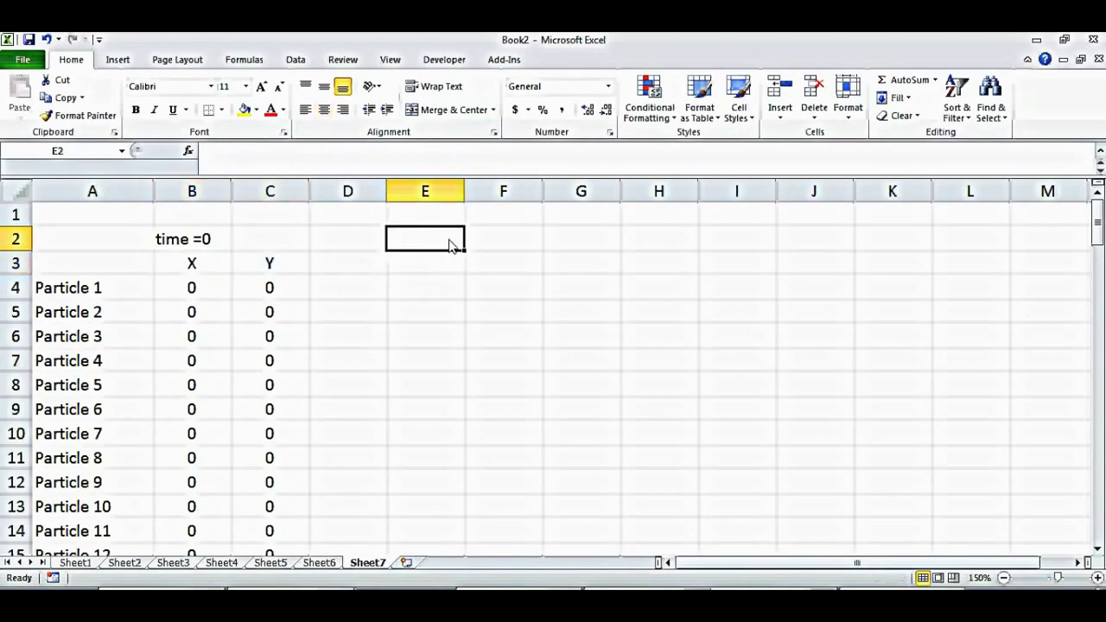
pyautogui.write('time=1')
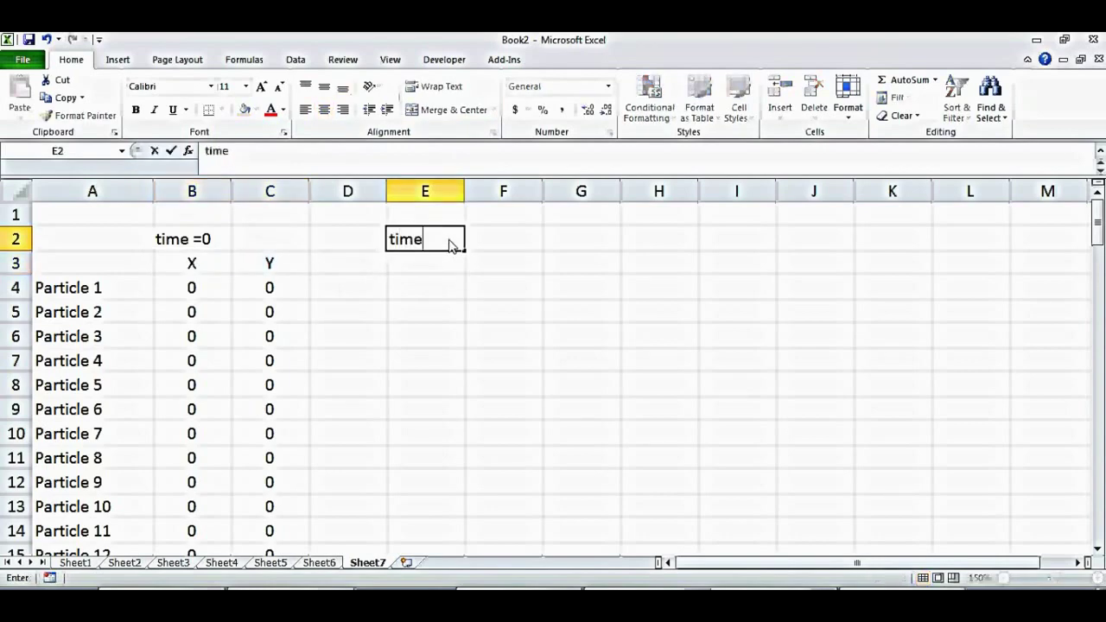
pyautogui.press('Return')
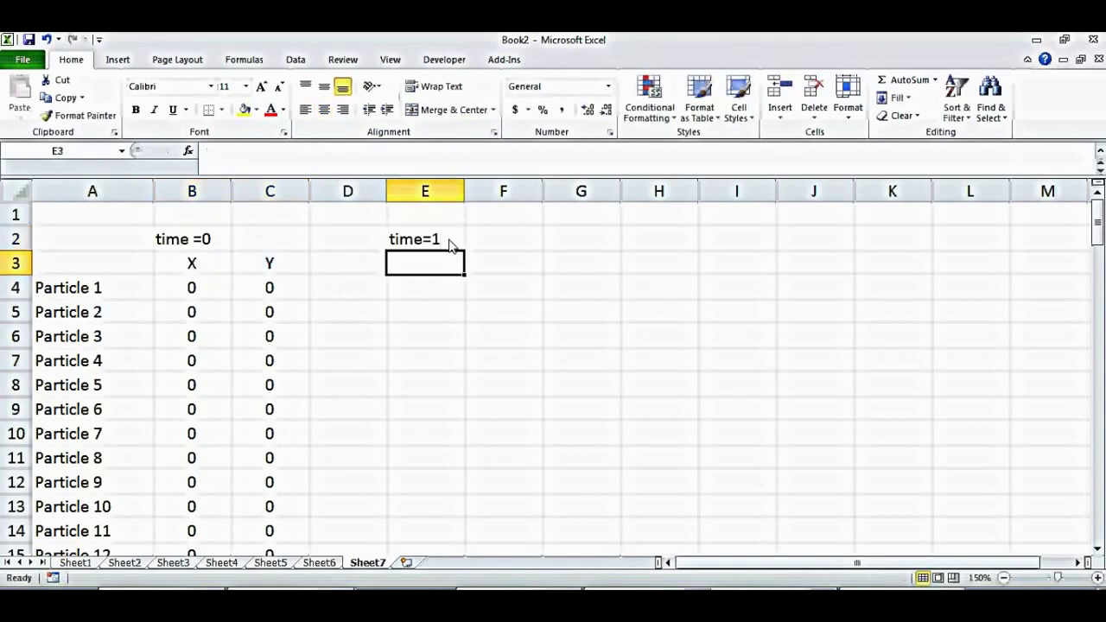
# Enter =RAND() in E4 for Particle 1 and re-enter it several times to generate new random values
pyautogui.click(425, 298)
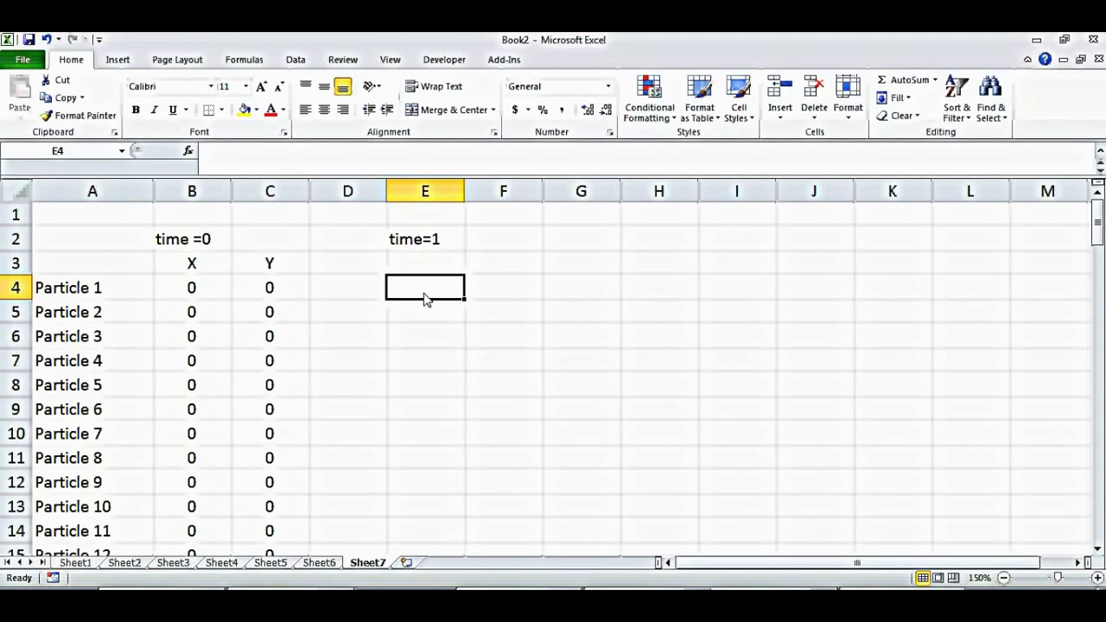
pyautogui.write('=')
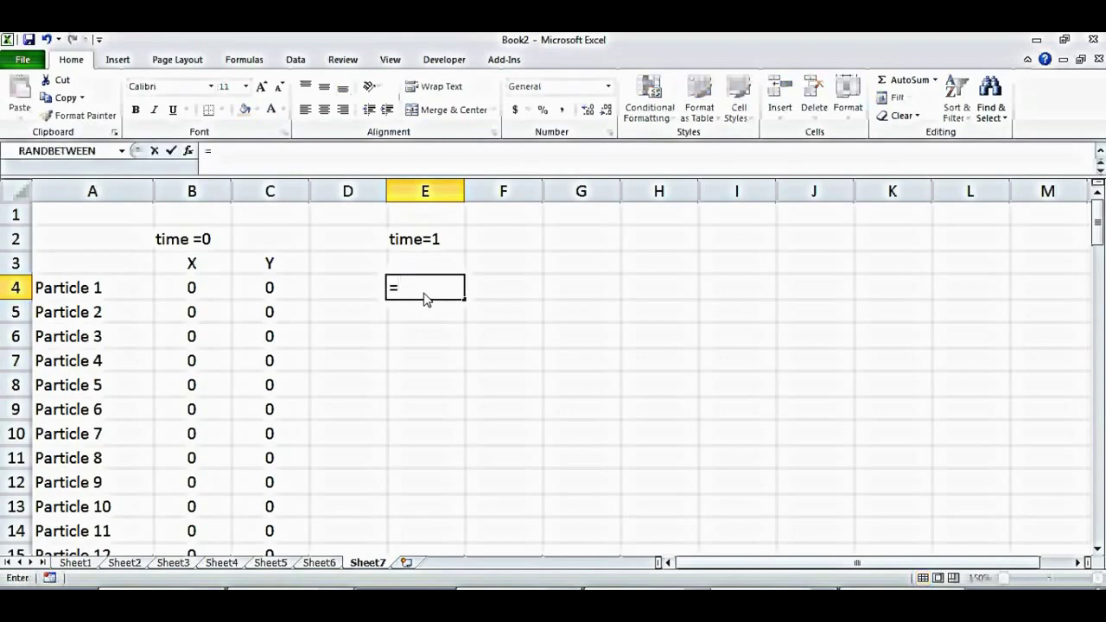
pyautogui.write('rand()')
pyautogui.press('Return')
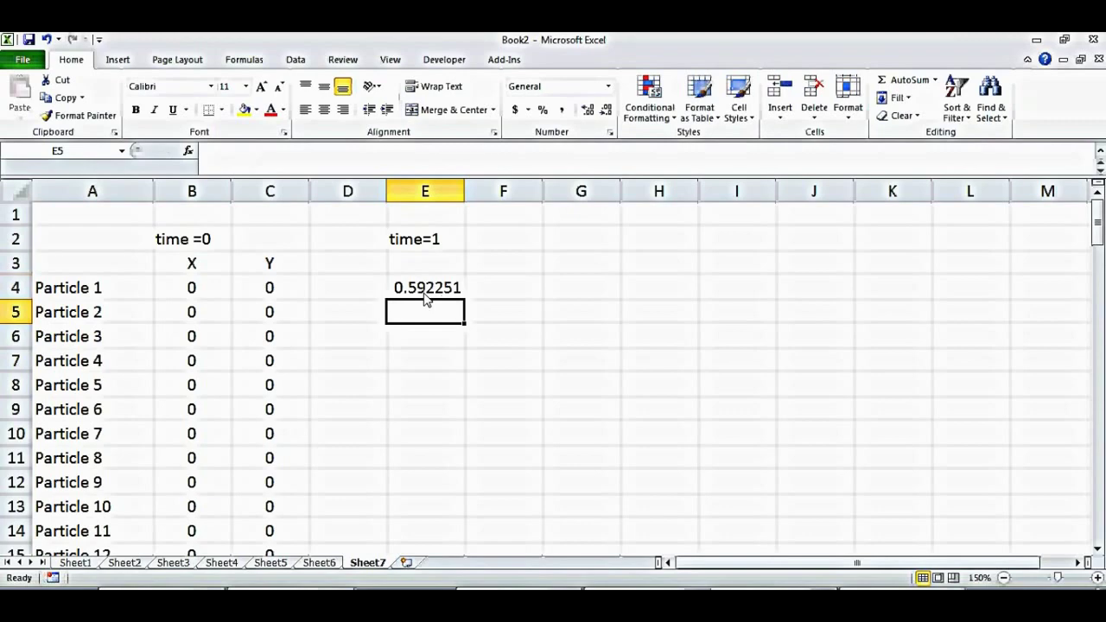
pyautogui.doubleClick(444, 289)
pyautogui.press('Return')
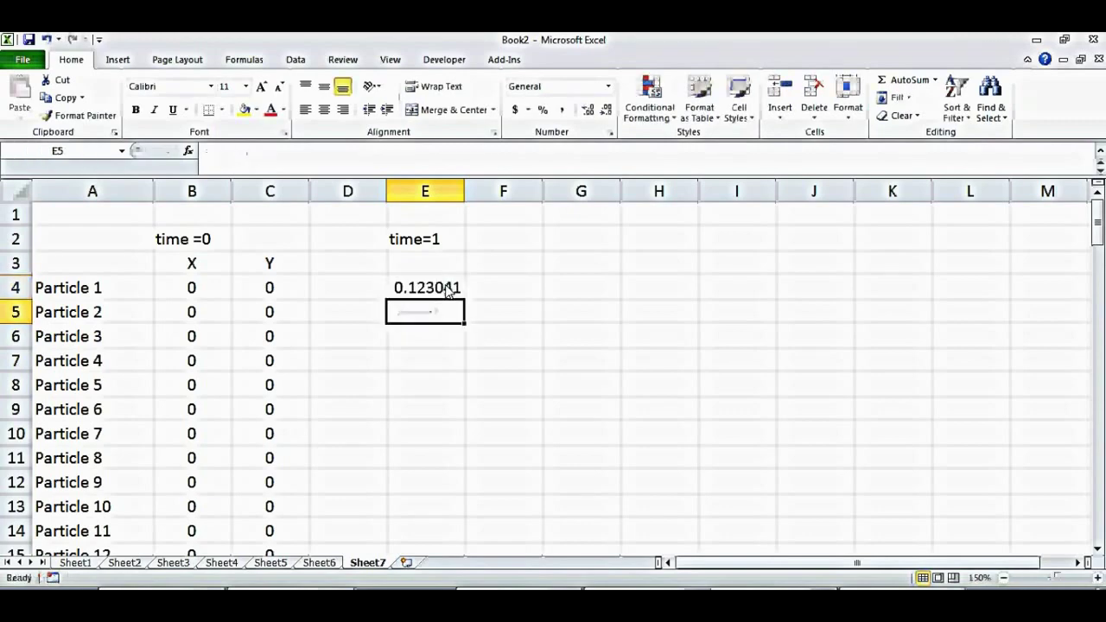
pyautogui.doubleClick(437, 288)
pyautogui.press('Return')
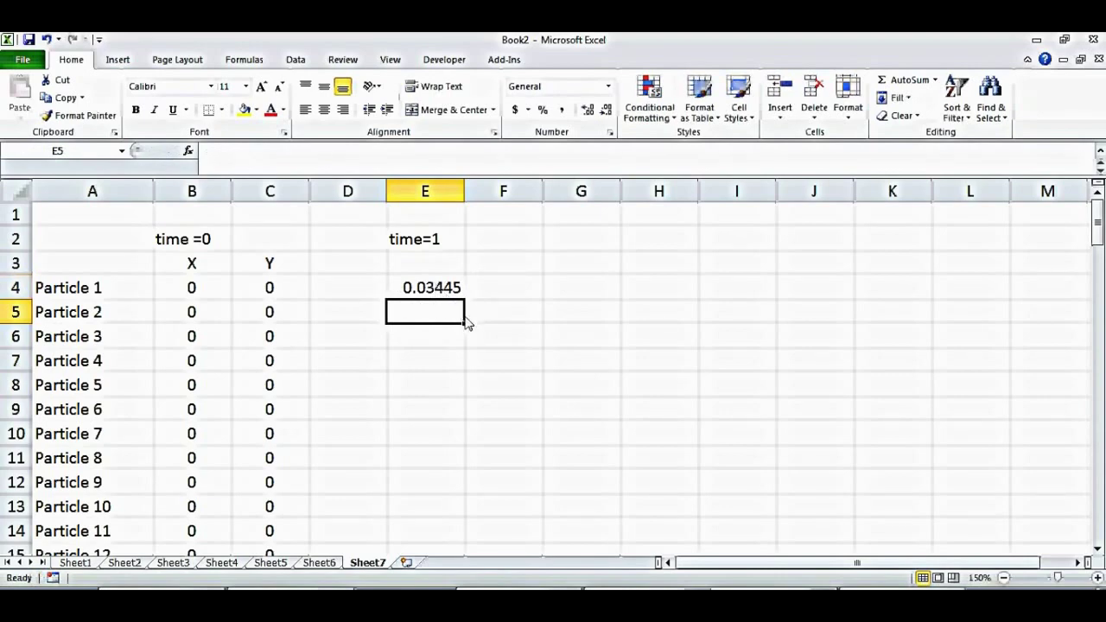
# Change the formula in E4 to =2*RAND() and recalculate it several times to sample its range
pyautogui.click(413, 290)
pyautogui.doubleClick(415, 290)
pyautogui.press('Home')
pyautogui.press('Right')
pyautogui.write('2*')
pyautogui.press('Return')
pyautogui.doubleClick(434, 294)
pyautogui.press('Return')
pyautogui.doubleClick(434, 294)
pyautogui.press('Return')
pyautogui.doubleClick(434, 295)
pyautogui.press('Return')
# Change the formula in E4 to =1-2*RAND() and review its RAND() term
pyautogui.doubleClick(434, 295)
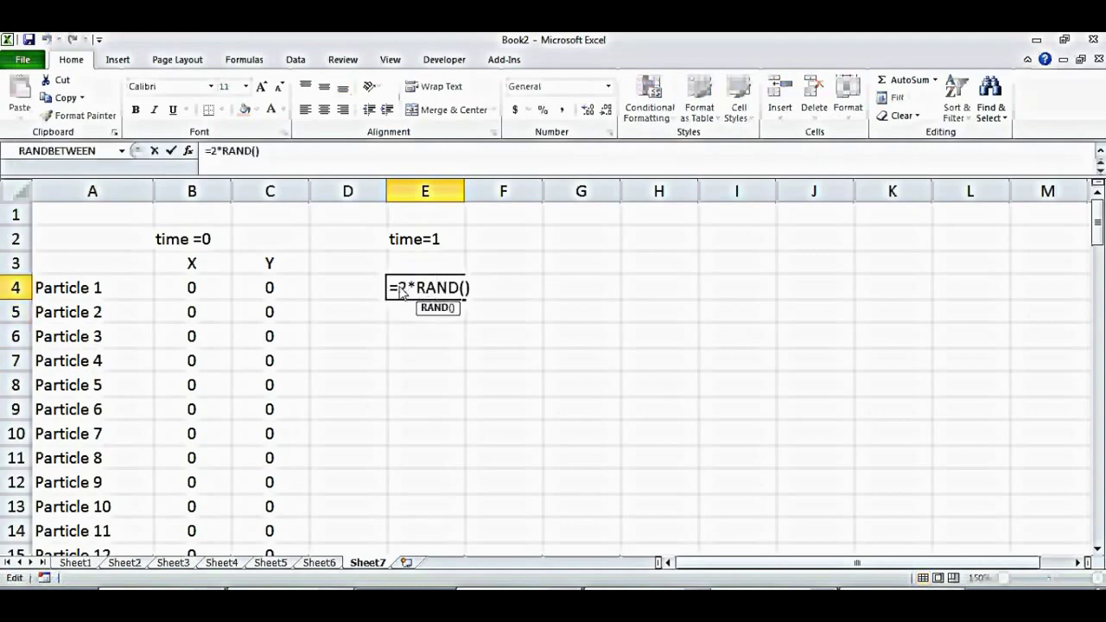
pyautogui.write('1-')
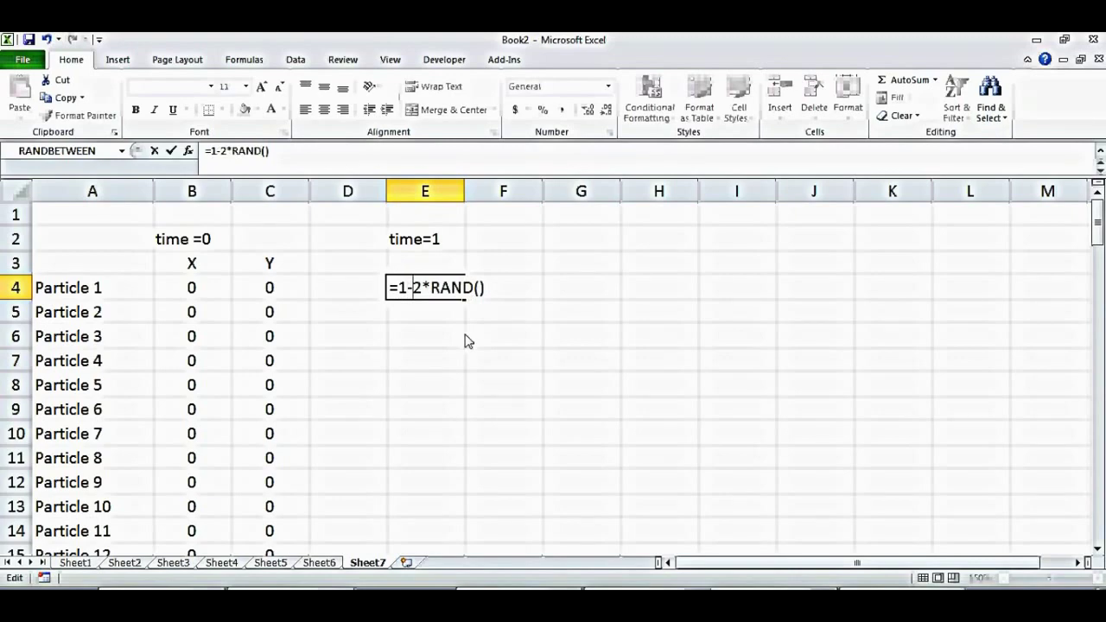
pyautogui.press('Return')
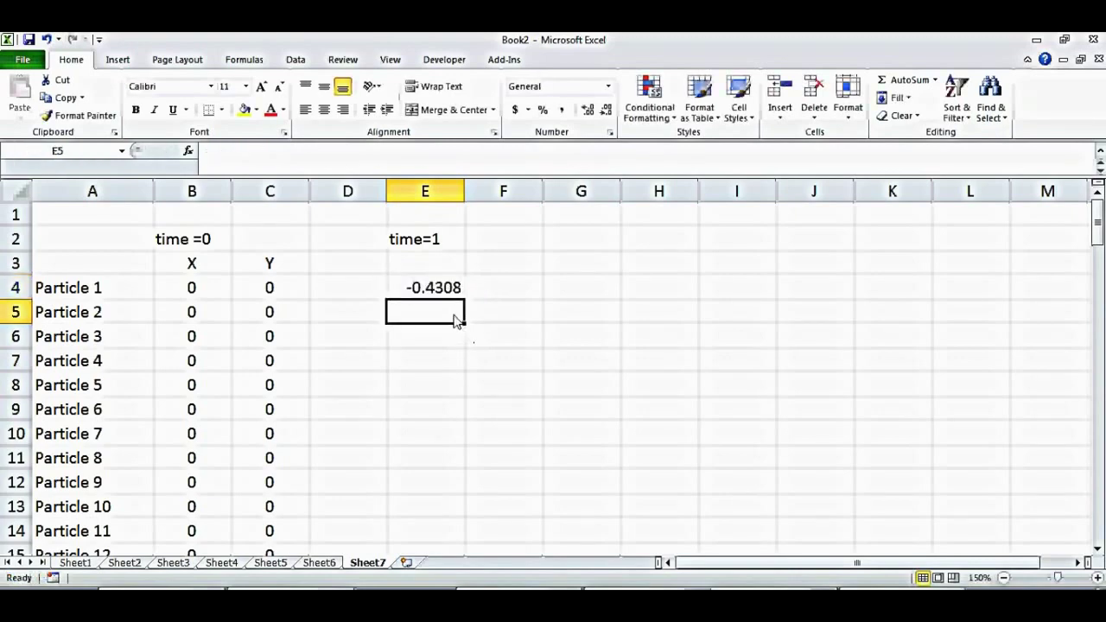
pyautogui.doubleClick(434, 294)
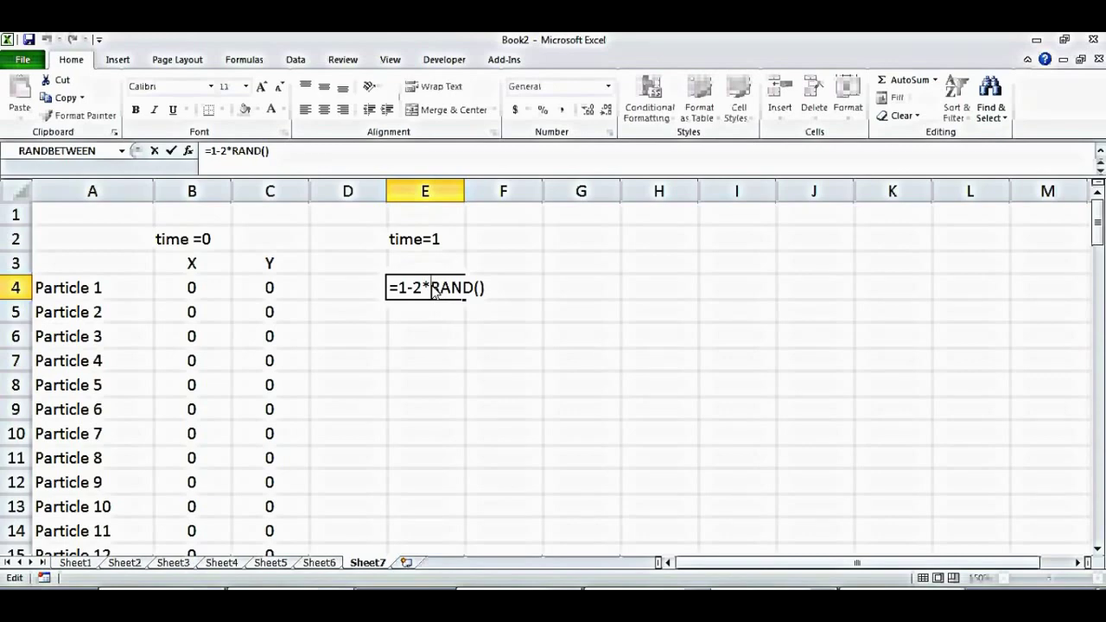
pyautogui.moveTo(492, 297); pyautogui.dragTo(445, 294)
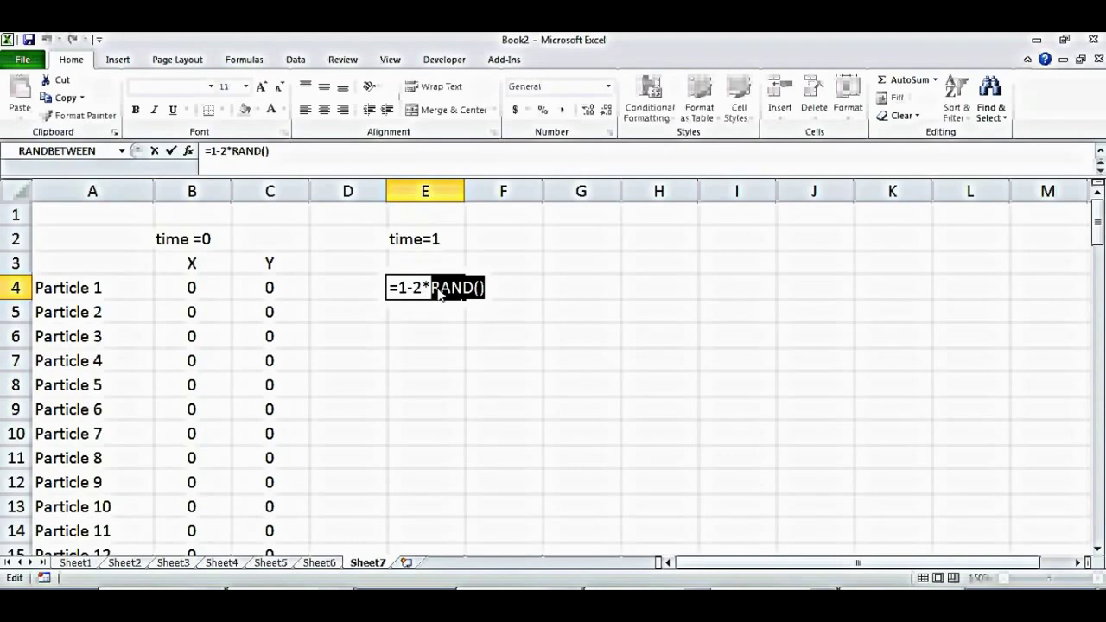
pyautogui.press('Return')
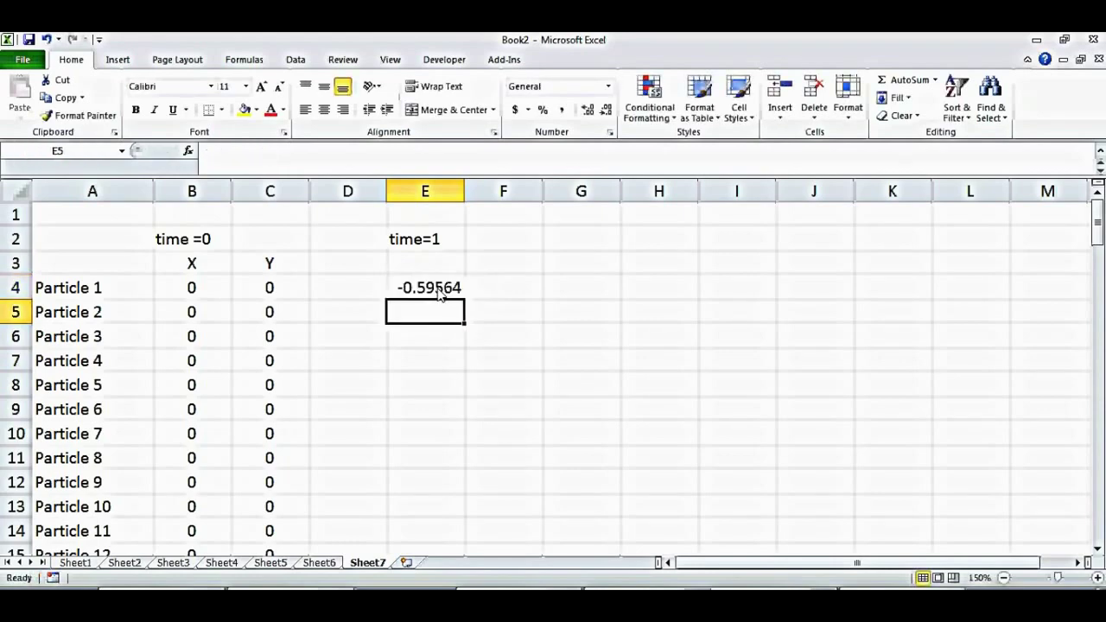
# Copy the =1-2*RAND() formula from E4 into F4 and check the copy
pyautogui.click(439, 294)
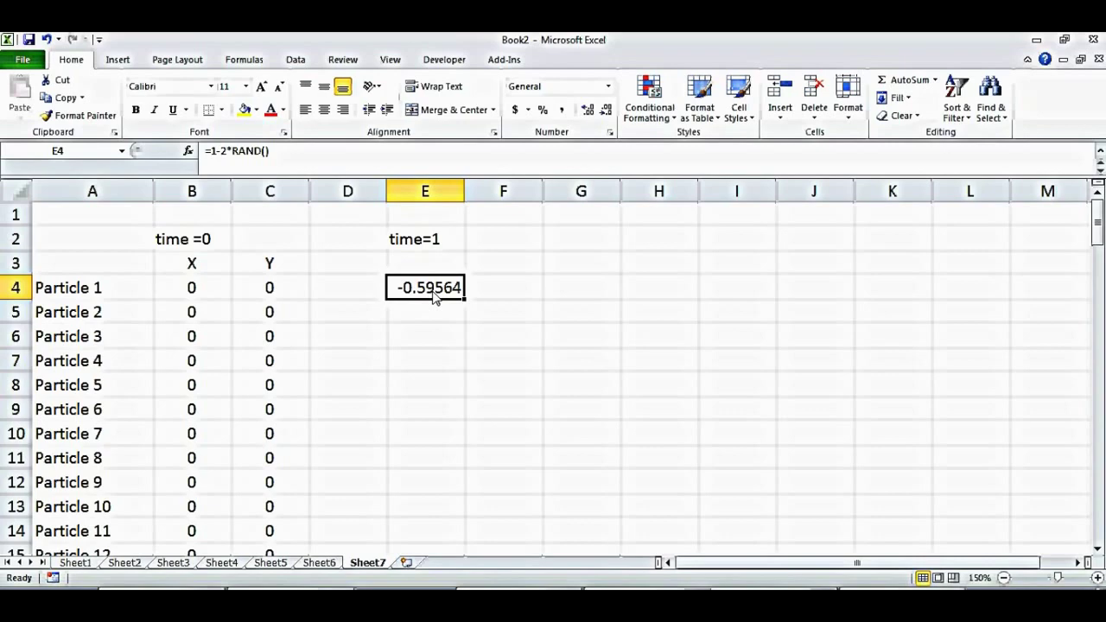
pyautogui.moveTo(474, 304); pyautogui.dragTo(518, 305)
pyautogui.doubleClick(505, 294)
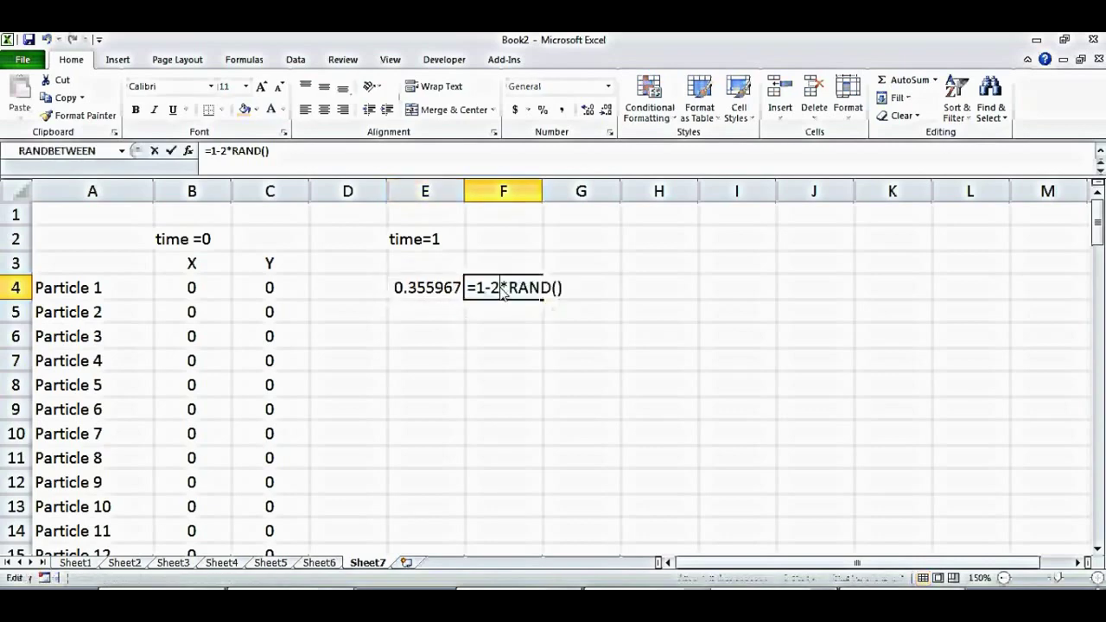
pyautogui.press('Return')
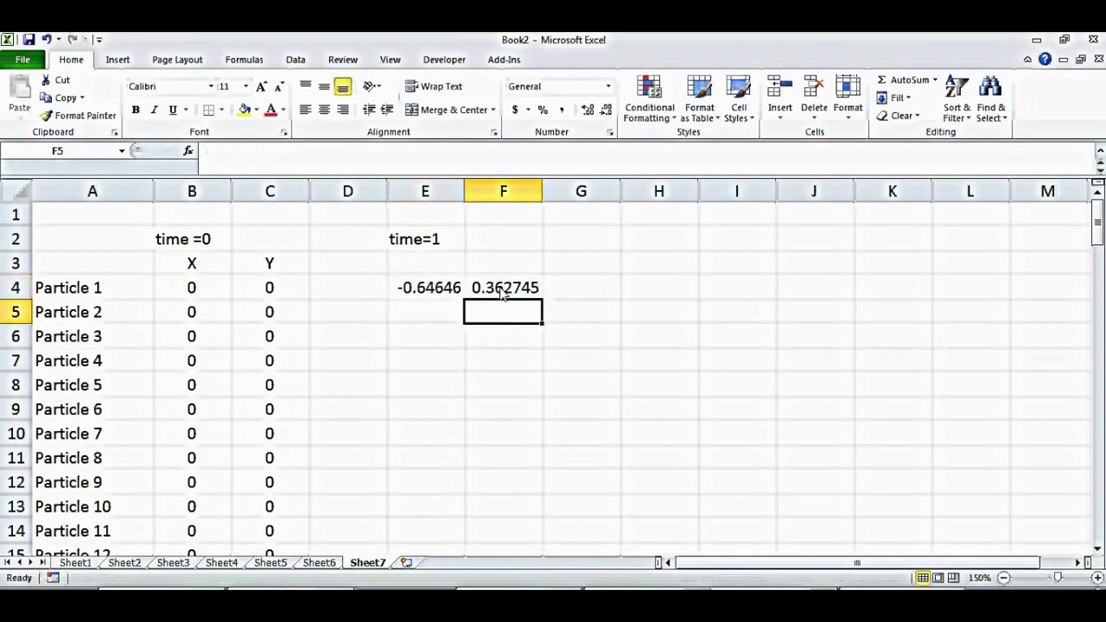
# Extend the formula in E4 to add the random step to the starting X position: =B4+(1-2*RAND())
pyautogui.doubleClick(408, 294)
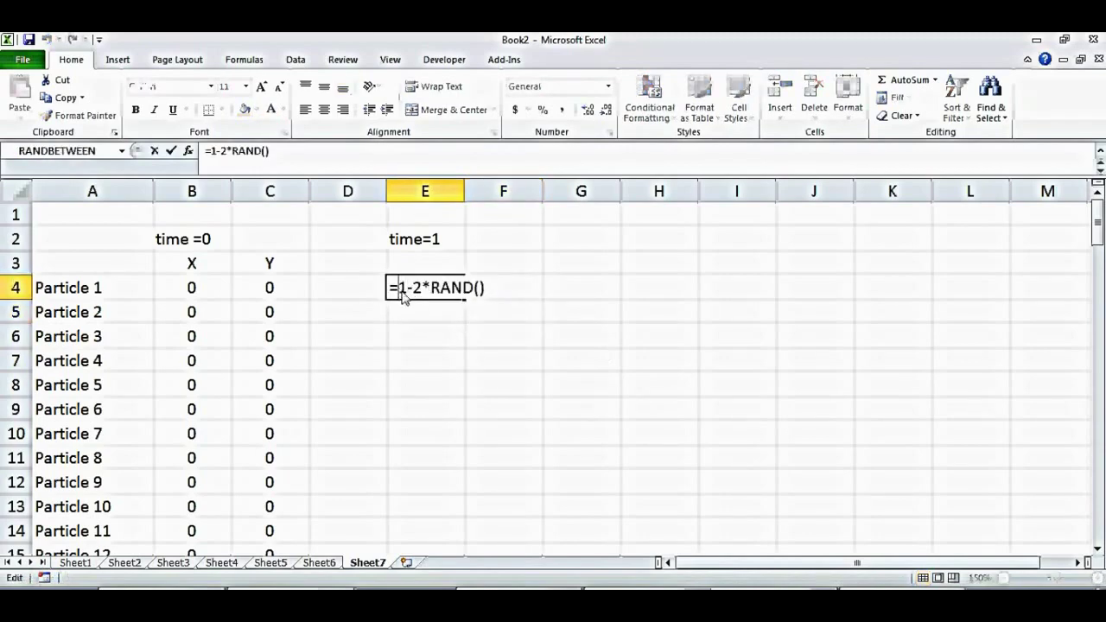
pyautogui.write('(')
pyautogui.click(496, 294)
pyautogui.write(')')
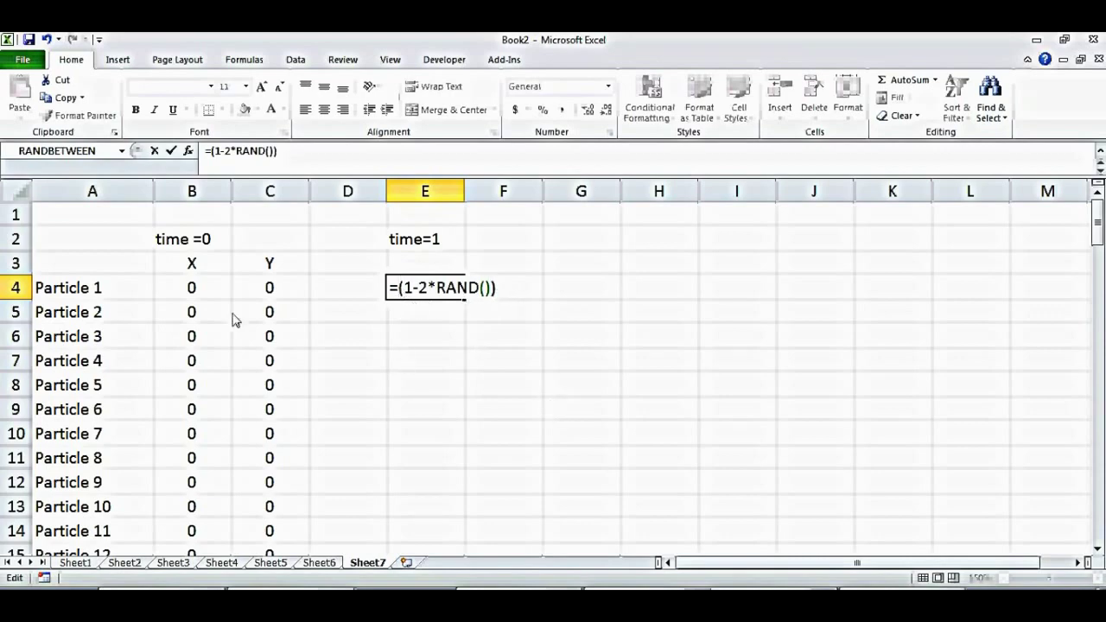
pyautogui.click(190, 292)
pyautogui.write('+')
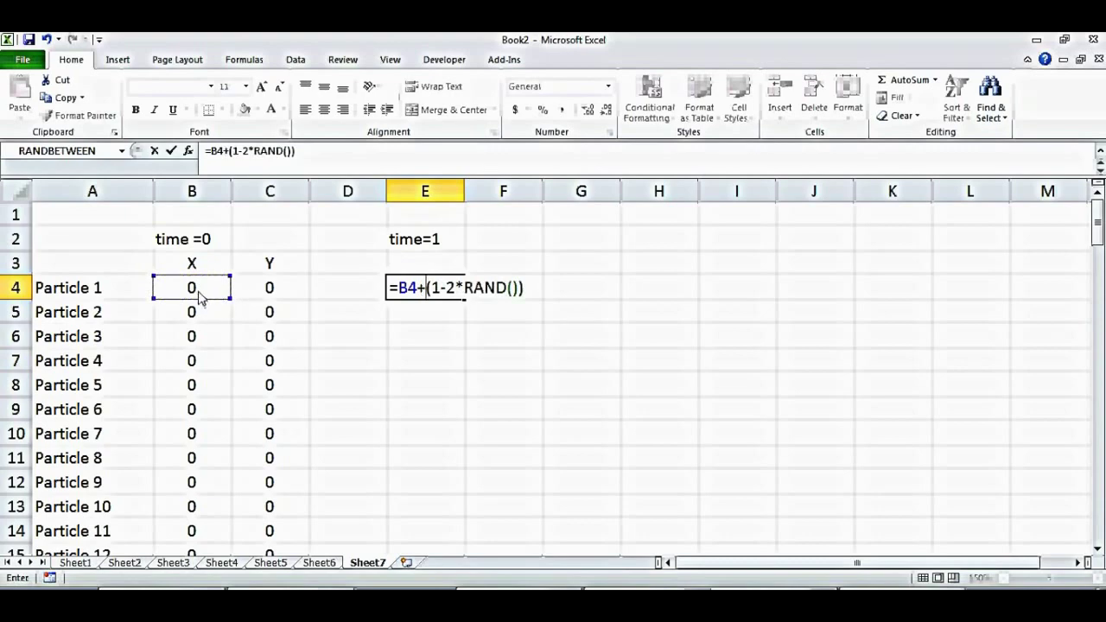
pyautogui.press('Return')
# Copy the position formula from E4 into F4, and fill both formulas down for every particle
pyautogui.click(474, 292)
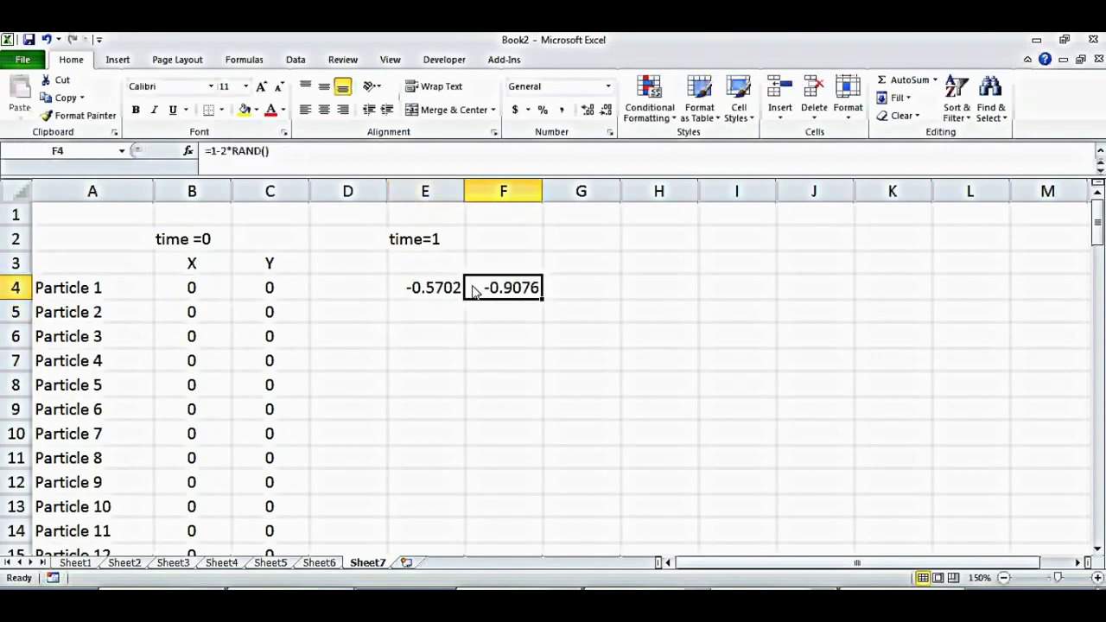
pyautogui.click(451, 292)
pyautogui.moveTo(467, 301); pyautogui.dragTo(540, 296)
pyautogui.doubleClick(522, 292)
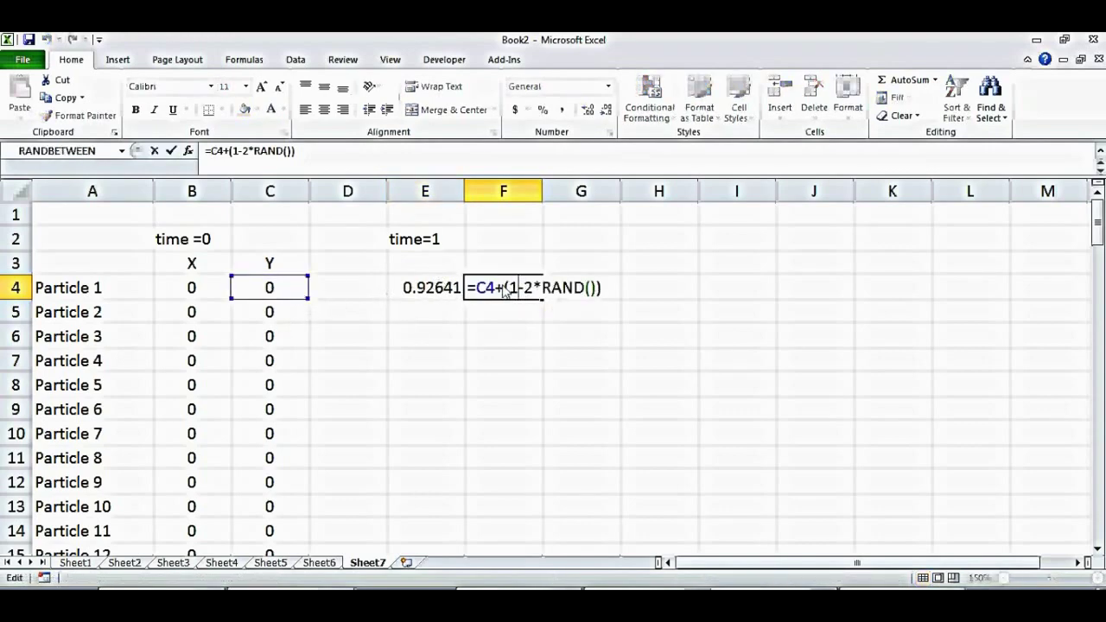
pyautogui.press('Return')
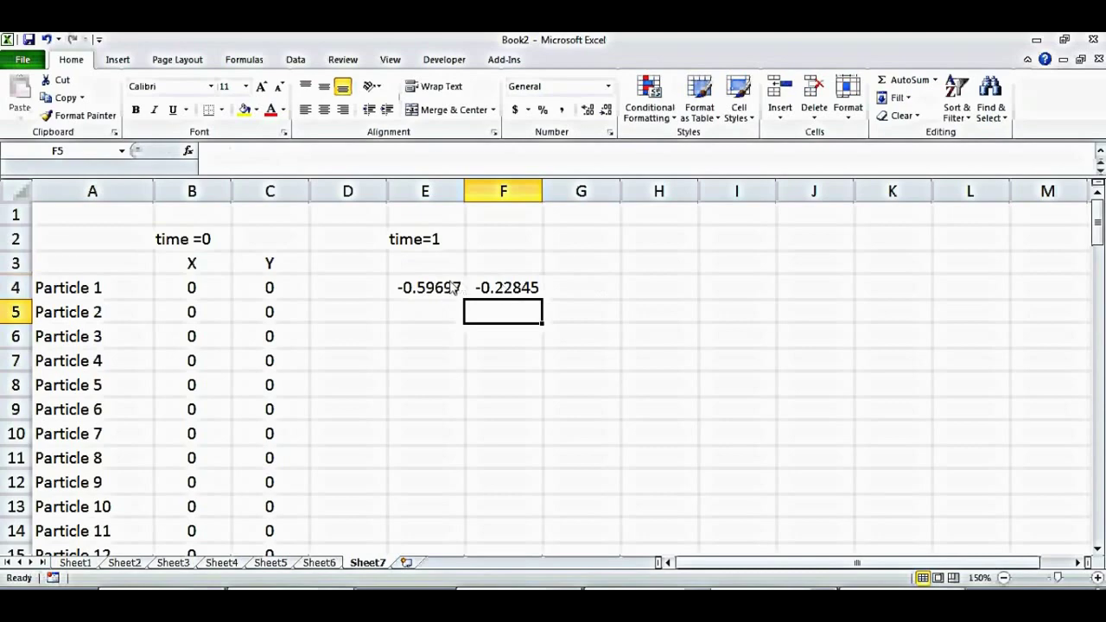
pyautogui.moveTo(435, 292); pyautogui.dragTo(510, 517)
pyautogui.moveTo(1100, 527); pyautogui.dragTo(1100, 212)
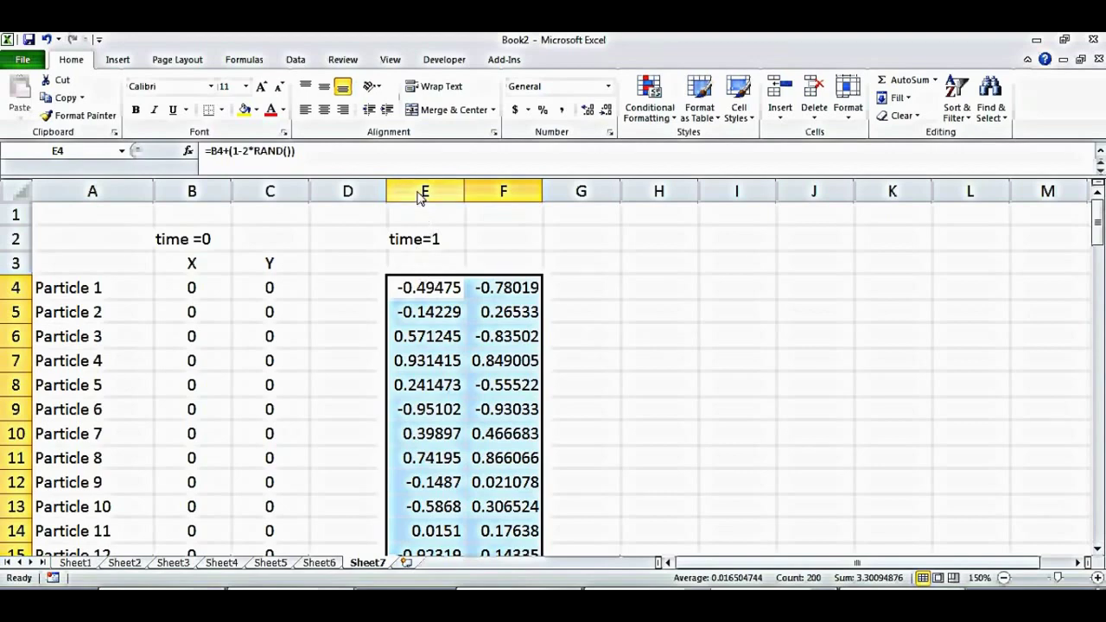
# Copy the whole time=1 columns E and F into columns H and I
pyautogui.moveTo(421, 197); pyautogui.dragTo(487, 202)
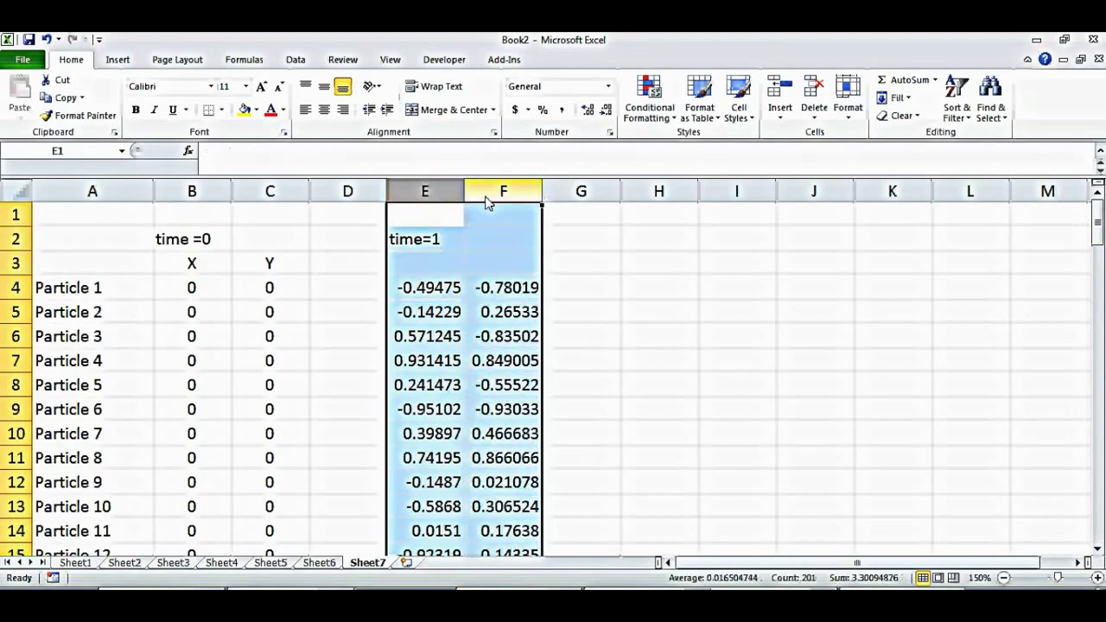
pyautogui.hotkey('ctrl', 'c')
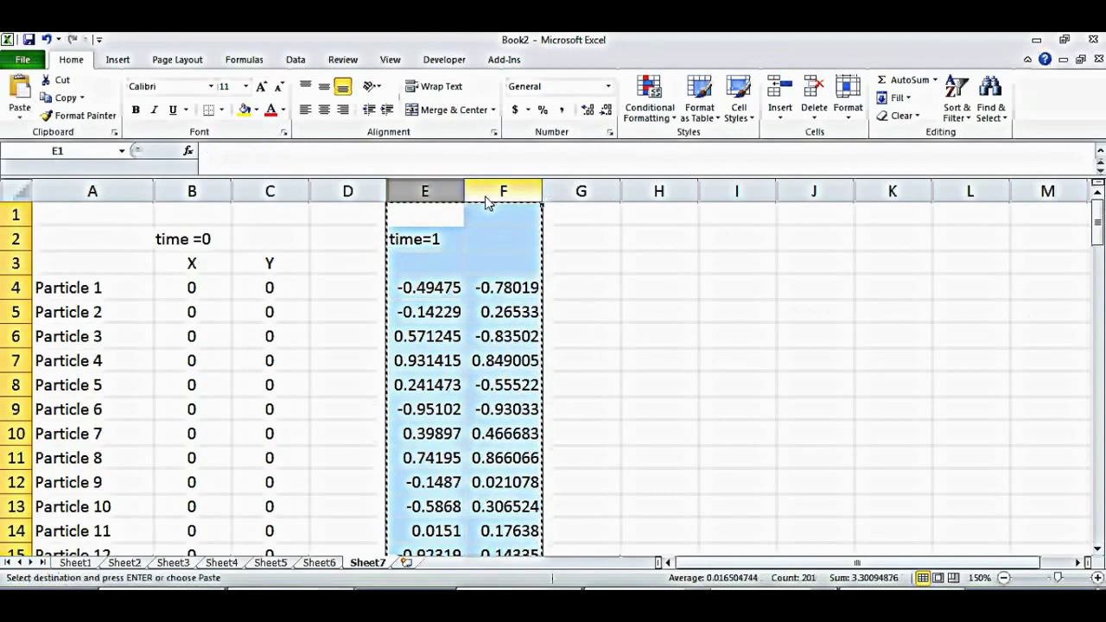
pyautogui.click(658, 194)
pyautogui.hotkey('ctrl', 'v')
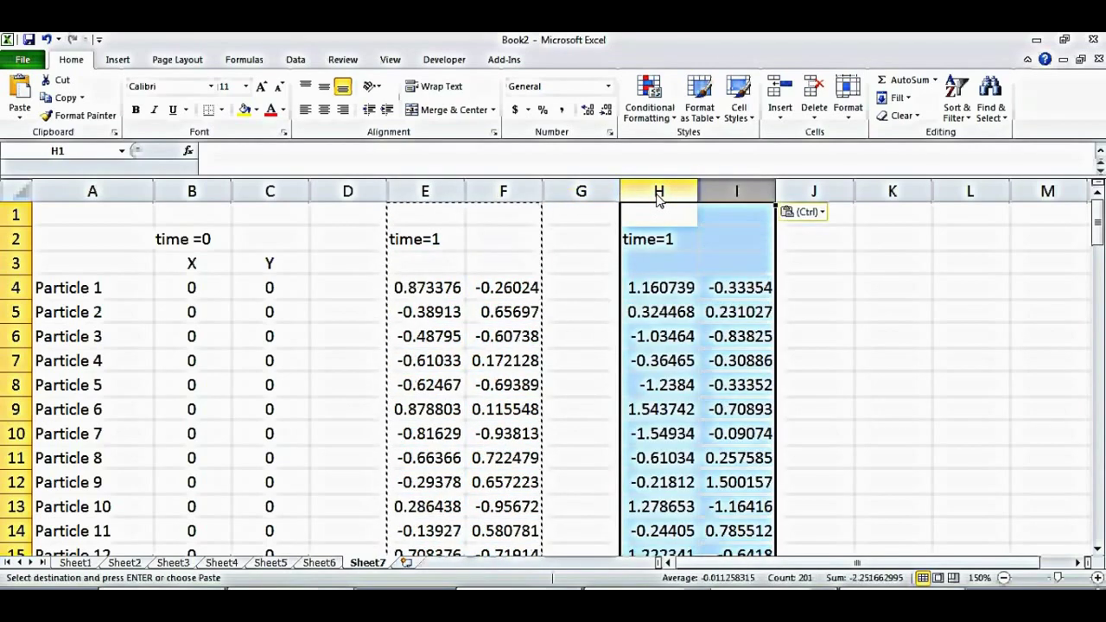
# Change the heading in H2 to time=2
pyautogui.doubleClick(679, 240)
pyautogui.press('BackSpace')
pyautogui.write('2')
pyautogui.press('Return')
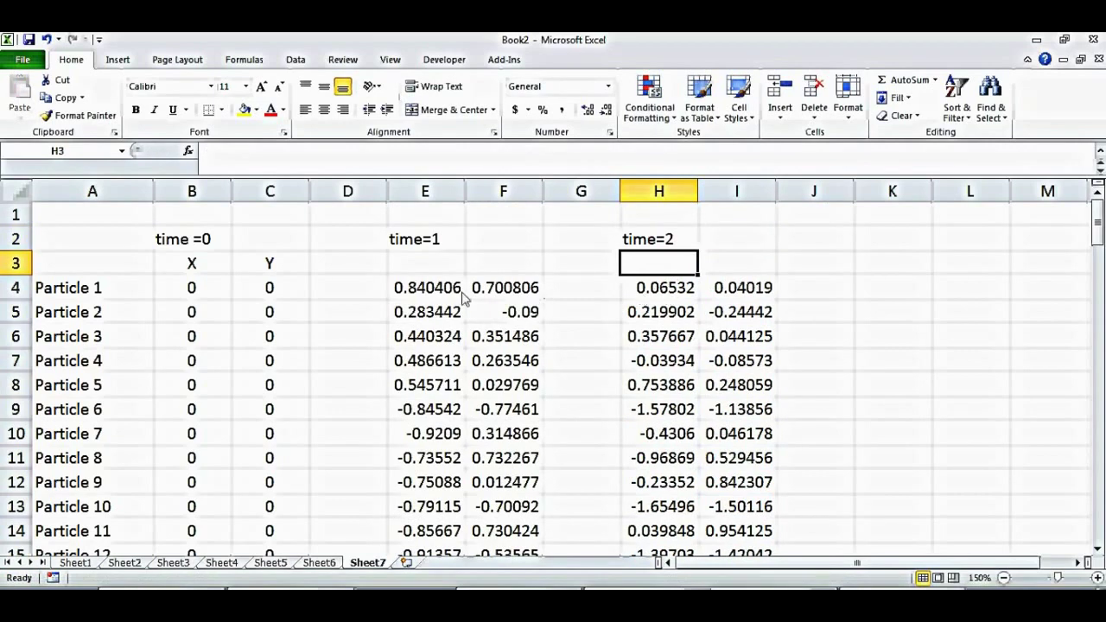
# Check how the time=1 formula in E4 and the time=2 formula in H4 reference the preceding X position
pyautogui.click(425, 289)
pyautogui.doubleClick(426, 289)
pyautogui.press('Return')
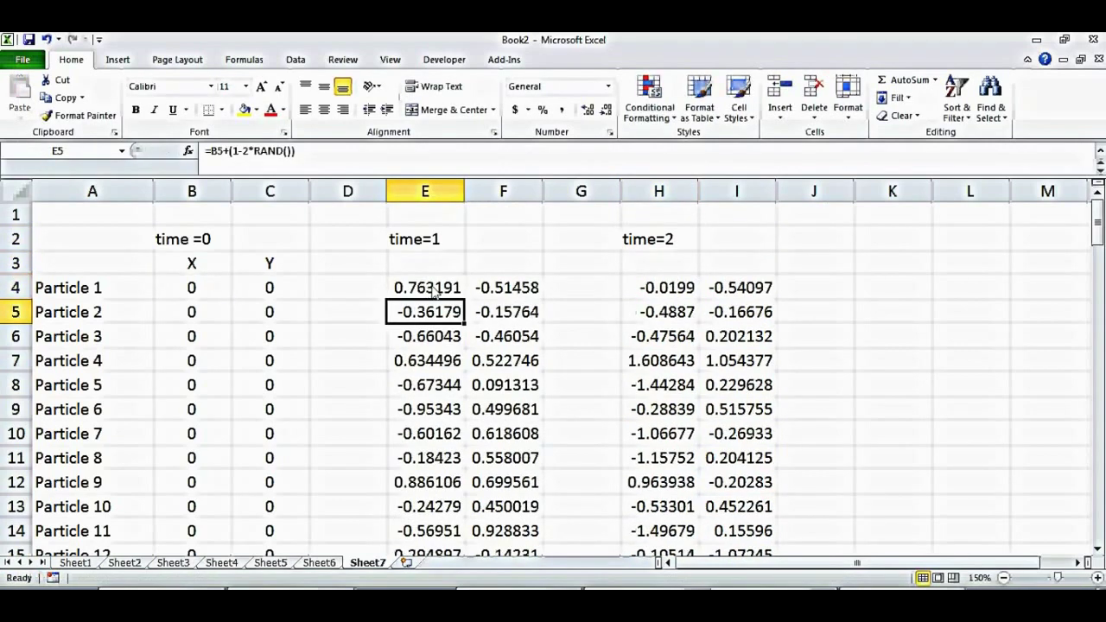
pyautogui.doubleClick(681, 290)
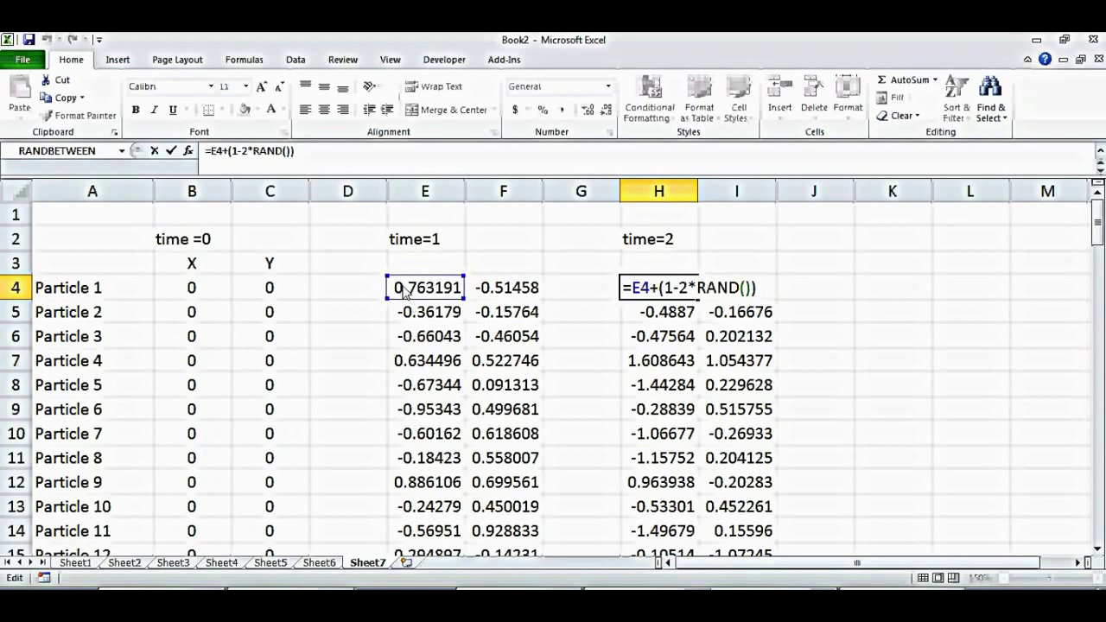
pyautogui.press('Return')
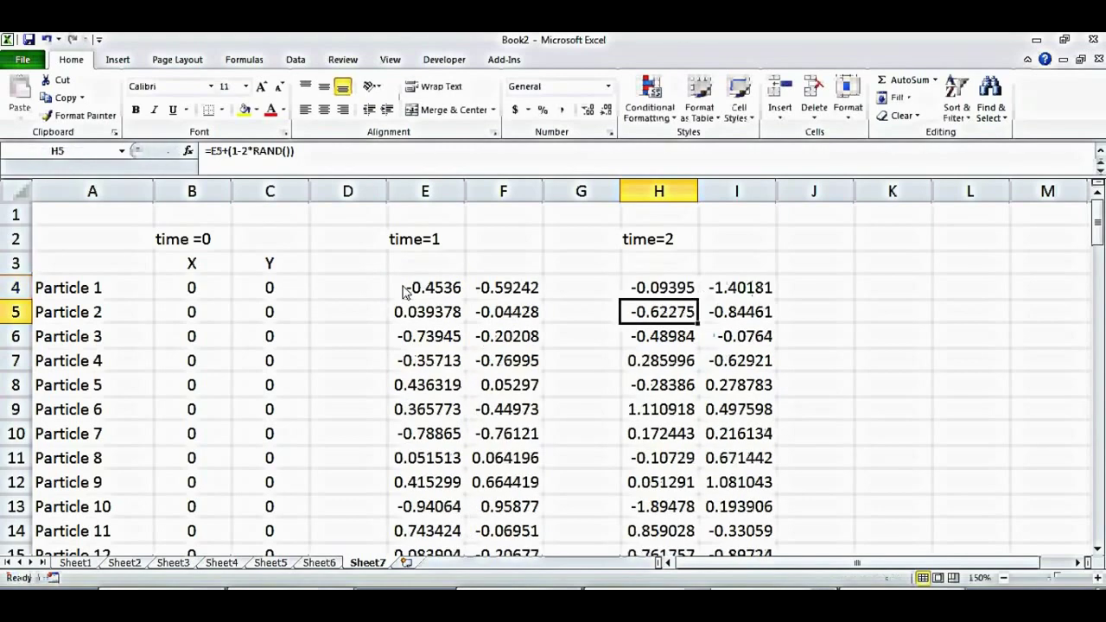
pyautogui.click(680, 295)
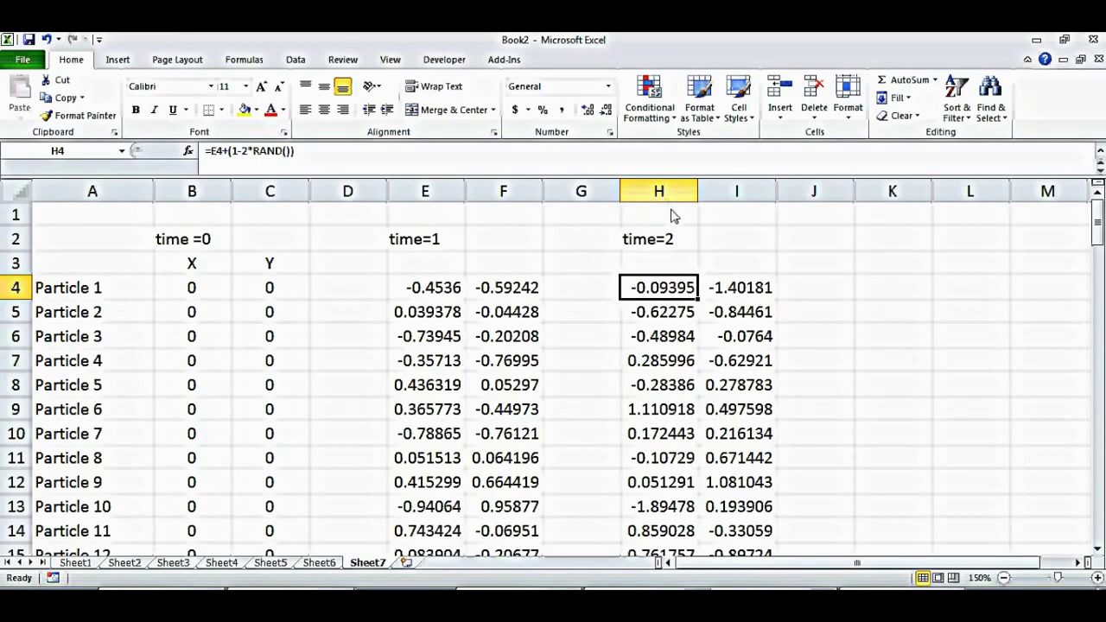
# Copy the whole time=2 columns H and I into columns K and L
pyautogui.moveTo(673, 199); pyautogui.dragTo(756, 199)
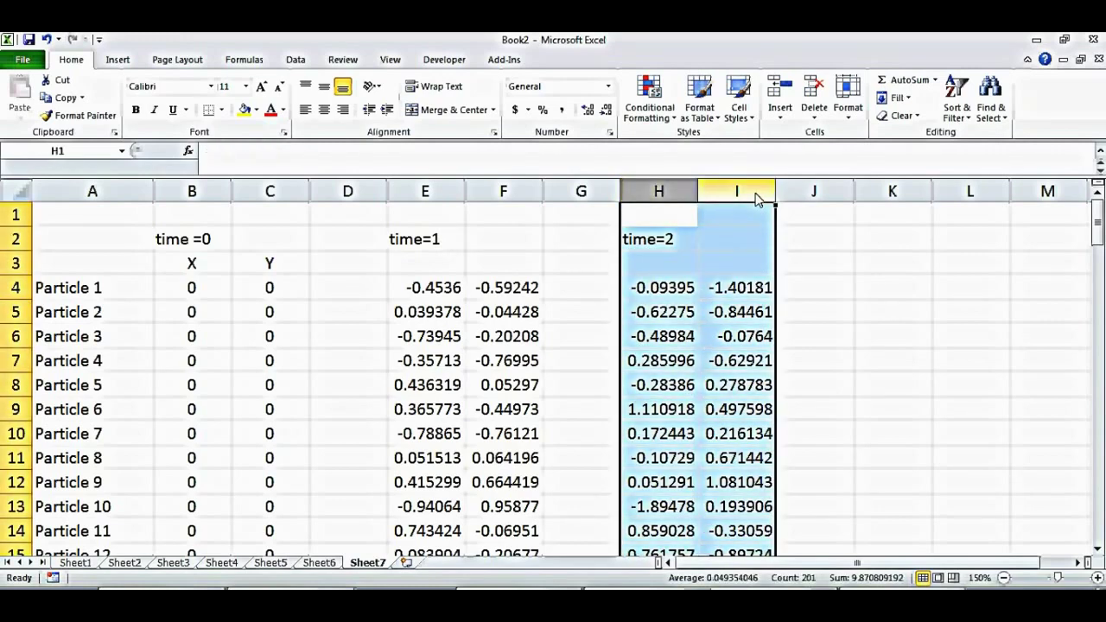
pyautogui.hotkey('ctrl', 'c')
pyautogui.click(878, 195)
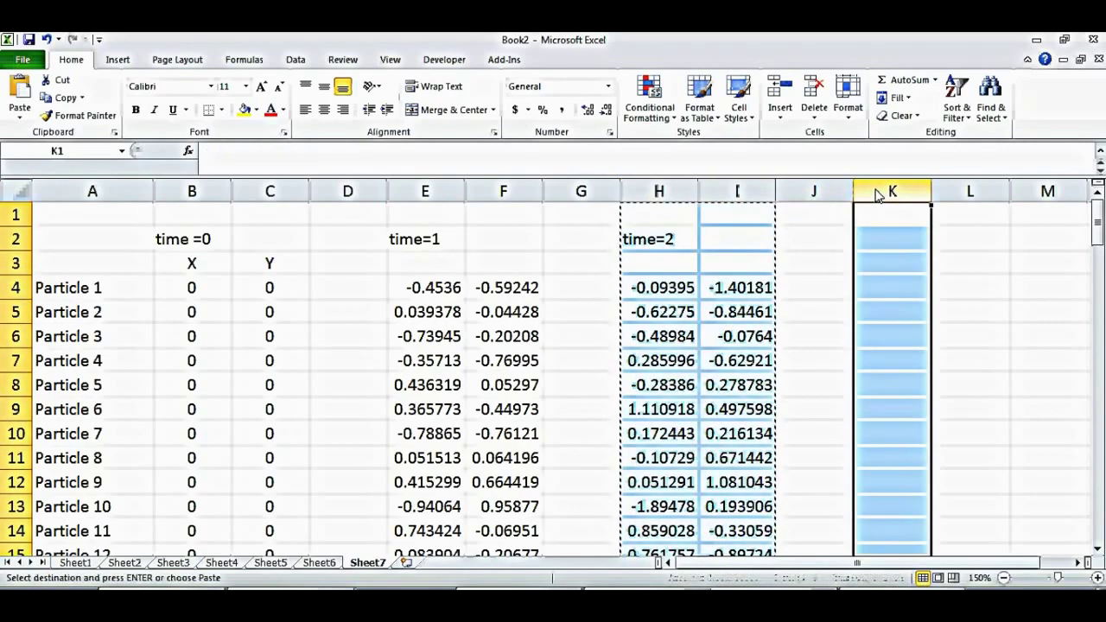
pyautogui.hotkey('ctrl', 'v')
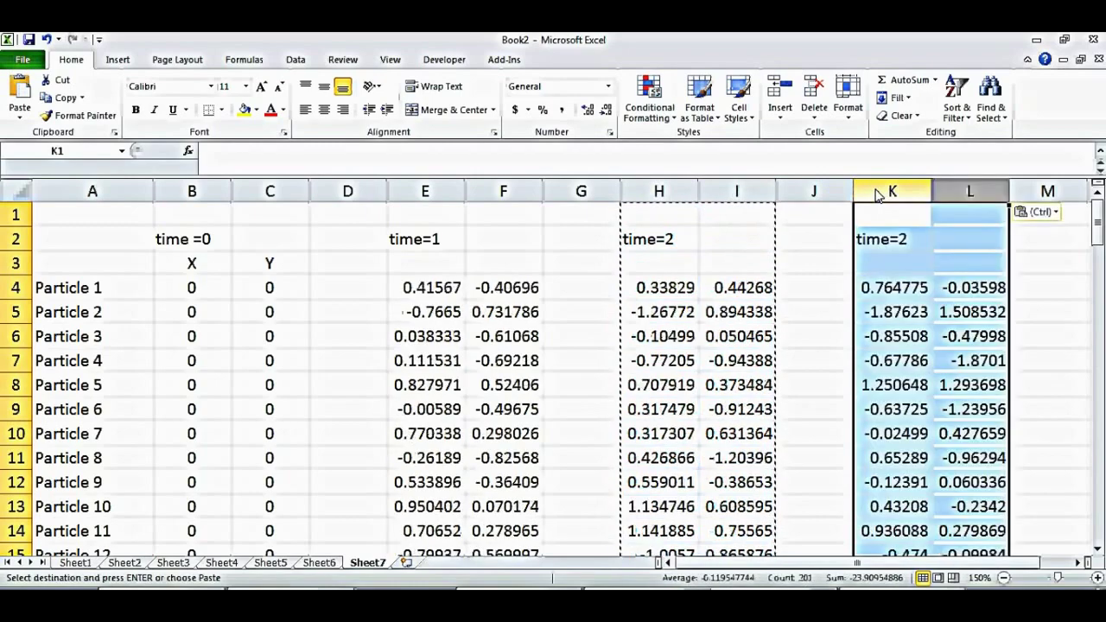
# Change the heading in K2 to time=3
pyautogui.click(1048, 297)
pyautogui.press('Right')
pyautogui.press('Right')
pyautogui.press('Right')
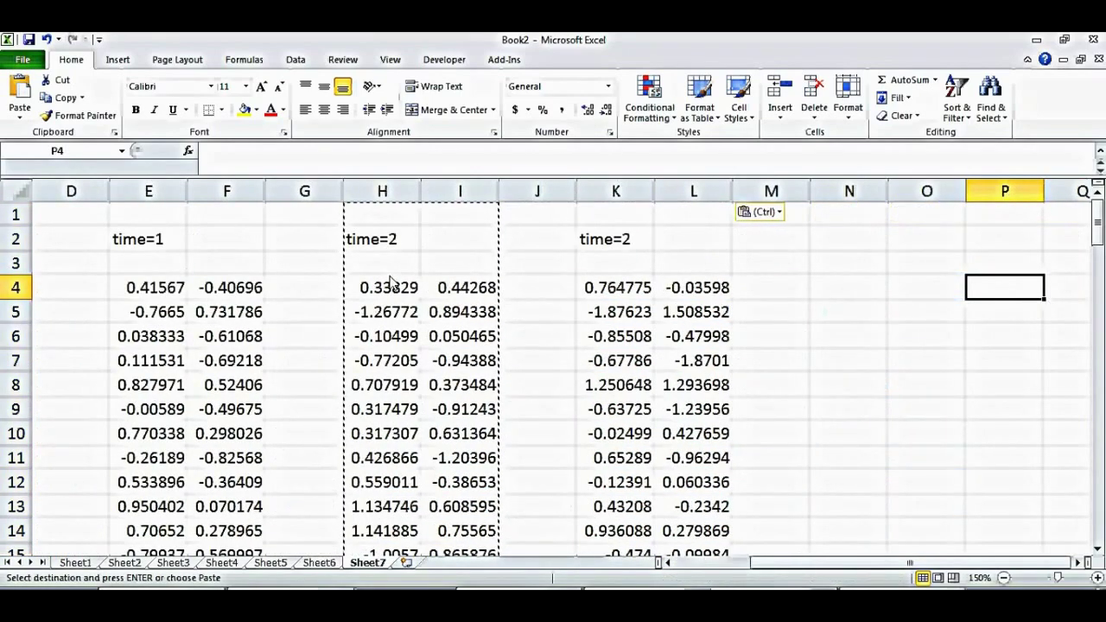
pyautogui.doubleClick(639, 240)
pyautogui.press('BackSpace')
pyautogui.write('3')
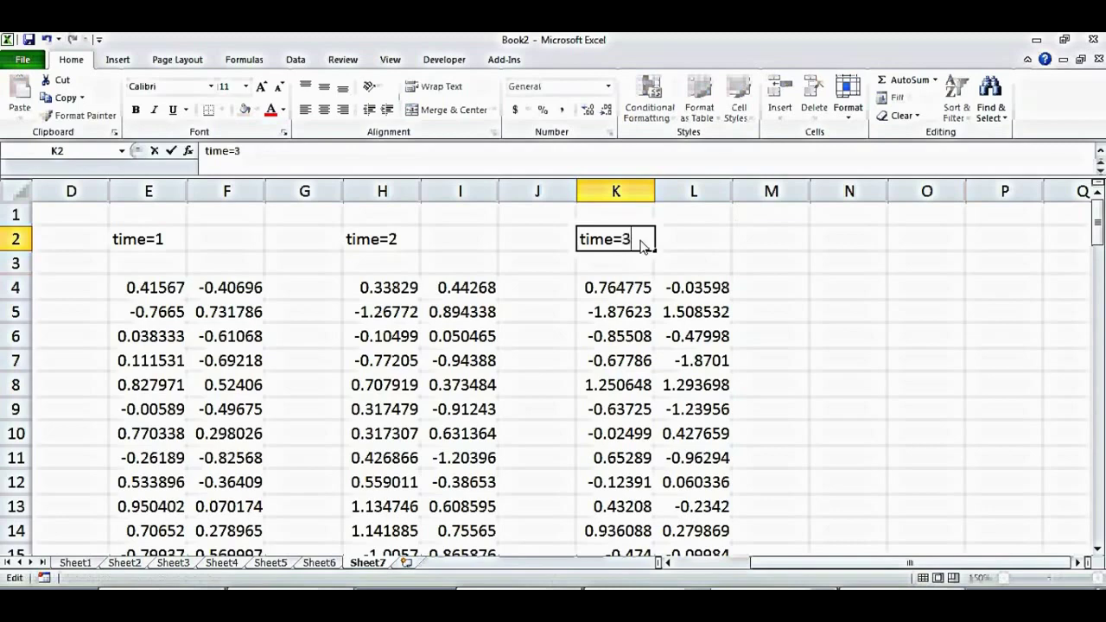
pyautogui.press('Return')
# Clear the heading in K2, and copy the whole columns K and L into columns N and O
pyautogui.click(628, 241)
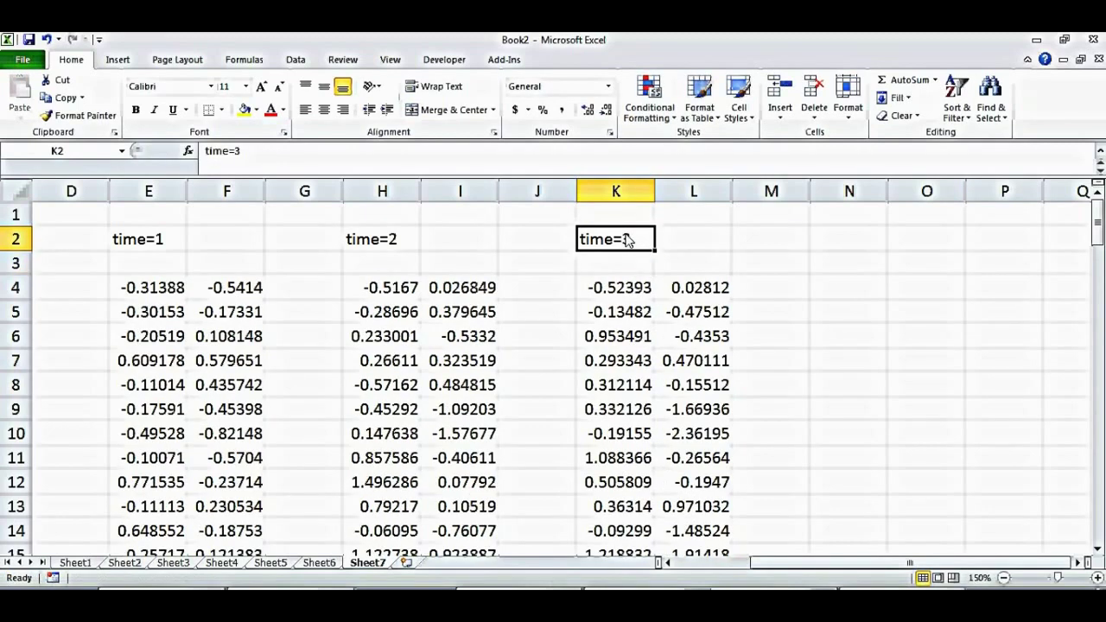
pyautogui.press('Delete')
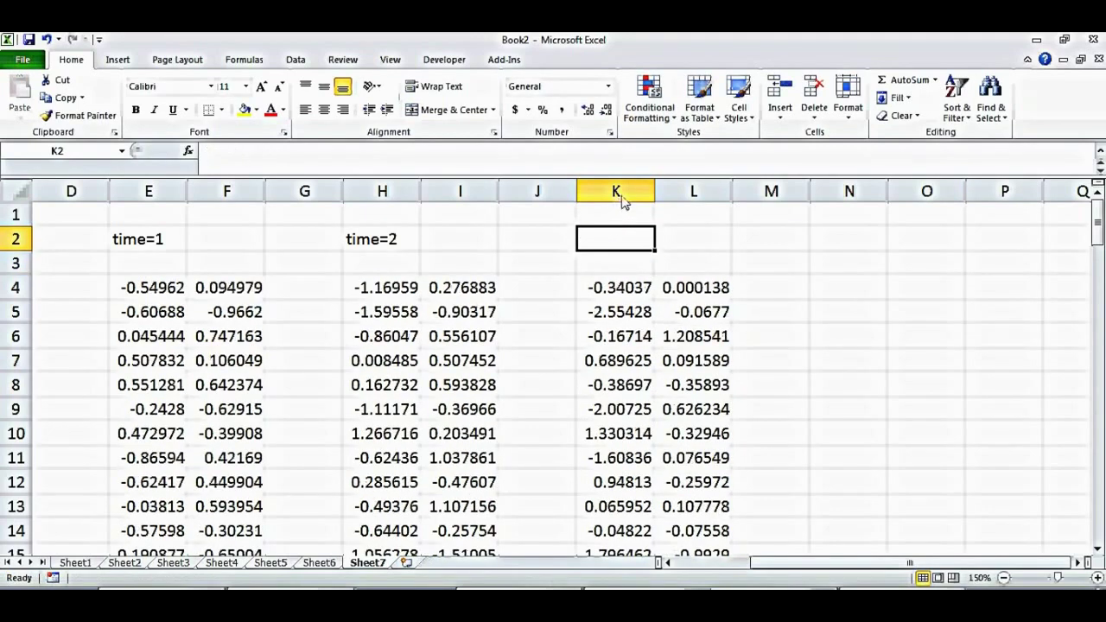
pyautogui.moveTo(619, 204); pyautogui.dragTo(718, 210)
pyautogui.hotkey('ctrl', 'c')
pyautogui.press('Right')
pyautogui.press('Right')
pyautogui.press('Right')
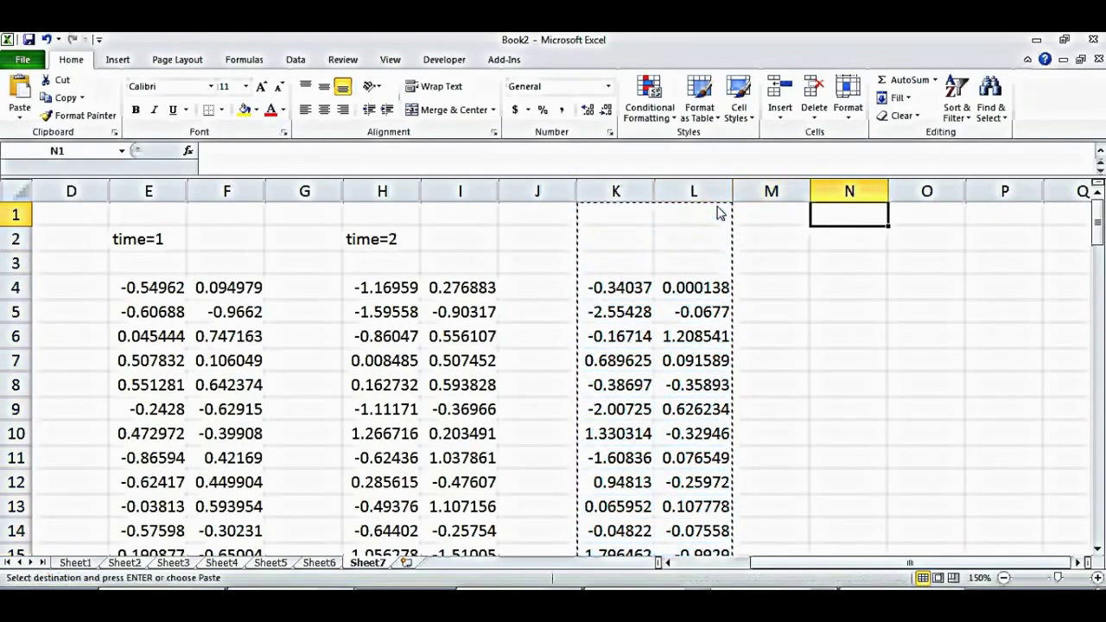
pyautogui.hotkey('ctrl', 'v')
# Paste the copied K and L columns into columns Q and R as another time step
pyautogui.press('Right')
pyautogui.press('Right')
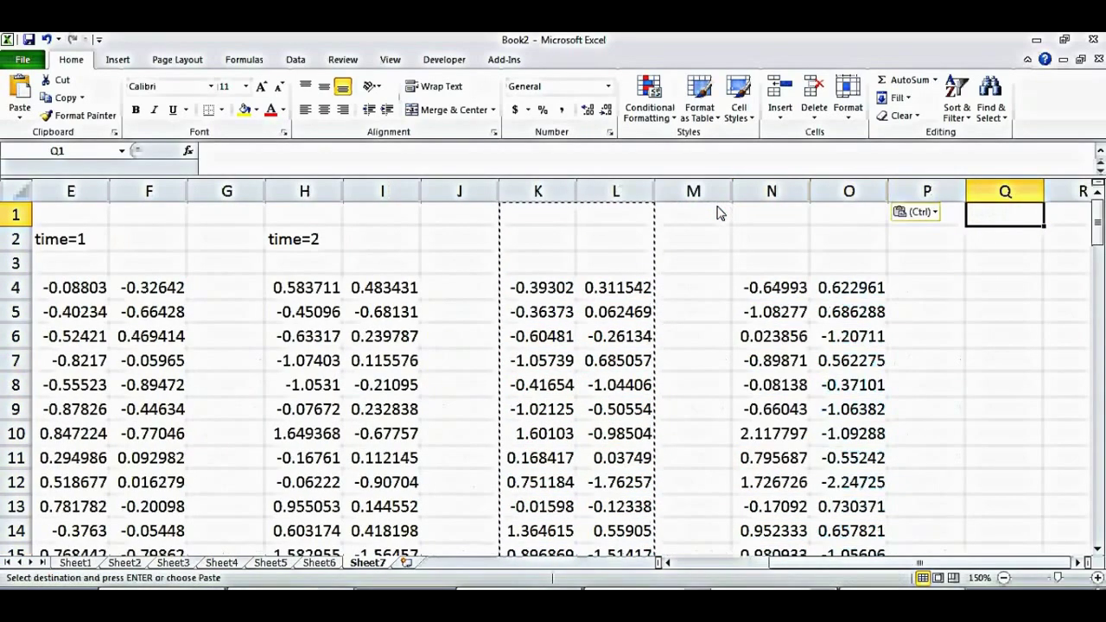
pyautogui.hotkey('ctrl', 'space')
pyautogui.hotkey('ctrl', 'Right')
pyautogui.press('Left')
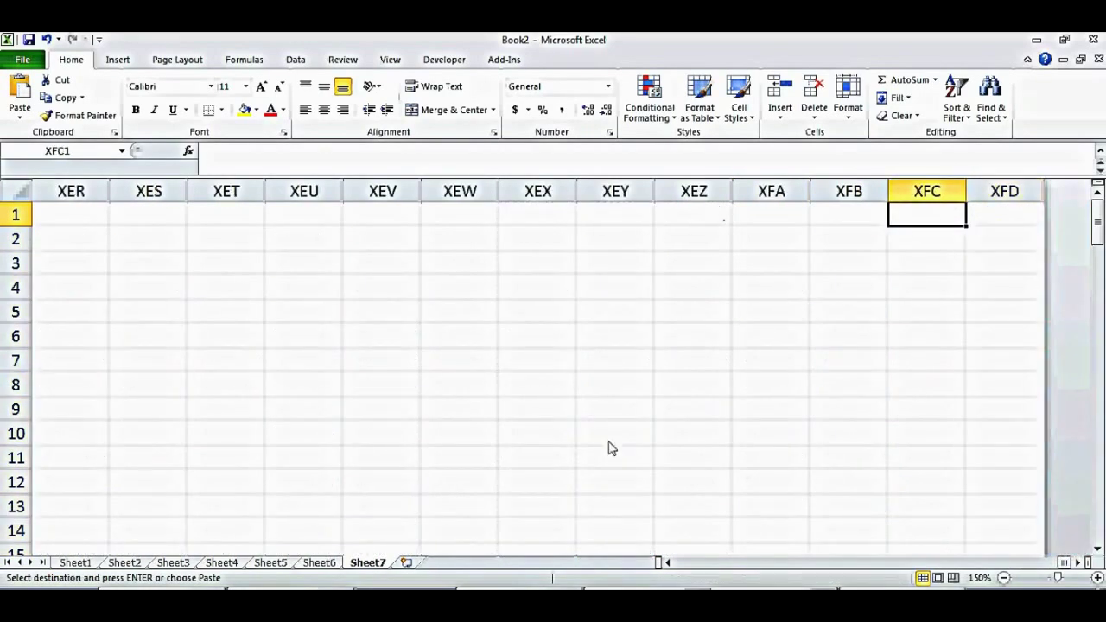
# Add two more time steps by pasting the copied columns into T and U, and into W and X
pyautogui.moveTo(1065, 564); pyautogui.dragTo(683, 565)
pyautogui.click(903, 409)
pyautogui.press('Right')
pyautogui.press('Right')
pyautogui.press('Right')
pyautogui.press('Right')
pyautogui.press('Right')
pyautogui.press('Right')
pyautogui.press('Right')
pyautogui.press('Right')
pyautogui.press('Right')
pyautogui.press('Right')
pyautogui.press('Right')
pyautogui.press('Right')
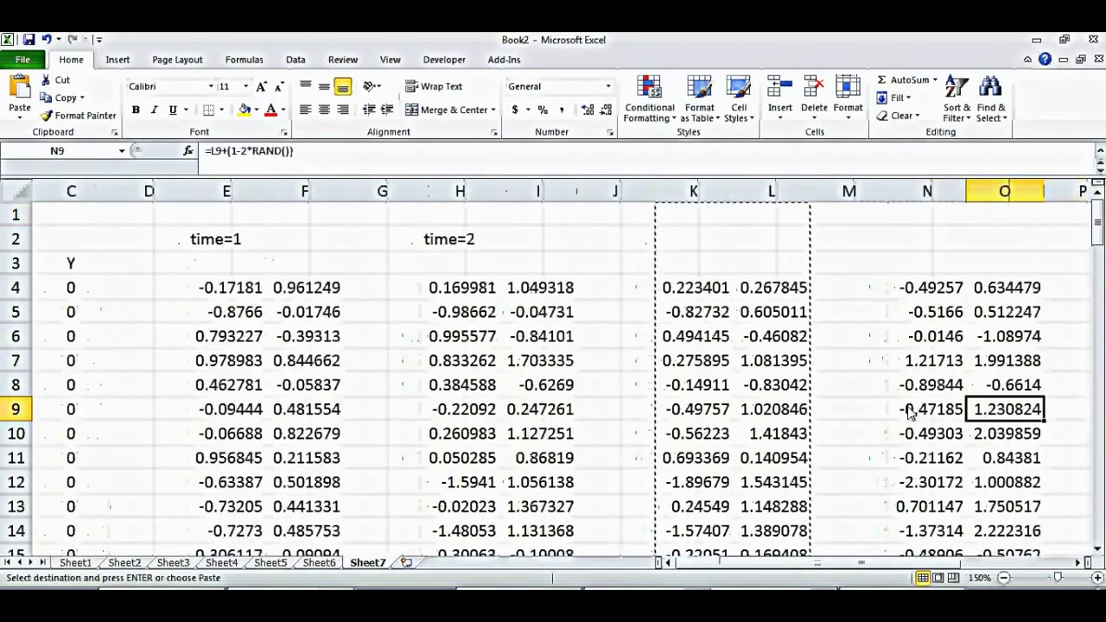
pyautogui.press('Right')
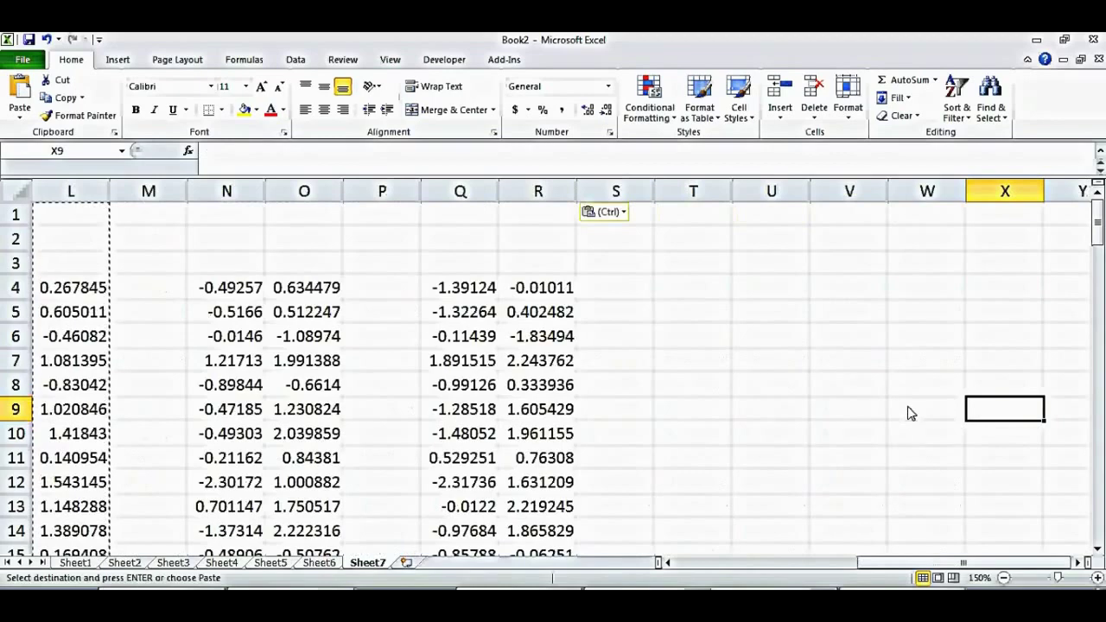
pyautogui.click(717, 195)
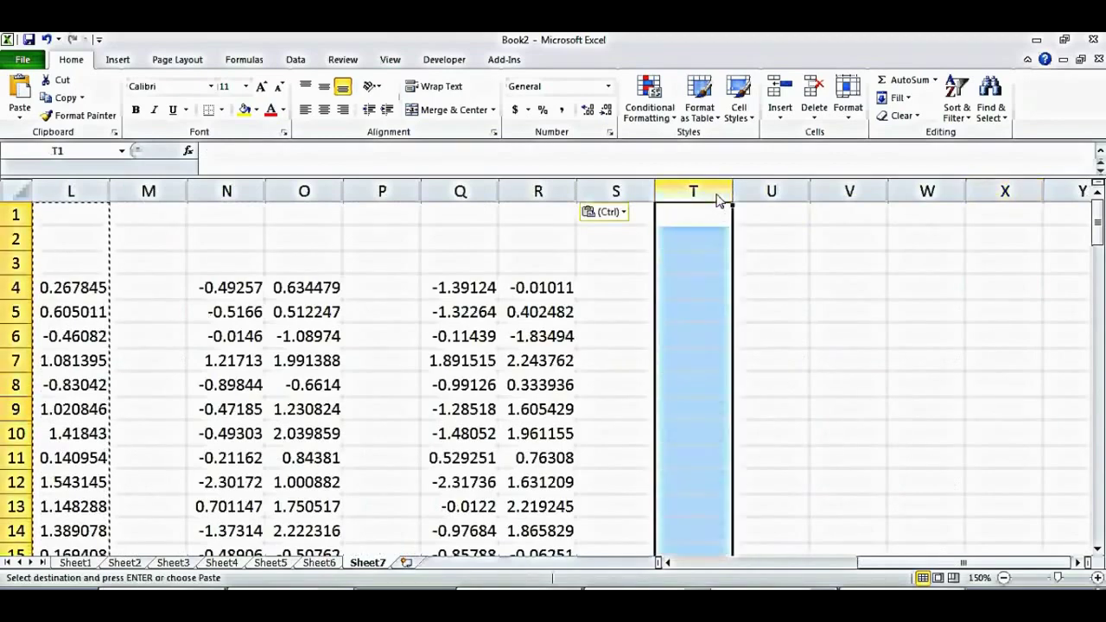
pyautogui.hotkey('ctrl', 'v')
pyautogui.click(924, 199)
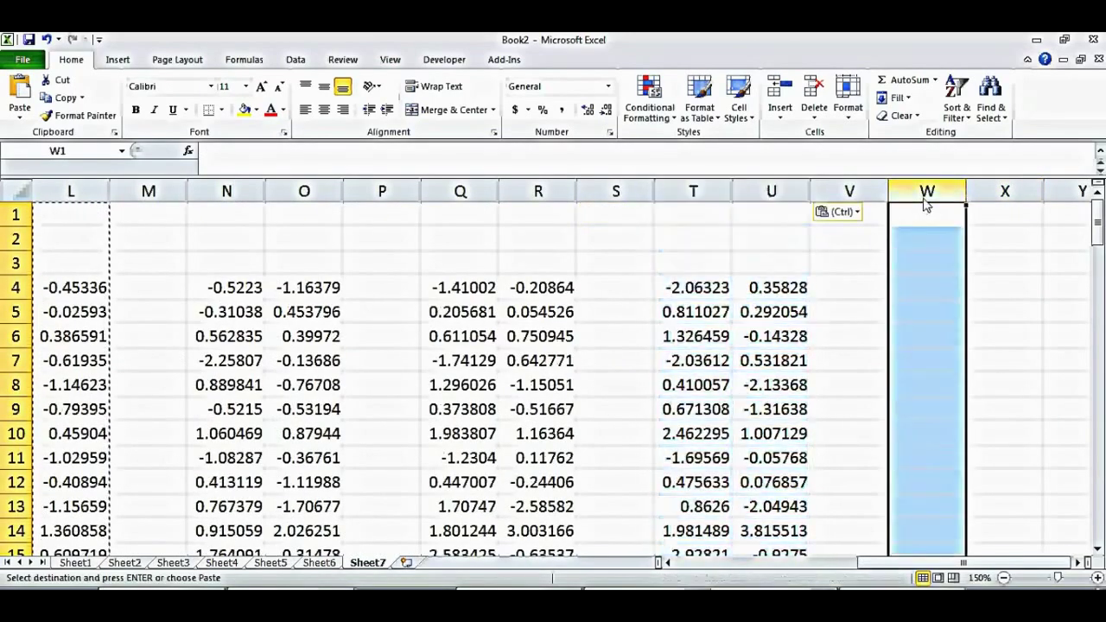
pyautogui.hotkey('ctrl', 'v')
# Continue the walk by pasting the copied columns into Z and AA, and into AC and AD
pyautogui.click(861, 340)
pyautogui.press('Right')
pyautogui.press('Right')
pyautogui.press('Right')
pyautogui.press('Right')
pyautogui.press('Right')
pyautogui.press('Right')
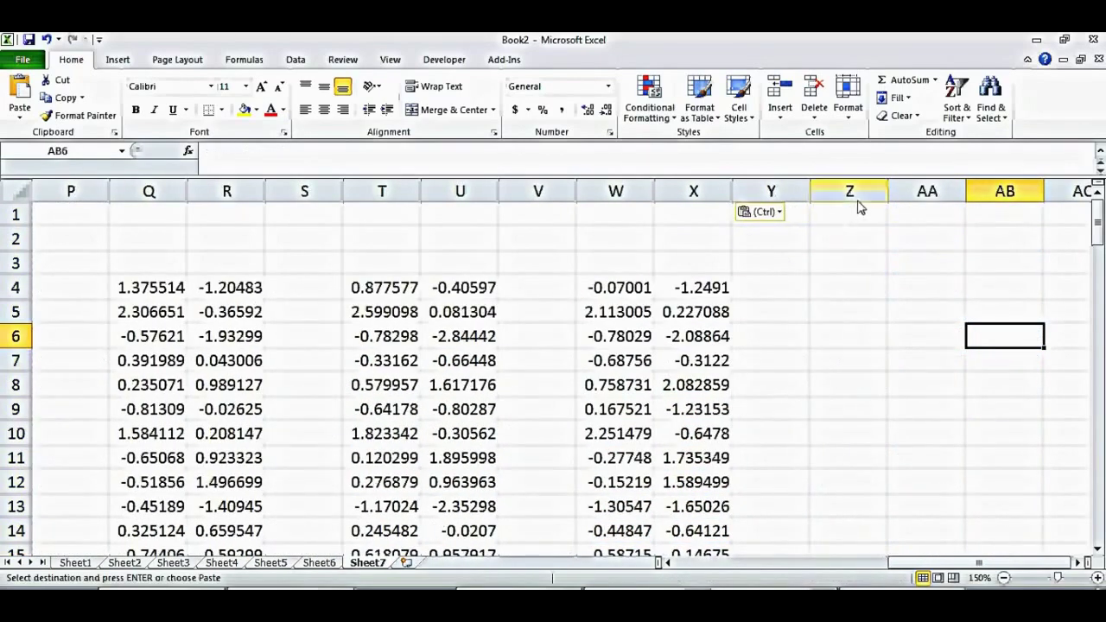
pyautogui.click(851, 192)
pyautogui.hotkey('ctrl', 'v')
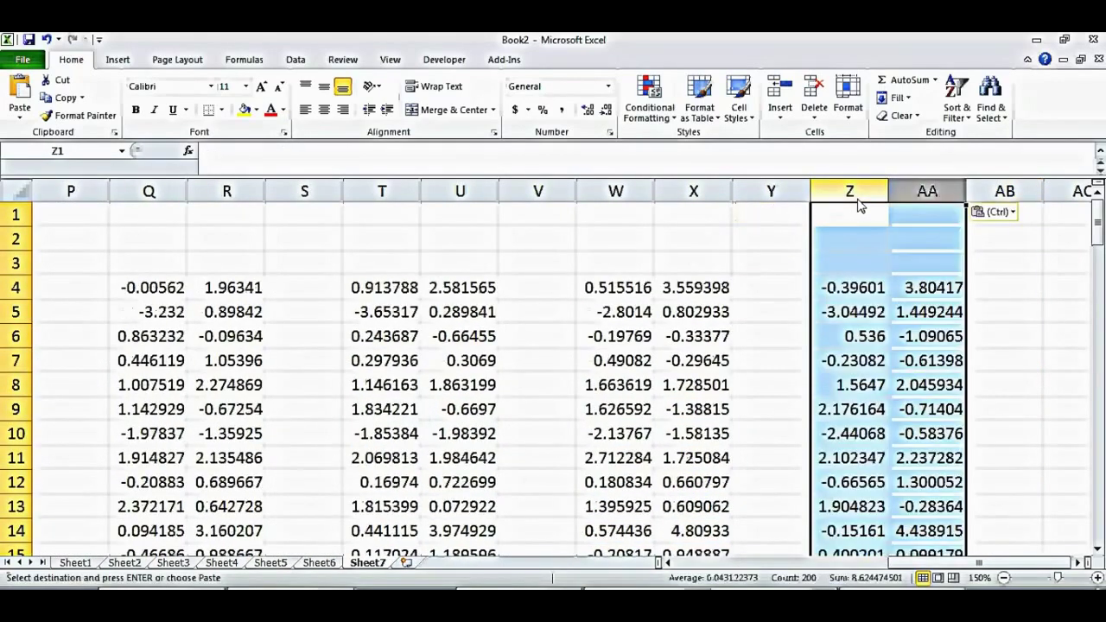
pyautogui.click(1077, 192)
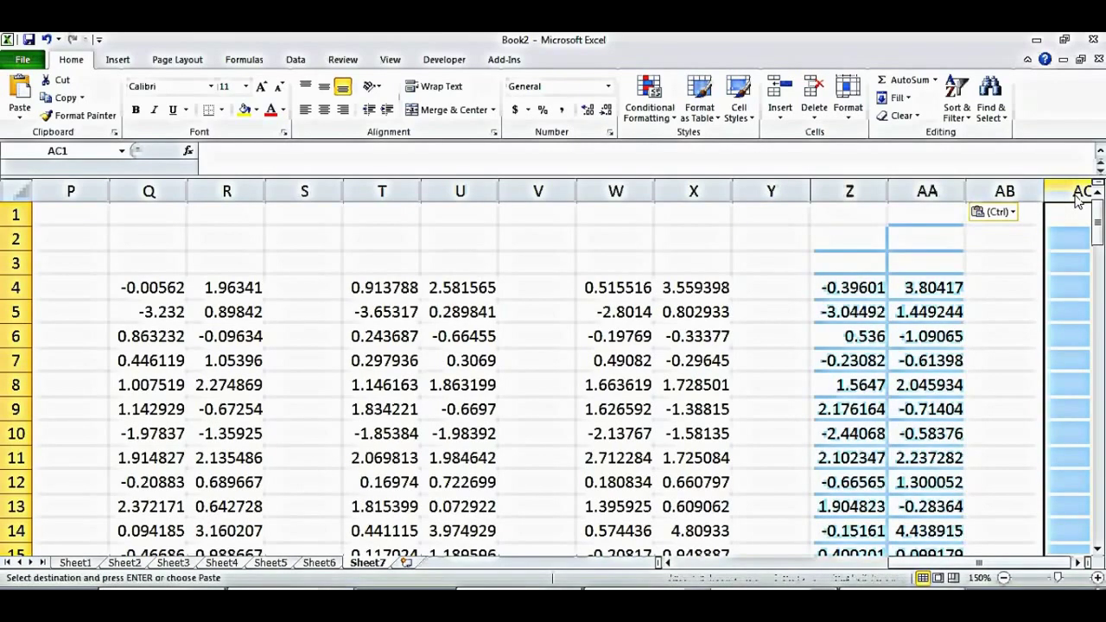
pyautogui.hotkey('ctrl', 'v')
# Paste the copied columns into AF and AG, and into AI and AJ, for the last time steps
pyautogui.click(776, 193)
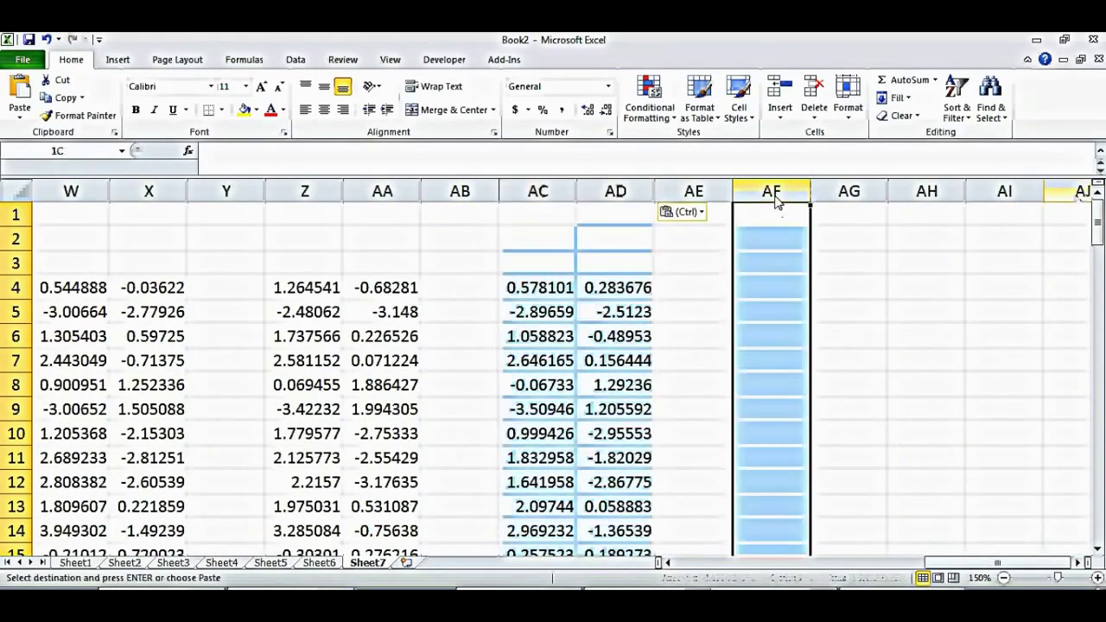
pyautogui.hotkey('ctrl', 'v')
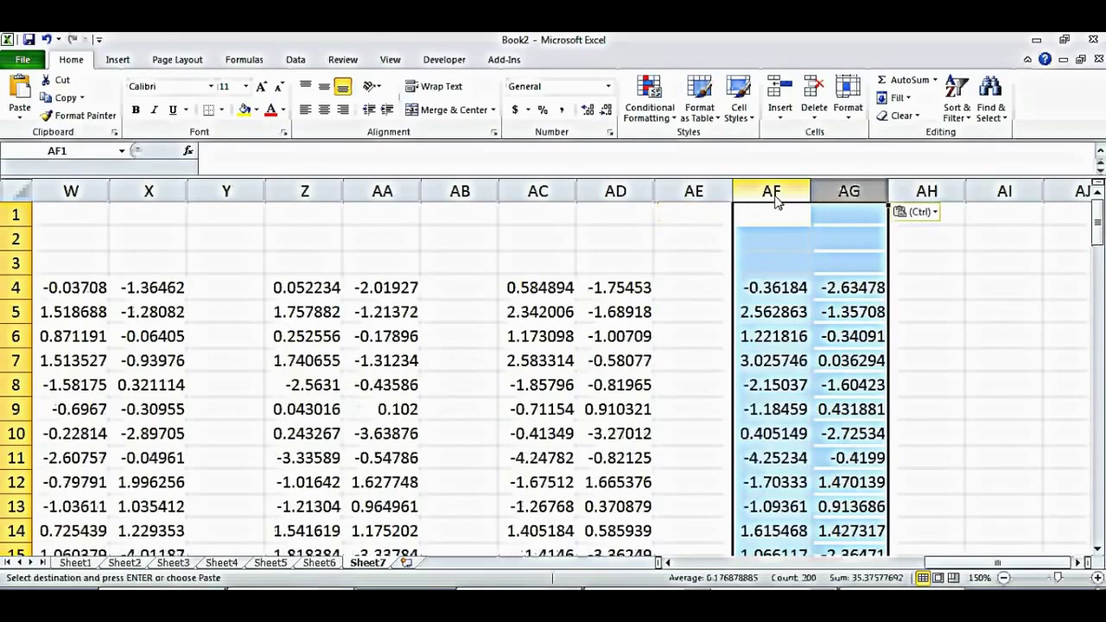
pyautogui.click(990, 197)
pyautogui.hotkey('ctrl', 'v')
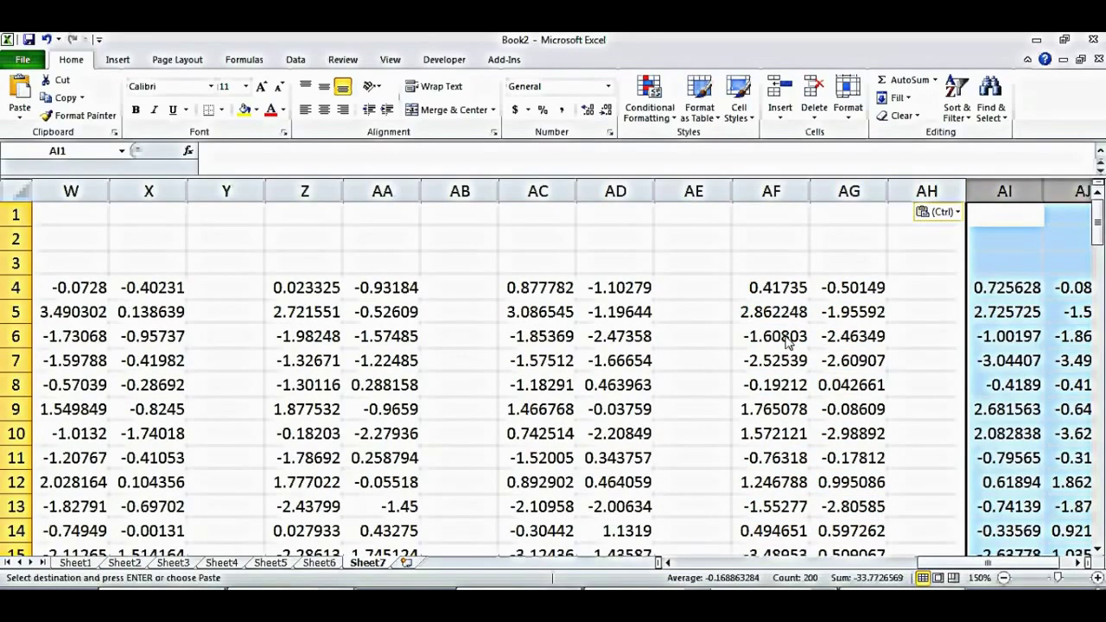
# Look over the particle positions across all time steps, from the time=0 columns to the last pasted ones
pyautogui.press('Left')
pyautogui.press('Left')
pyautogui.press('Left')
pyautogui.press('Left')
pyautogui.press('Left')
pyautogui.press('Left')
pyautogui.press('Left')
pyautogui.press('Left')
pyautogui.press('Left')
pyautogui.press('Left')
pyautogui.press('Left')
pyautogui.press('Left')
pyautogui.press('Left')
pyautogui.press('Left')
pyautogui.press('Left')
pyautogui.press('Left')
pyautogui.press('Left')
pyautogui.press('Left')
pyautogui.press('Left')
pyautogui.press('Left')
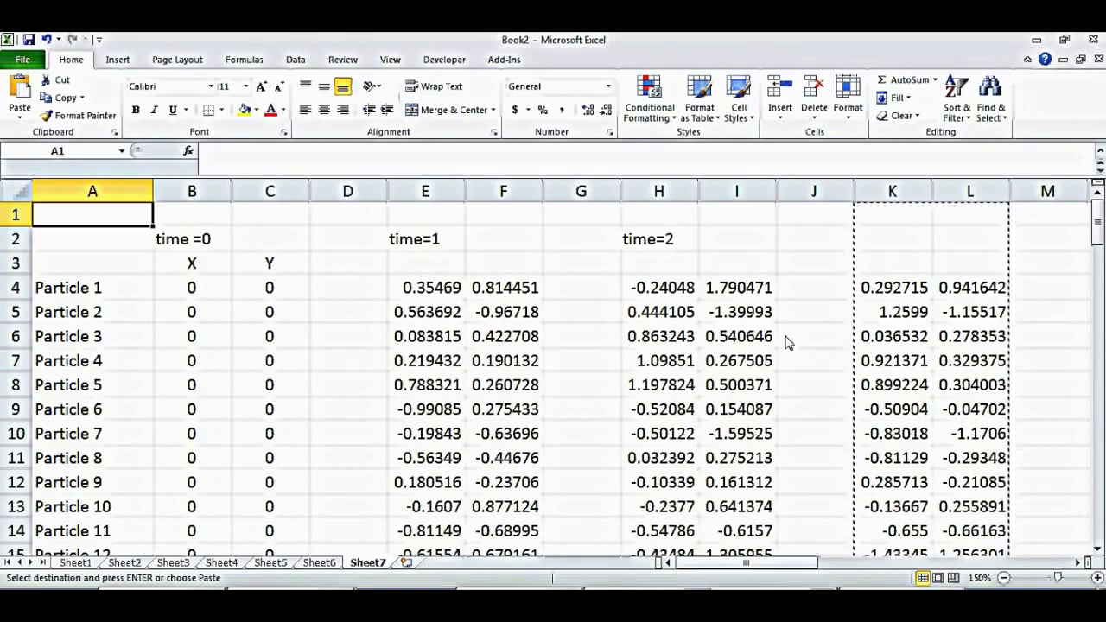
pyautogui.press('Right')
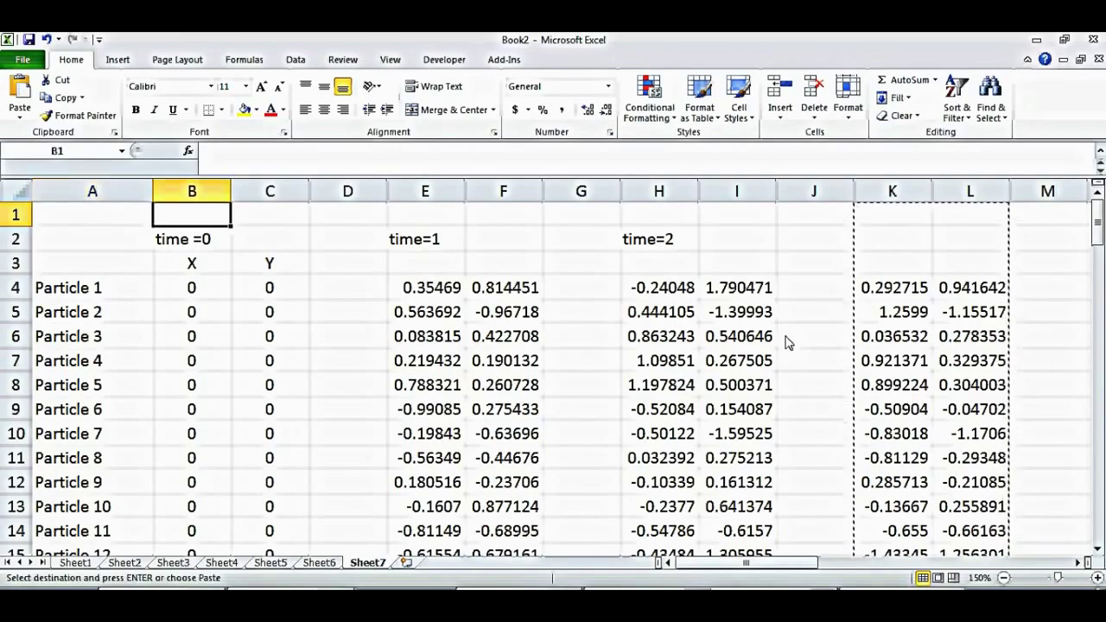
pyautogui.press('Right')
pyautogui.press('Right')
pyautogui.press('Right')
pyautogui.press('Right')
pyautogui.press('Right')
pyautogui.press('Right')
pyautogui.press('Right')
pyautogui.press('Right')
pyautogui.press('Right')
pyautogui.press('Right')
pyautogui.press('Right')
pyautogui.press('Right')
pyautogui.press('Right')
pyautogui.press('Right')
pyautogui.press('Right')
pyautogui.press('Right')
pyautogui.press('Right')
pyautogui.press('Right')
pyautogui.press('Right')
pyautogui.press('Right')
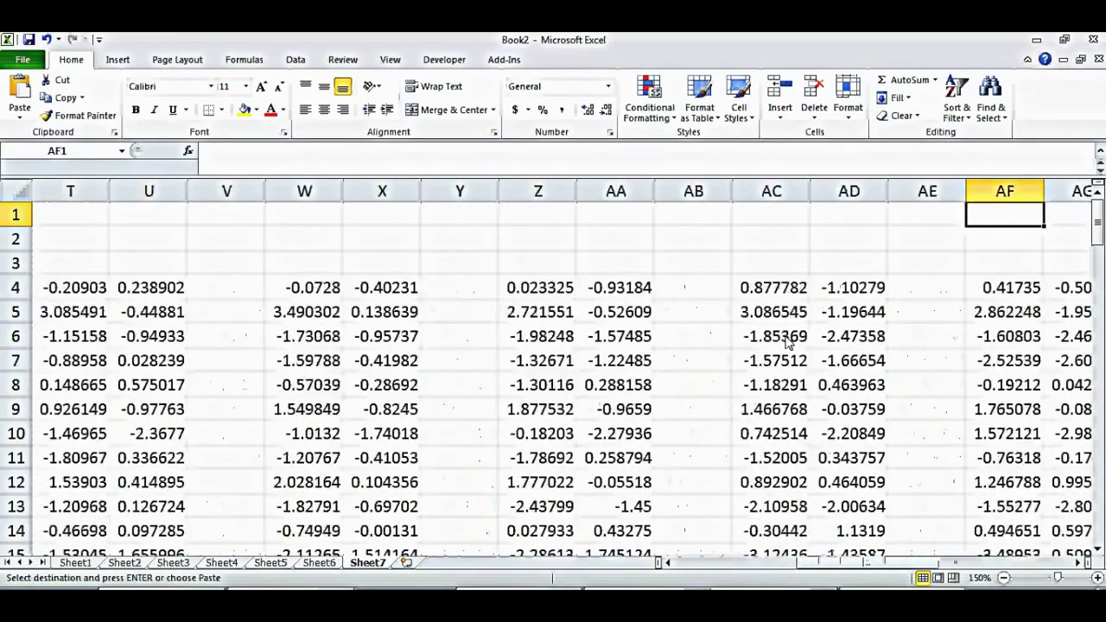
pyautogui.press('Right')
pyautogui.press('Left')
pyautogui.press('Left')
pyautogui.press('Left')
pyautogui.press('Left')
pyautogui.press('Left')
pyautogui.press('Left')
pyautogui.press('Left')
pyautogui.press('Left')
pyautogui.press('Left')
pyautogui.press('Left')
pyautogui.press('Left')
pyautogui.press('Left')
pyautogui.press('Left')
pyautogui.press('Left')
pyautogui.press('Left')
pyautogui.press('Left')
pyautogui.press('Left')
pyautogui.press('Left')
pyautogui.press('Left')
pyautogui.press('Left')
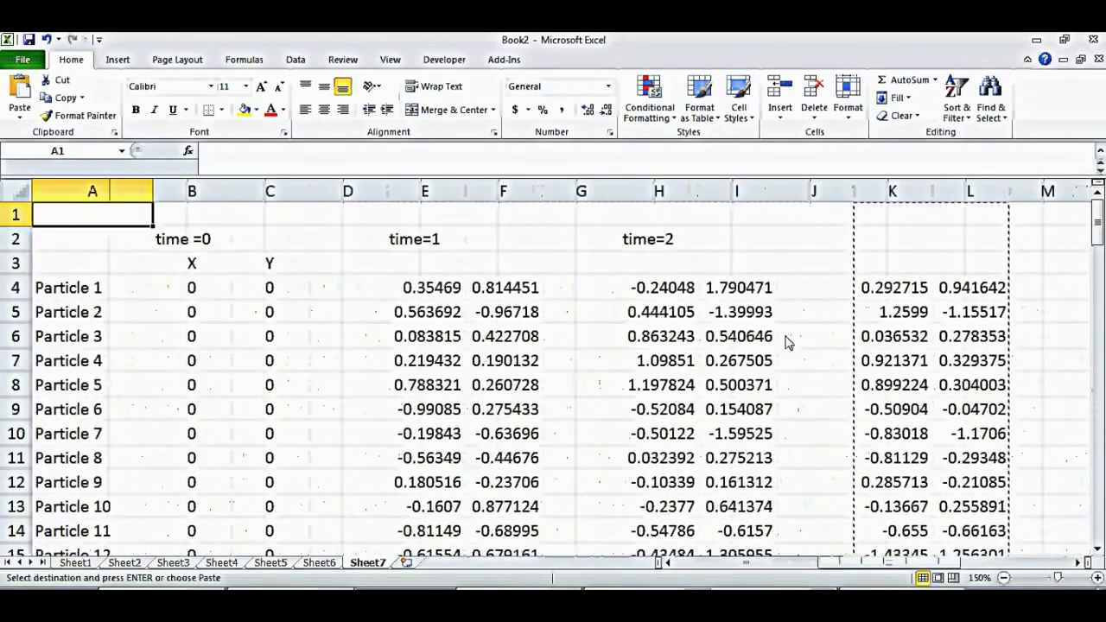
# Insert a markers-only scatter chart of the time=0 X and Y positions in columns B and C
pyautogui.moveTo(190, 202); pyautogui.dragTo(259, 210)
pyautogui.click(118, 60)
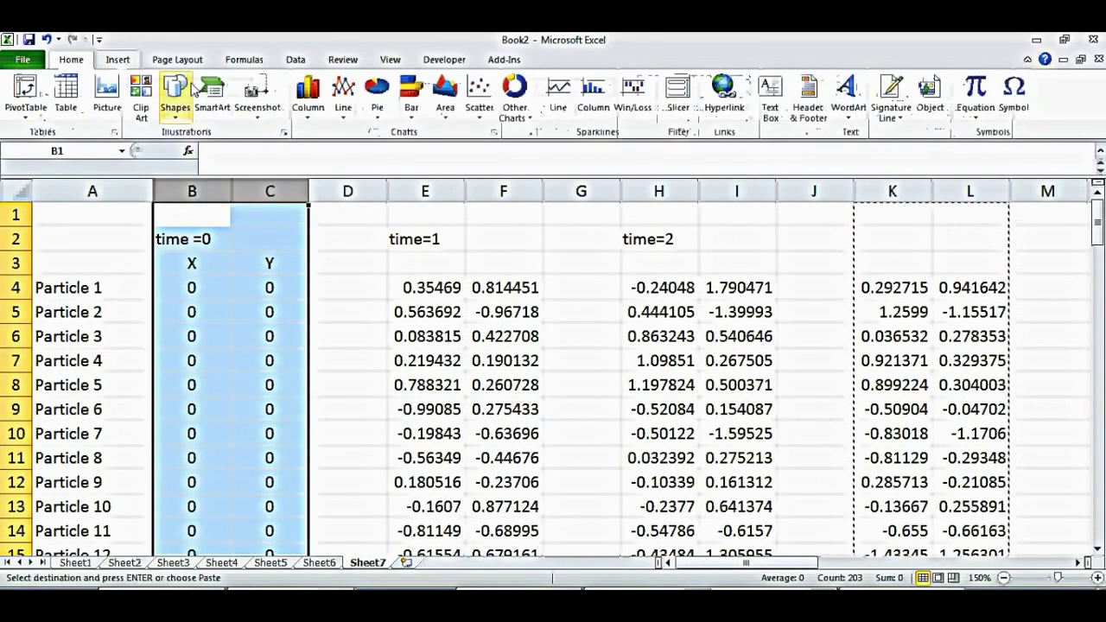
pyautogui.click(480, 90)
pyautogui.click(487, 161)
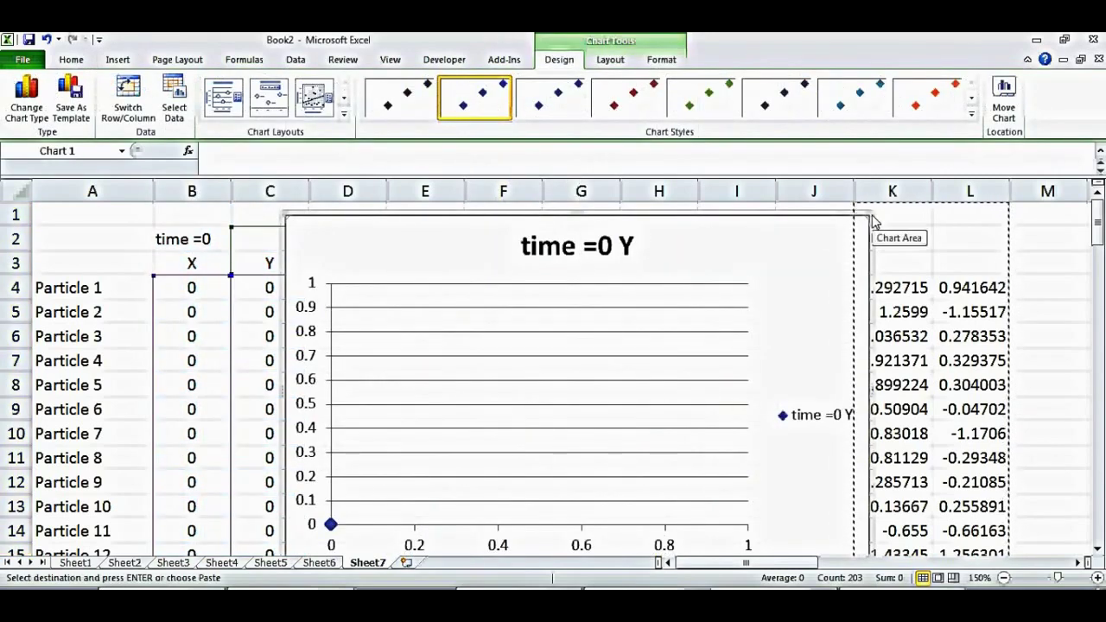
# Shrink the time=0 chart to a small plot over columns B to E, and delete its title and legend
pyautogui.moveTo(872, 223); pyautogui.dragTo(372, 255)
pyautogui.click(330, 276)
pyautogui.press('Delete')
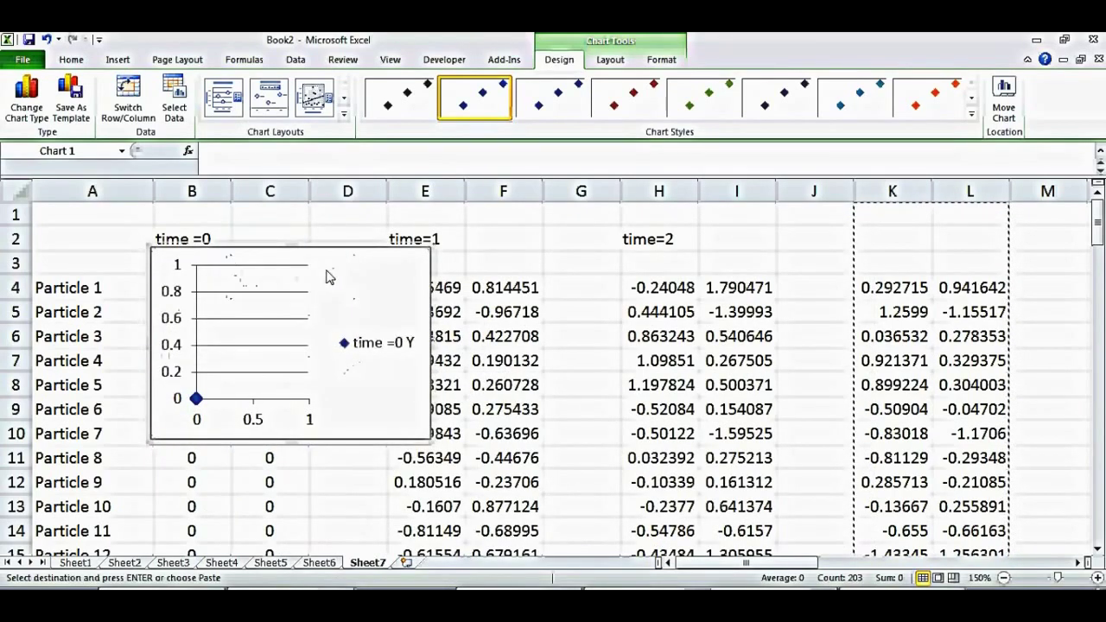
pyautogui.click(384, 354)
pyautogui.press('Delete')
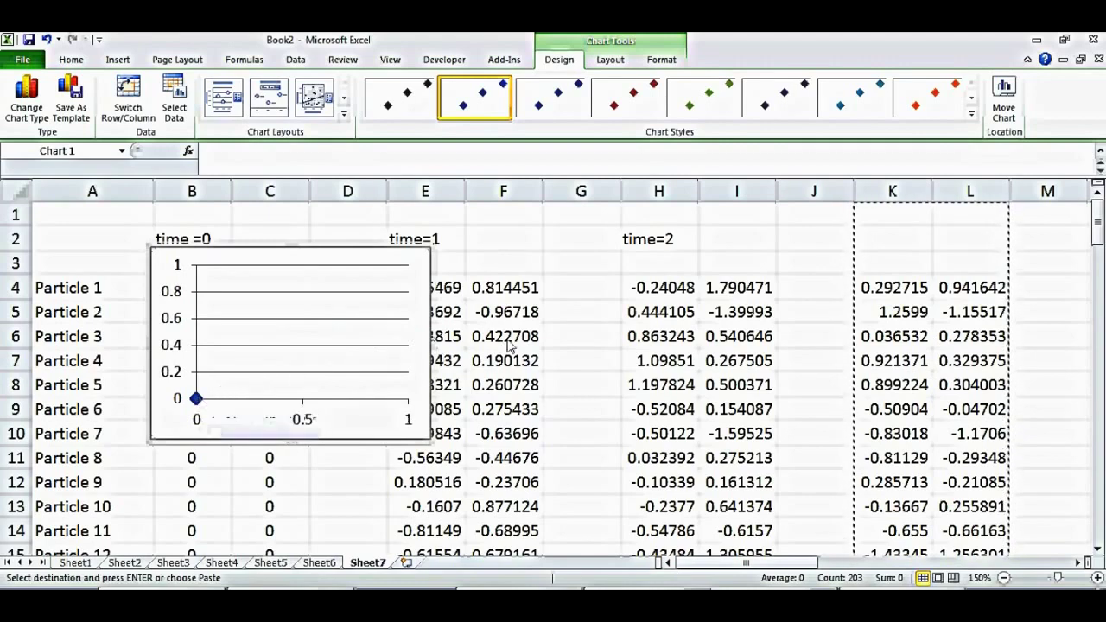
# Insert a markers-only scatter chart of the particle positions in columns K and L
pyautogui.moveTo(895, 197); pyautogui.dragTo(956, 195)
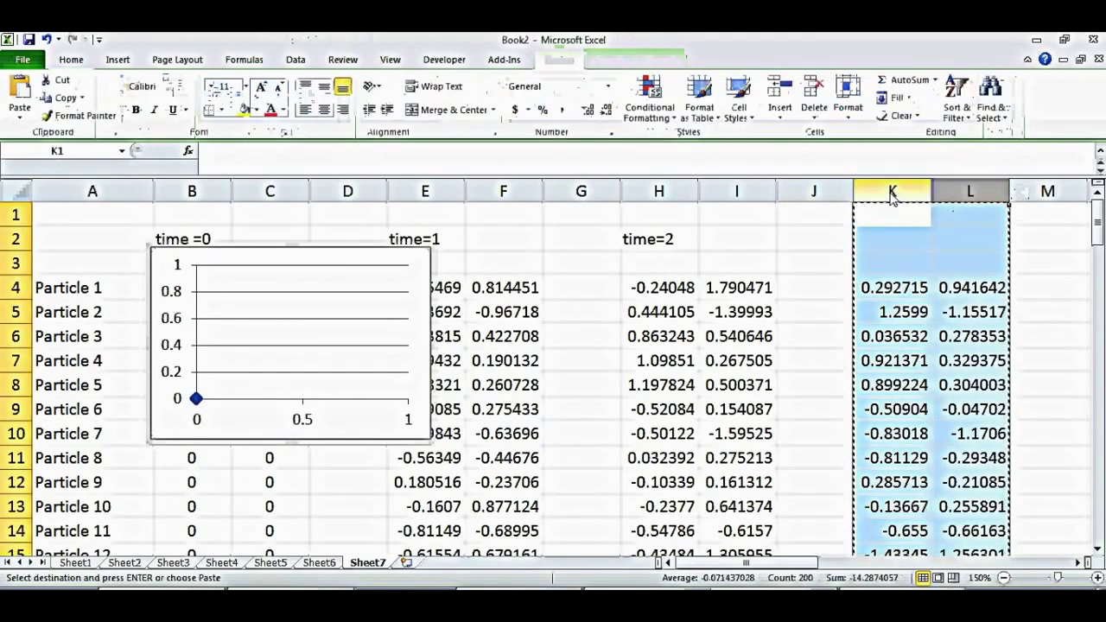
pyautogui.click(118, 59)
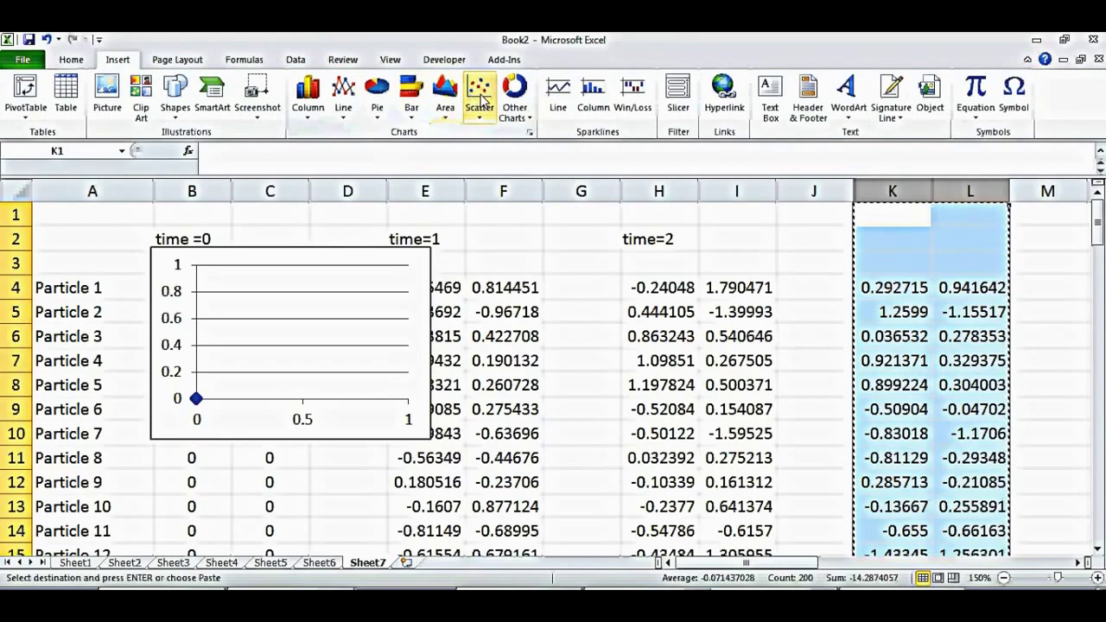
pyautogui.click(480, 96)
pyautogui.click(486, 163)
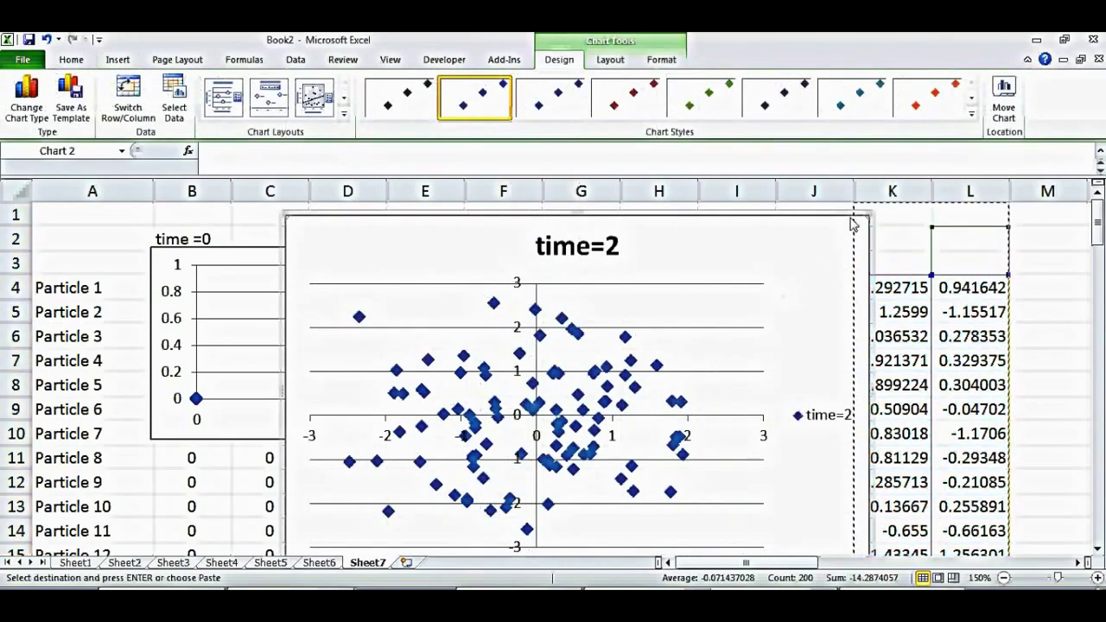
# Shrink the chart of columns K and L to a small plot beside the time=0 chart, and delete its title
pyautogui.moveTo(871, 217); pyautogui.dragTo(586, 253)
pyautogui.click(578, 273)
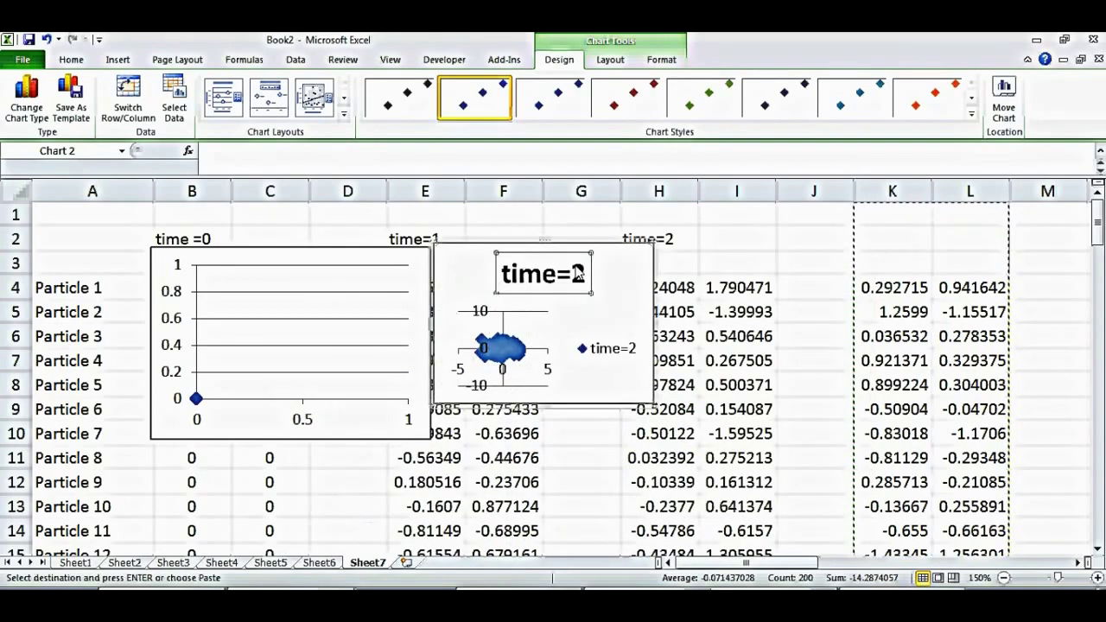
pyautogui.press('Delete')
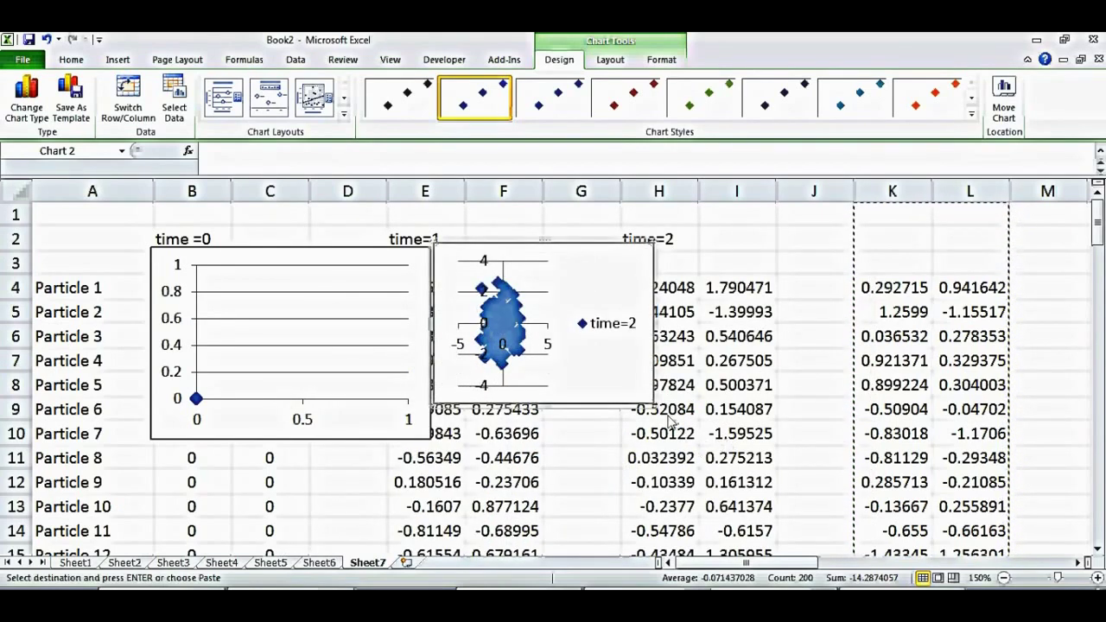
pyautogui.moveTo(659, 411); pyautogui.dragTo(688, 441)
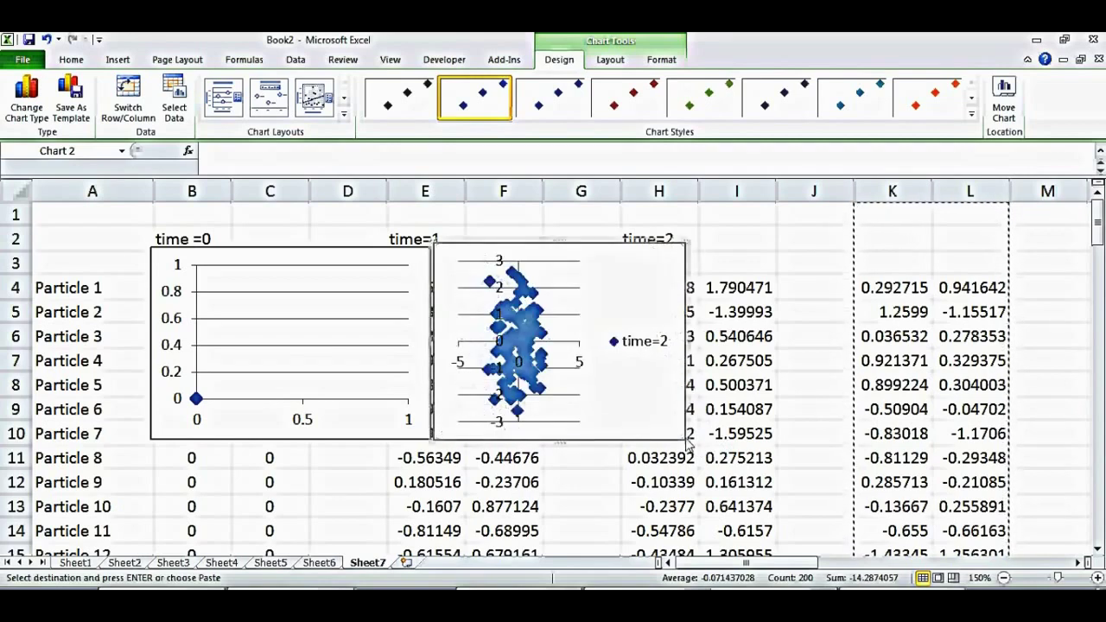
# Insert a markers-only scatter chart of the particle positions in columns Q and R, and place it small beside the K–L chart
pyautogui.click(980, 283)
pyautogui.press('Right')
pyautogui.press('Right')
pyautogui.press('Right')
pyautogui.press('Right')
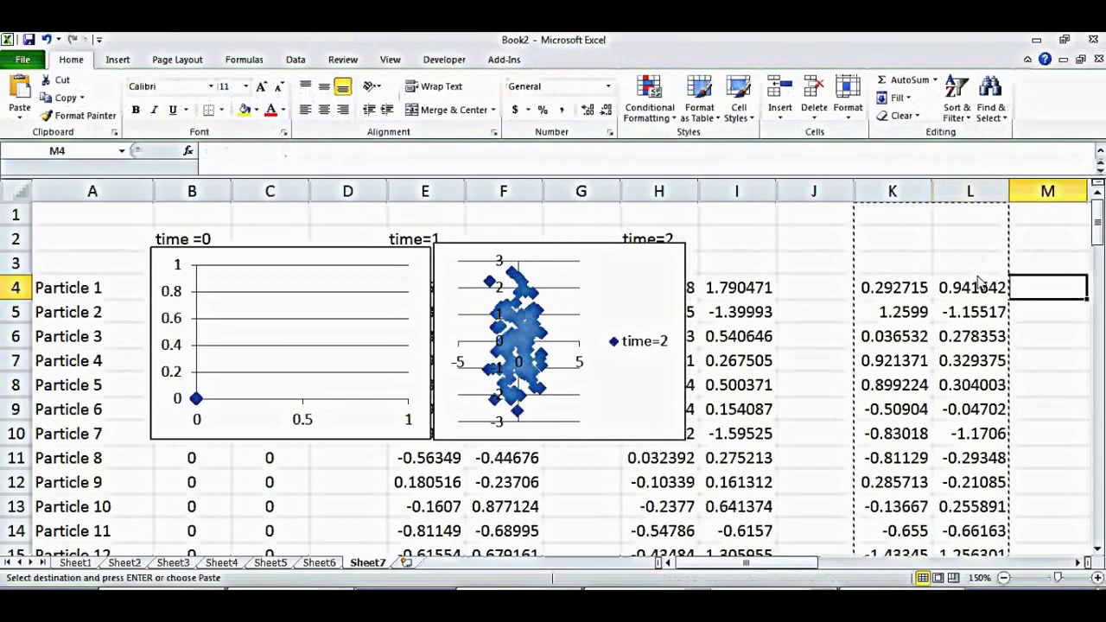
pyautogui.press('Right')
pyautogui.press('Right')
pyautogui.press('Right')
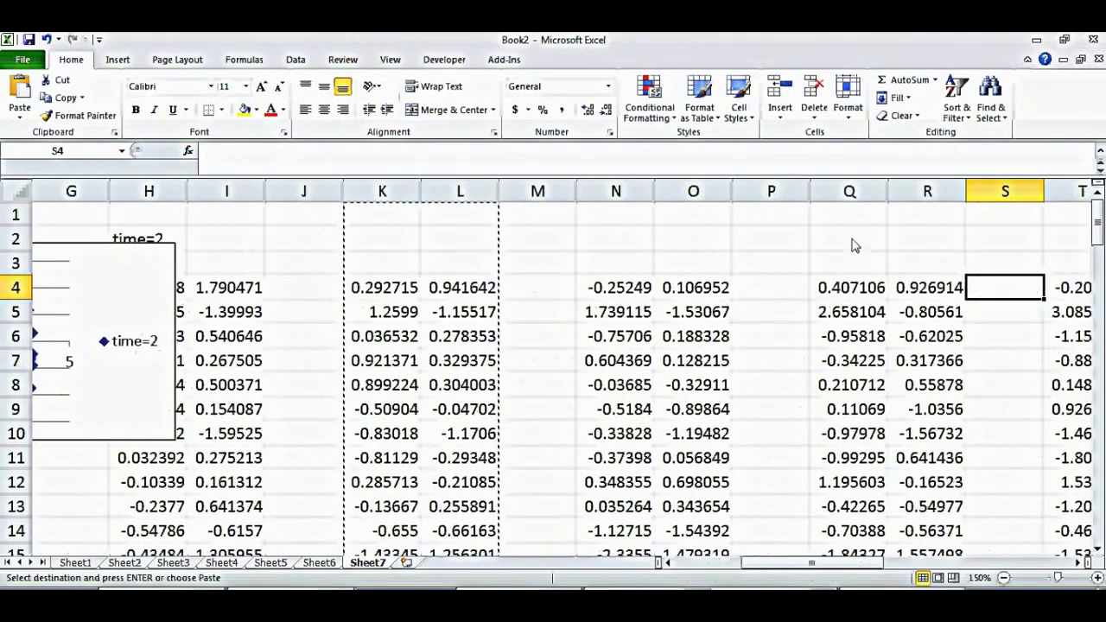
pyautogui.moveTo(849, 191); pyautogui.dragTo(934, 194)
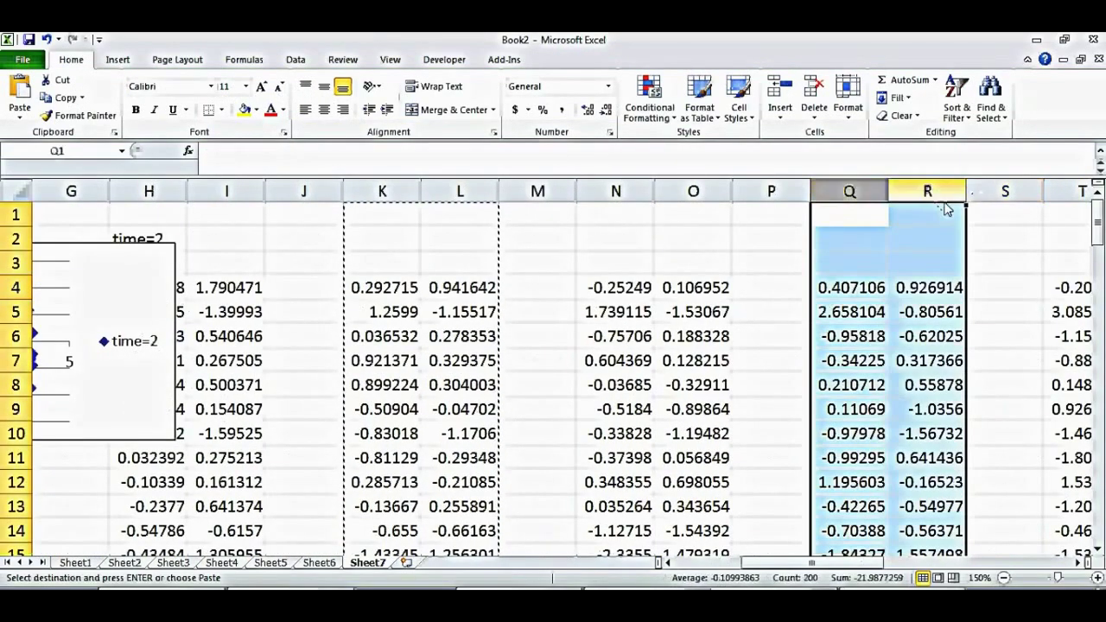
pyautogui.click(118, 60)
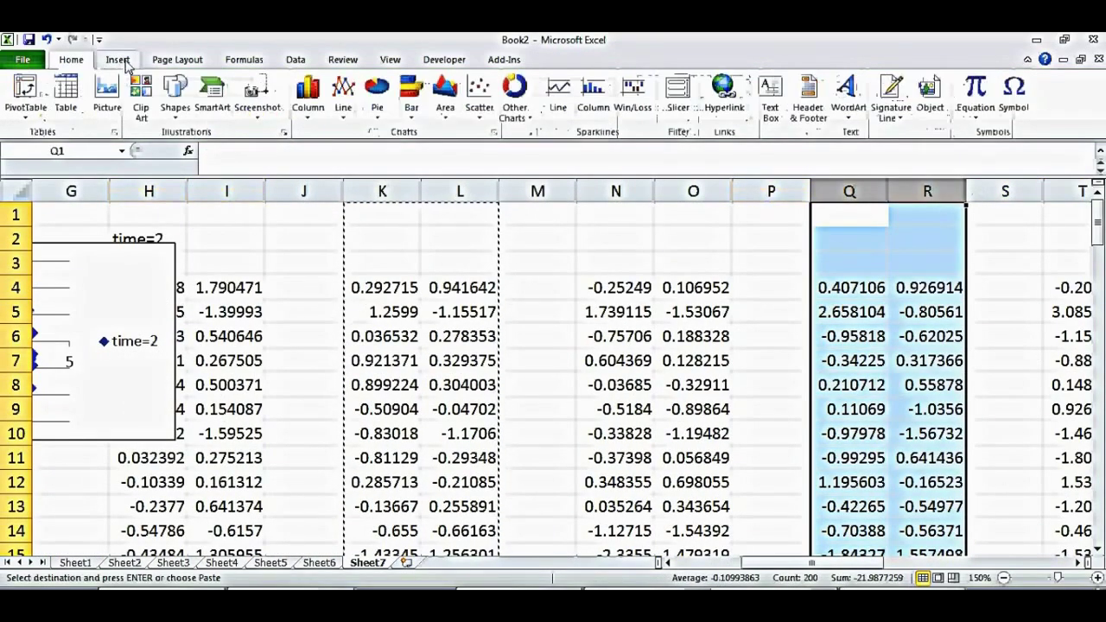
pyautogui.click(480, 95)
pyautogui.click(485, 162)
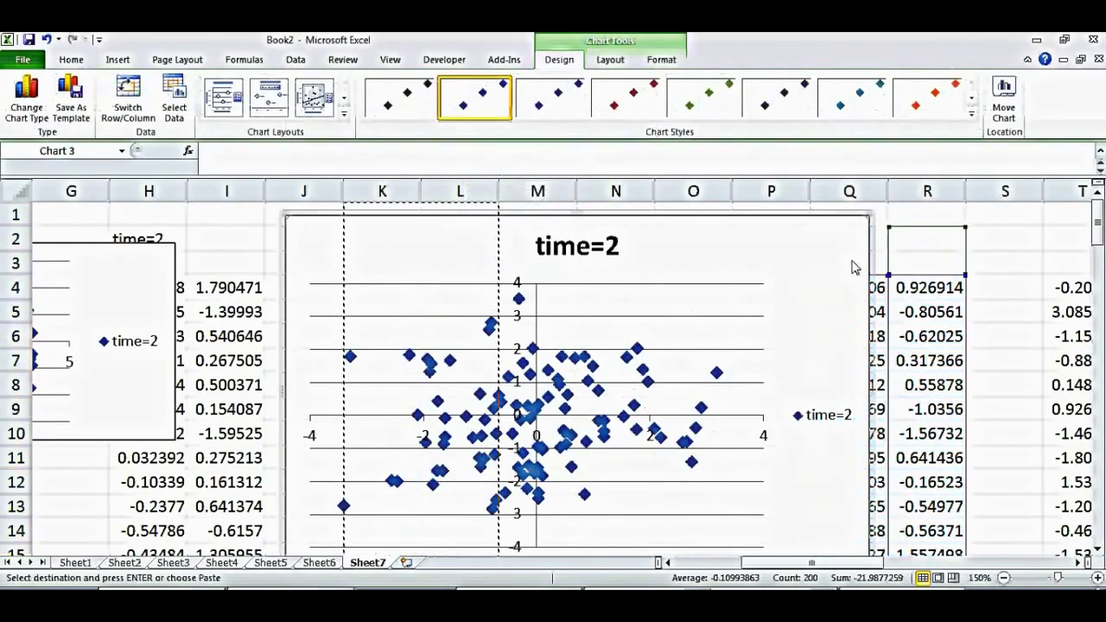
pyautogui.moveTo(869, 221); pyautogui.dragTo(546, 342)
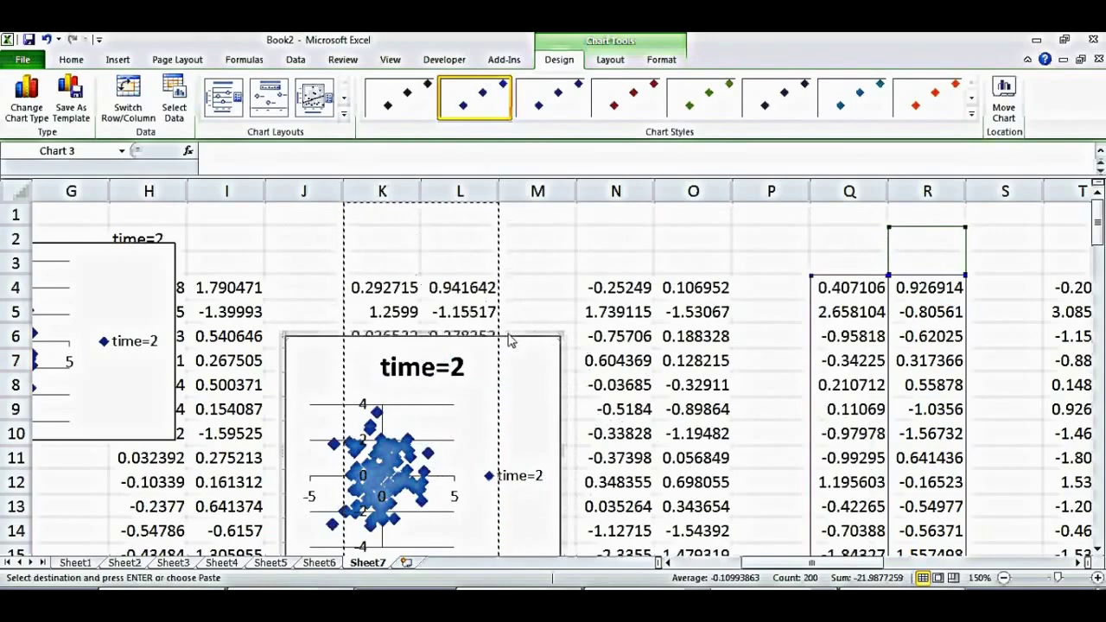
pyautogui.moveTo(523, 344); pyautogui.dragTo(414, 247)
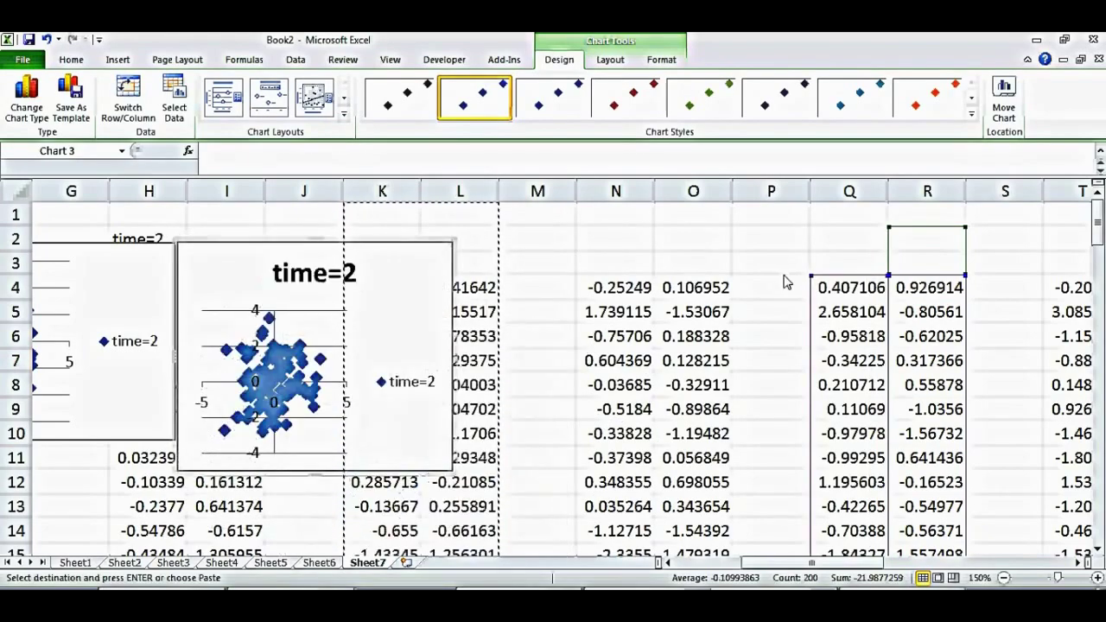
# Insert a markers-only scatter chart of the last time step's particle positions in columns AI and AJ
pyautogui.click(843, 264)
pyautogui.press('Right')
pyautogui.press('Right')
pyautogui.press('Right')
pyautogui.press('Right')
pyautogui.press('Right')
pyautogui.press('Right')
pyautogui.press('Right')
pyautogui.press('Right')
pyautogui.press('Right')
pyautogui.press('Right')
pyautogui.press('Right')
pyautogui.press('Right')
pyautogui.press('Right')
pyautogui.press('Right')
pyautogui.press('Right')
pyautogui.press('Right')
pyautogui.press('Right')
pyautogui.press('Right')
pyautogui.press('Right')
pyautogui.press('Right')
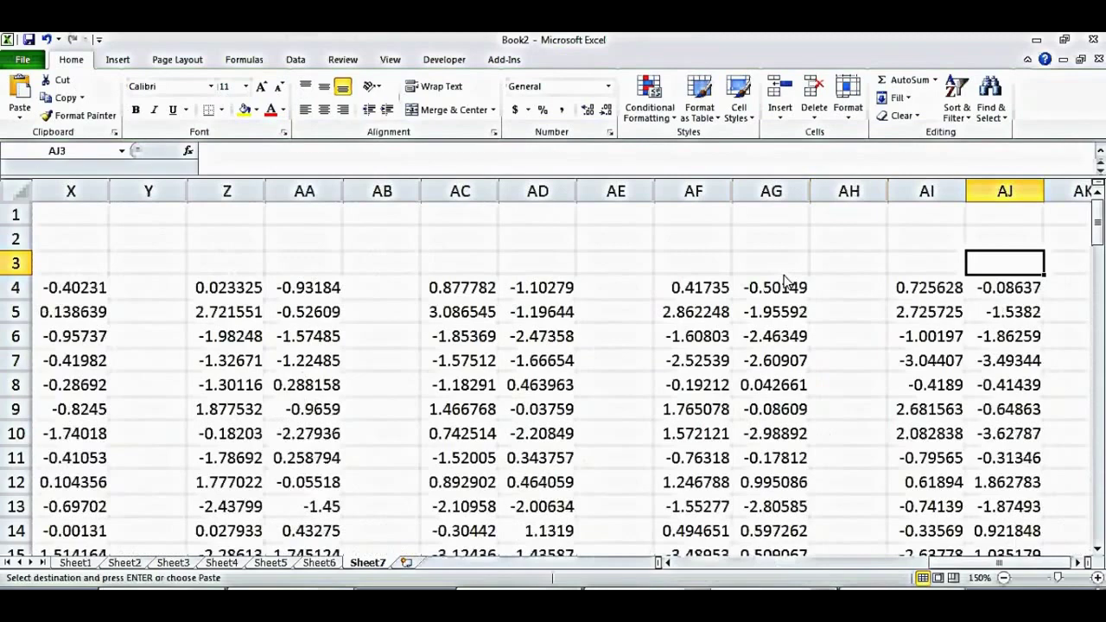
pyautogui.moveTo(778, 205); pyautogui.dragTo(849, 191)
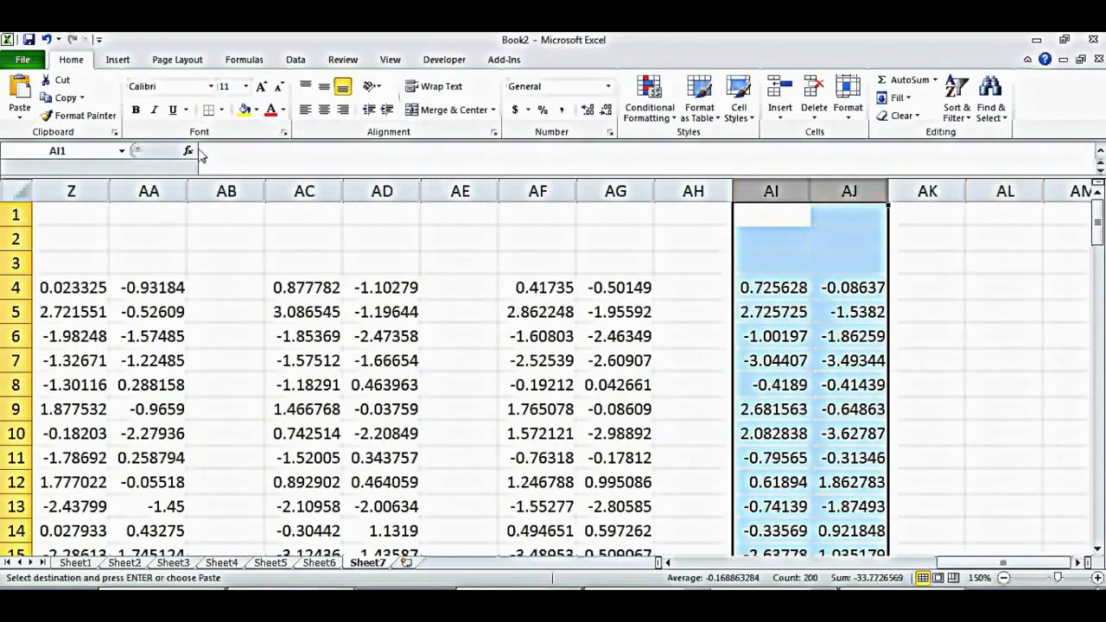
pyautogui.click(119, 60)
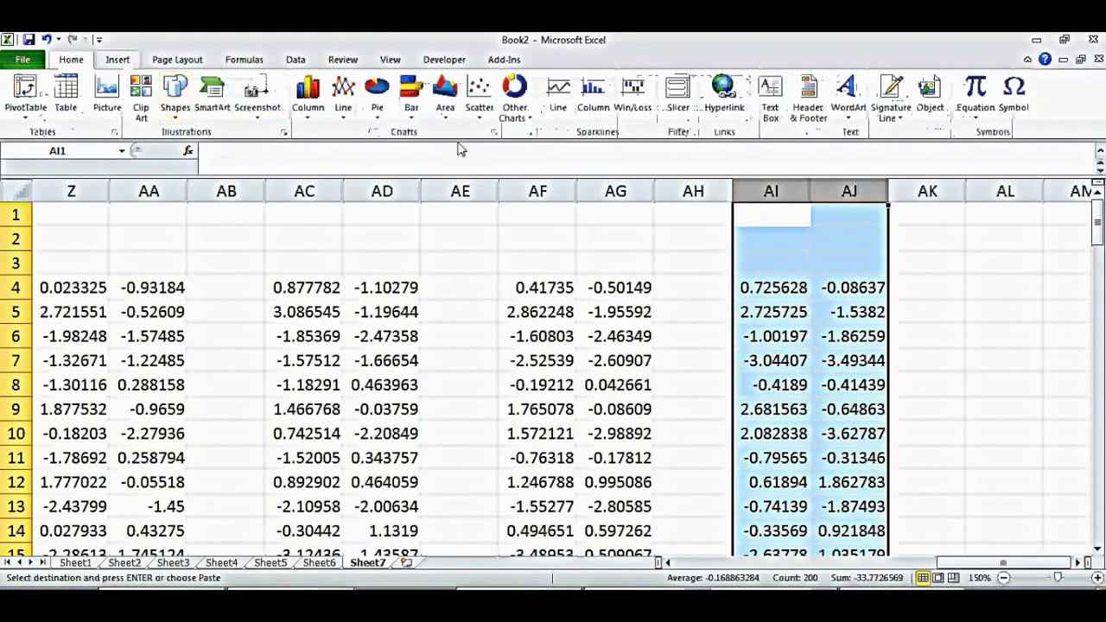
pyautogui.click(480, 95)
pyautogui.click(486, 161)
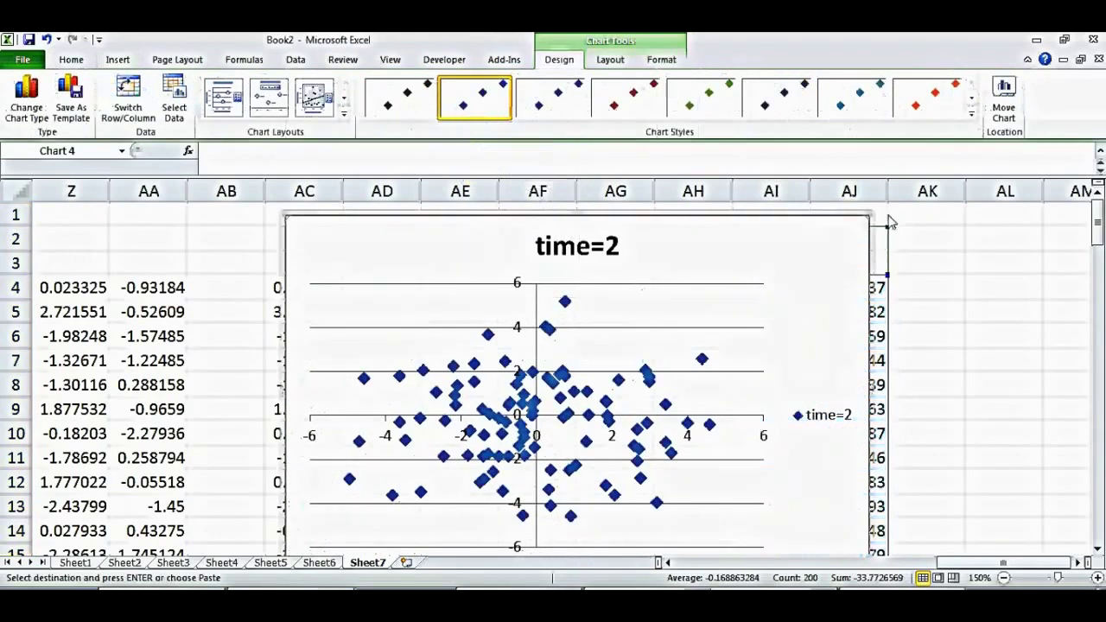
# Shrink the AI–AJ chart and place it over columns M to P beside the Q–R chart, and delete the Q–R chart's legend
pyautogui.moveTo(869, 216); pyautogui.dragTo(1037, 260)
pyautogui.click(734, 391)
pyautogui.press('Delete')
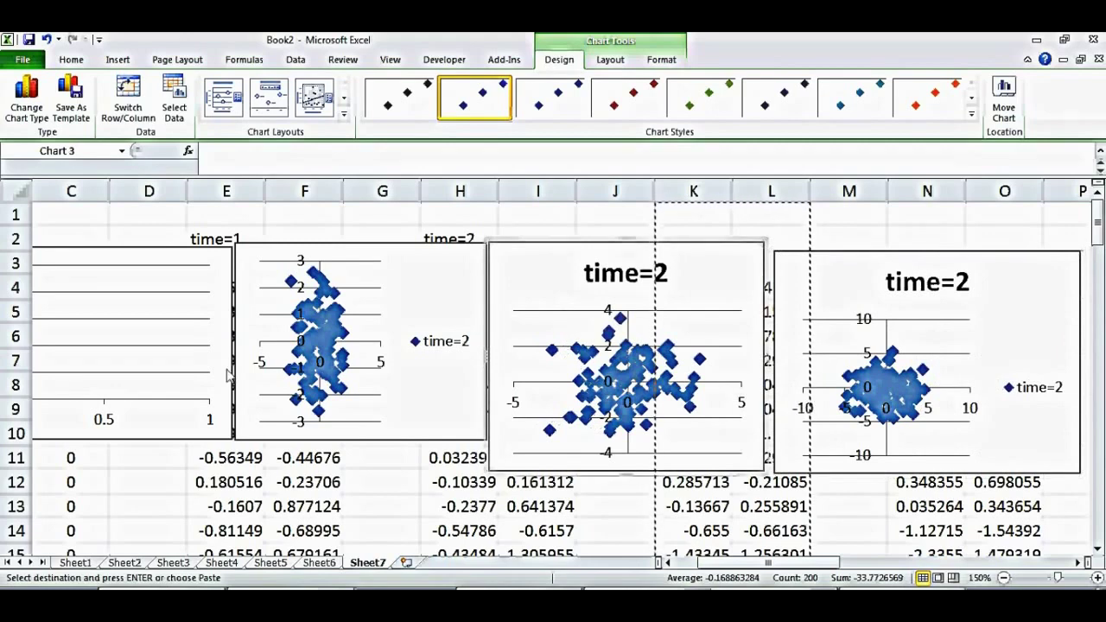
# Move the time=0 chart over columns C to F, and fix its horizontal axis to a minimum of -10 and maximum of 10
pyautogui.moveTo(122, 255); pyautogui.dragTo(241, 286)
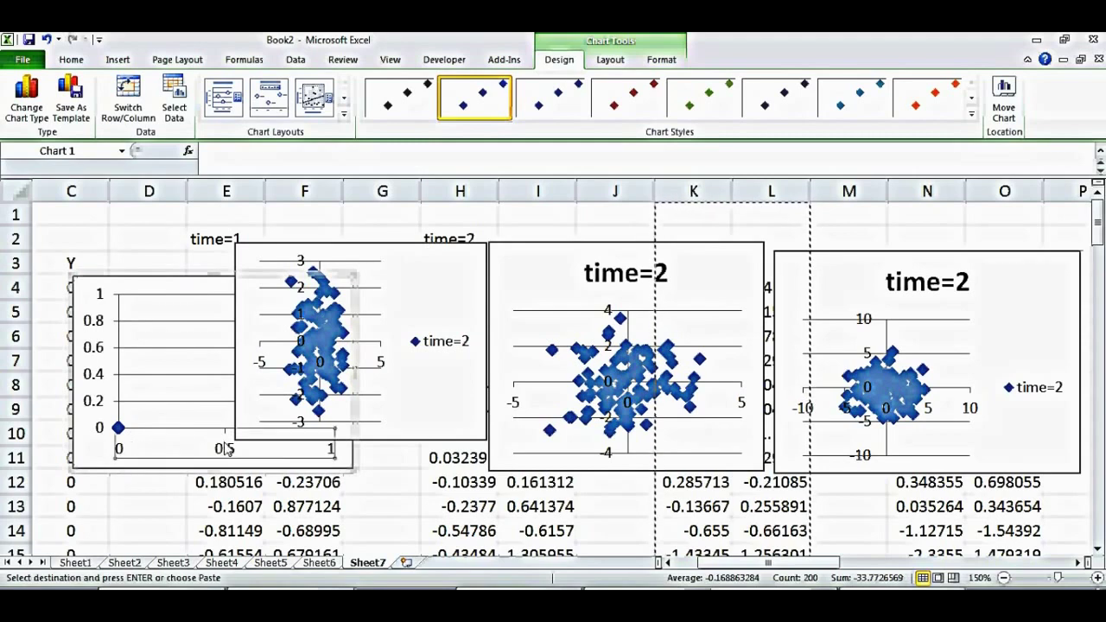
pyautogui.rightClick(227, 450)
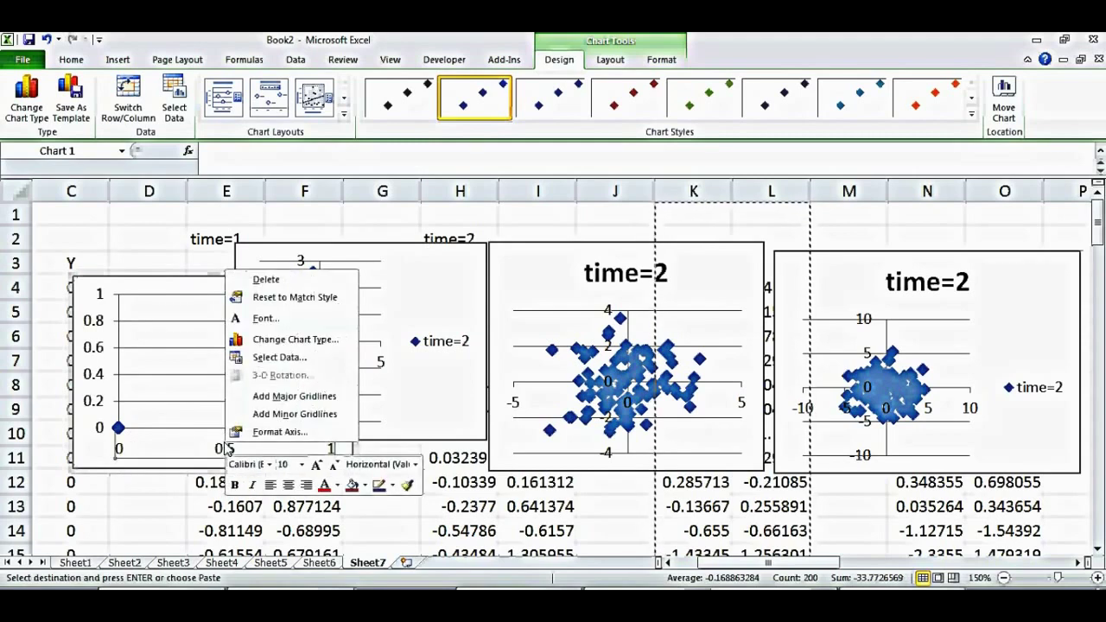
pyautogui.click(283, 432)
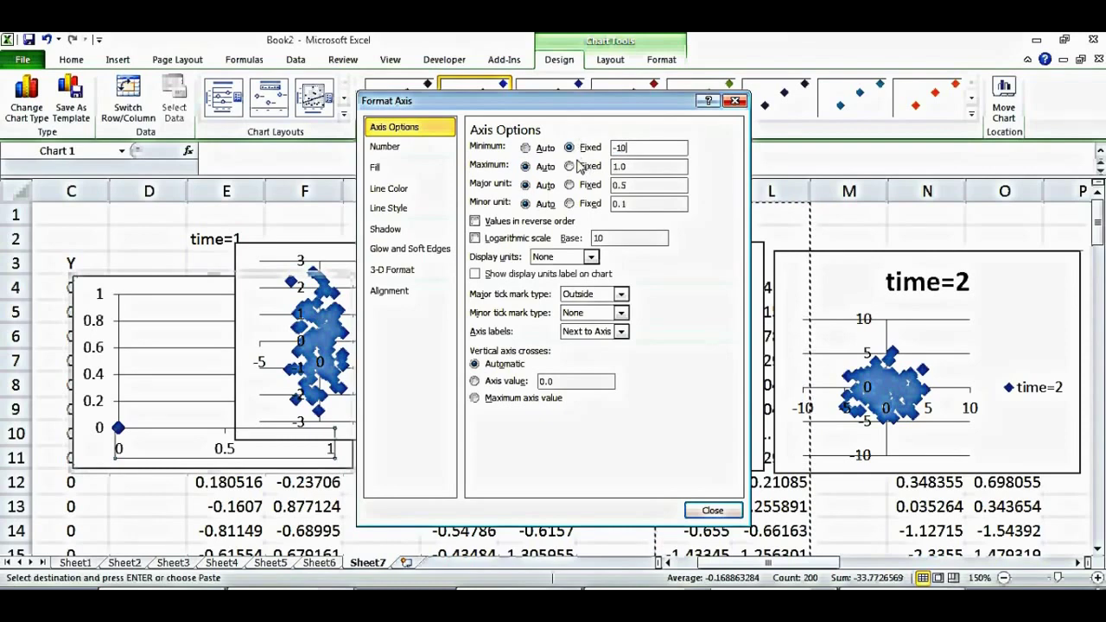
pyautogui.click(569, 166)
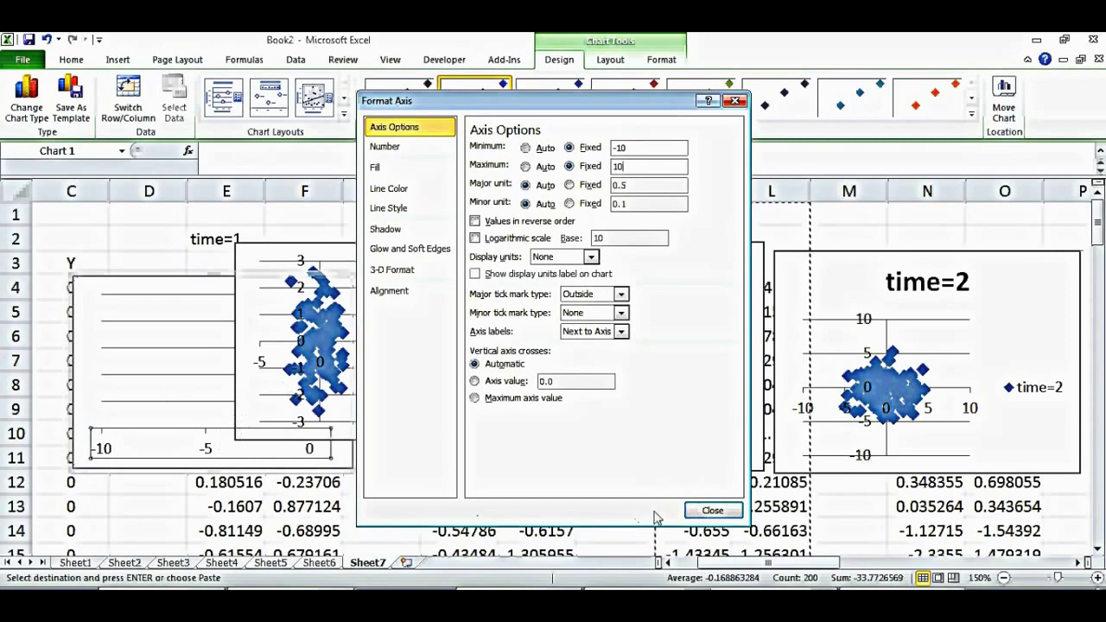
pyautogui.click(713, 511)
pyautogui.click(380, 529)
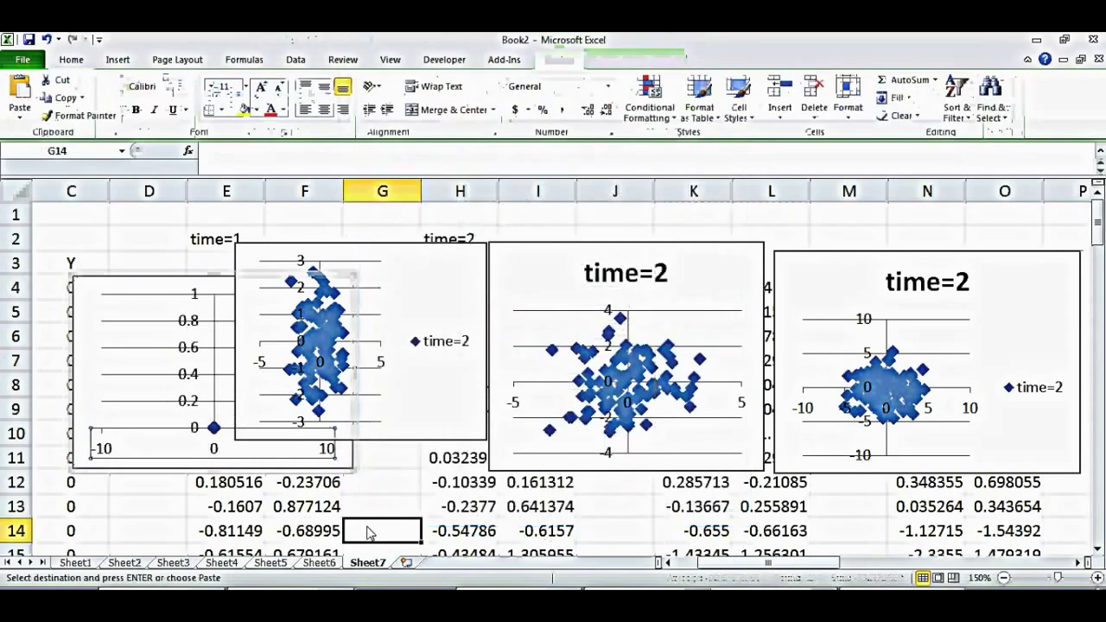
# Fix the time=0 chart's vertical axis to a minimum of -10 and a maximum of 10
pyautogui.rightClick(186, 373)
pyautogui.click(275, 536)
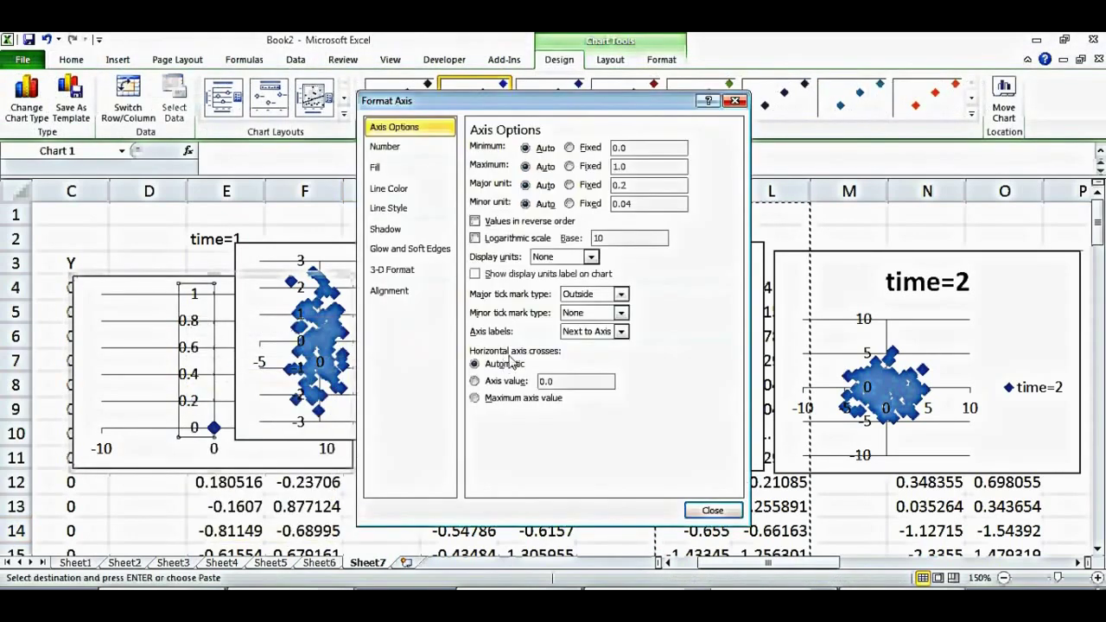
pyautogui.moveTo(631, 149); pyautogui.dragTo(539, 151)
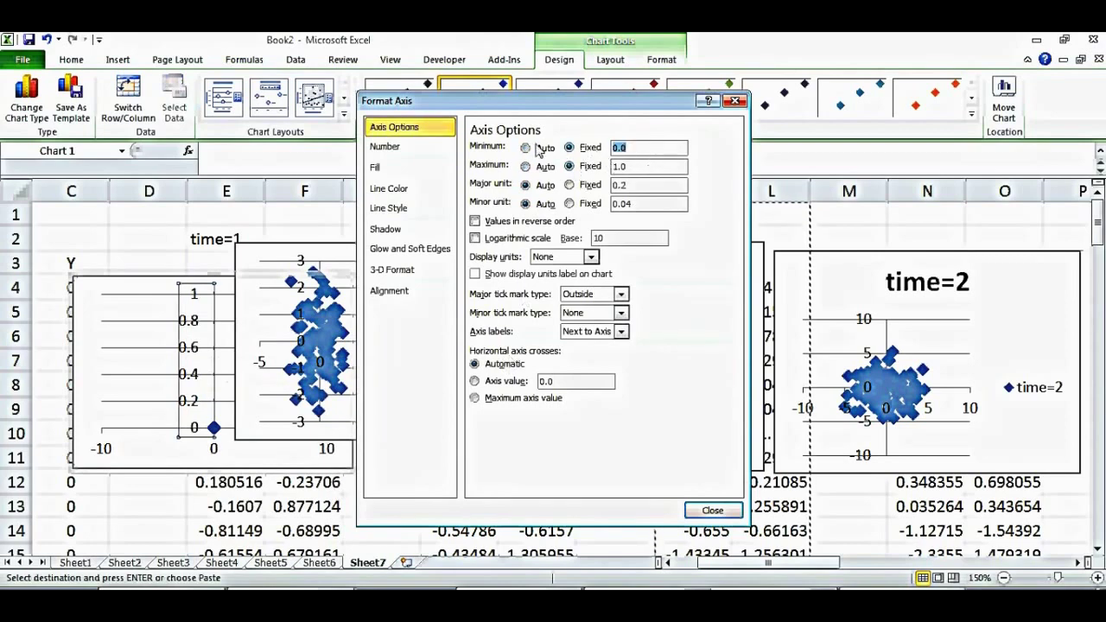
pyautogui.moveTo(644, 167); pyautogui.dragTo(566, 170)
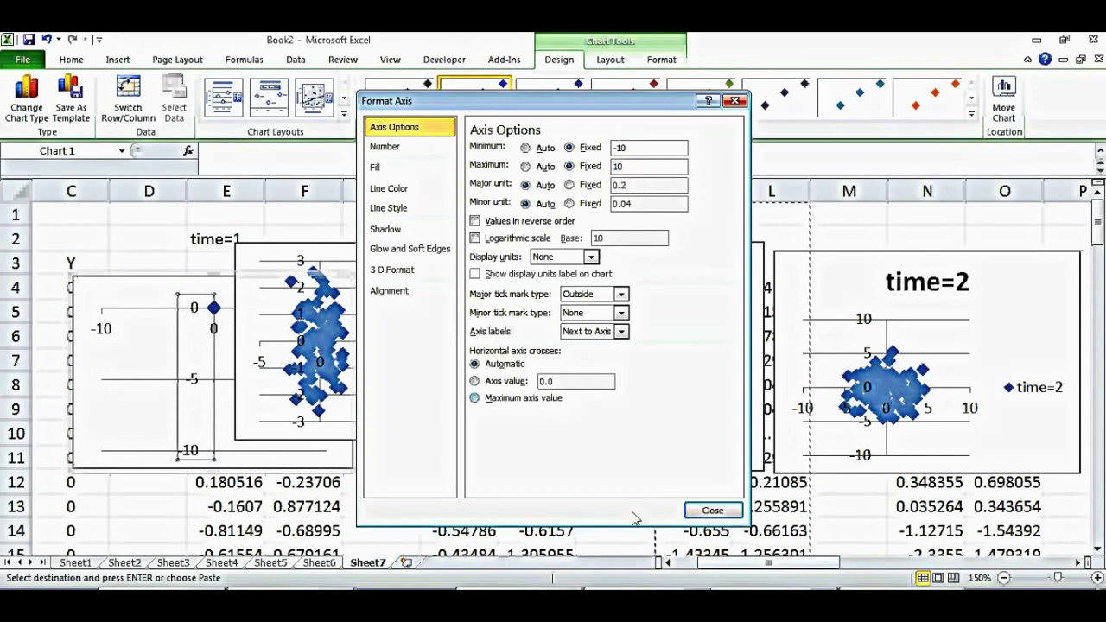
pyautogui.click(712, 510)
# Delete the K–L scatter chart and move the Q–R chart into the space beside the time=0 chart
pyautogui.click(439, 439)
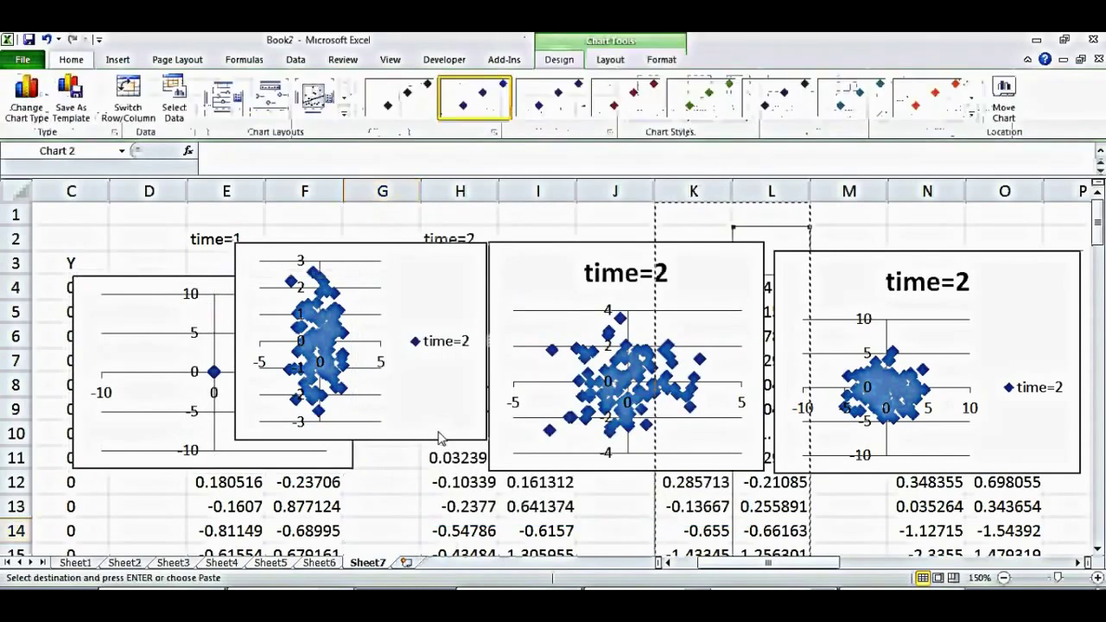
pyautogui.press('Delete')
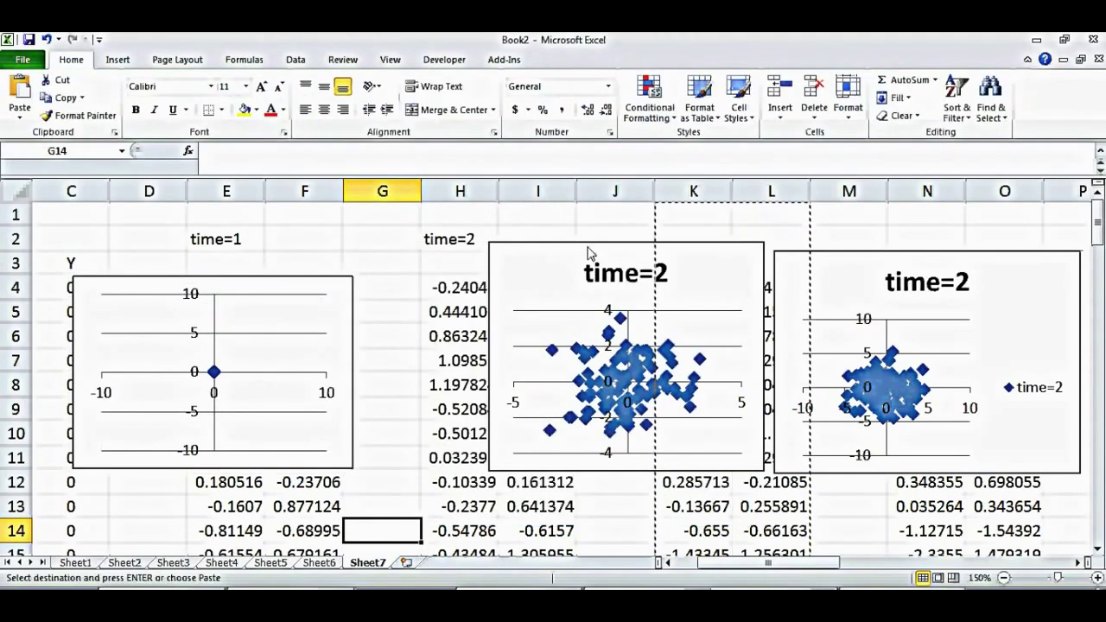
pyautogui.moveTo(588, 251); pyautogui.dragTo(467, 268)
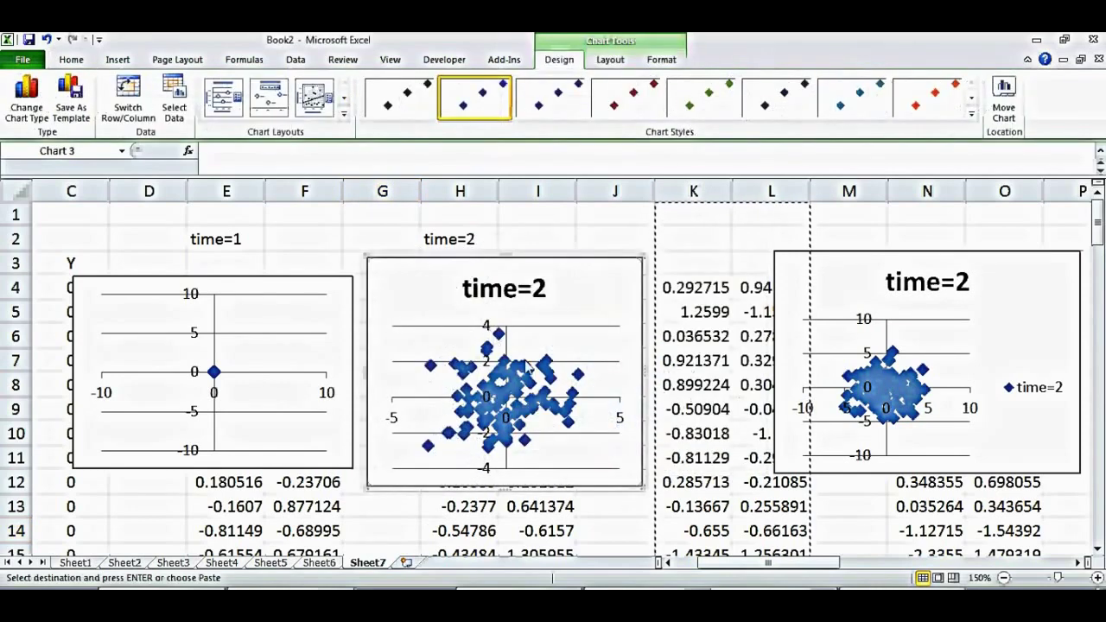
# Fix the Q–R chart's horizontal axis to a minimum of -10 and a maximum of 10
pyautogui.click(393, 424)
pyautogui.rightClick(395, 424)
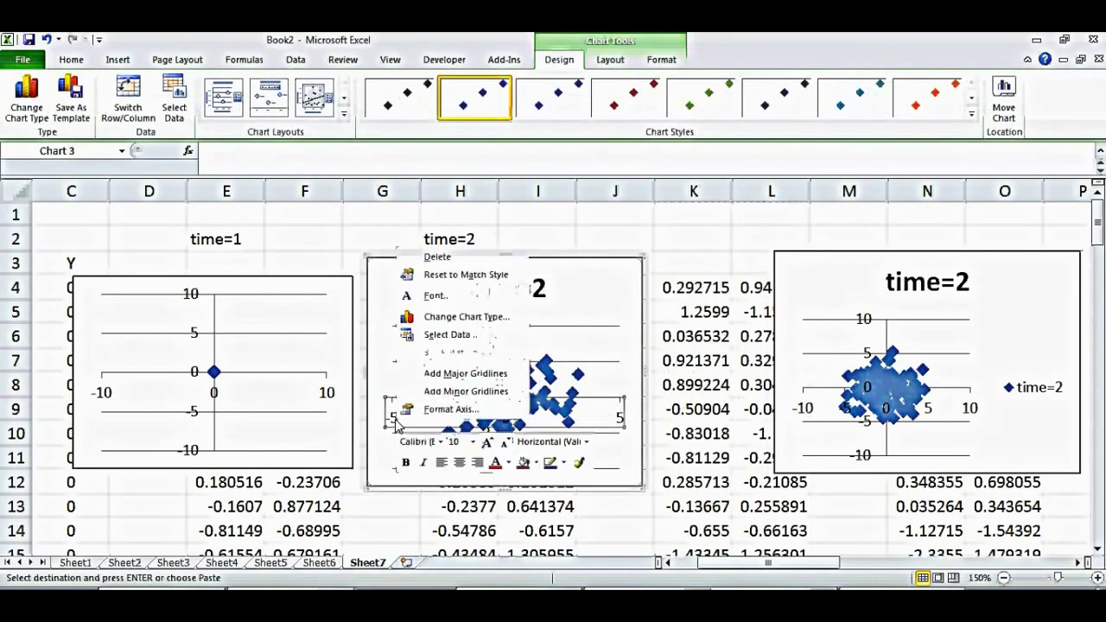
pyautogui.click(428, 402)
pyautogui.click(569, 166)
pyautogui.click(570, 148)
pyautogui.doubleClick(619, 148)
pyautogui.write('-10')
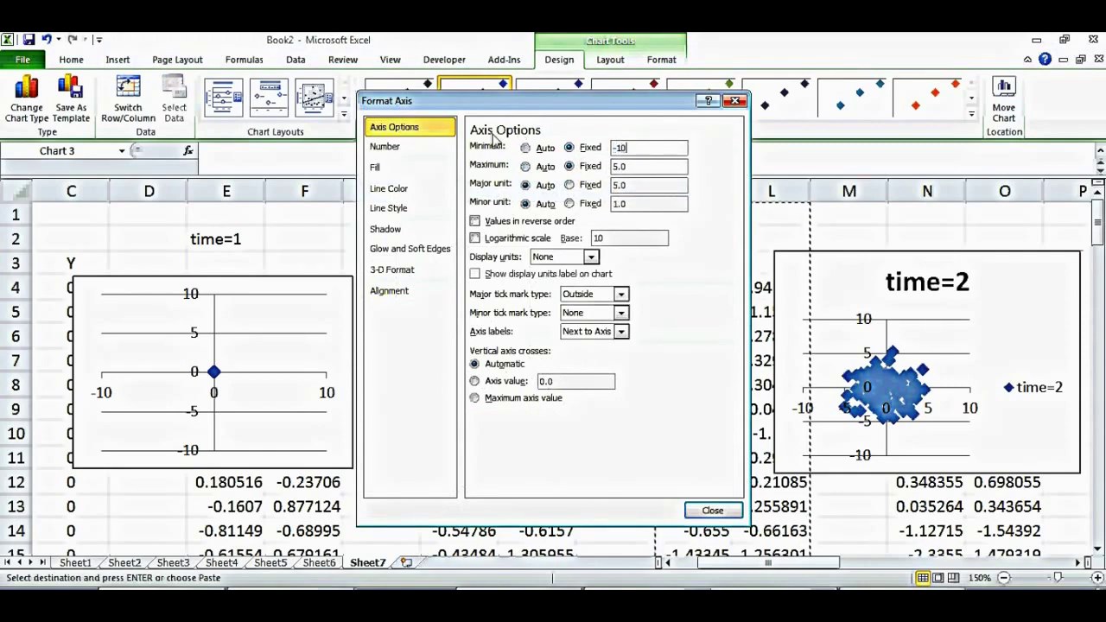
pyautogui.doubleClick(650, 166)
pyautogui.write('10')
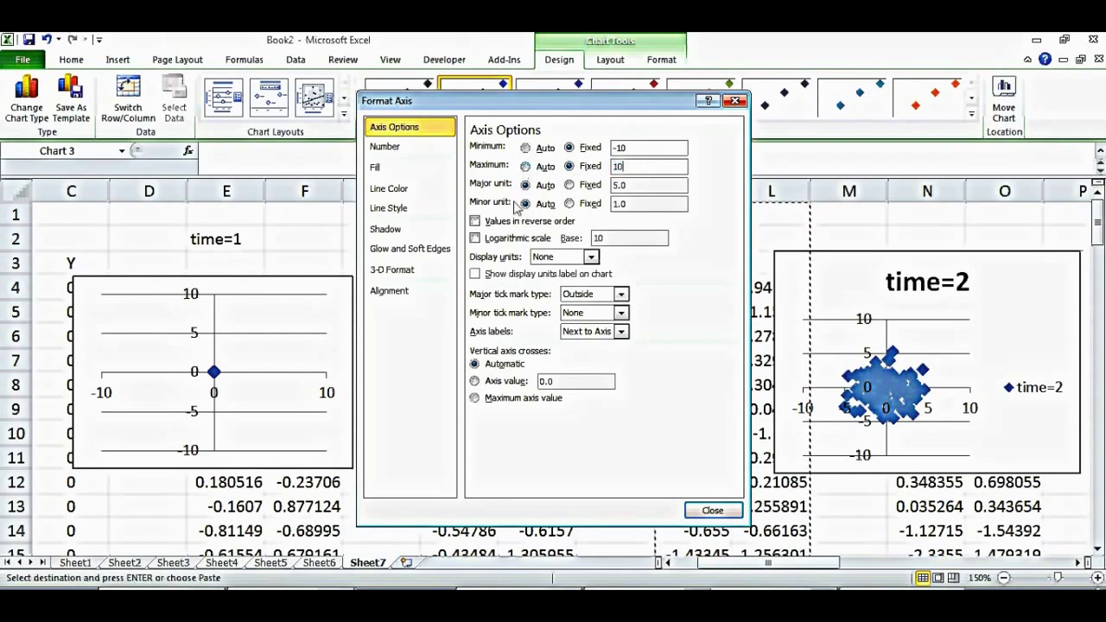
pyautogui.click(701, 510)
pyautogui.click(636, 517)
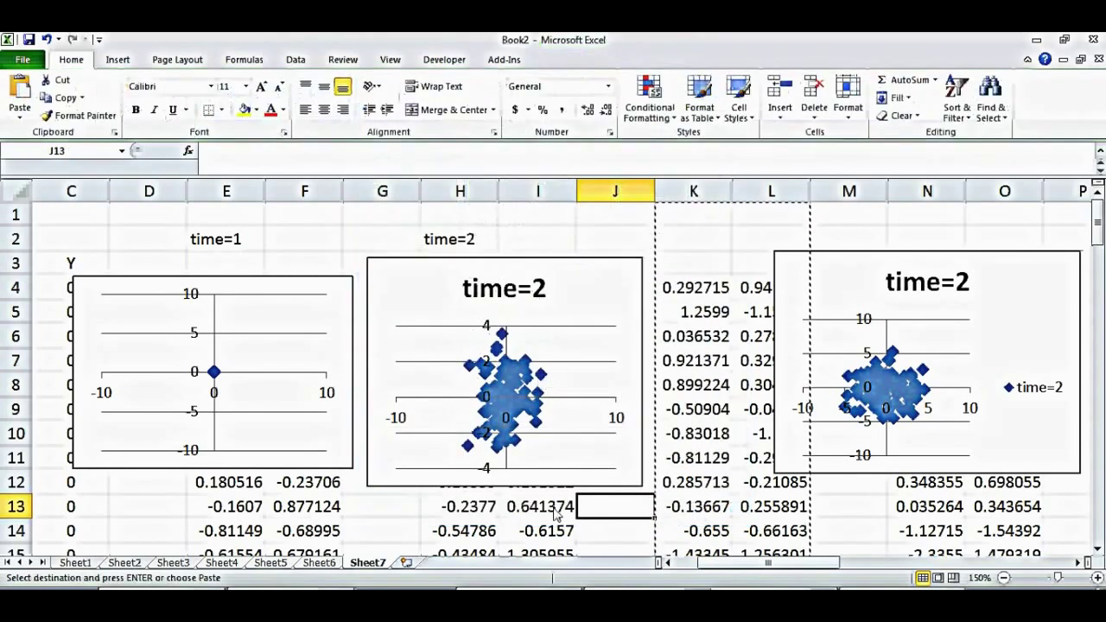
# Fix the Q–R chart's vertical axis to a minimum of -10 and a maximum of 10
pyautogui.rightClick(488, 470)
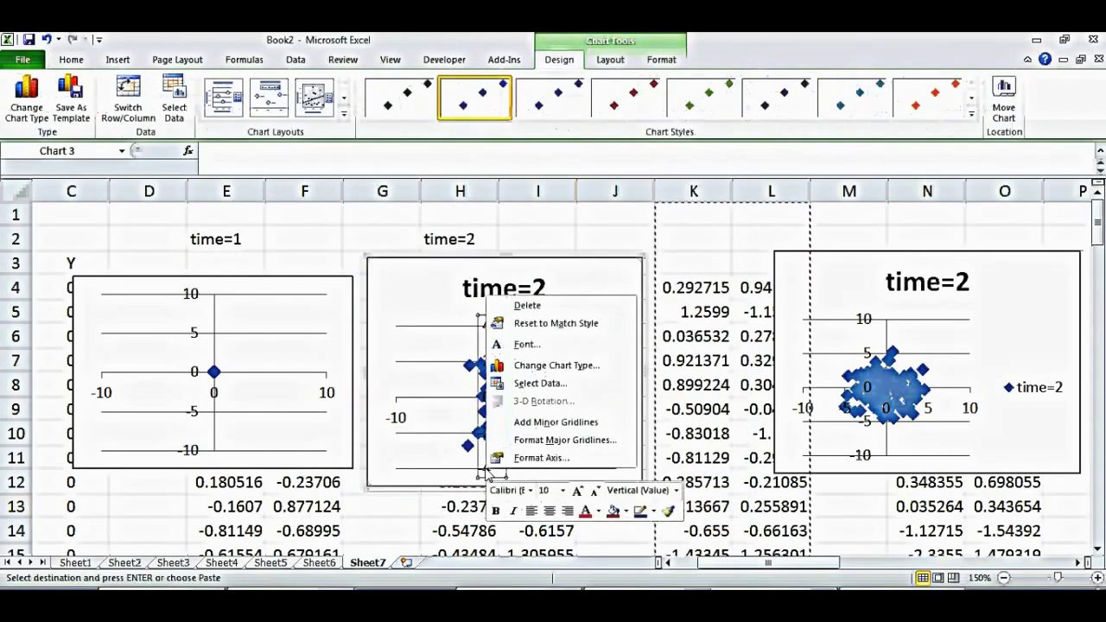
pyautogui.click(529, 457)
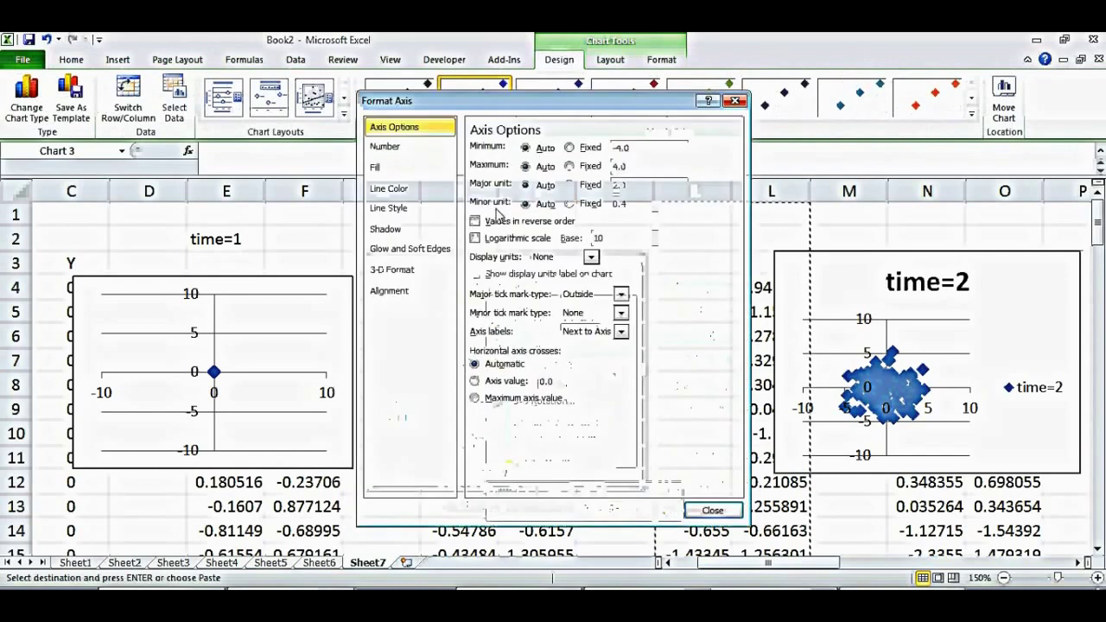
pyautogui.click(569, 166)
pyautogui.click(567, 148)
pyautogui.write('-10')
pyautogui.press('Tab')
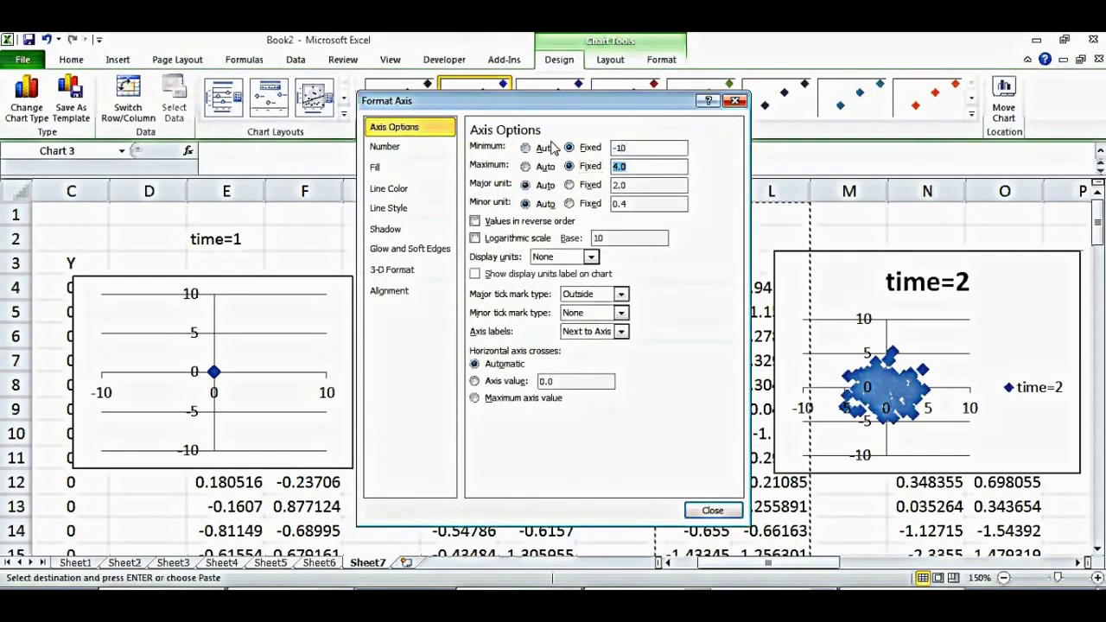
pyautogui.write('10')
pyautogui.click(717, 510)
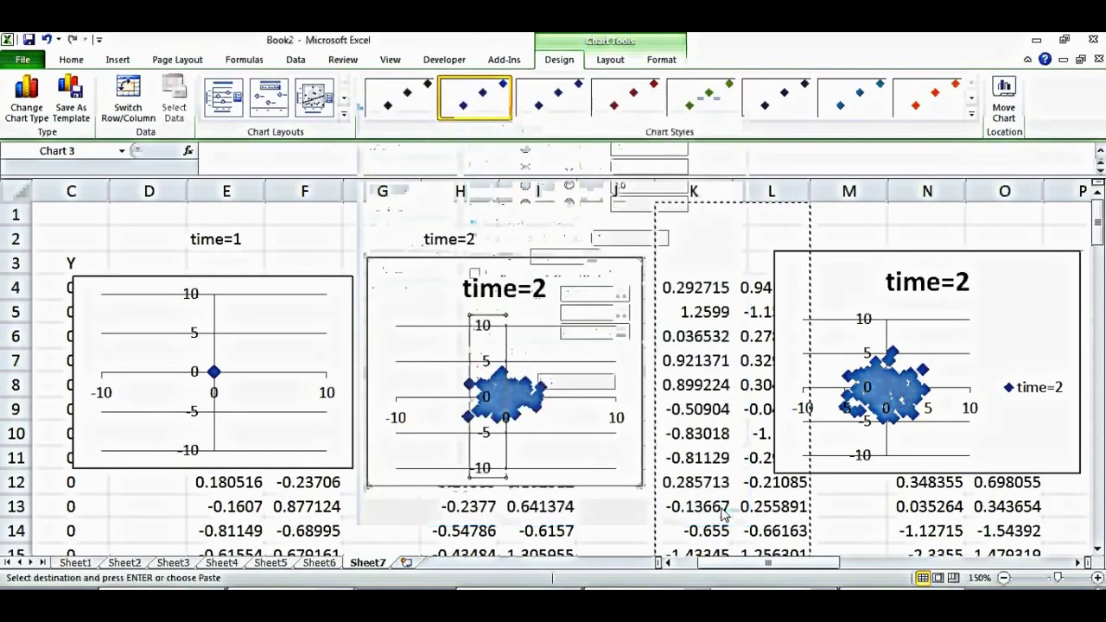
pyautogui.click(716, 482)
# Delete the middle chart's title and align the first two scatter charts side by side at matching heights
pyautogui.click(536, 293)
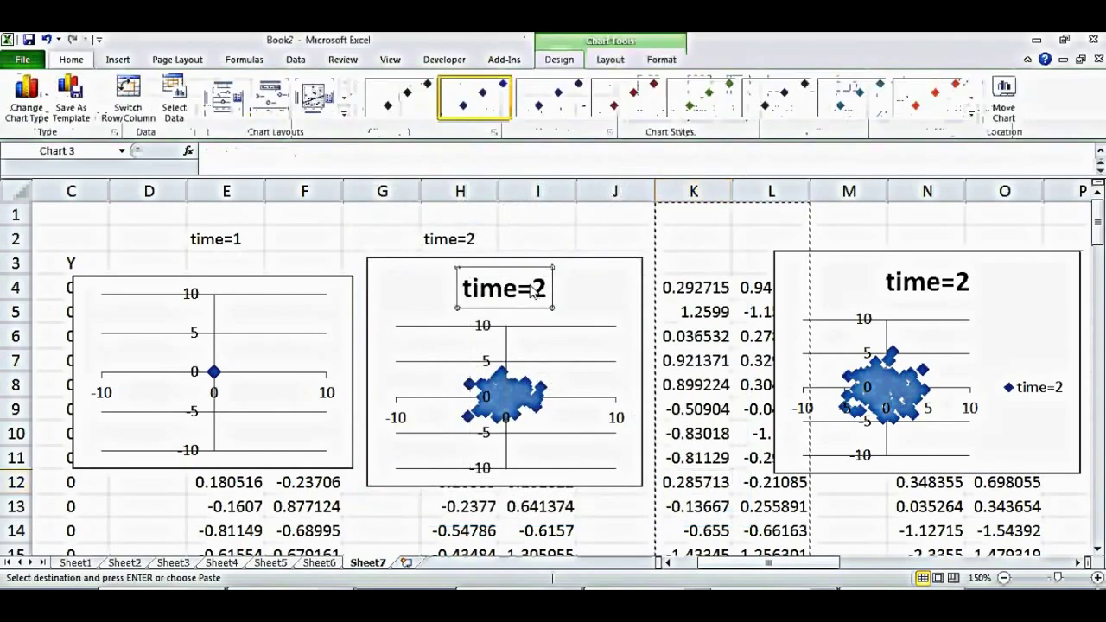
pyautogui.press('Delete')
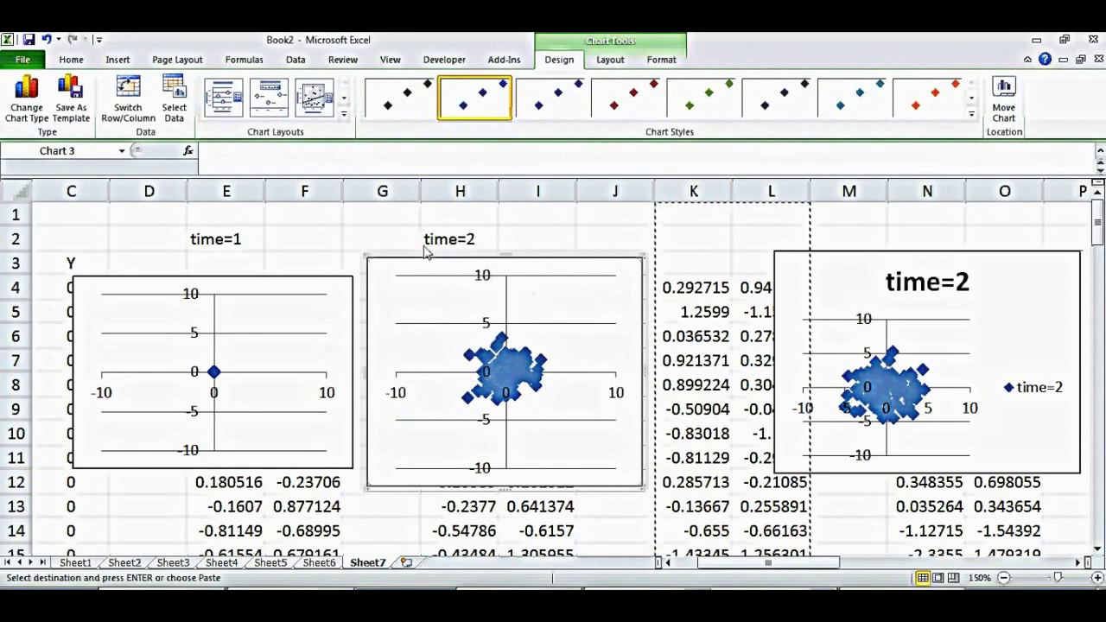
pyautogui.moveTo(424, 264); pyautogui.dragTo(410, 283)
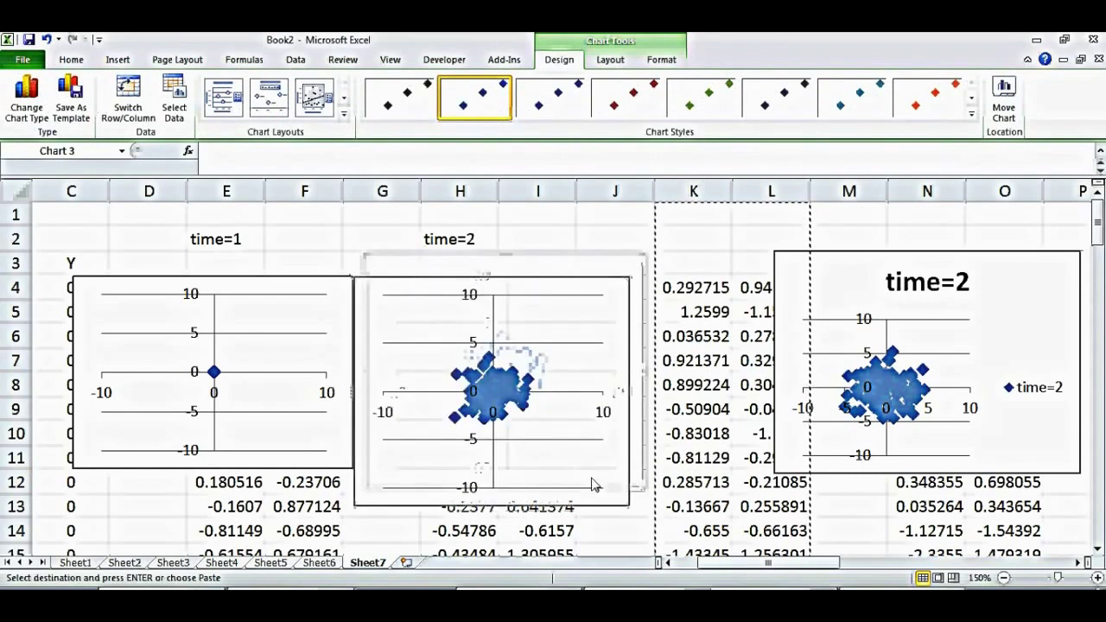
pyautogui.click(251, 463)
pyautogui.moveTo(213, 469); pyautogui.dragTo(214, 510)
# Move the third scatter chart against the middle chart's edge and delete its title
pyautogui.click(873, 263)
pyautogui.moveTo(874, 262); pyautogui.dragTo(810, 317)
pyautogui.click(810, 316)
pyautogui.press('Delete')
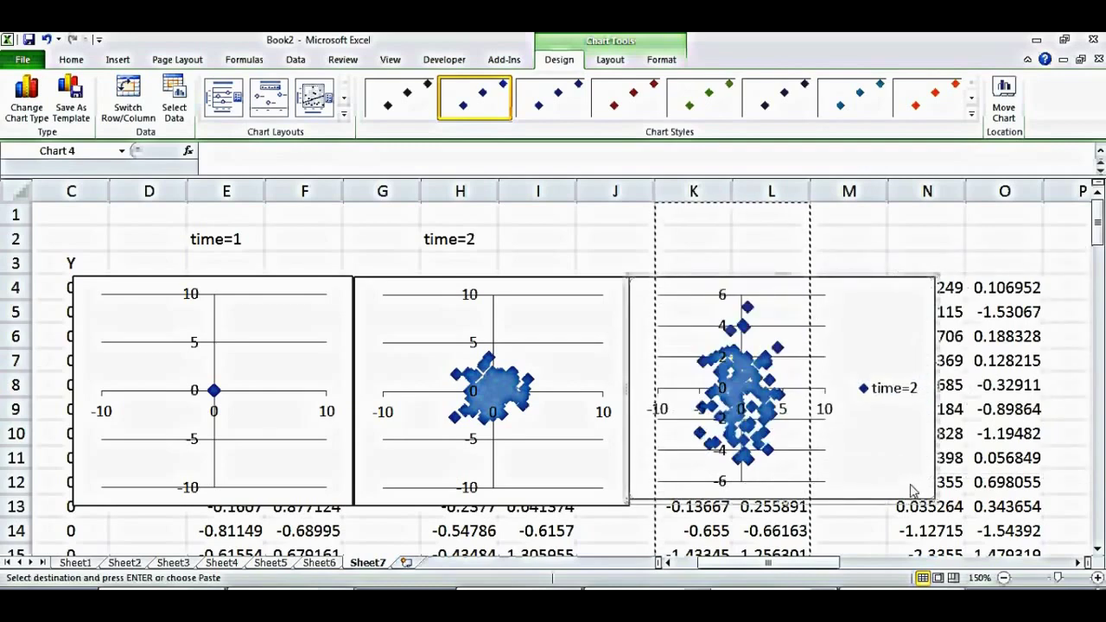
# Delete the third chart's legend and resize the chart to match the height of its neighbours
pyautogui.click(887, 389)
pyautogui.press('Delete')
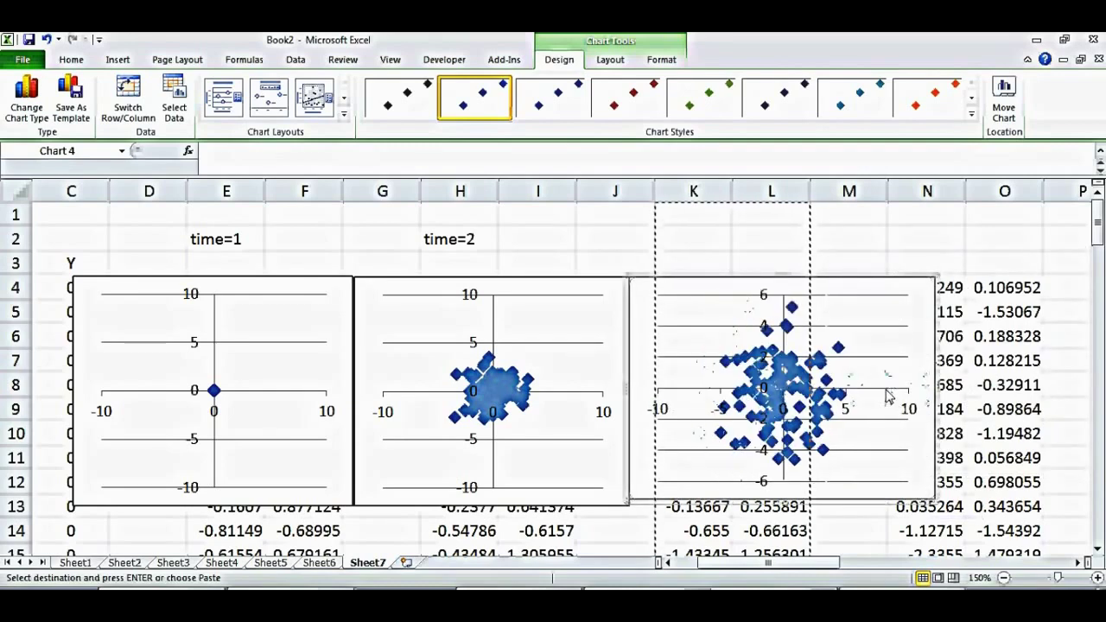
pyautogui.moveTo(938, 509); pyautogui.dragTo(923, 505)
pyautogui.click(1006, 482)
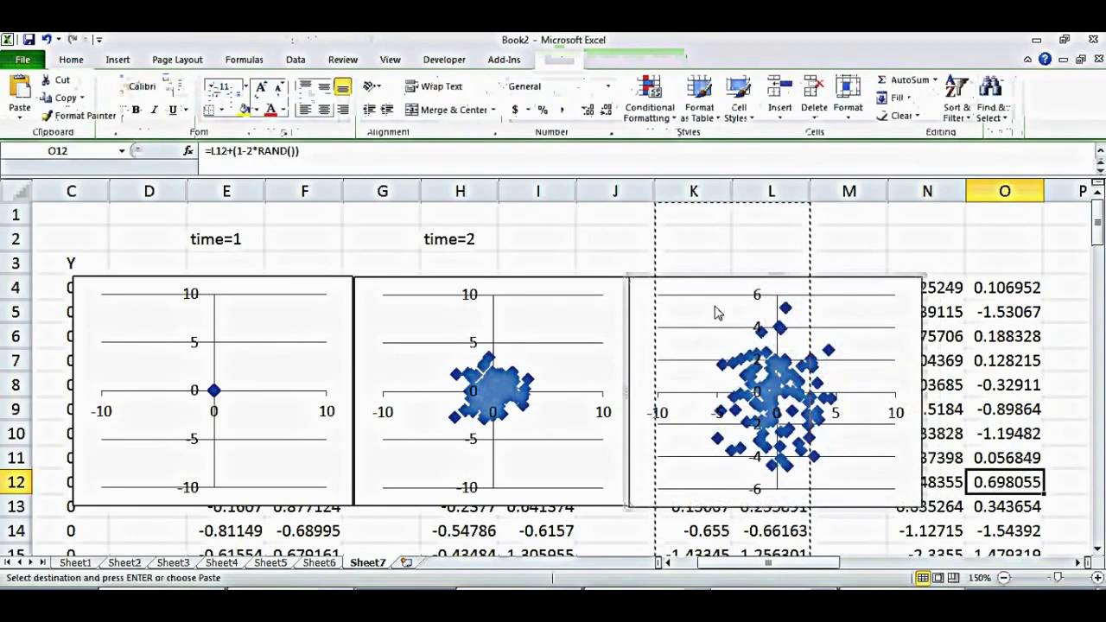
# Fix the third chart's vertical axis to a minimum of -10 and a maximum of 10
pyautogui.click(767, 304)
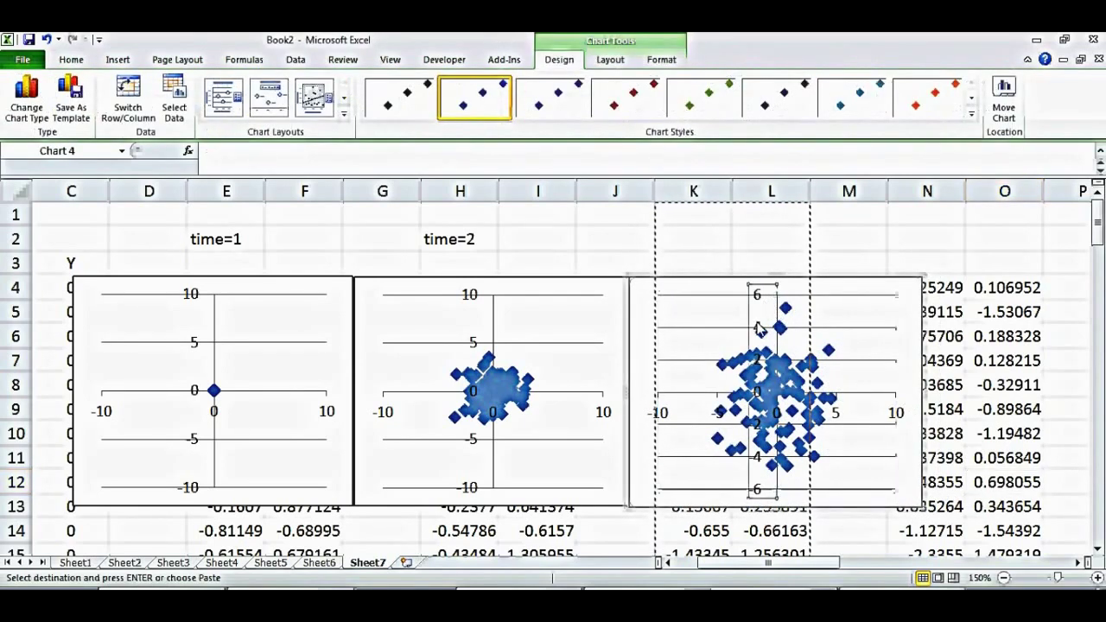
pyautogui.rightClick(759, 328)
pyautogui.click(830, 484)
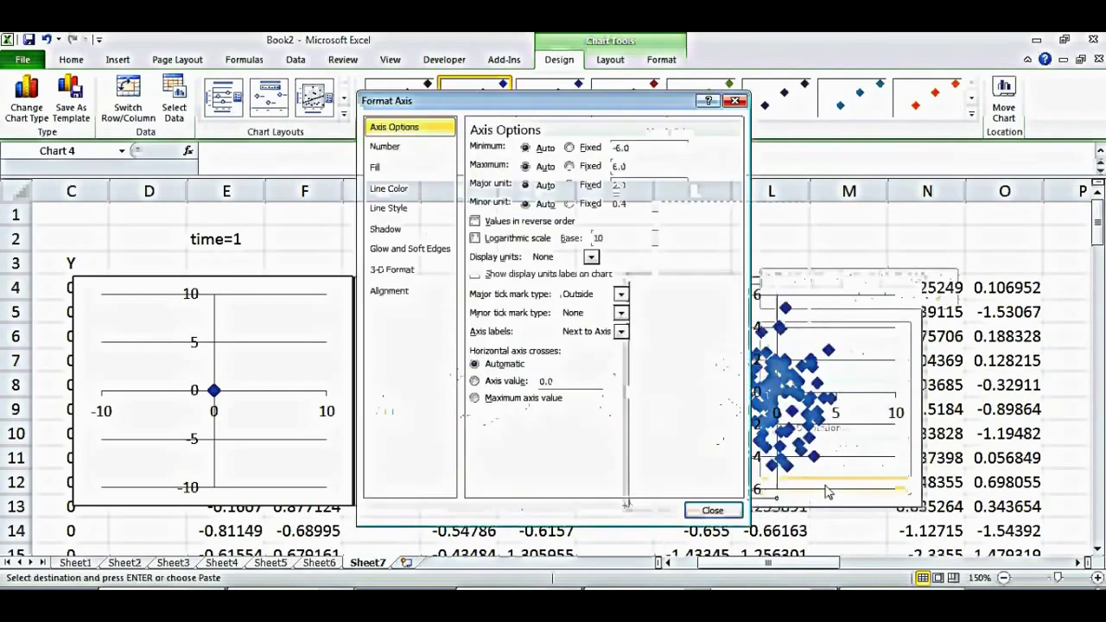
pyautogui.click(569, 148)
pyautogui.click(570, 166)
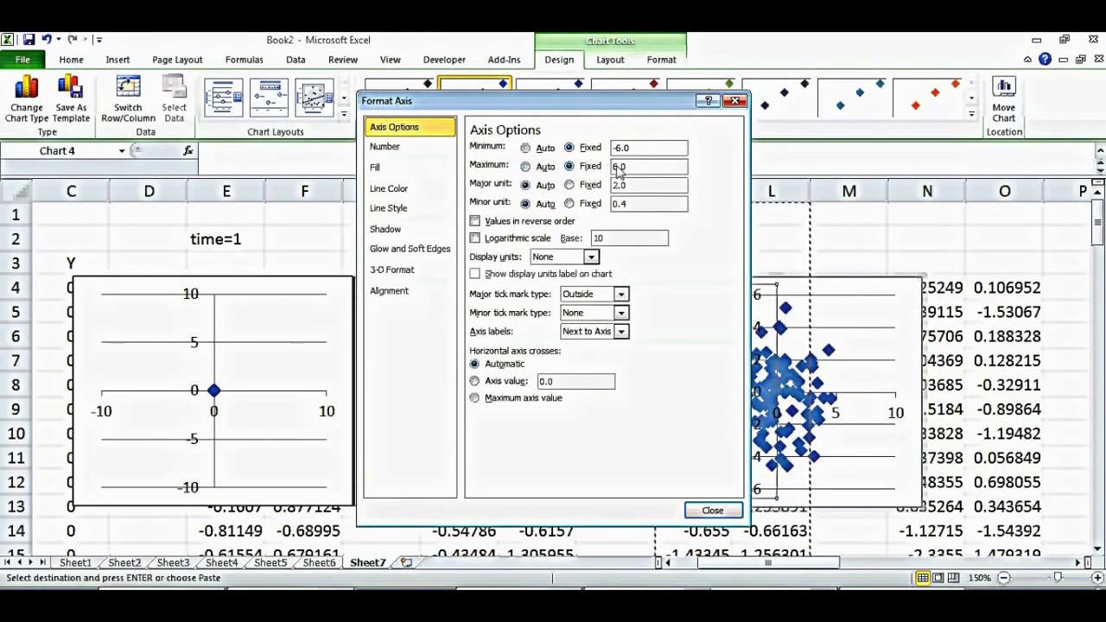
pyautogui.write('10')
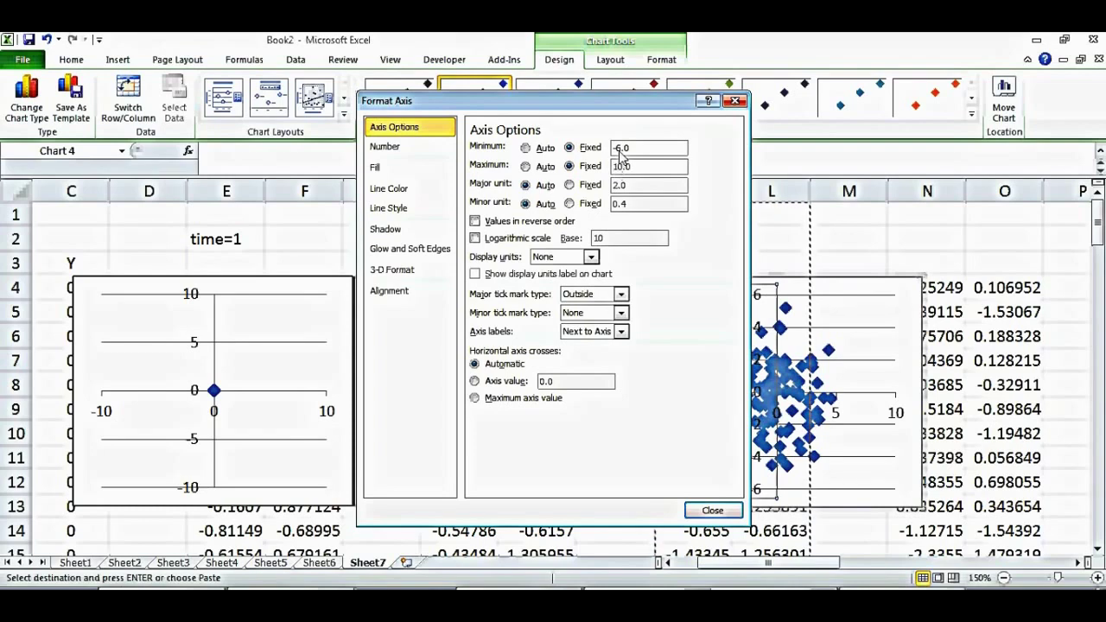
pyautogui.click(624, 150)
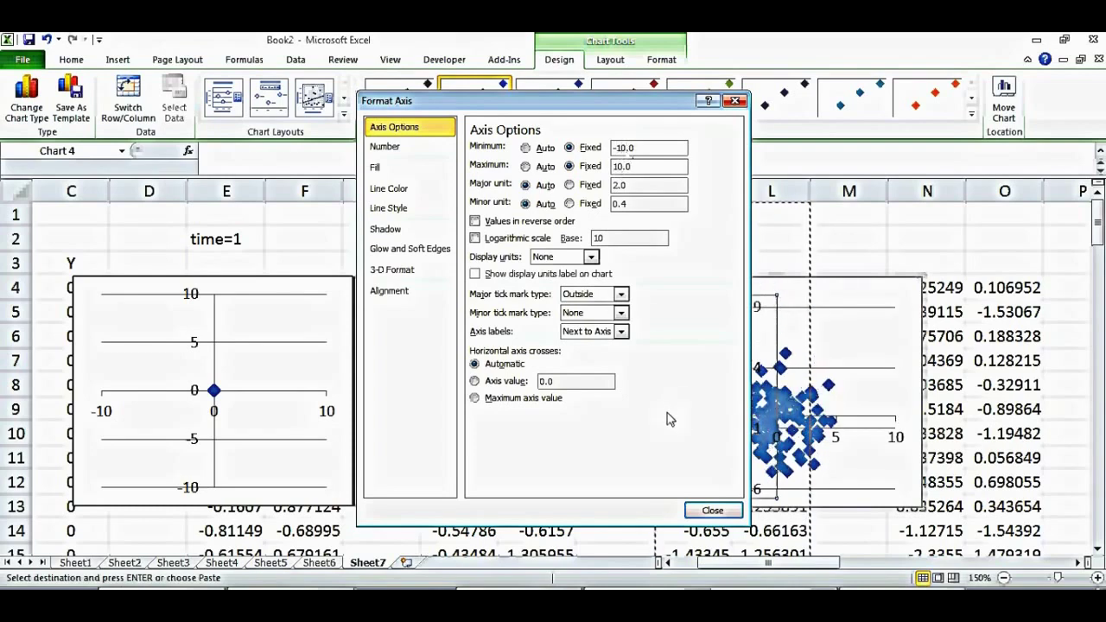
pyautogui.click(712, 509)
pyautogui.click(974, 437)
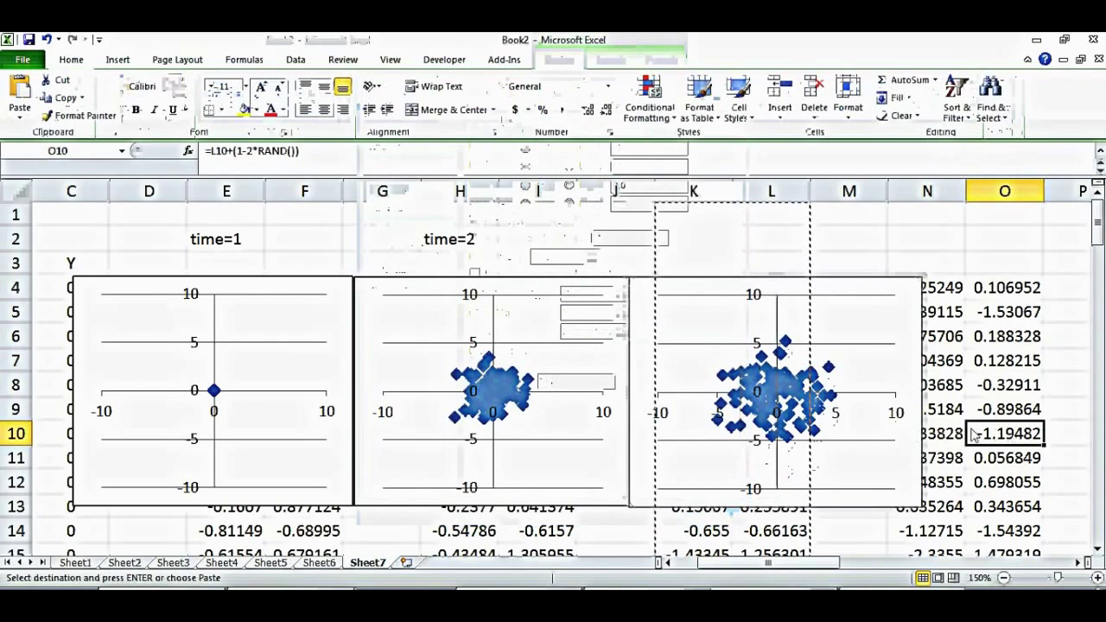
# Fix the third chart's horizontal axis to a minimum of -10 and a maximum of 10
pyautogui.click(903, 420)
pyautogui.click(898, 416)
pyautogui.rightClick(898, 417)
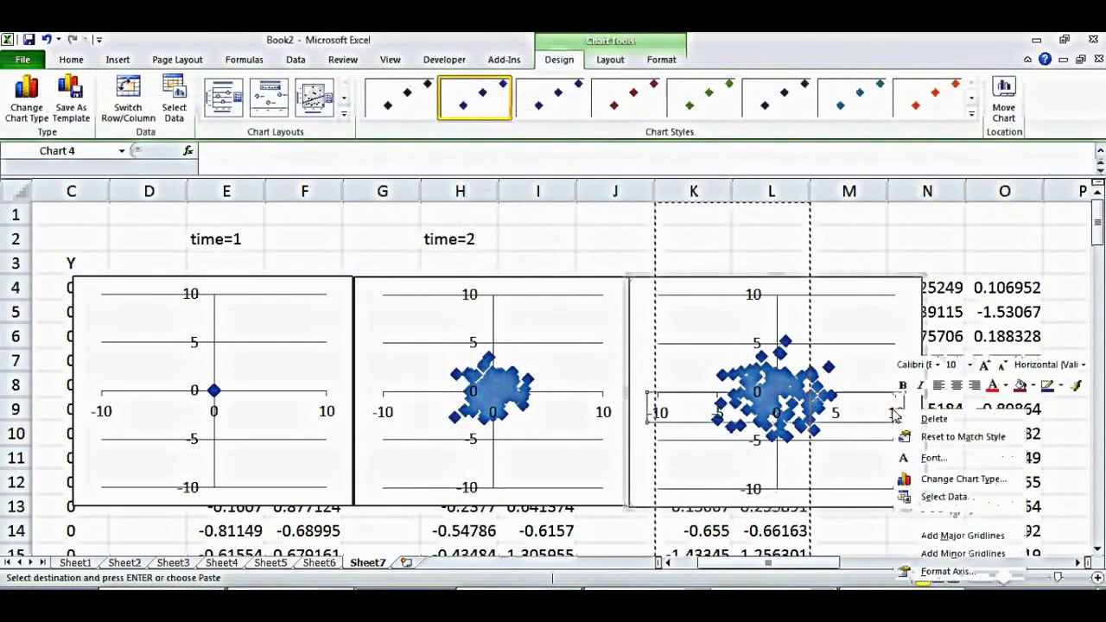
pyautogui.click(942, 571)
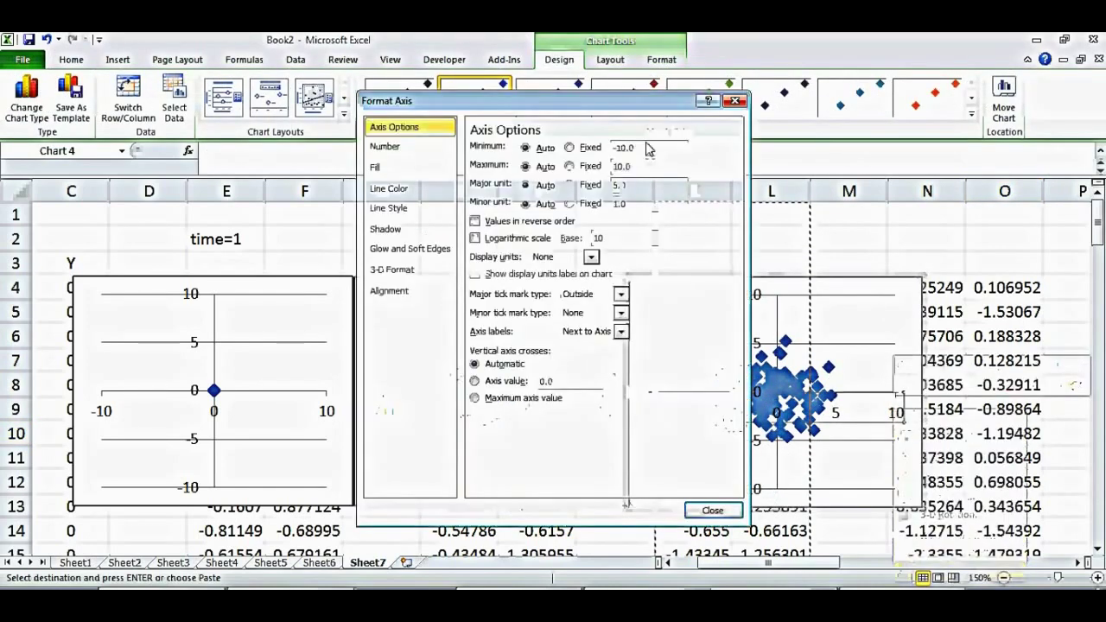
pyautogui.click(573, 148)
pyautogui.click(581, 166)
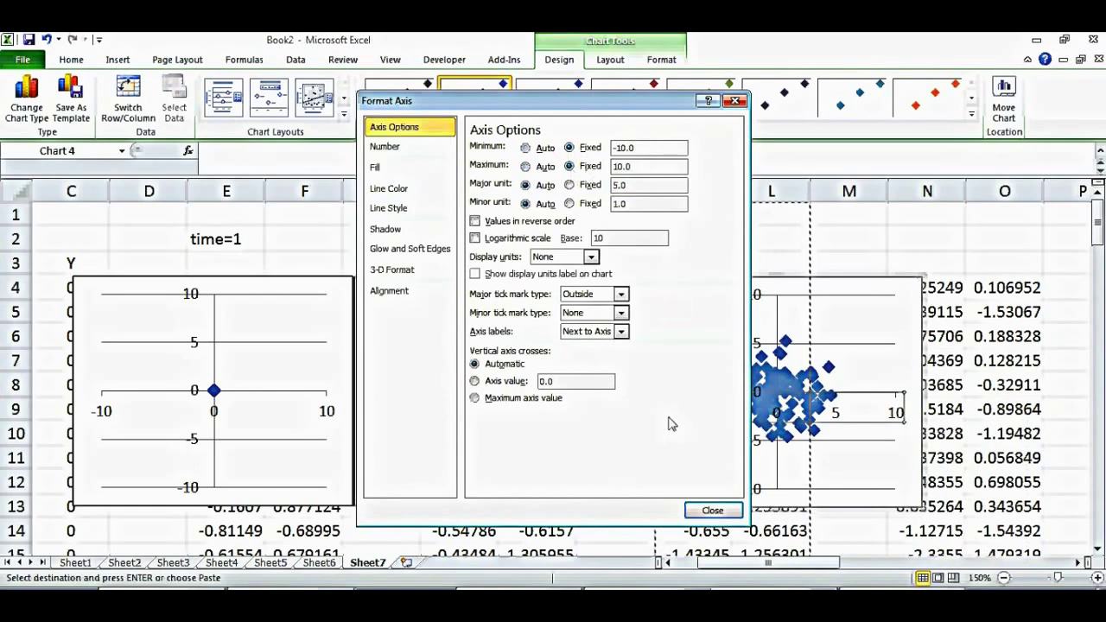
pyautogui.click(712, 510)
pyautogui.click(1022, 467)
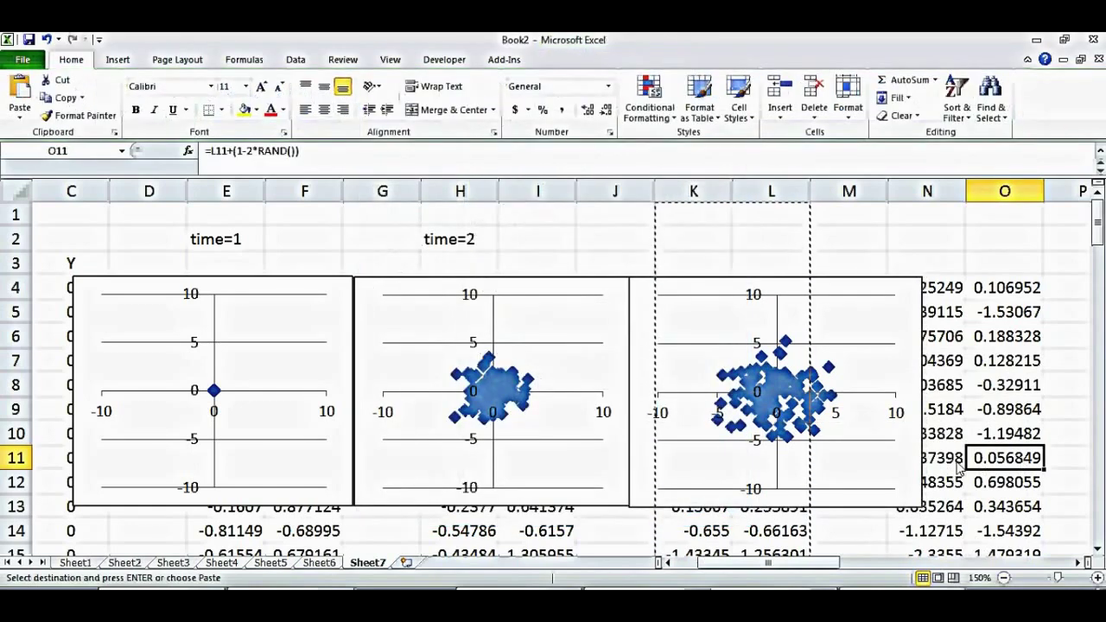
pyautogui.click(183, 529)
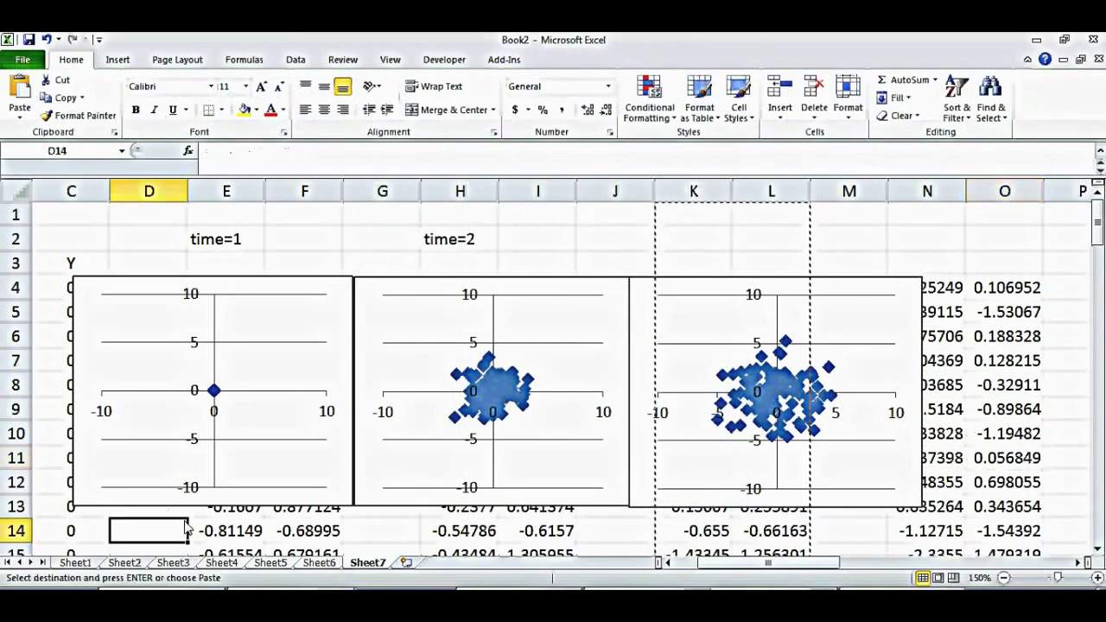
pyautogui.click(1062, 216)
pyautogui.hotkey('ctrl', 'c')
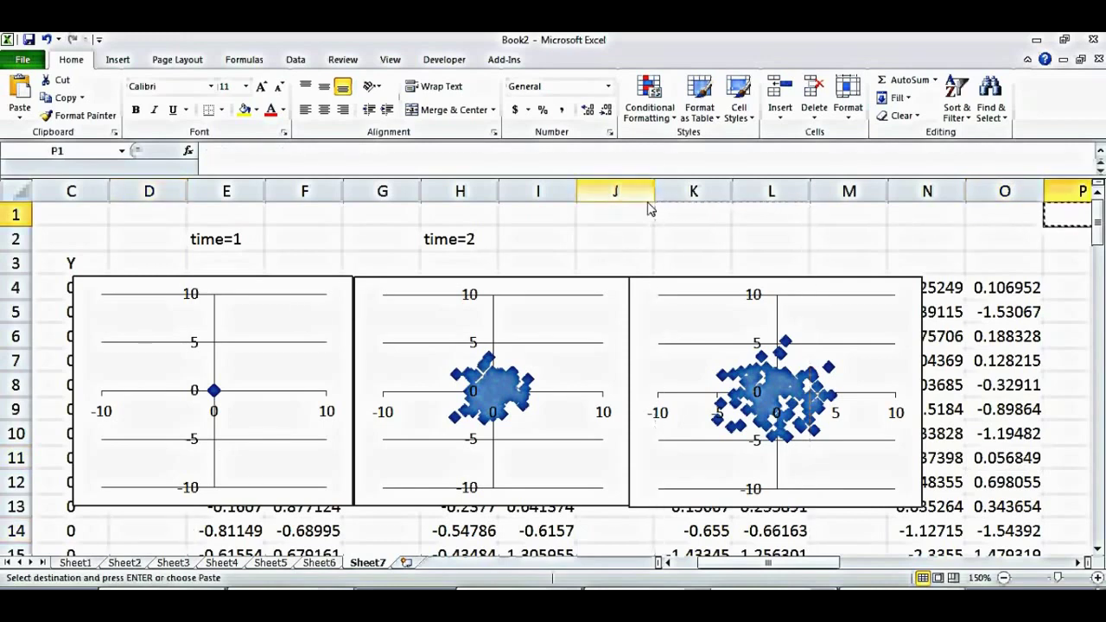
# Recalculate the random walk repeatedly by re-entering empty cell F1, and compare the particle spread across the three charts
pyautogui.click(436, 217)
pyautogui.click(330, 222)
pyautogui.doubleClick(327, 219)
pyautogui.press('Return')
pyautogui.click(329, 221)
pyautogui.doubleClick(329, 221)
pyautogui.press('Return')
pyautogui.click(329, 221)
pyautogui.doubleClick(328, 221)
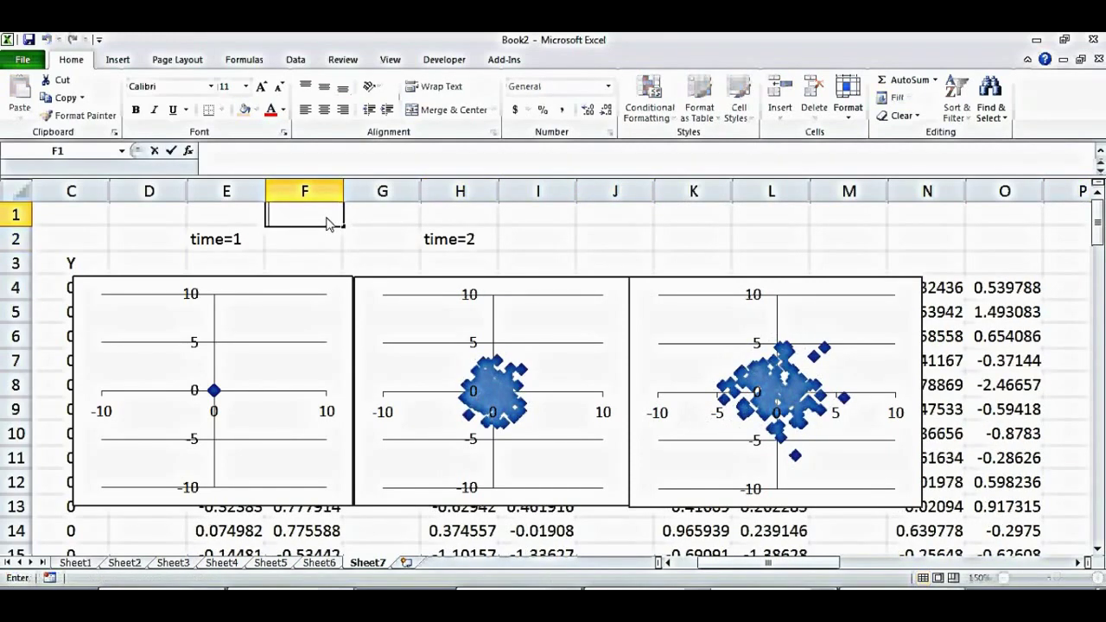
pyautogui.press('Return')
pyautogui.click(329, 221)
pyautogui.doubleClick(329, 221)
pyautogui.press('Return')
pyautogui.click(328, 221)
pyautogui.doubleClick(328, 221)
pyautogui.press('Return')
pyautogui.click(328, 220)
pyautogui.doubleClick(329, 220)
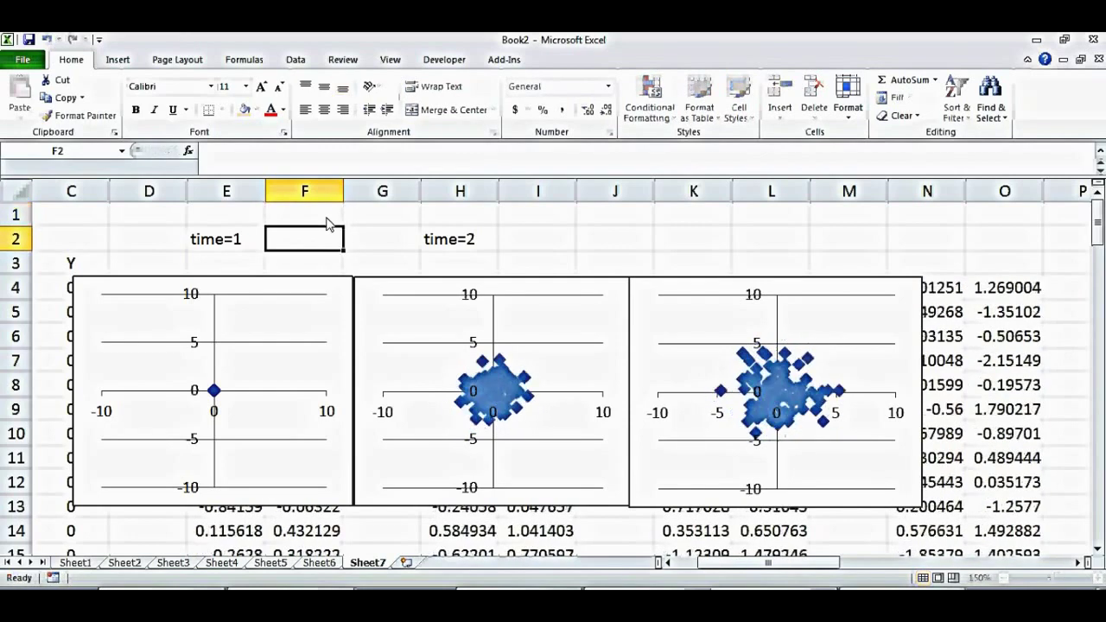
pyautogui.press('Return')
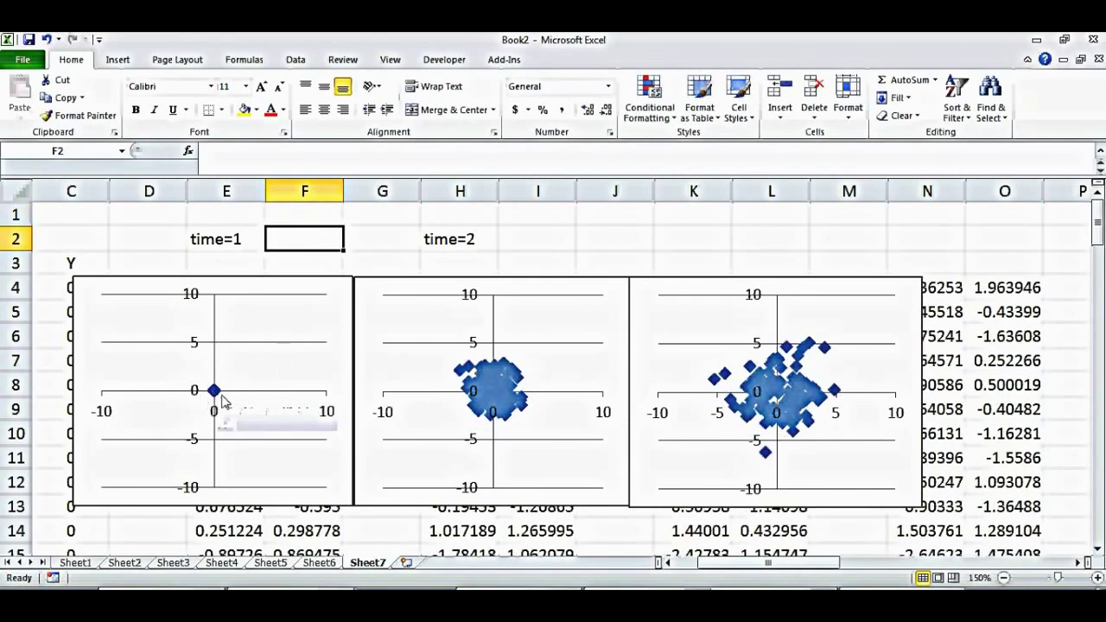
# Recalculate the simulation several more times from empty cells I2 and J2, and examine how the middle and last charts change
pyautogui.doubleClick(560, 240)
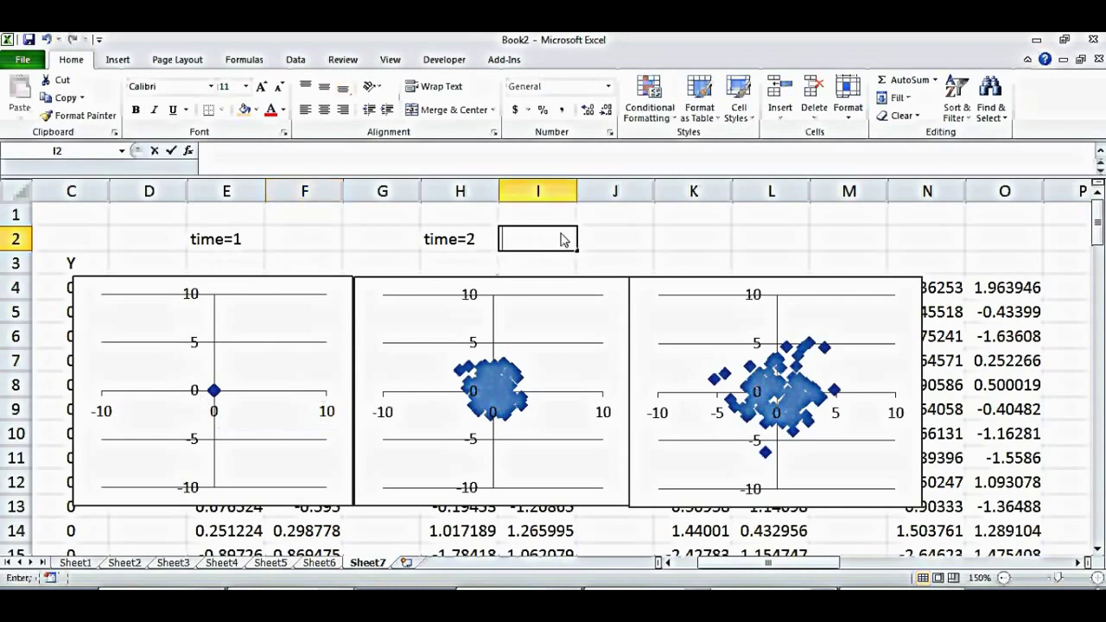
pyautogui.press('Return')
pyautogui.doubleClick(654, 235)
pyautogui.press('Return')
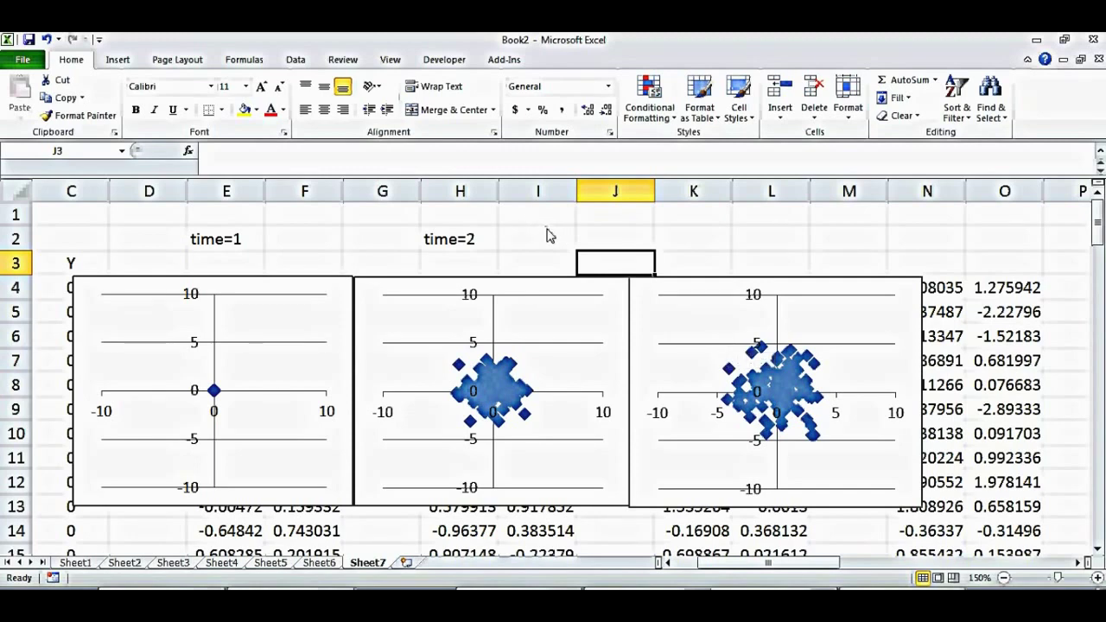
pyautogui.click(550, 237)
pyautogui.press('Return')
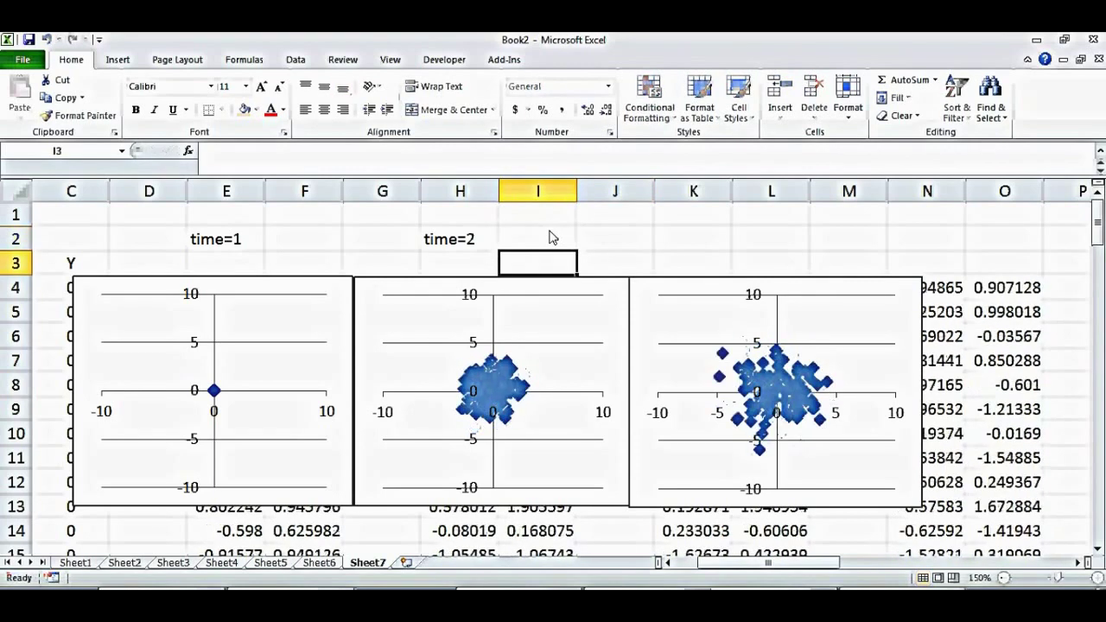
pyautogui.click(533, 247)
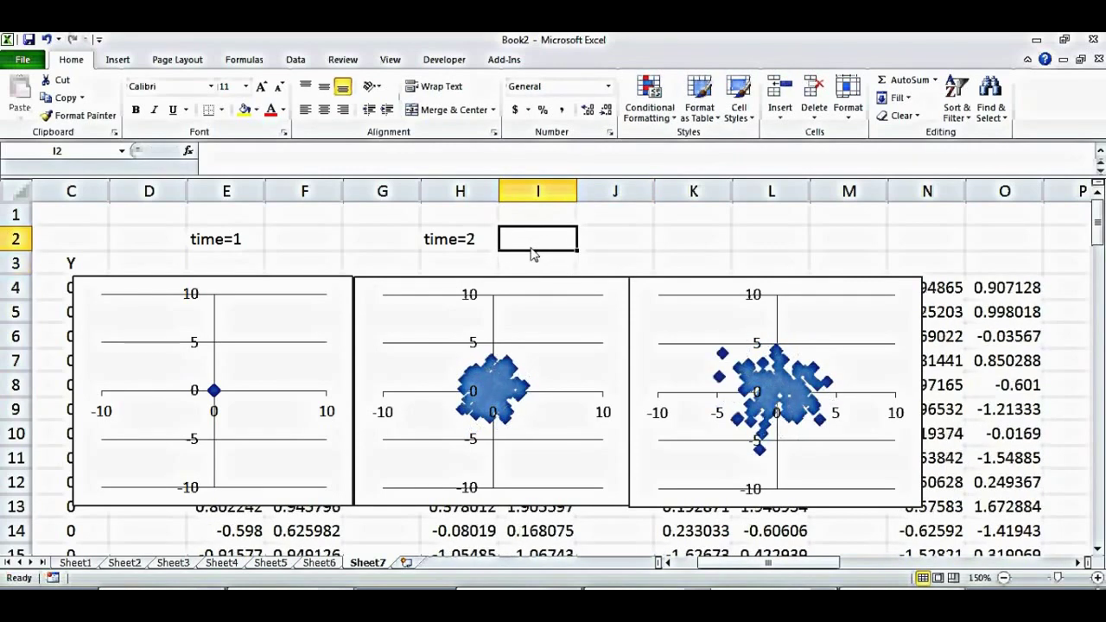
pyautogui.press('Return')
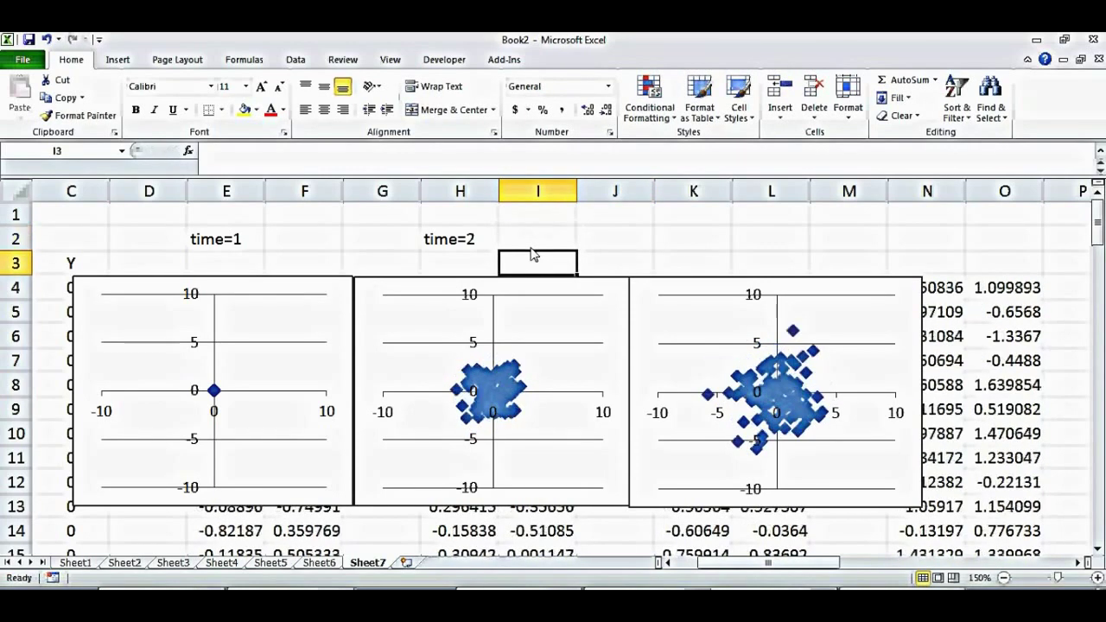
pyautogui.click(645, 240)
pyautogui.press('Return')
pyautogui.click(647, 243)
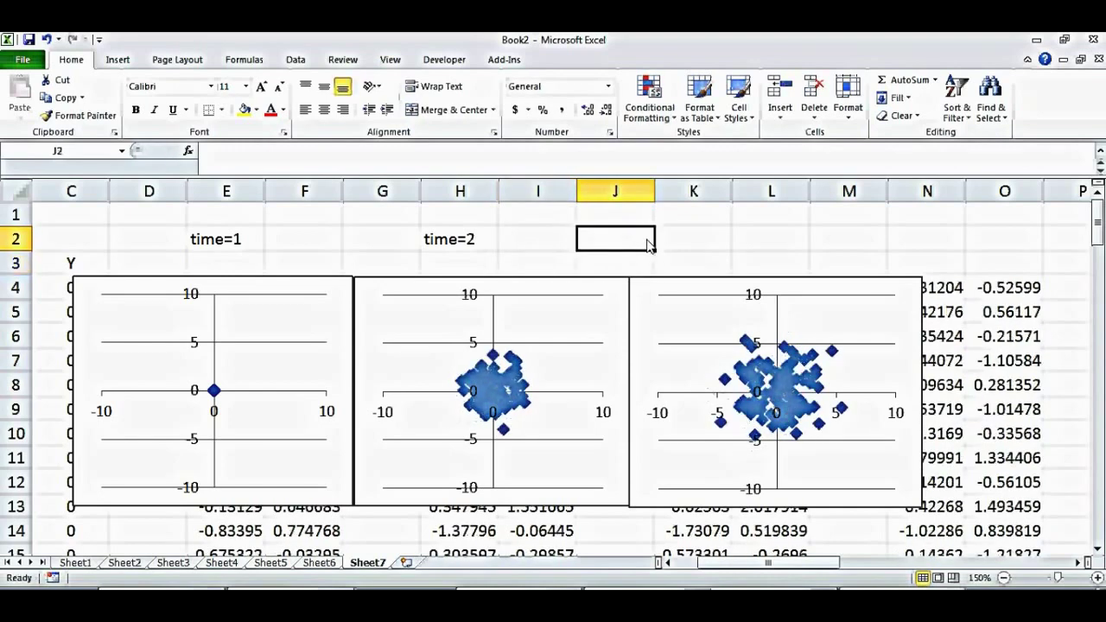
pyautogui.press('Return')
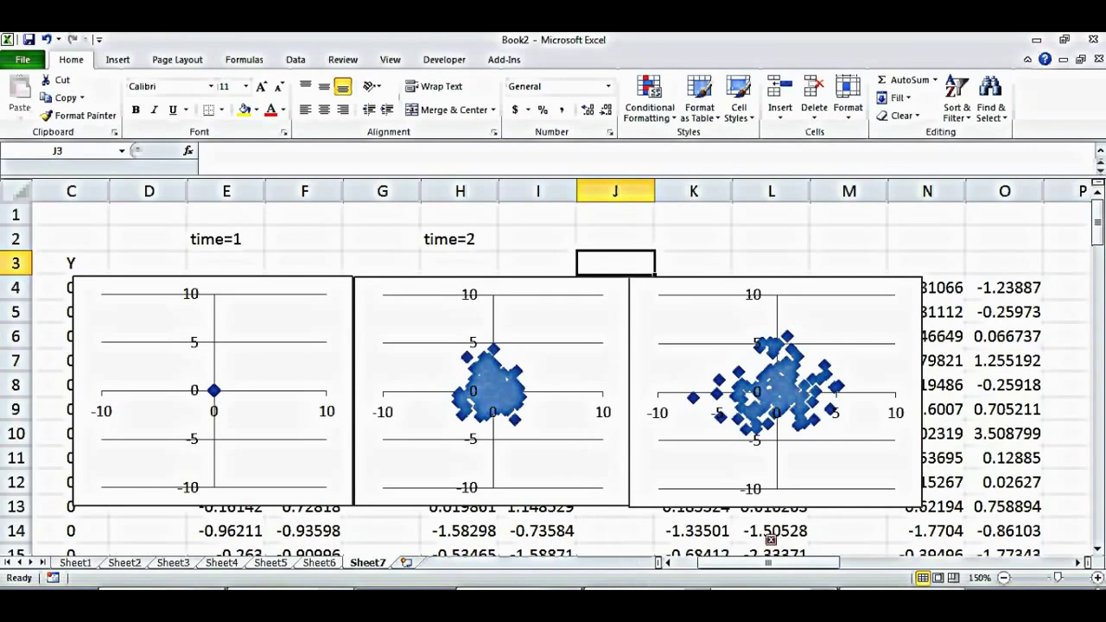
# On Sheet4, enter the headings H in cell B5 and T in cell C5 under the Binomial Distribution title
pyautogui.moveTo(701, 589)
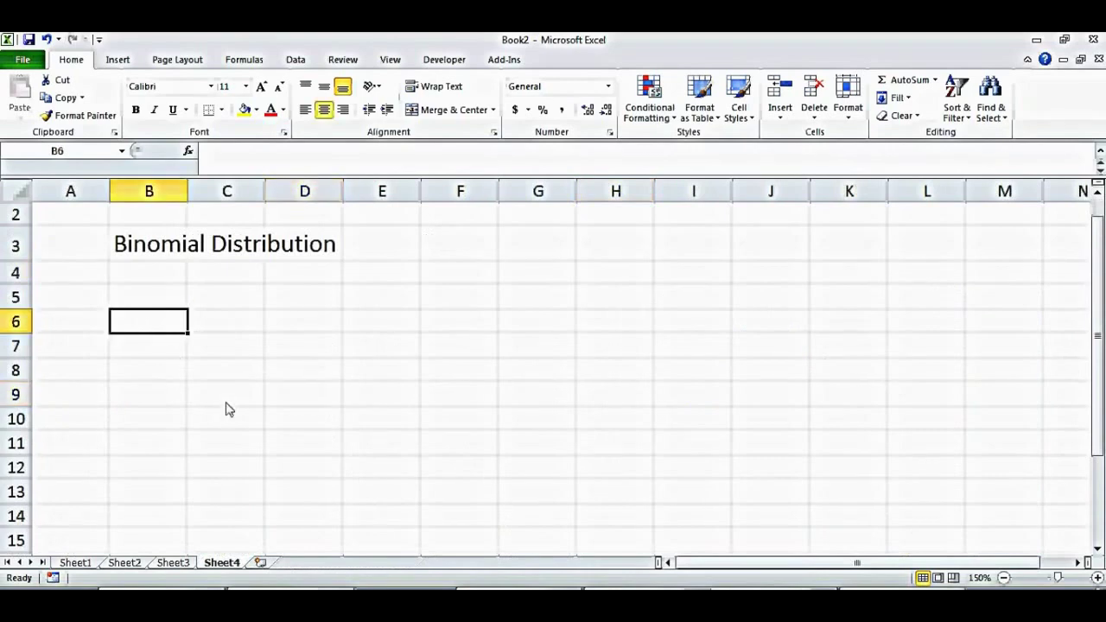
pyautogui.click(234, 416)
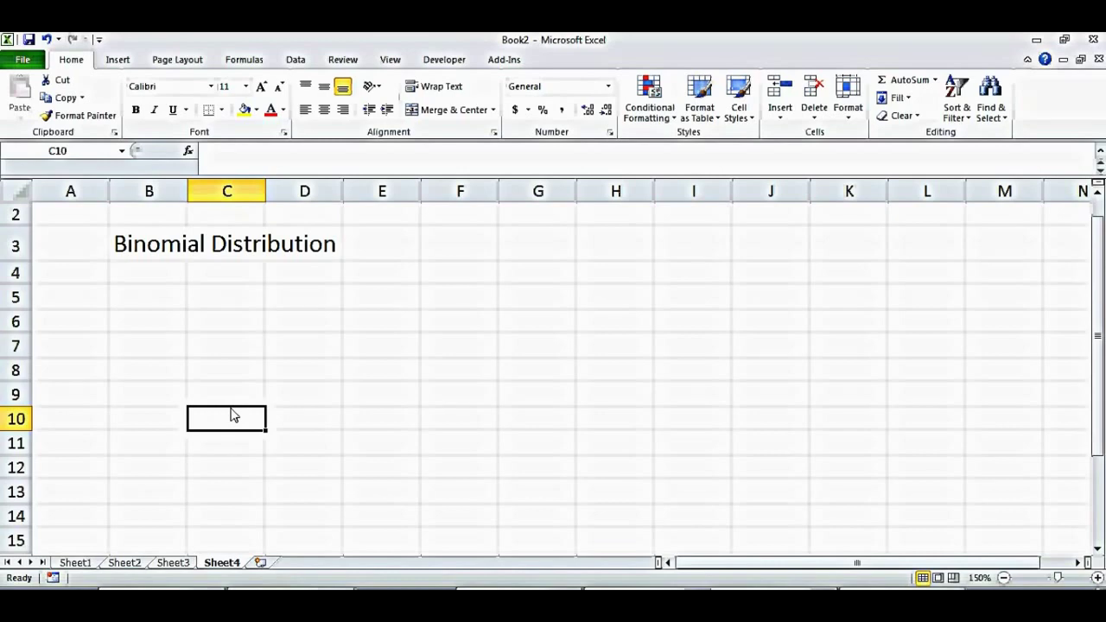
pyautogui.click(167, 308)
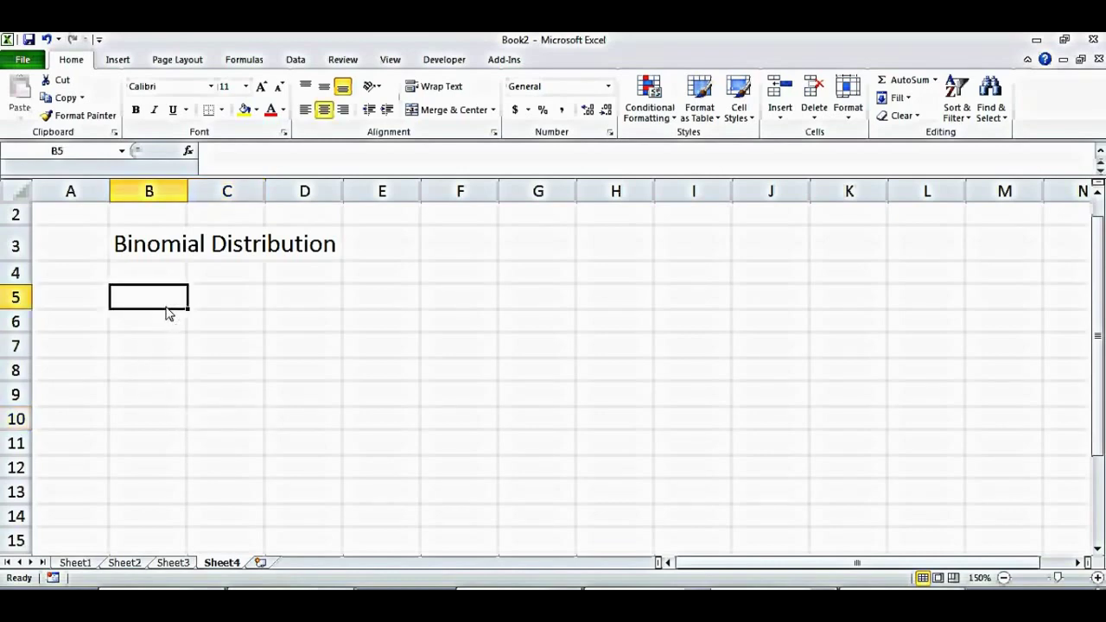
pyautogui.write('H')
pyautogui.click(228, 306)
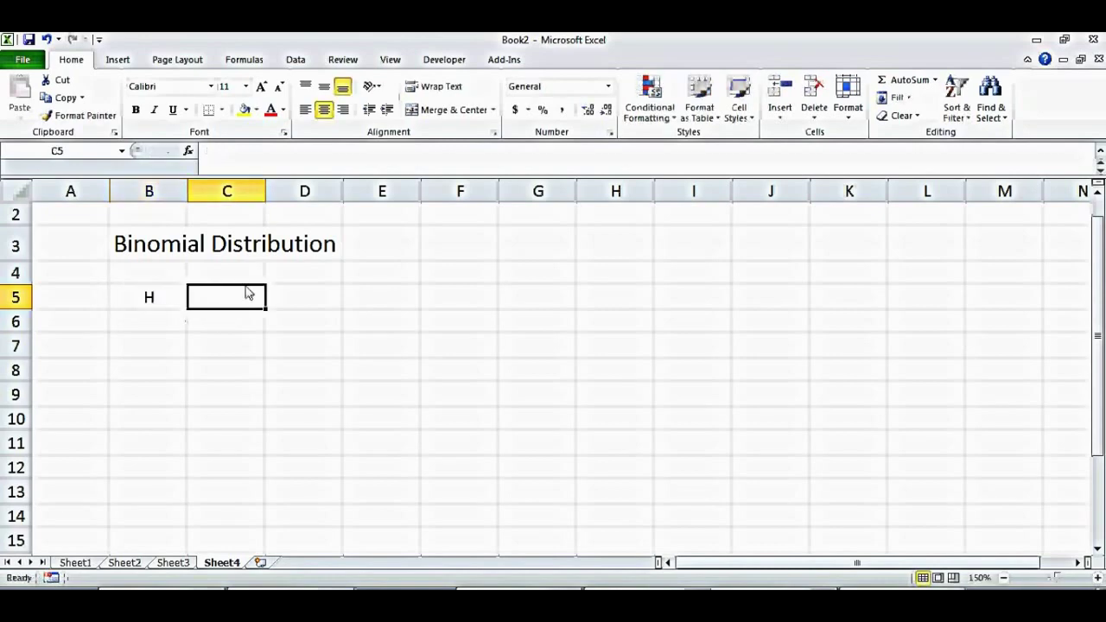
pyautogui.write('T')
pyautogui.press('Return')
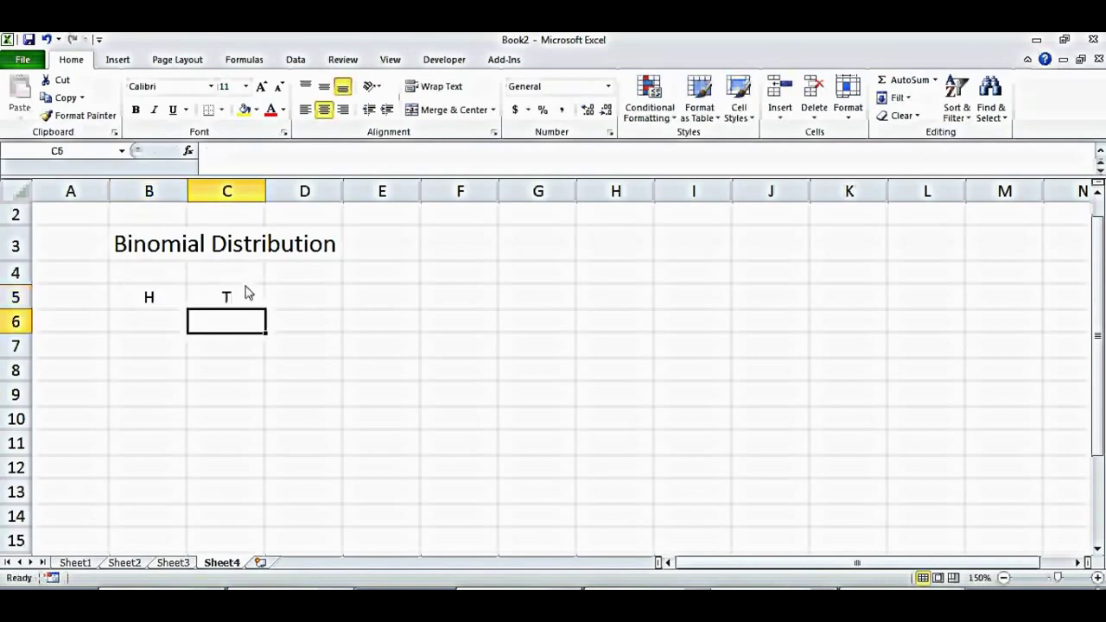
# Enter the heads probability =0.5 in cell B6 and the tails probability =1-B6 in cell C6
pyautogui.click(166, 323)
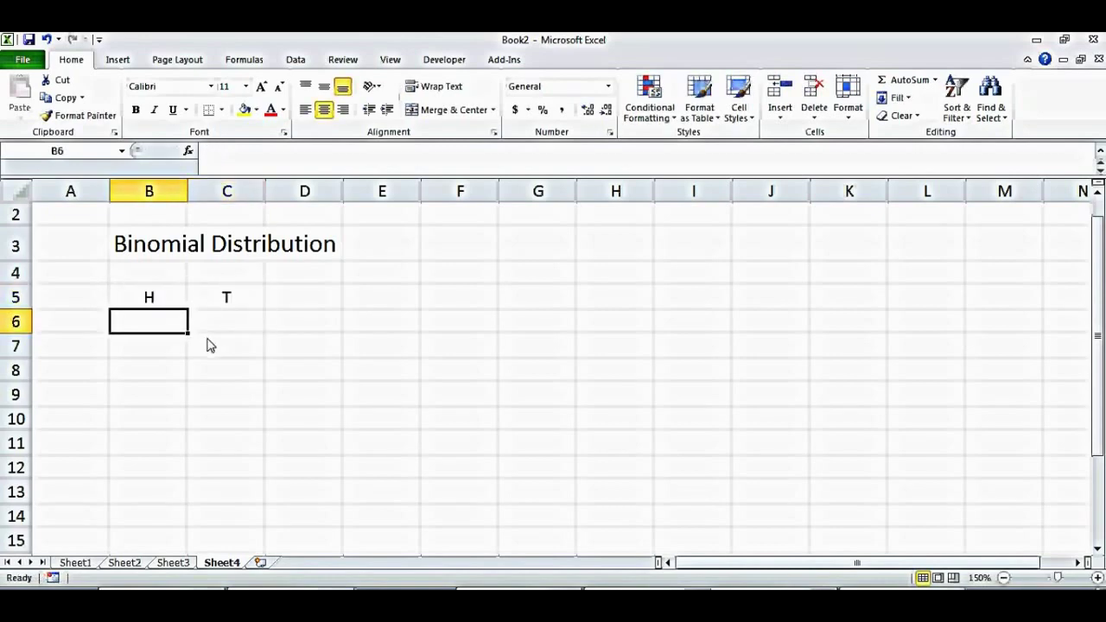
pyautogui.write('=0.5')
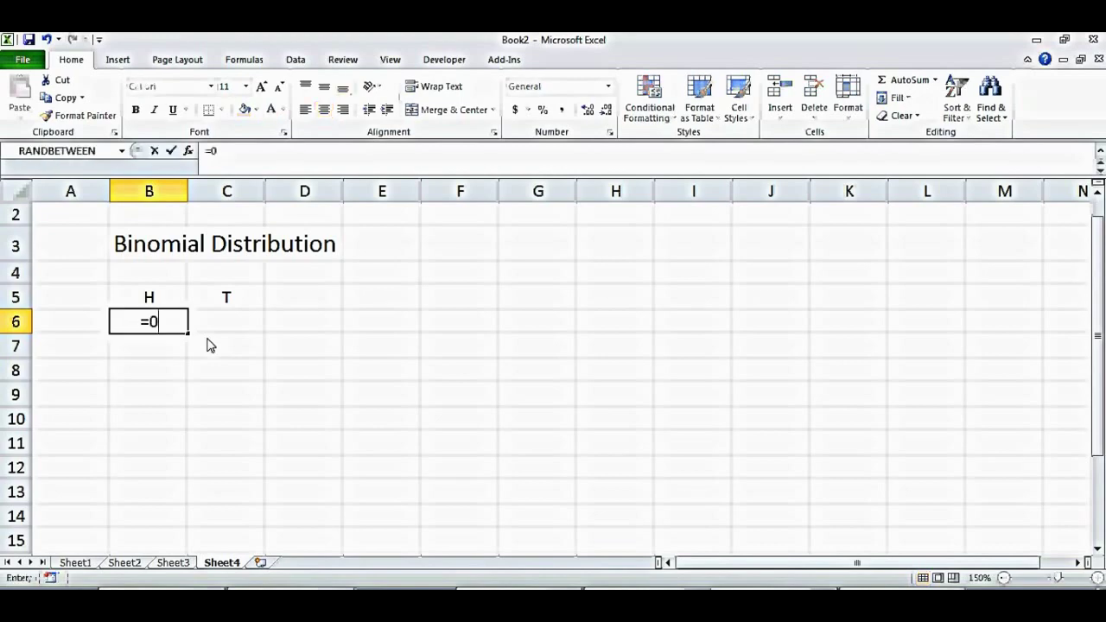
pyautogui.press('Return')
pyautogui.click(230, 324)
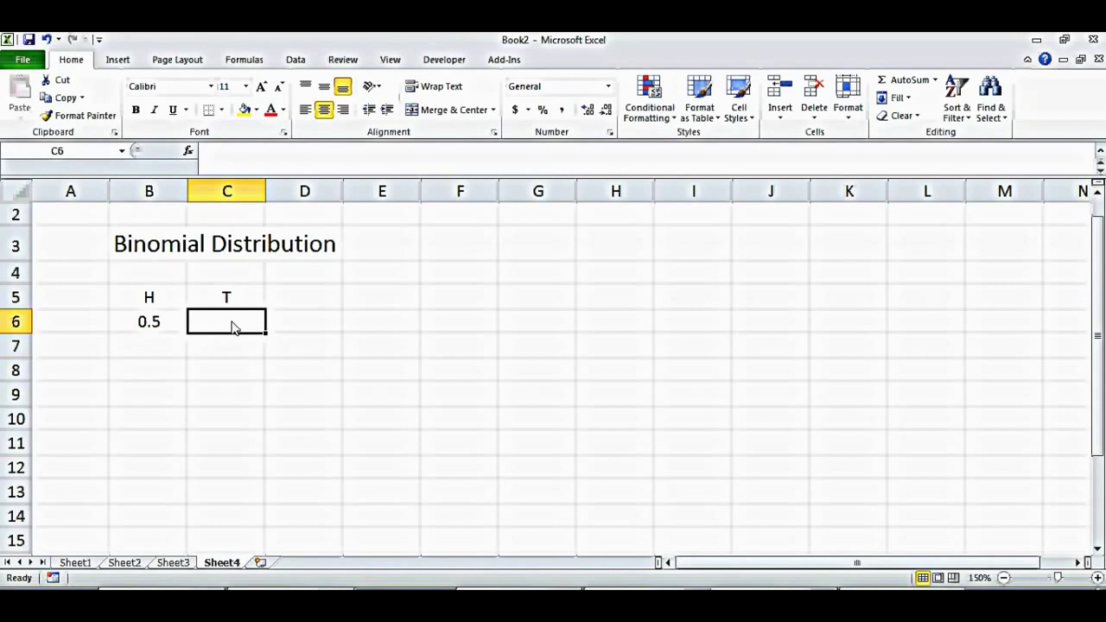
pyautogui.write('=1-')
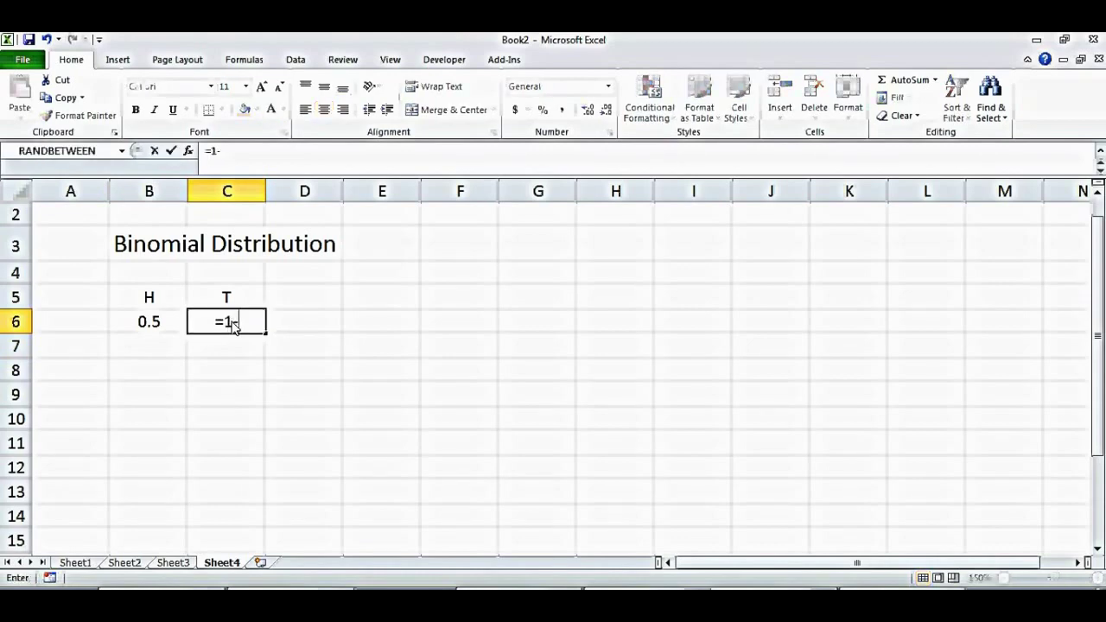
pyautogui.click(159, 323)
pyautogui.press('Return')
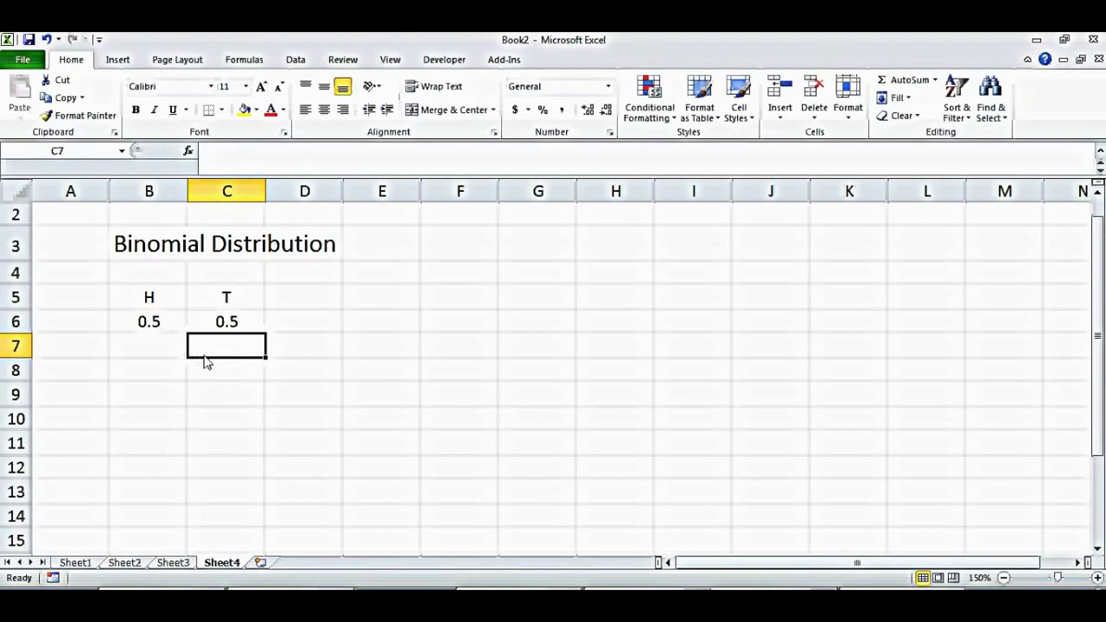
# Try 0.2 as the heads probability in cell B6 to test the tails formula, and set it back to 0.5
pyautogui.click(159, 332)
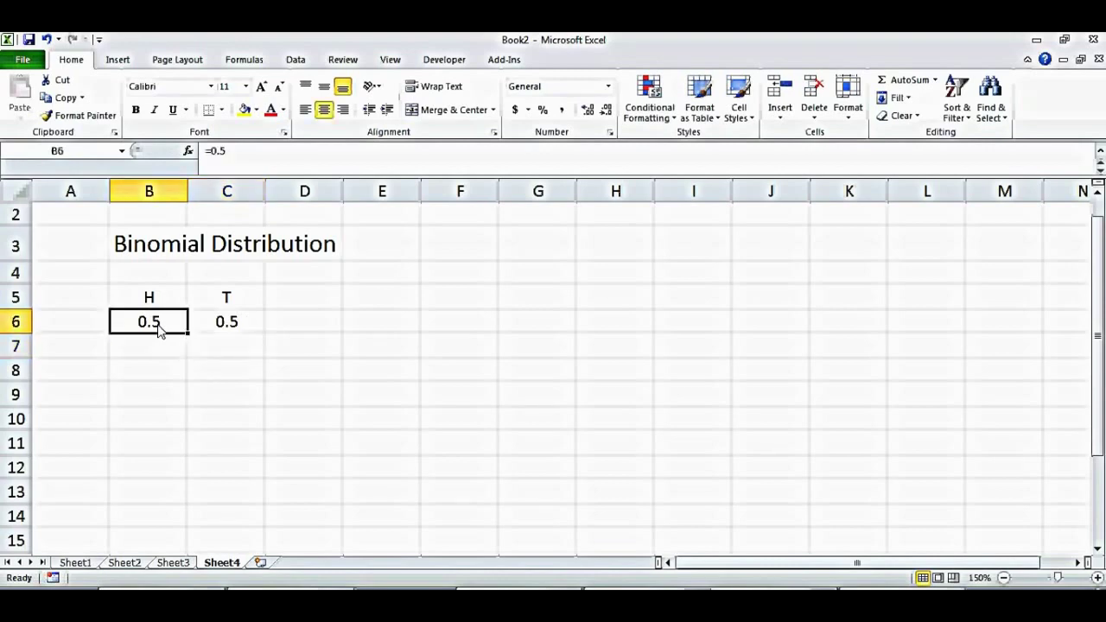
pyautogui.write('.2')
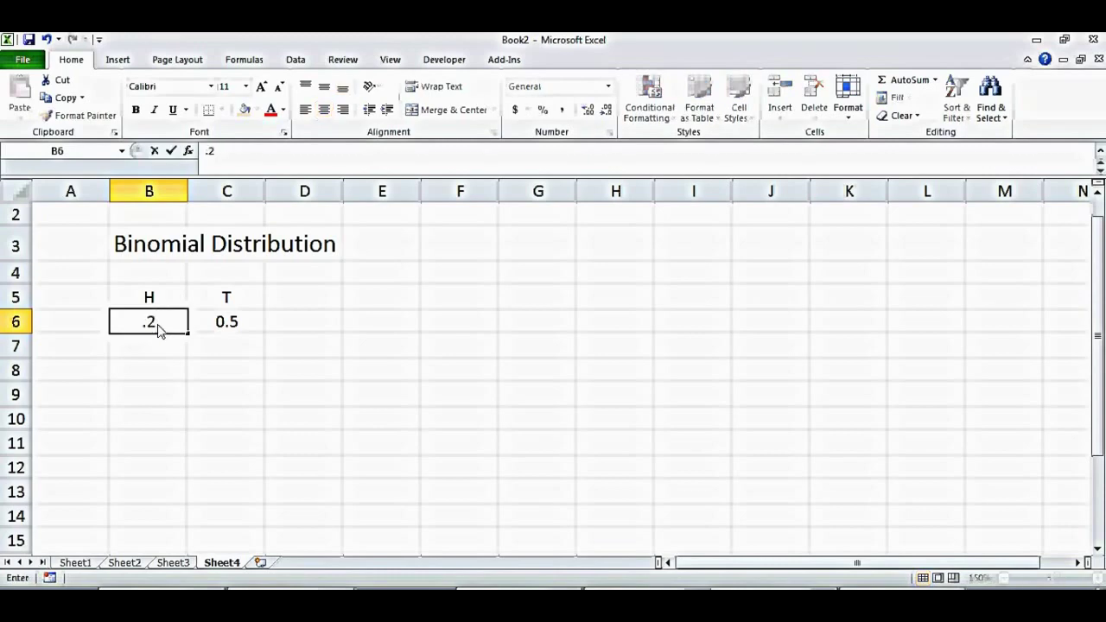
pyautogui.press('Return')
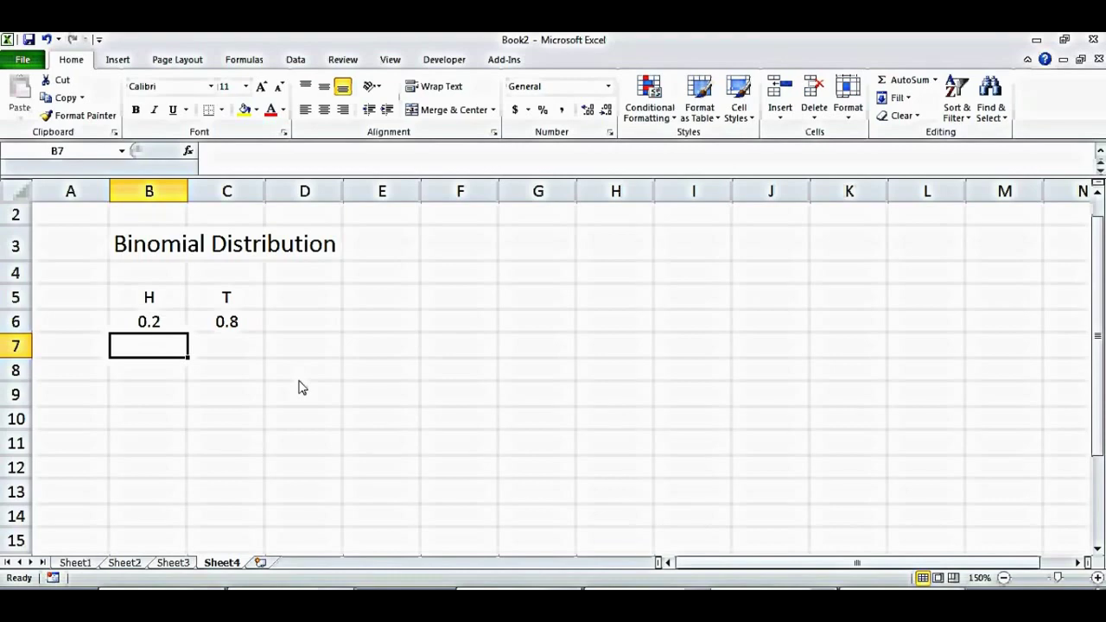
pyautogui.click(147, 325)
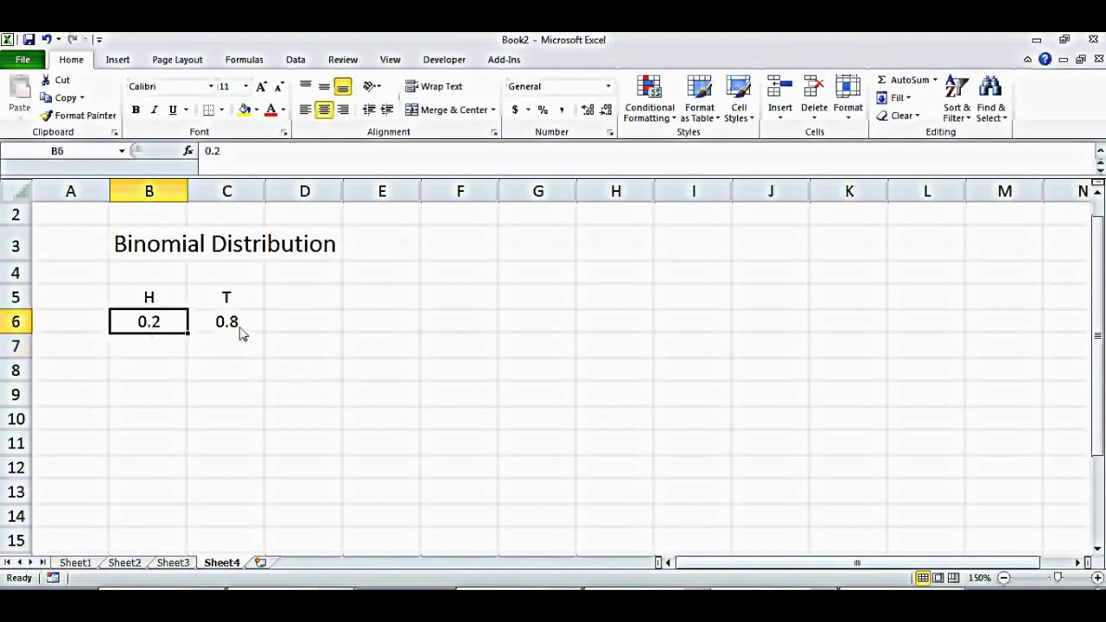
pyautogui.write('.5')
pyautogui.press('Return')
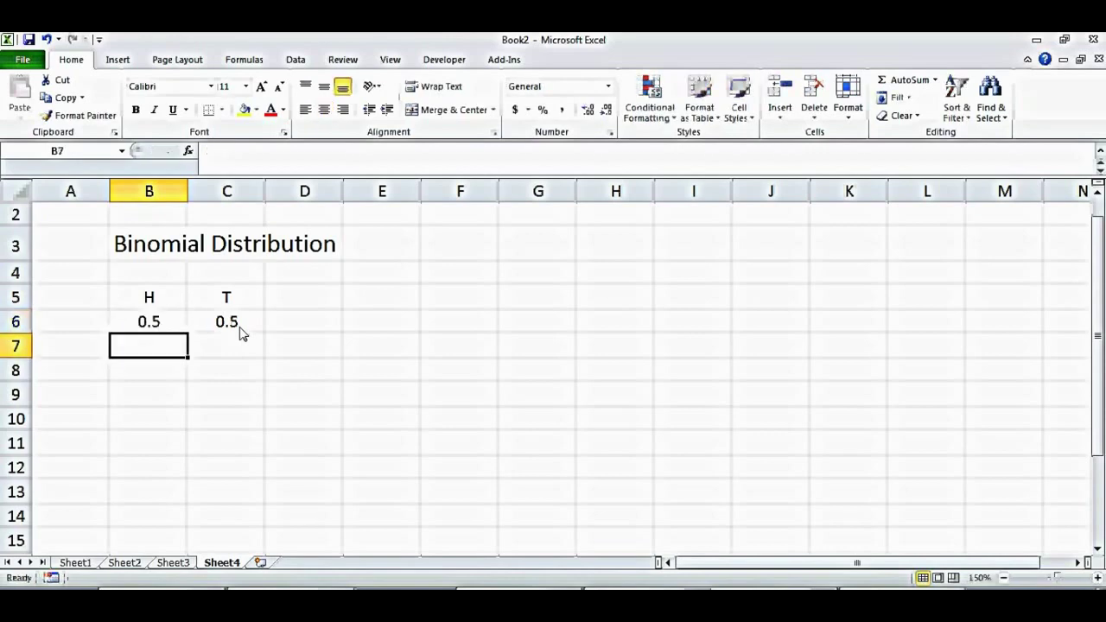
pyautogui.click(385, 367)
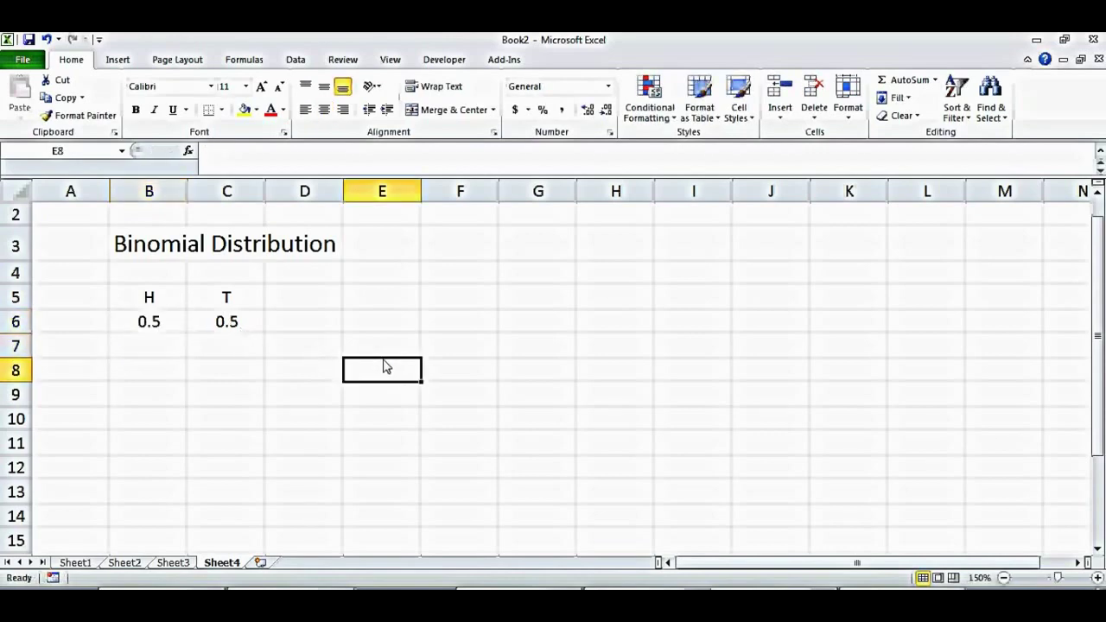
# Test the tails formula again with a heads probability of 0.3 in cell B6, and reset that cell to =.5
pyautogui.click(157, 325)
pyautogui.write('.3')
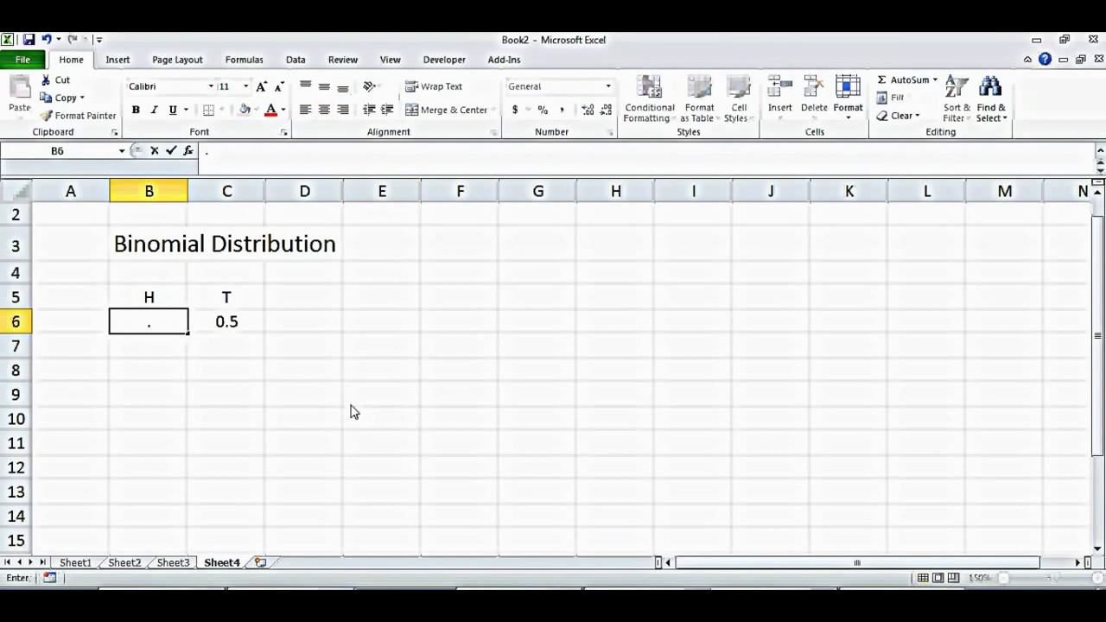
pyautogui.press('Return')
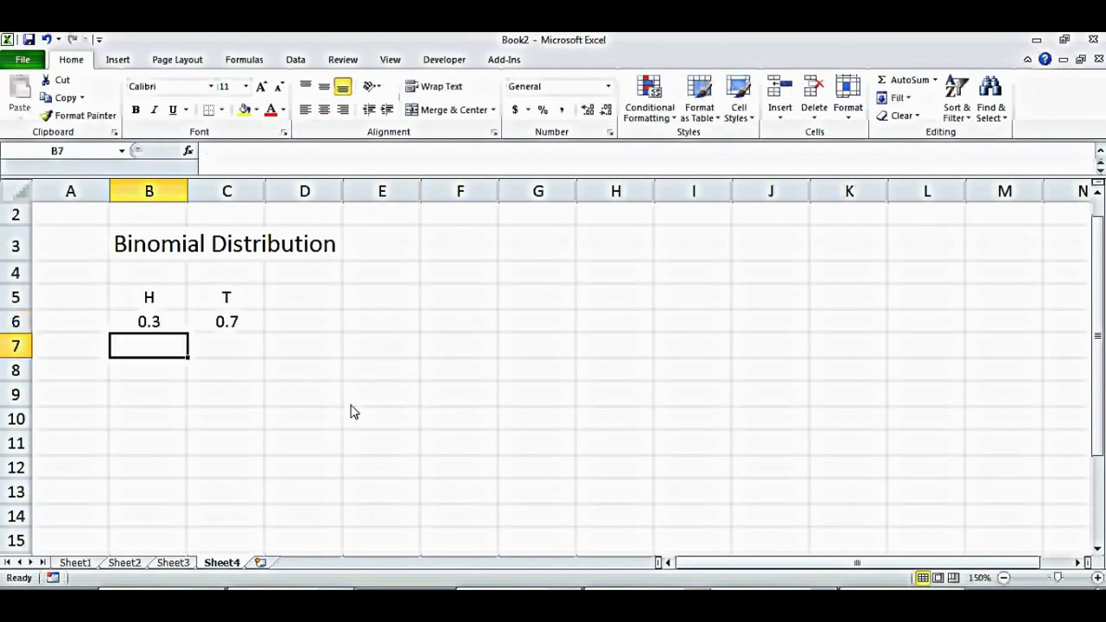
pyautogui.press('Up')
pyautogui.write('=.5')
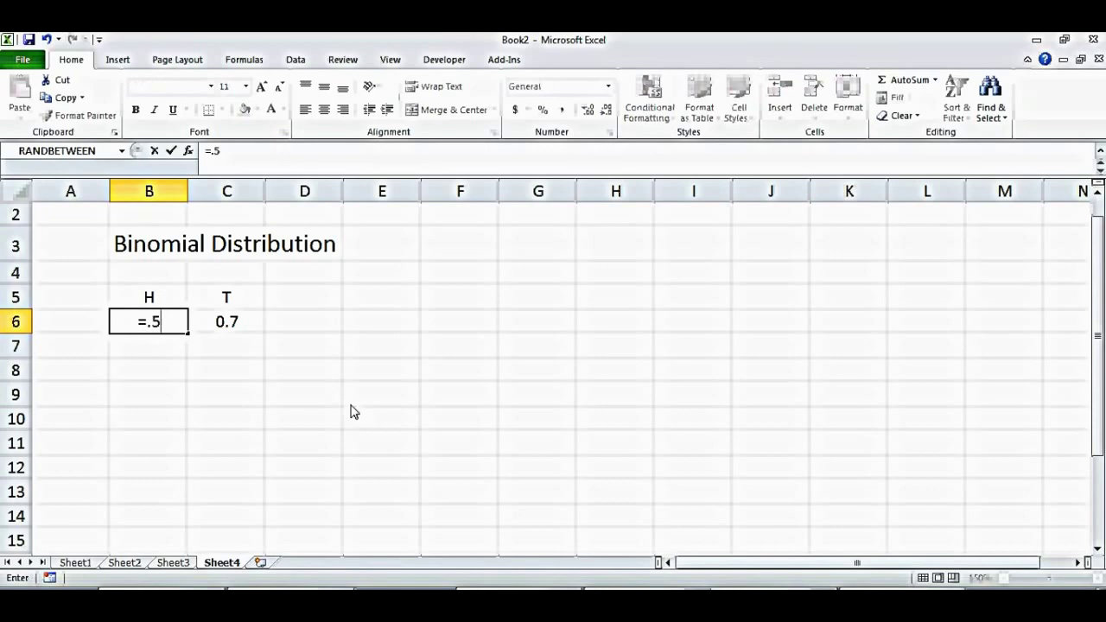
pyautogui.press('Return')
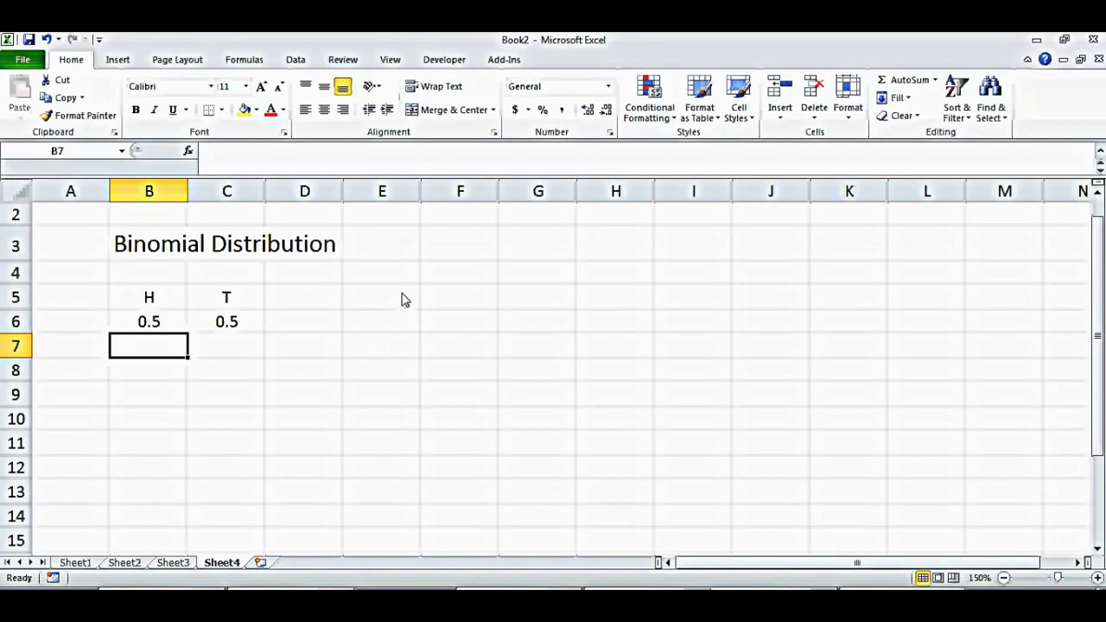
pyautogui.click(385, 327)
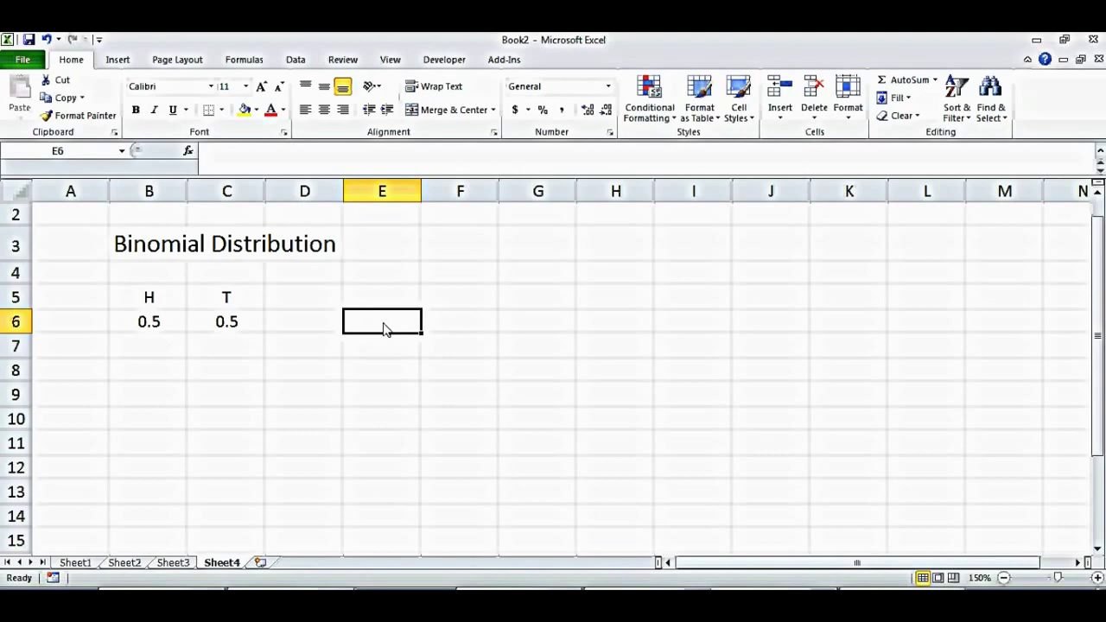
# Label cell E6 as 3-times and enter the outcome H, H, H across E8:G8
pyautogui.write('3-times')
pyautogui.press('Return')
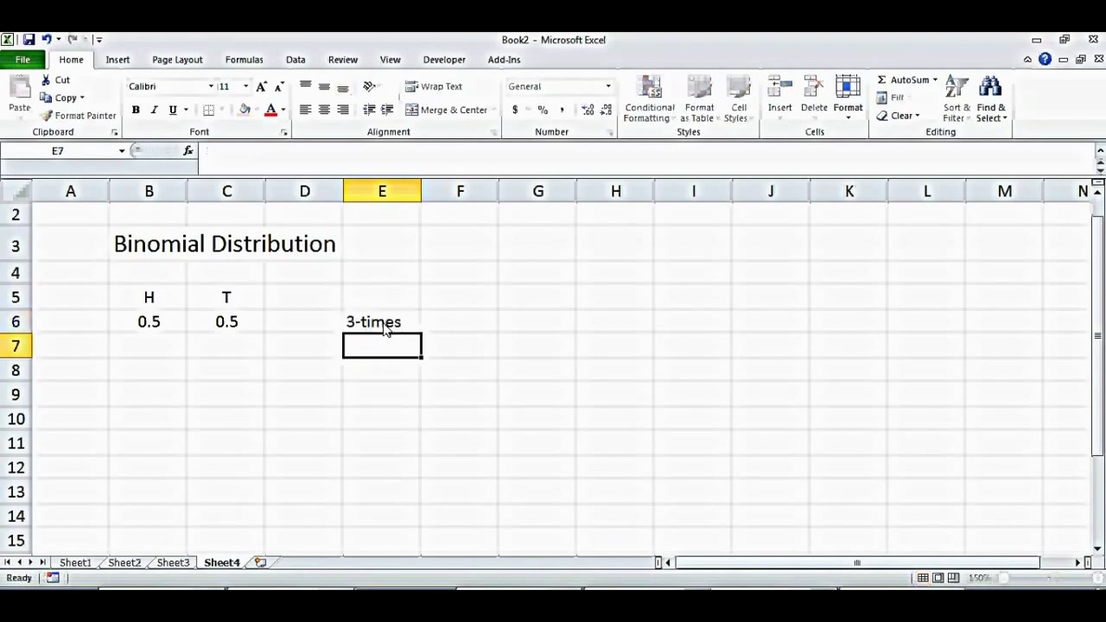
pyautogui.click(385, 367)
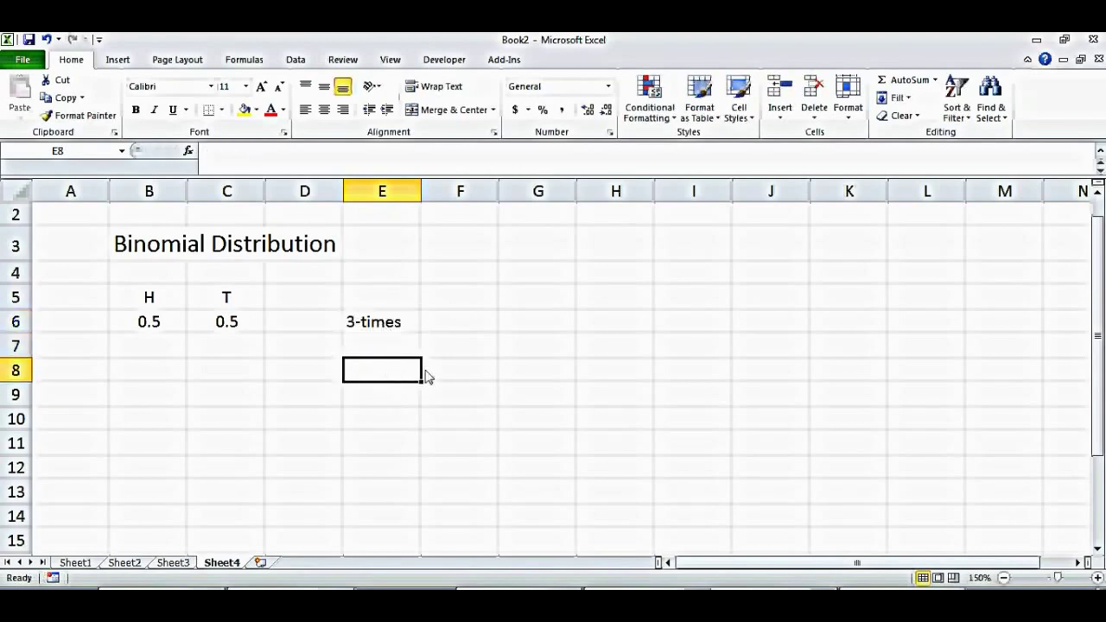
pyautogui.write('H')
pyautogui.click(451, 370)
pyautogui.write('H')
pyautogui.click(540, 373)
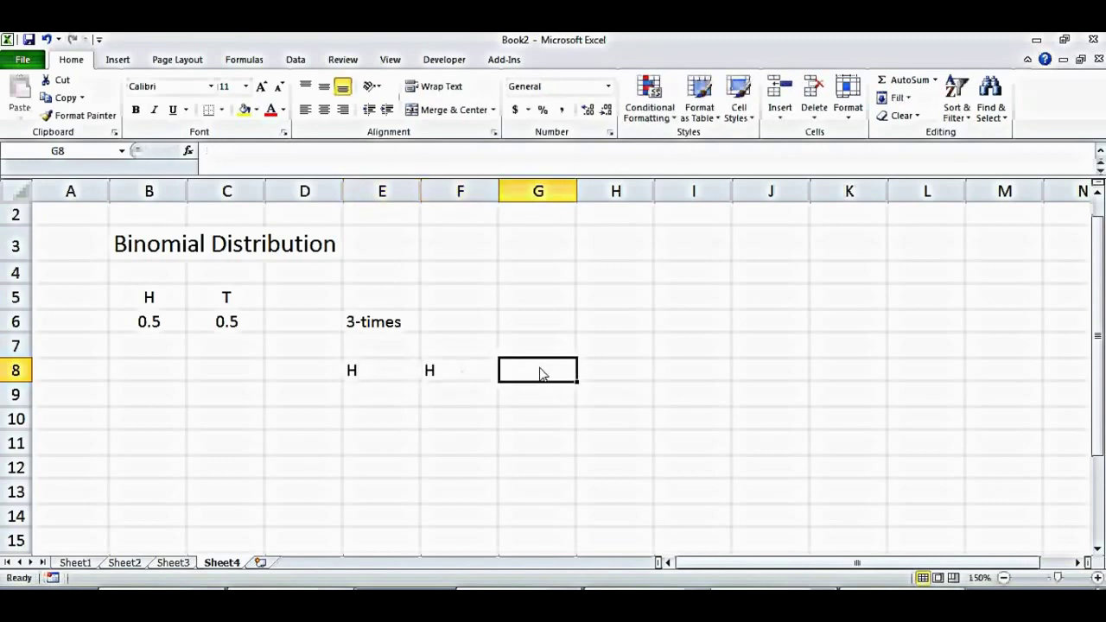
pyautogui.write('H')
pyautogui.press('Return')
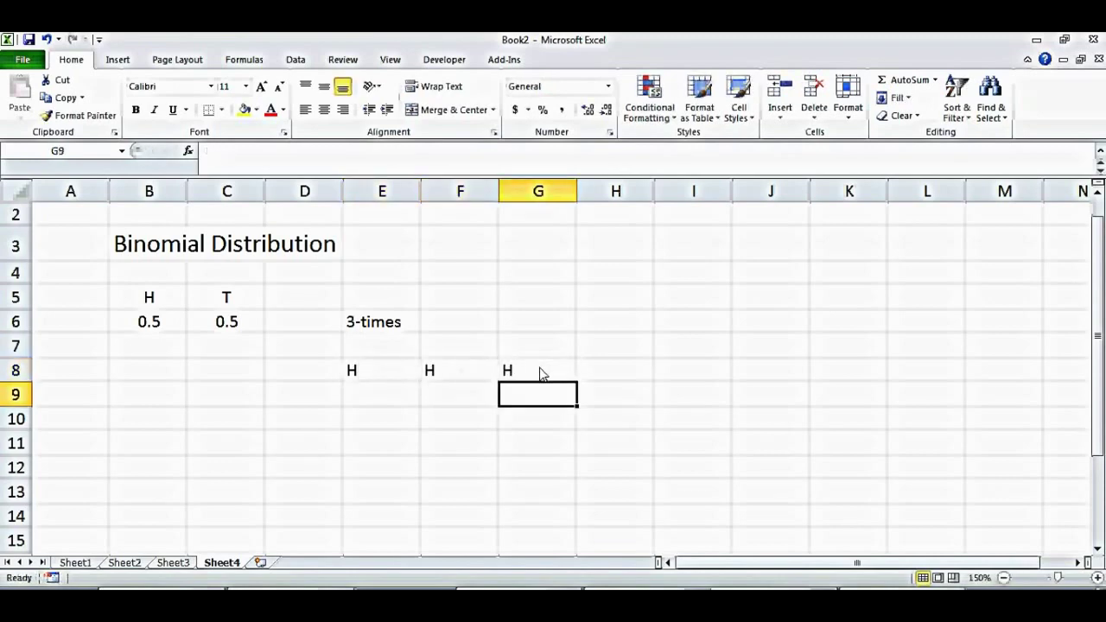
# Enter the outcome T, T, T across cells E10:G10
pyautogui.click(406, 422)
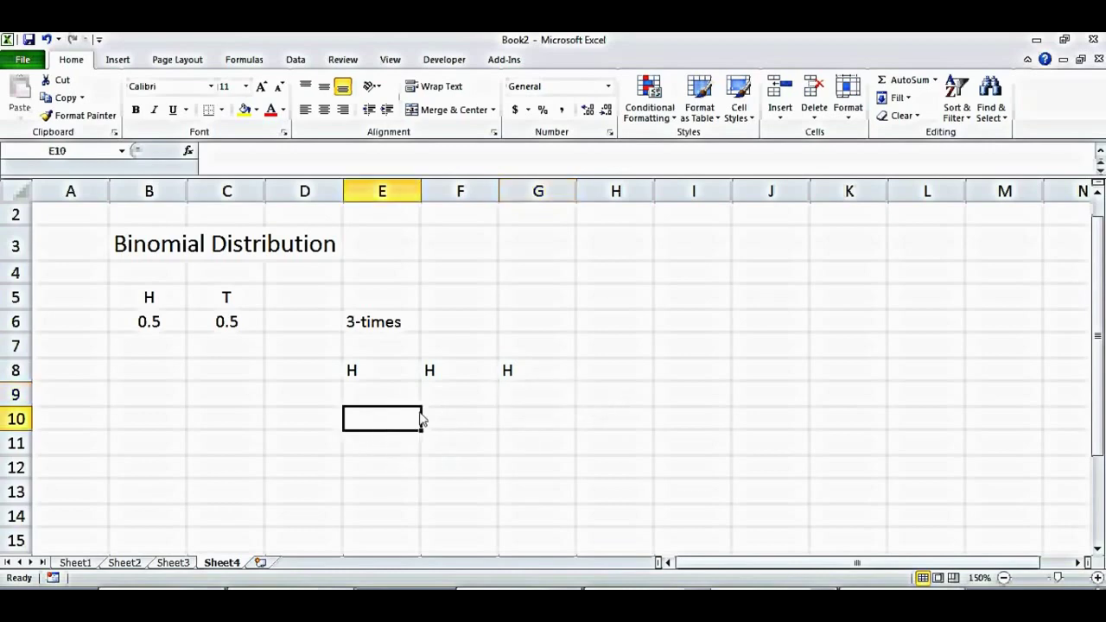
pyautogui.write('T')
pyautogui.press('Return')
pyautogui.click(418, 420)
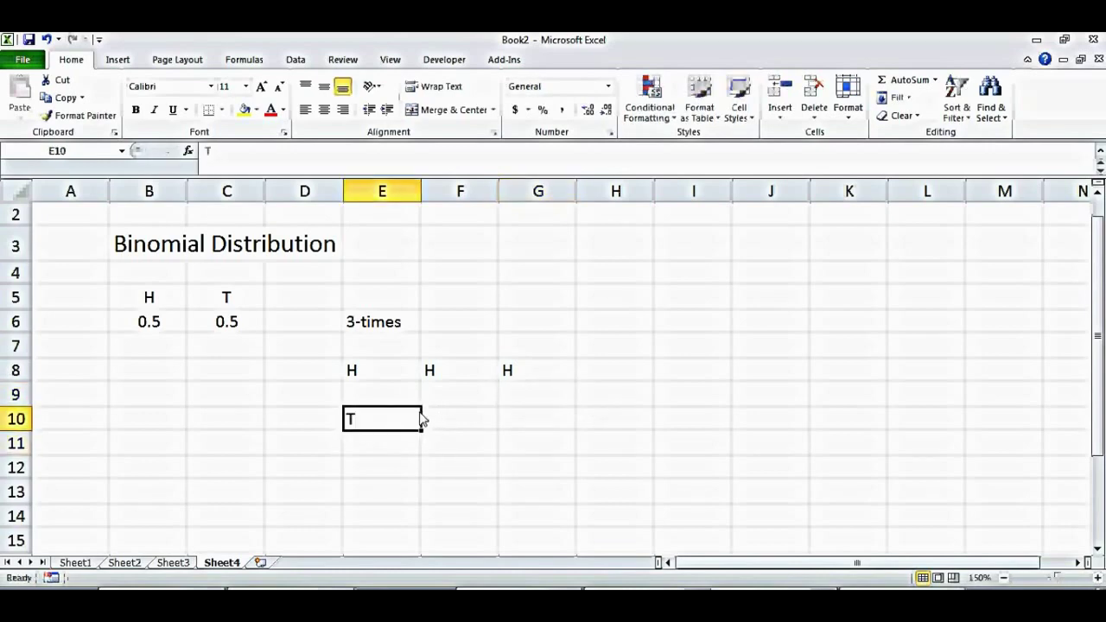
pyautogui.click(432, 420)
pyautogui.write('T')
pyautogui.press('Return')
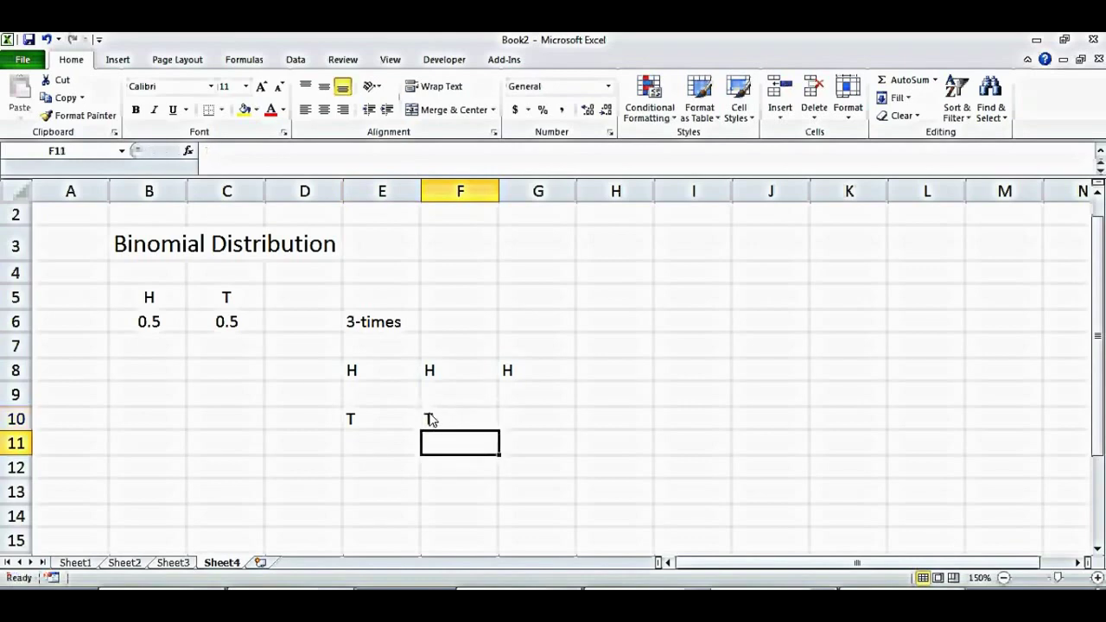
pyautogui.click(573, 422)
pyautogui.write('T')
pyautogui.press('Return')
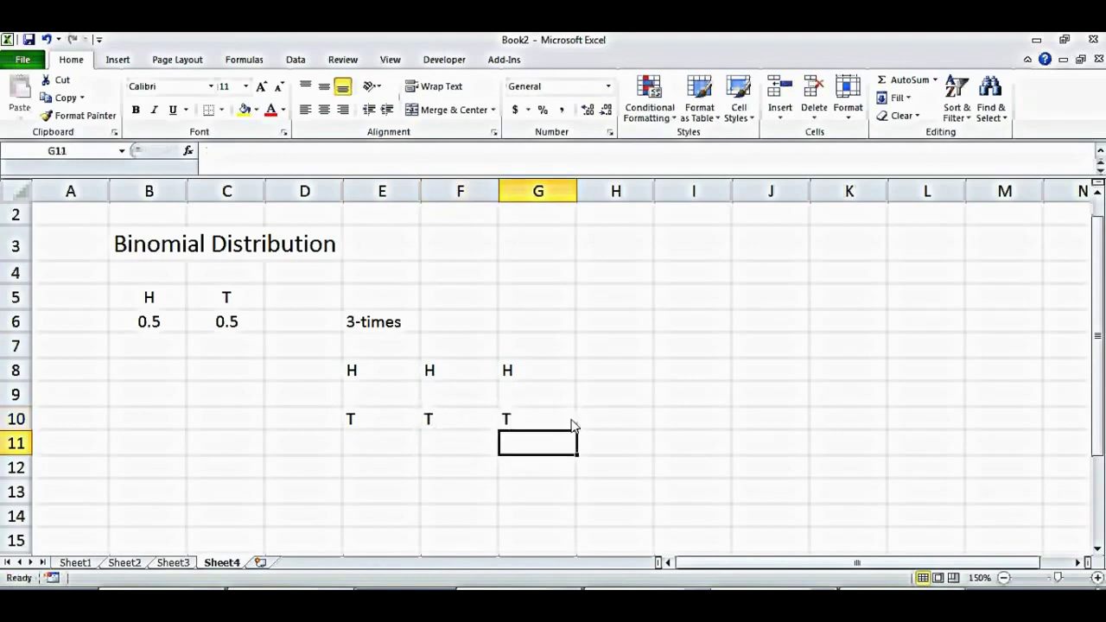
# Enter the outcome H, T, T across cells E12:G12
pyautogui.click(366, 467)
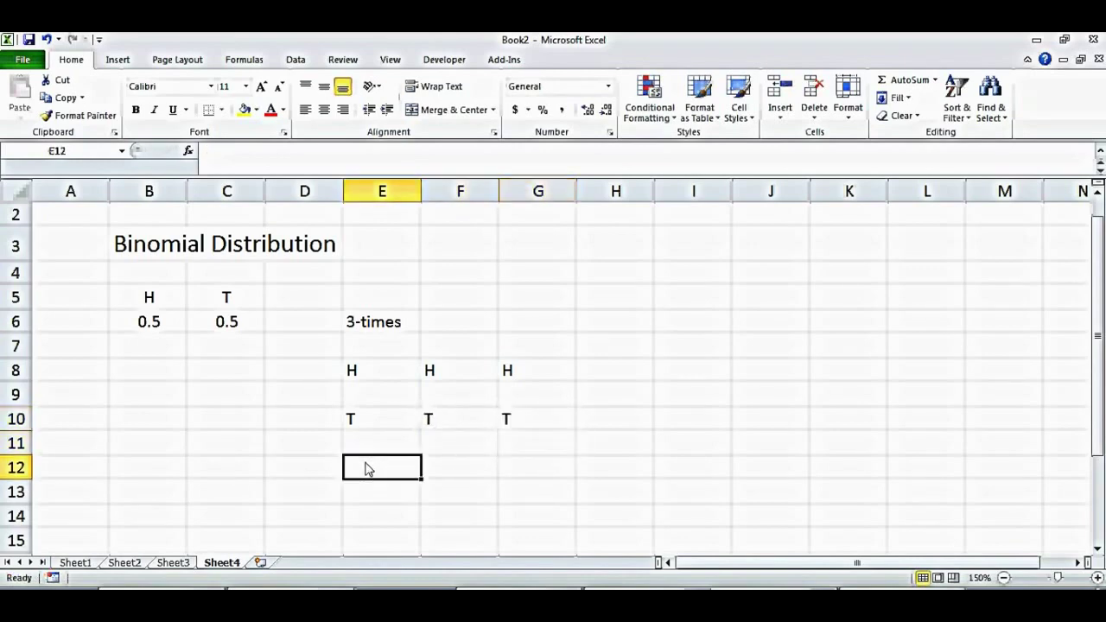
pyautogui.write('H')
pyautogui.click(484, 470)
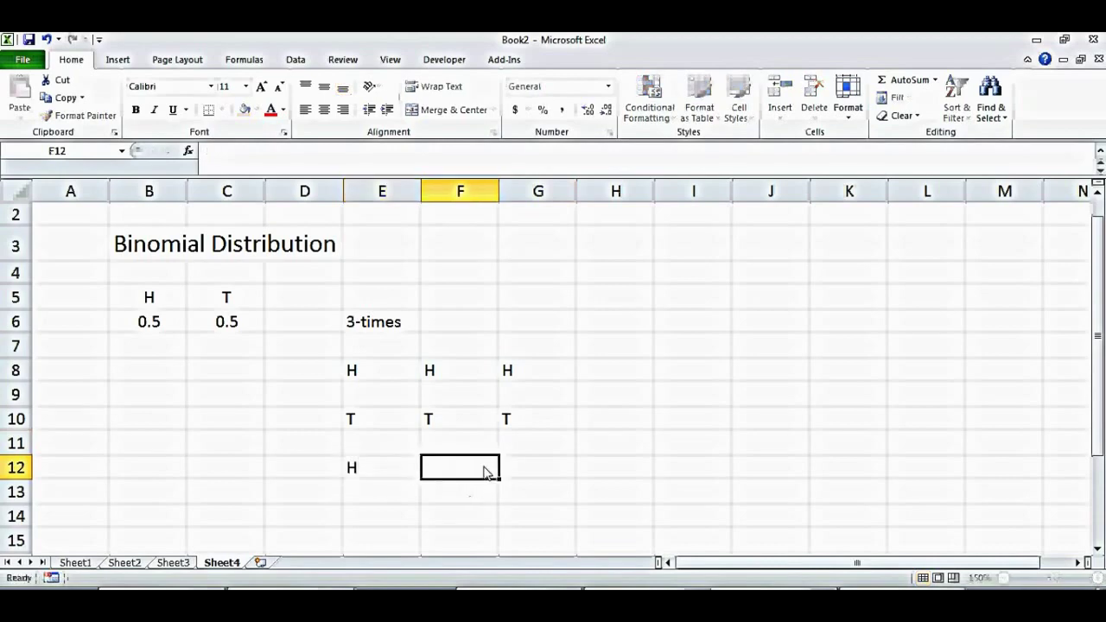
pyautogui.write('T')
pyautogui.press('Return')
pyautogui.click(515, 467)
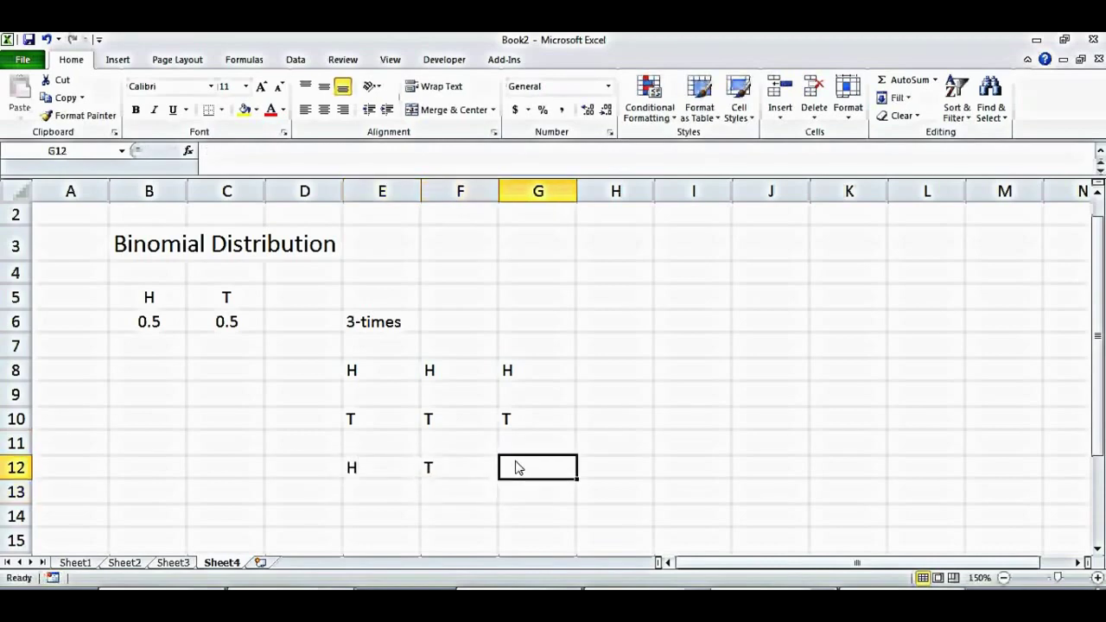
pyautogui.write('T')
pyautogui.press('Return')
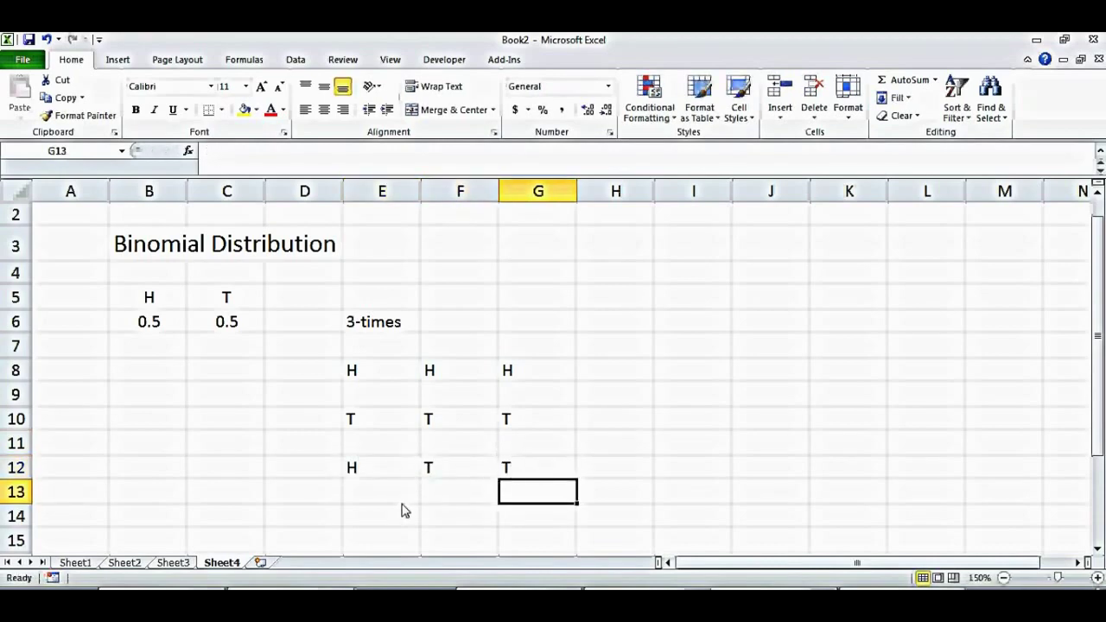
# Enter the outcome H, H, T across cells E14:G14
pyautogui.click(377, 519)
pyautogui.write('H')
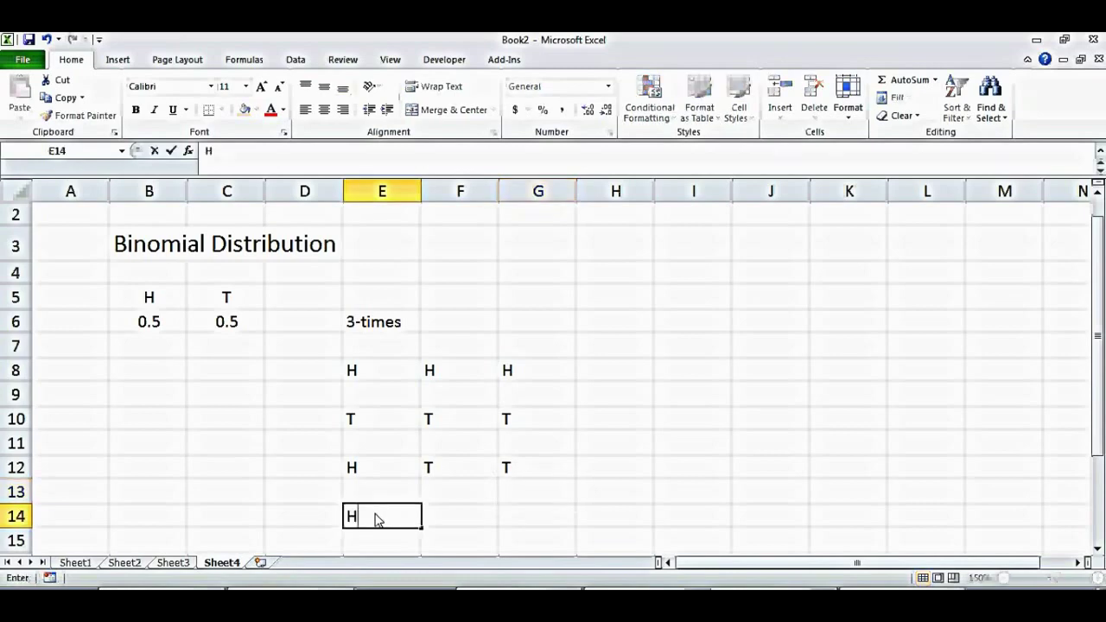
pyautogui.click(462, 524)
pyautogui.write('H')
pyautogui.click(547, 516)
pyautogui.write('T')
pyautogui.press('Return')
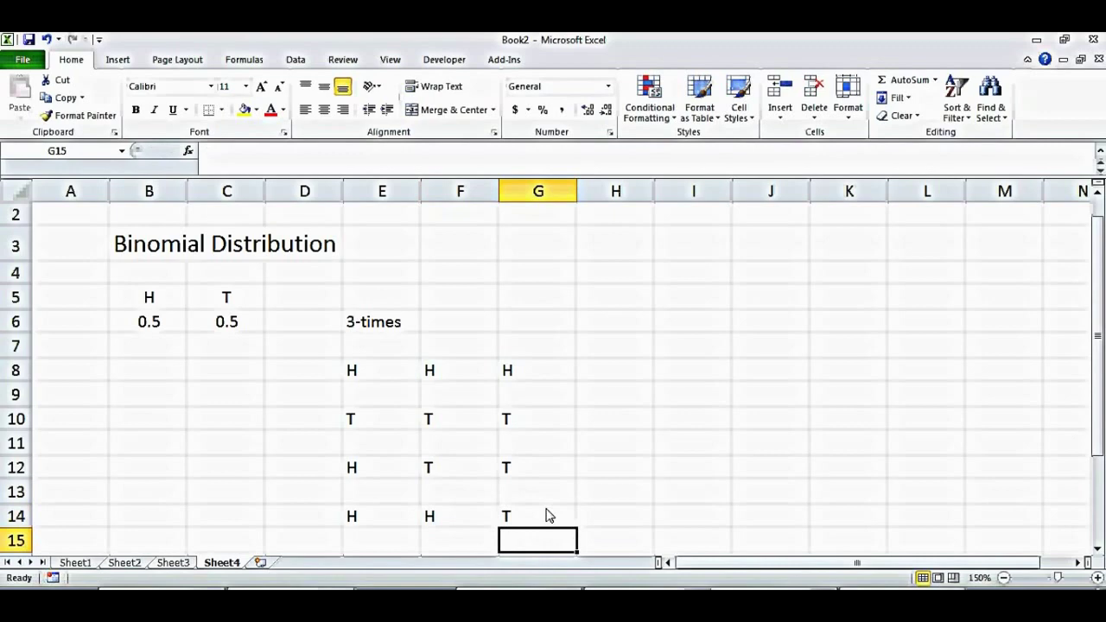
# Enter head counts beside the first three outcomes: 2 in D12, 0 in D10 and 3 in D8
pyautogui.click(381, 471)
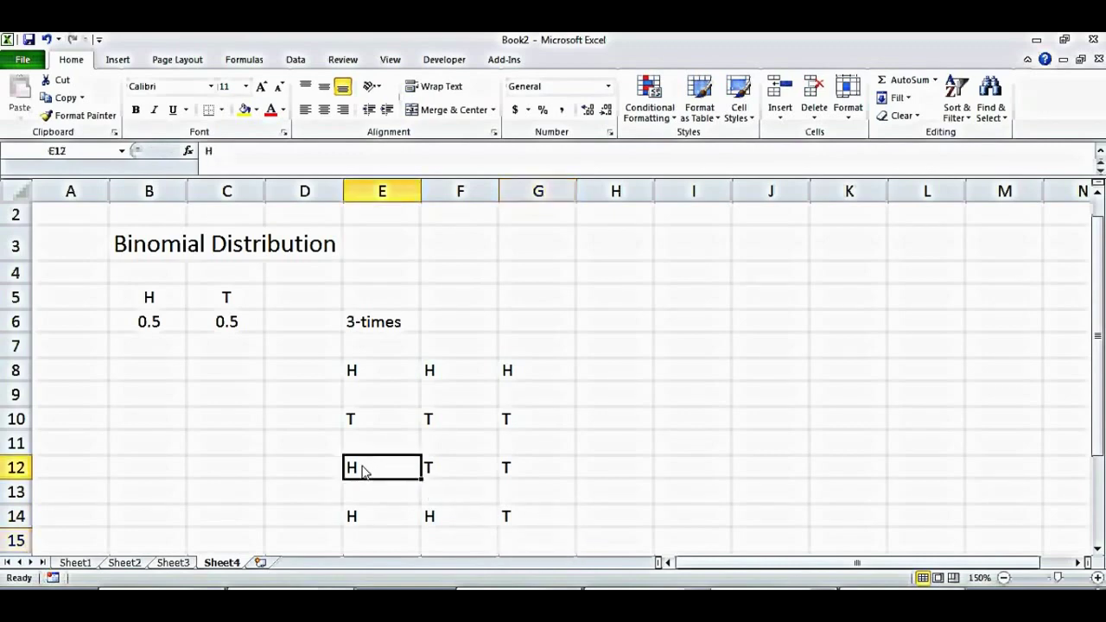
pyautogui.moveTo(377, 469); pyautogui.dragTo(516, 476)
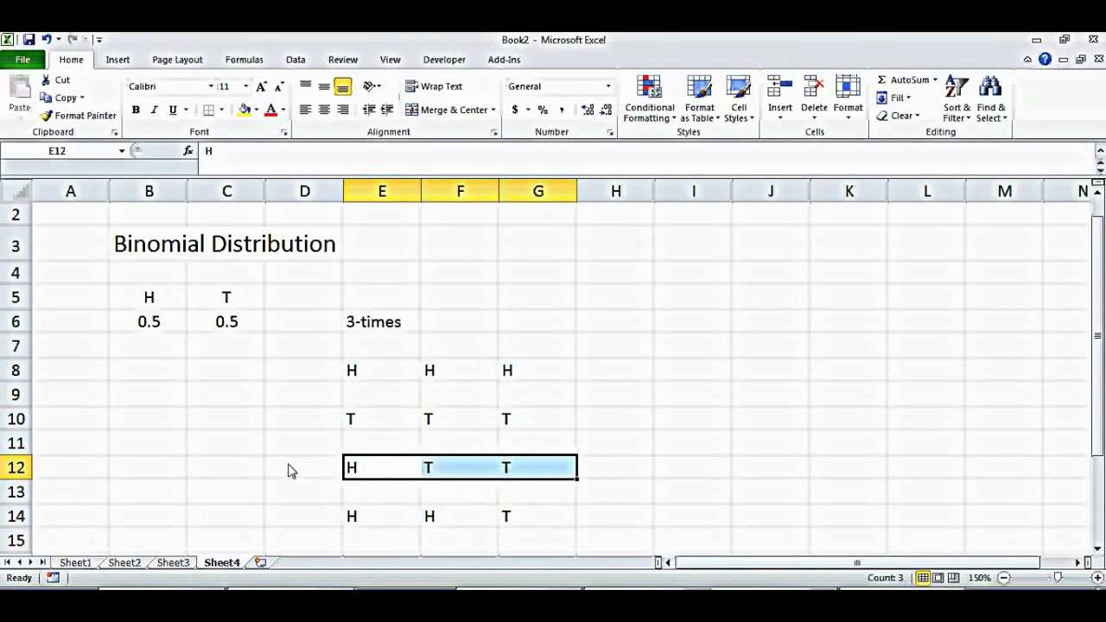
pyautogui.click(291, 471)
pyautogui.write('2')
pyautogui.press('Up')
pyautogui.press('Up')
pyautogui.write('0')
pyautogui.press('Up')
pyautogui.press('Up')
pyautogui.write('2')
pyautogui.press('BackSpace')
pyautogui.write('3')
# Enter the head count 2 in D14 and change the count in D12 to 1
pyautogui.press('Down')
pyautogui.press('Down')
pyautogui.press('Down')
pyautogui.press('Down')
pyautogui.press('Down')
pyautogui.press('Down')
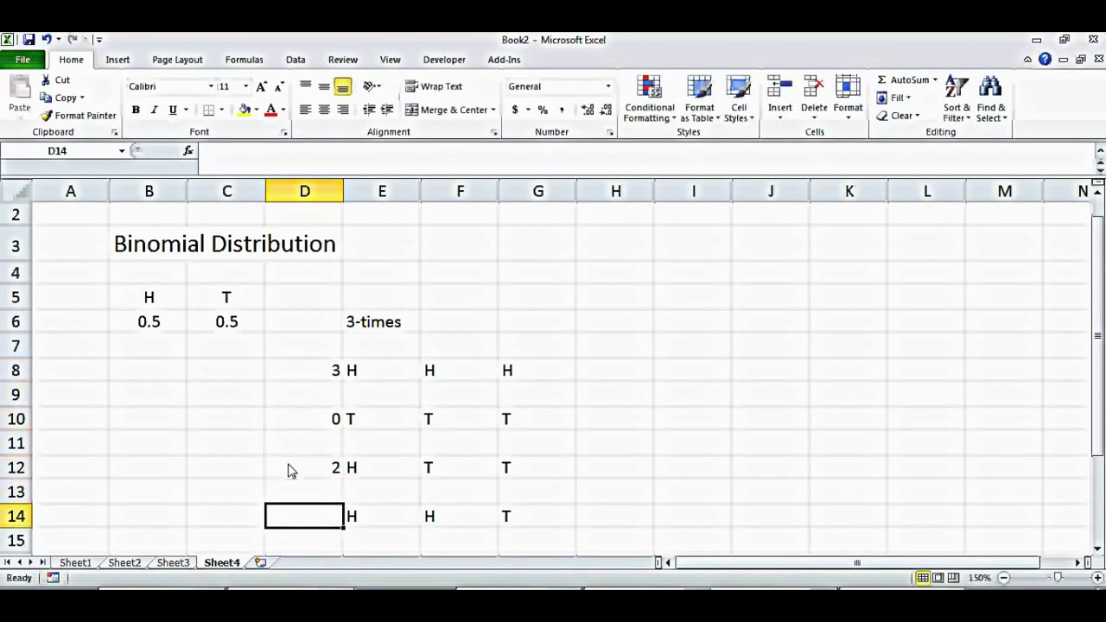
pyautogui.write('2')
pyautogui.press('Up')
pyautogui.press('Up')
pyautogui.write('1')
pyautogui.press('Down')
pyautogui.press('Down')
# Add the heading "No. of H" in D7 above the head counts
pyautogui.press('Up')
pyautogui.press('Up')
pyautogui.press('Up')
pyautogui.press('Up')
pyautogui.press('Up')
pyautogui.press('Up')
pyautogui.press('Up')
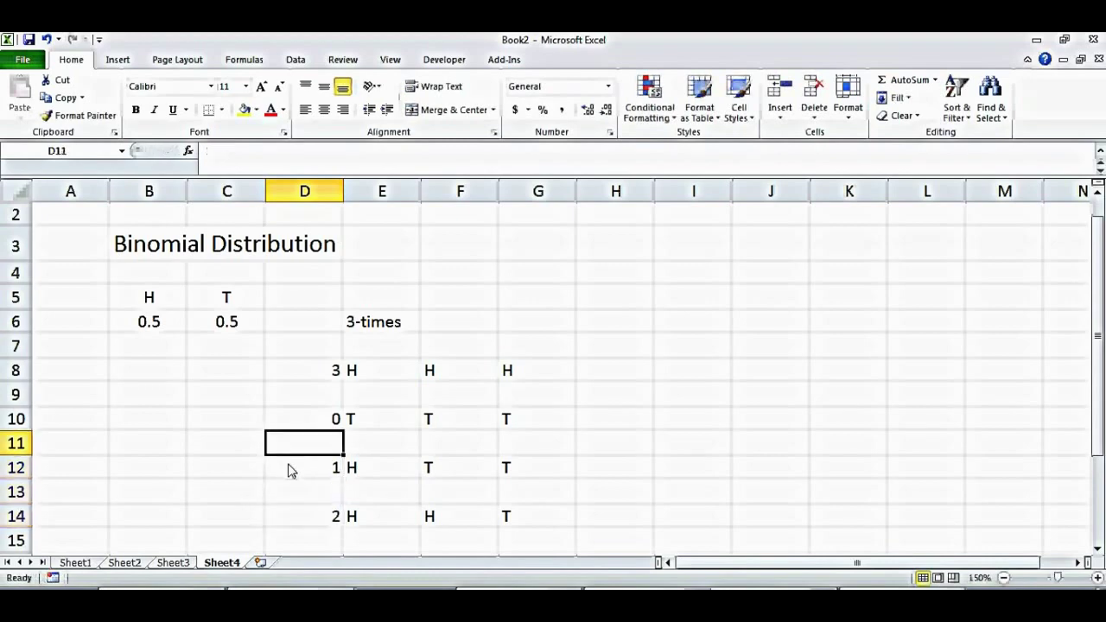
pyautogui.write('No. of He')
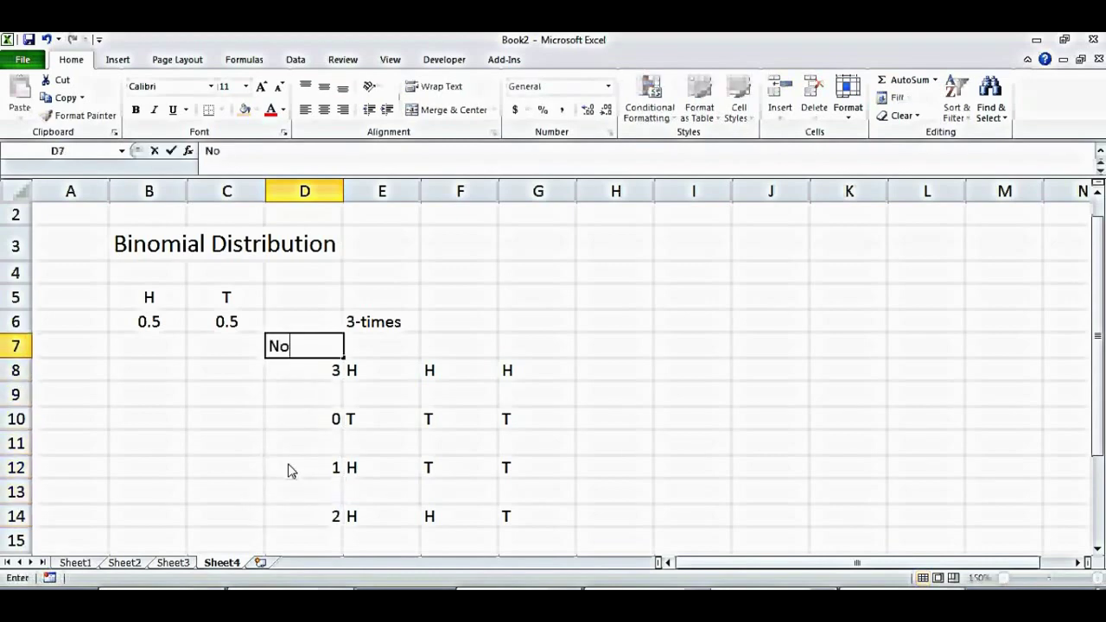
pyautogui.press('BackSpace')
pyautogui.press('Return')
# Center the contents of the outcome table D6:G14 horizontally
pyautogui.moveTo(321, 323); pyautogui.dragTo(519, 521)
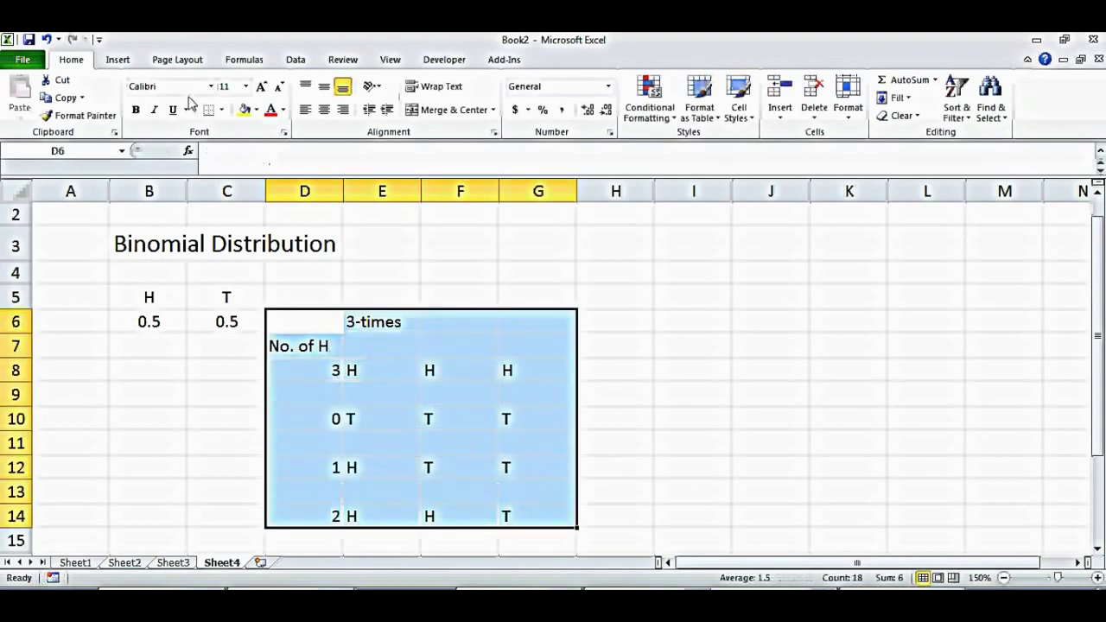
pyautogui.click(322, 112)
pyautogui.click(597, 350)
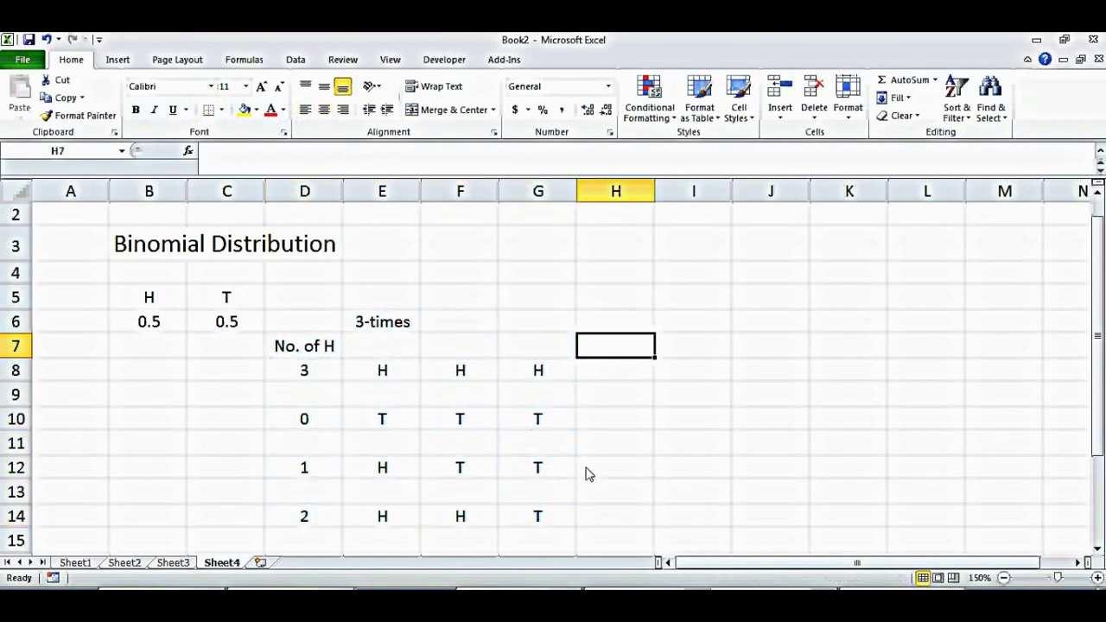
# Calculate the number of combinations for the H, T, T outcome in H12 with =COMBIN(3,1)
pyautogui.click(386, 471)
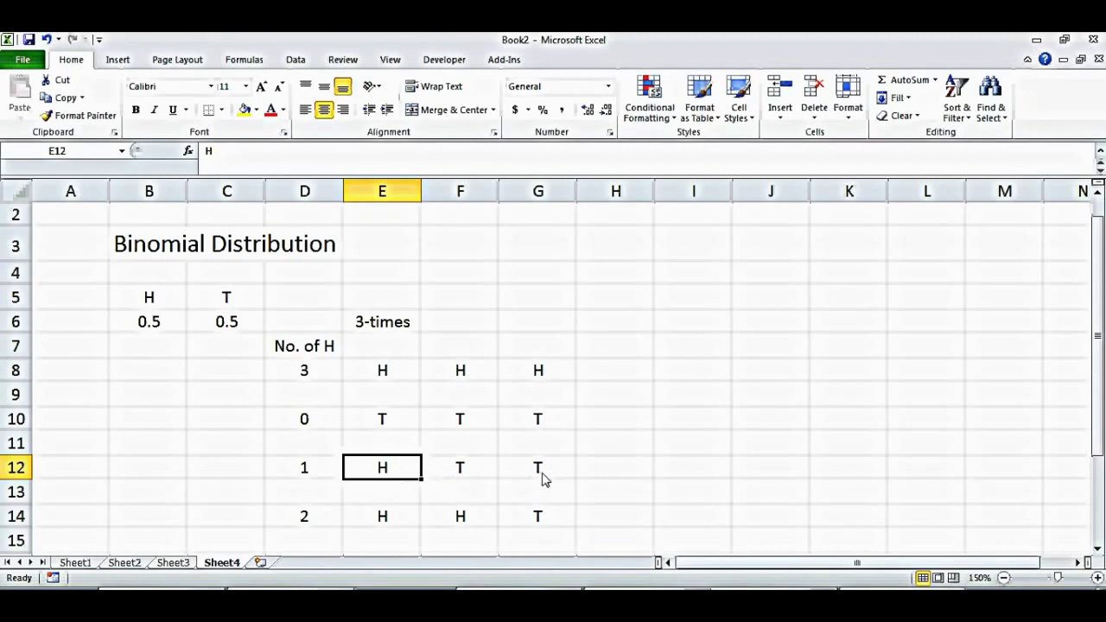
pyautogui.click(644, 479)
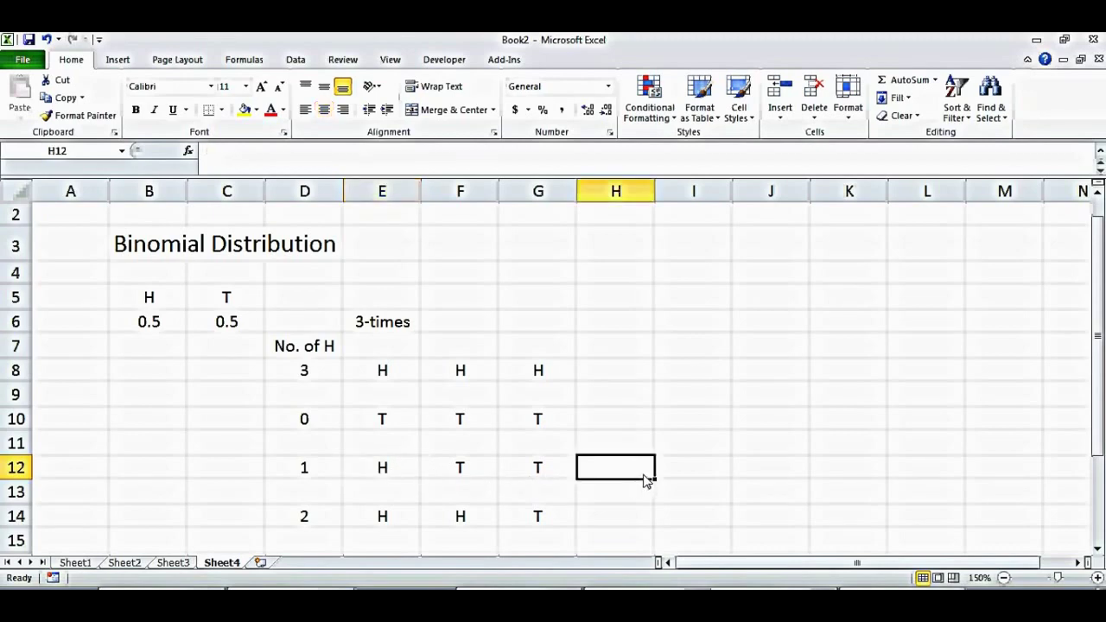
pyautogui.write('=')
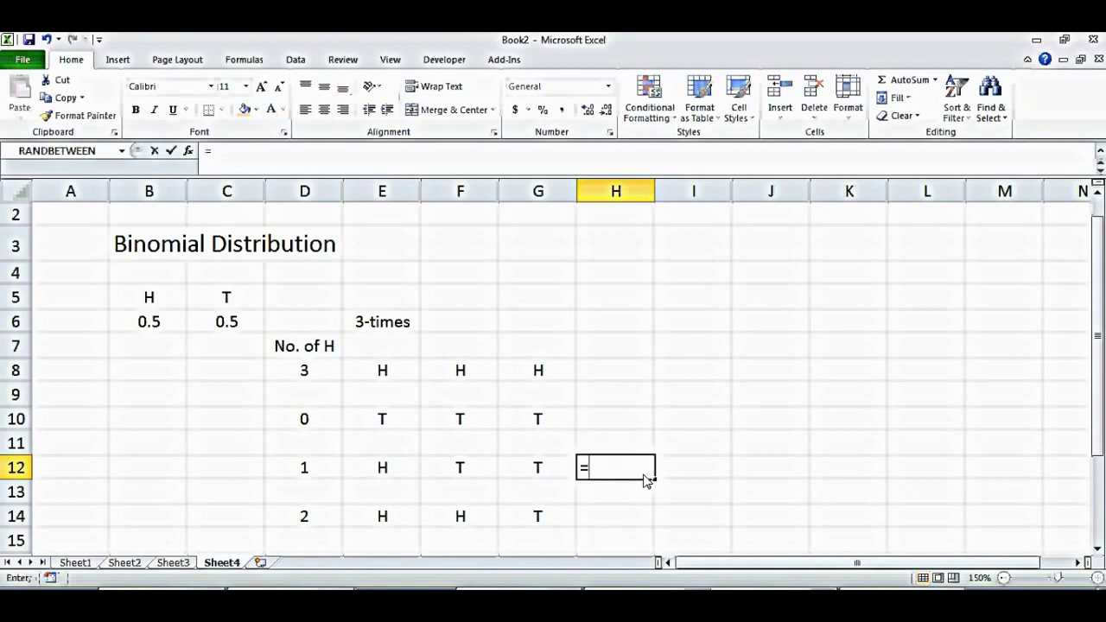
pyautogui.write('combine')
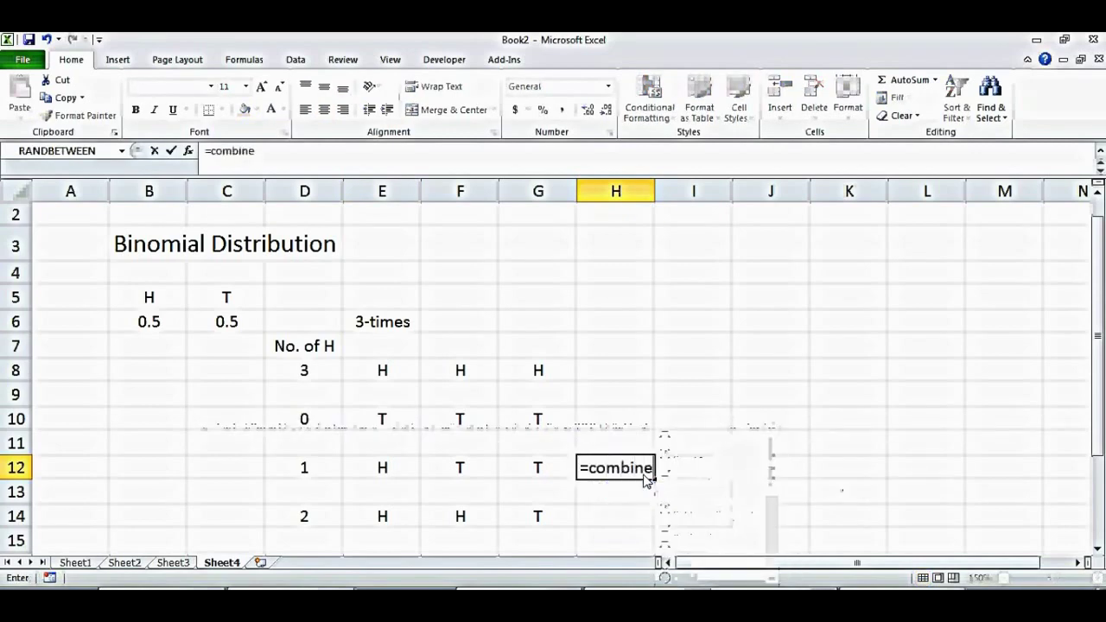
pyautogui.press('BackSpace')
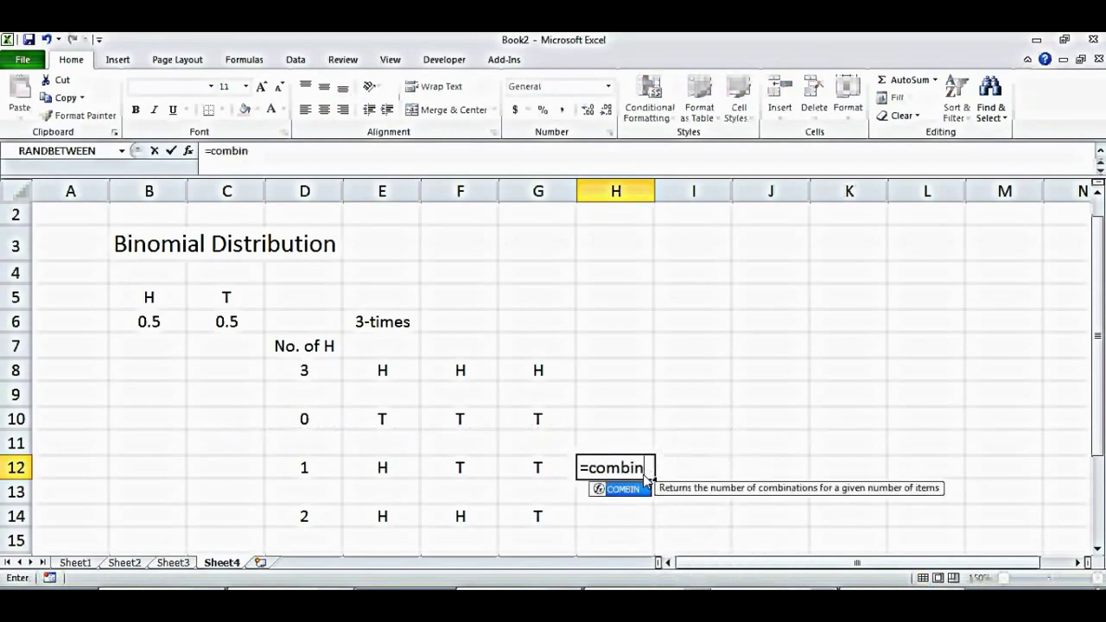
pyautogui.write('(')
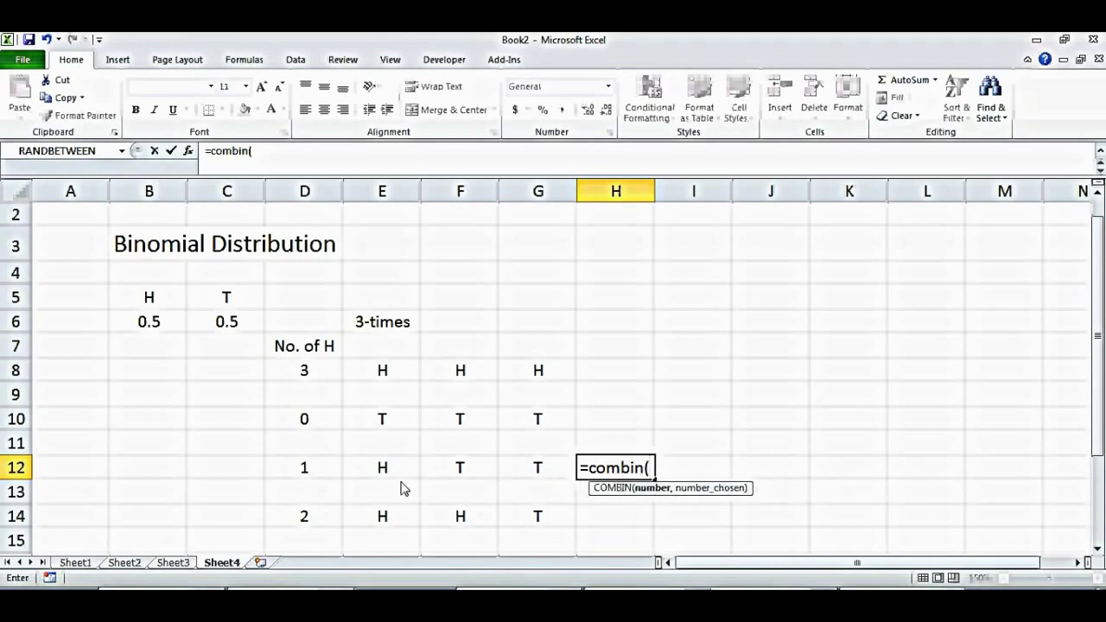
pyautogui.write('3,')
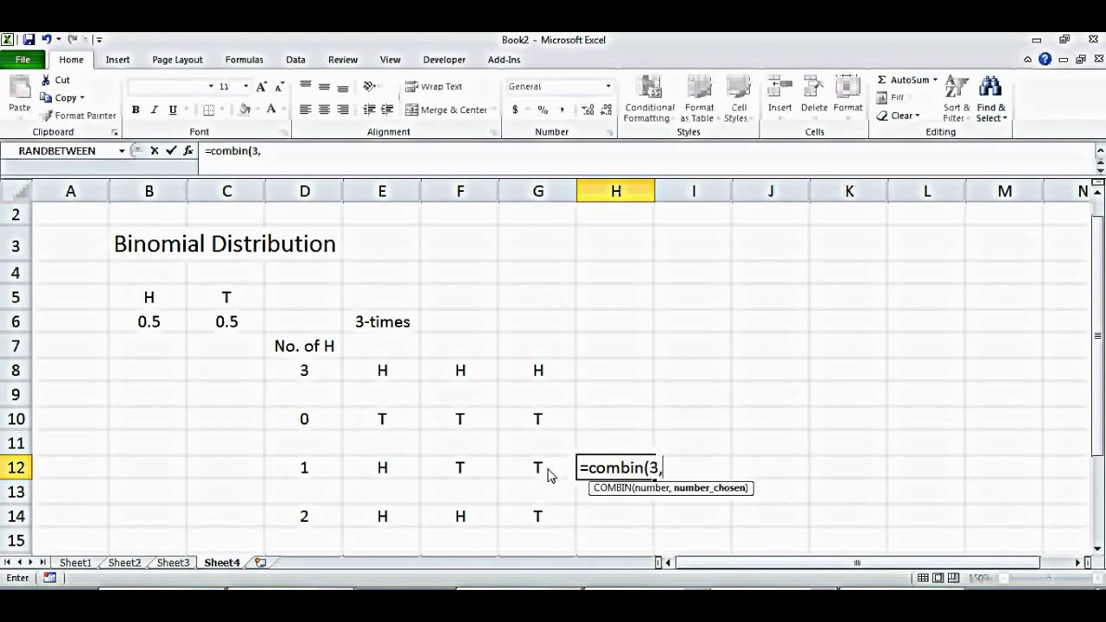
pyautogui.write('1')
pyautogui.press('Return')
# Calculate the number of combinations for the H, H, T outcome in H14 with =COMBIN(3,2)
pyautogui.click(383, 471)
pyautogui.moveTo(383, 471); pyautogui.dragTo(548, 481)
pyautogui.click(634, 528)
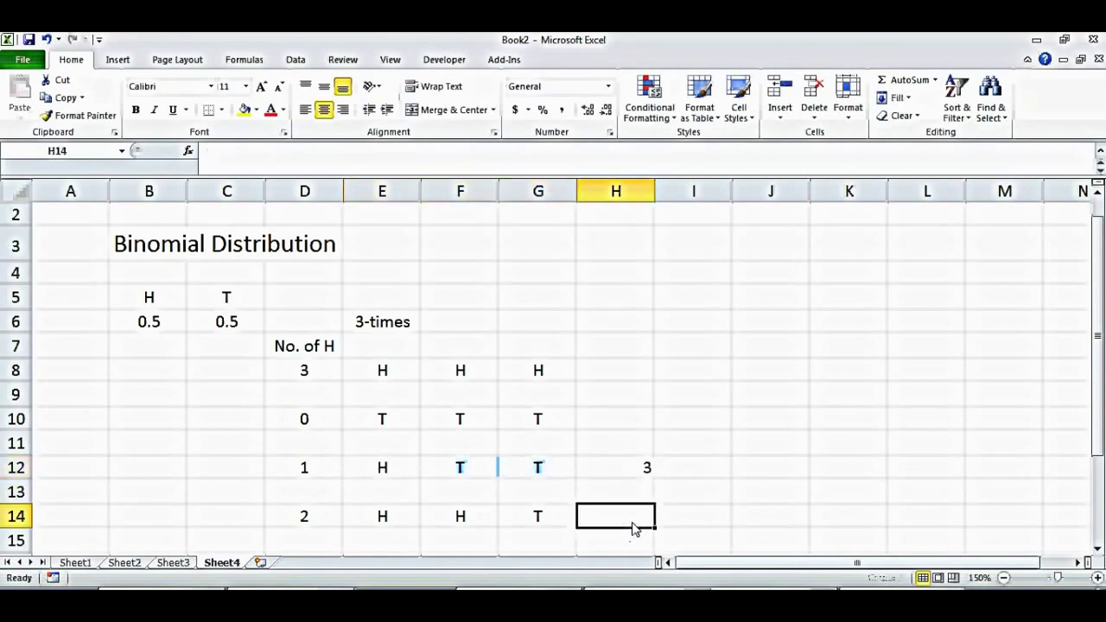
pyautogui.write('=')
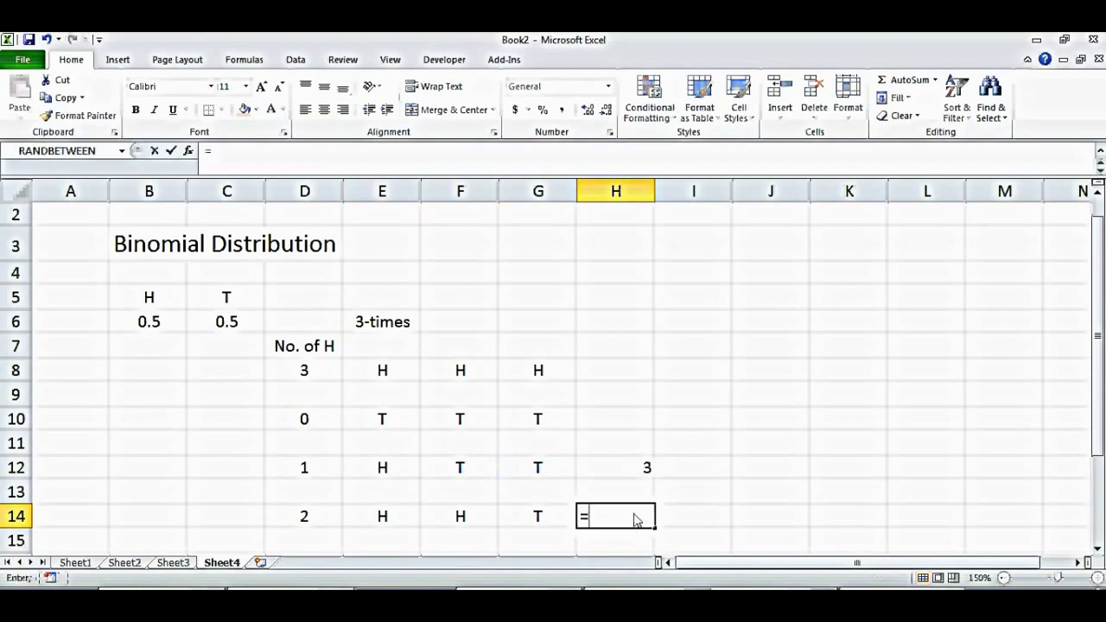
pyautogui.write('combin(')
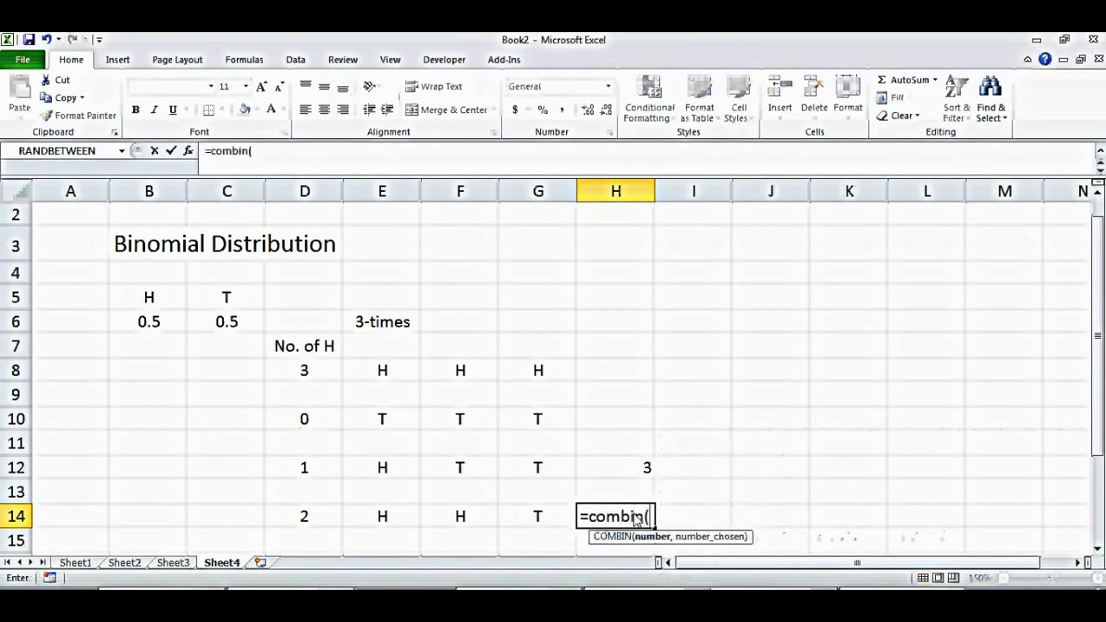
pyautogui.write('3,2)')
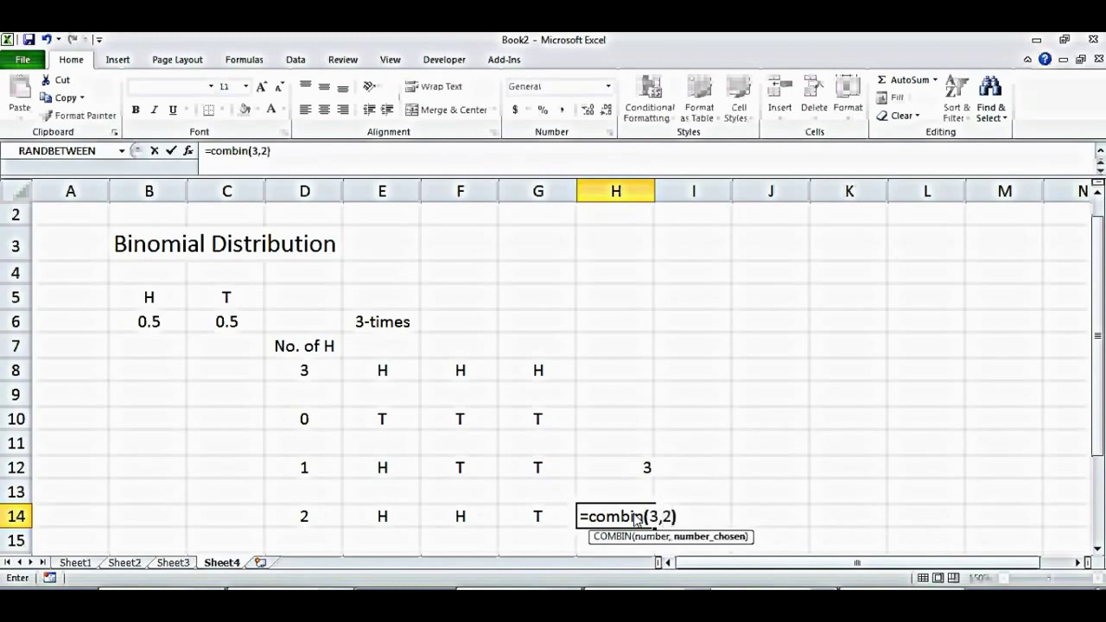
pyautogui.press('Return')
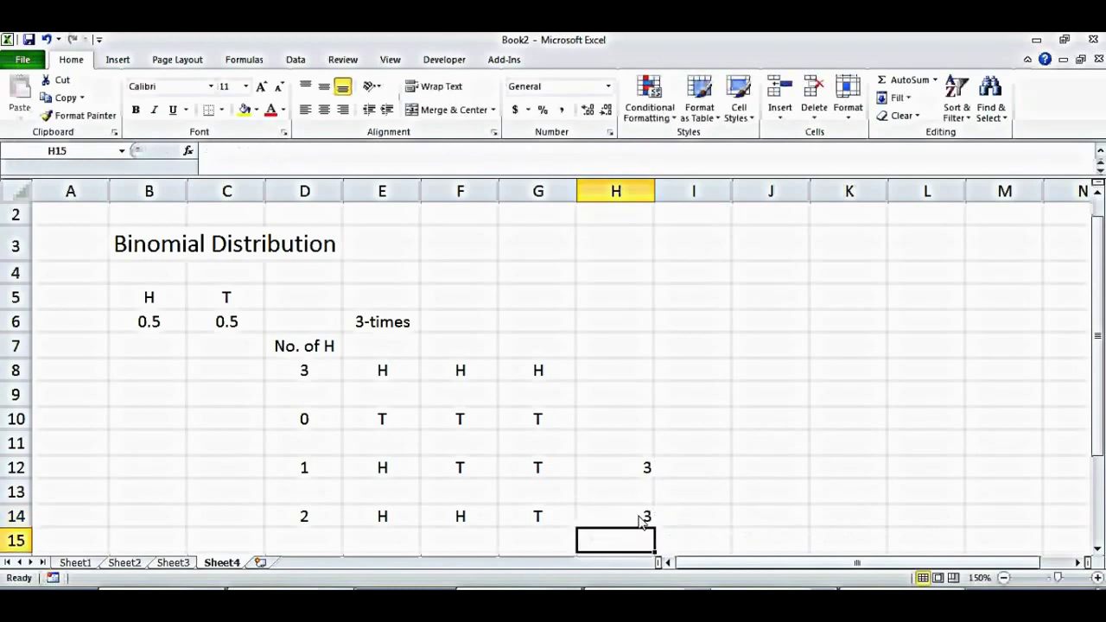
pyautogui.click(641, 519)
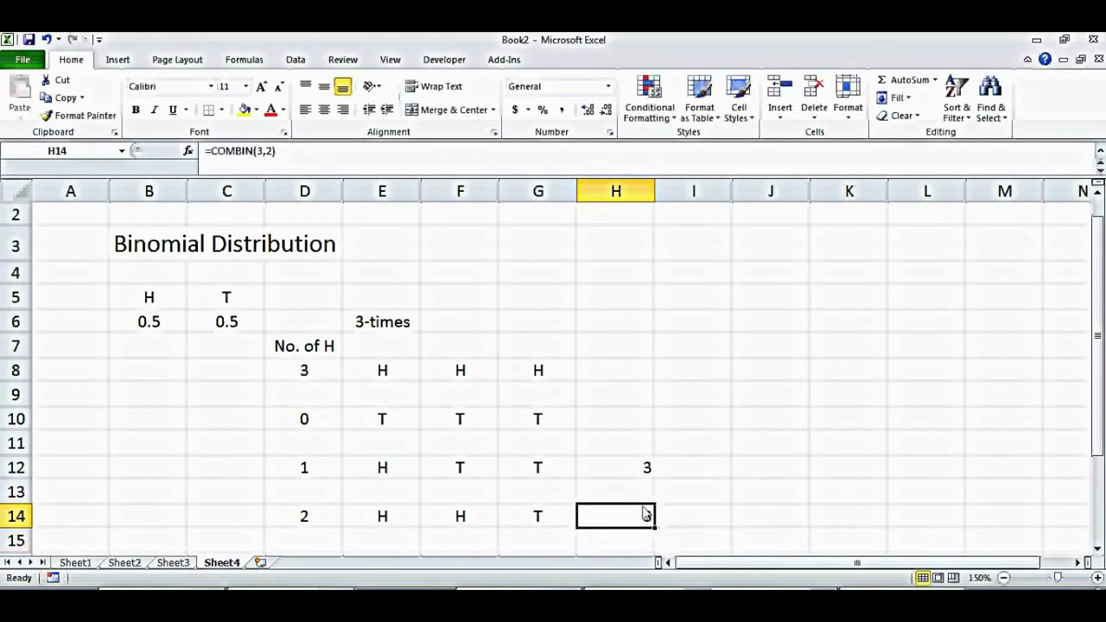
# Enter 1 in H10 as the number of combinations for the T, T, T outcome
pyautogui.click(612, 422)
pyautogui.write('1')
pyautogui.press('Return')
# Enter 1 in H8 as the number of combinations for the H, H, H outcome
pyautogui.click(659, 355)
pyautogui.click(641, 373)
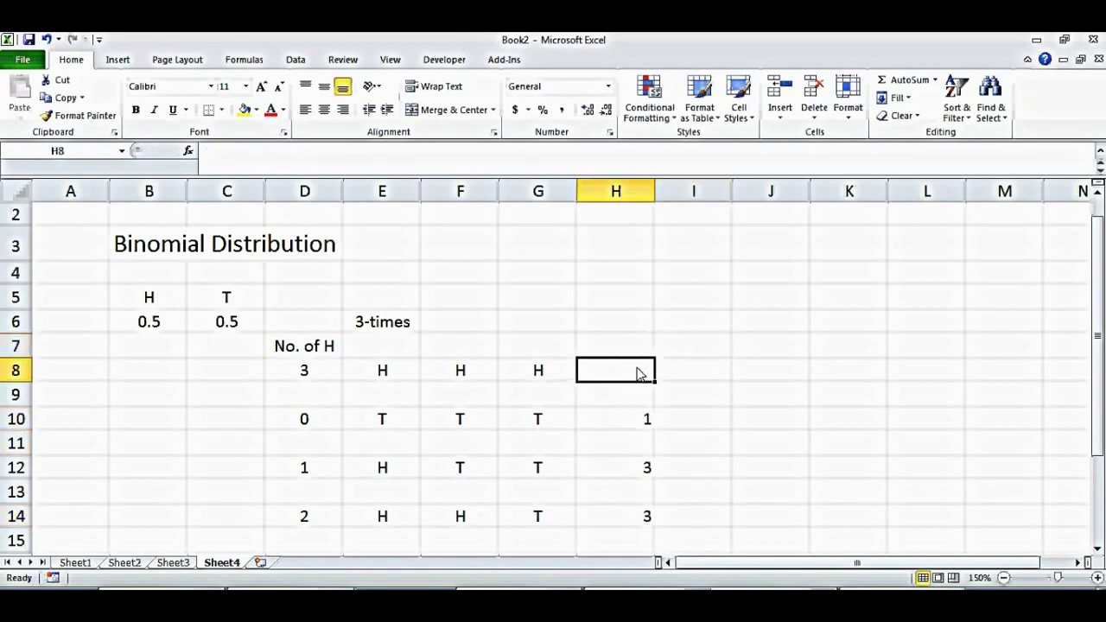
pyautogui.write('1')
pyautogui.press('Return')
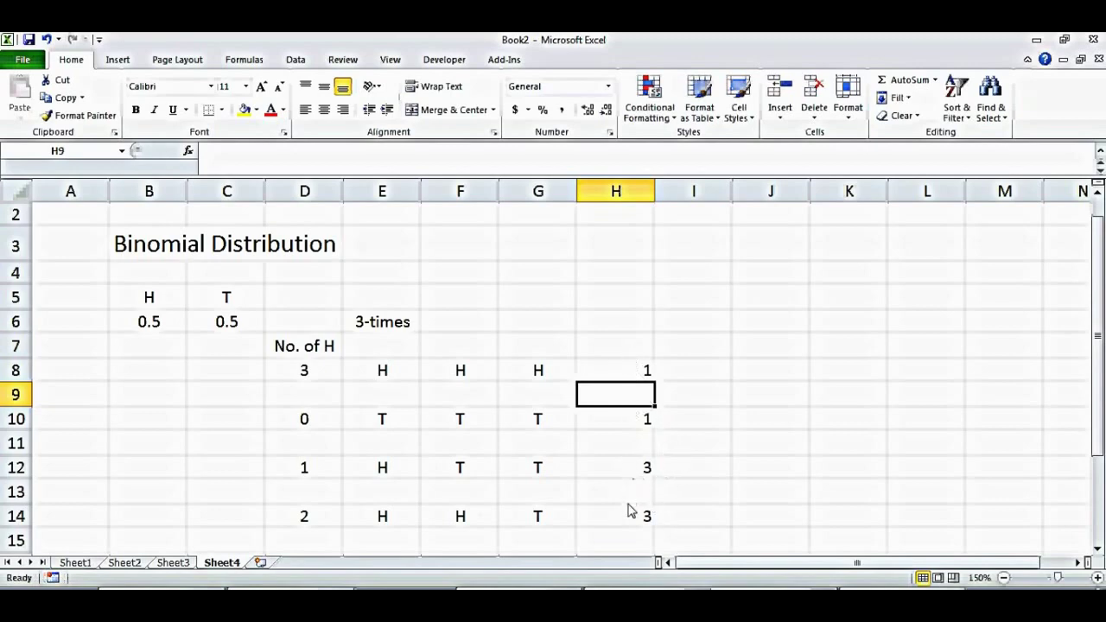
pyautogui.moveTo(632, 521); pyautogui.dragTo(640, 370)
pyautogui.click(689, 478)
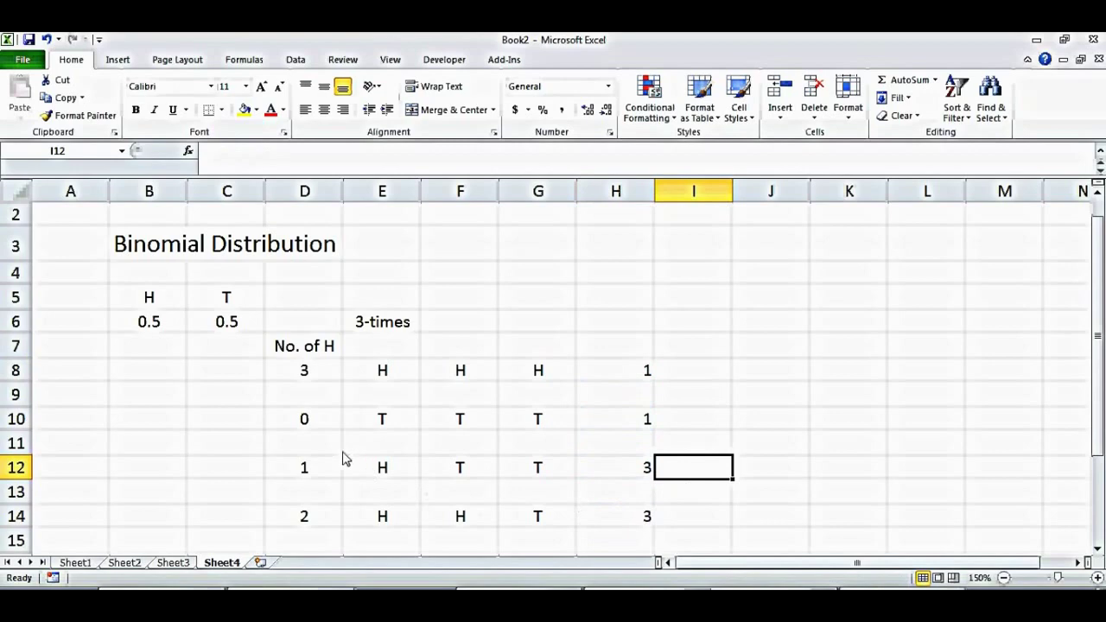
pyautogui.click(384, 400)
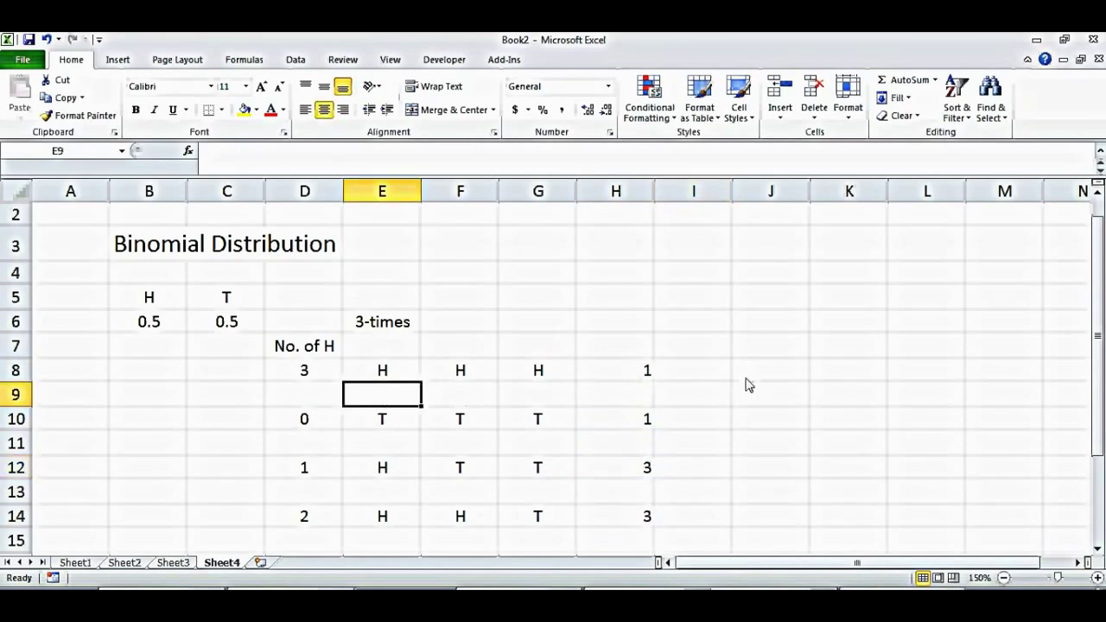
# Add the column headings "No. of Combination" in H7 and "Prob" in J7
pyautogui.click(627, 350)
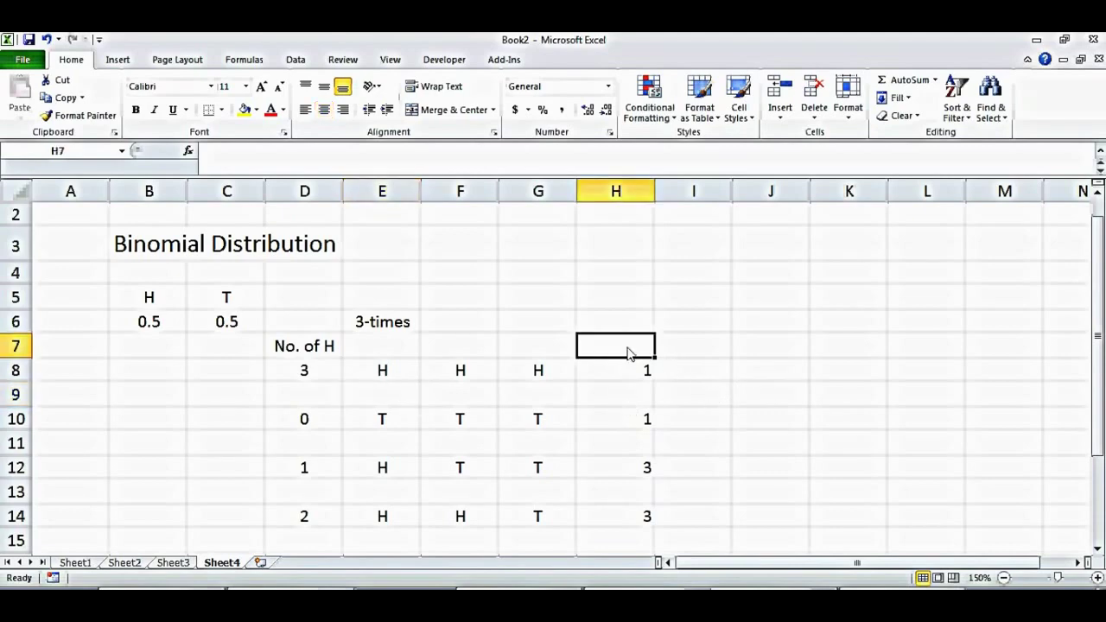
pyautogui.write('No. of Combination')
pyautogui.press('Return')
pyautogui.click(811, 346)
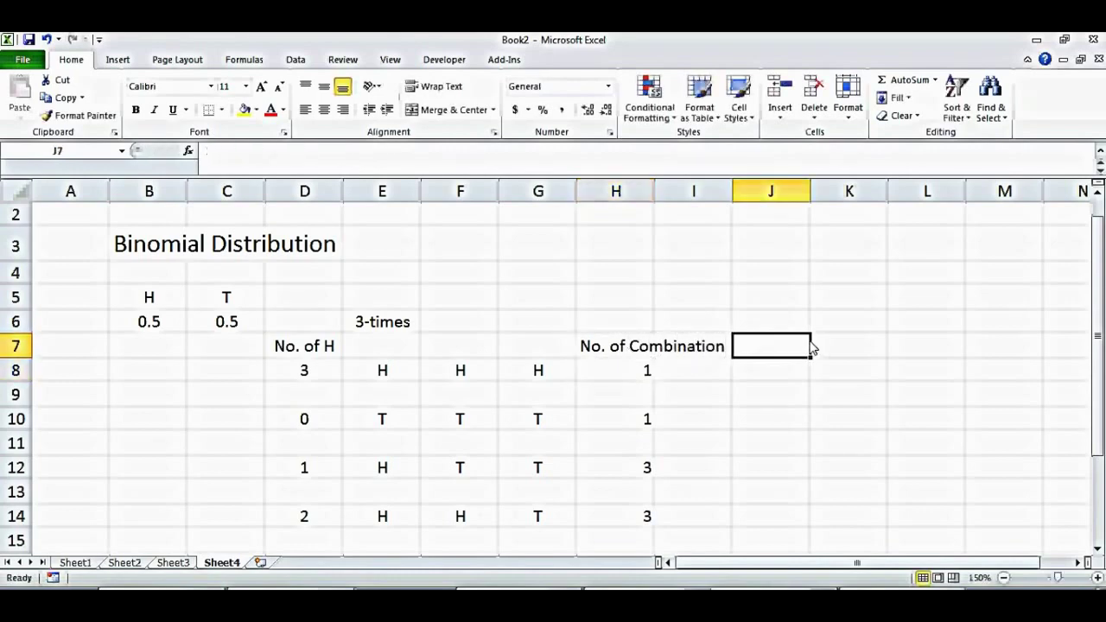
pyautogui.write('P')
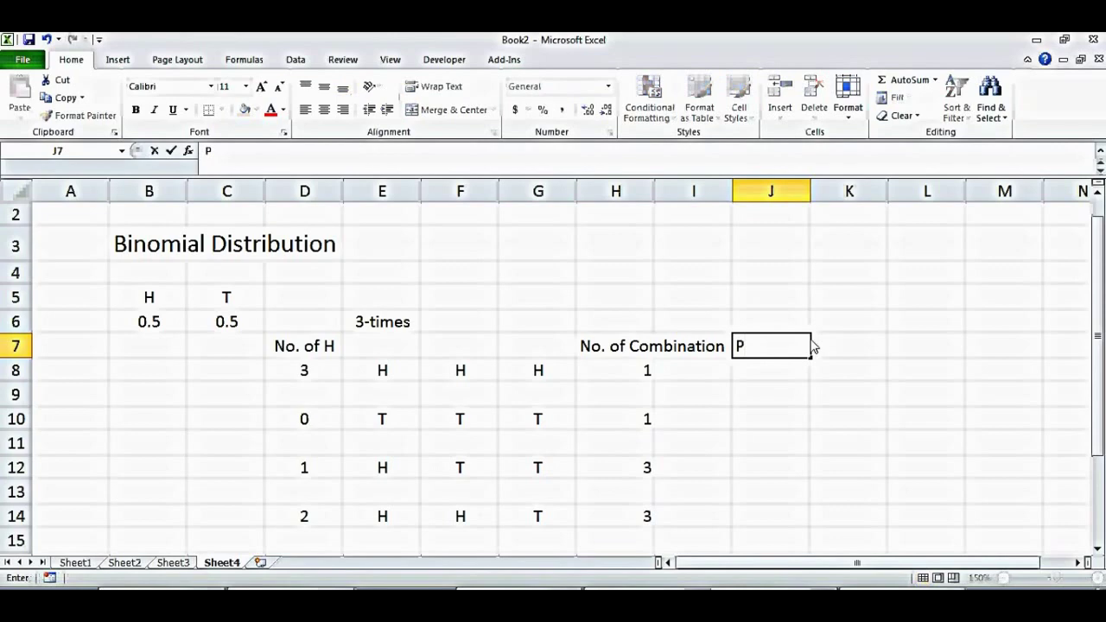
pyautogui.write('rob')
pyautogui.press('Return')
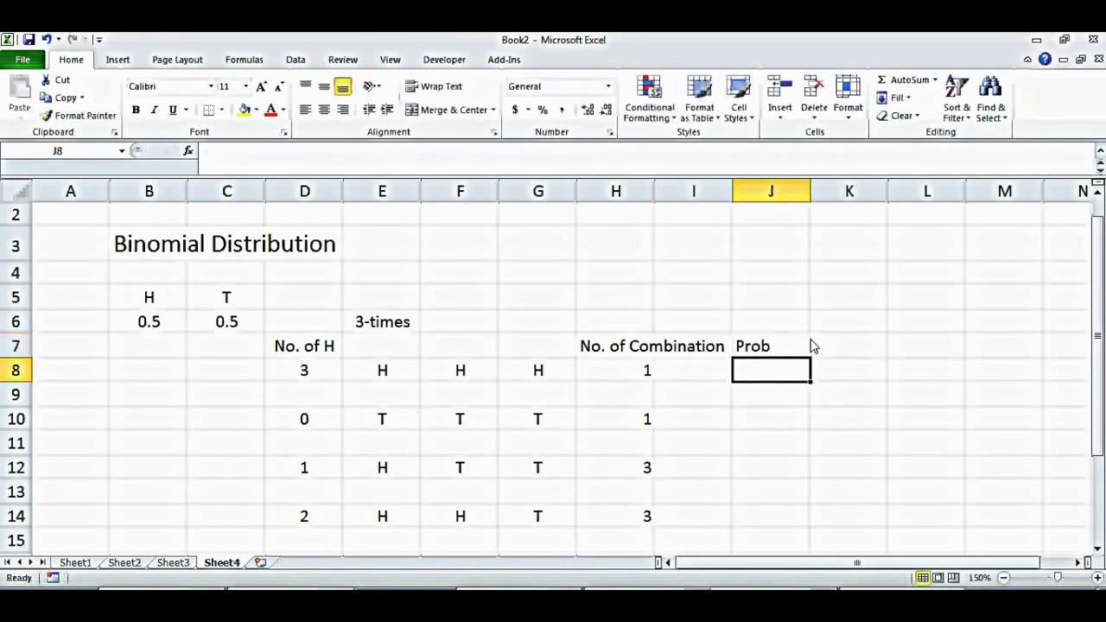
# Calculate the probability of the H, H, H outcome in J8 with =B6^3
pyautogui.write('=')
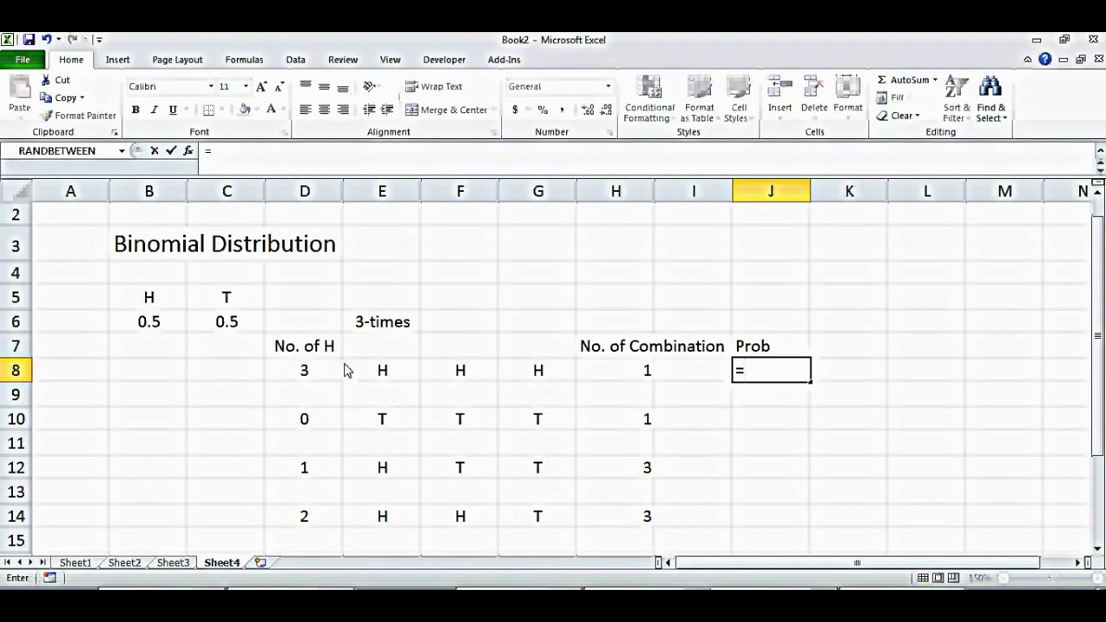
pyautogui.click(153, 324)
pyautogui.write('^3')
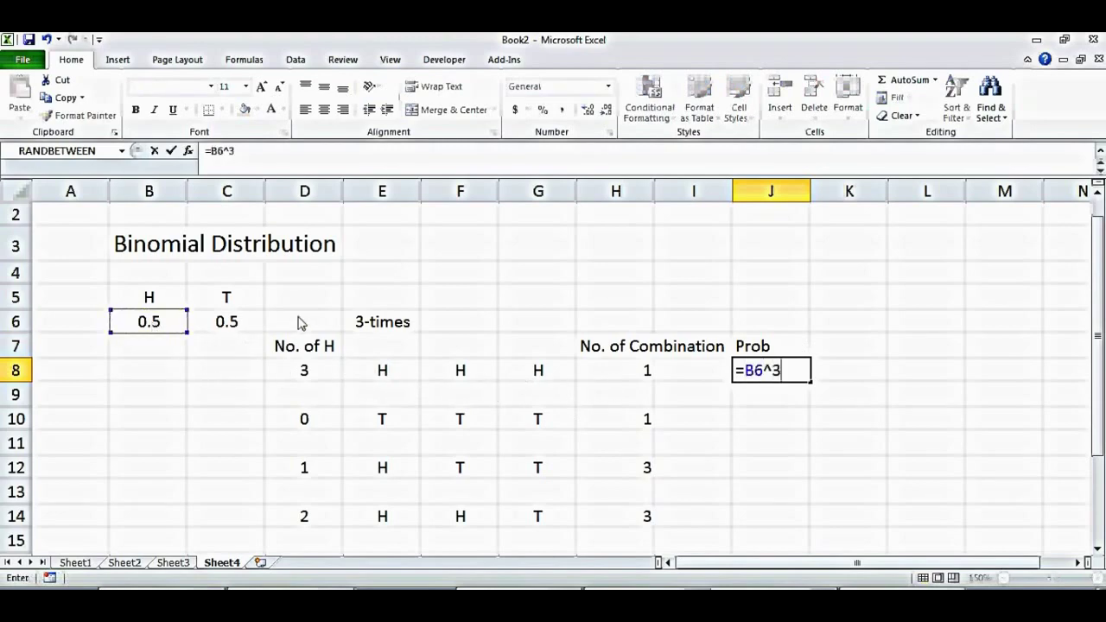
pyautogui.press('Return')
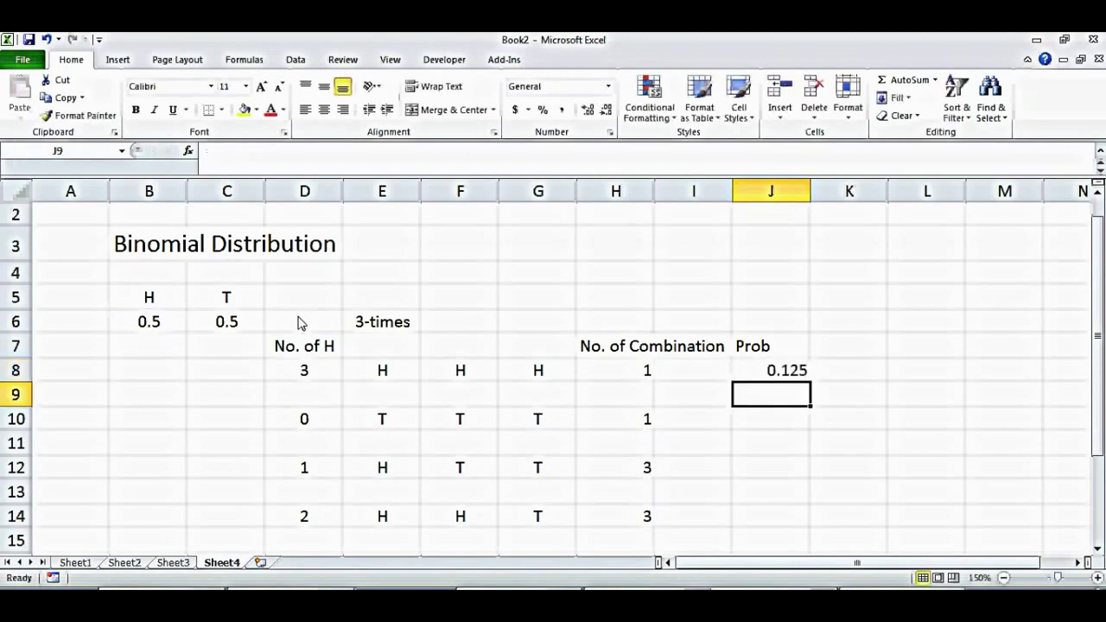
# Calculate the probability of the T, T, T outcome in J10 with =C6^3
pyautogui.click(774, 425)
pyautogui.write('=')
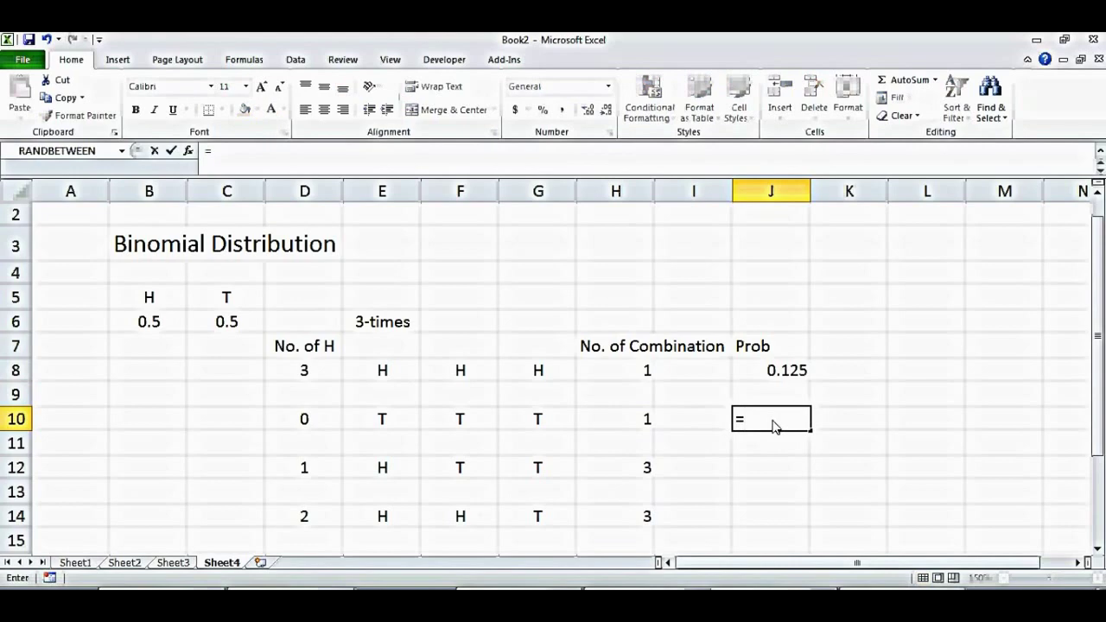
pyautogui.write('prob')
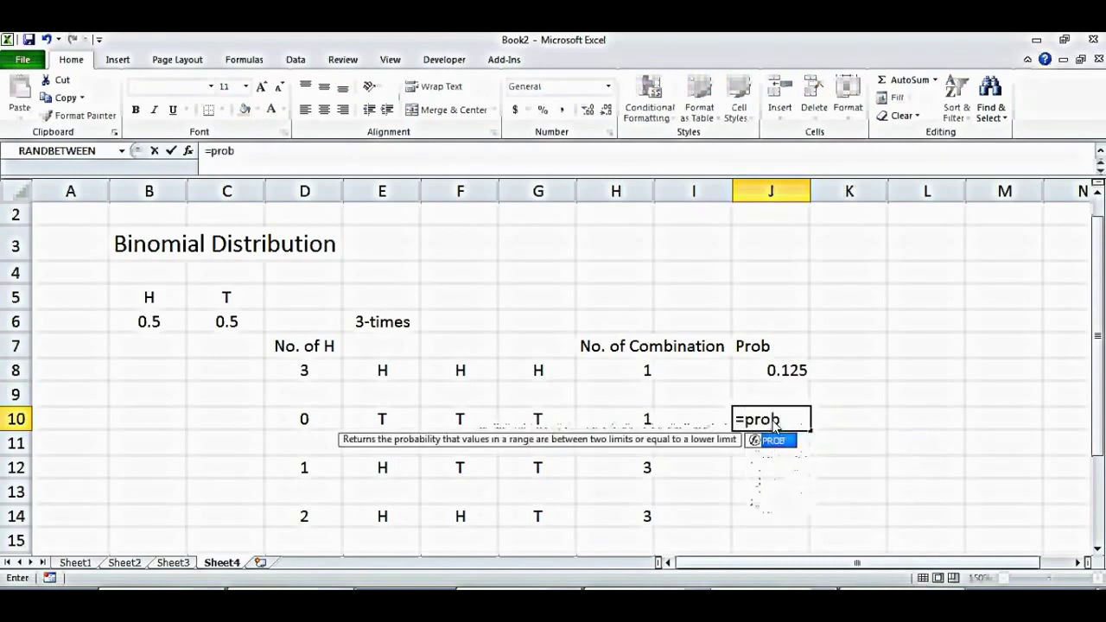
pyautogui.press('BackSpace')
pyautogui.press('BackSpace')
pyautogui.press('BackSpace')
pyautogui.press('BackSpace')
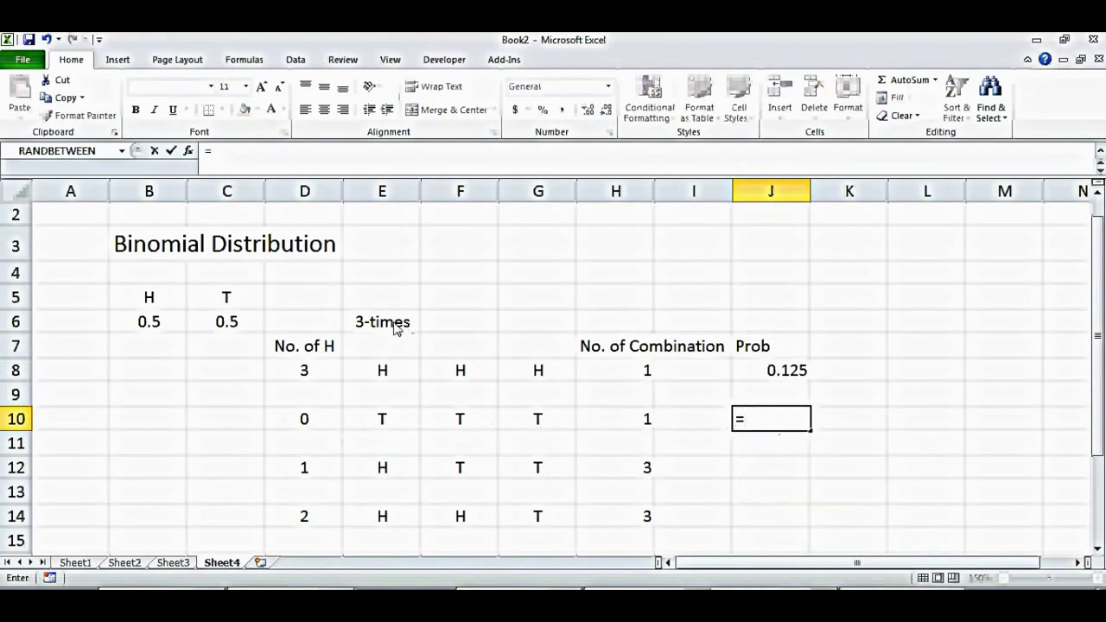
pyautogui.click(226, 323)
pyautogui.write('^2')
pyautogui.press('BackSpace')
pyautogui.write('3')
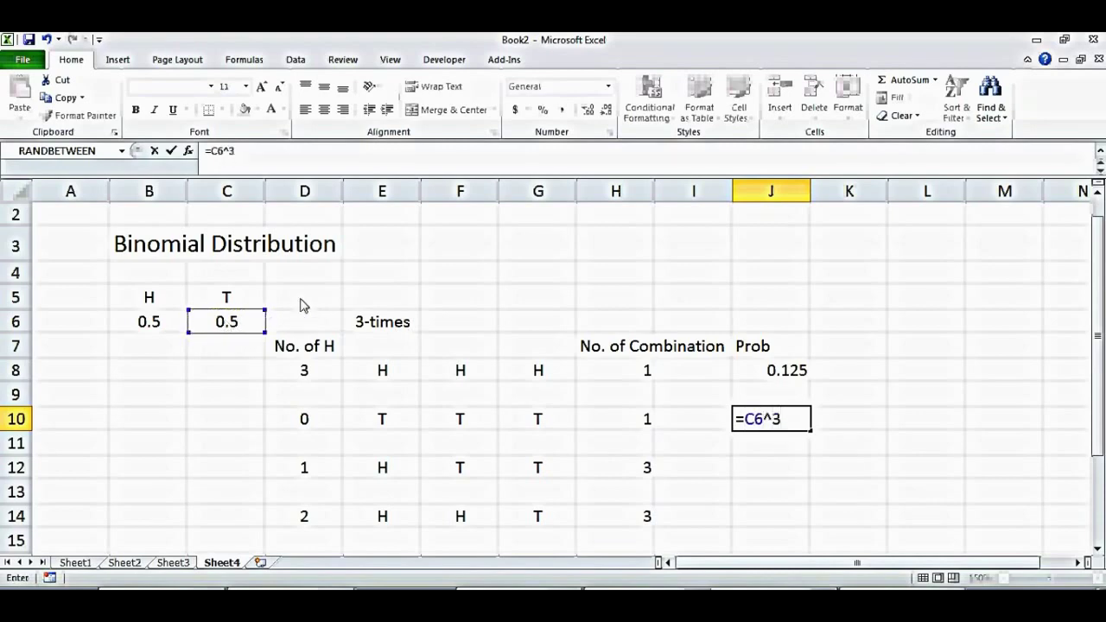
pyautogui.press('Return')
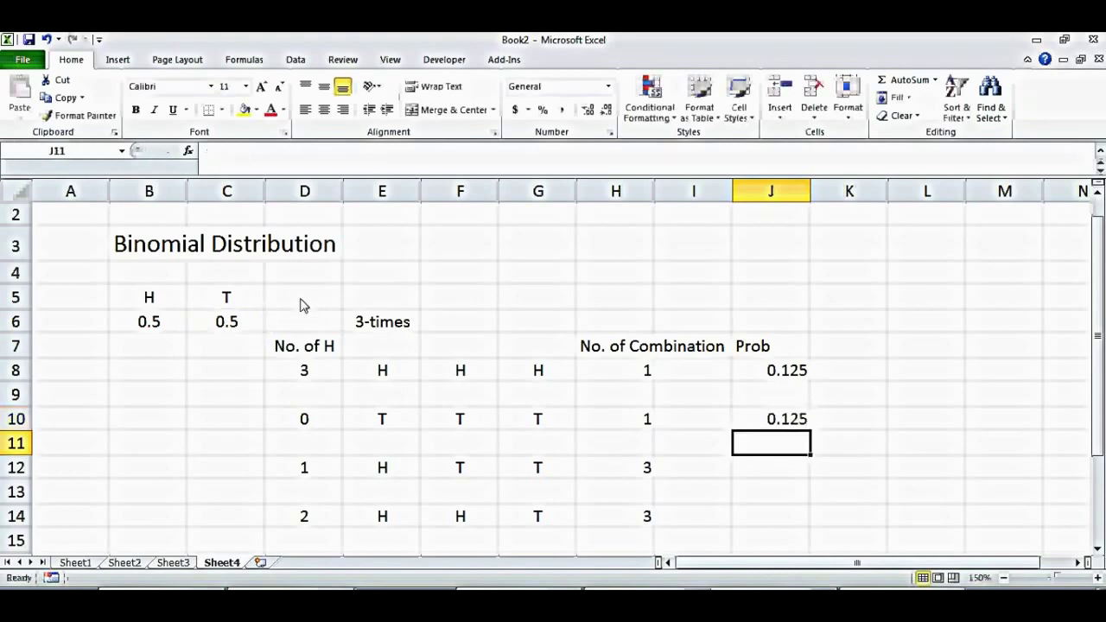
# Calculate the probability of the H, T, T outcome in J12 with =B6*C6*C6
pyautogui.click(774, 472)
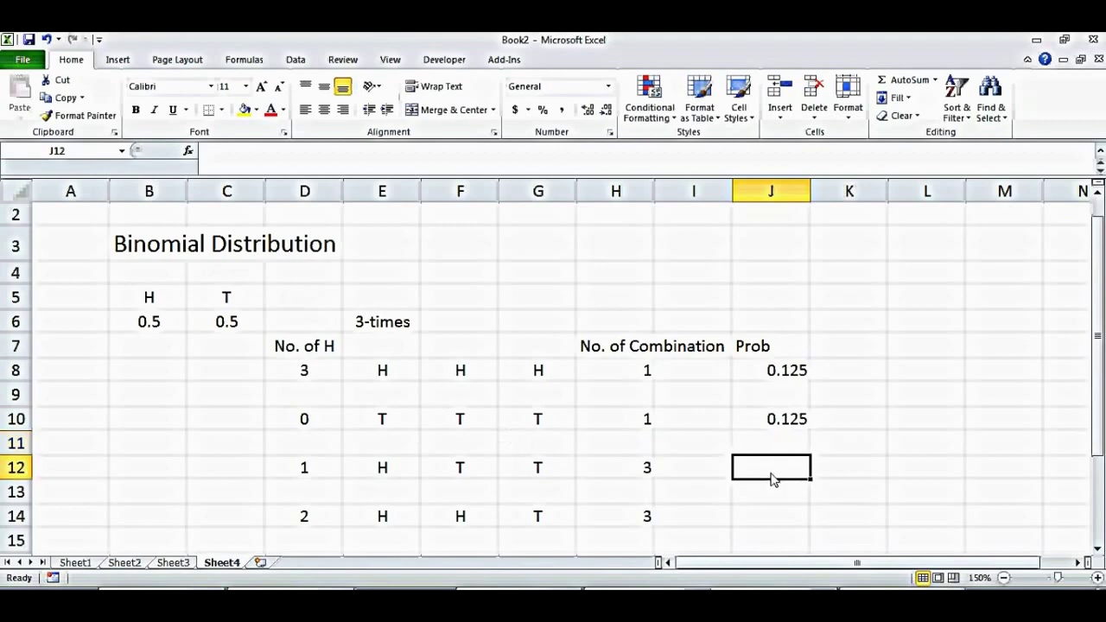
pyautogui.write('=')
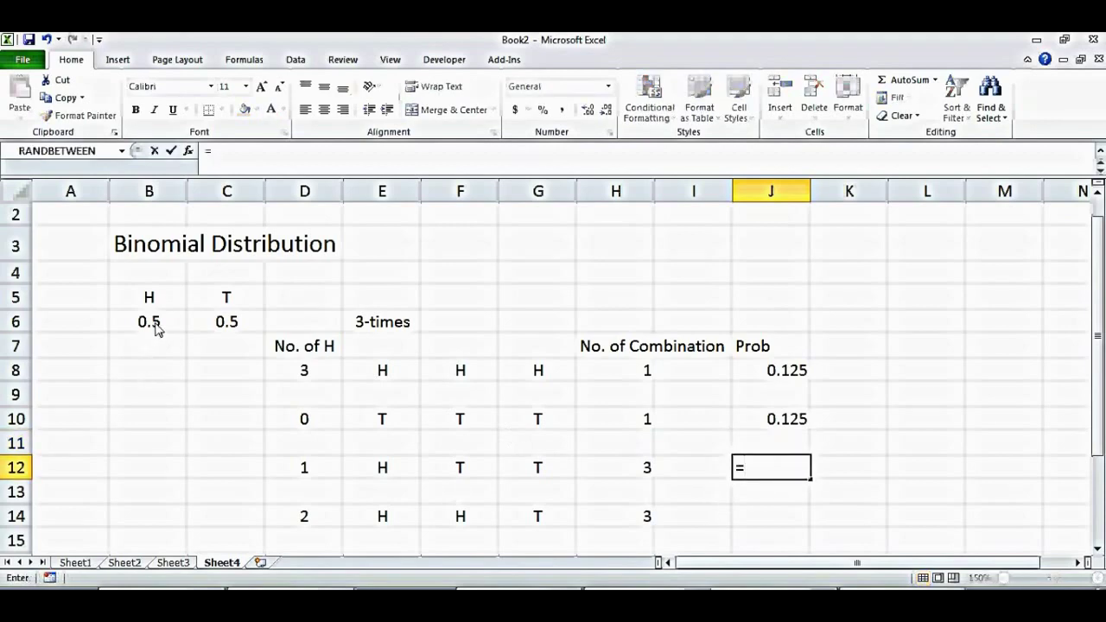
pyautogui.click(157, 327)
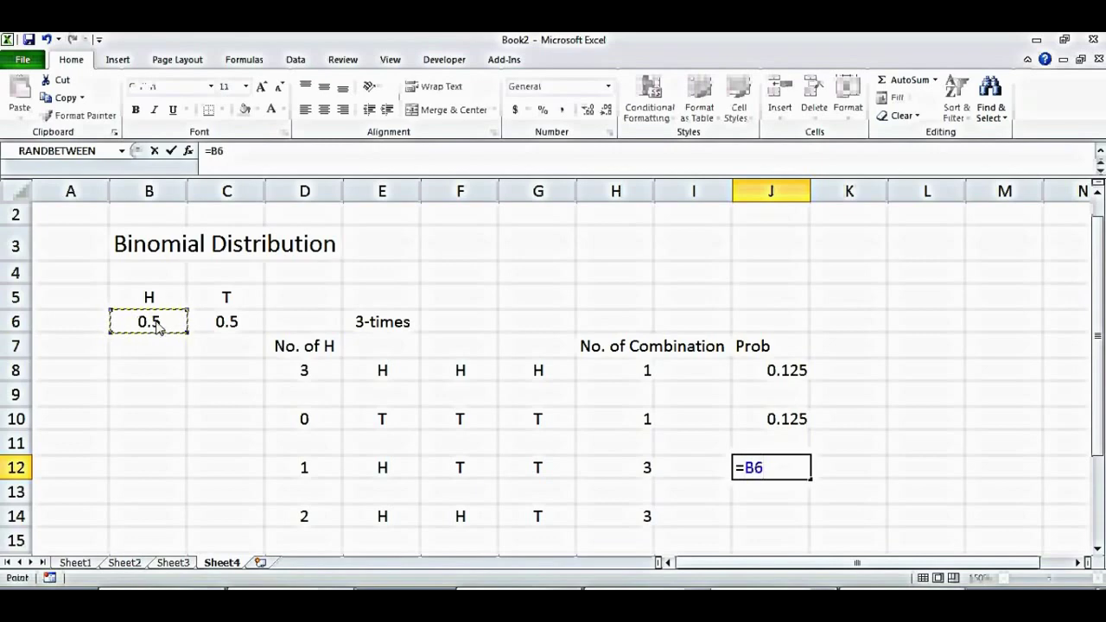
pyautogui.write('*')
pyautogui.click(226, 326)
pyautogui.write('*')
pyautogui.click(226, 329)
pyautogui.press('Return')
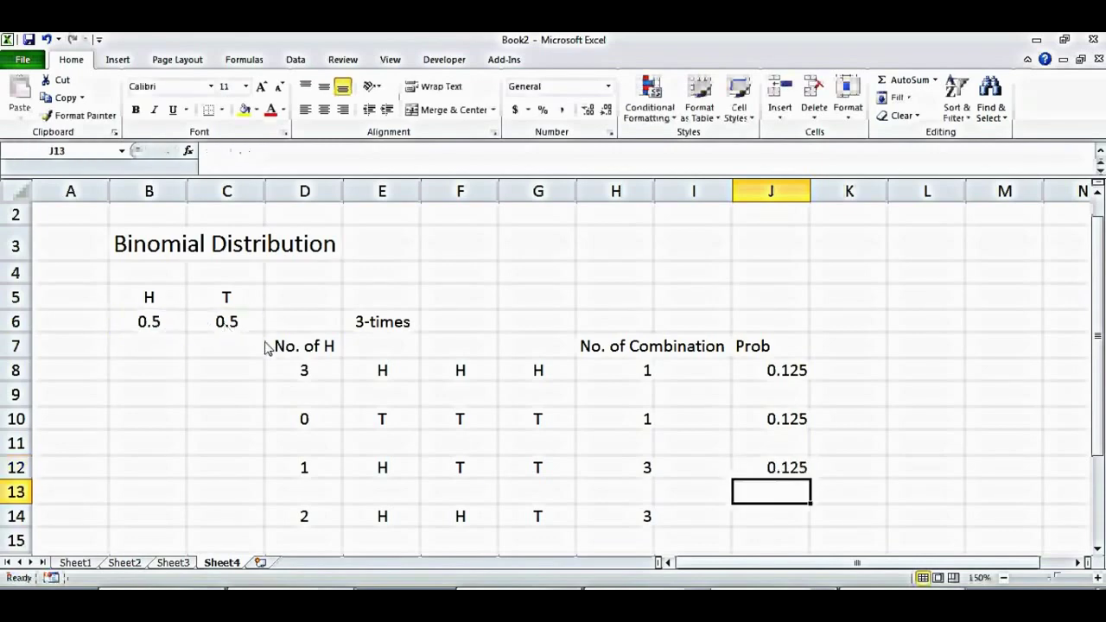
# Calculate the probability of the H, H, T outcome in J14 with =C6*B6^2
pyautogui.click(796, 523)
pyautogui.write('=')
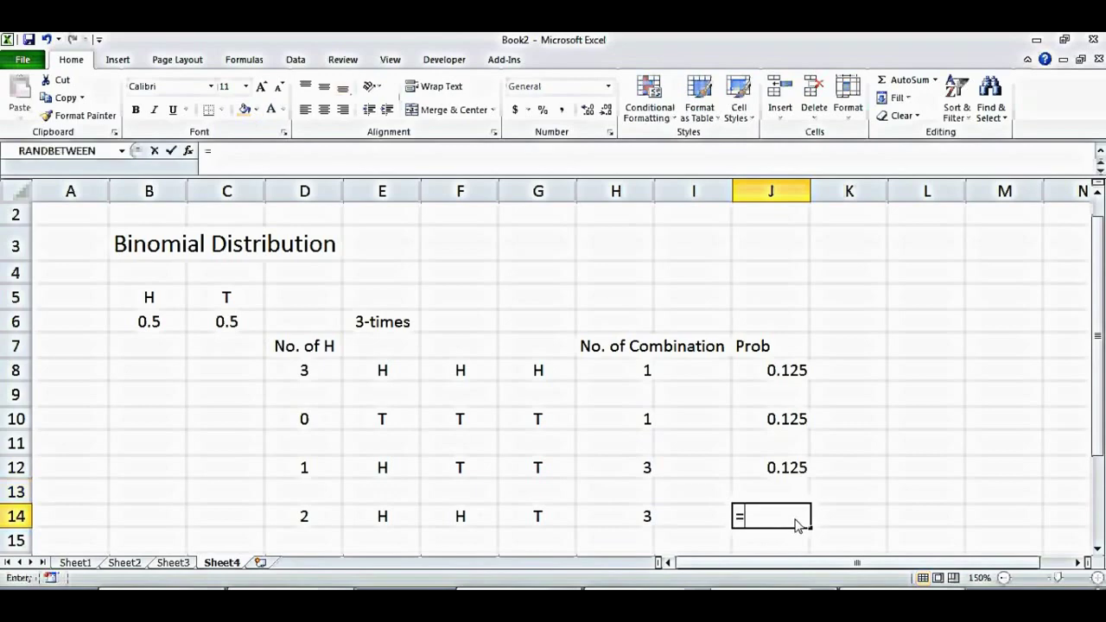
pyautogui.click(154, 326)
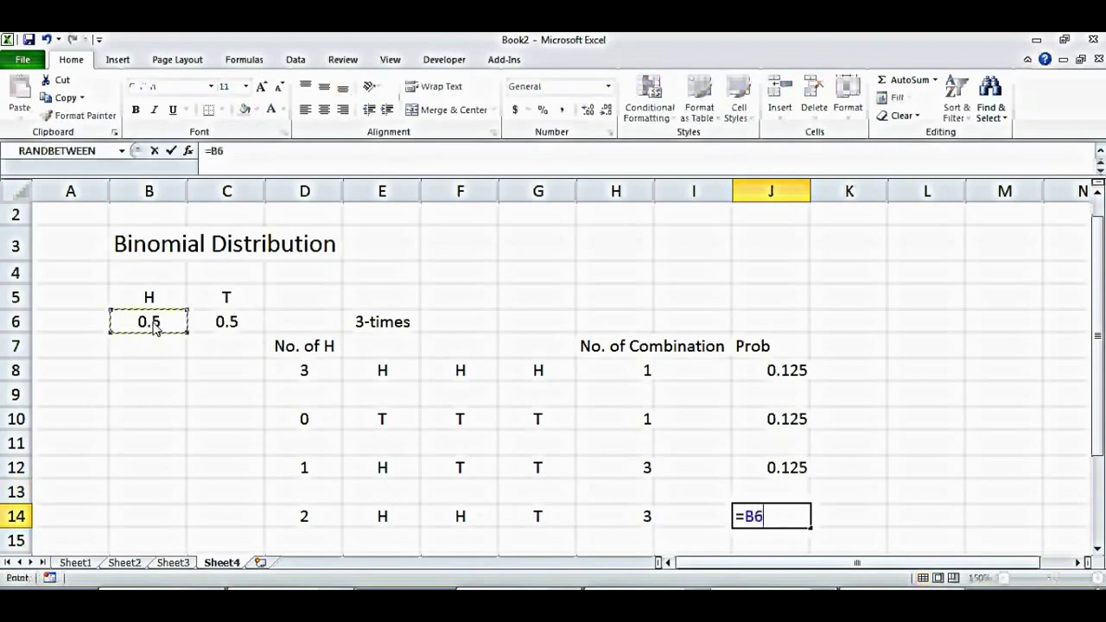
pyautogui.click(255, 324)
pyautogui.write('*')
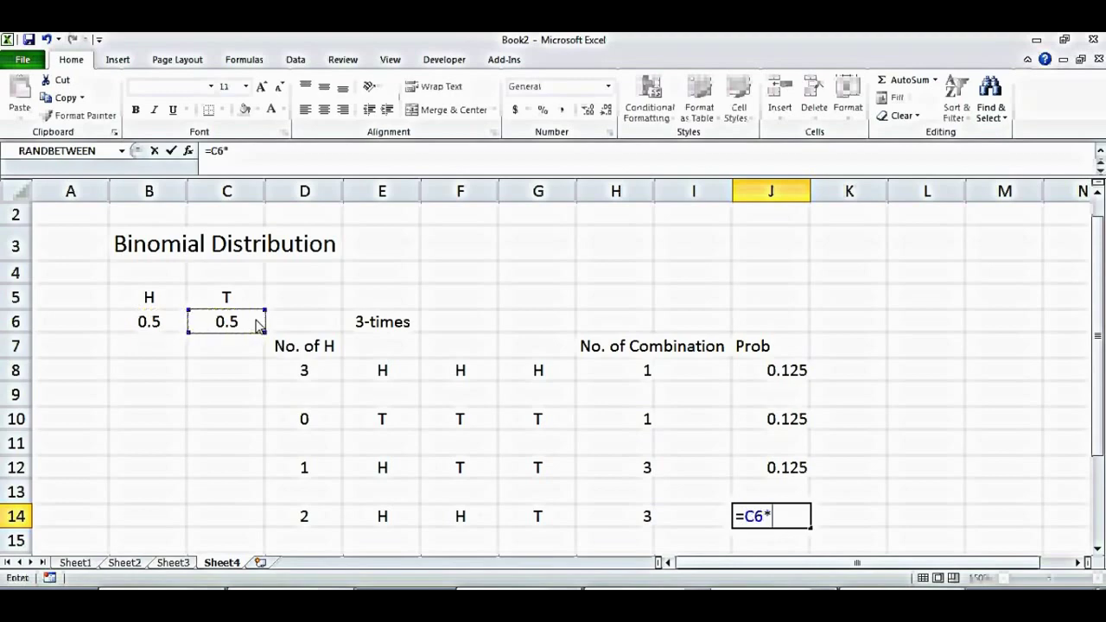
pyautogui.click(156, 326)
pyautogui.write('^2')
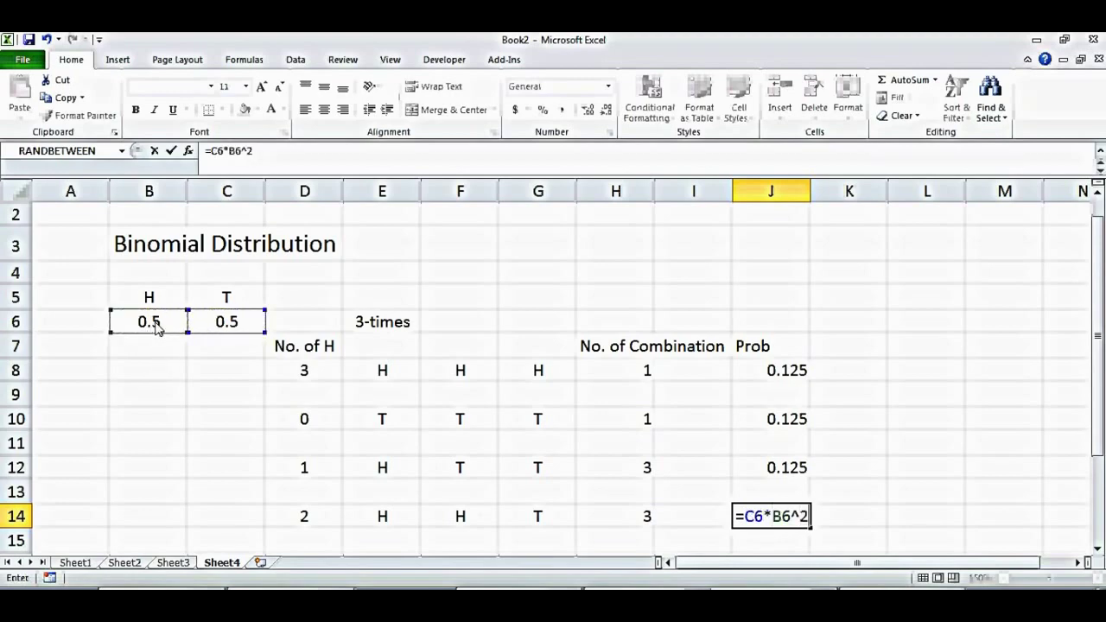
pyautogui.press('Return')
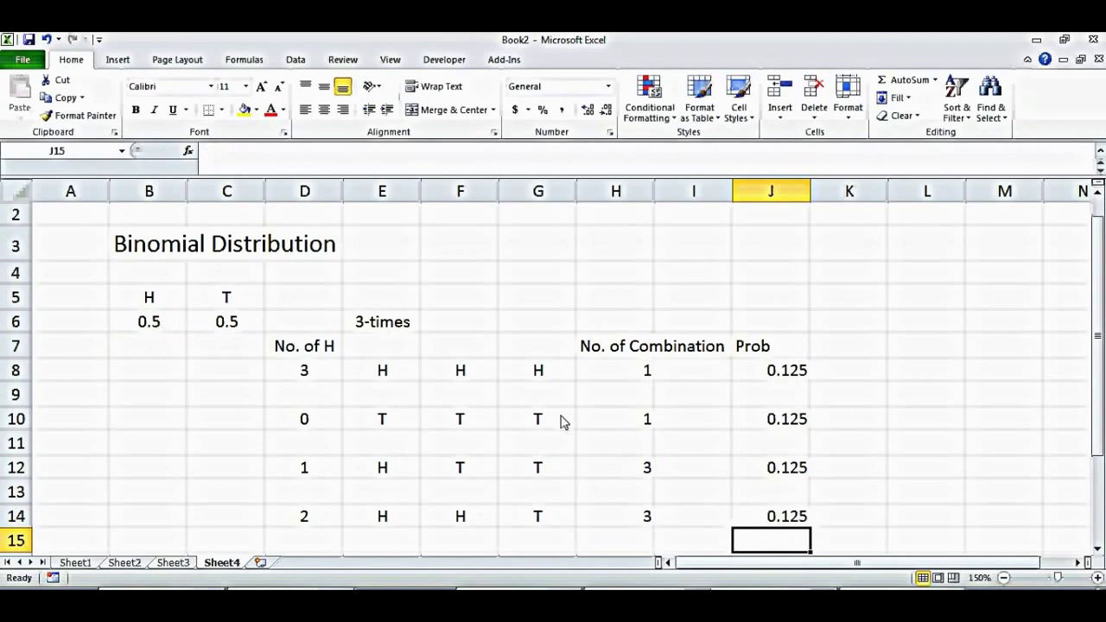
# Set the probability of heads in B6 to 0.2
pyautogui.moveTo(780, 378); pyautogui.dragTo(778, 396)
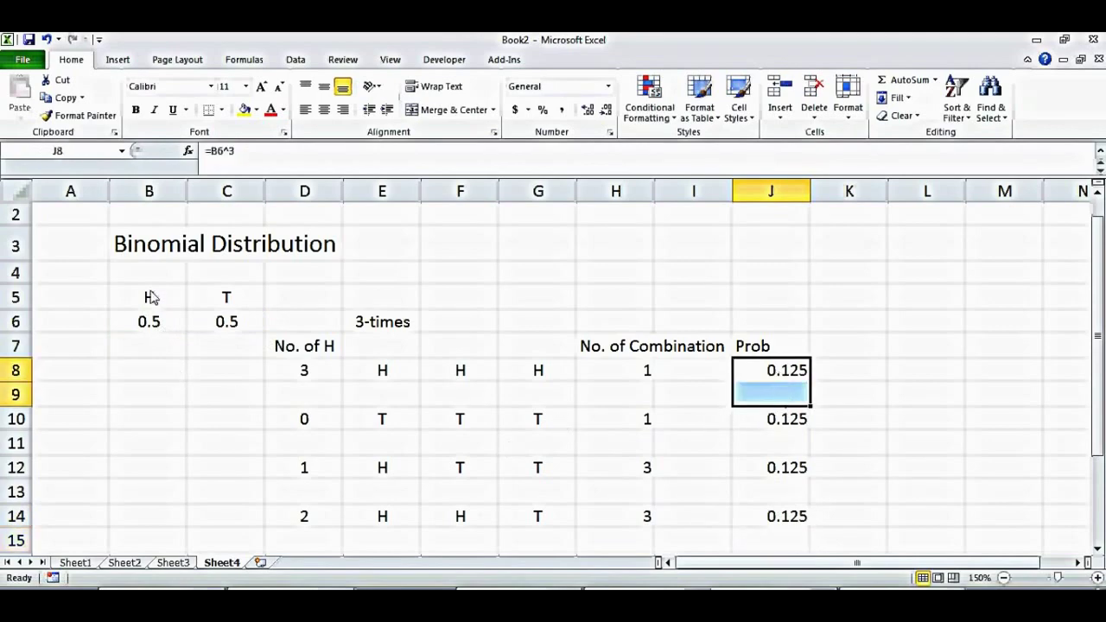
pyautogui.moveTo(779, 377); pyautogui.dragTo(783, 526)
pyautogui.click(161, 321)
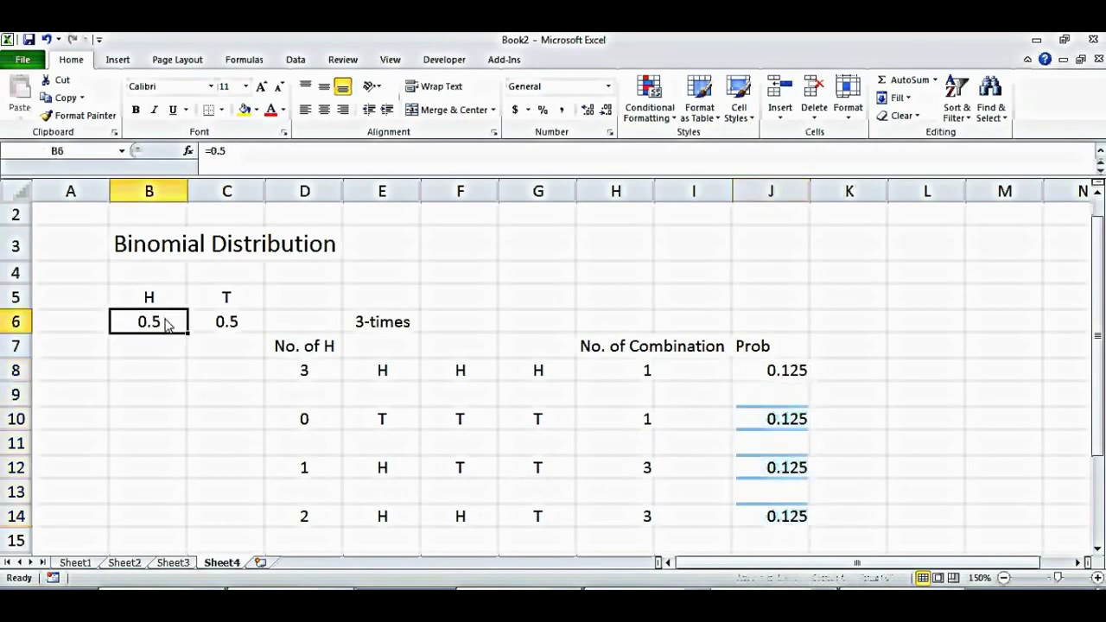
pyautogui.write('.2')
pyautogui.press('Return')
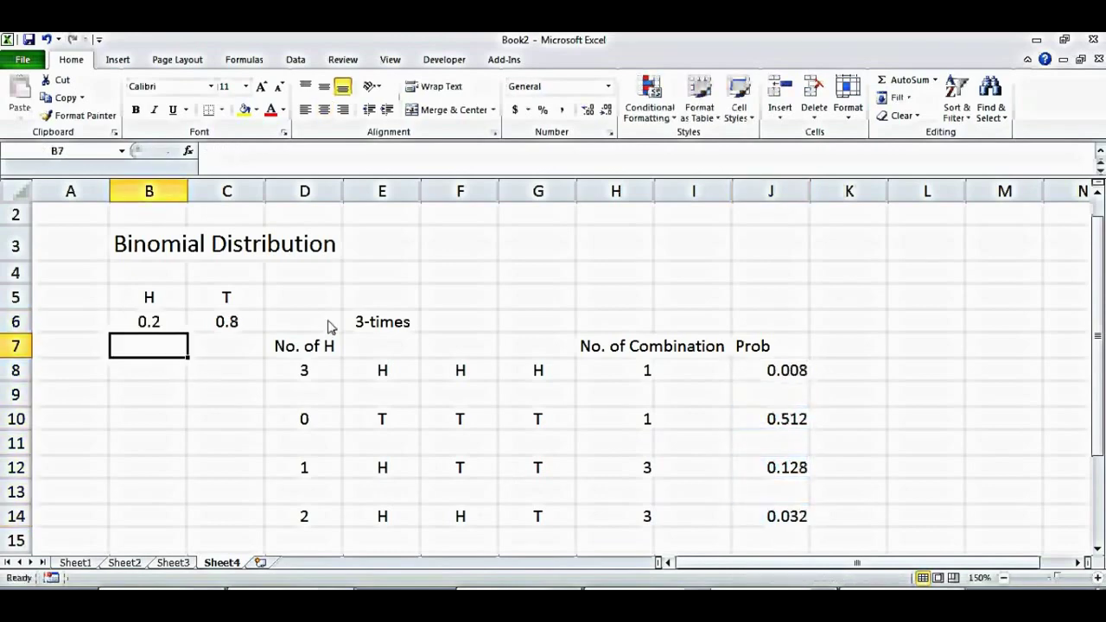
# Multiply the H, H, H outcome's probability by its number of combinations in L8 with =J8*H8
pyautogui.moveTo(791, 512); pyautogui.dragTo(786, 538)
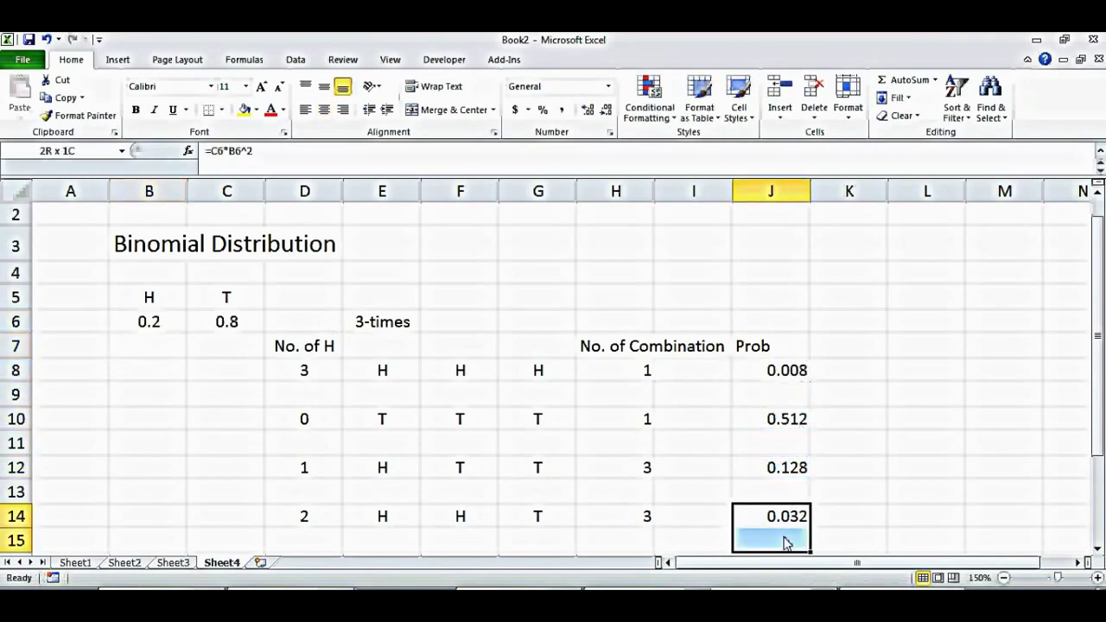
pyautogui.click(915, 484)
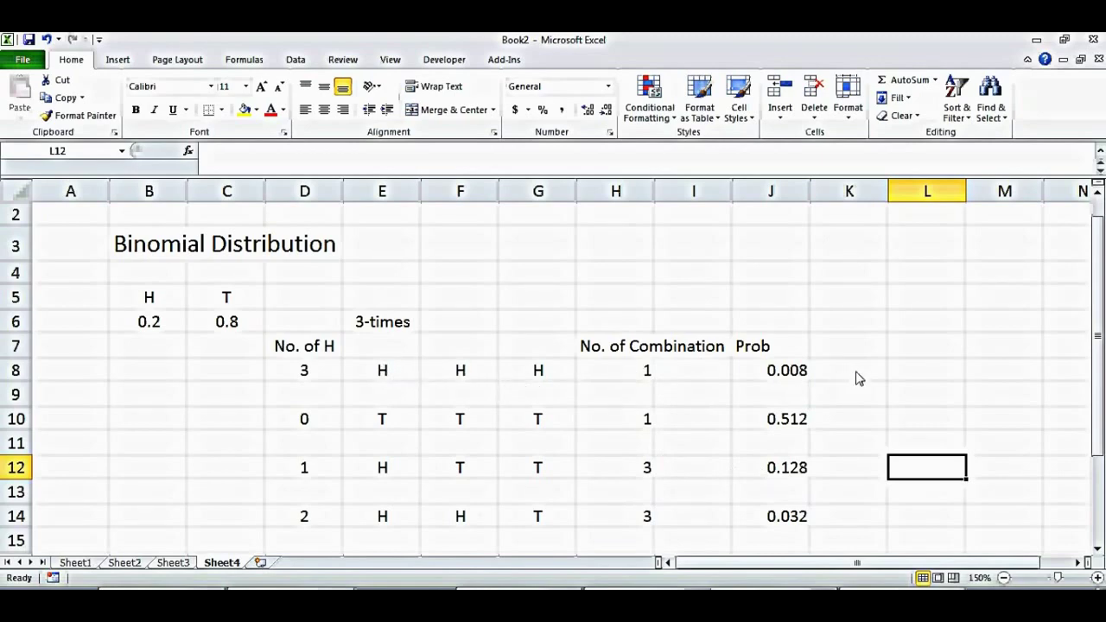
pyautogui.click(899, 379)
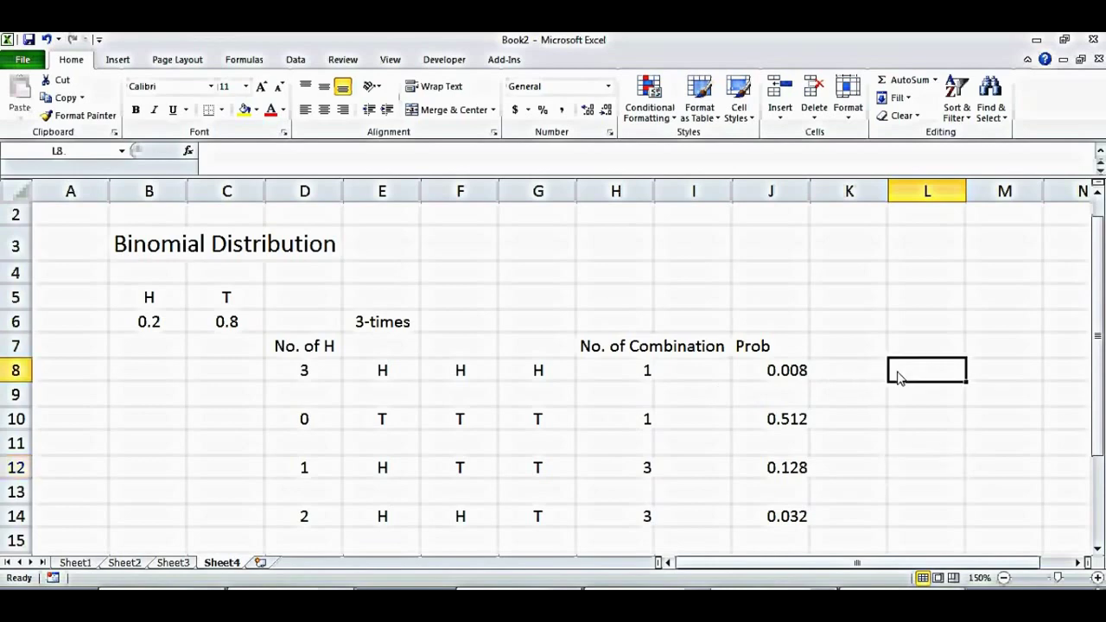
pyautogui.write('=')
pyautogui.click(764, 373)
pyautogui.write('*')
pyautogui.click(637, 372)
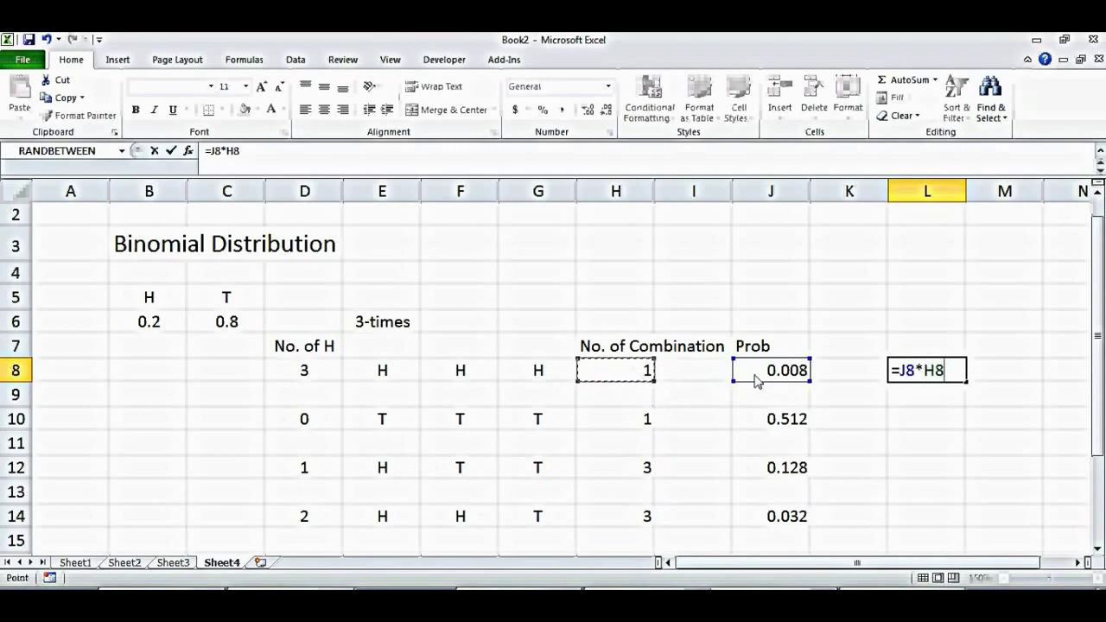
pyautogui.press('Return')
# Try centering the headings in H7:J7 horizontally and return them to left alignment
pyautogui.moveTo(644, 348); pyautogui.dragTo(795, 355)
pyautogui.click(324, 110)
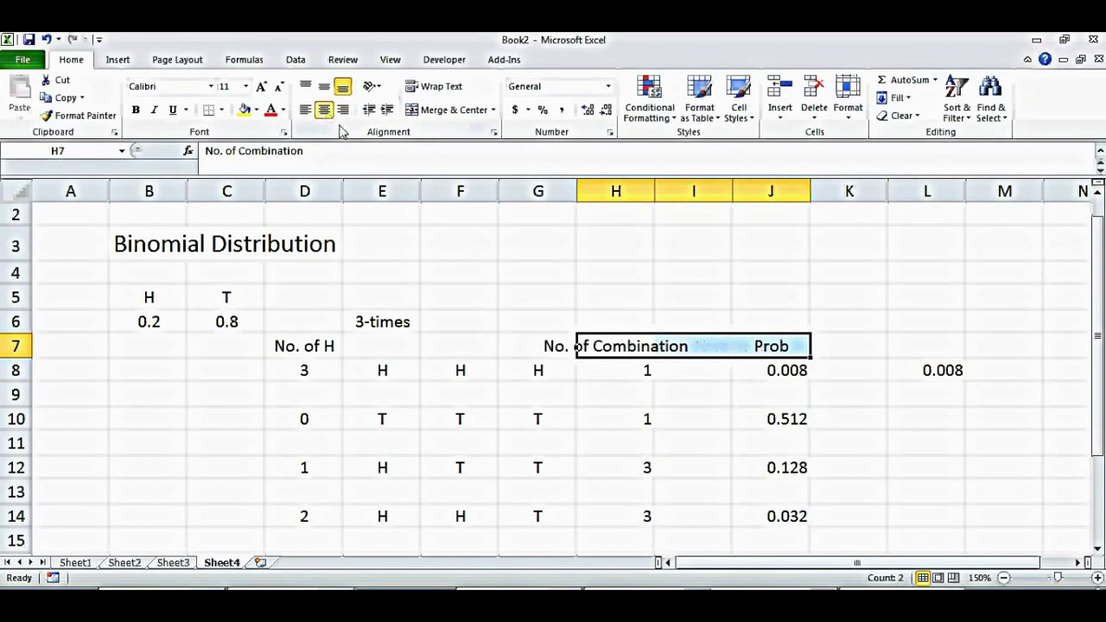
pyautogui.click(306, 110)
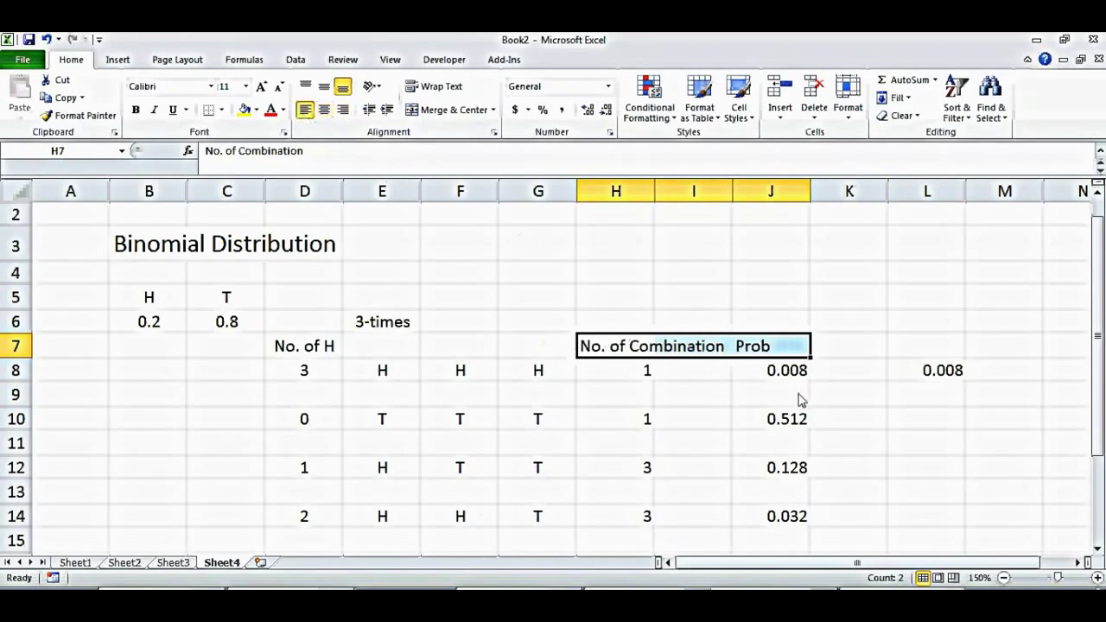
# Center the Prob heading in J7 horizontally
pyautogui.click(769, 350)
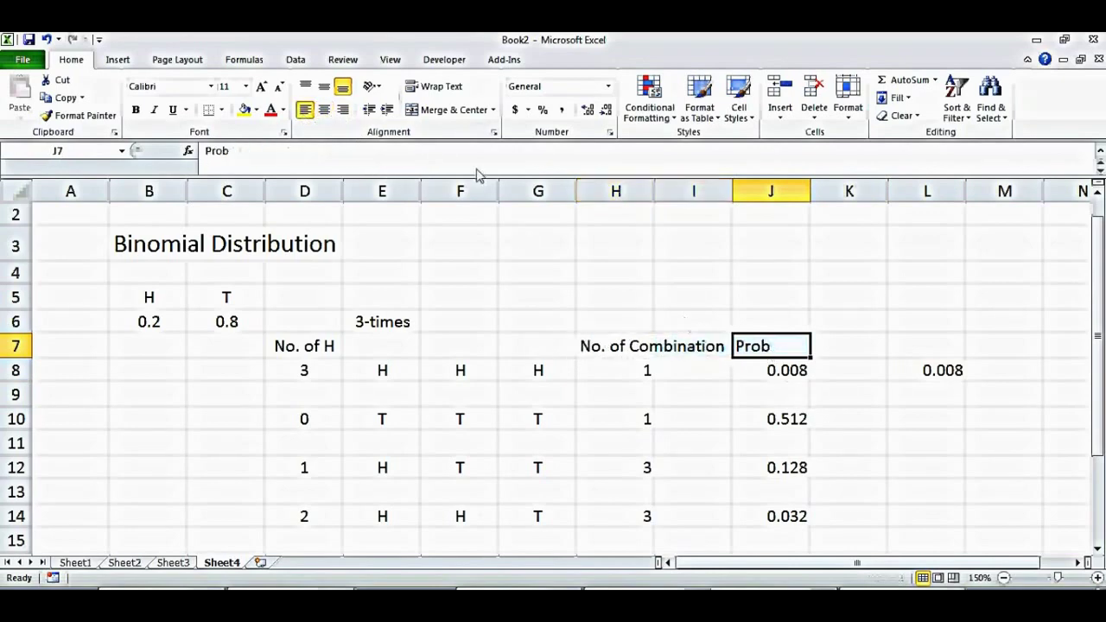
pyautogui.click(324, 110)
# Copy the total probability formula from L8 to L10, L12 and L14
pyautogui.click(944, 375)
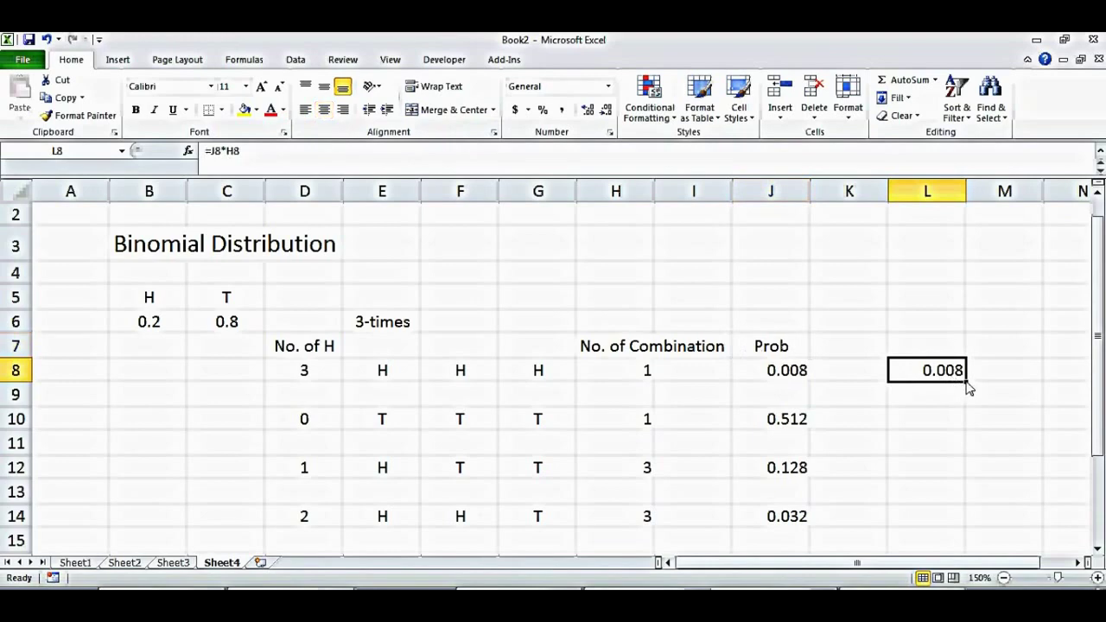
pyautogui.hotkey('ctrl', 'c')
pyautogui.press('Down')
pyautogui.press('Down')
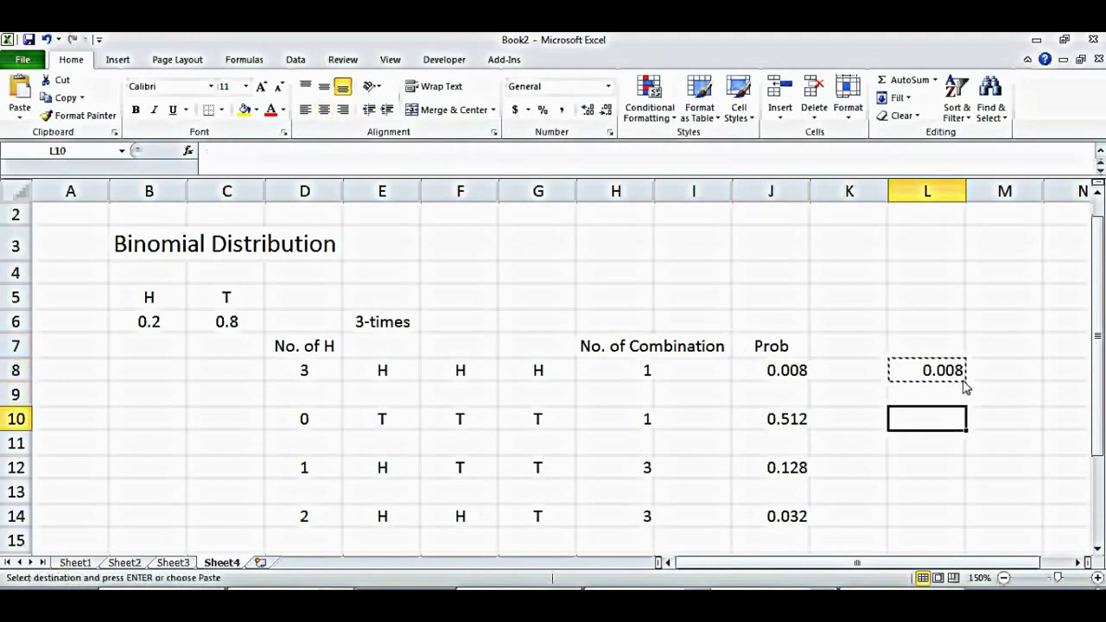
pyautogui.hotkey('ctrl', 'v')
pyautogui.press('Down')
pyautogui.press('Down')
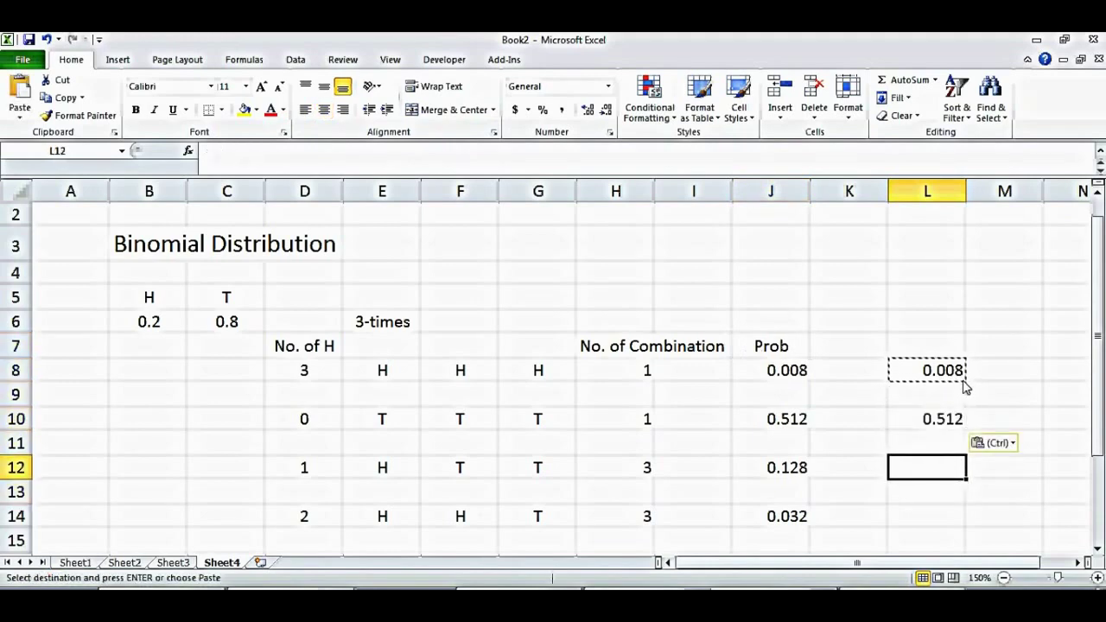
pyautogui.hotkey('ctrl', 'v')
pyautogui.press('Down')
pyautogui.press('Down')
pyautogui.hotkey('ctrl', 'v')
pyautogui.press('Up')
pyautogui.press('Up')
pyautogui.press('Up')
pyautogui.press('Up')
pyautogui.press('Up')
pyautogui.press('Up')
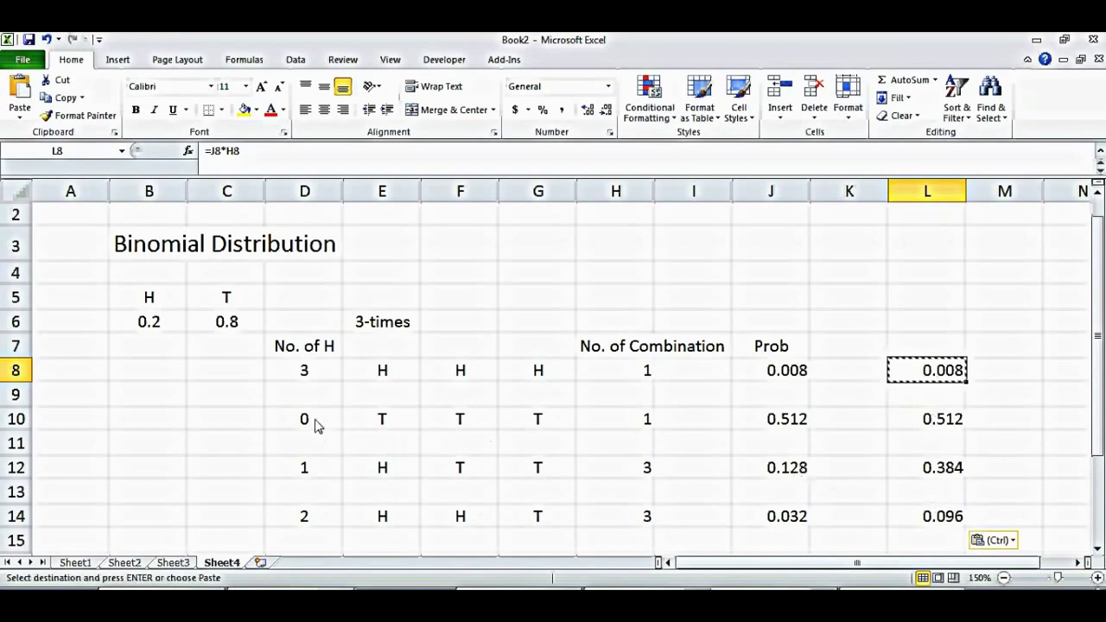
# Rearrange the outcome rows without gaps into rows 8 to 11, in ascending order of heads from 0 to 3
pyautogui.moveTo(300, 420); pyautogui.dragTo(942, 423)
pyautogui.moveTo(302, 480); pyautogui.dragTo(890, 461)
pyautogui.moveTo(310, 523); pyautogui.dragTo(869, 469)
pyautogui.moveTo(306, 370); pyautogui.dragTo(908, 491)
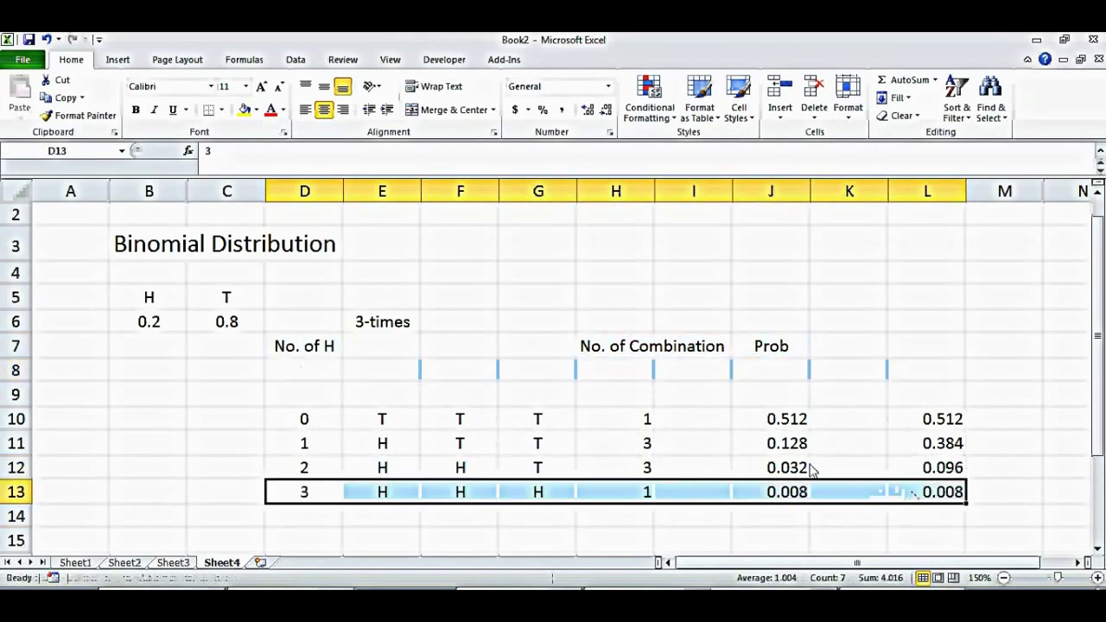
pyautogui.moveTo(312, 422); pyautogui.dragTo(882, 460)
pyautogui.click(883, 501)
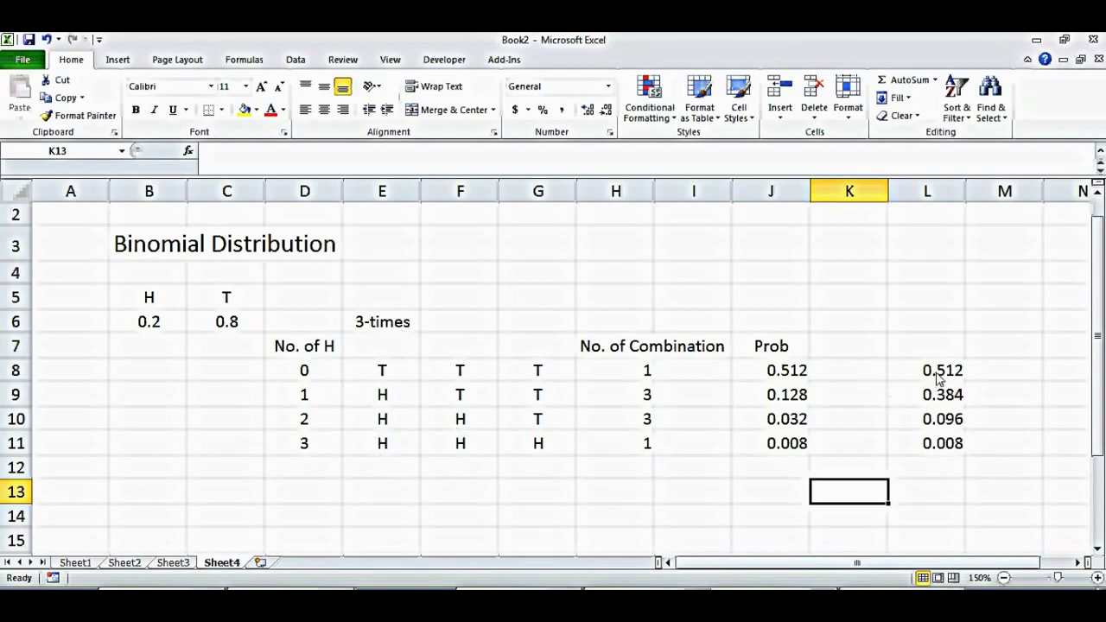
# Insert a markers-only scatter chart of the total probabilities in L8:L11, shrink it and remove its gridlines
pyautogui.moveTo(948, 372); pyautogui.dragTo(951, 445)
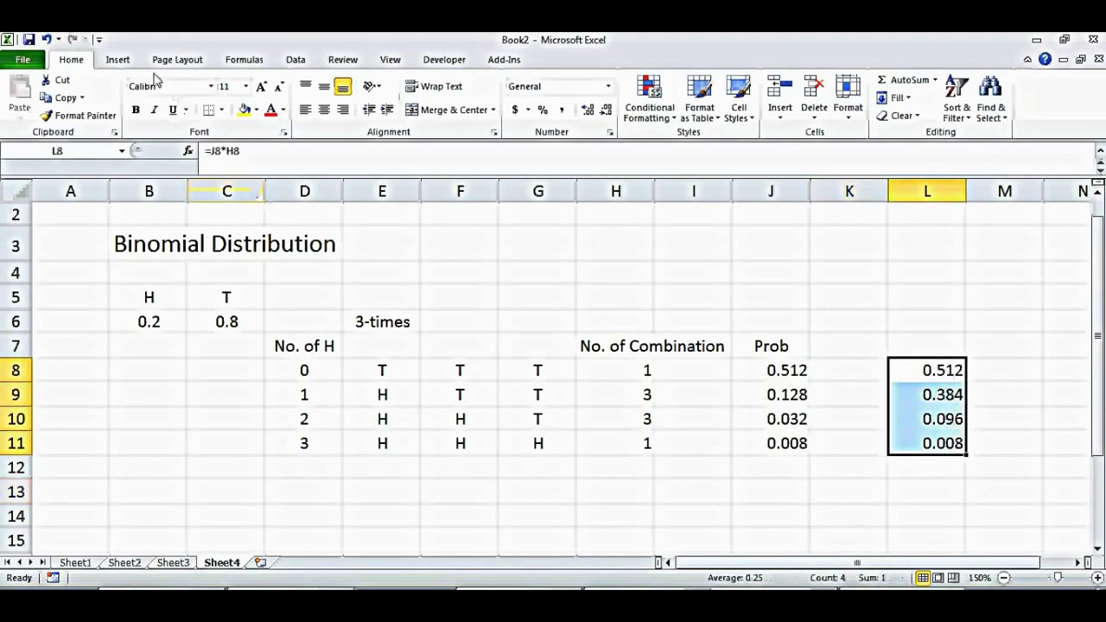
pyautogui.click(121, 61)
pyautogui.click(480, 94)
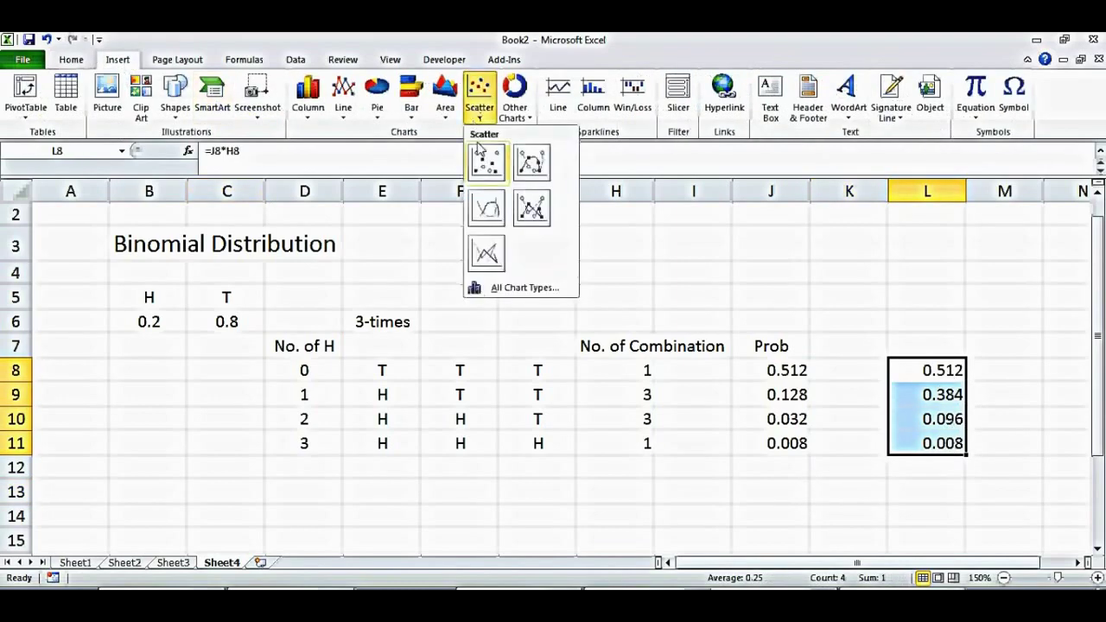
pyautogui.click(484, 167)
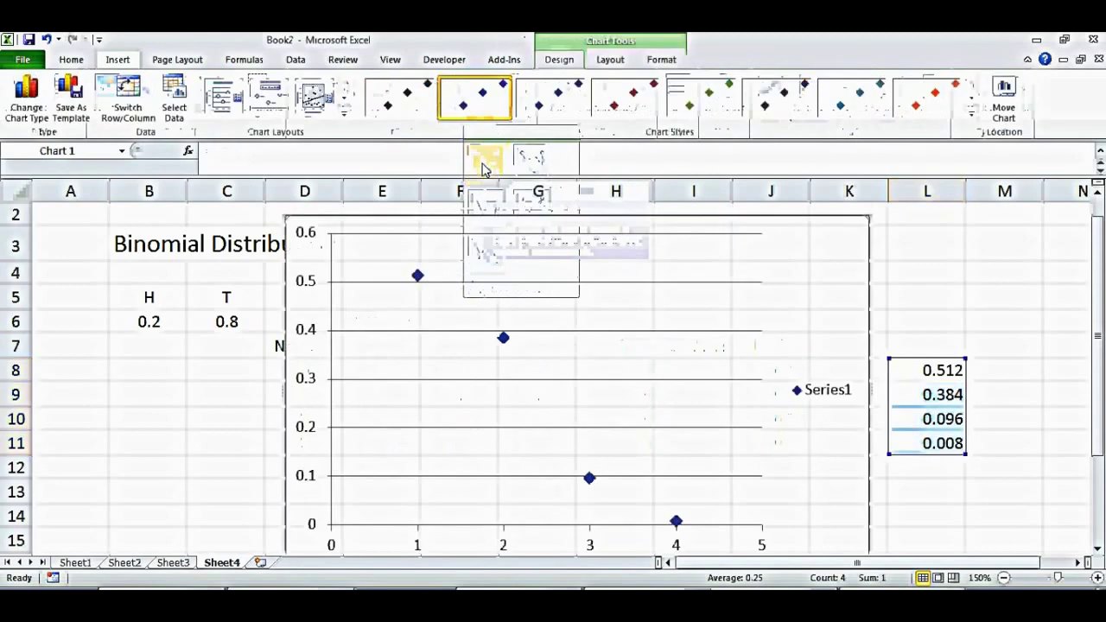
pyautogui.moveTo(872, 215); pyautogui.dragTo(730, 297)
pyautogui.press('Delete')
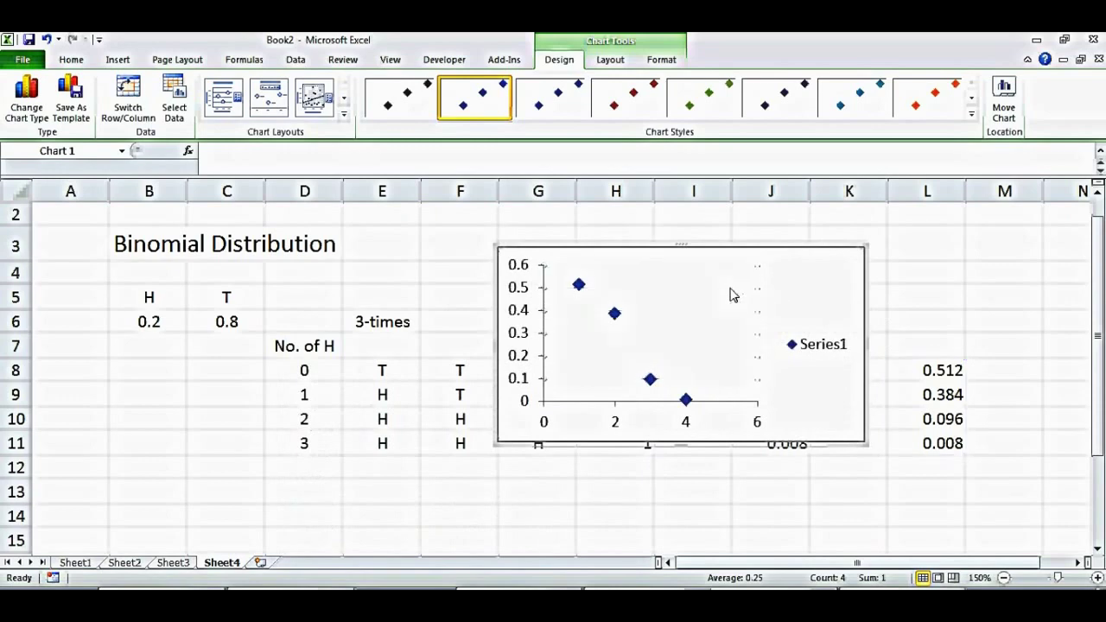
# Set the chart series' X values to the numbers of heads in D8:D11
pyautogui.click(616, 421)
pyautogui.rightClick(616, 421)
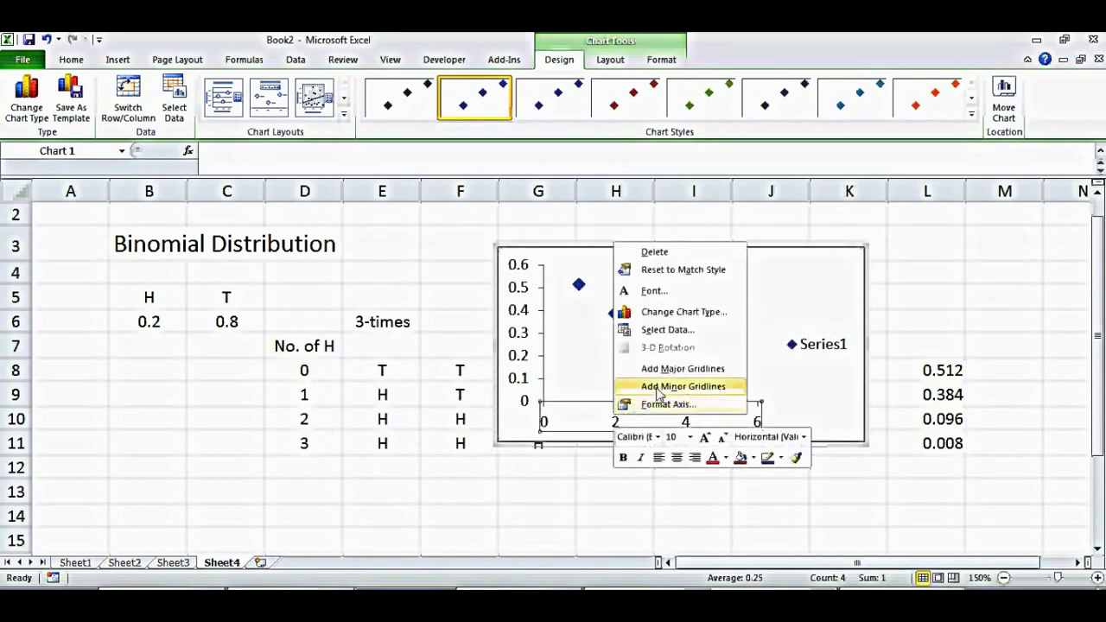
pyautogui.rightClick(590, 369)
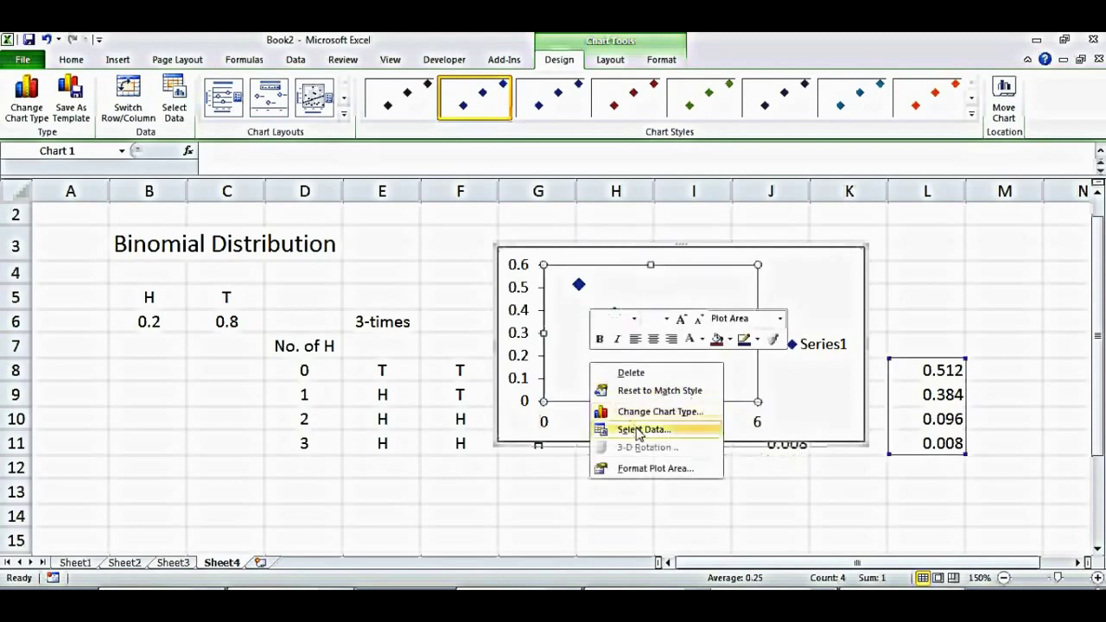
pyautogui.click(639, 429)
pyautogui.click(377, 367)
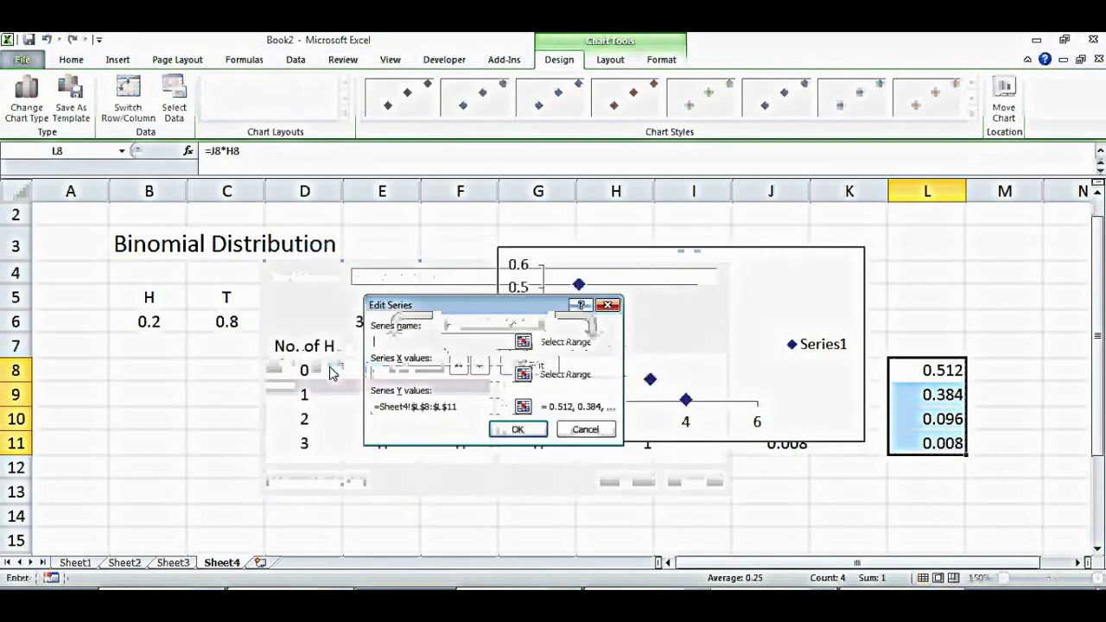
pyautogui.click(523, 374)
pyautogui.moveTo(288, 378); pyautogui.dragTo(306, 445)
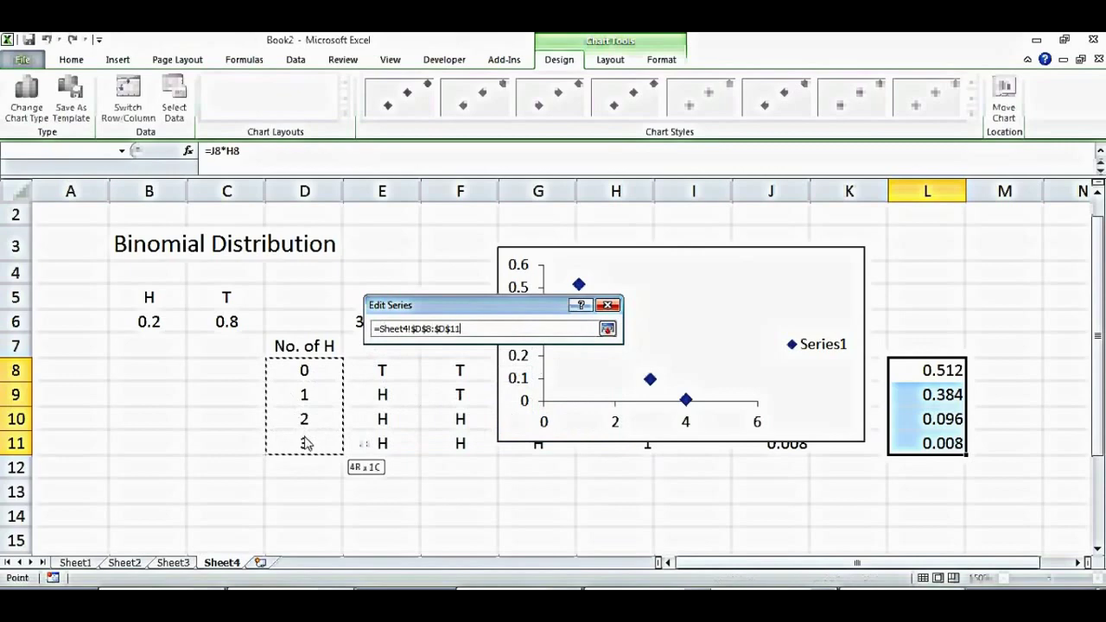
pyautogui.click(608, 329)
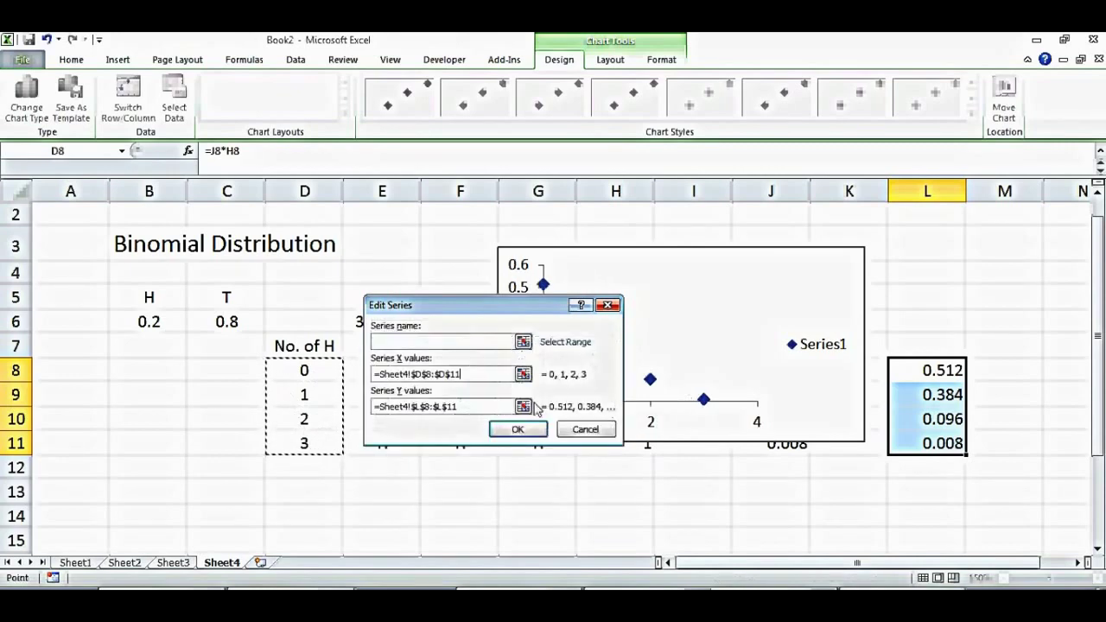
pyautogui.click(516, 428)
pyautogui.click(624, 481)
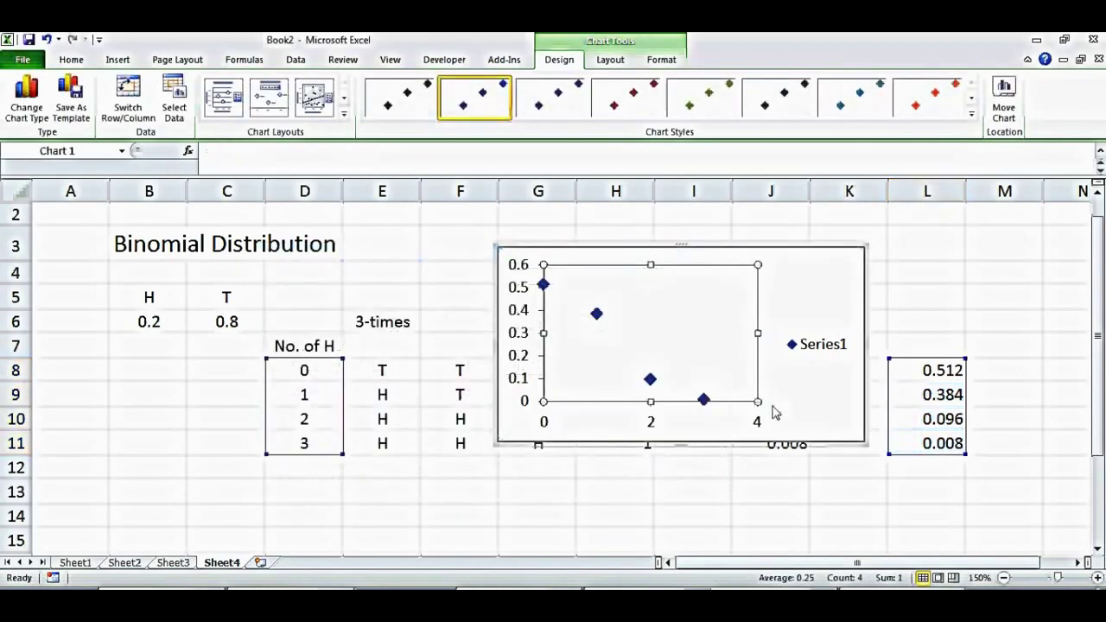
# Delete the chart's legend, then move and resize the chart to span about G2 to K11
pyautogui.click(824, 347)
pyautogui.press('Delete')
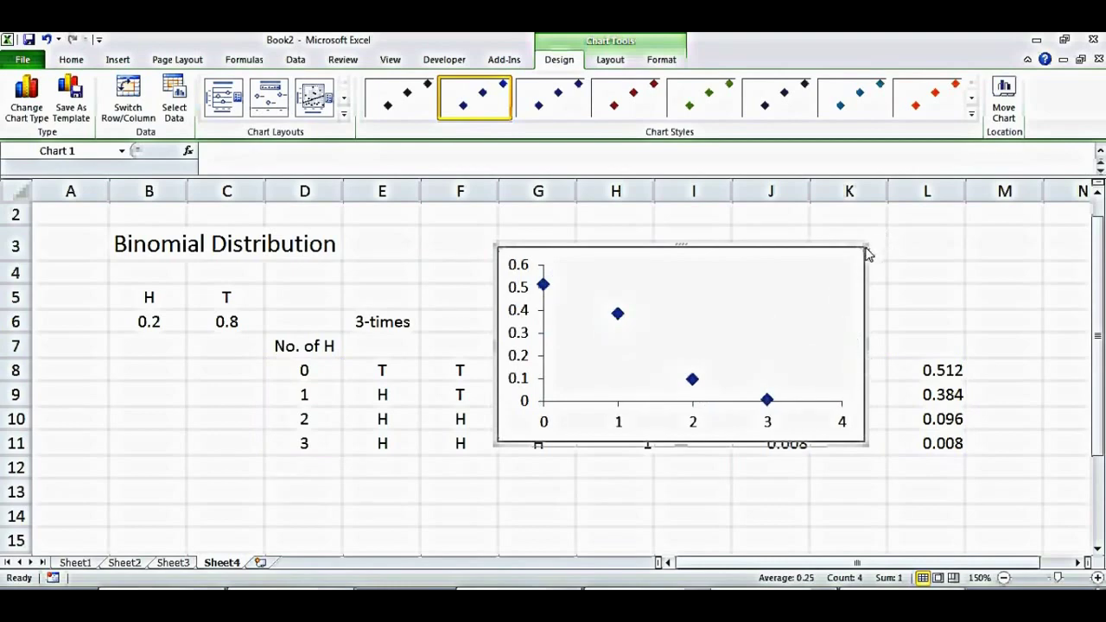
pyautogui.moveTo(862, 253); pyautogui.dragTo(692, 226)
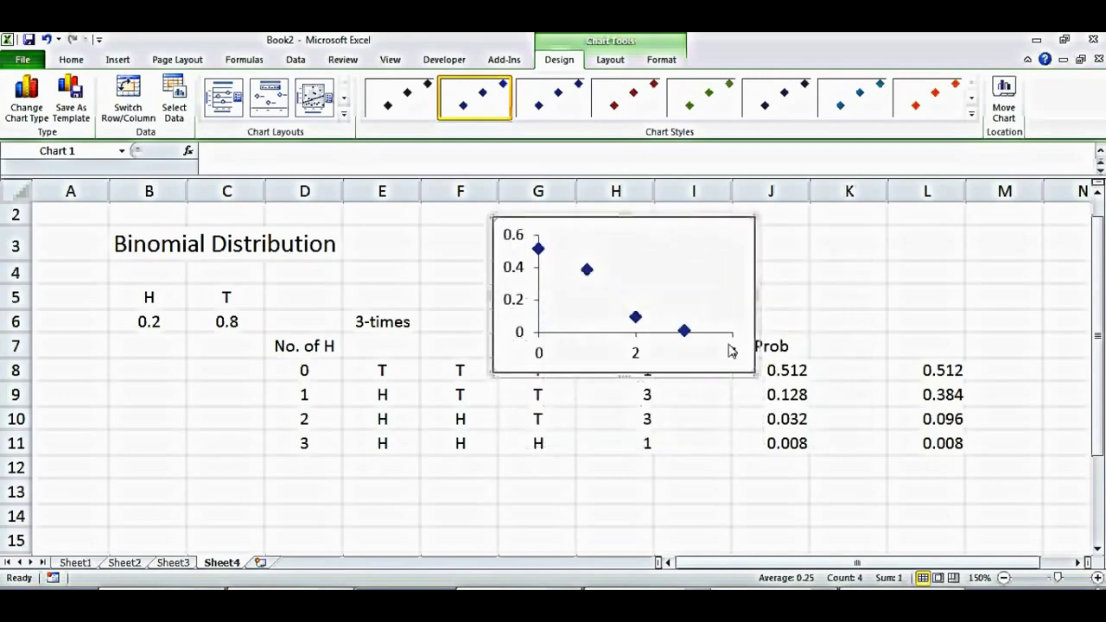
pyautogui.moveTo(756, 377); pyautogui.dragTo(854, 452)
pyautogui.click(804, 521)
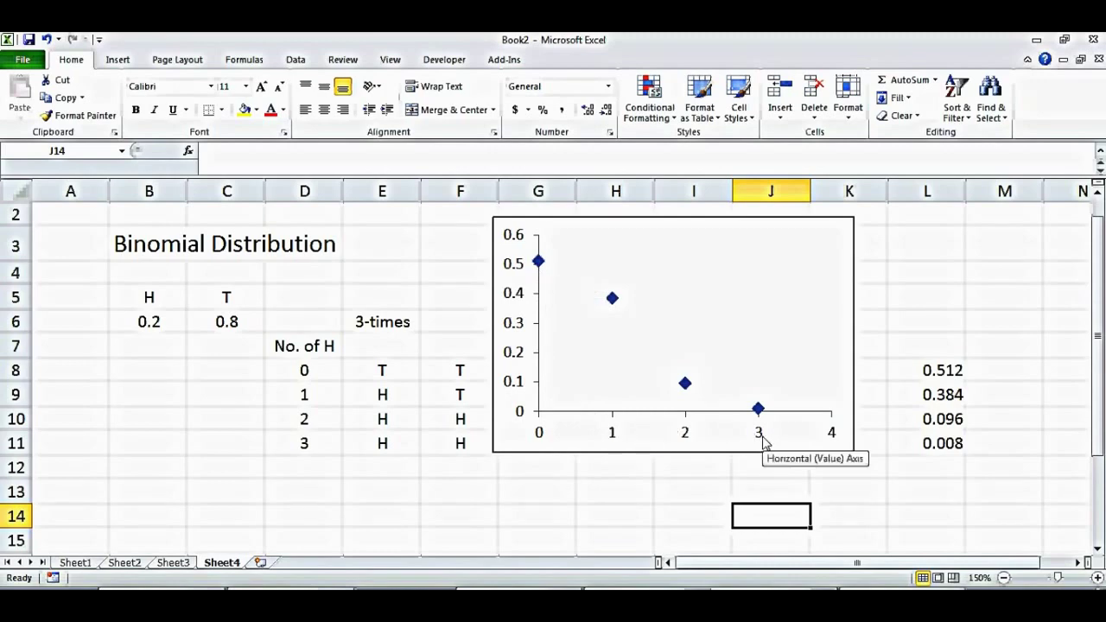
# Set the probability of heads in B6 to 0.9
pyautogui.click(210, 424)
pyautogui.click(145, 326)
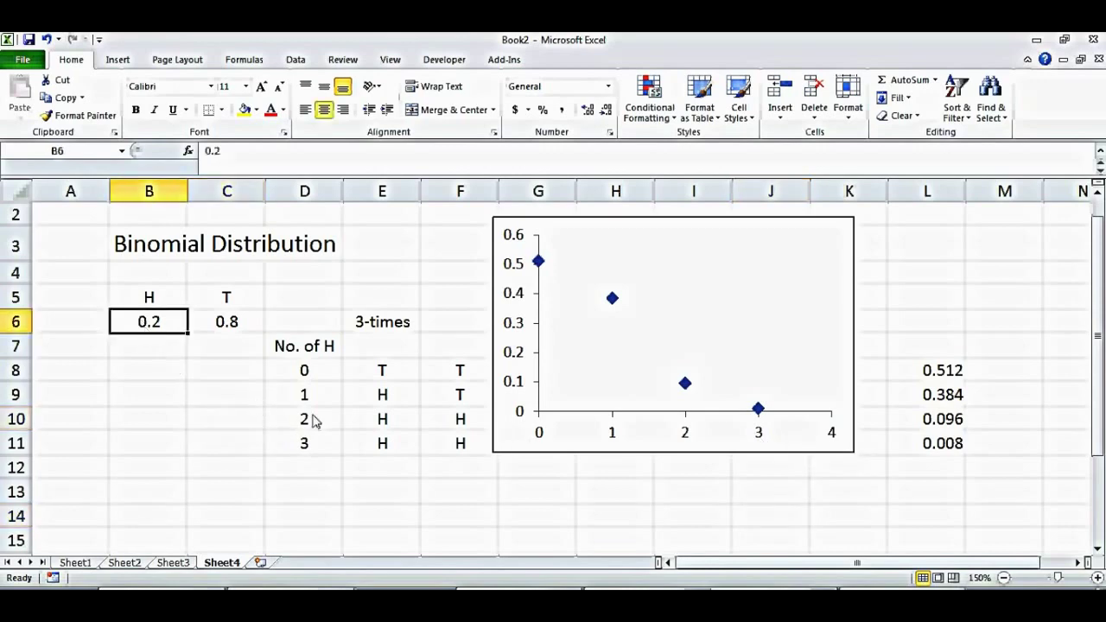
pyautogui.write('.9')
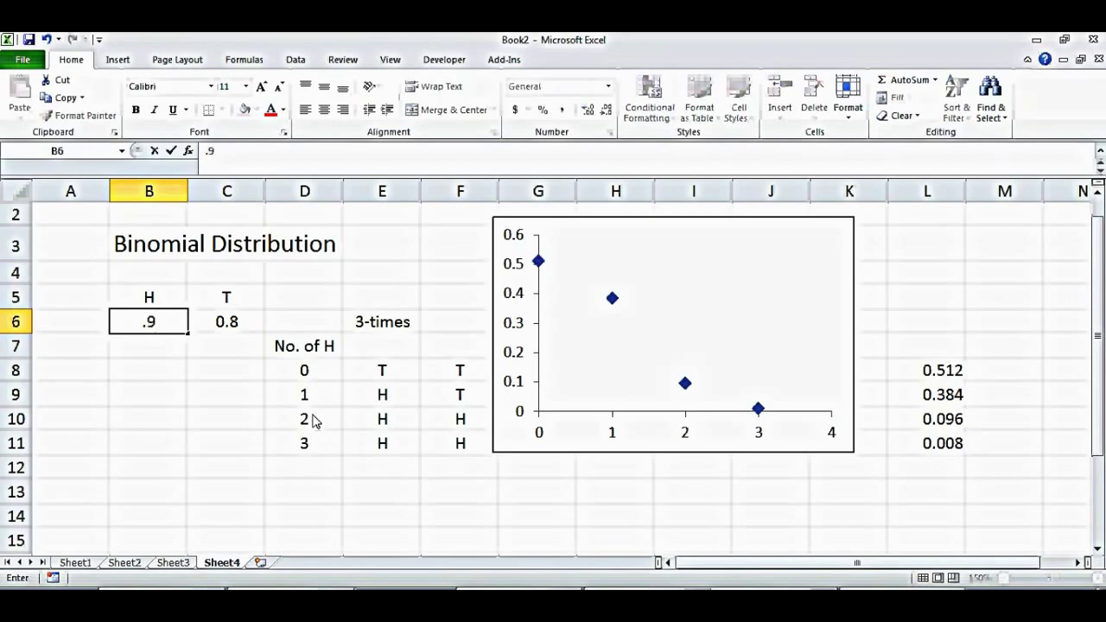
pyautogui.press('Return')
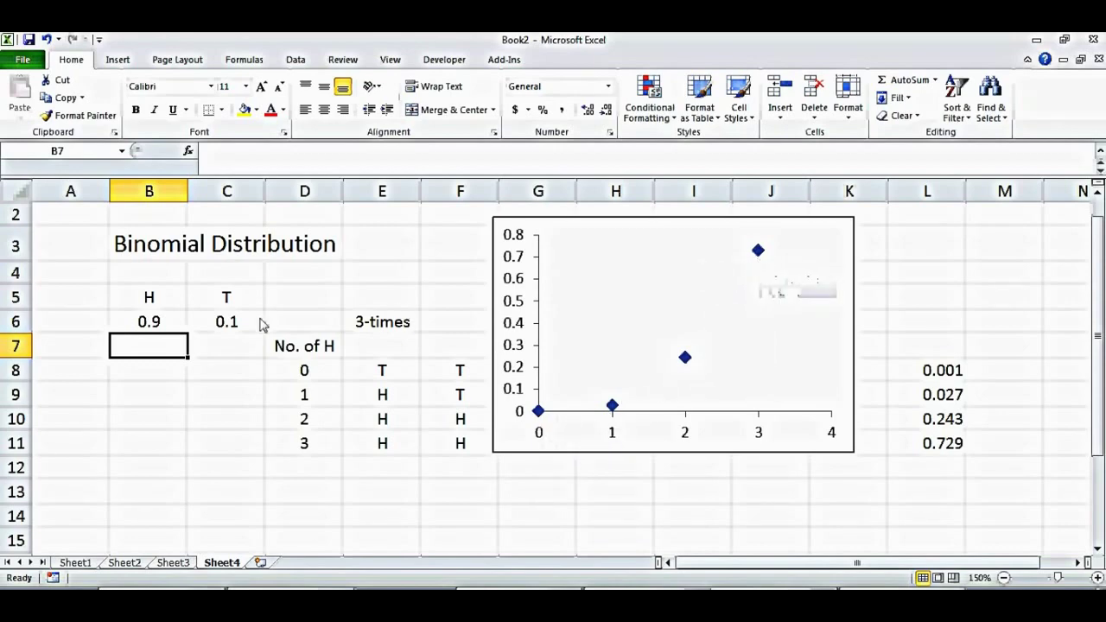
# Set the probability of heads in B6 to 0.5
pyautogui.click(150, 324)
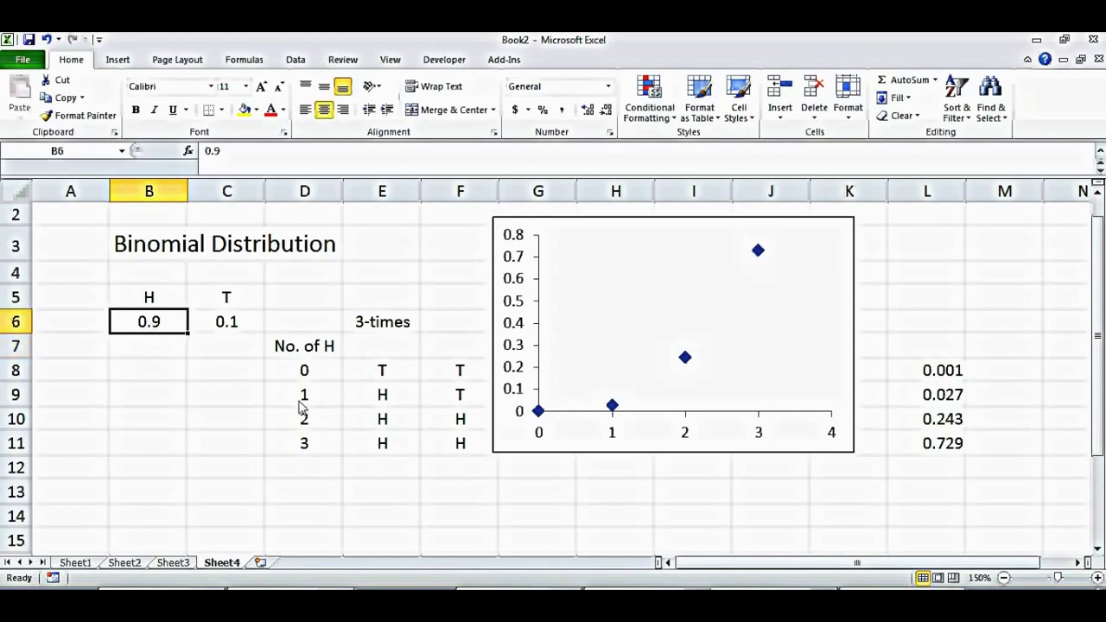
pyautogui.write('.')
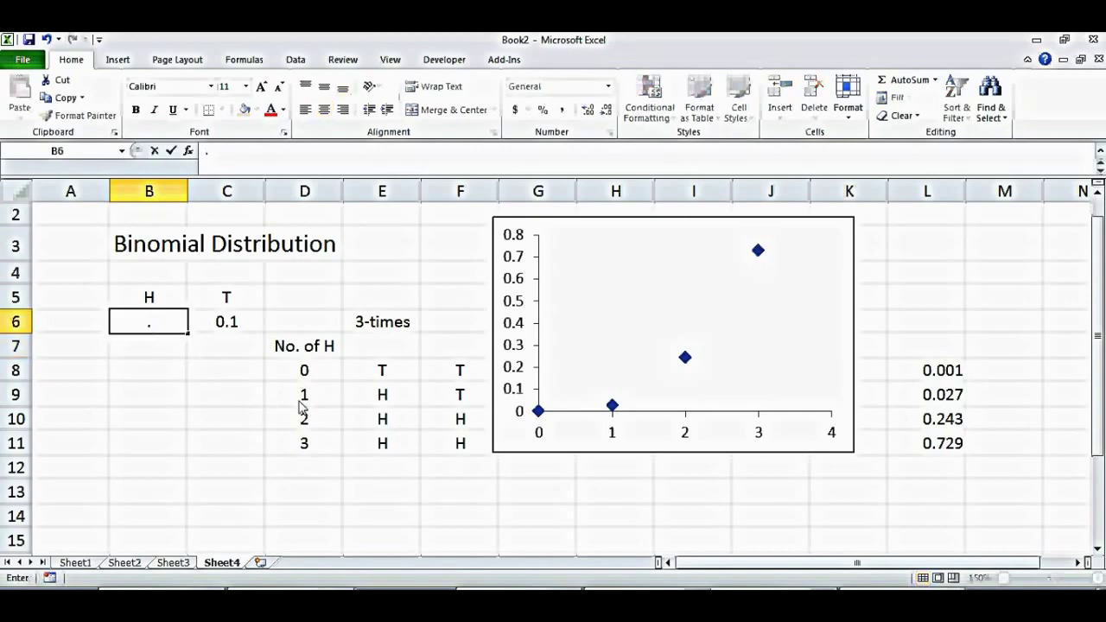
pyautogui.write('5')
pyautogui.press('Return')
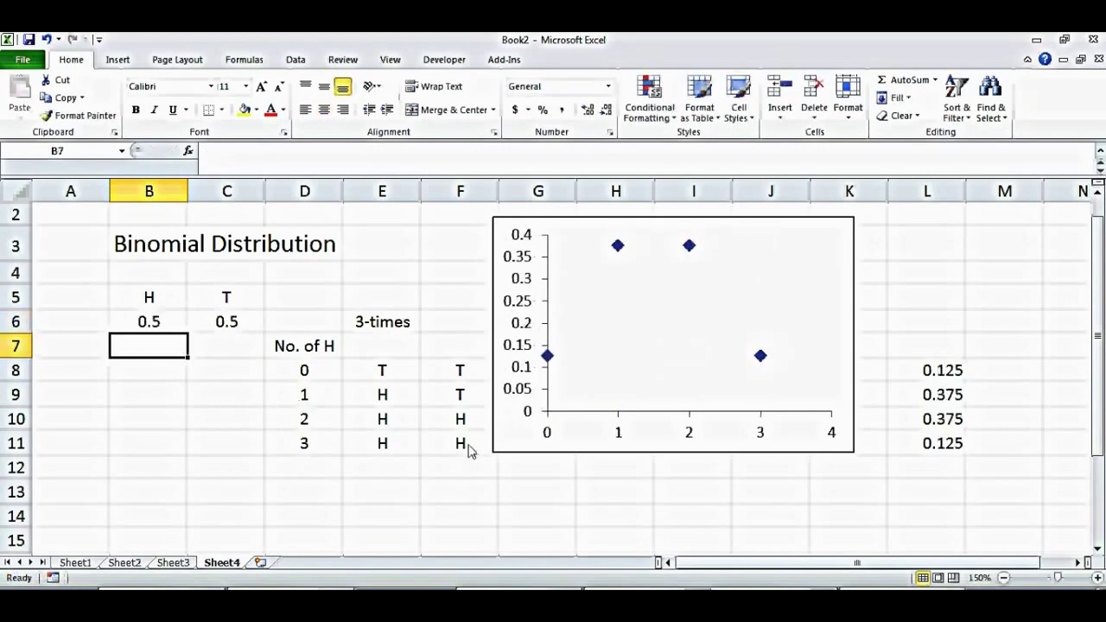
# Shrink the scatter chart and move it above the table's No. of Combination and Prob headings, spanning about H1 to K6
pyautogui.moveTo(627, 254)
pyautogui.click(854, 225)
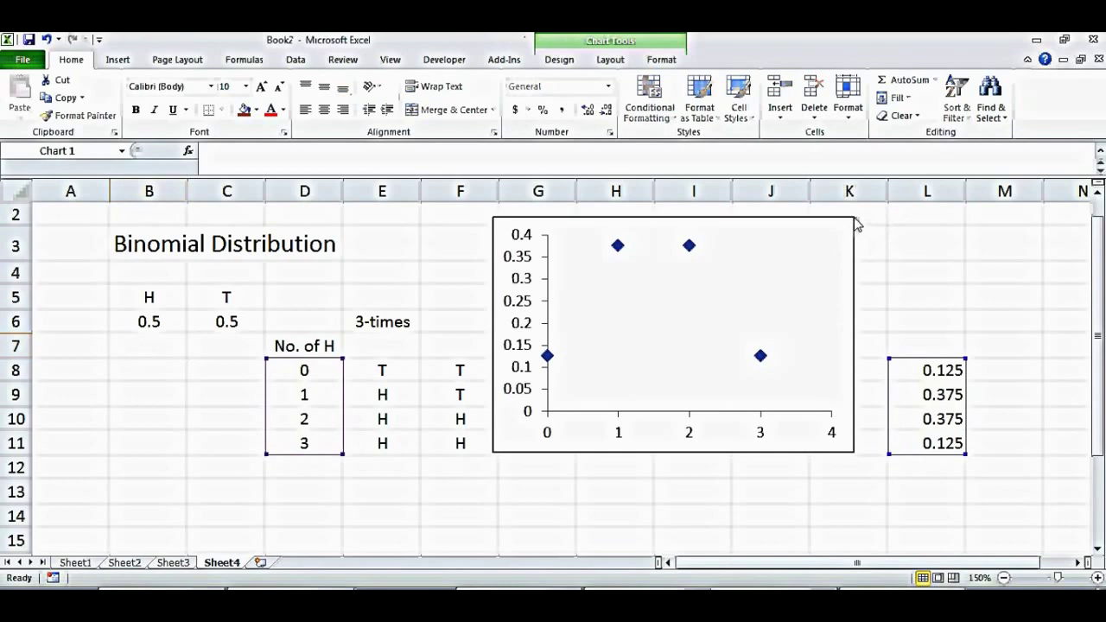
pyautogui.moveTo(856, 223)
pyautogui.mouseDown()
pyautogui.moveTo(764, 254)
pyautogui.moveTo(852, 215)
pyautogui.mouseUp()
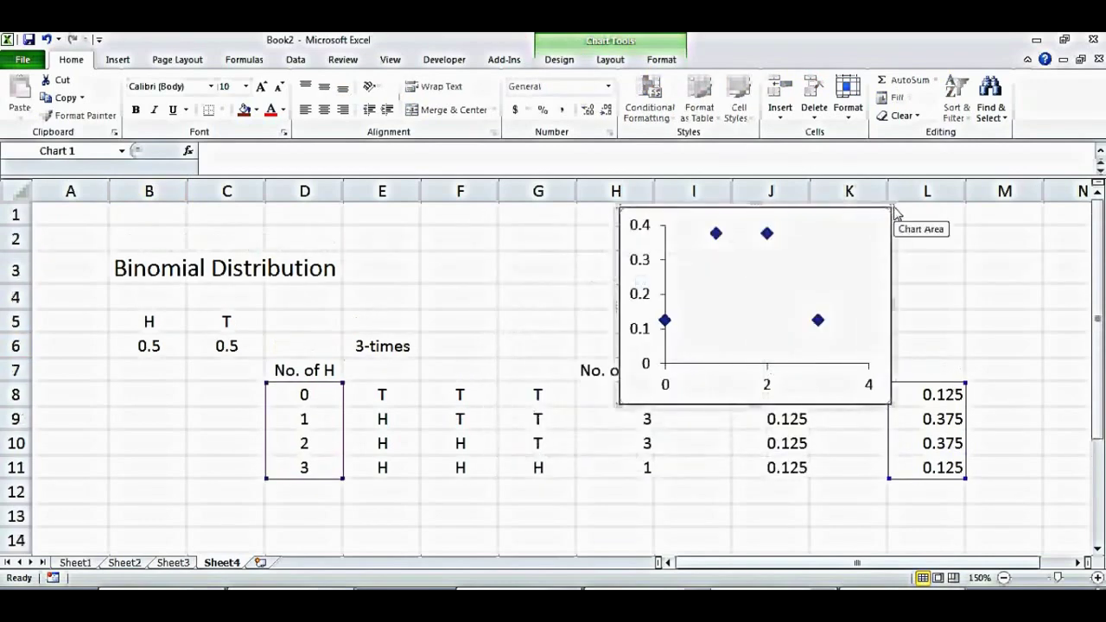
pyautogui.click(932, 248)
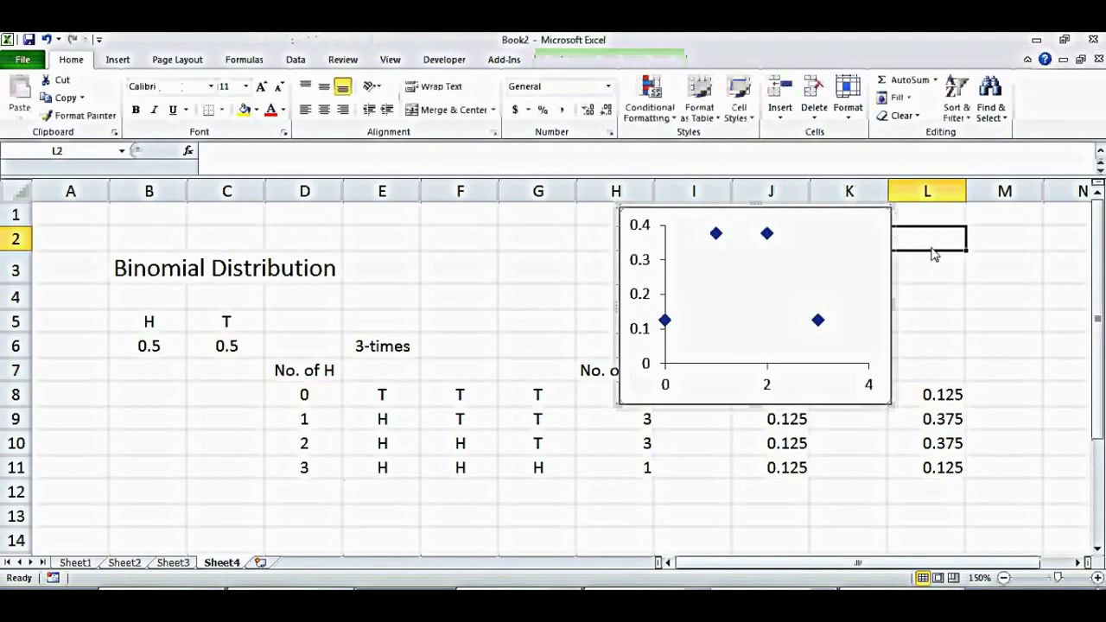
pyautogui.click(888, 241)
pyautogui.moveTo(895, 214); pyautogui.dragTo(806, 215)
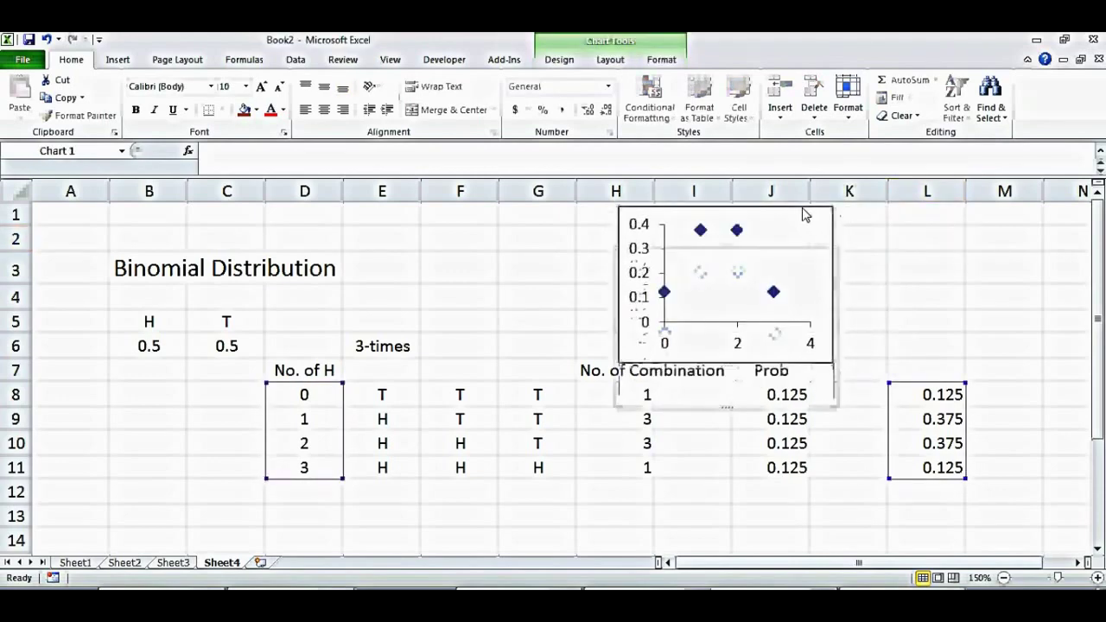
pyautogui.click(336, 454)
pyautogui.click(415, 502)
pyautogui.press('Down')
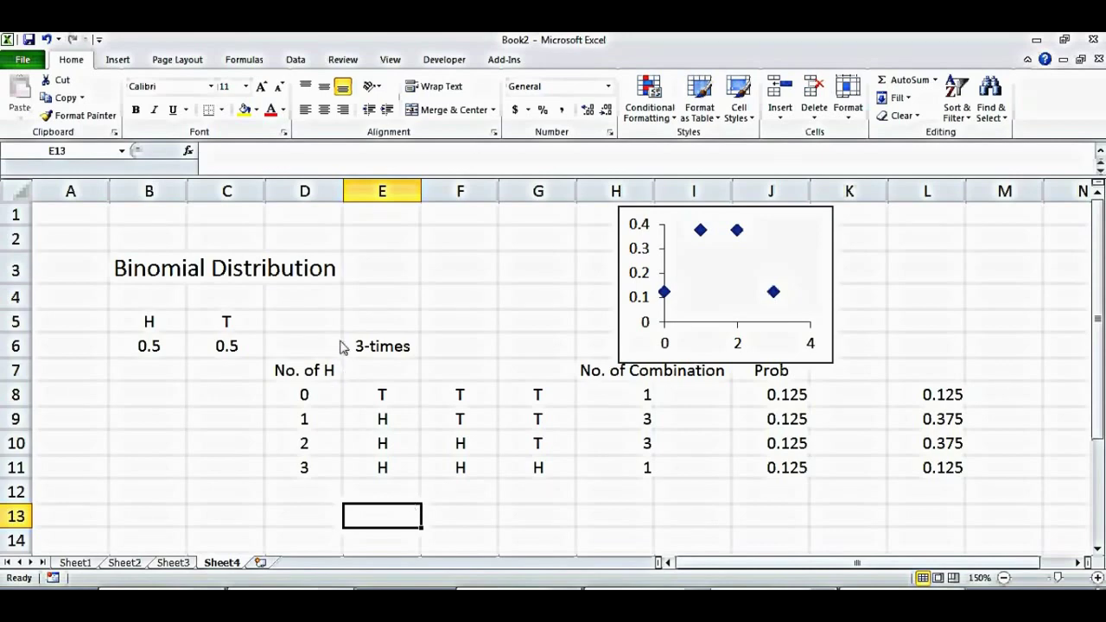
# Clear the contents of the three-toss table in D6:L11, keeping the H and T probabilities
pyautogui.moveTo(321, 342); pyautogui.dragTo(912, 472)
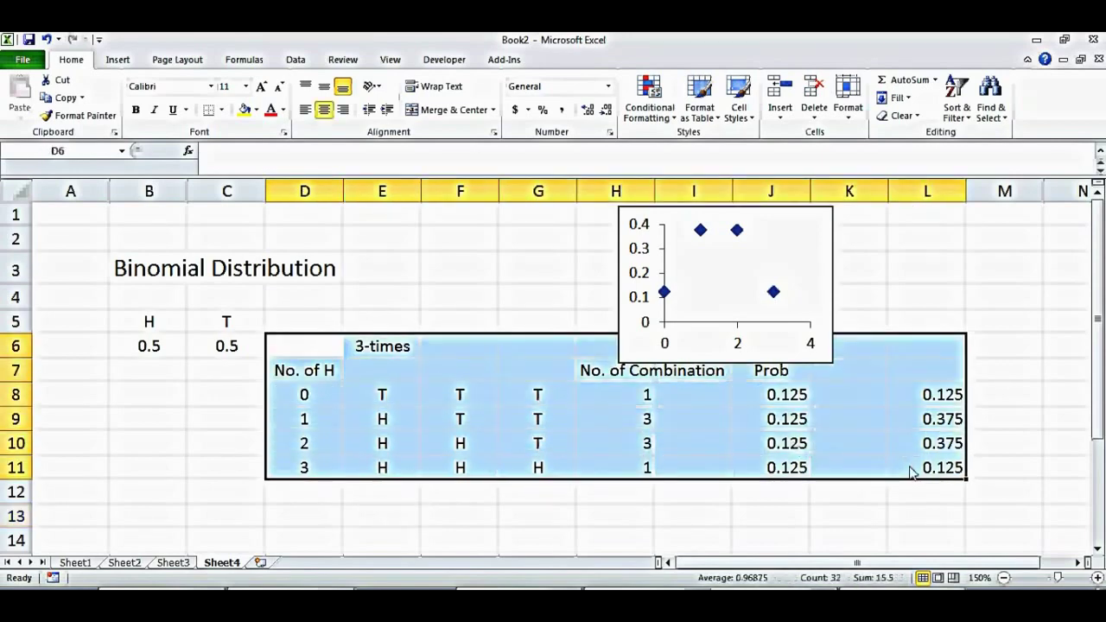
pyautogui.press('Delete')
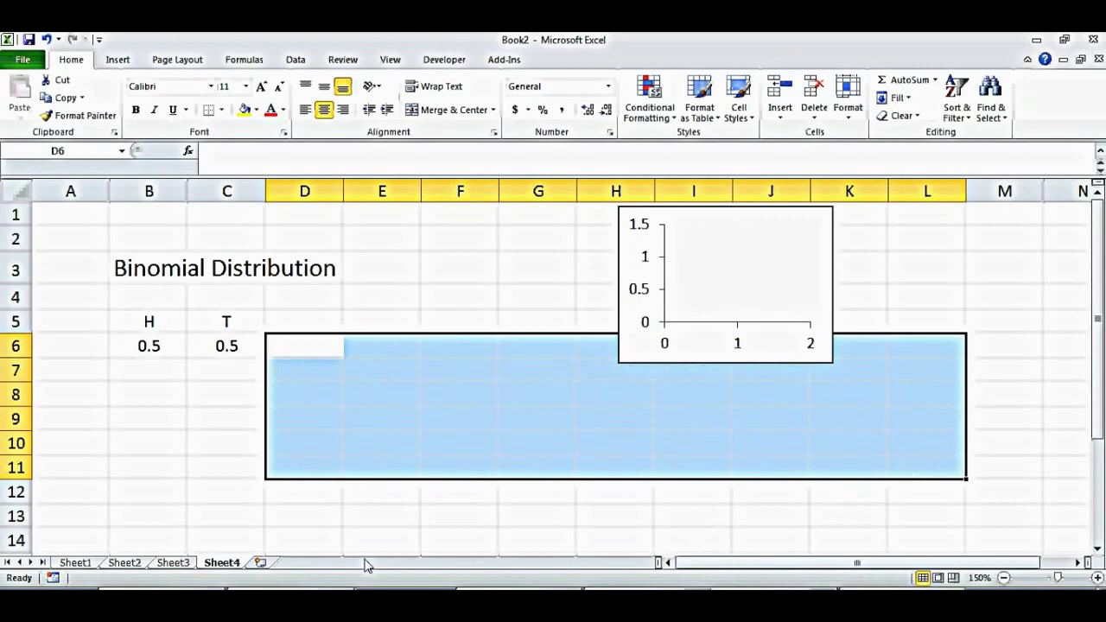
pyautogui.click(152, 424)
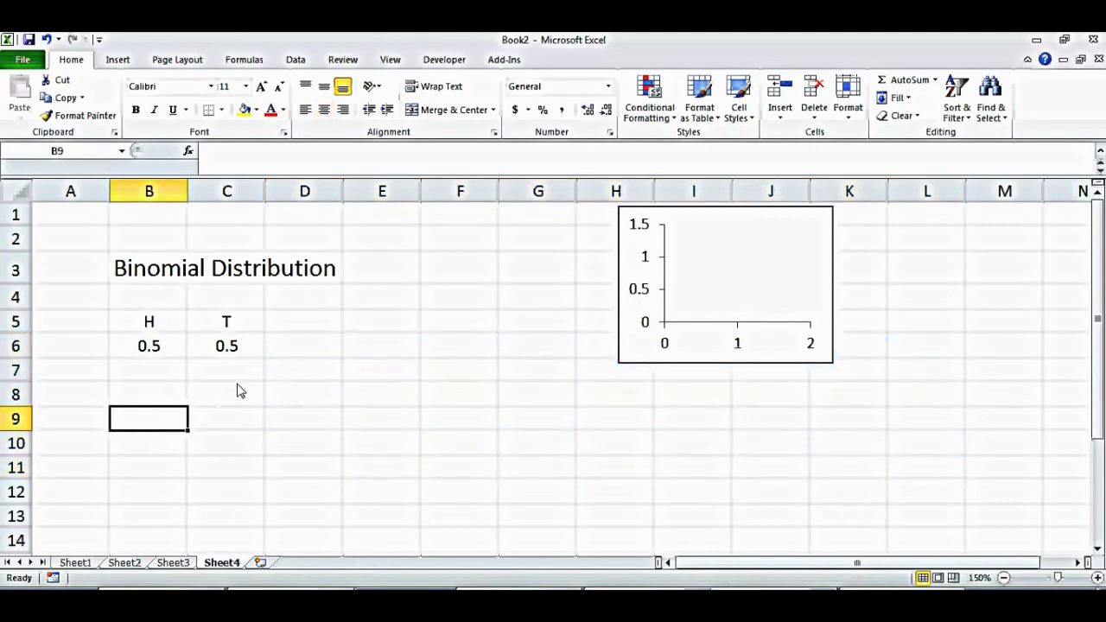
# Enter the label Throws in A9 and the value 100 in A11
pyautogui.click(96, 425)
pyautogui.write('Throws')
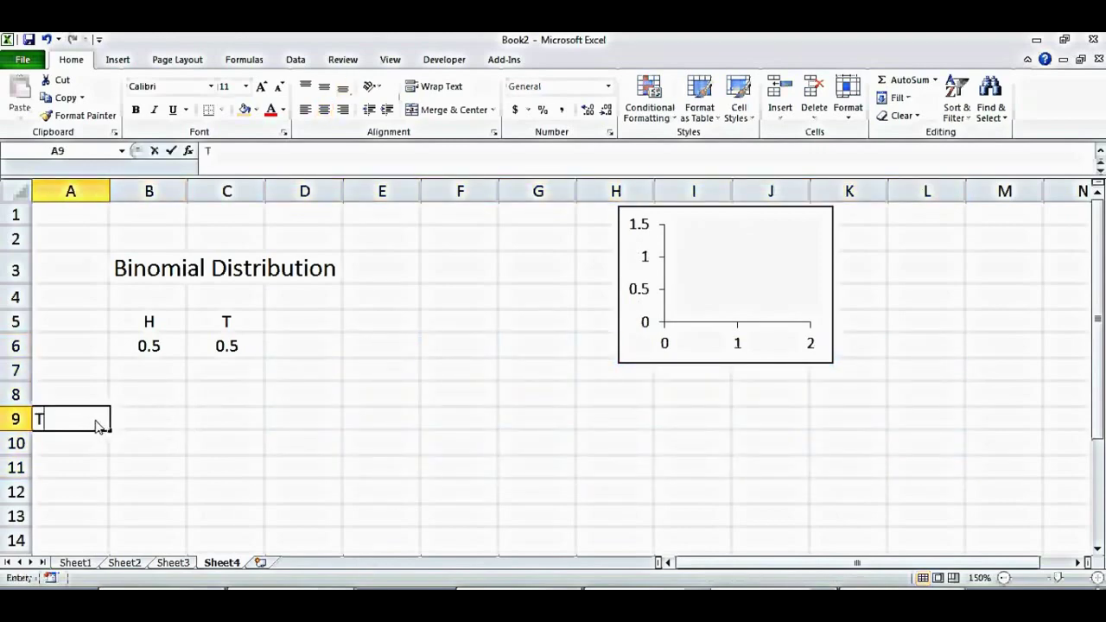
pyautogui.press('Return')
pyautogui.press('Return')
pyautogui.write('100')
pyautogui.press('Return')
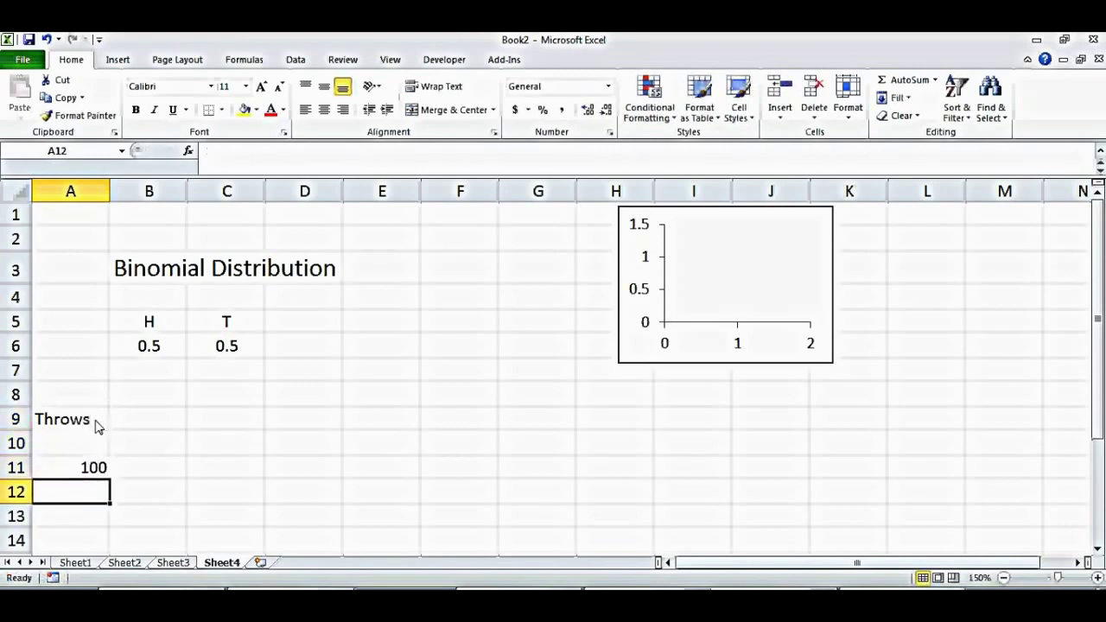
# Enter 0 in B11 and add the heading No. of H above it in B10
pyautogui.click(164, 472)
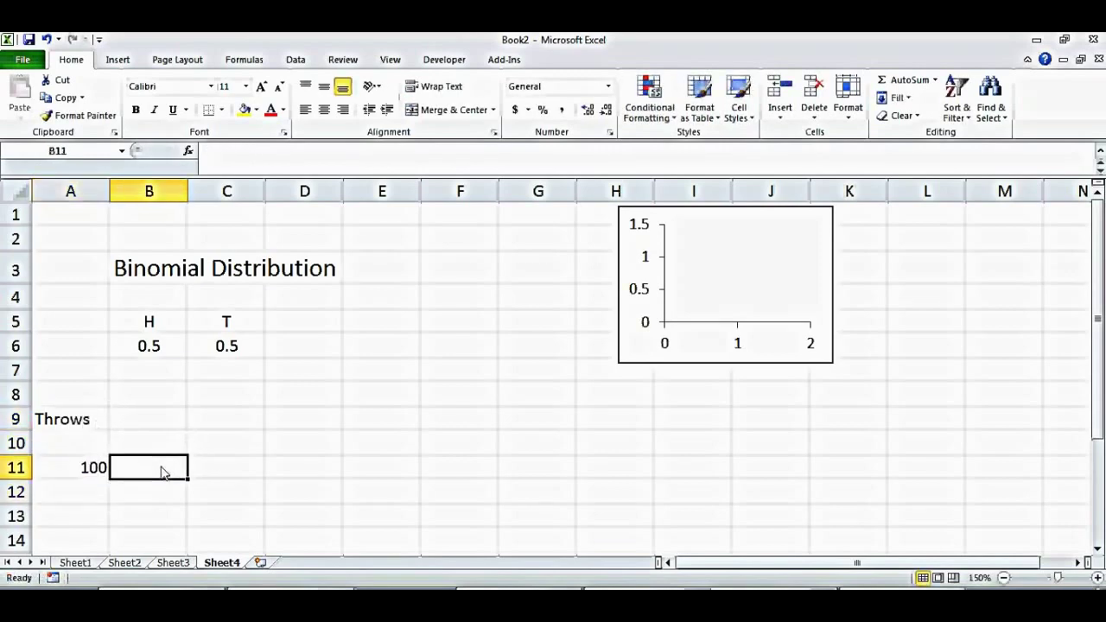
pyautogui.write('0')
pyautogui.press('Return')
pyautogui.click(152, 448)
pyautogui.write('N')
pyautogui.press('BackSpace')
pyautogui.write('No. o')
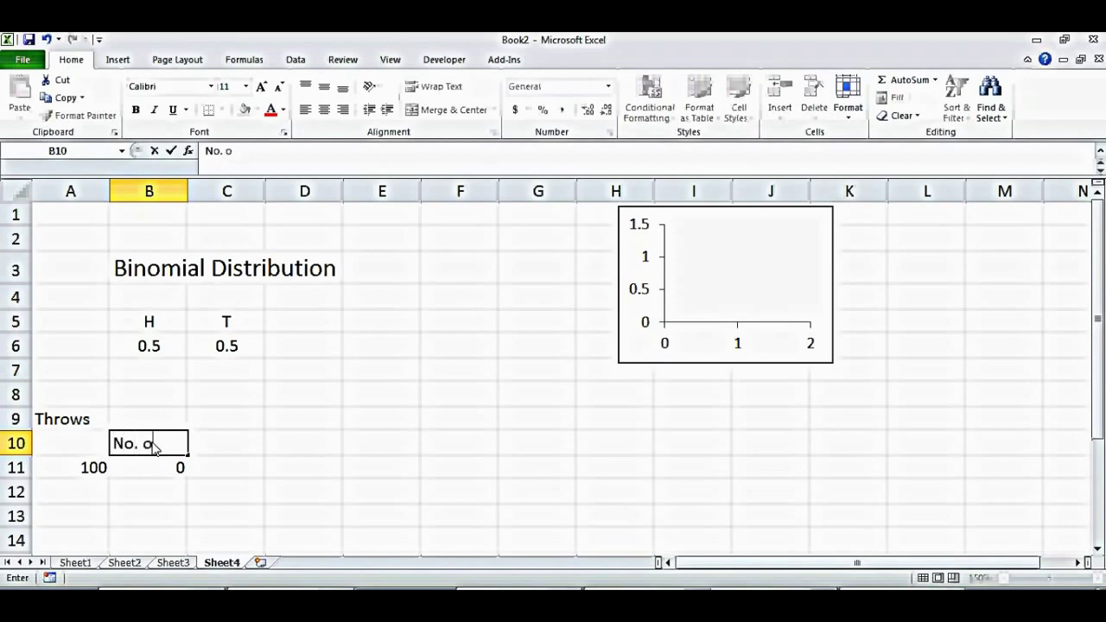
pyautogui.write('f H')
pyautogui.press('Return')
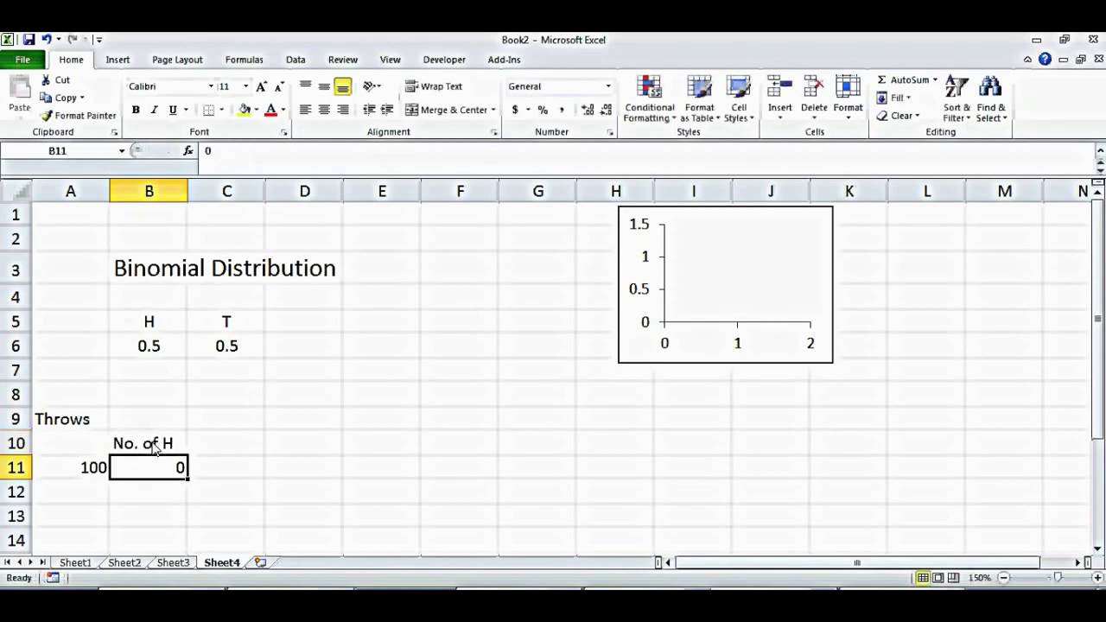
# Enter 1 and 2 in B12 and B13, and extend the number-of-heads series further down column B
pyautogui.click(180, 494)
pyautogui.write('1')
pyautogui.press('Return')
pyautogui.write('2')
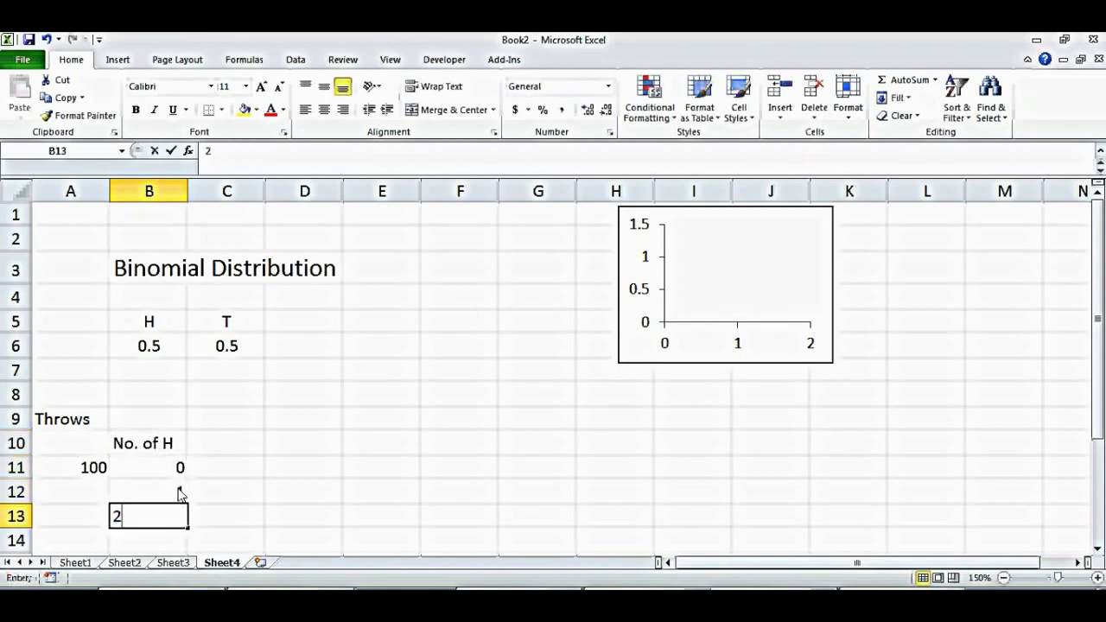
pyautogui.press('Return')
pyautogui.moveTo(159, 500); pyautogui.dragTo(220, 480)
pyautogui.click(296, 346)
pyautogui.press('Up')
pyautogui.press('Up')
pyautogui.press('Up')
pyautogui.press('Up')
pyautogui.press('Up')
pyautogui.press('Up')
pyautogui.press('Up')
pyautogui.press('Up')
pyautogui.press('Up')
pyautogui.press('Up')
pyautogui.press('Up')
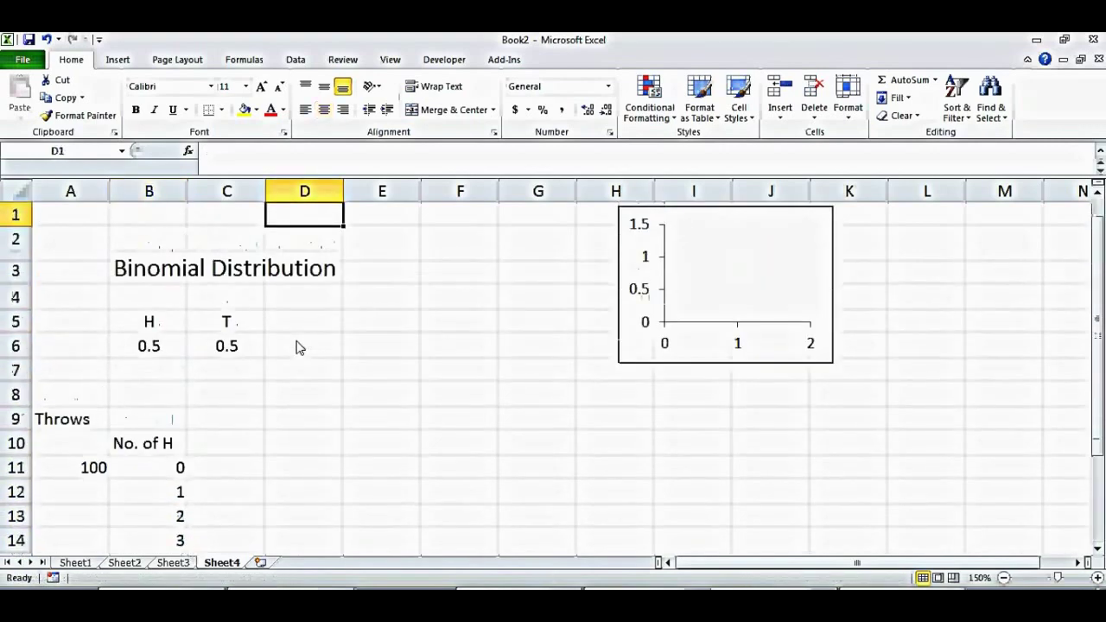
# Enter the formula =COMBIN(A11,B11) in C11 to count the combinations for zero heads
pyautogui.click(216, 471)
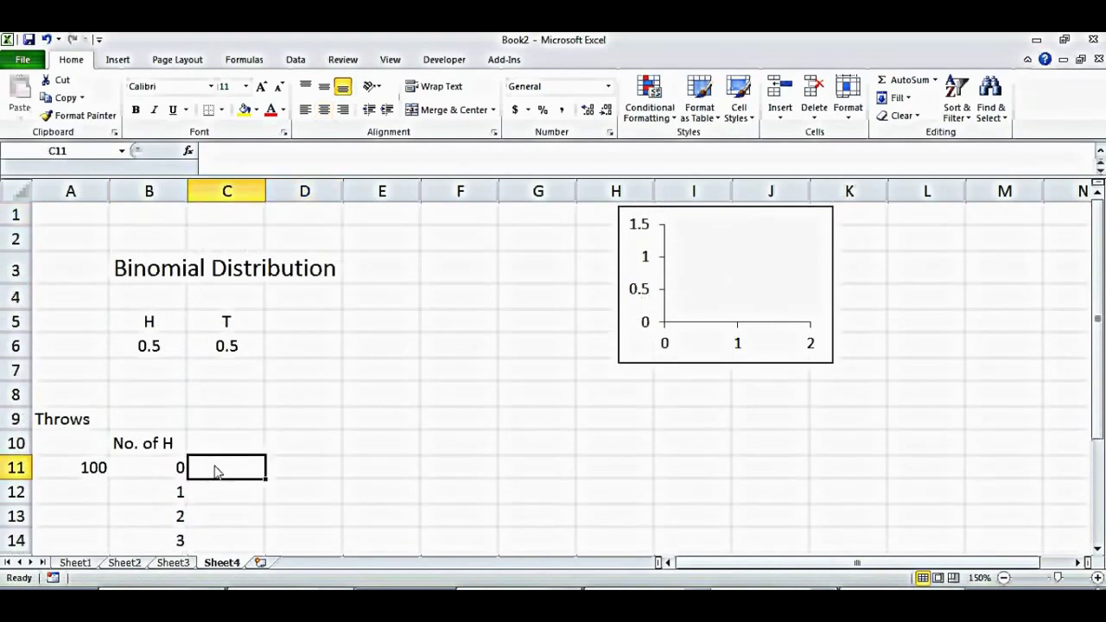
pyautogui.write('=comb(')
pyautogui.press('BackSpace')
pyautogui.write('in')
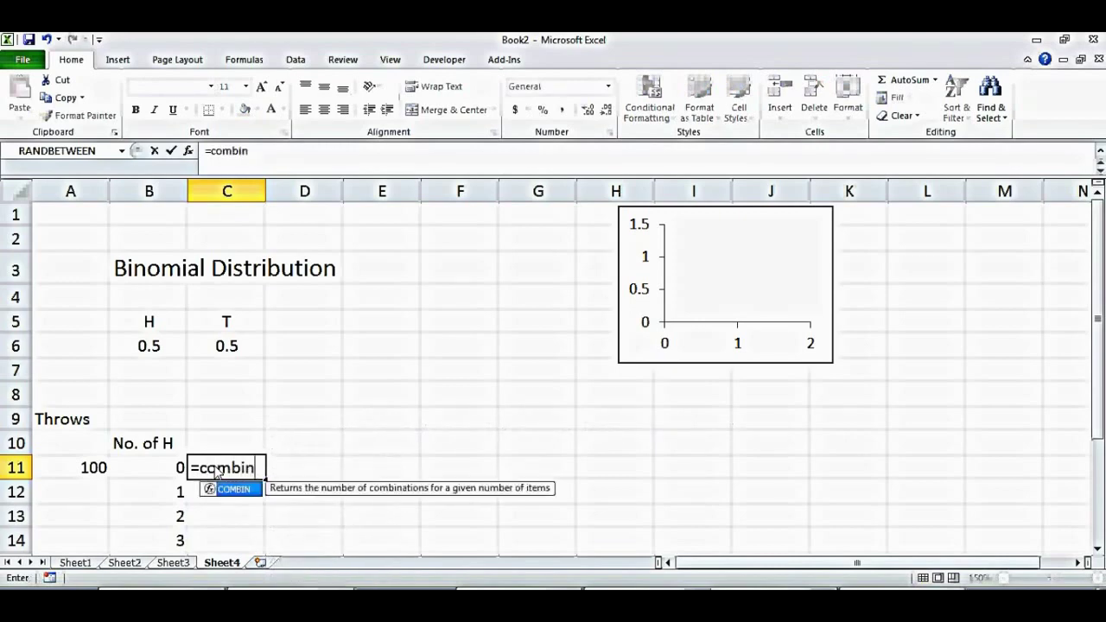
pyautogui.write(')')
pyautogui.press('BackSpace')
pyautogui.write('(')
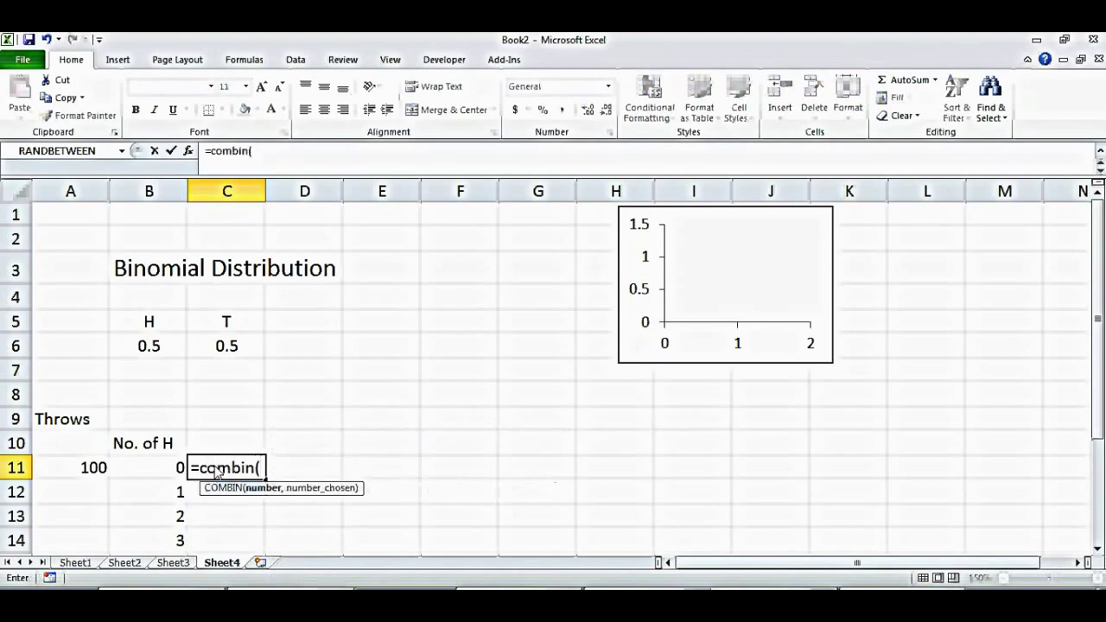
pyautogui.click(92, 469)
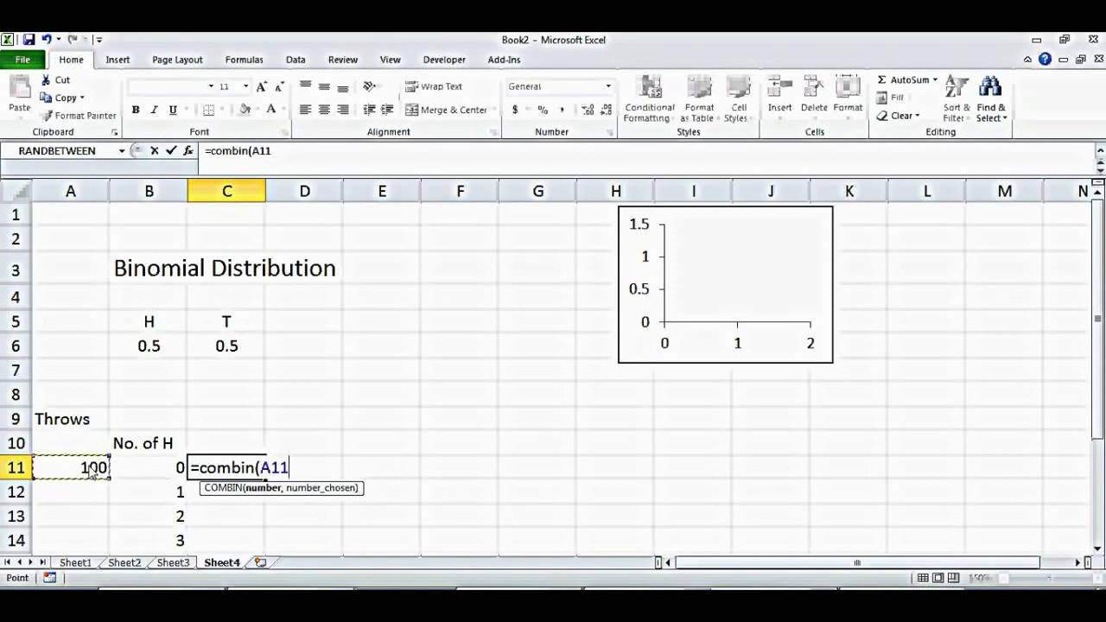
pyautogui.write(',')
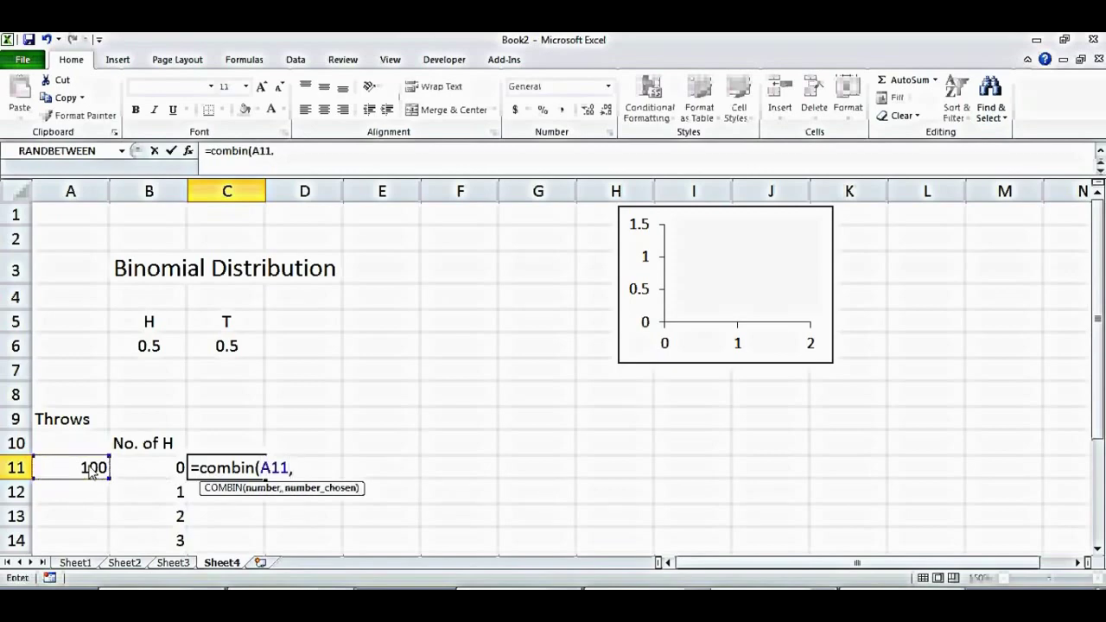
pyautogui.click(145, 468)
pyautogui.write(')')
pyautogui.press('Return')
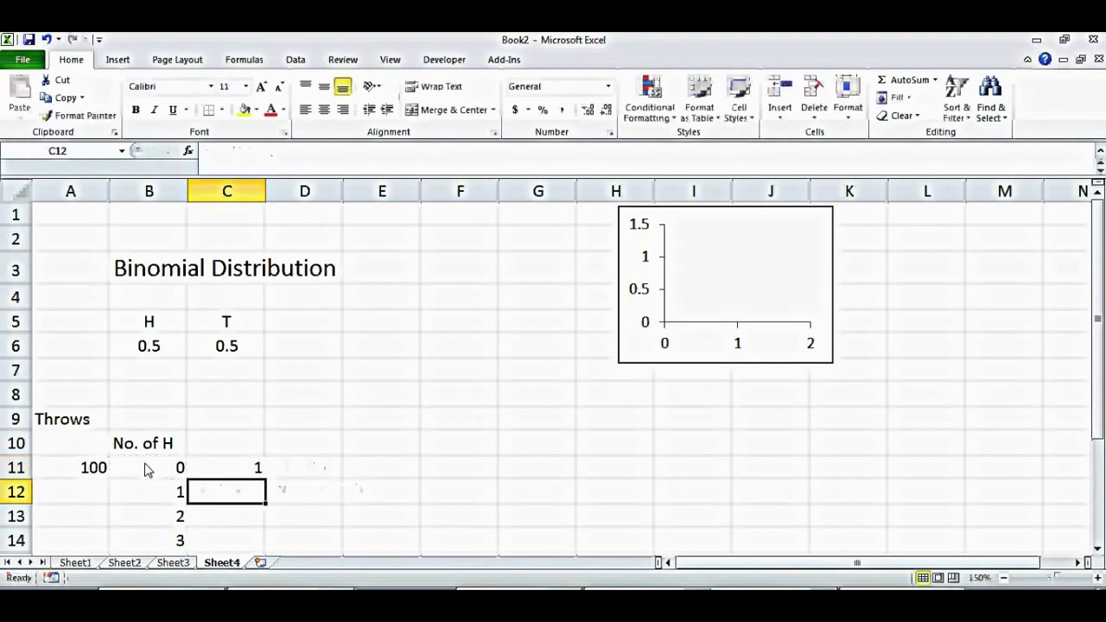
# Make the throws reference in C11 absolute so the formula reads =COMBIN($A$11,B11)
pyautogui.click(259, 476)
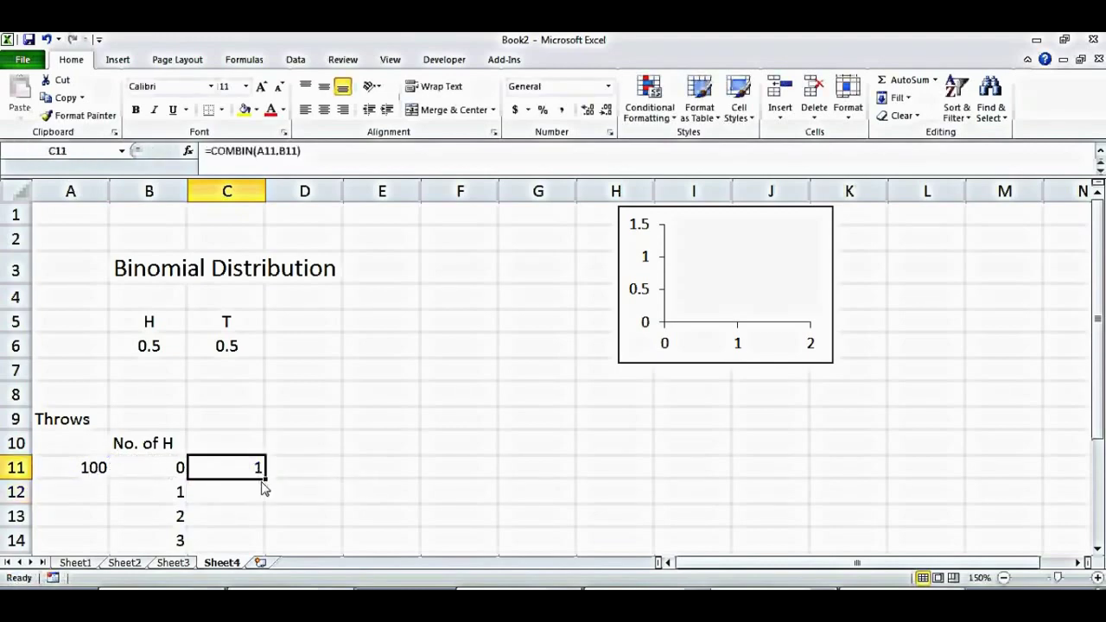
pyautogui.click(103, 474)
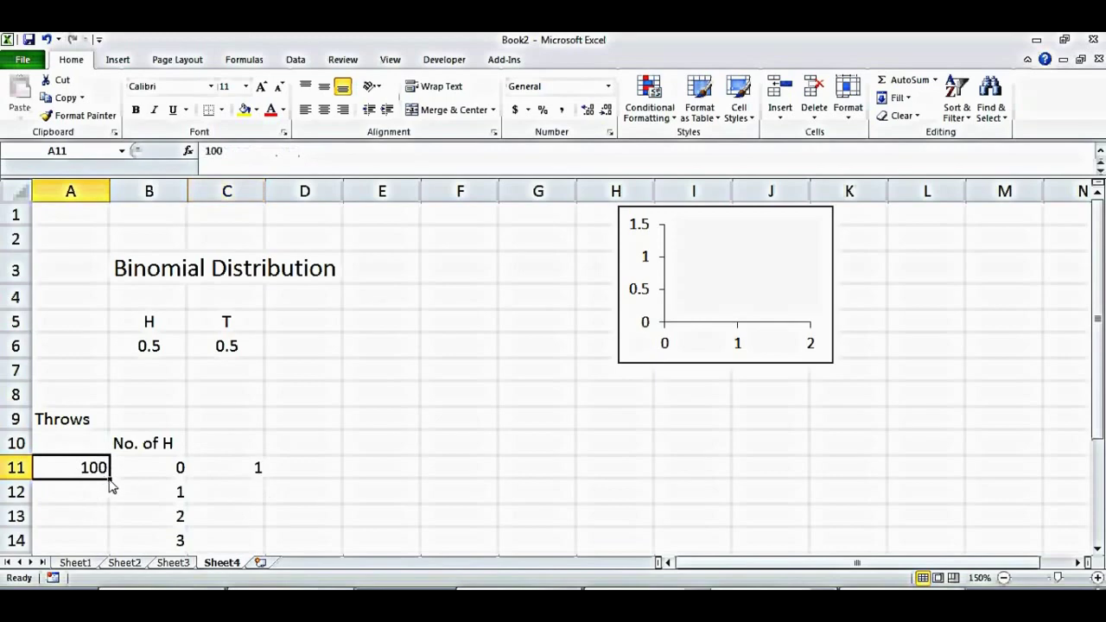
pyautogui.moveTo(110, 479)
pyautogui.mouseDown()
pyautogui.moveTo(102, 553)
pyautogui.moveTo(104, 482)
pyautogui.mouseUp()
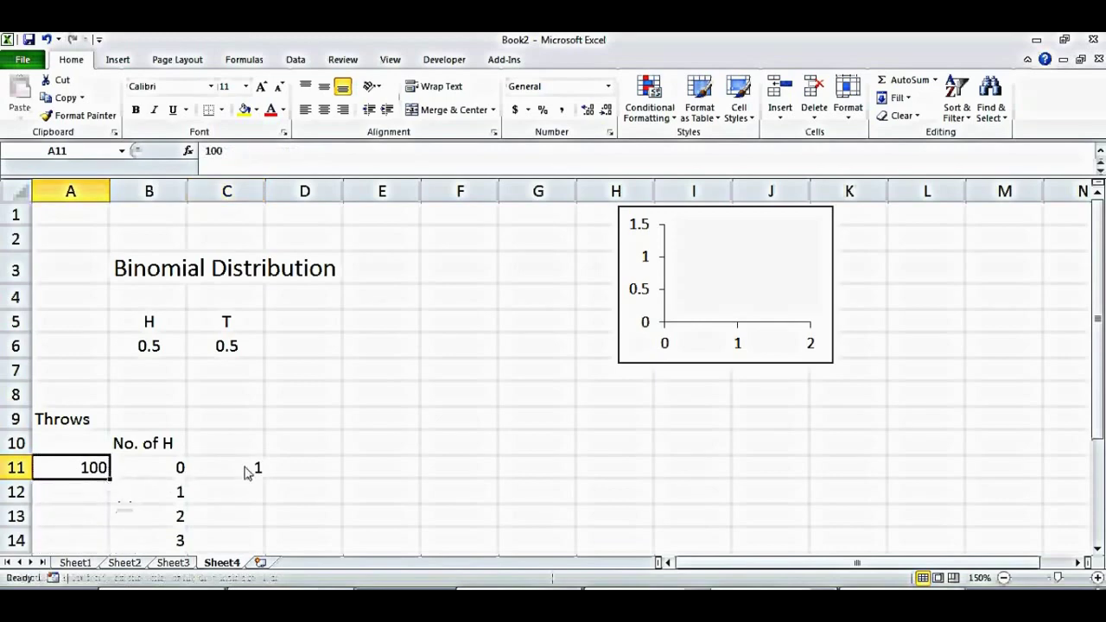
pyautogui.click(249, 468)
pyautogui.doubleClick(249, 468)
pyautogui.click(279, 467)
pyautogui.write('$11,B11)')
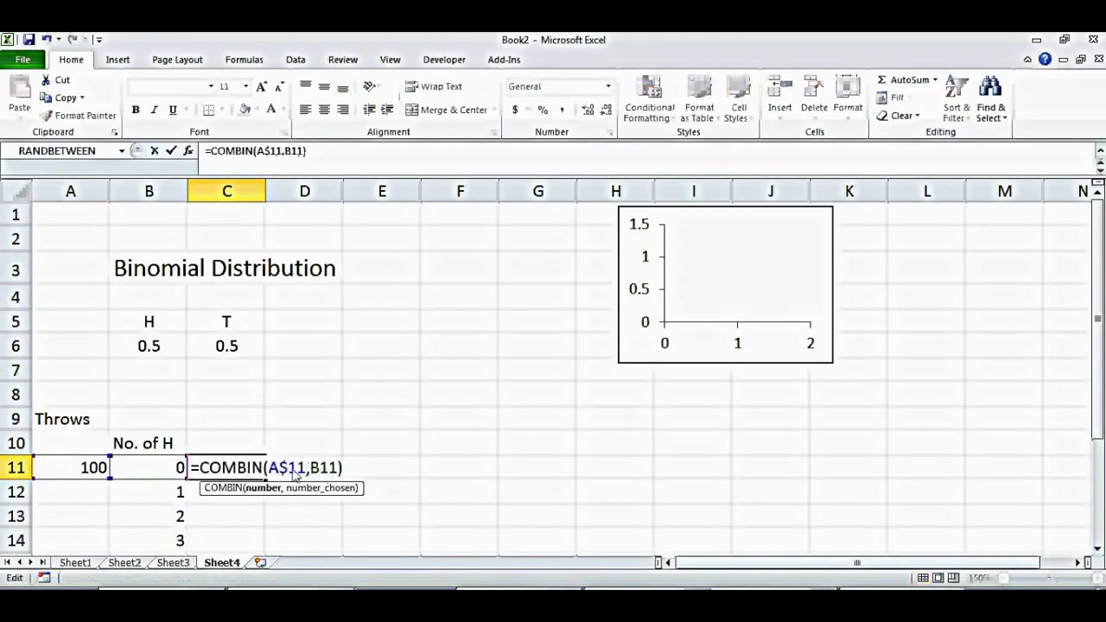
pyautogui.doubleClick(272, 472)
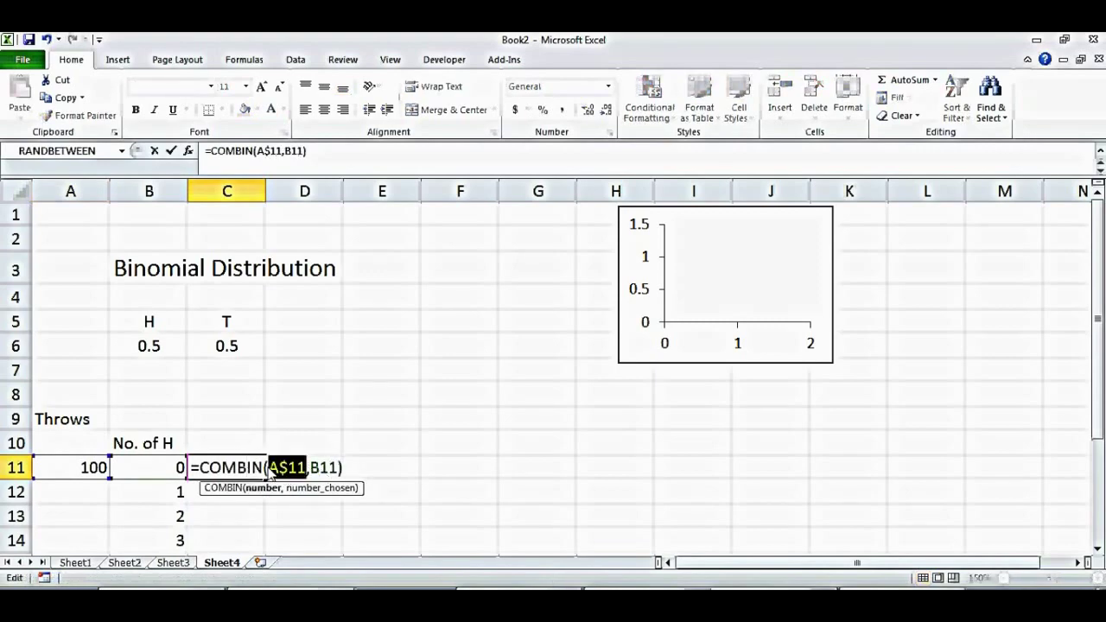
pyautogui.click(272, 471)
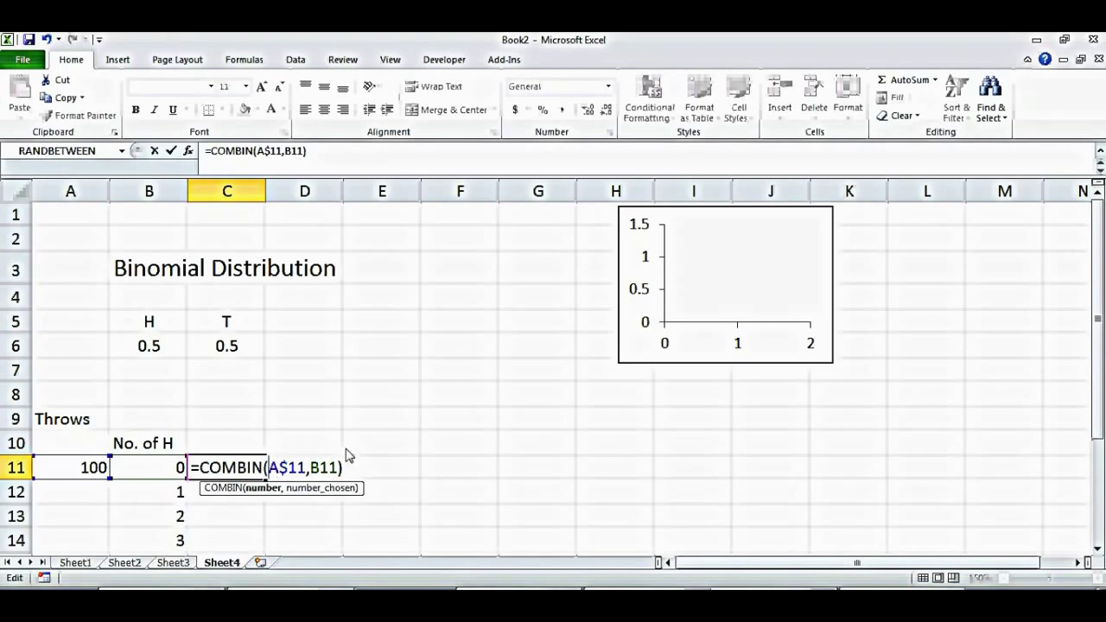
pyautogui.write('$')
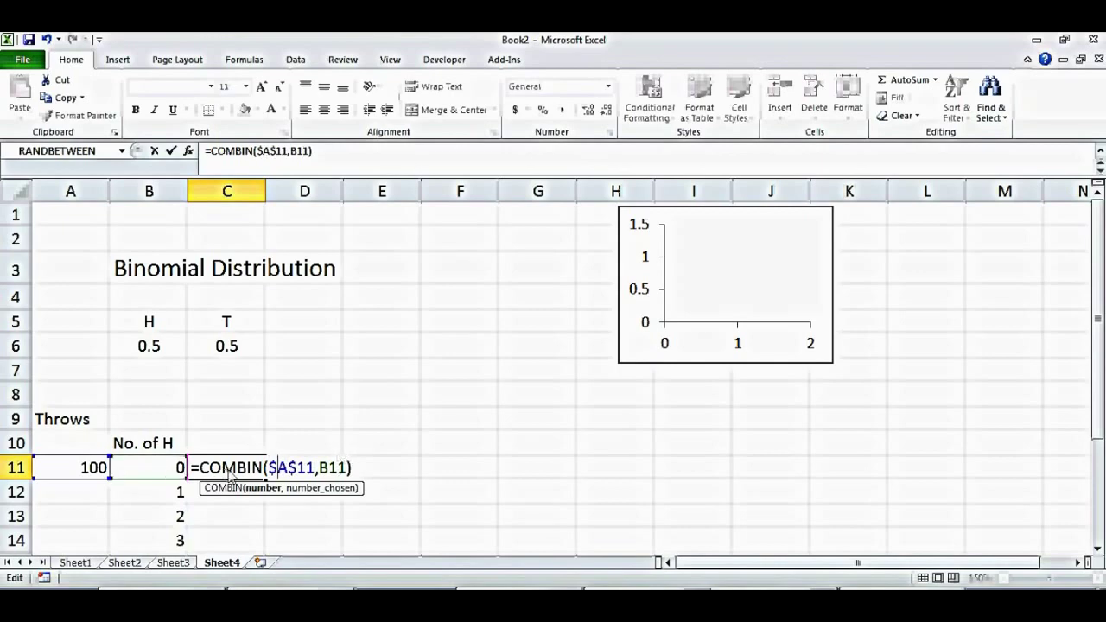
pyautogui.press('Return')
# Move the throws value 100 to B8 and the Throws label to A8
pyautogui.click(104, 475)
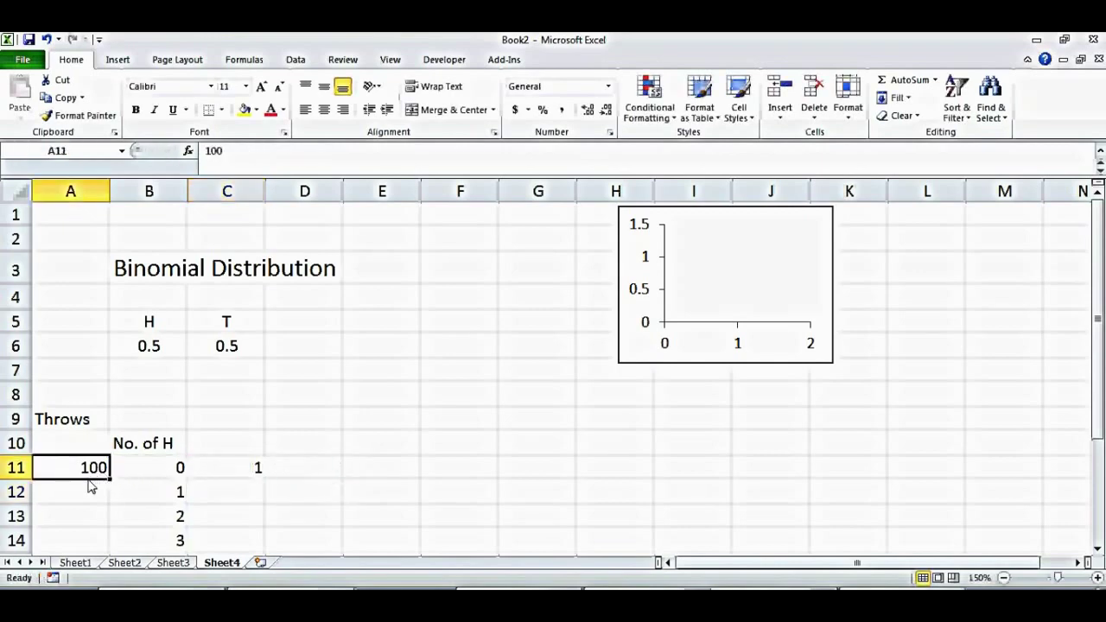
pyautogui.moveTo(88, 480); pyautogui.dragTo(166, 405)
pyautogui.click(64, 429)
pyautogui.moveTo(75, 432); pyautogui.dragTo(85, 395)
pyautogui.click(270, 446)
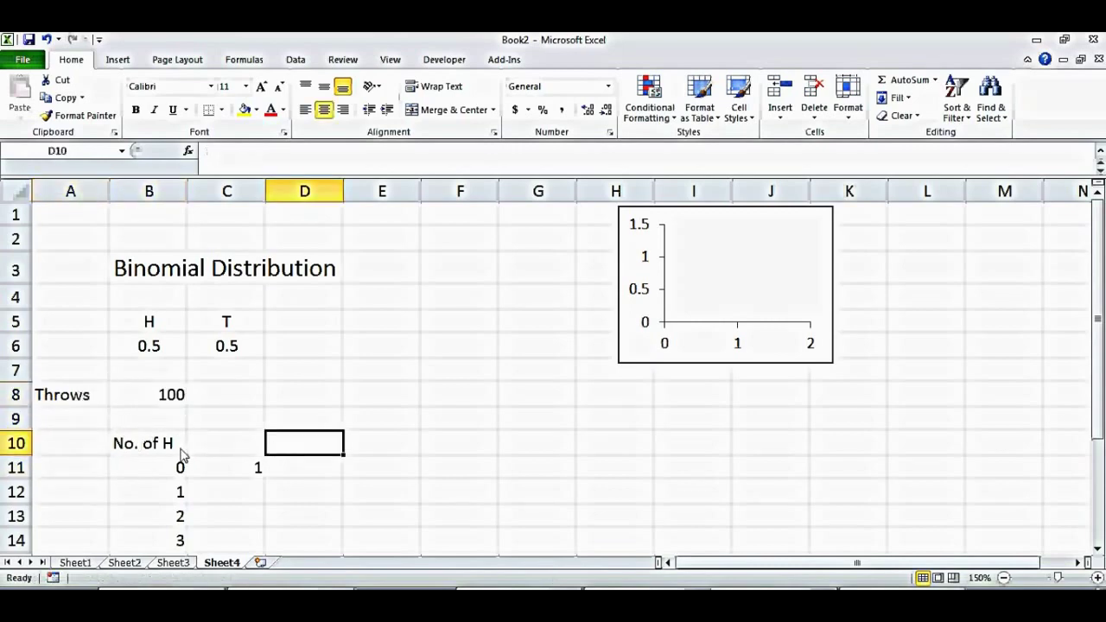
# Check which cells the combination formula in C11 refers to, leaving the formula as it is
pyautogui.click(237, 464)
pyautogui.doubleClick(237, 469)
pyautogui.write("'")
pyautogui.write('===')
pyautogui.press('BackSpace')
pyautogui.press('BackSpace')
pyautogui.press('BackSpace')
pyautogui.press('BackSpace')
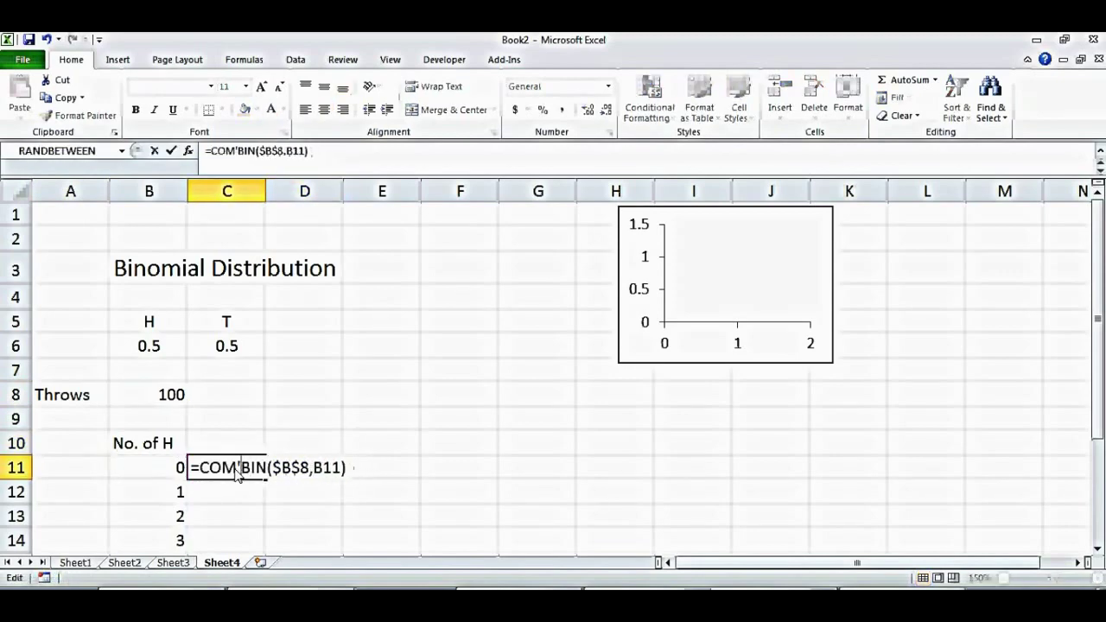
pyautogui.press('Return')
pyautogui.click(276, 480)
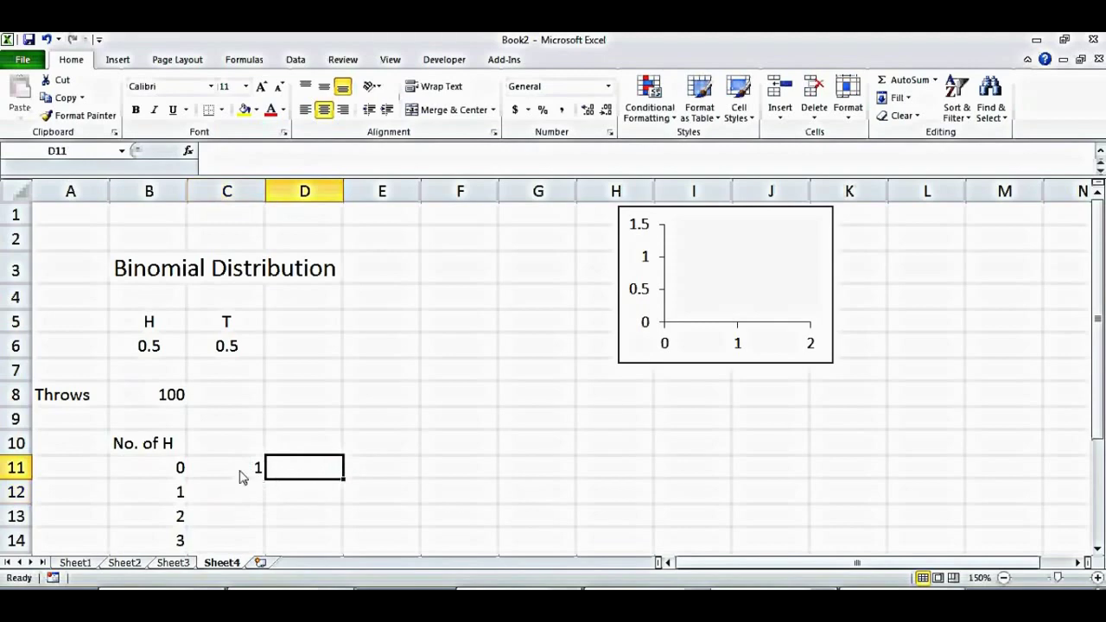
# Fill the C11 combination formula down column C alongside the listed numbers of heads
pyautogui.click(244, 475)
pyautogui.moveTo(266, 481); pyautogui.dragTo(255, 550)
pyautogui.click(334, 441)
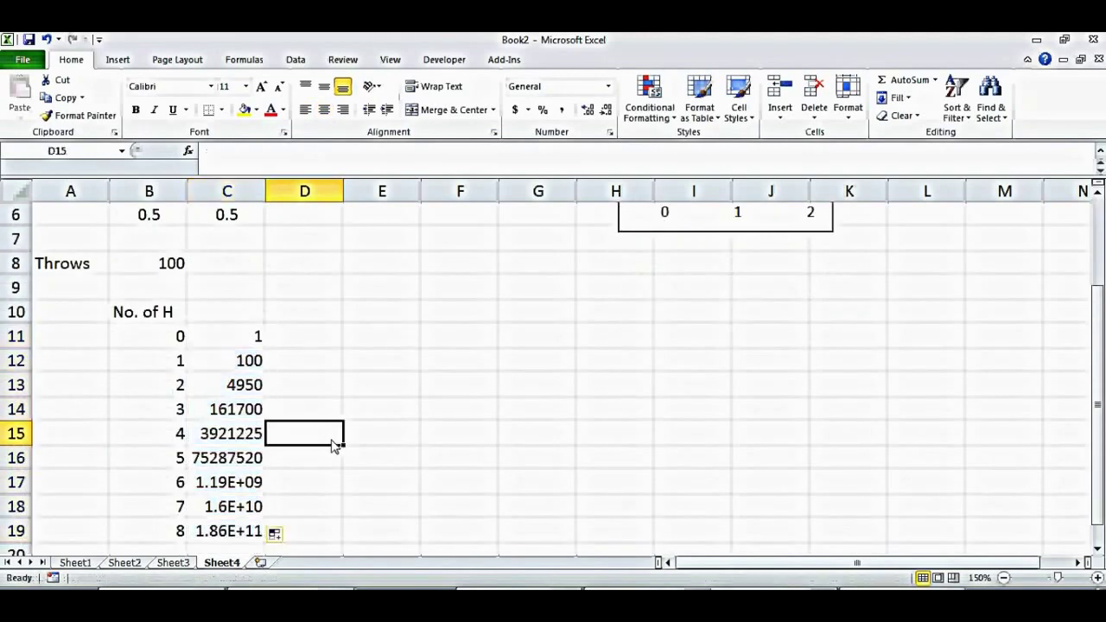
# Examine the copied combination formulas in column C, checking the cell references in C12 and C15
pyautogui.doubleClick(247, 363)
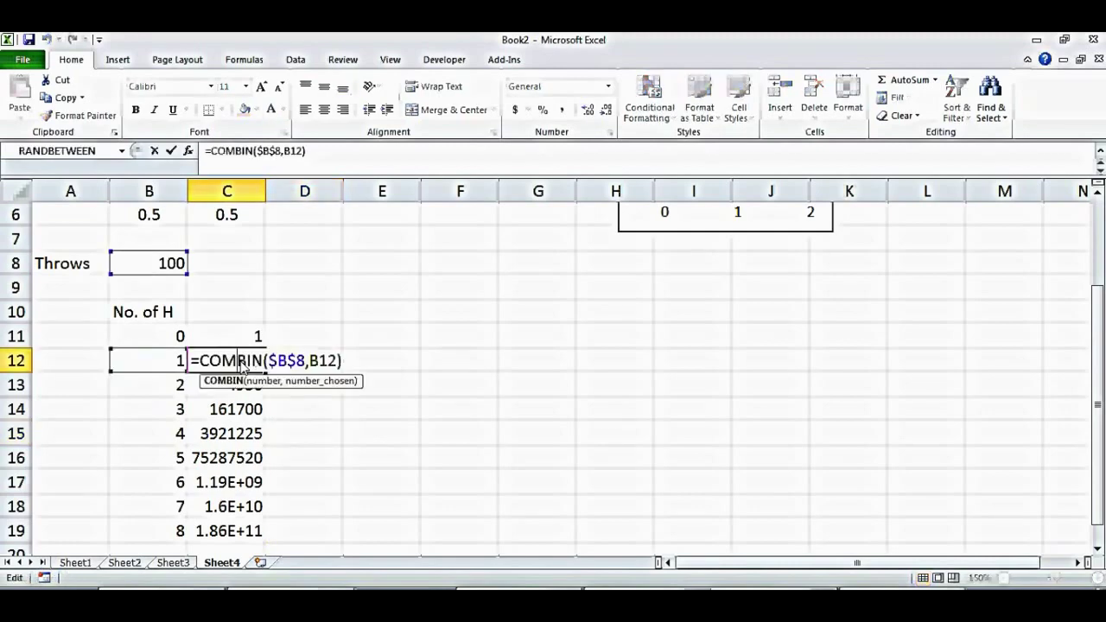
pyautogui.click(243, 363)
pyautogui.press('Return')
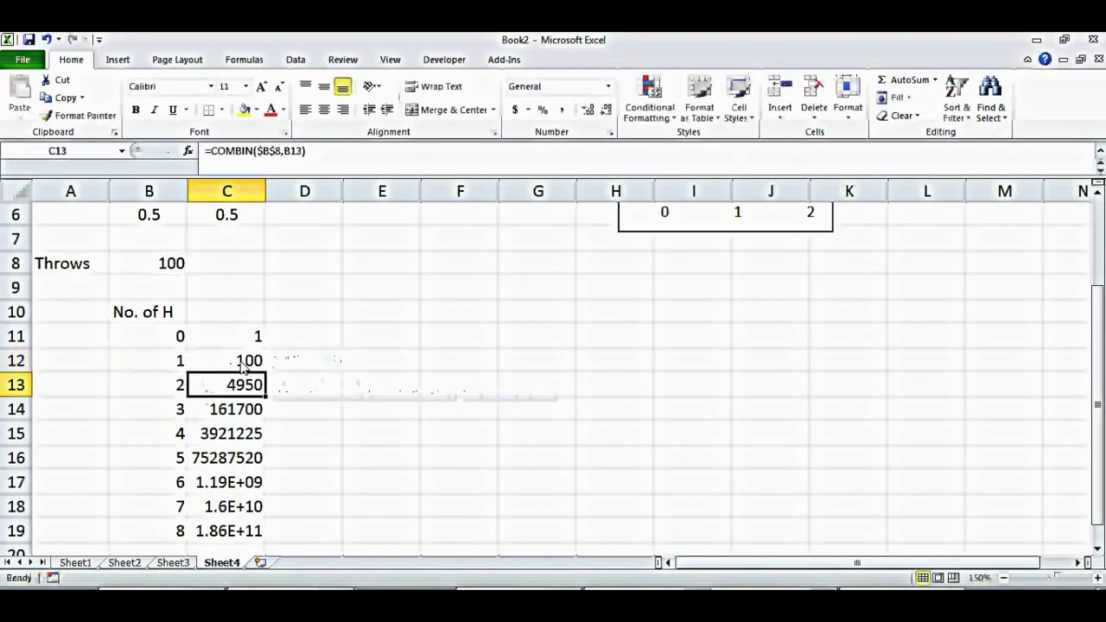
pyautogui.click(249, 435)
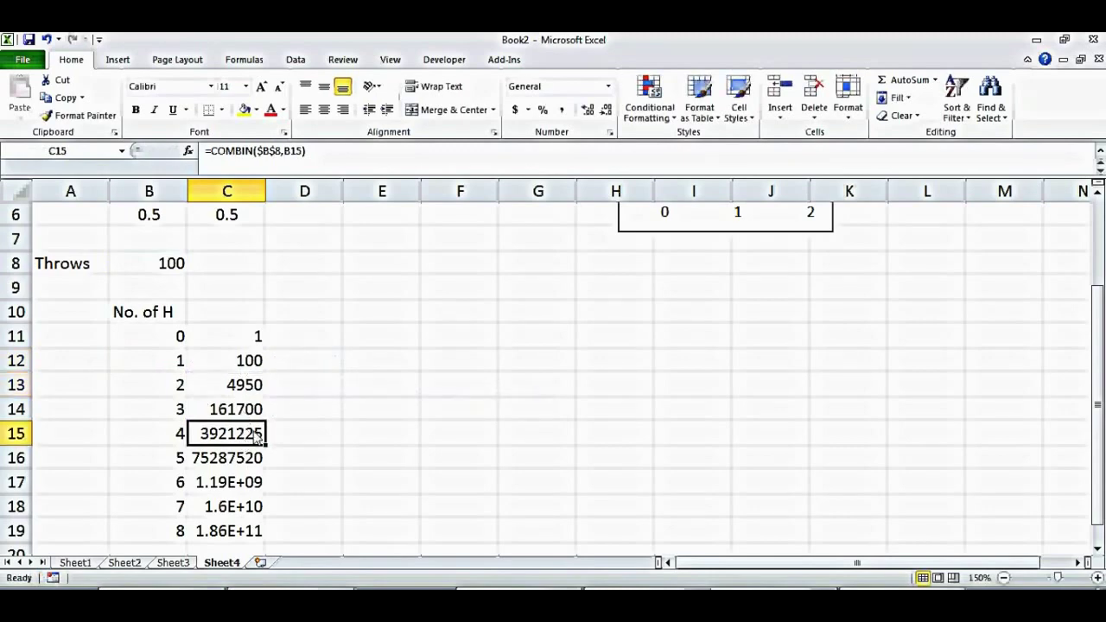
pyautogui.doubleClick(254, 436)
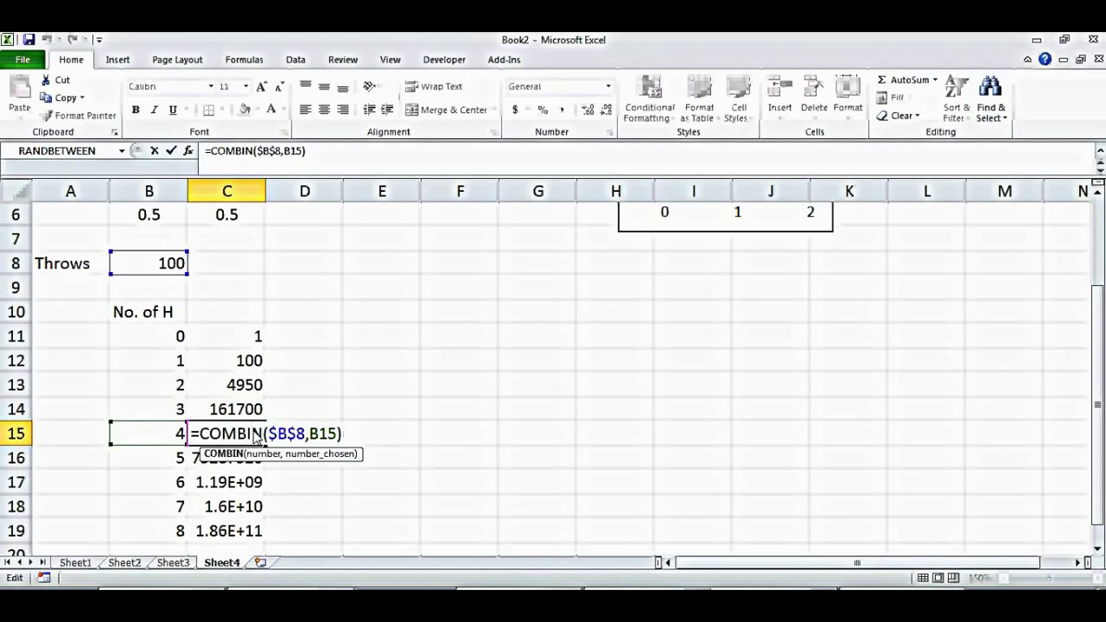
pyautogui.press('Return')
pyautogui.press('Up')
pyautogui.press('Up')
pyautogui.press('Up')
pyautogui.press('Up')
pyautogui.press('Up')
pyautogui.press('Up')
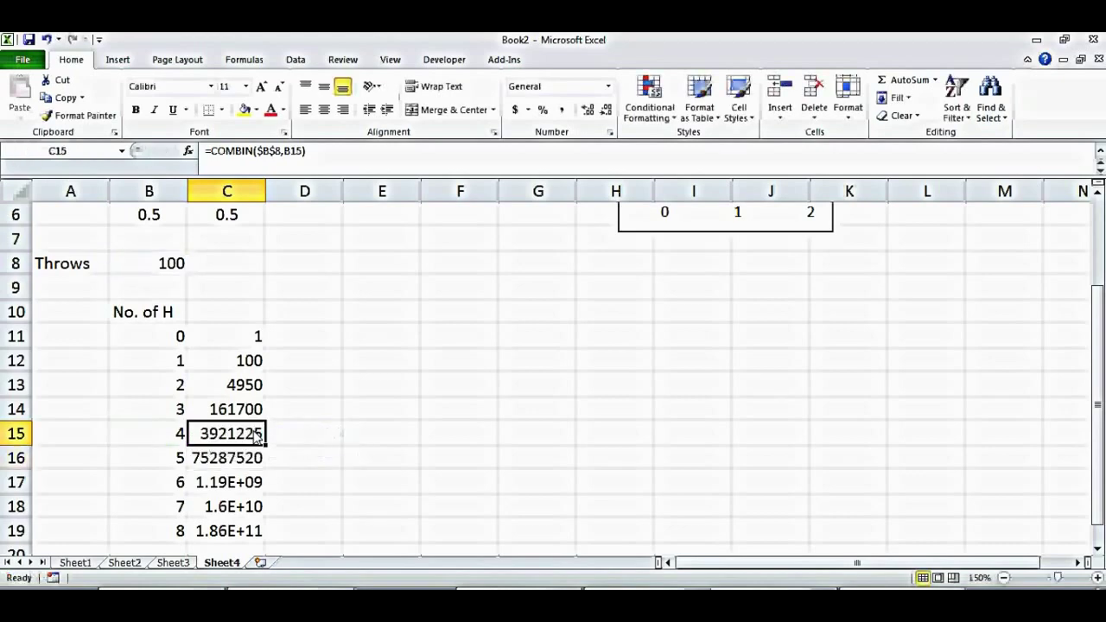
pyautogui.press('Down')
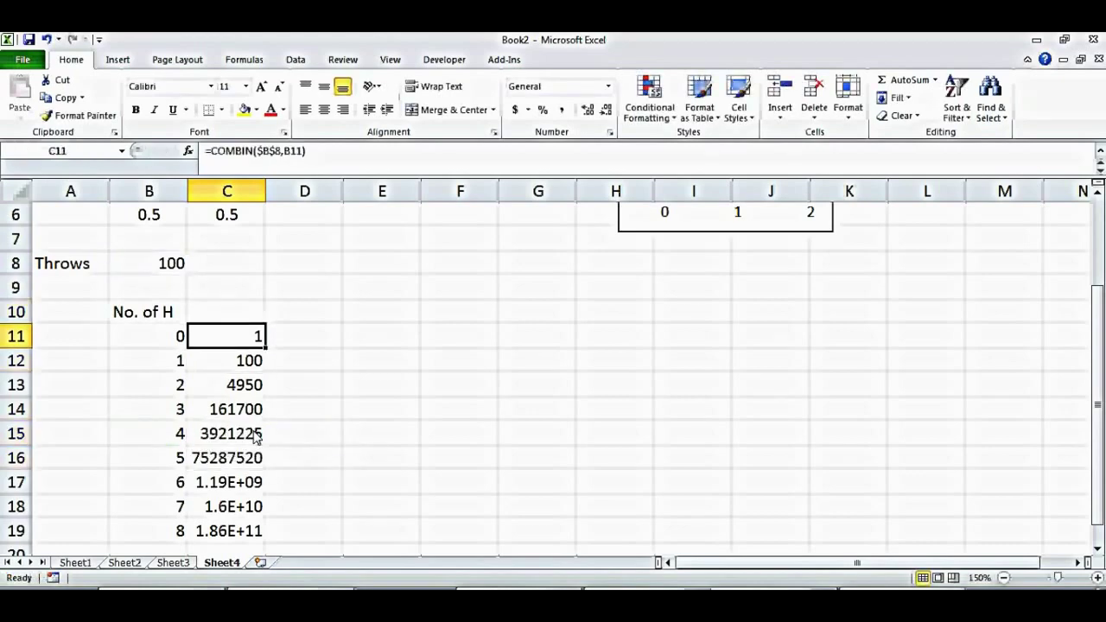
pyautogui.click(245, 513)
pyautogui.press('Down')
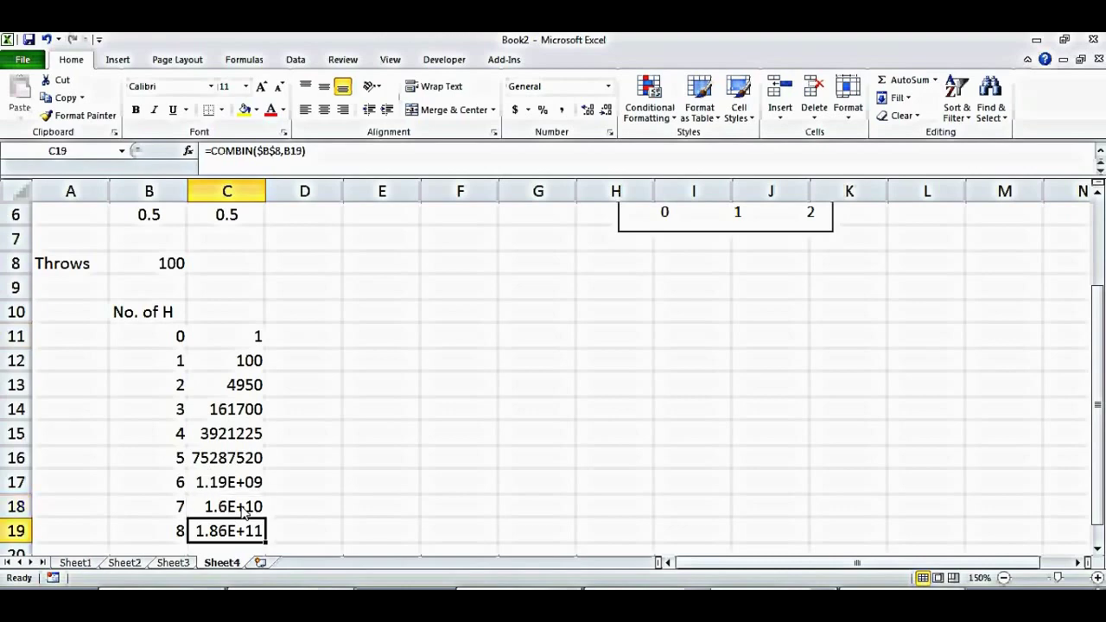
# Enter the tails-probability power formula =$C$6^(100-B11) in D11, beside the first combination value
pyautogui.click(181, 530)
pyautogui.press('Up')
pyautogui.press('Up')
pyautogui.press('Up')
pyautogui.press('Up')
pyautogui.press('Up')
pyautogui.press('Up')
pyautogui.press('Up')
pyautogui.press('Up')
pyautogui.press('Up')
pyautogui.press('Up')
pyautogui.press('Up')
pyautogui.press('Up')
pyautogui.press('Up')
pyautogui.press('Up')
pyautogui.press('Up')
pyautogui.press('Up')
pyautogui.press('Up')
pyautogui.press('Up')
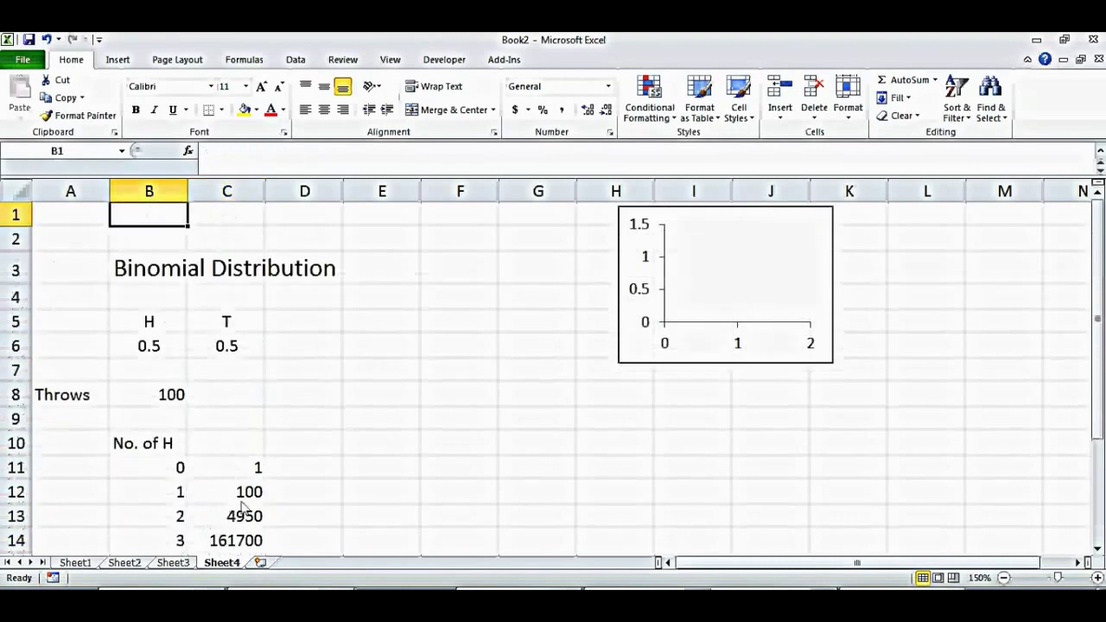
pyautogui.click(325, 475)
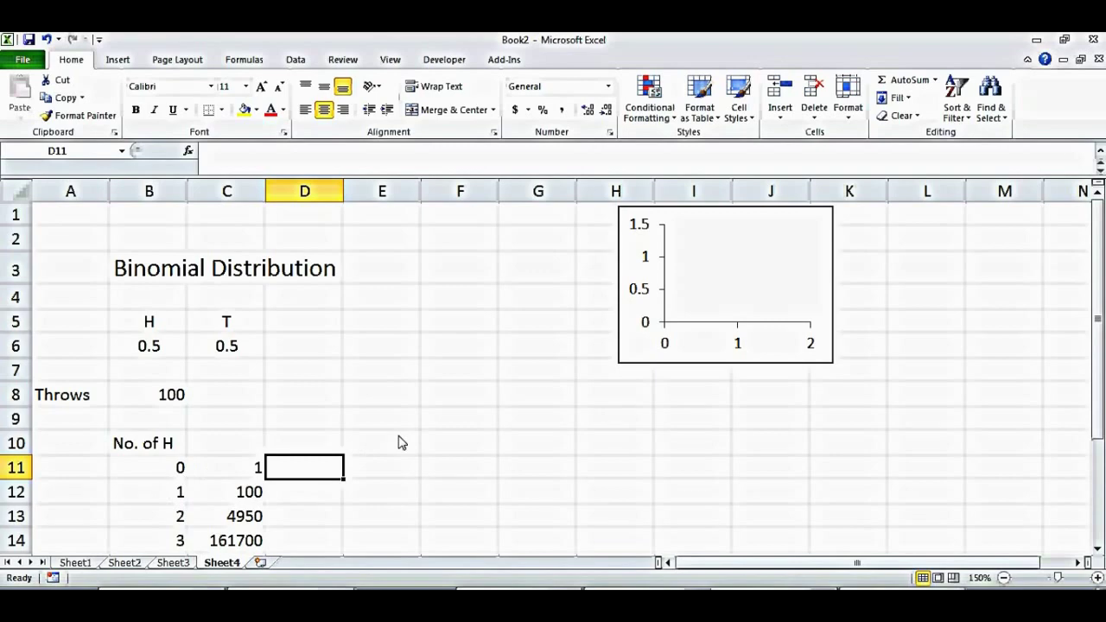
pyautogui.write('=')
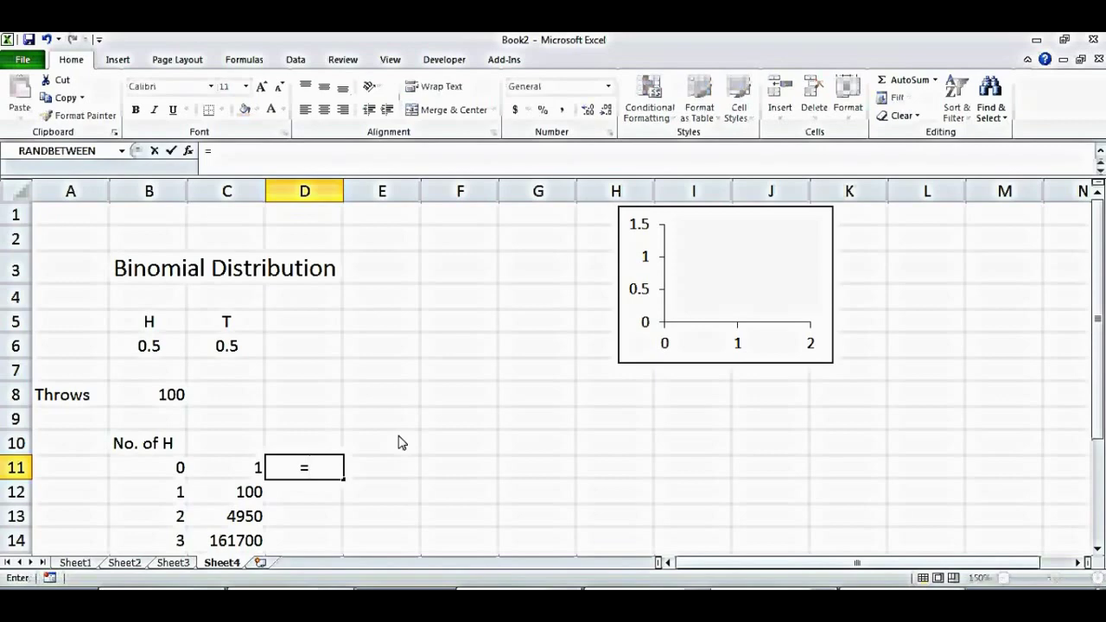
pyautogui.click(225, 347)
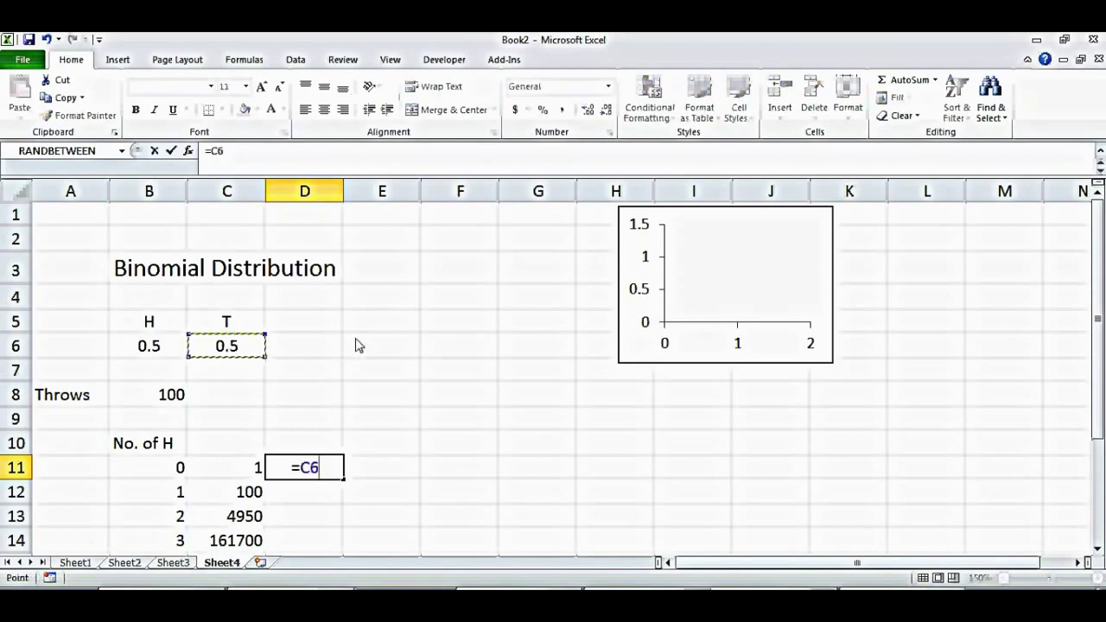
pyautogui.click(310, 468)
pyautogui.write('$C$6')
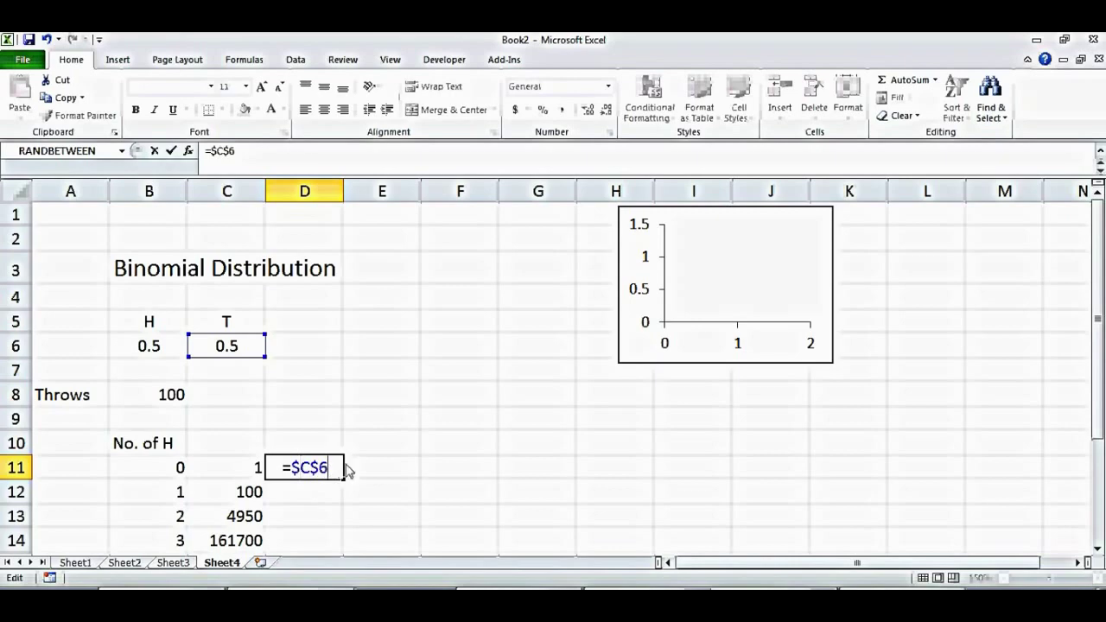
pyautogui.write('^')
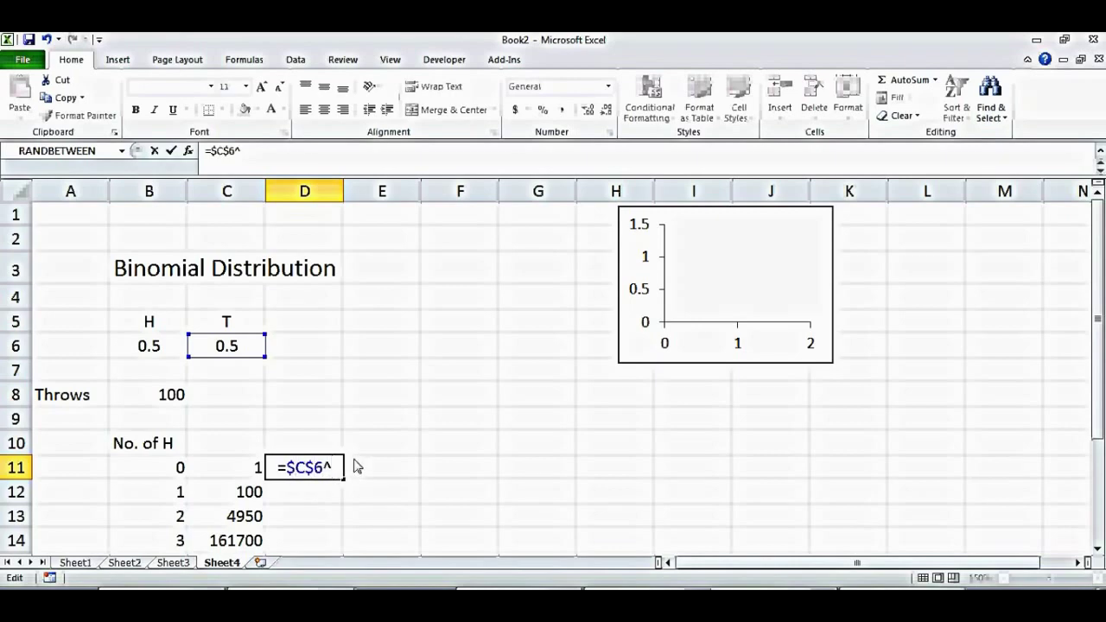
pyautogui.write('(11')
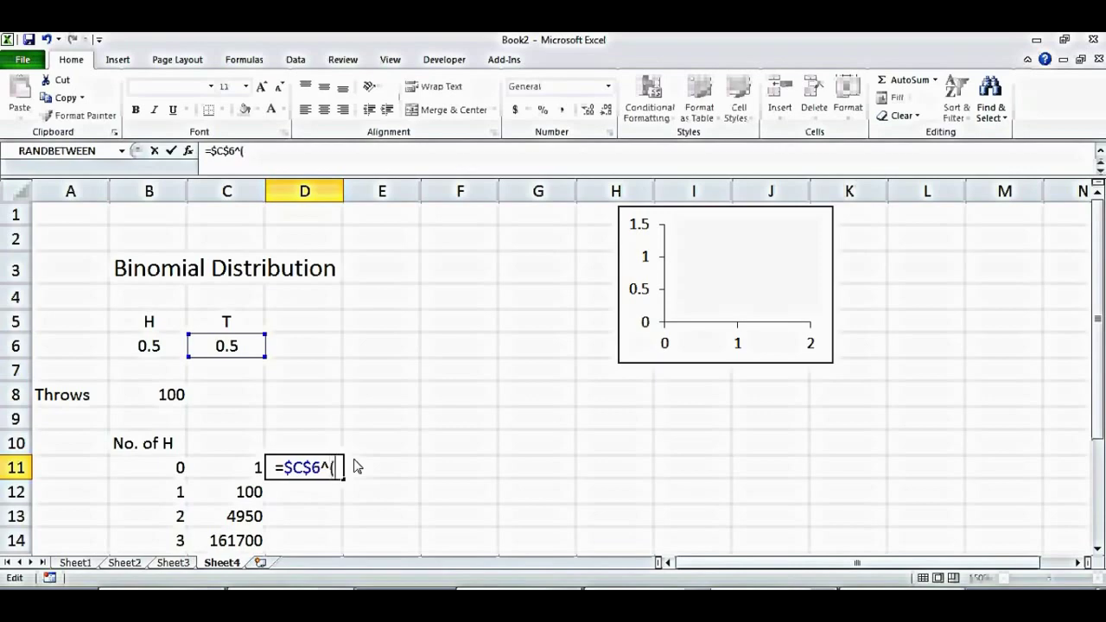
pyautogui.press('BackSpace')
pyautogui.write('00-')
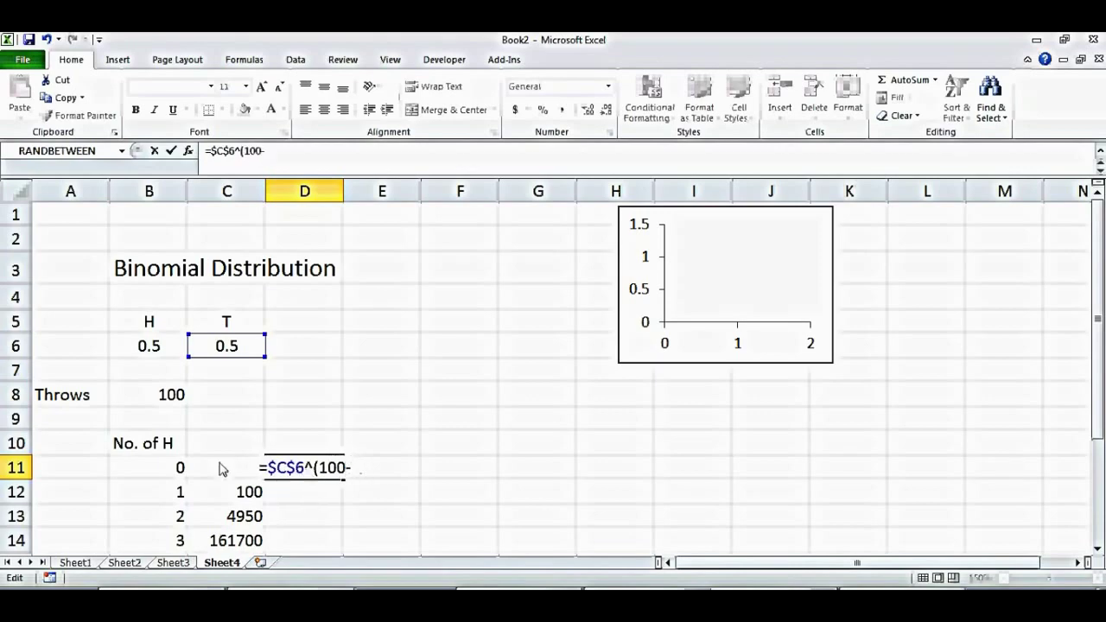
pyautogui.click(169, 468)
pyautogui.write(')')
pyautogui.press('Return')
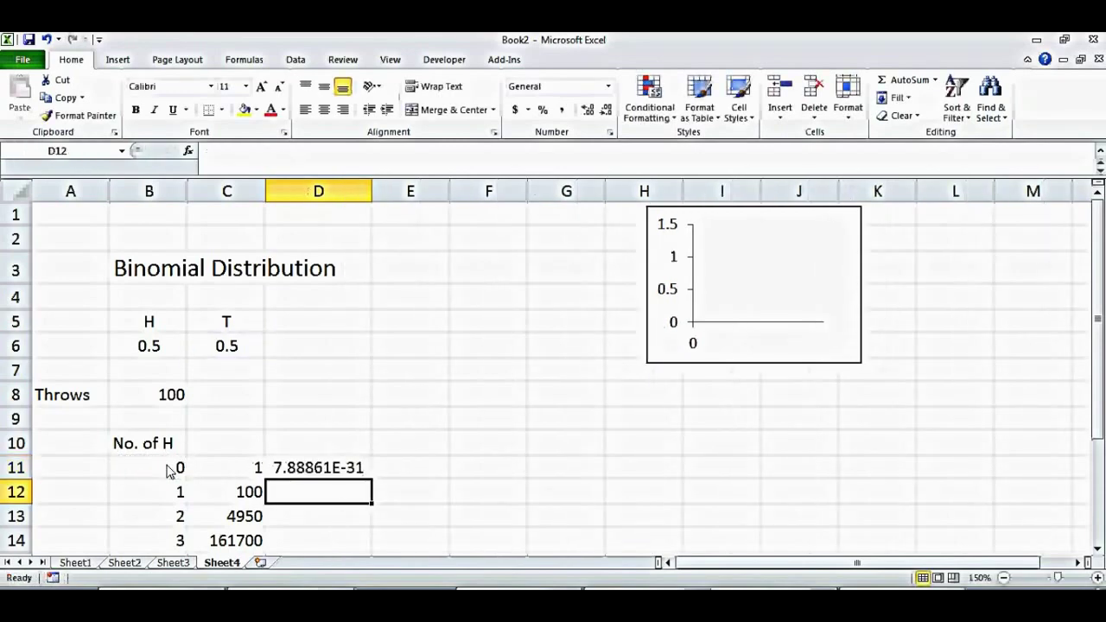
# Check the cell references in the D11 power formula and fill it down column D to row 19
pyautogui.doubleClick(361, 470)
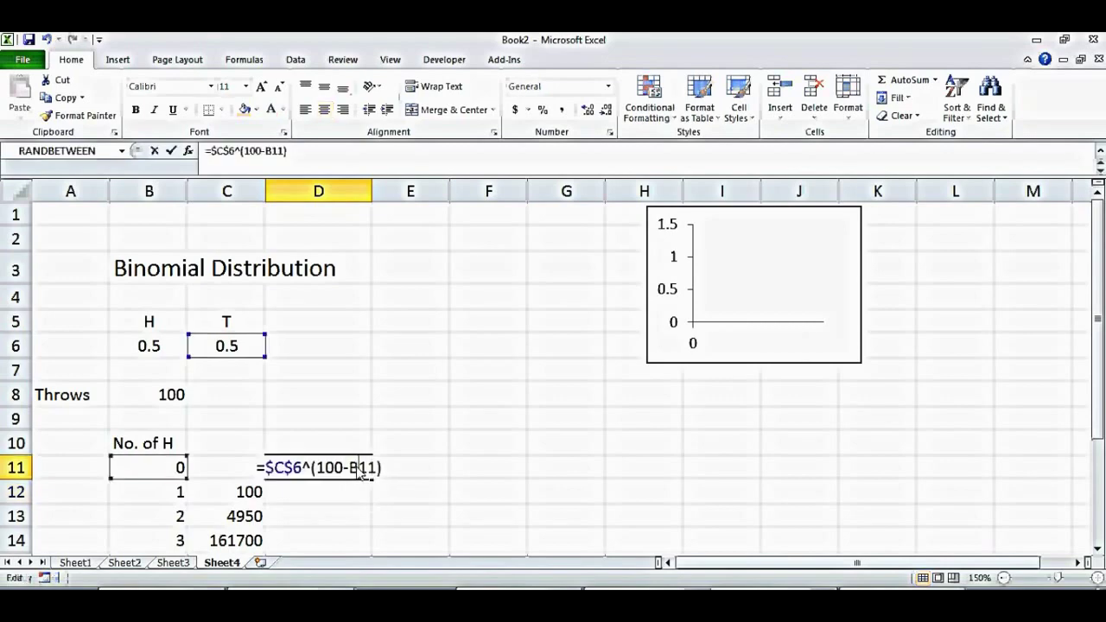
pyautogui.press('Return')
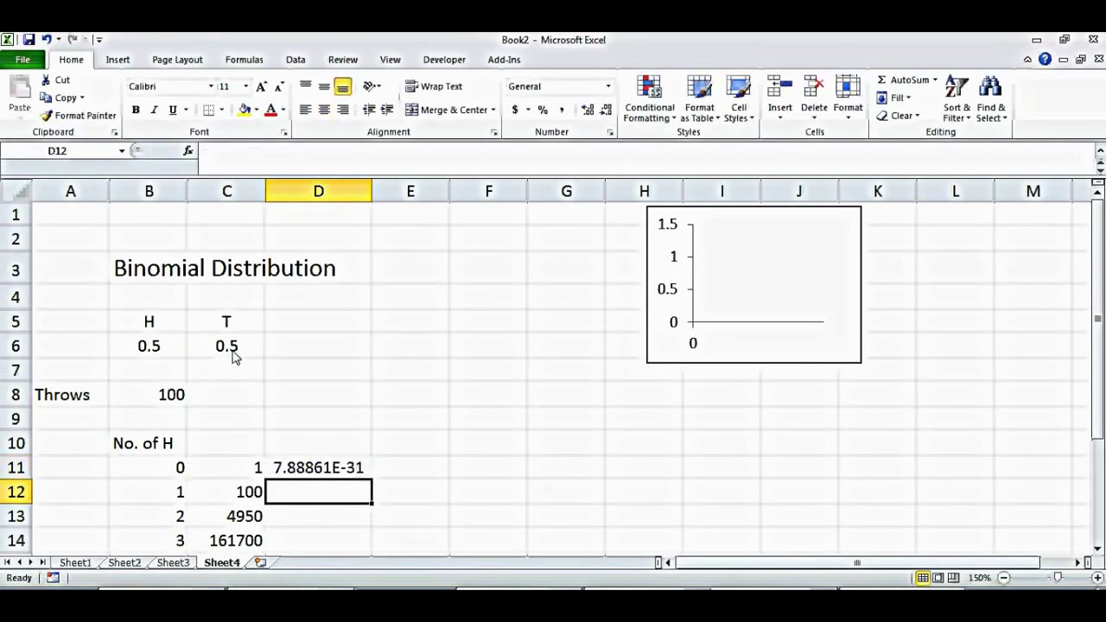
pyautogui.click(330, 474)
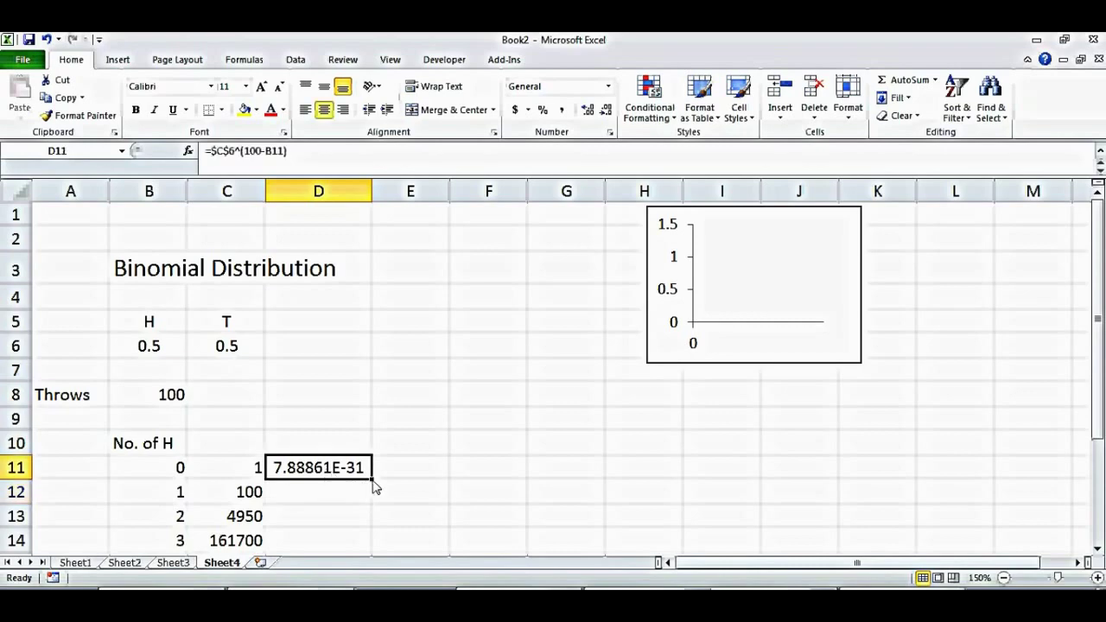
pyautogui.moveTo(373, 481); pyautogui.dragTo(350, 533)
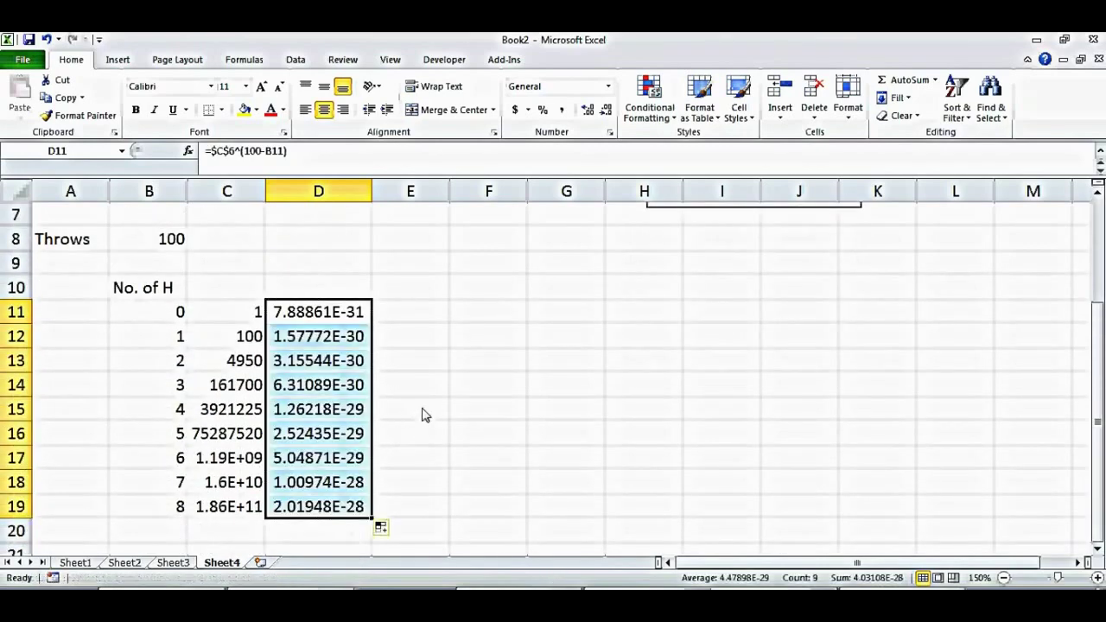
# Add the column heading Prob in E10, above the probability results
pyautogui.click(420, 389)
pyautogui.hotkey('ctrl', 'Up')
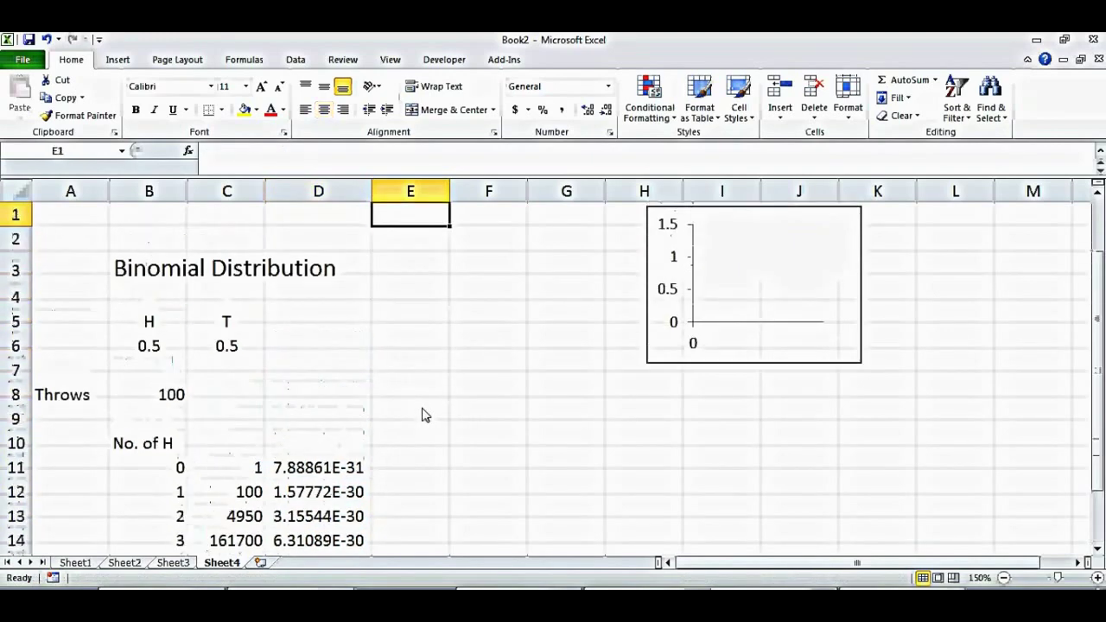
pyautogui.click(411, 458)
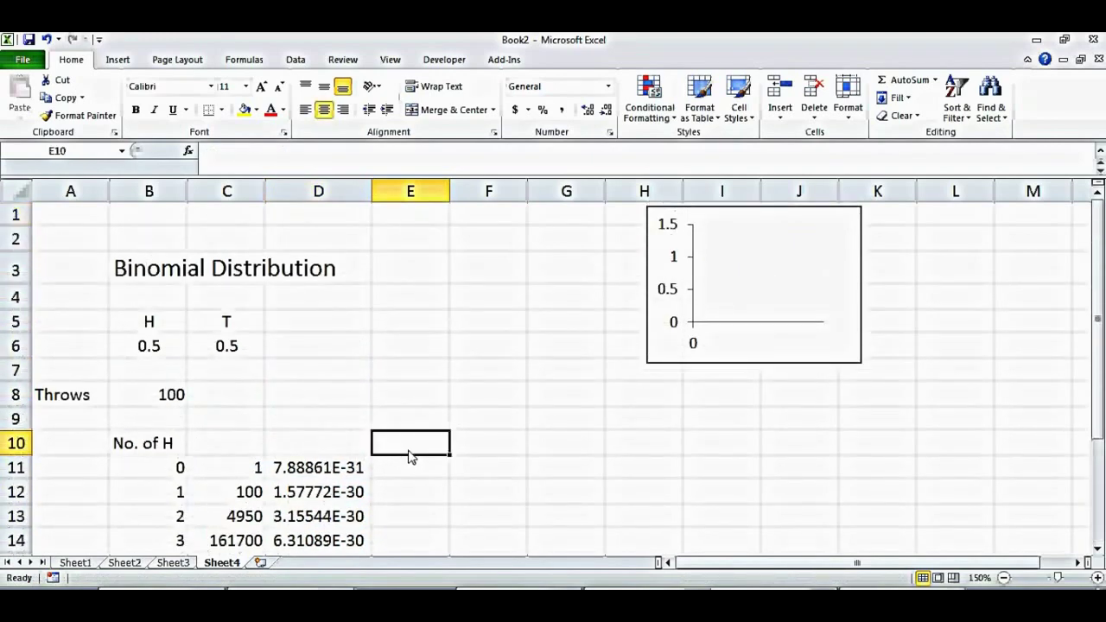
pyautogui.write('Prob')
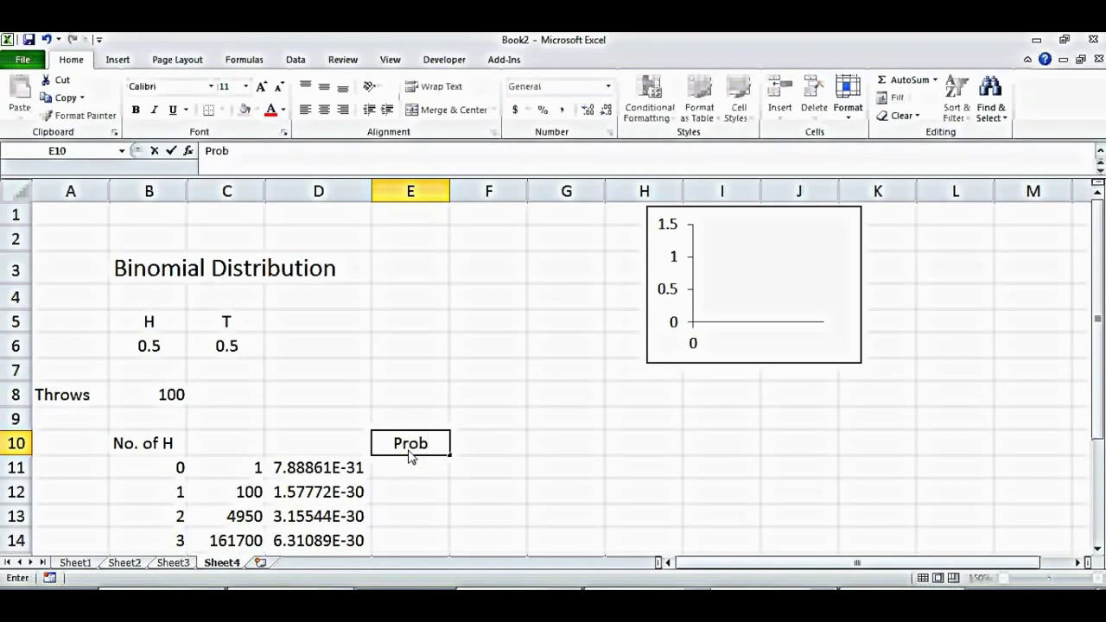
pyautogui.press('Return')
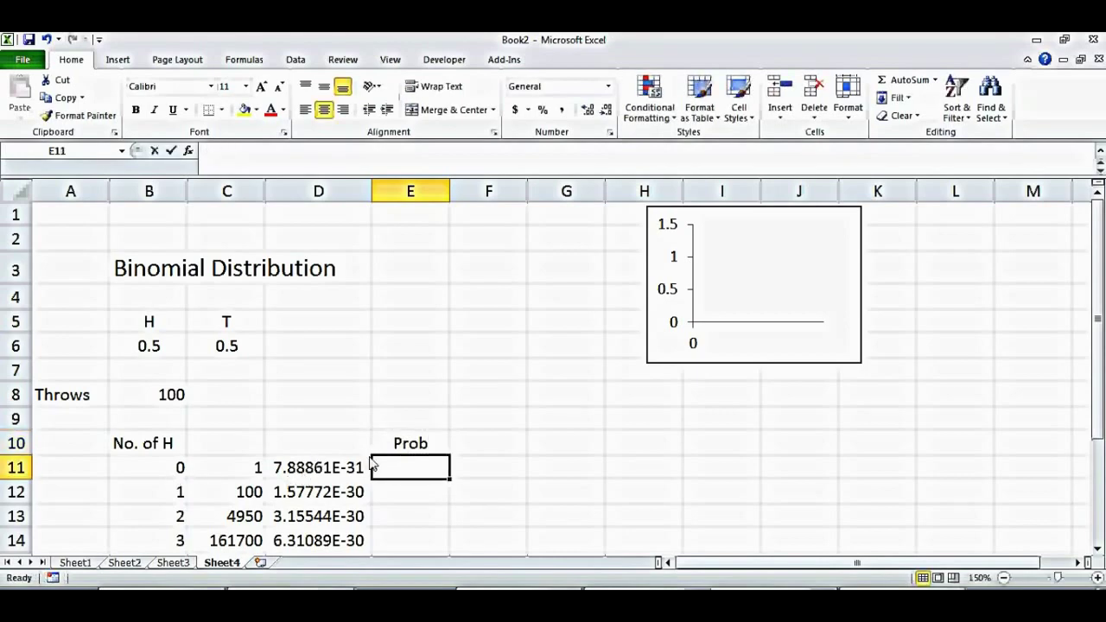
# Calculate the probability in E11 with =D11*C11 and fill the formula down to E19
pyautogui.write('=')
pyautogui.click(331, 470)
pyautogui.write('*')
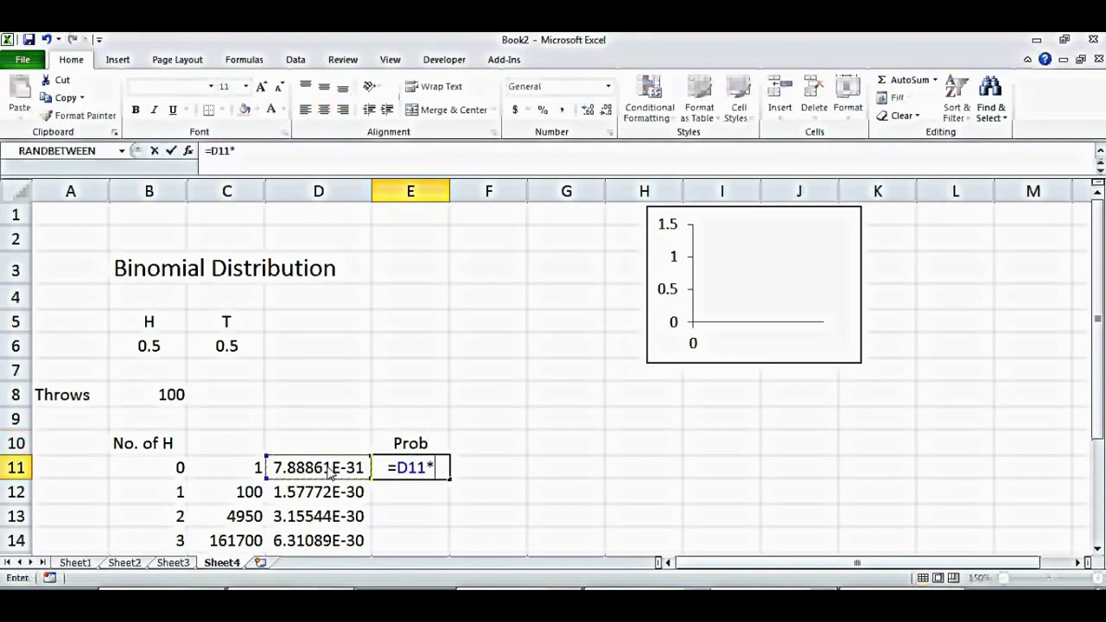
pyautogui.click(243, 468)
pyautogui.press('Return')
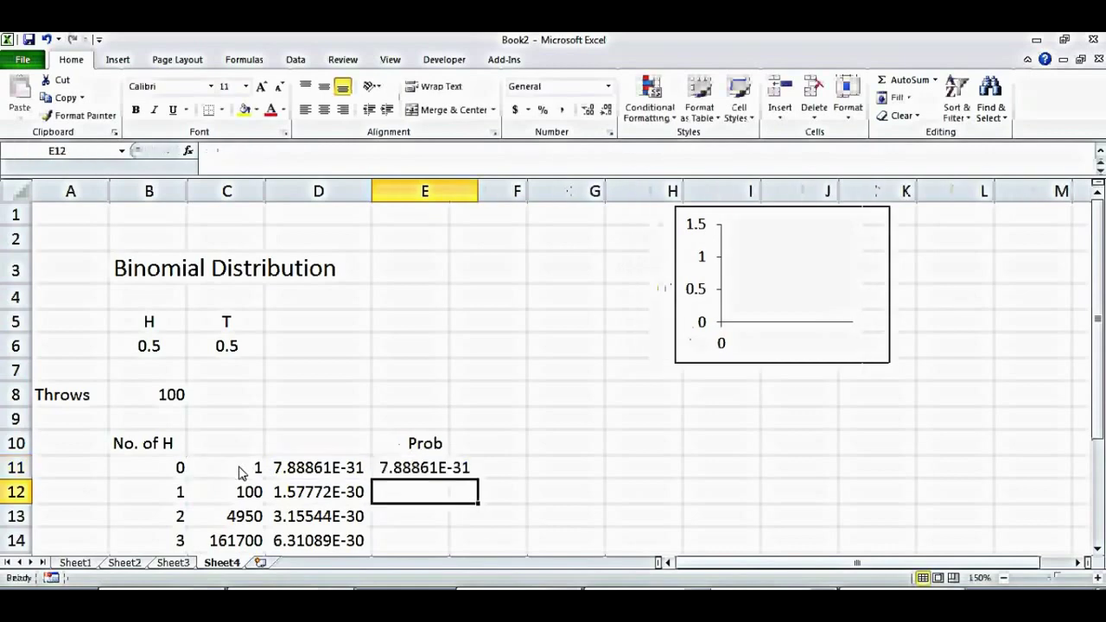
pyautogui.click(457, 468)
pyautogui.moveTo(481, 486); pyautogui.dragTo(444, 525)
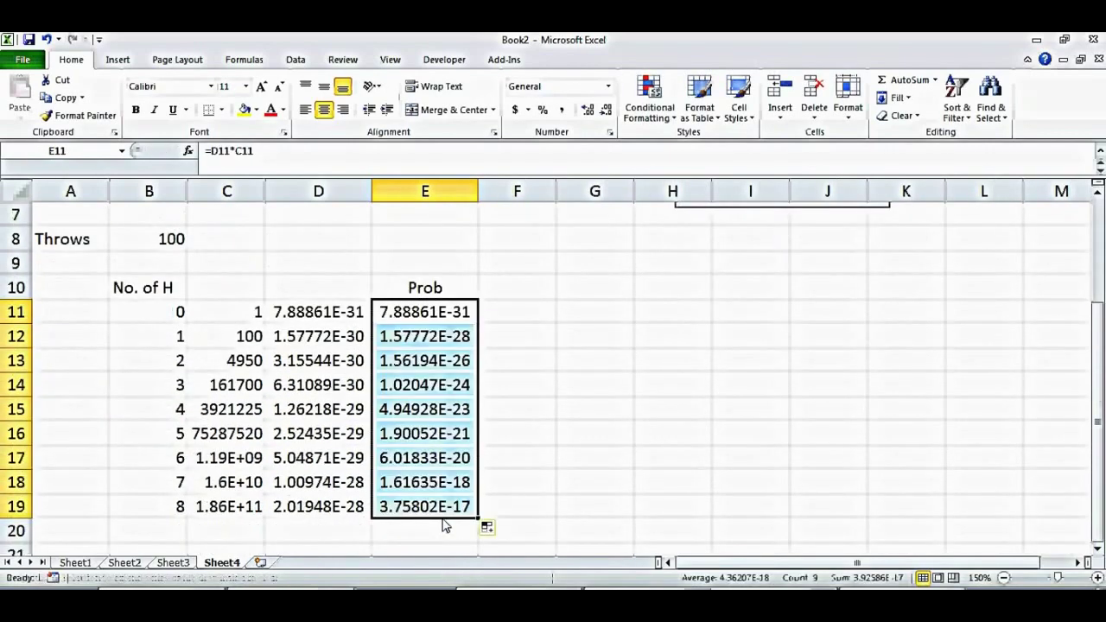
# Extend the number of heads to 100 and fill the formulas in columns C to E down to row 111
pyautogui.moveTo(165, 491); pyautogui.dragTo(435, 282)
pyautogui.click(300, 335)
pyautogui.click(176, 273)
pyautogui.press('Up')
pyautogui.press('Up')
pyautogui.press('Up')
pyautogui.press('Up')
pyautogui.press('Up')
pyautogui.press('Up')
pyautogui.press('Up')
pyautogui.press('Up')
pyautogui.press('Up')
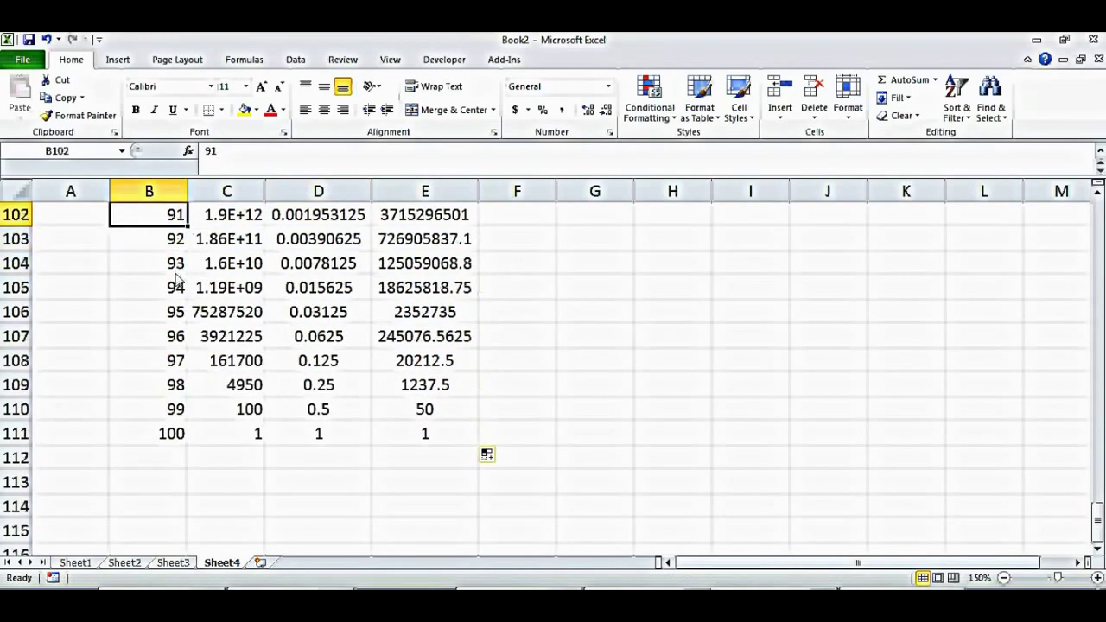
# Check the probability formulas in E111 and E11 and the power formula in D12, leaving them as they are
pyautogui.click(162, 438)
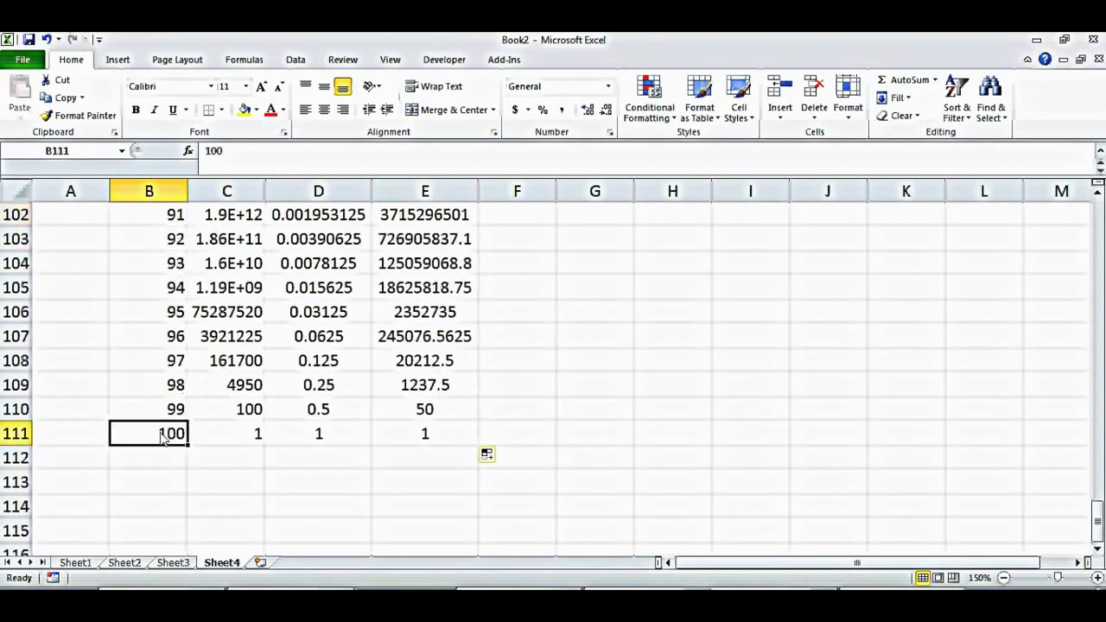
pyautogui.click(461, 438)
pyautogui.doubleClick(464, 434)
pyautogui.press('Return')
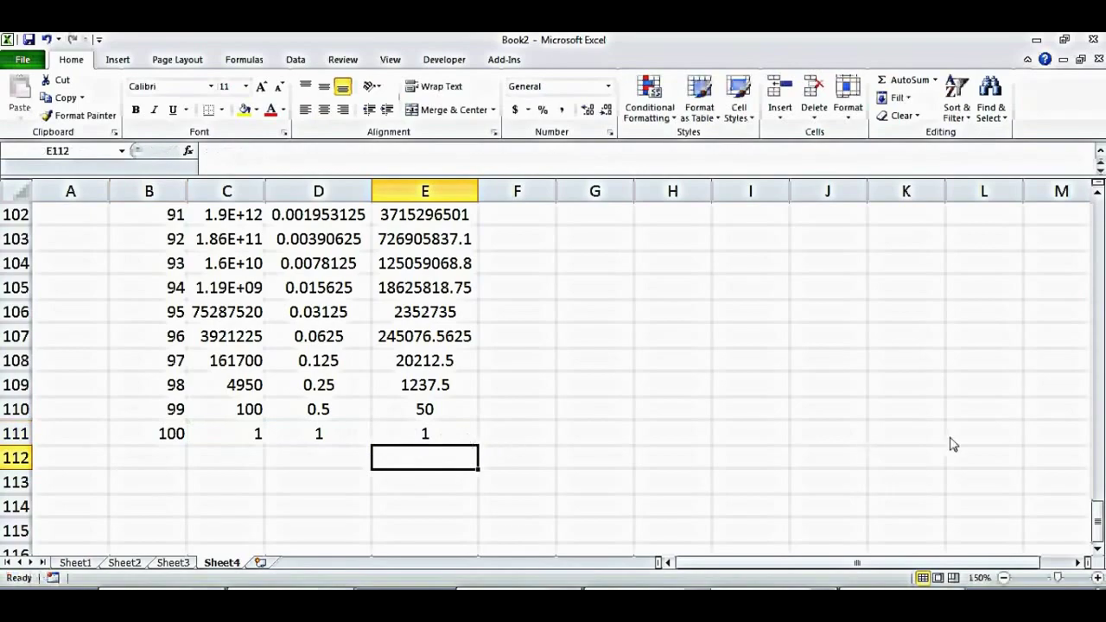
pyautogui.moveTo(1097, 517); pyautogui.dragTo(1098, 232)
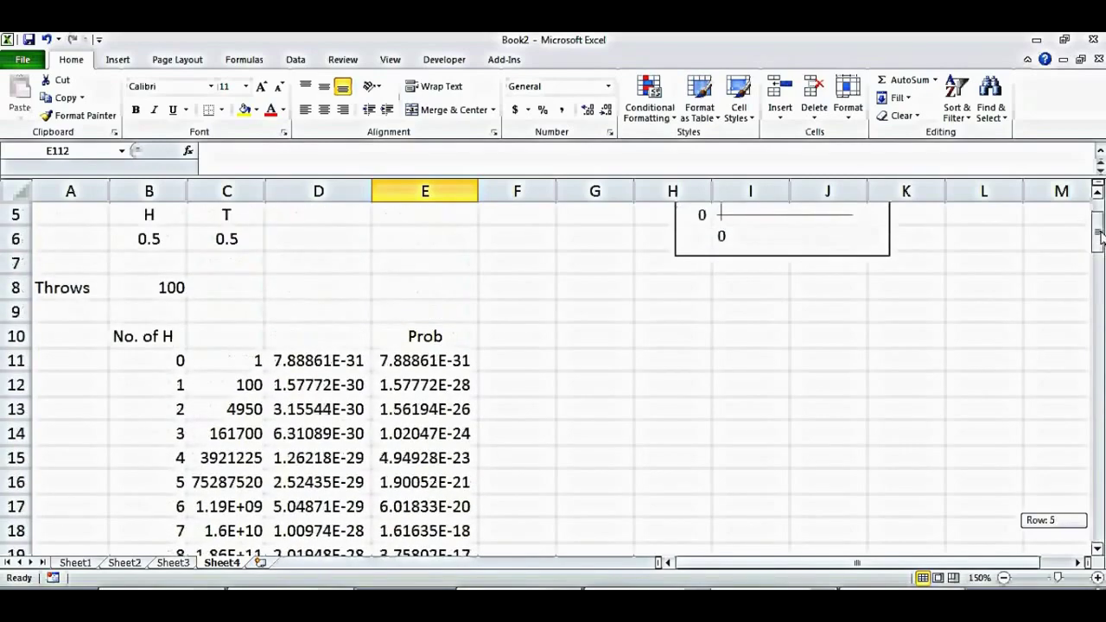
pyautogui.doubleClick(435, 360)
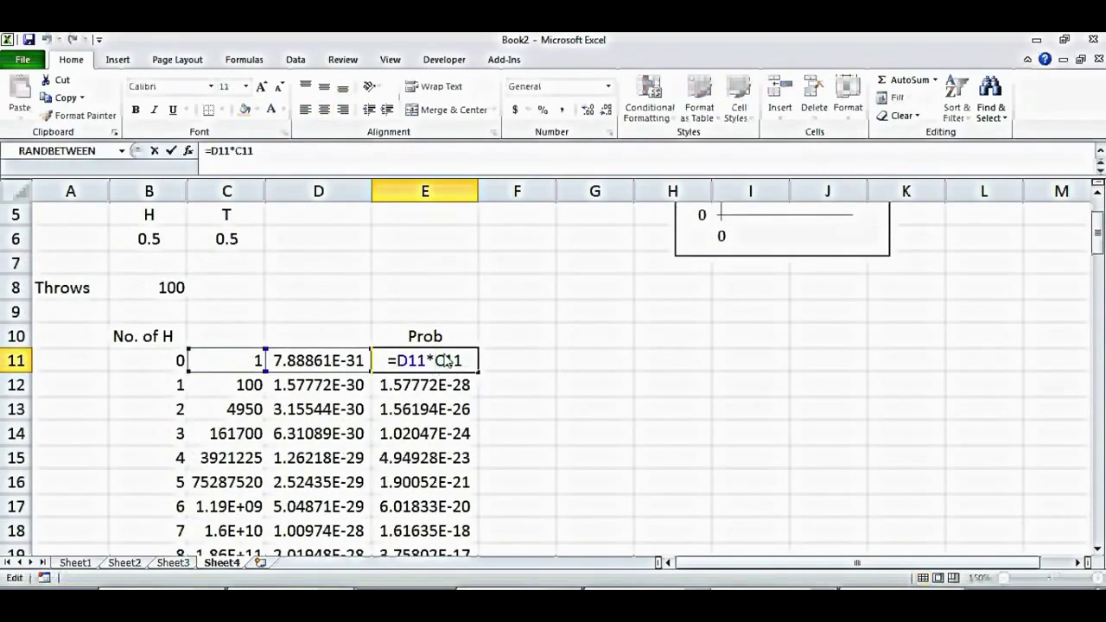
pyautogui.press('Return')
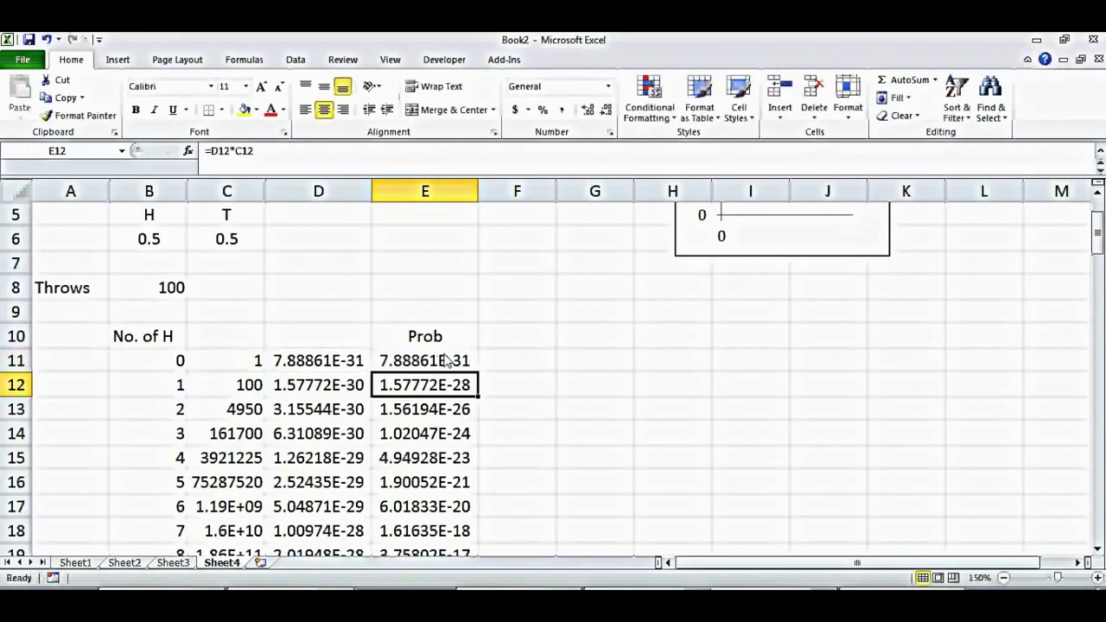
pyautogui.moveTo(1100, 237)
pyautogui.mouseDown()
pyautogui.moveTo(1100, 523)
pyautogui.moveTo(1100, 231)
pyautogui.mouseUp()
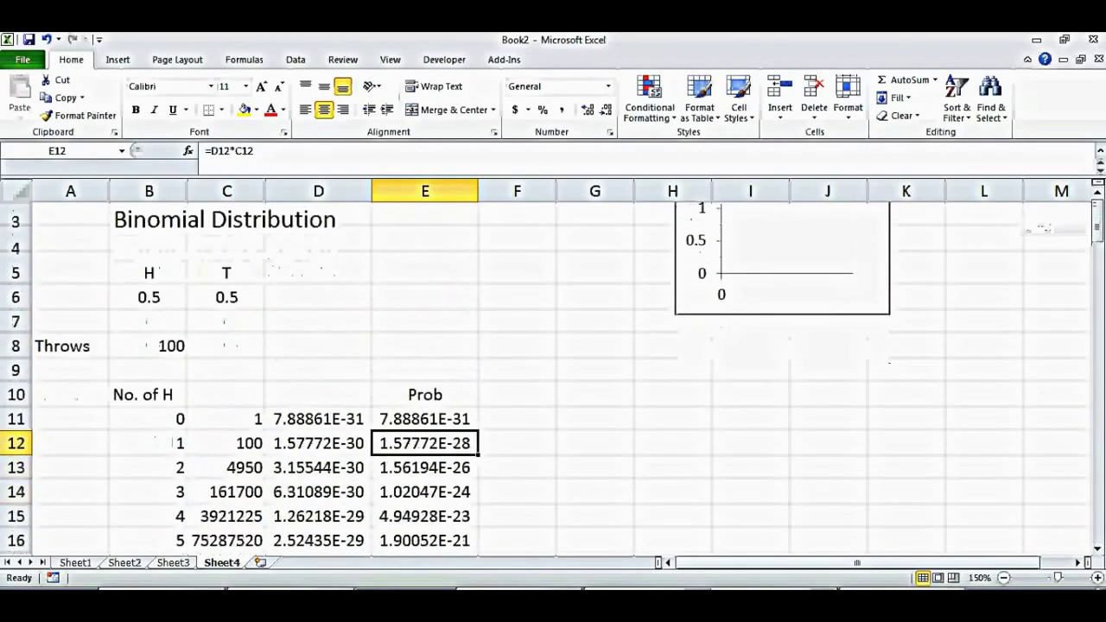
pyautogui.doubleClick(321, 445)
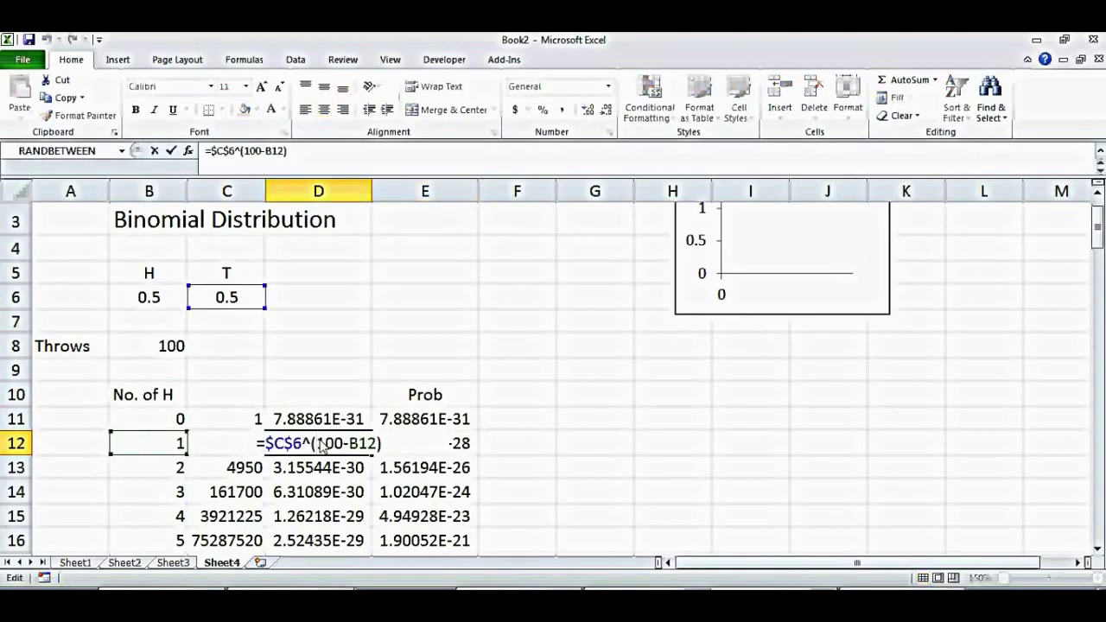
pyautogui.press('Return')
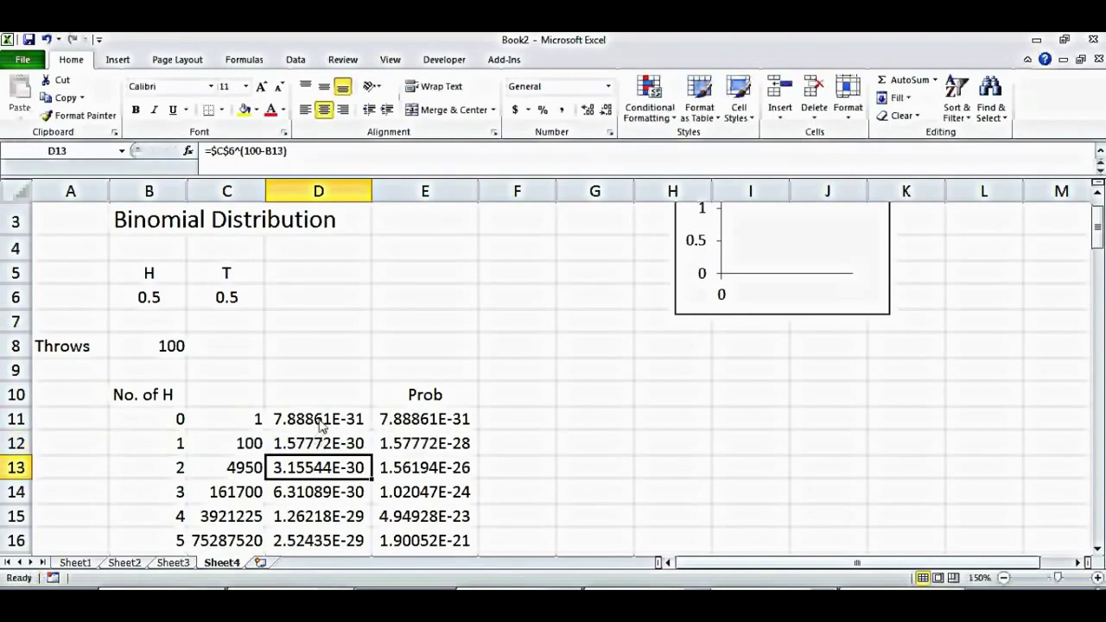
# Extend the D11 formula by bracketing the tail-probability power and multiplying it by the absolute reference $B$6
pyautogui.click(322, 424)
pyautogui.doubleClick(340, 421)
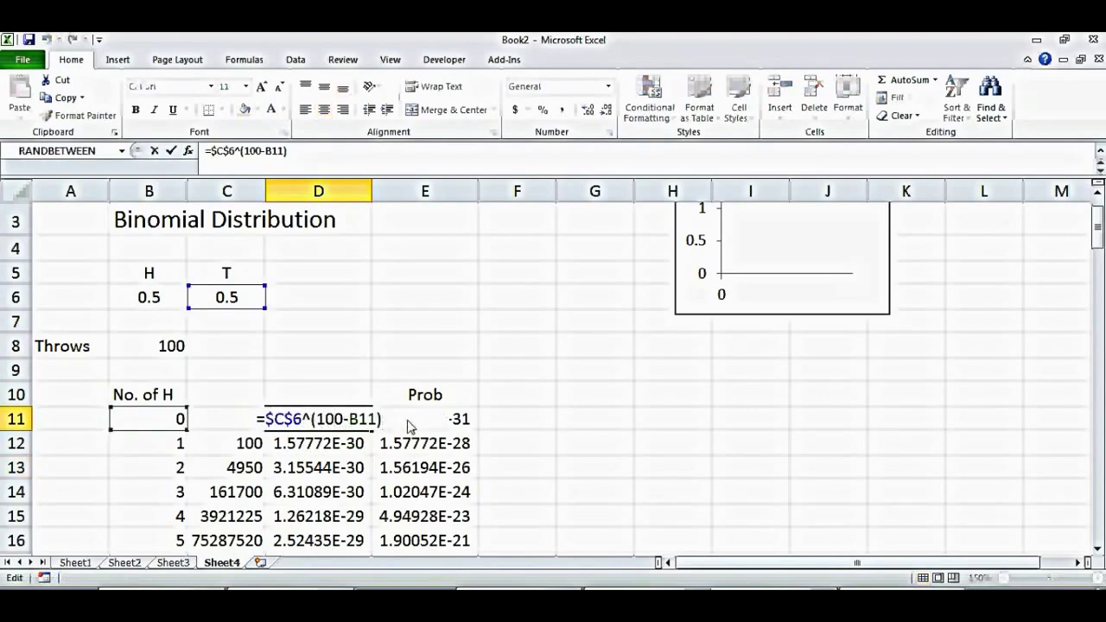
pyautogui.write('*')
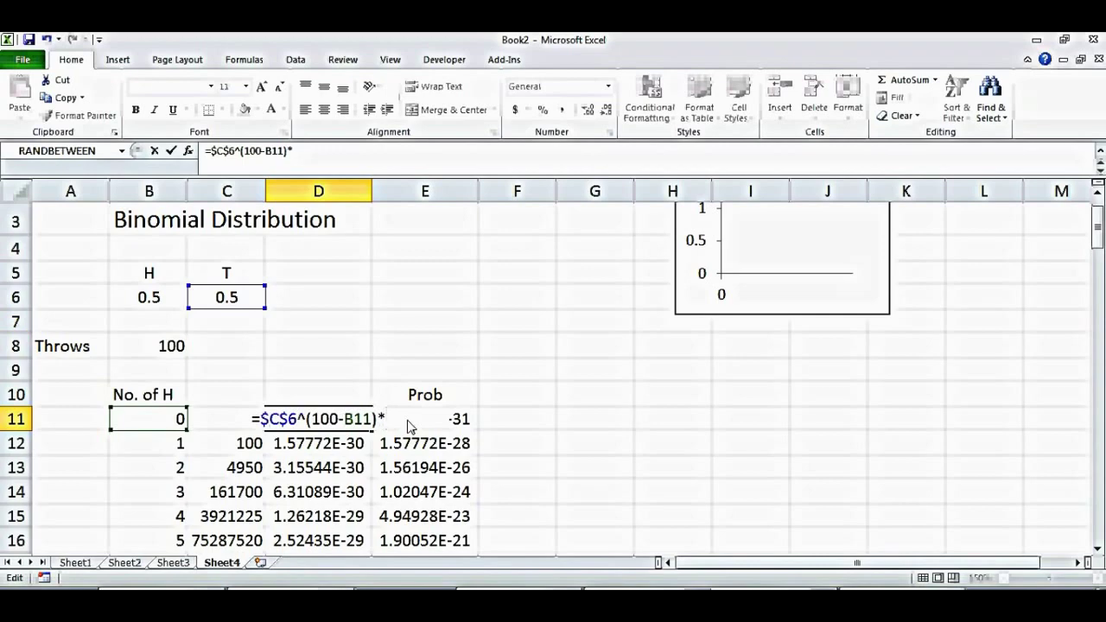
pyautogui.click(143, 301)
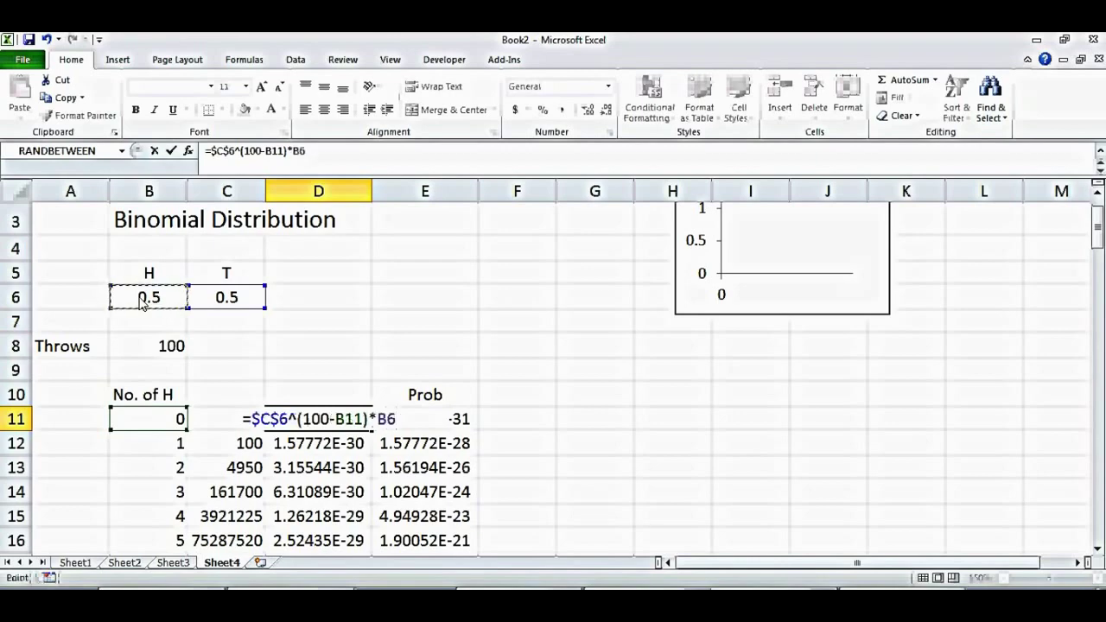
pyautogui.click(256, 422)
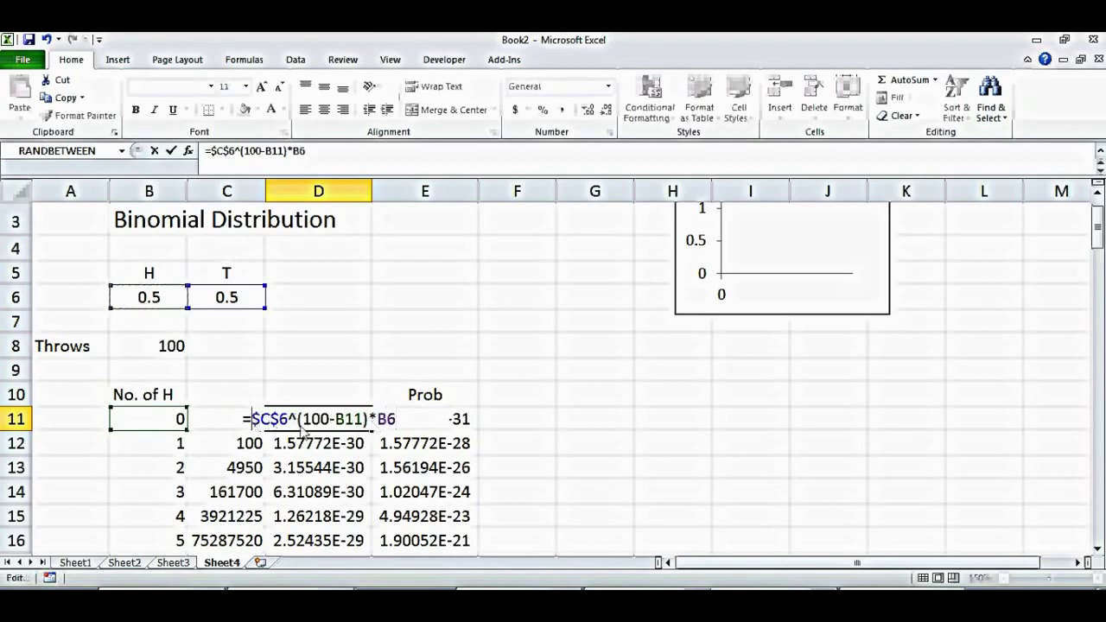
pyautogui.write('(')
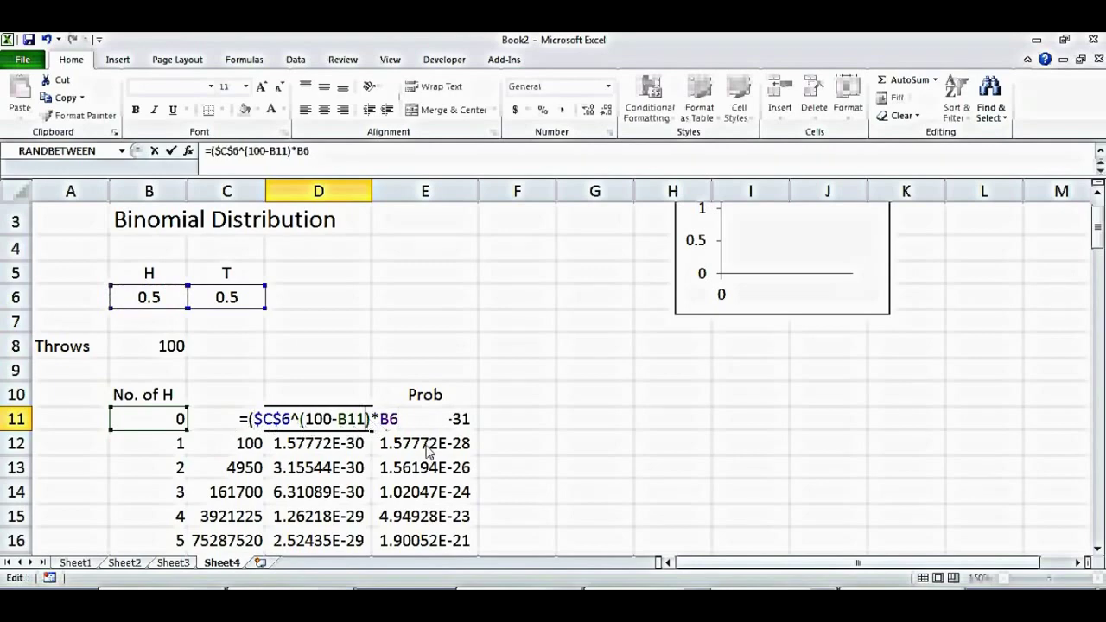
pyautogui.write(')')
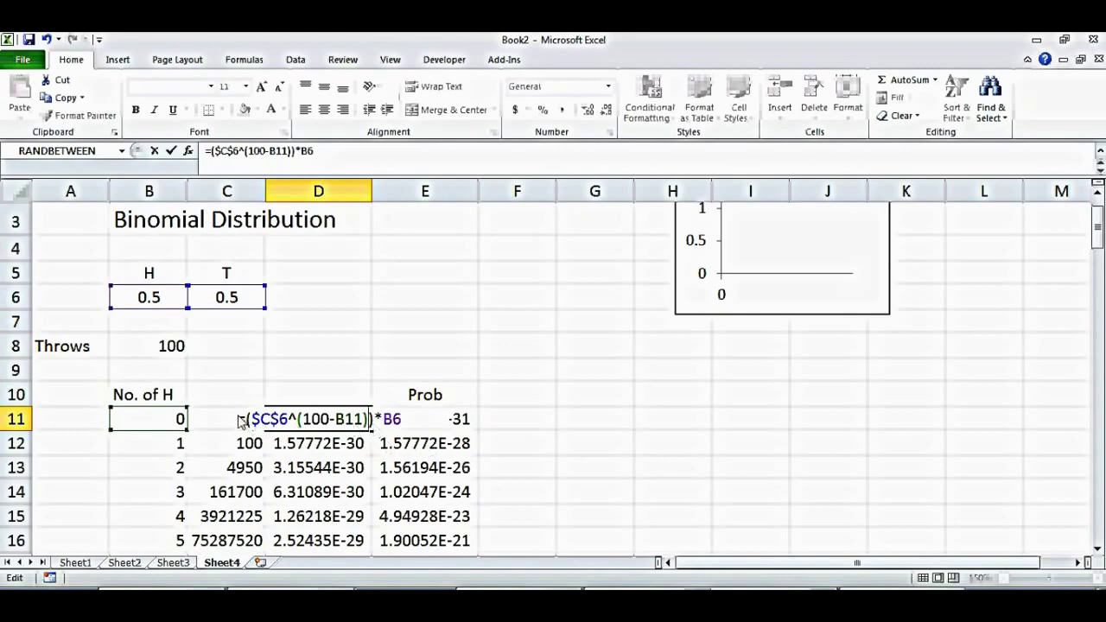
pyautogui.click(394, 426)
pyautogui.write('$')
pyautogui.click(379, 421)
pyautogui.write('$6')
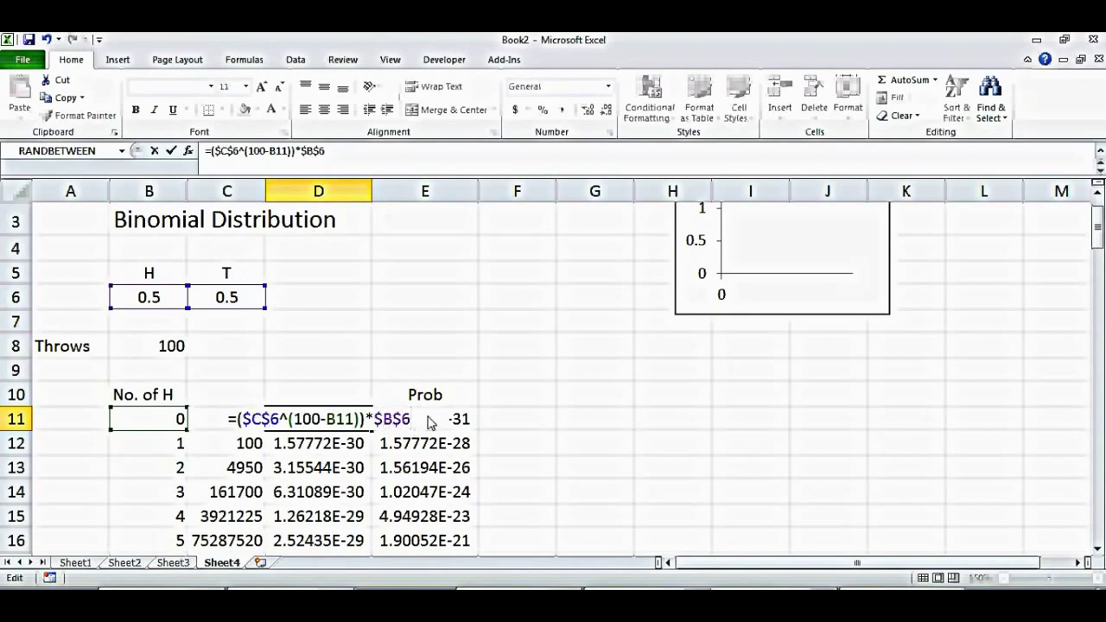
# Complete D11 as =($C$6^(100-B11))*($B$6^(B11)) and fill the formula down to D111
pyautogui.write('^(')
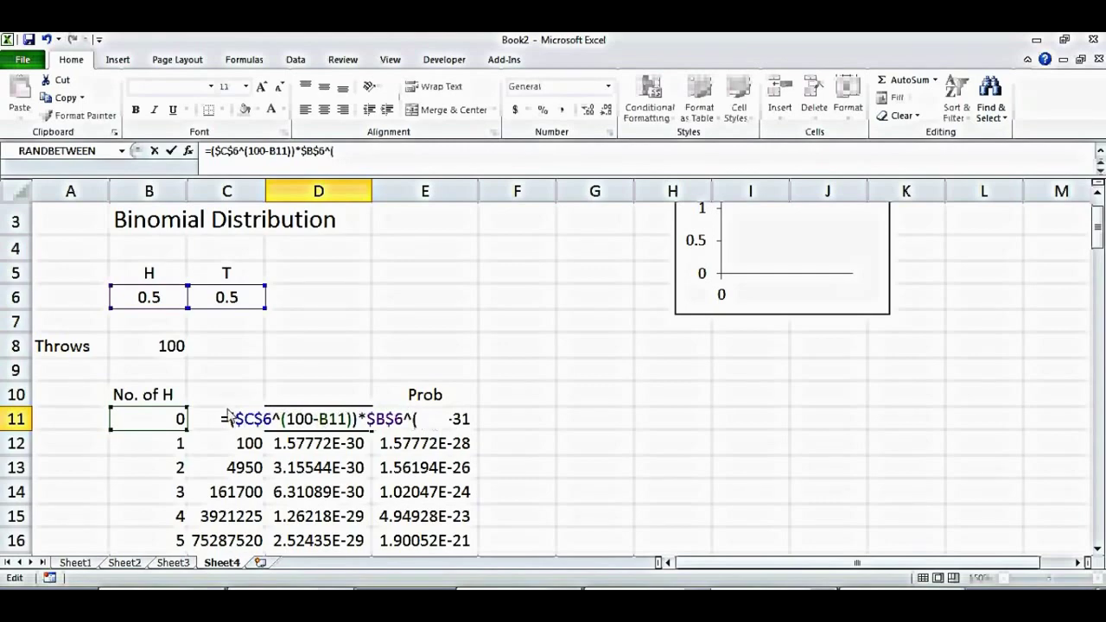
pyautogui.click(164, 424)
pyautogui.write(')')
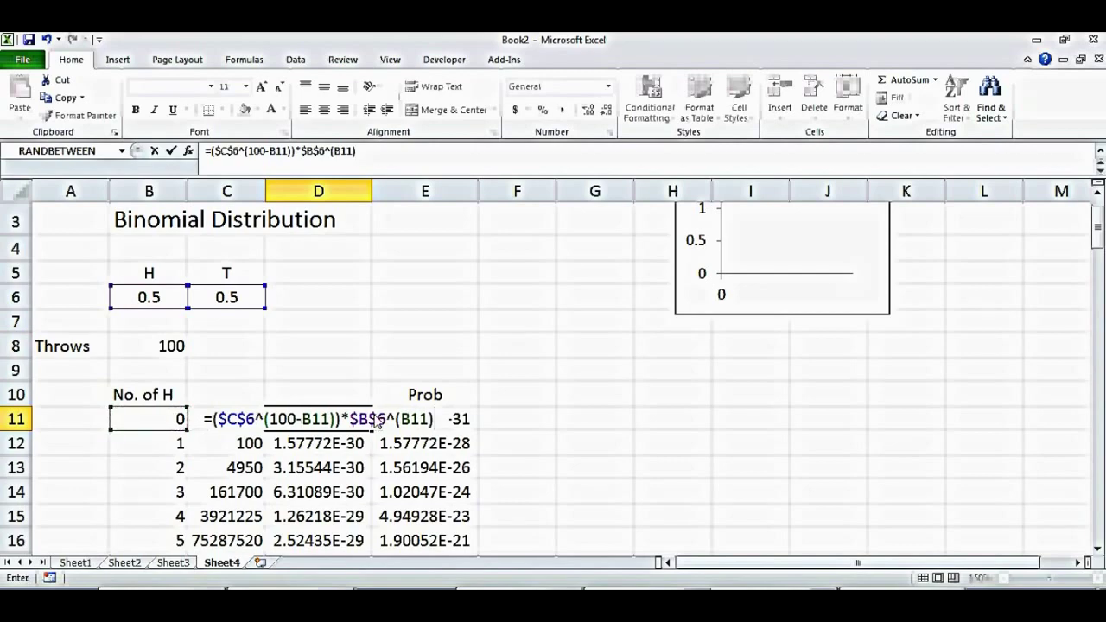
pyautogui.write(')*')
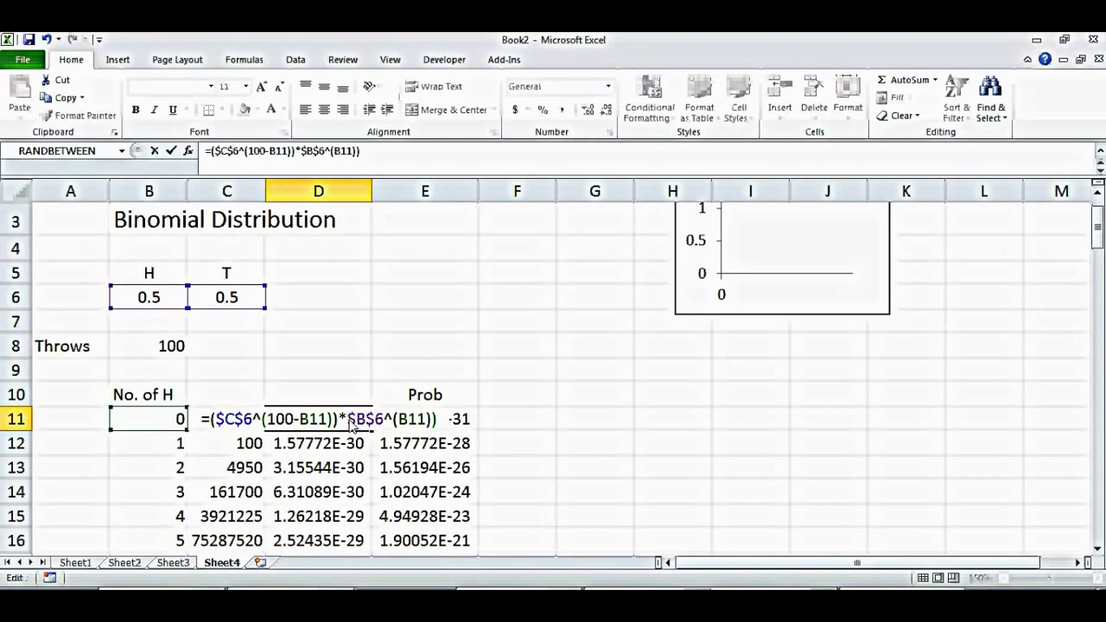
pyautogui.write('(')
pyautogui.press('Return')
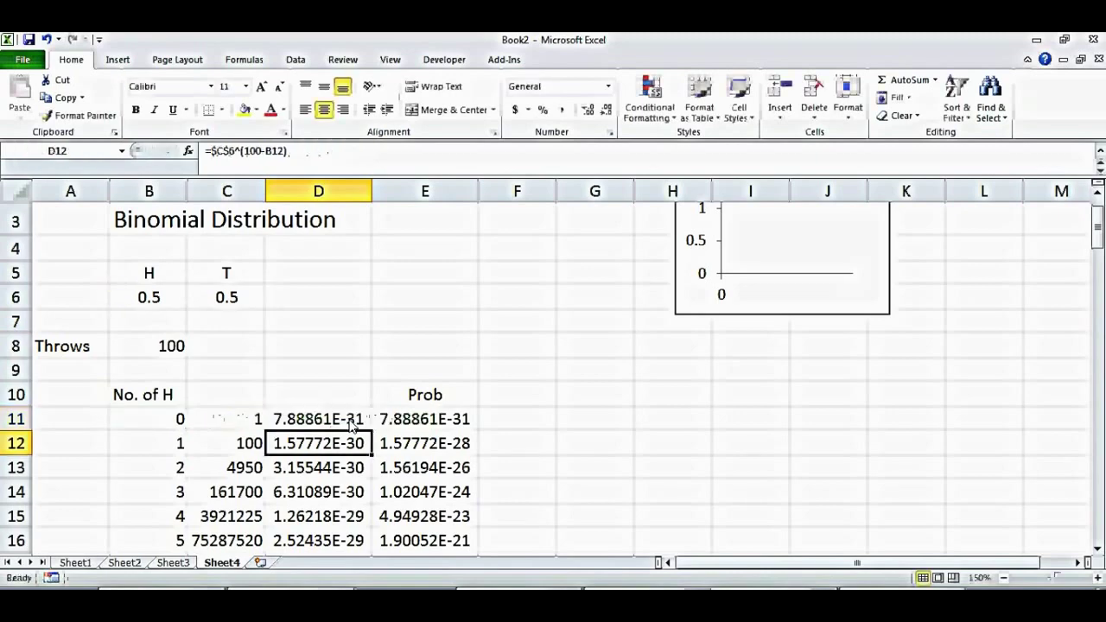
pyautogui.click(341, 422)
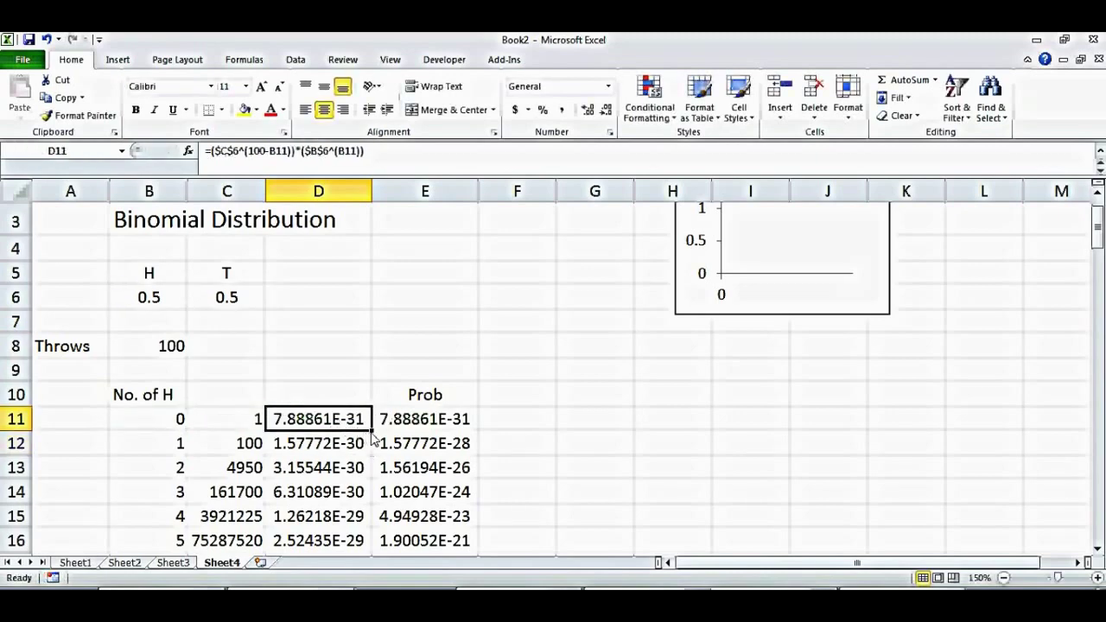
pyautogui.doubleClick(371, 432)
# Examine the recalculated values in columns D and E for all numbers of heads, down to row 111
pyautogui.press('Down')
pyautogui.press('Down')
pyautogui.press('Down')
pyautogui.press('Down')
pyautogui.press('Down')
pyautogui.press('Down')
pyautogui.press('Down')
pyautogui.press('Down')
pyautogui.press('Down')
pyautogui.press('Down')
pyautogui.press('Down')
pyautogui.press('Down')
pyautogui.press('Down')
pyautogui.press('Down')
pyautogui.press('Down')
pyautogui.press('Down')
pyautogui.press('Down')
pyautogui.press('Down')
pyautogui.press('Down')
pyautogui.press('Down')
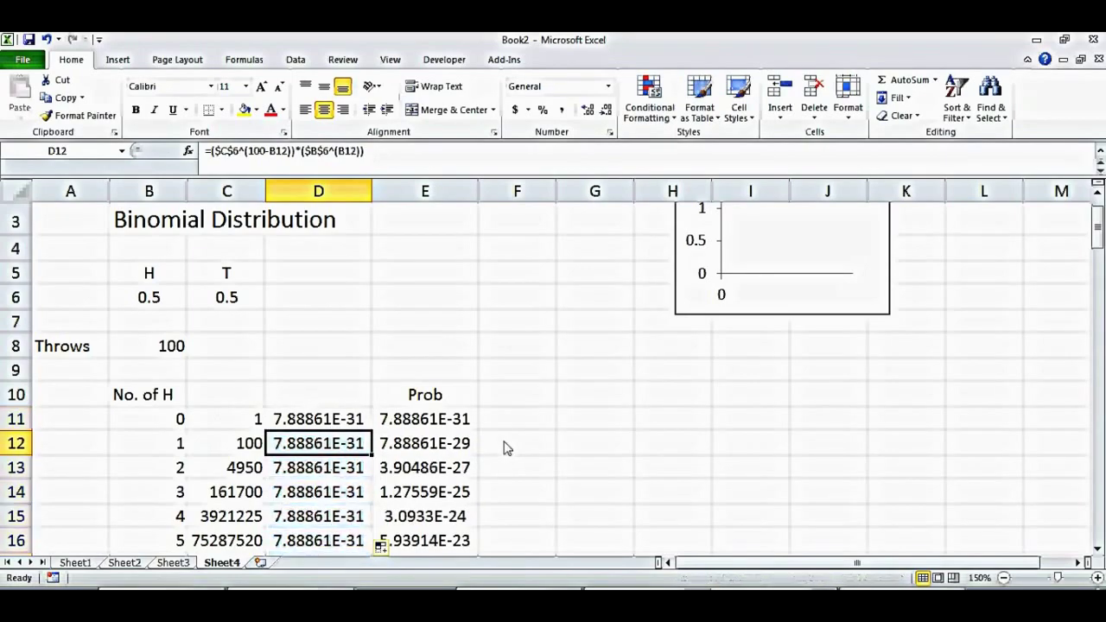
pyautogui.press('Down')
pyautogui.press('Down')
pyautogui.press('Down')
pyautogui.press('Down')
pyautogui.press('Down')
pyautogui.press('Down')
pyautogui.press('Down')
pyautogui.press('Down')
pyautogui.press('Down')
pyautogui.press('Down')
pyautogui.press('Down')
pyautogui.press('Down')
pyautogui.press('Down')
pyautogui.press('Down')
pyautogui.press('Down')
pyautogui.press('Down')
pyautogui.press('Down')
pyautogui.press('Down')
pyautogui.press('Down')
pyautogui.press('Down')
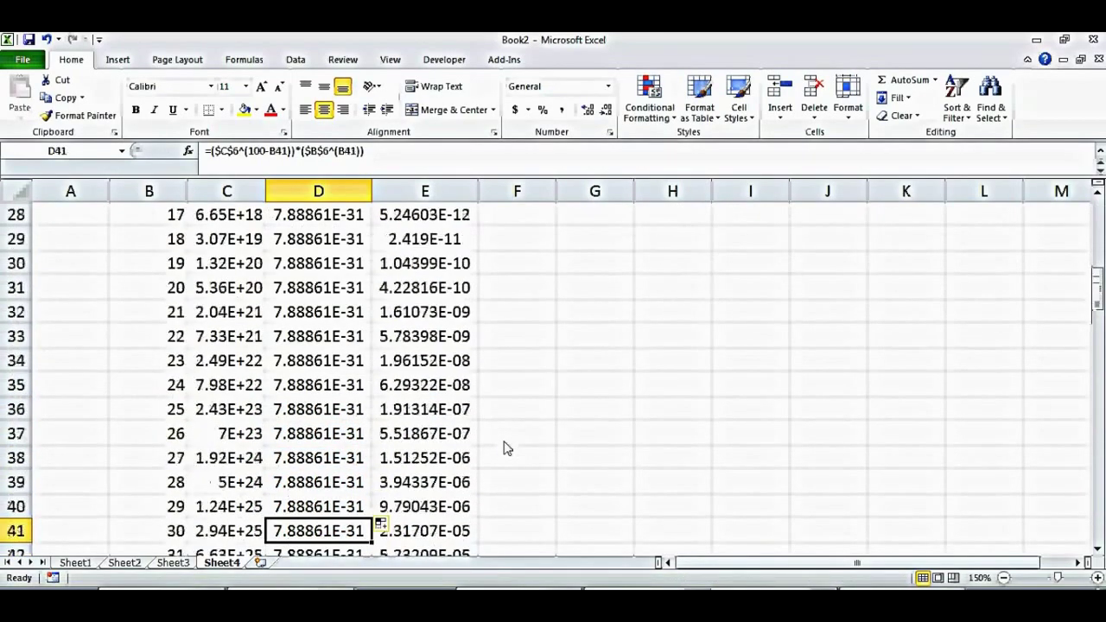
pyautogui.press('Down')
pyautogui.press('Down')
pyautogui.press('Down')
pyautogui.press('Down')
pyautogui.press('Down')
pyautogui.press('Down')
pyautogui.press('Down')
pyautogui.press('Down')
pyautogui.press('Down')
pyautogui.press('Down')
pyautogui.press('Down')
pyautogui.press('Down')
pyautogui.press('Down')
pyautogui.press('Down')
pyautogui.press('Down')
pyautogui.press('Down')
pyautogui.press('Down')
pyautogui.press('Down')
pyautogui.press('Down')
pyautogui.press('Down')
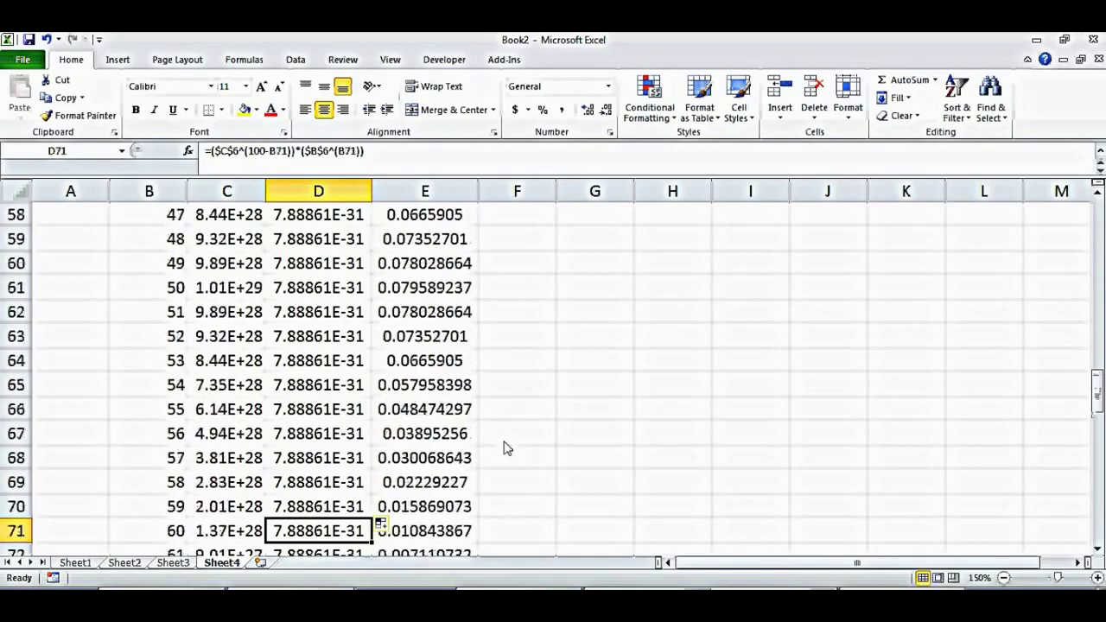
pyautogui.press('Down')
pyautogui.press('Down')
pyautogui.press('Down')
pyautogui.press('Down')
pyautogui.press('Down')
pyautogui.press('Down')
pyautogui.press('Down')
pyautogui.press('Down')
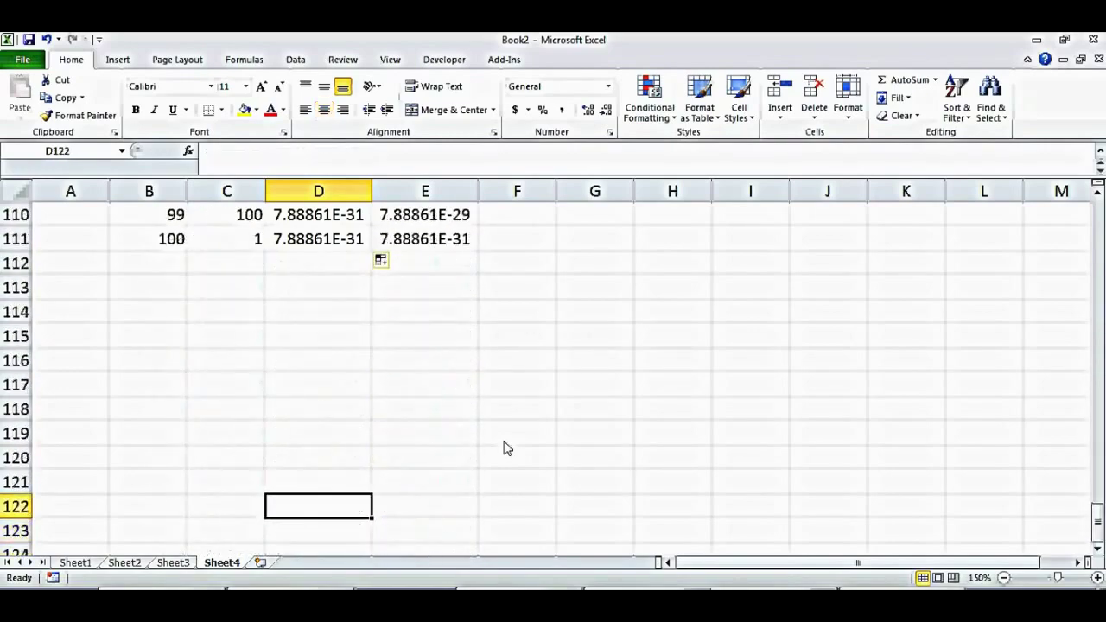
pyautogui.press('Up')
pyautogui.press('Up')
pyautogui.press('Up')
pyautogui.press('Up')
pyautogui.press('Up')
pyautogui.press('Up')
pyautogui.press('Up')
pyautogui.press('Up')
pyautogui.press('Up')
pyautogui.press('Up')
pyautogui.press('Up')
pyautogui.press('Up')
pyautogui.press('Up')
pyautogui.press('Up')
pyautogui.press('Up')
pyautogui.press('Up')
pyautogui.press('Up')
pyautogui.press('Up')
pyautogui.press('Up')
pyautogui.press('Up')
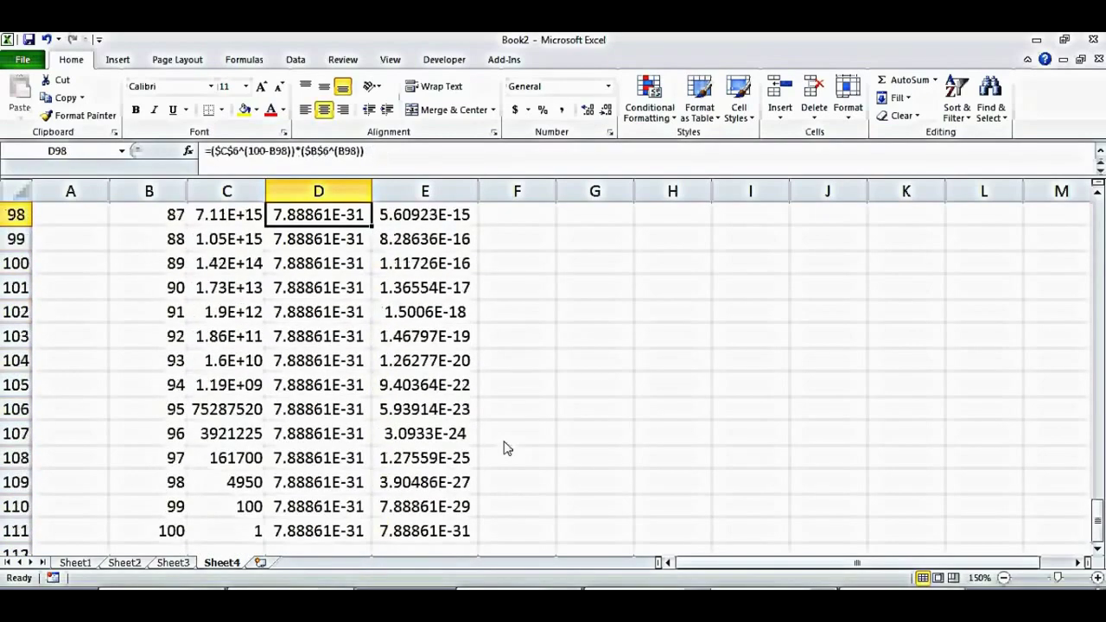
# Total all the probabilities from E11 down to the last row in E8 with a SUM formula, and check the formula
pyautogui.moveTo(1096, 522); pyautogui.dragTo(1098, 223)
pyautogui.click(397, 246)
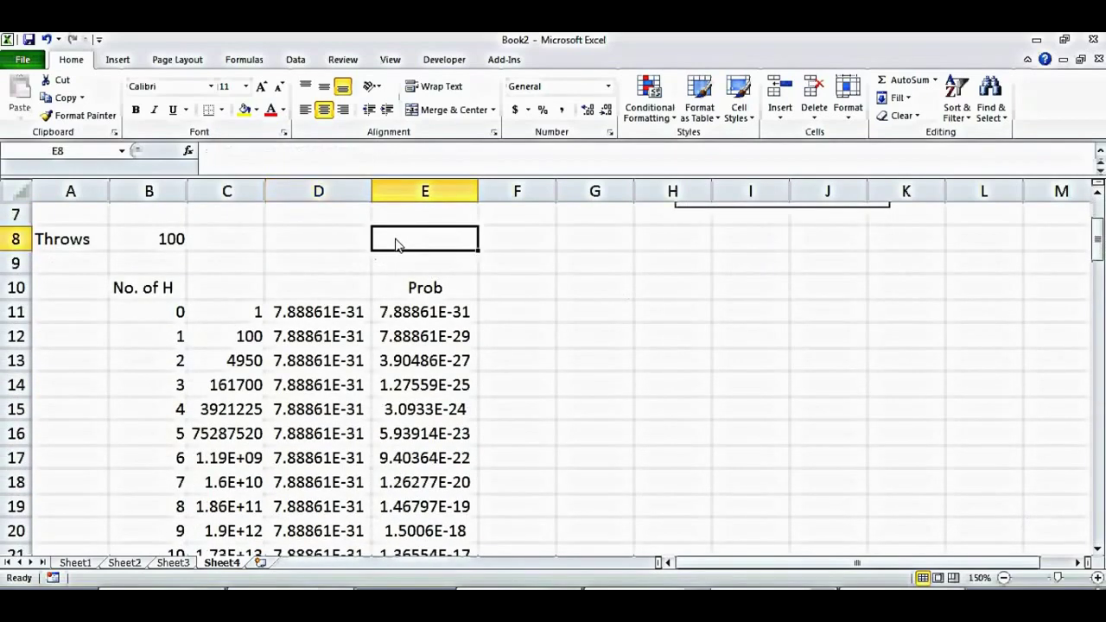
pyautogui.write('=sum(')
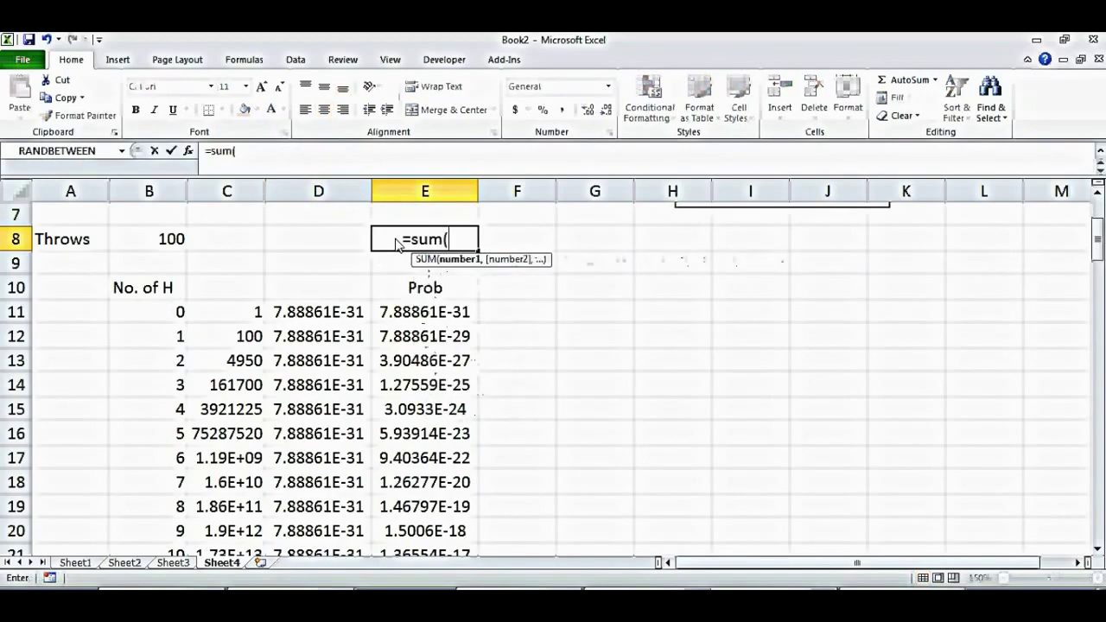
pyautogui.moveTo(424, 312); pyautogui.dragTo(432, 510)
pyautogui.press('Return')
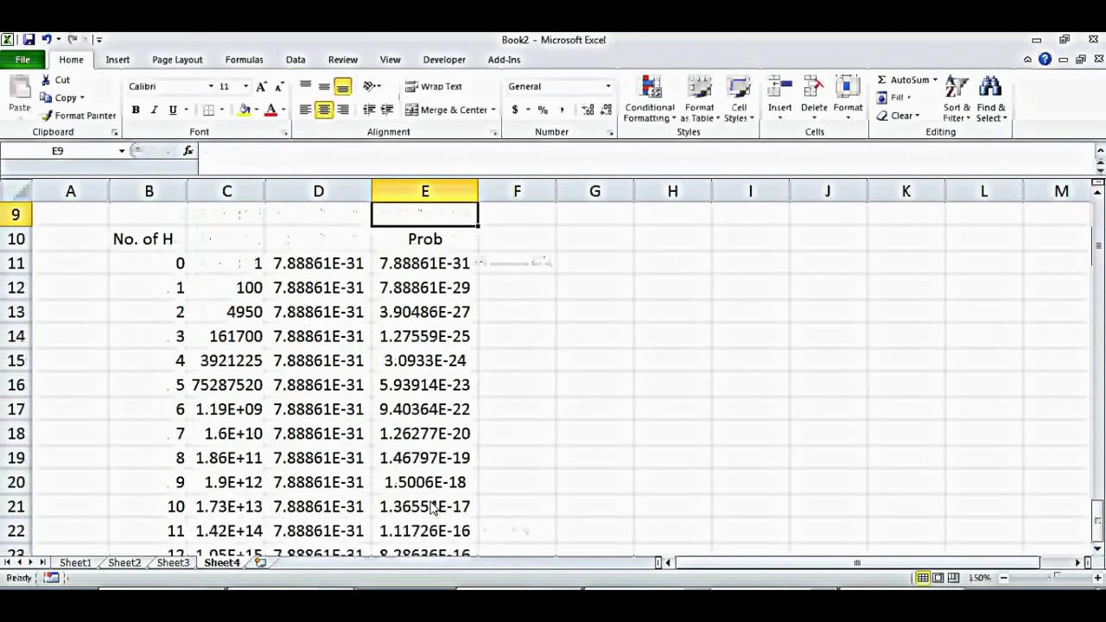
pyautogui.press('Up')
pyautogui.press('Up')
pyautogui.press('Up')
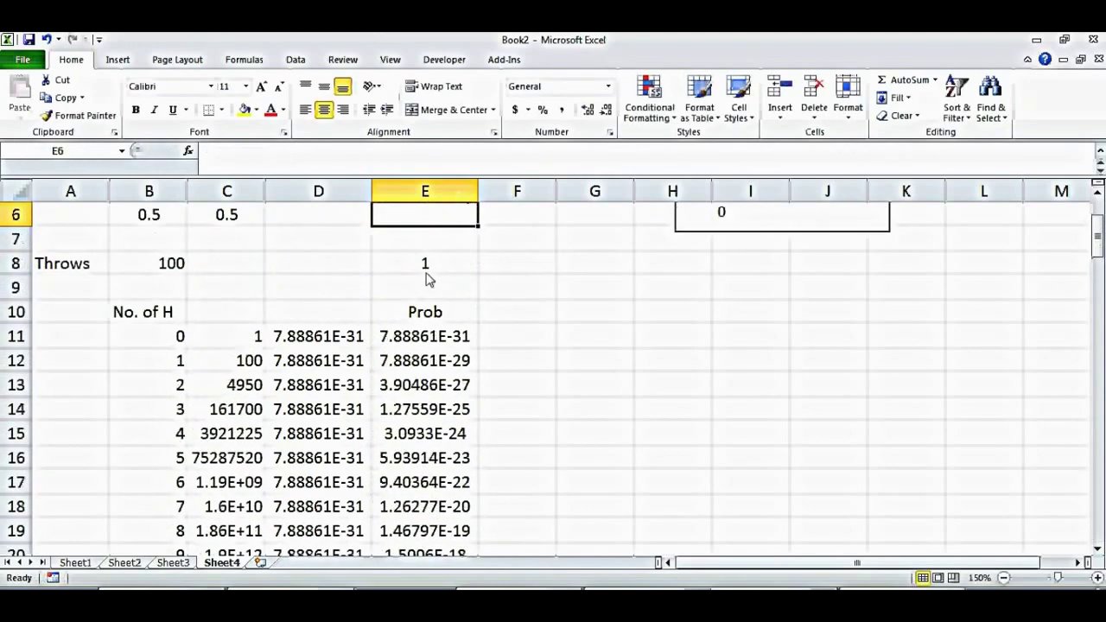
pyautogui.click(426, 268)
pyautogui.doubleClick(426, 268)
pyautogui.press('Return')
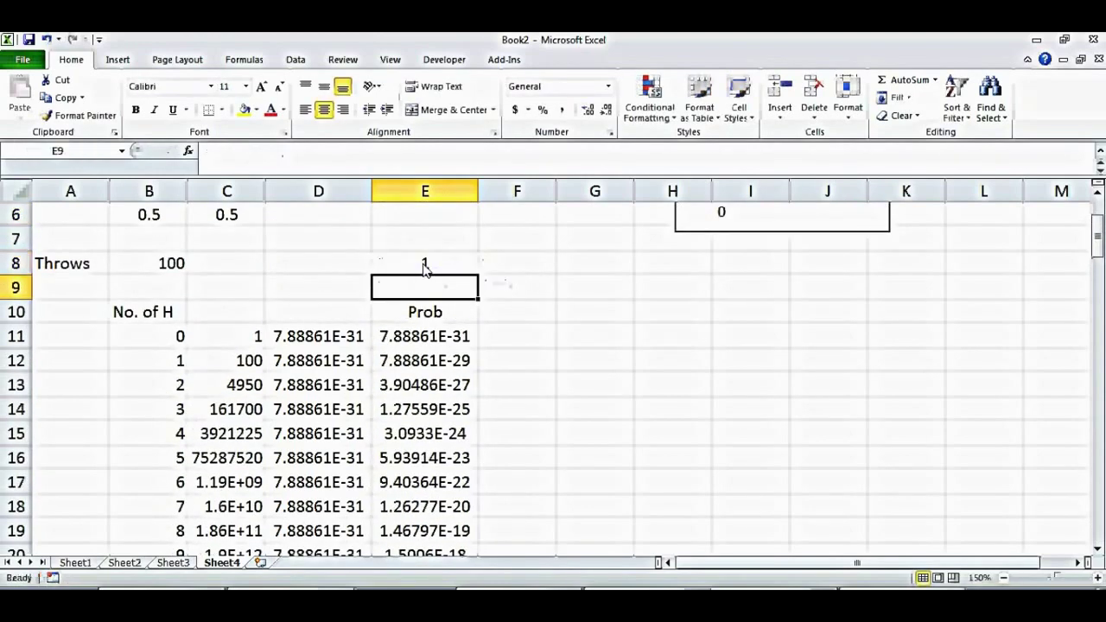
pyautogui.press('Up')
pyautogui.press('Up')
pyautogui.press('Up')
pyautogui.press('Up')
pyautogui.press('Up')
pyautogui.press('Up')
pyautogui.press('Up')
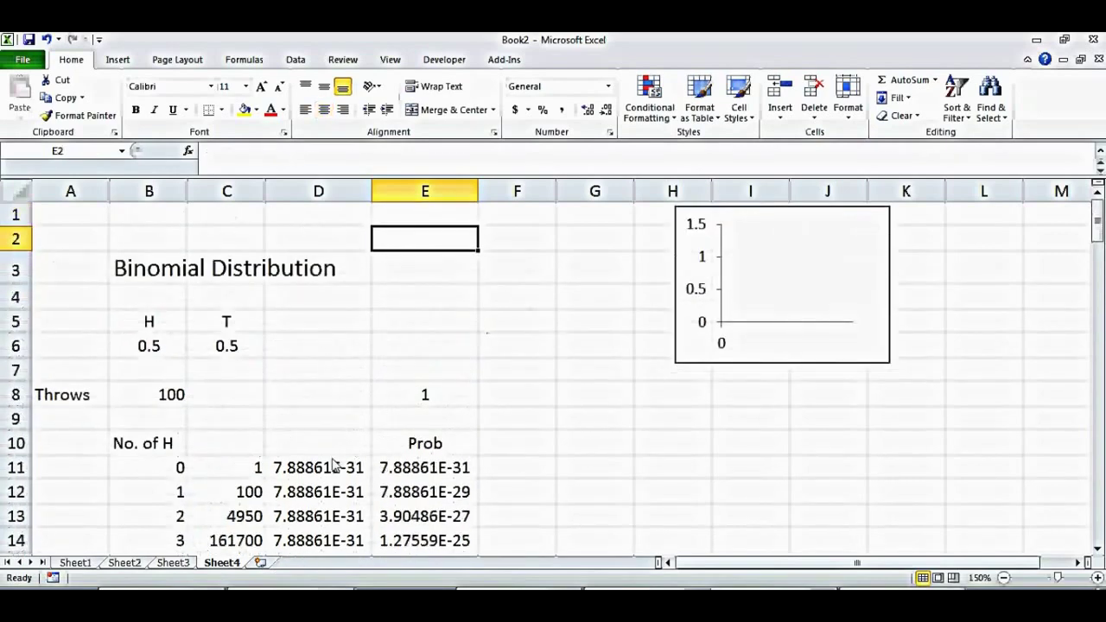
pyautogui.click(445, 474)
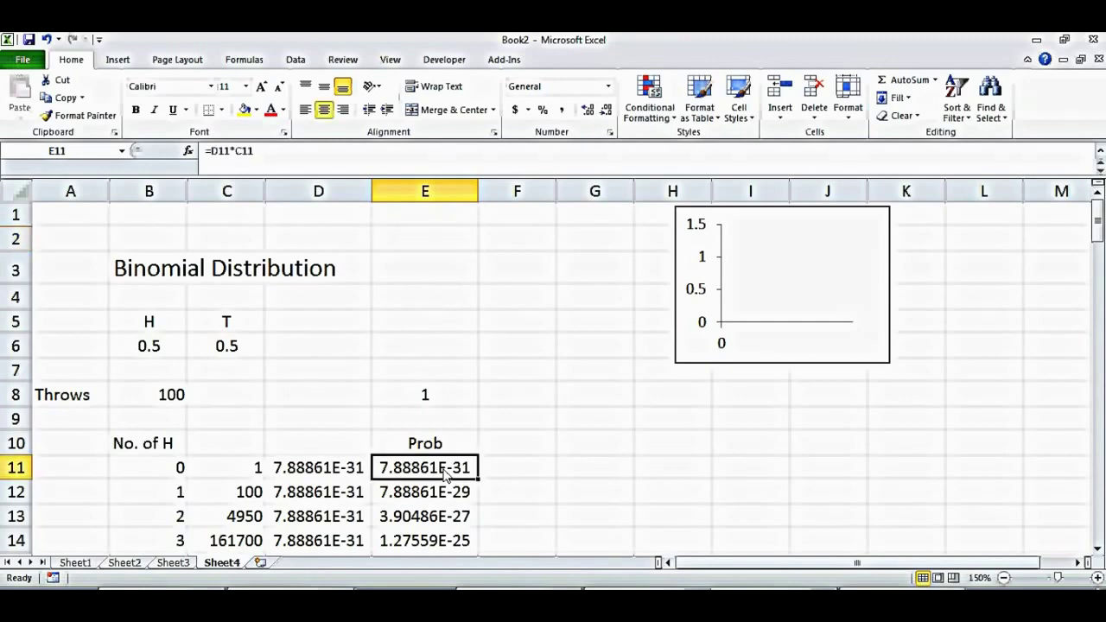
pyautogui.click(113, 61)
pyautogui.click(671, 489)
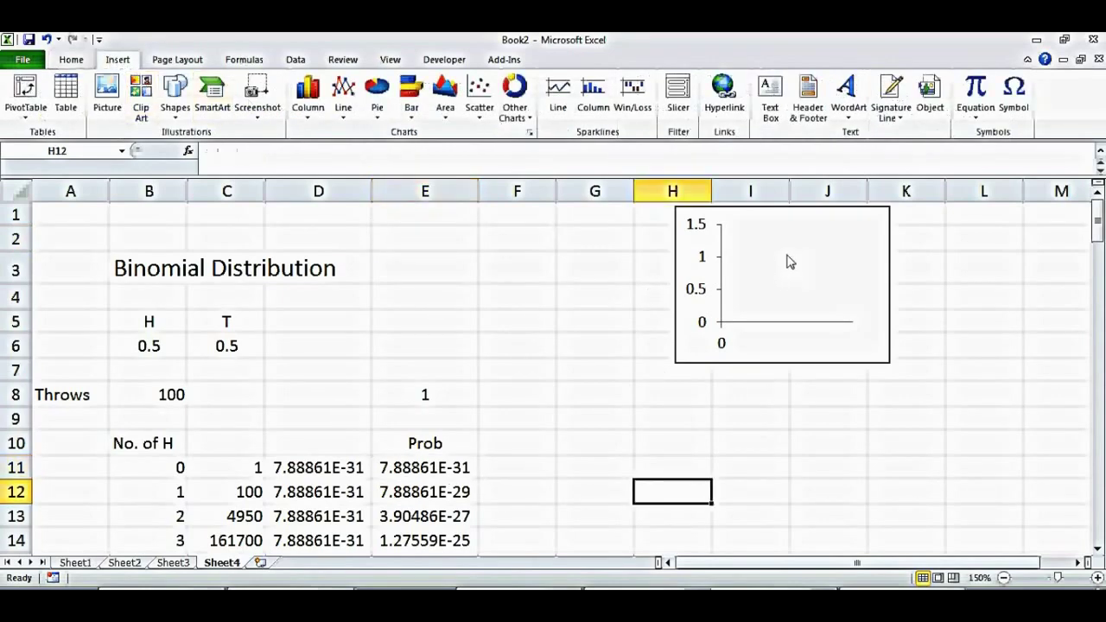
# Edit the existing scatter chart's series so that its X values are the numbers of heads in B11:B111
pyautogui.rightClick(786, 259)
pyautogui.click(832, 322)
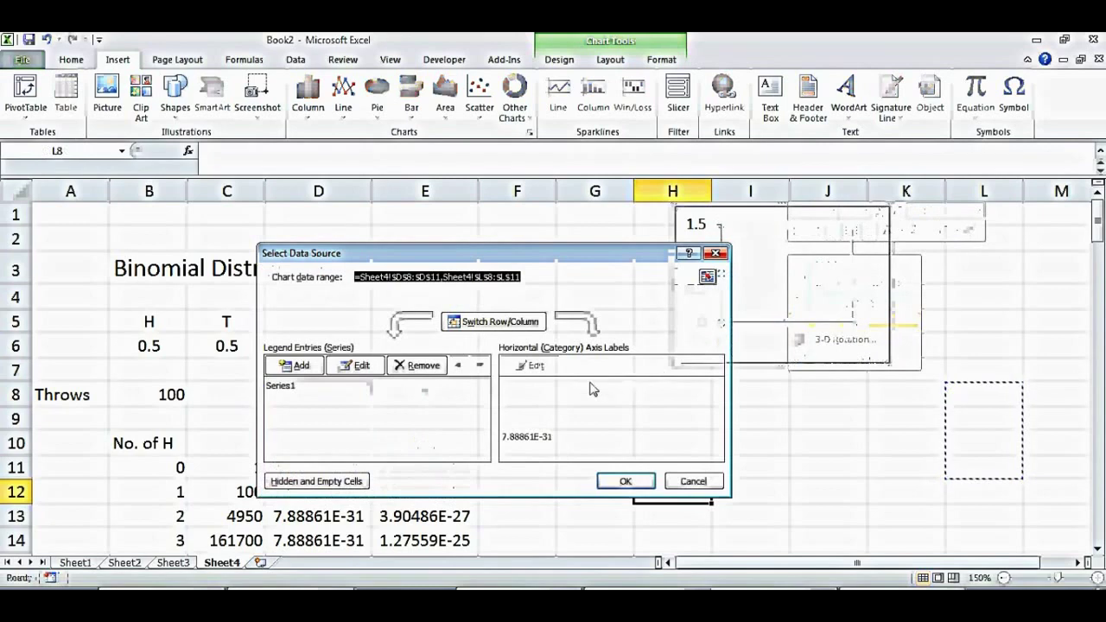
pyautogui.click(362, 366)
pyautogui.click(529, 374)
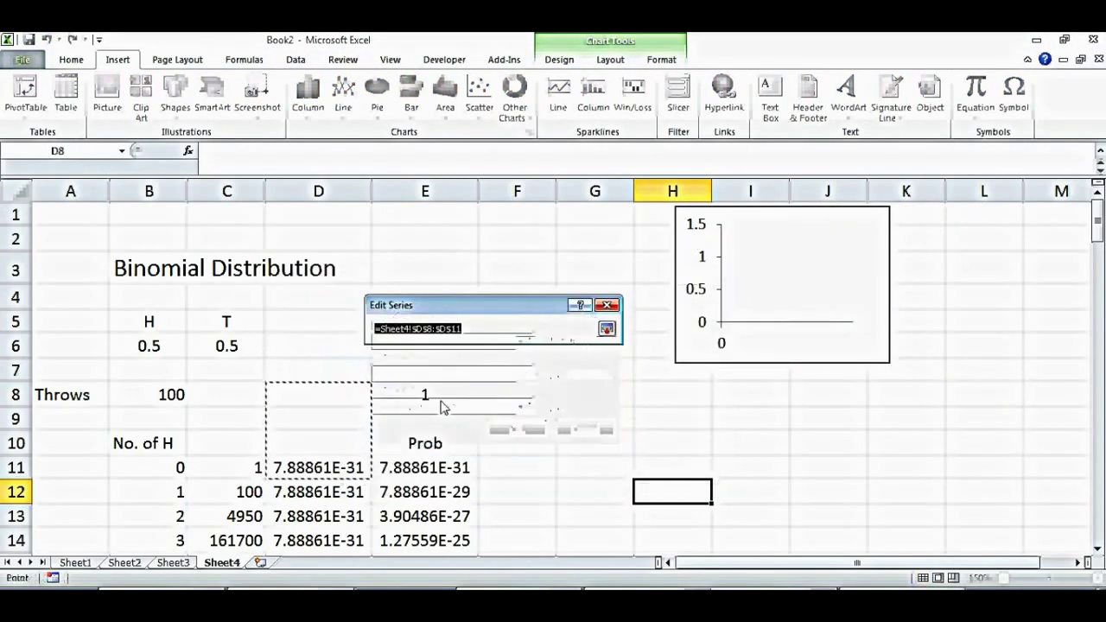
pyautogui.moveTo(170, 467); pyautogui.dragTo(185, 517)
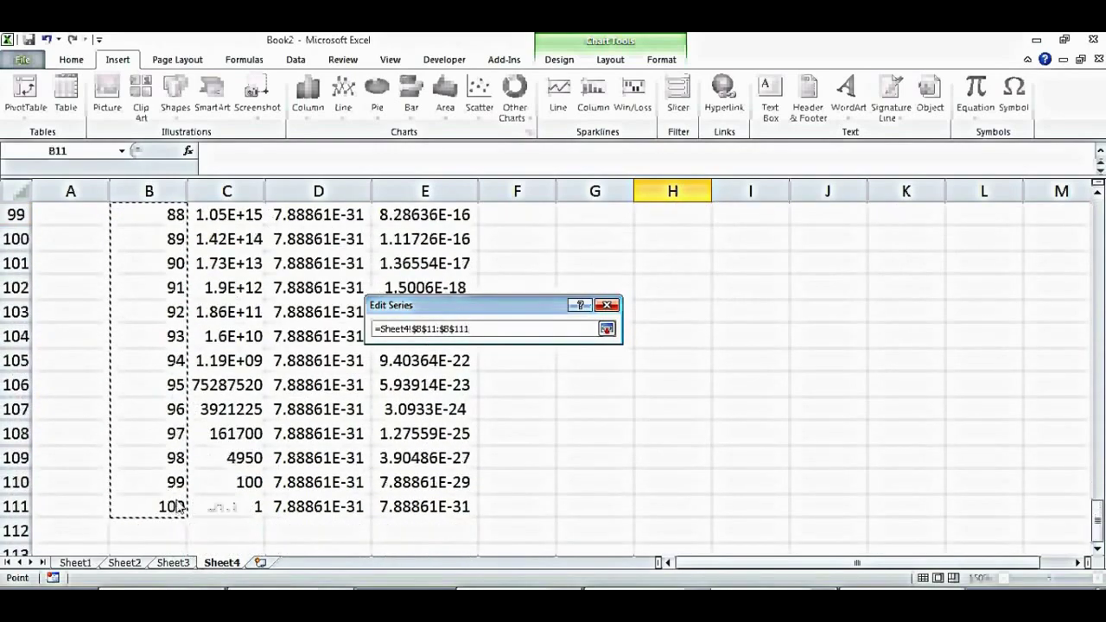
pyautogui.click(607, 329)
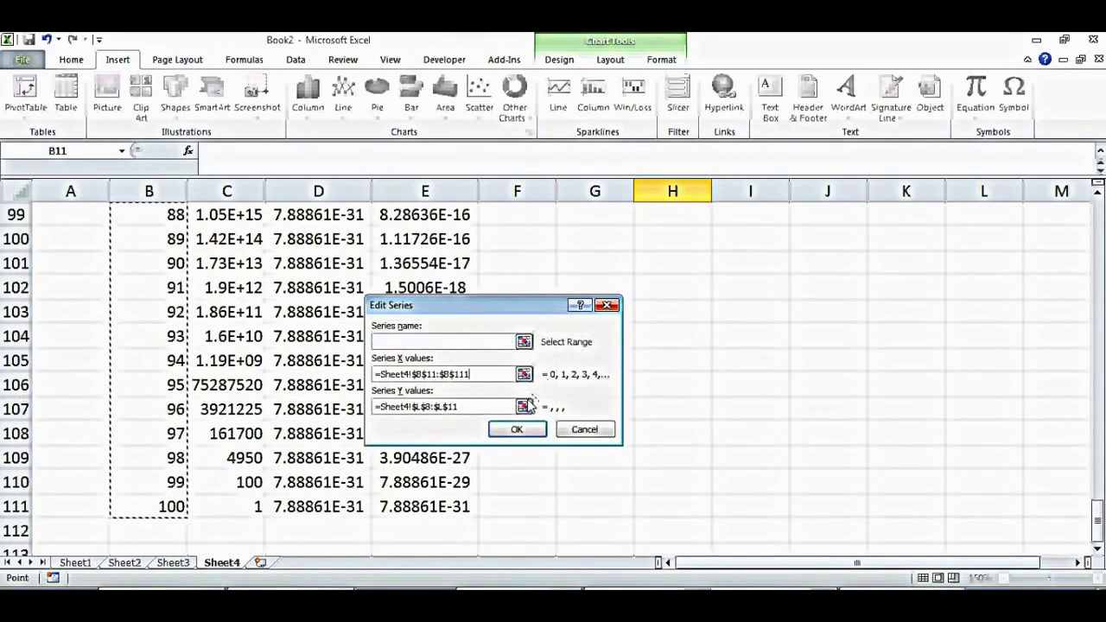
# Set the series Y values to the probabilities in E11:E111 and apply the new chart data source
pyautogui.click(521, 427)
pyautogui.moveTo(431, 288); pyautogui.dragTo(469, 512)
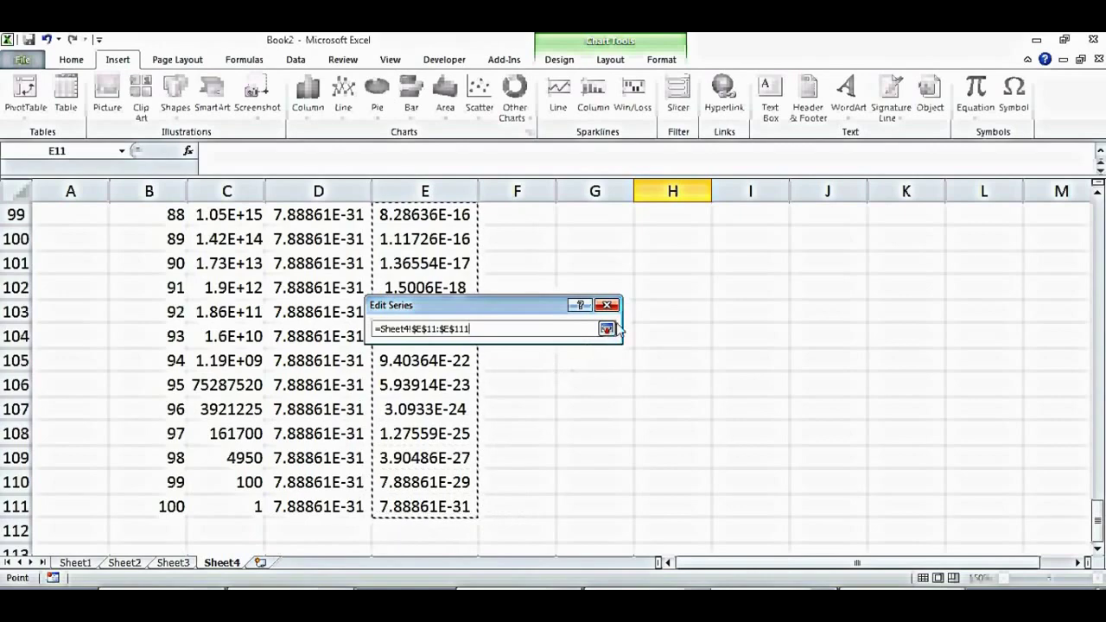
pyautogui.click(607, 329)
pyautogui.click(517, 429)
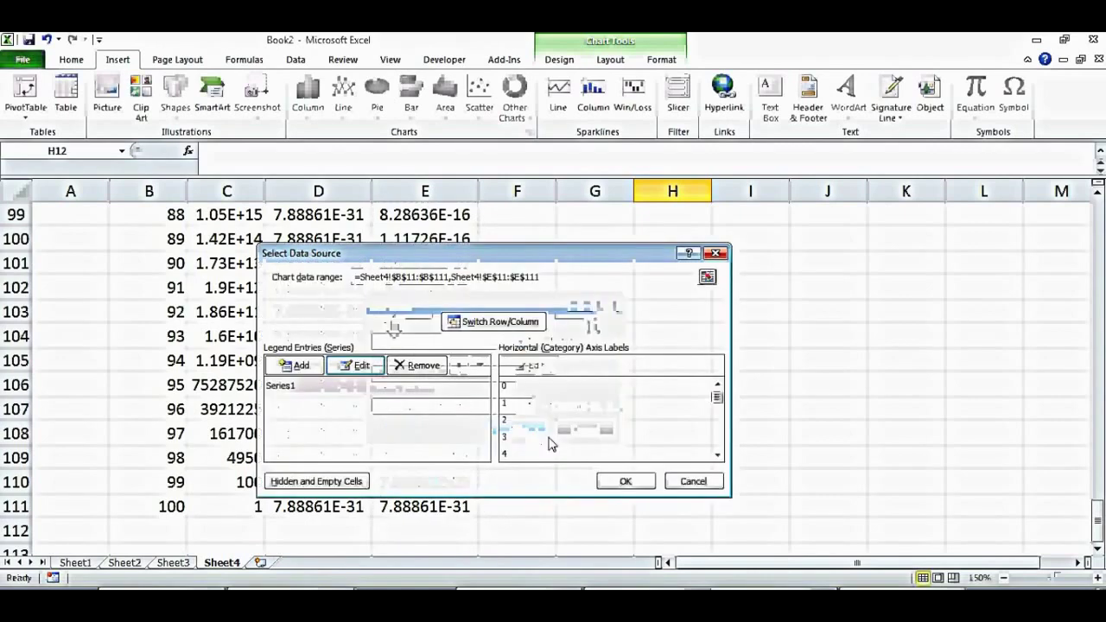
pyautogui.click(607, 486)
# Move the chart next to the probability table and resize it to a wide shape spanning about columns F to L, rows 3 to 9
pyautogui.moveTo(1098, 529); pyautogui.dragTo(1097, 212)
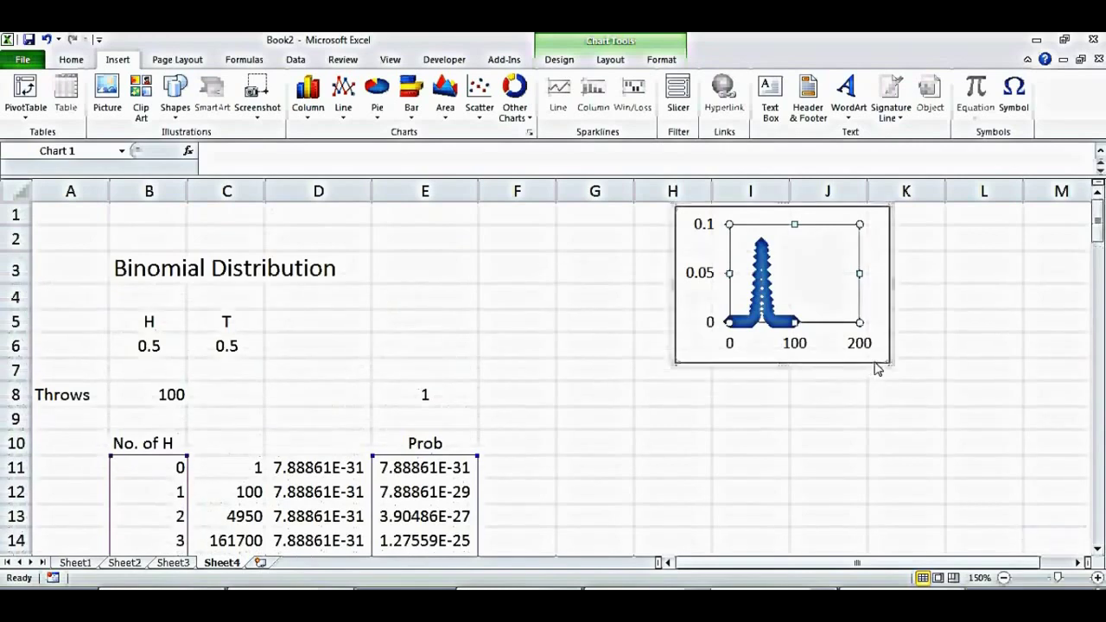
pyautogui.moveTo(873, 367); pyautogui.dragTo(955, 281)
pyautogui.moveTo(1098, 283); pyautogui.dragTo(1096, 284)
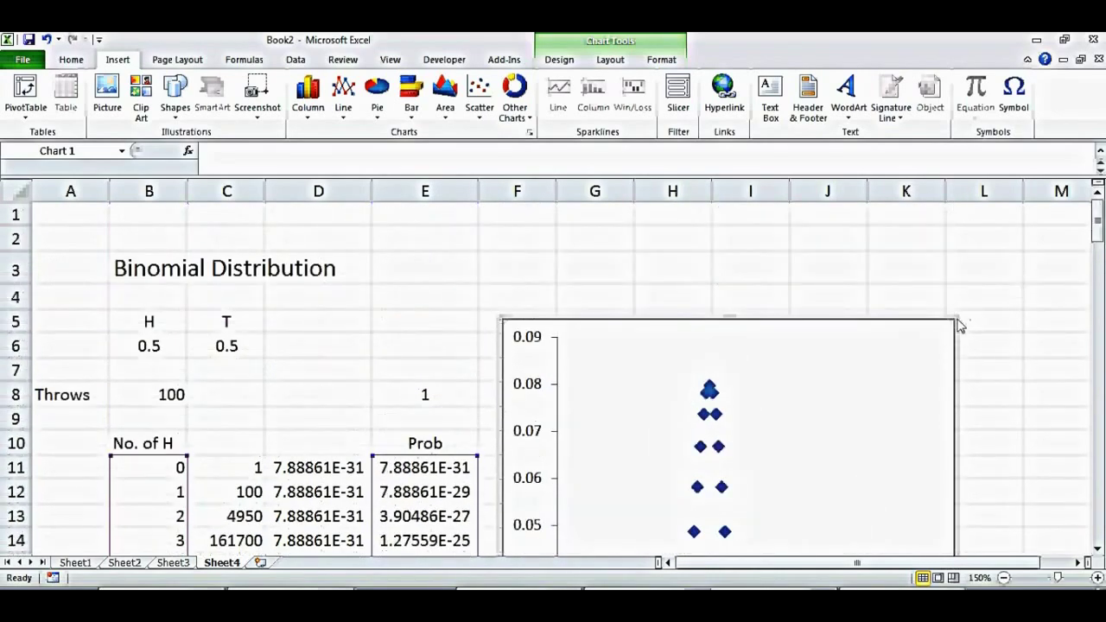
pyautogui.moveTo(956, 320); pyautogui.dragTo(803, 256)
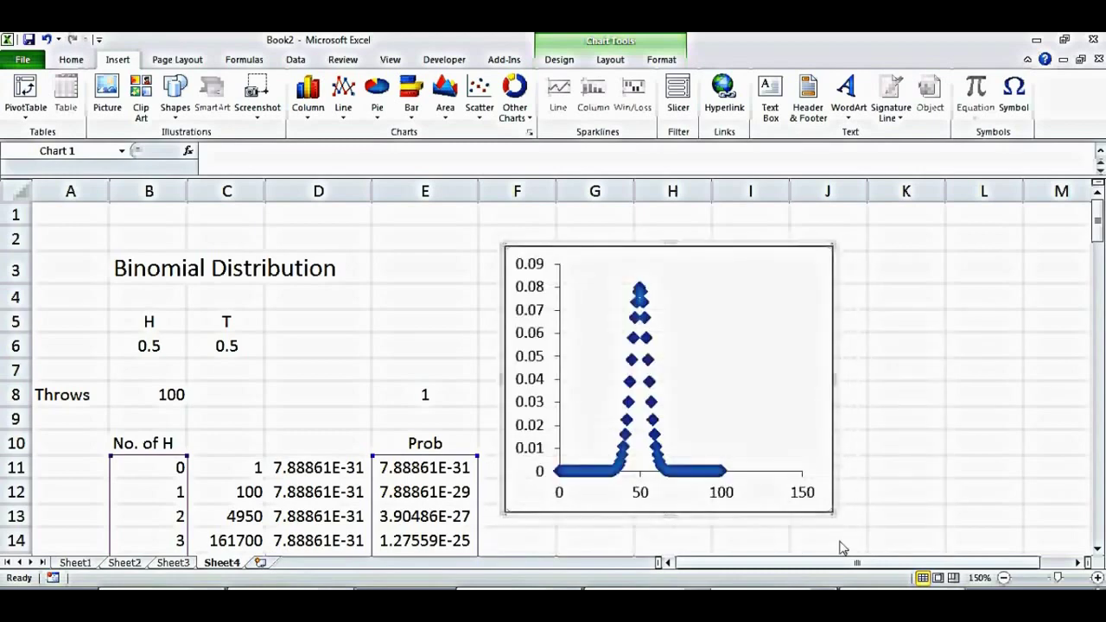
pyautogui.moveTo(835, 519); pyautogui.dragTo(996, 432)
pyautogui.click(868, 507)
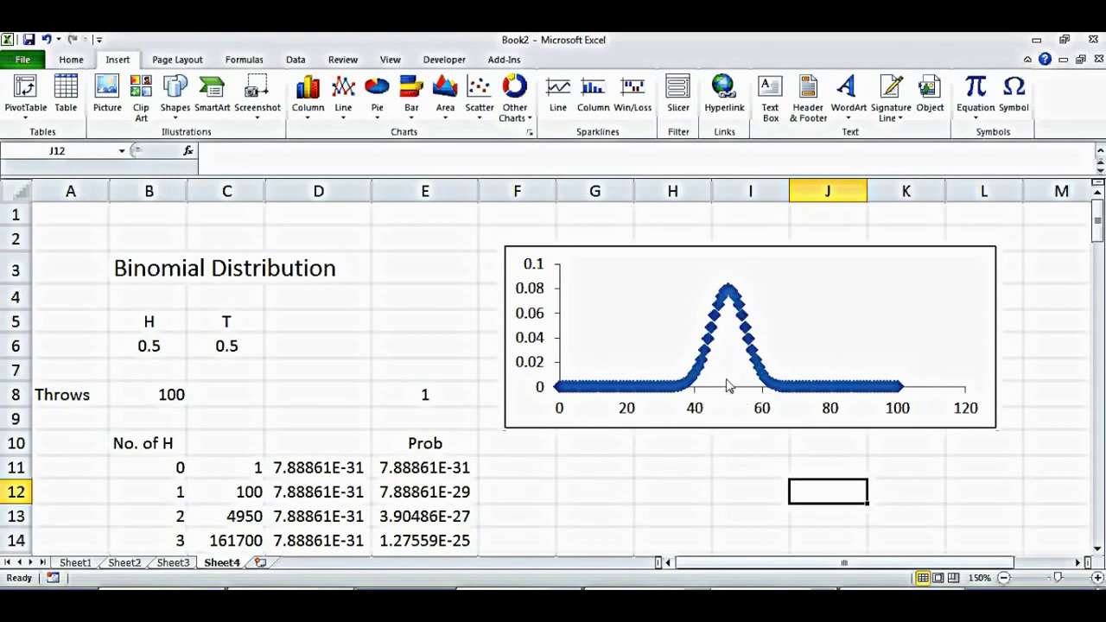
# Set the probability of heads in B6 to 0.2 and check the shift of the binomial distribution curve
pyautogui.moveTo(729, 299)
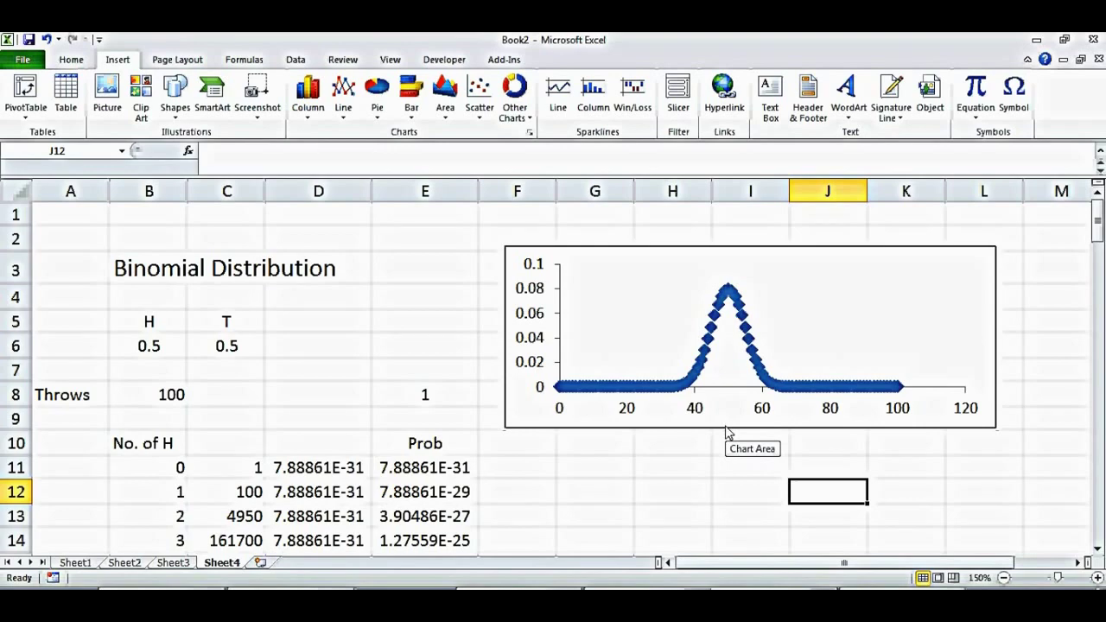
pyautogui.click(160, 354)
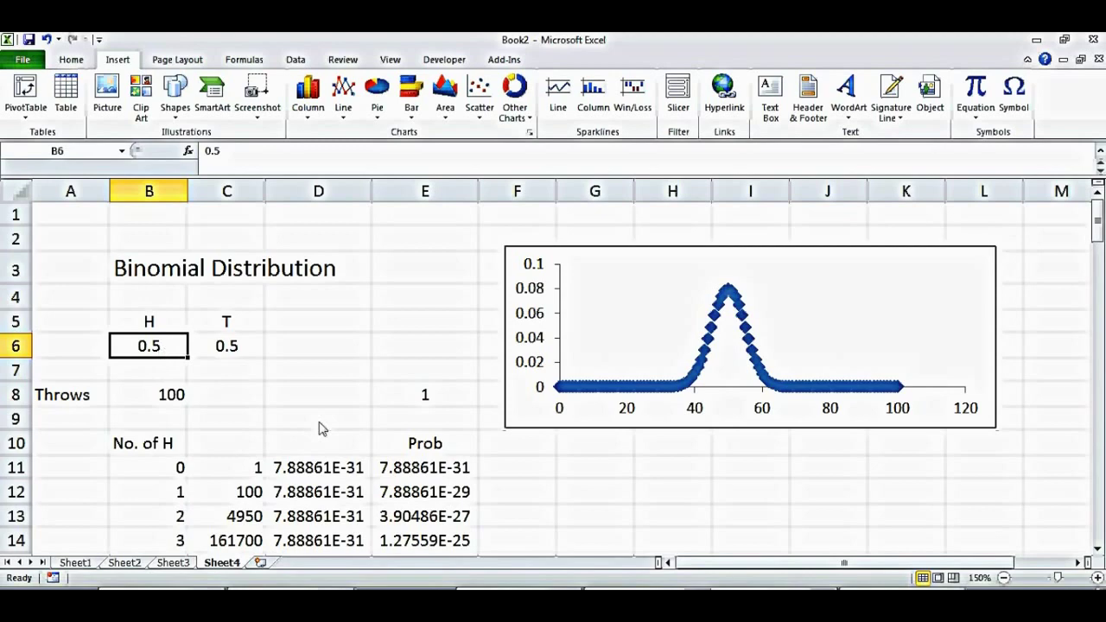
pyautogui.write('.')
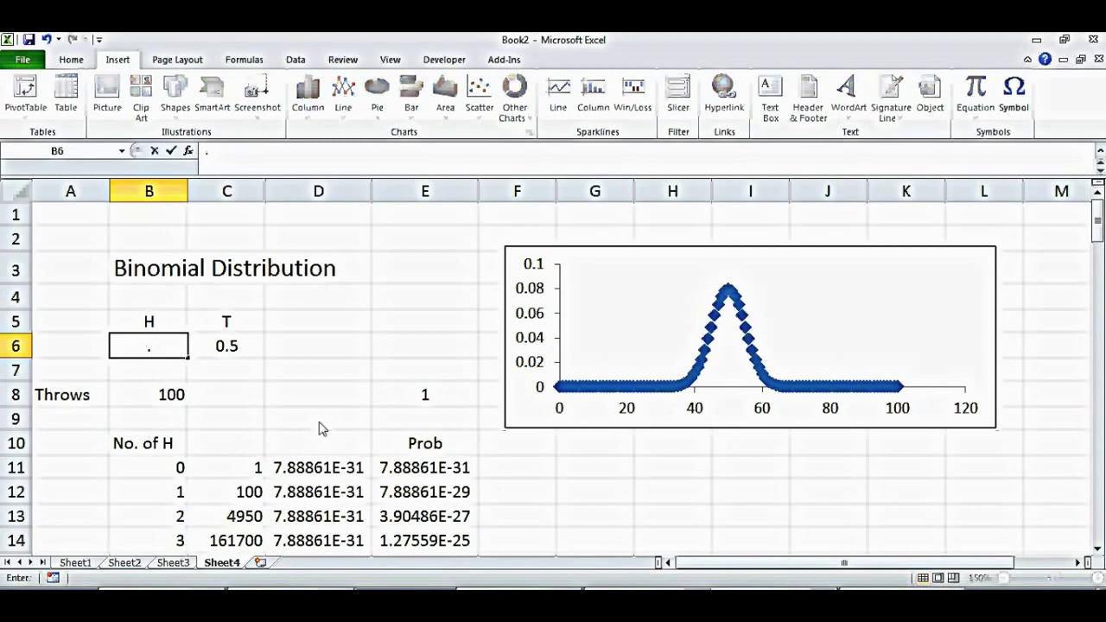
pyautogui.write('2')
pyautogui.press('Return')
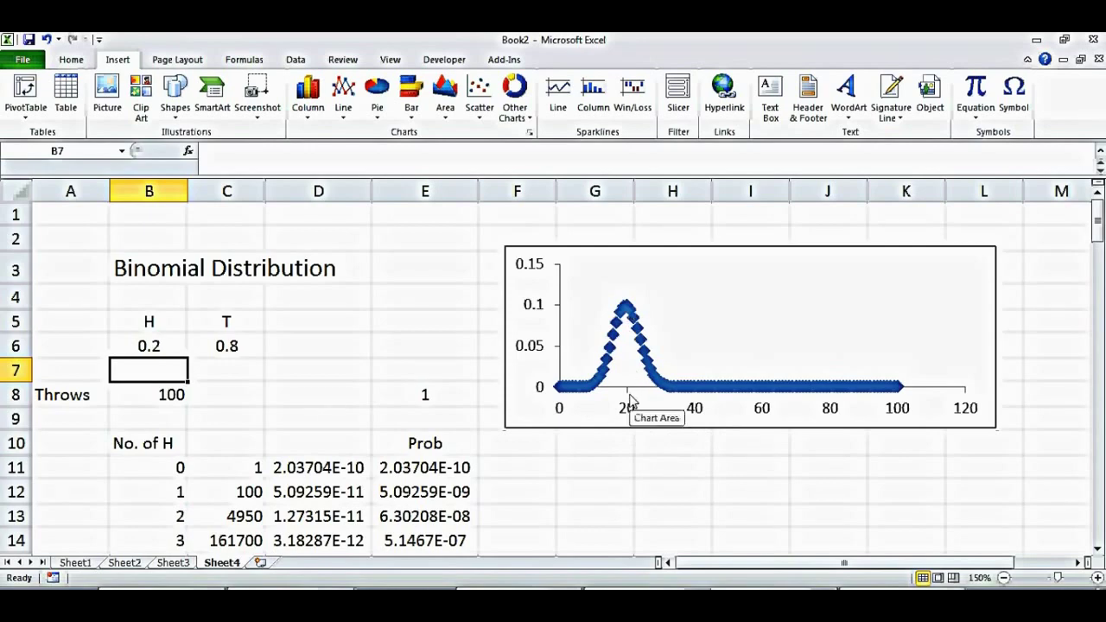
# Set the probability of heads in B6 to 0.9
pyautogui.click(154, 350)
pyautogui.write('.')
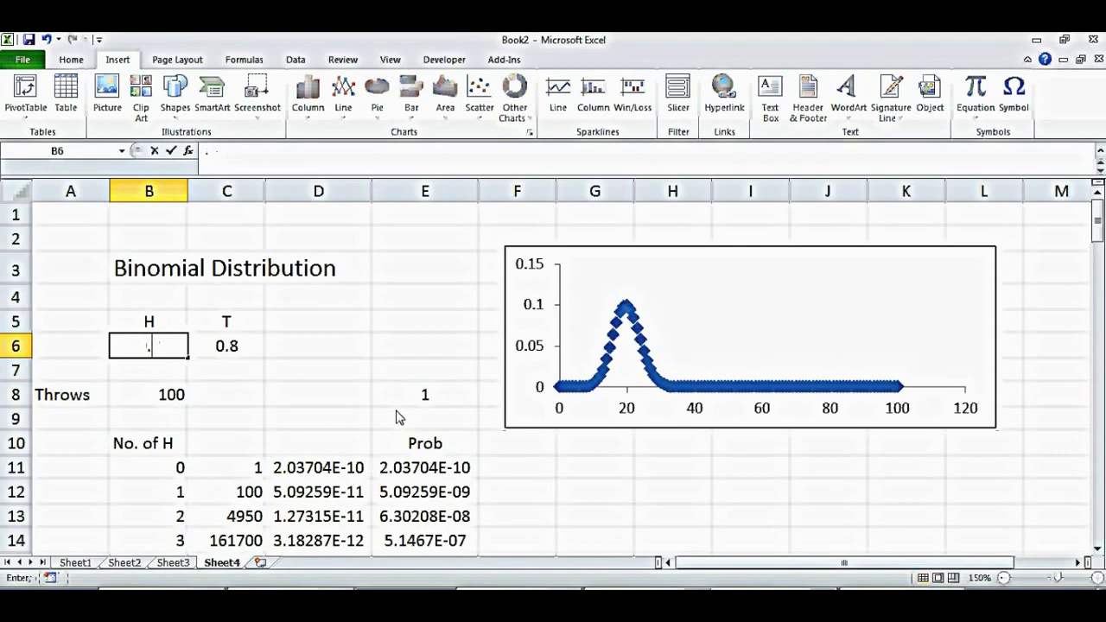
pyautogui.write('9')
pyautogui.press('Return')
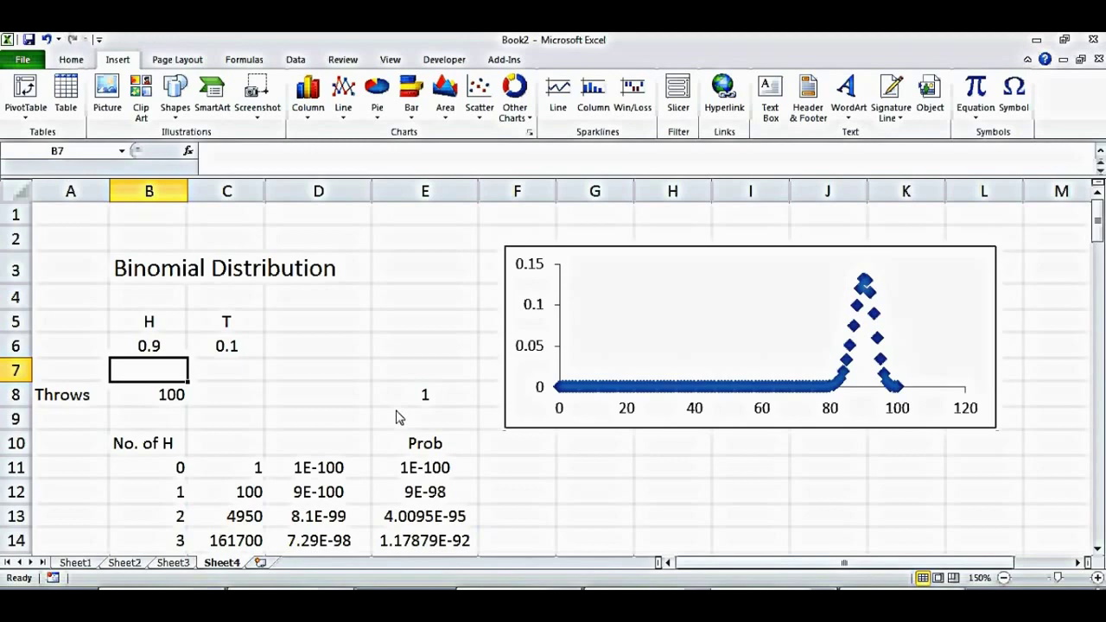
# Restore the probability of heads in B6 to 0.5 for a fair coin
pyautogui.click(175, 351)
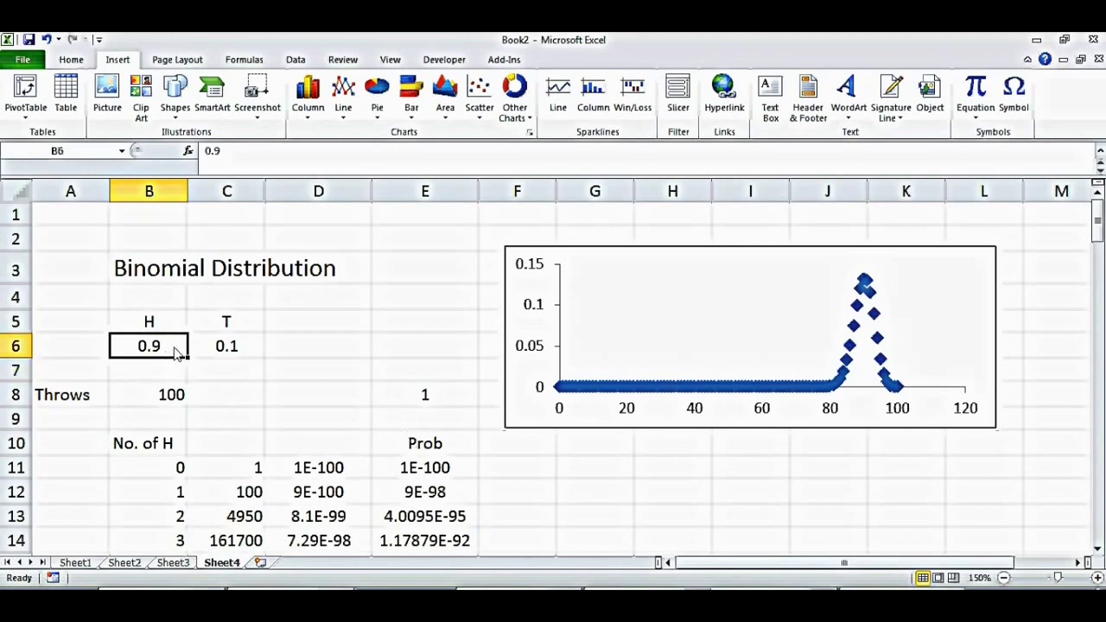
pyautogui.write('.5')
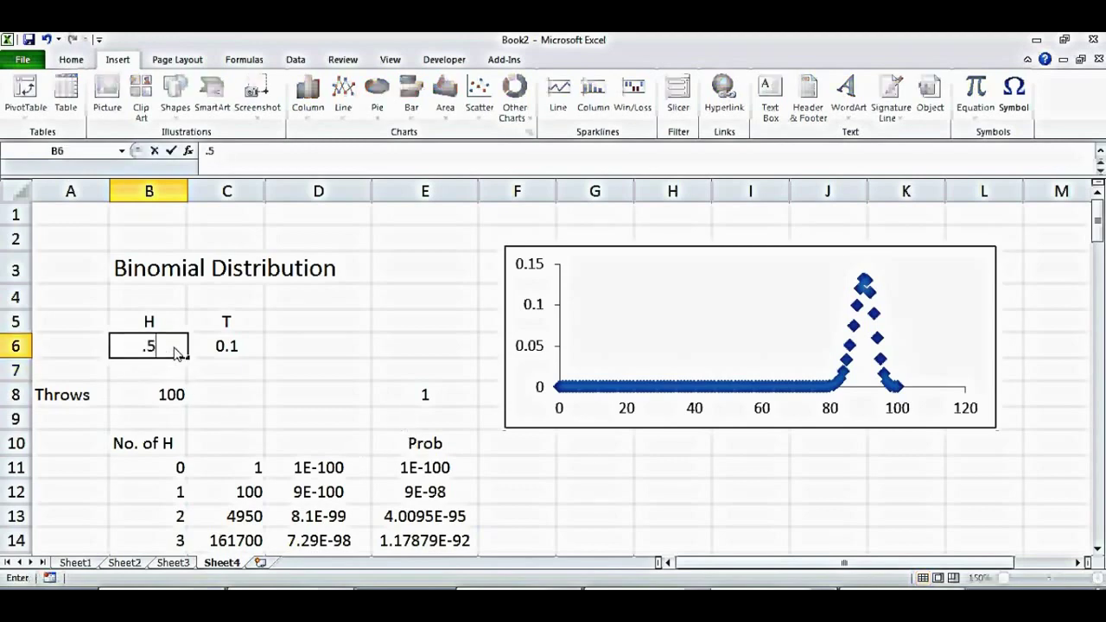
pyautogui.press('Return')
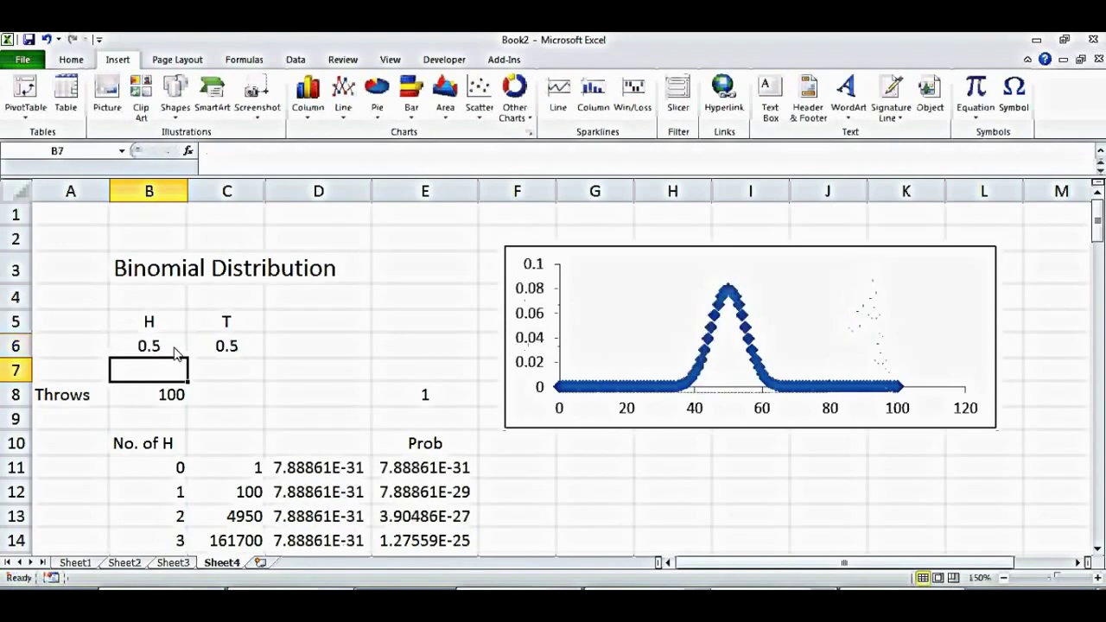
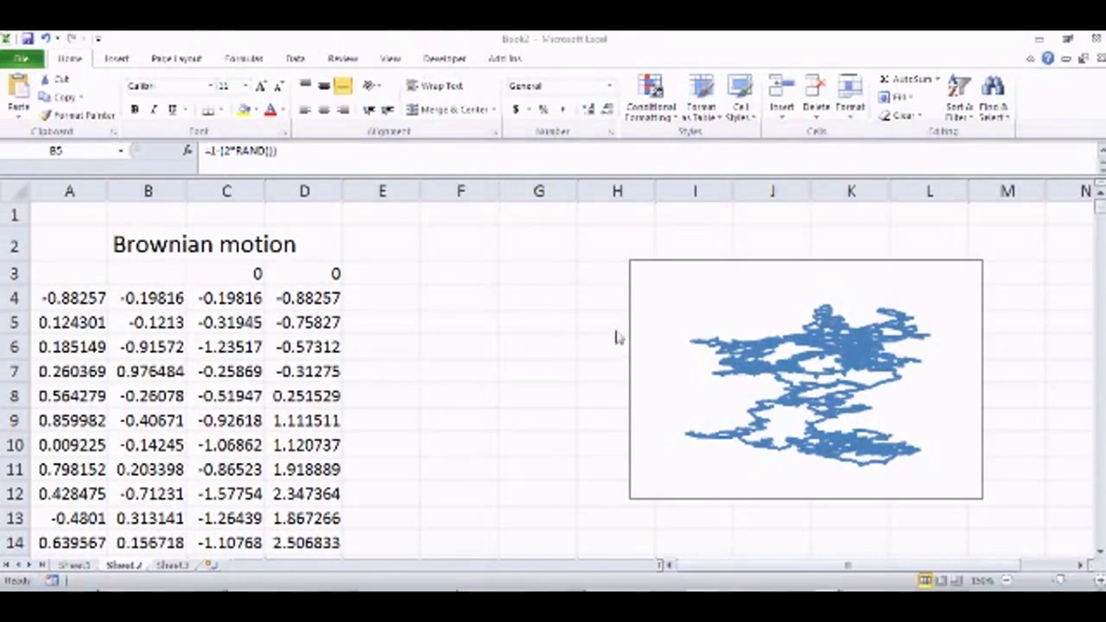
# Move the Brownian motion chart to about columns I to M, from row 4 down, and label cell F2 "Drift"
pyautogui.click(711, 268)
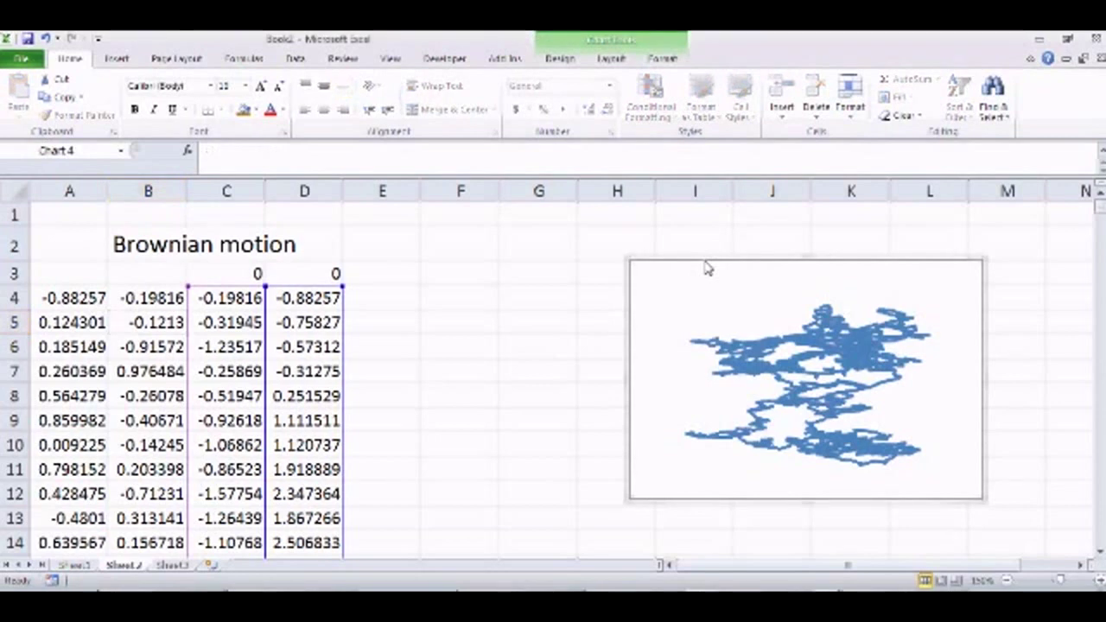
pyautogui.moveTo(707, 269); pyautogui.dragTo(765, 290)
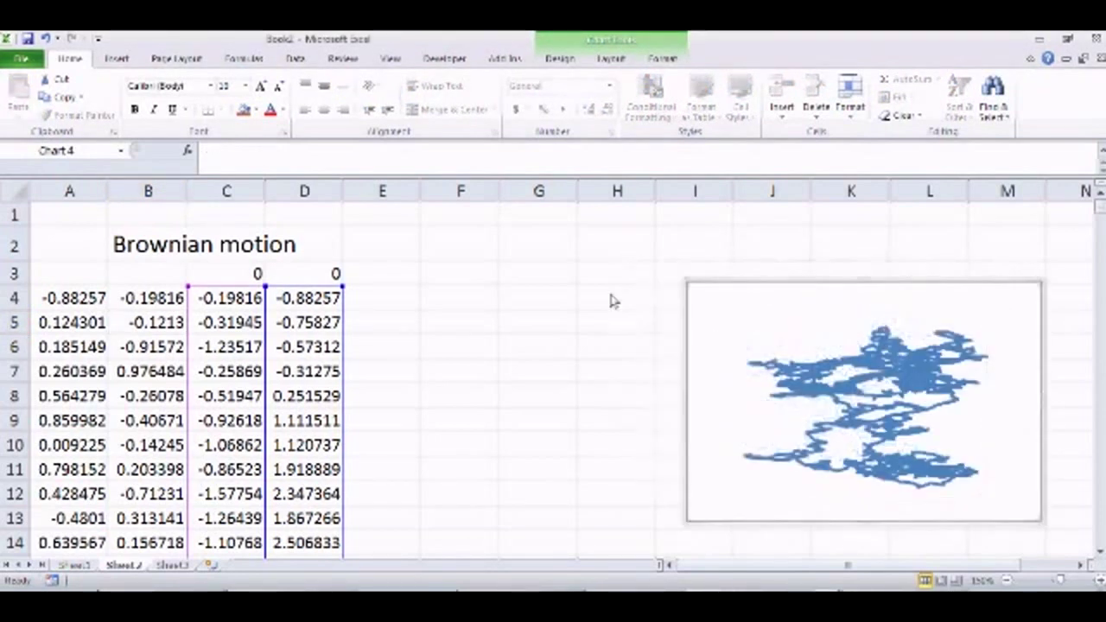
pyautogui.click(450, 246)
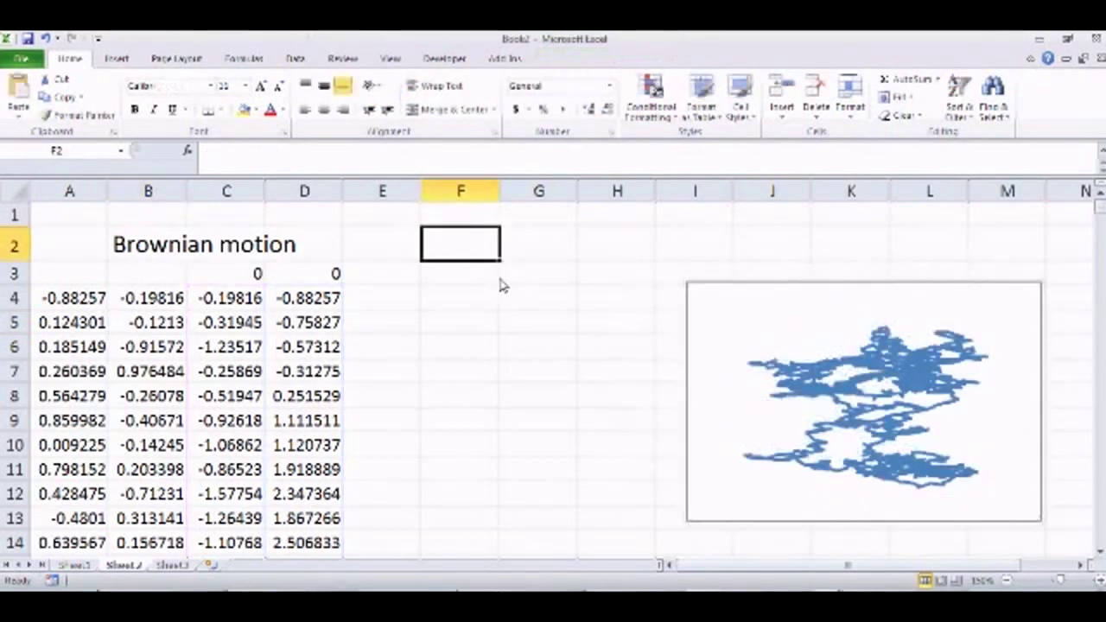
pyautogui.write('Dri')
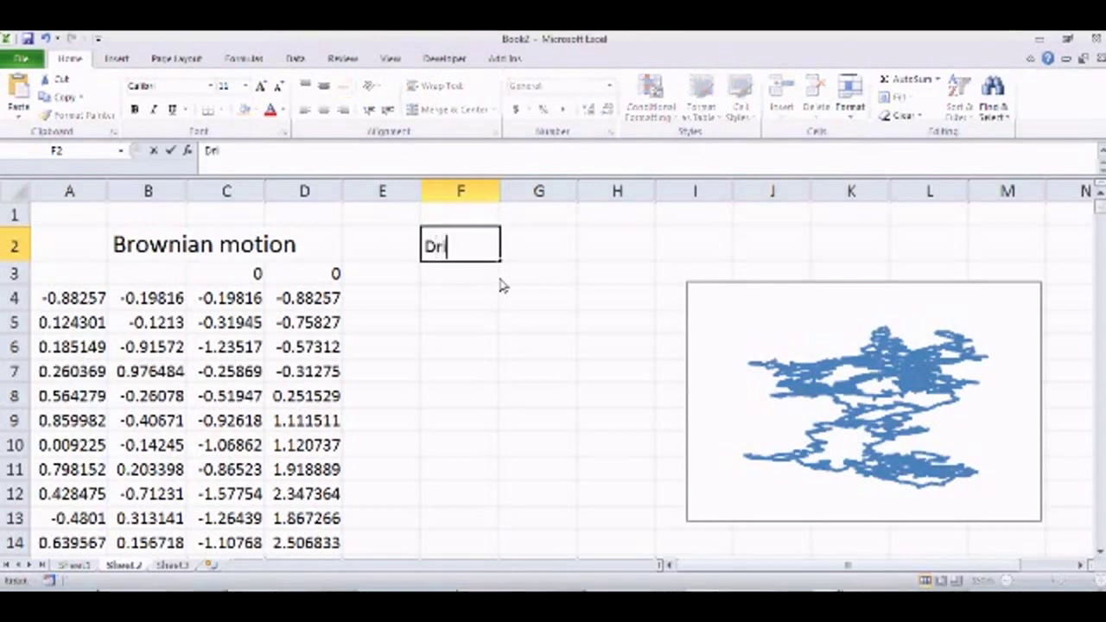
pyautogui.write('ft')
pyautogui.press('Return')
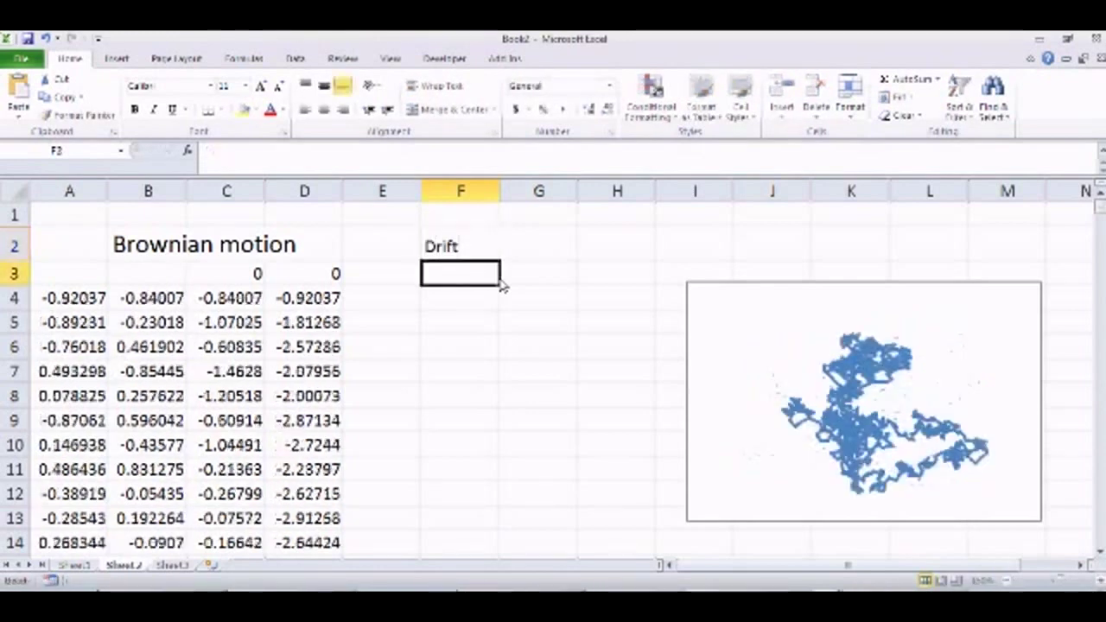
# Enter a drift value of 1 in both G2 and H2
pyautogui.press('Up')
pyautogui.press('Up')
pyautogui.press('Right')
pyautogui.press('Down')
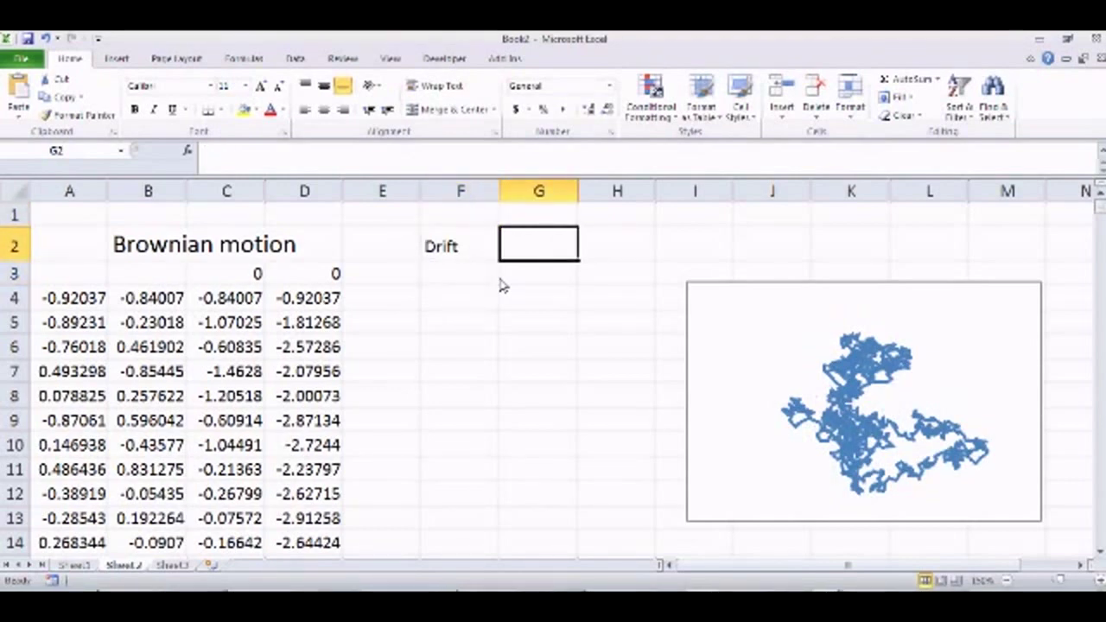
pyautogui.write('1')
pyautogui.press('Return')
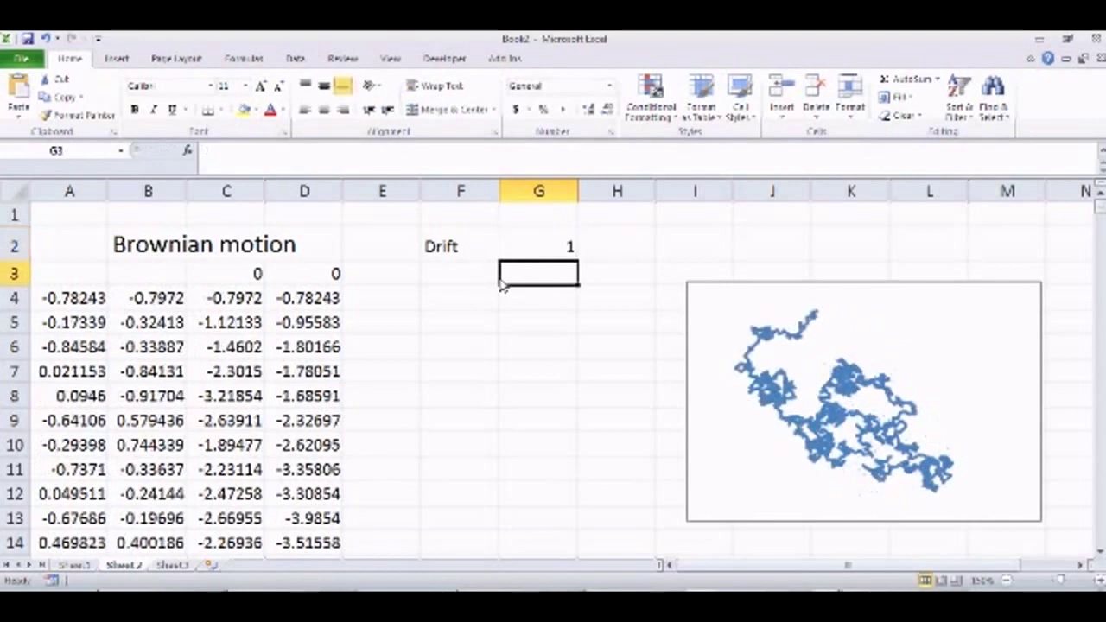
pyautogui.click(629, 254)
pyautogui.write('1')
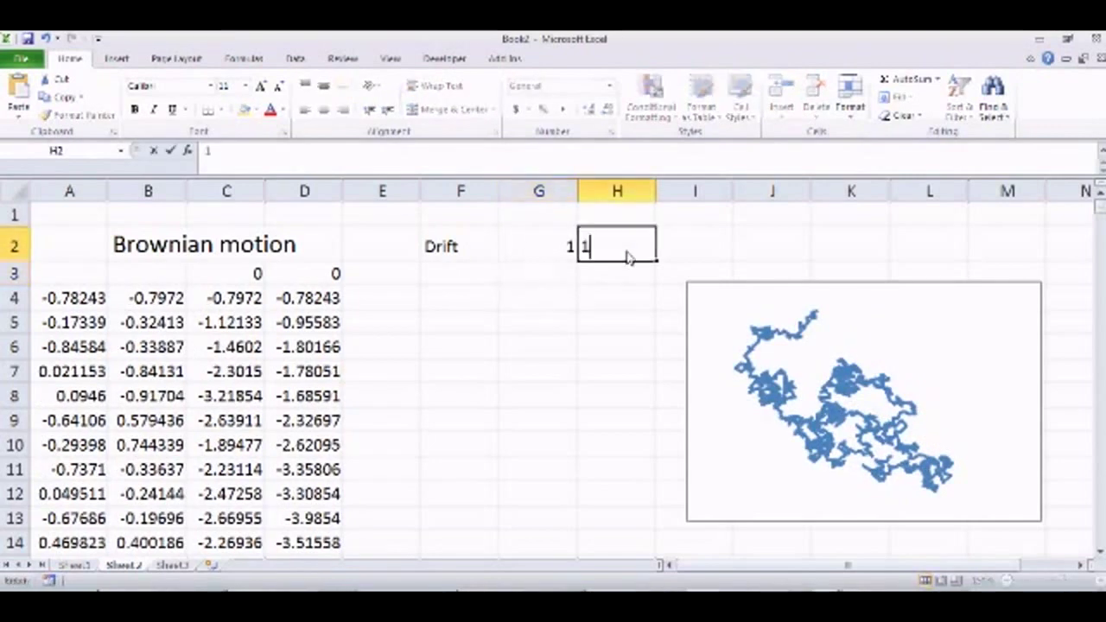
pyautogui.press('Return')
# Add the headings X in G1 and Y in H1 above the two drift values
pyautogui.click(540, 220)
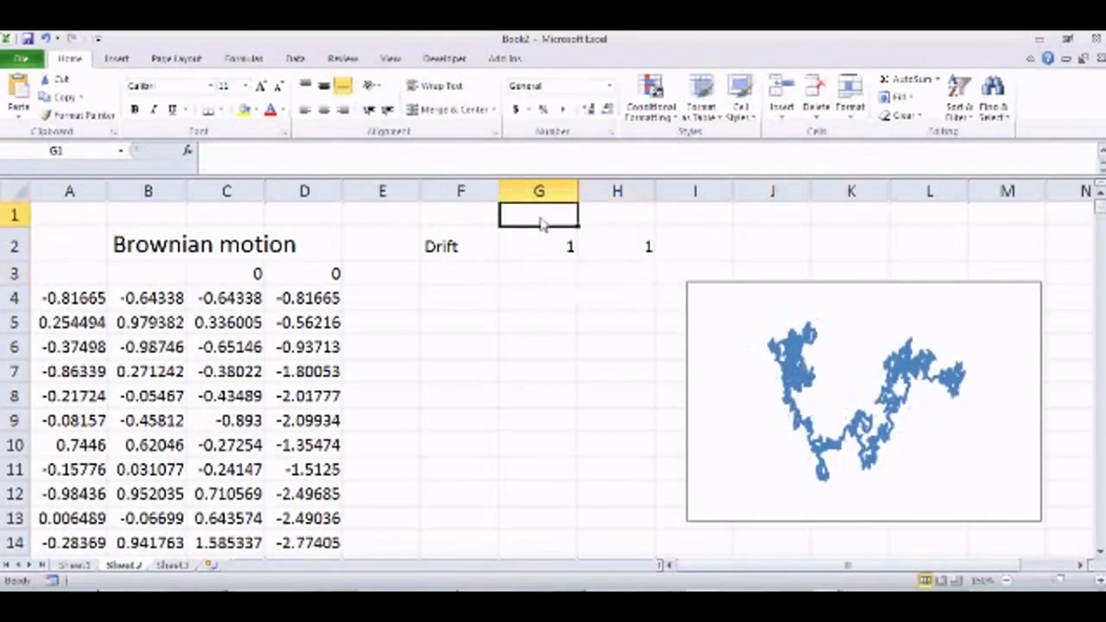
pyautogui.write('X')
pyautogui.press('Return')
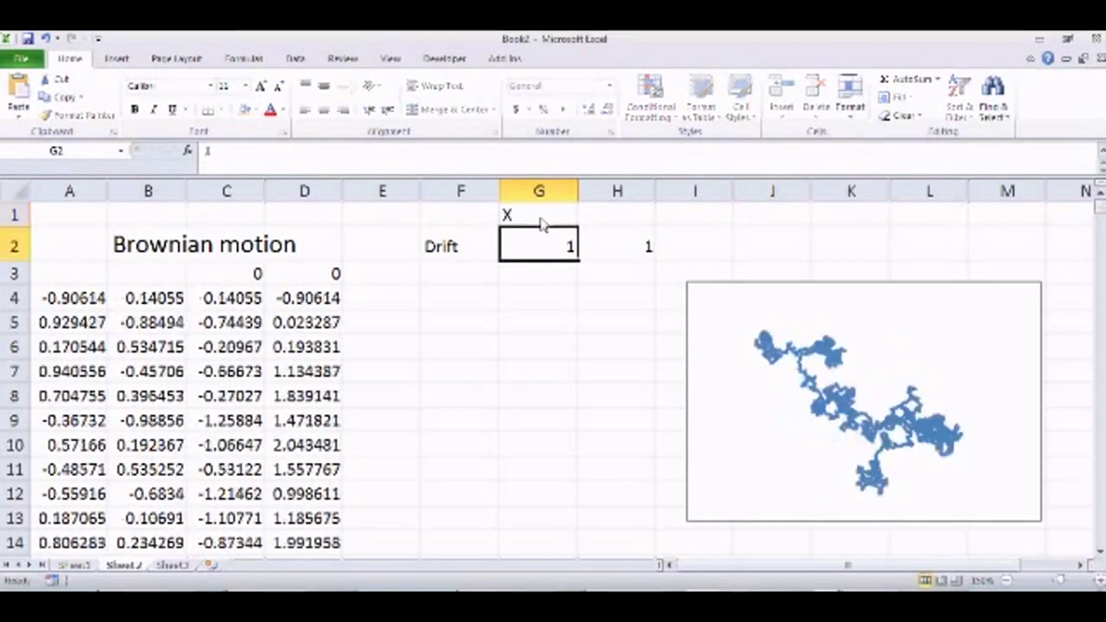
pyautogui.click(632, 220)
pyautogui.write('Y')
pyautogui.press('Return')
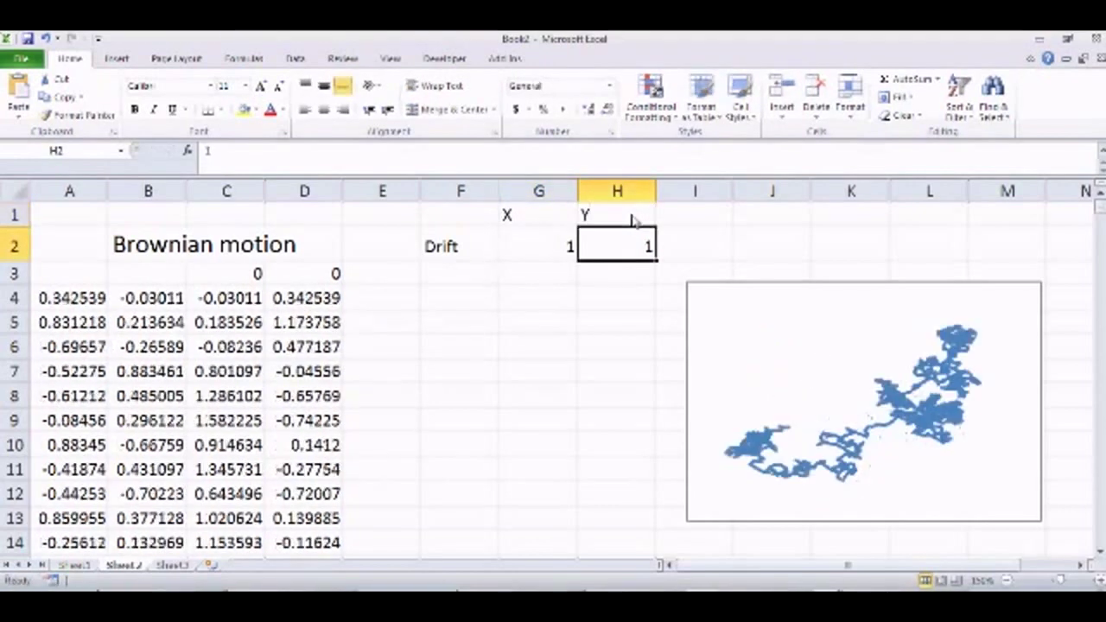
# Move the Drift label up to F1 and centre the headings and values in G1:H2
pyautogui.click(465, 264)
pyautogui.moveTo(467, 261); pyautogui.dragTo(607, 247)
pyautogui.click(474, 300)
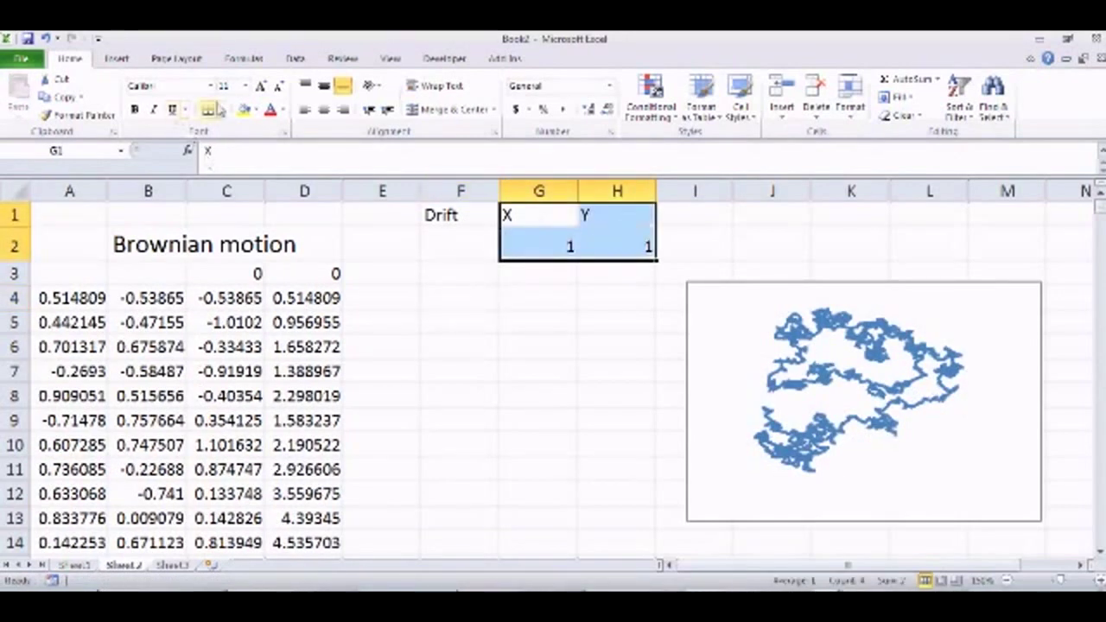
pyautogui.click(323, 110)
pyautogui.click(460, 300)
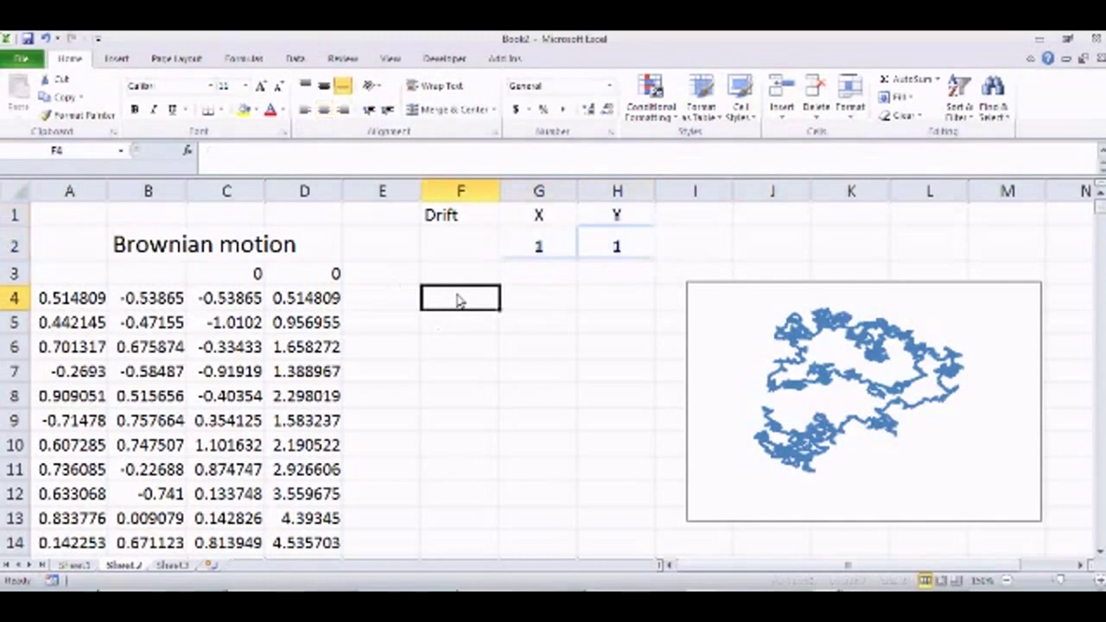
# Check the formula in C4, and move the Brownian motion title up to B1
pyautogui.click(239, 298)
pyautogui.press('F2')
pyautogui.press('Return')
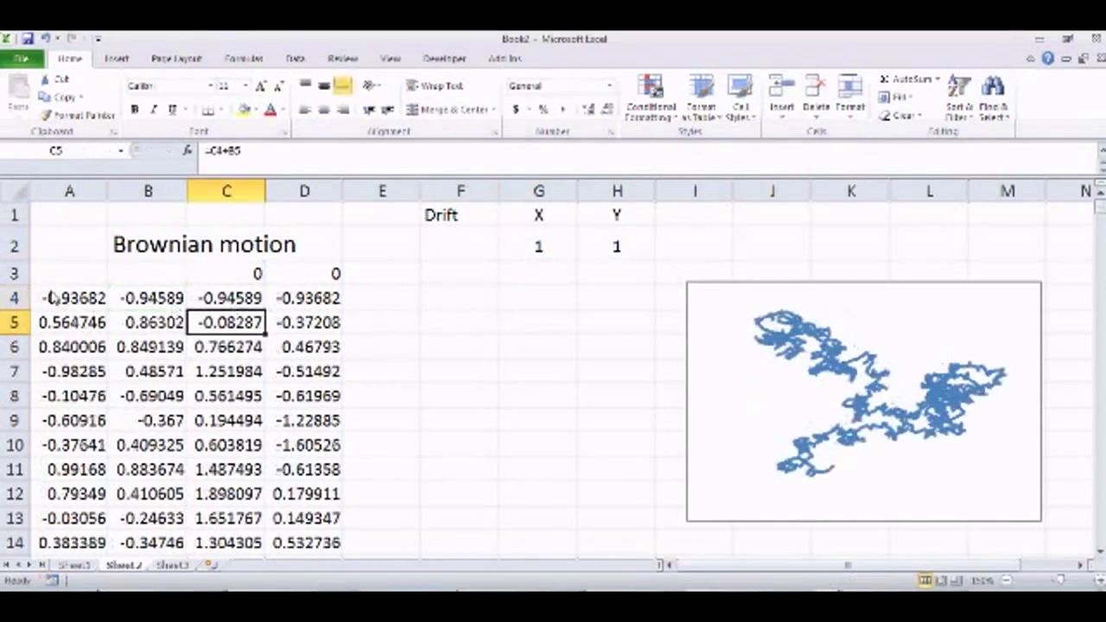
pyautogui.click(145, 249)
pyautogui.moveTo(150, 246); pyautogui.dragTo(160, 221)
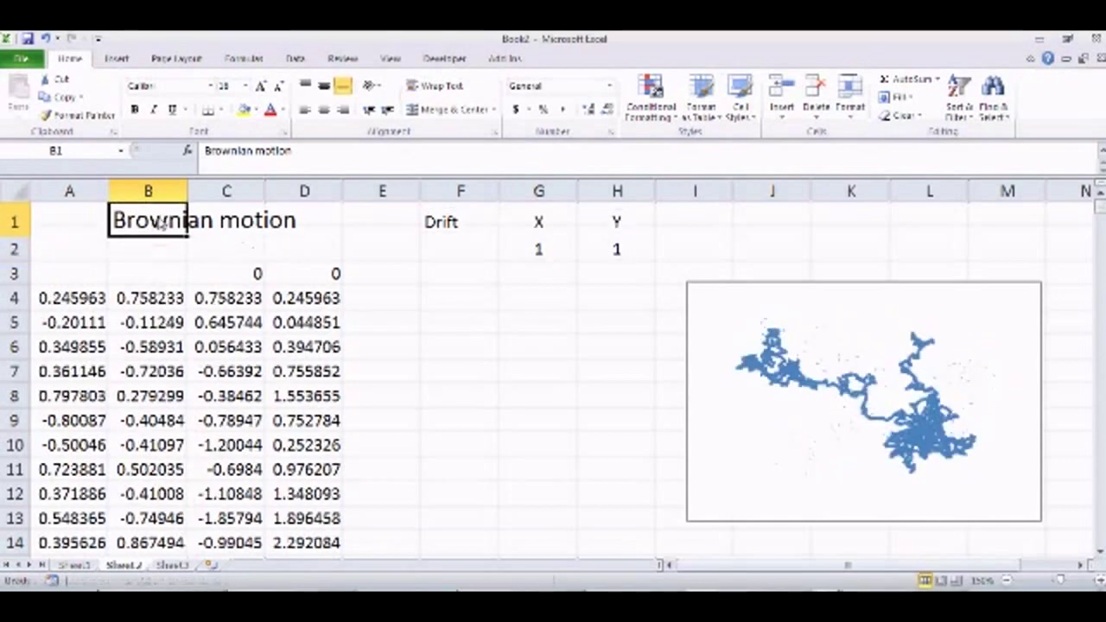
# Label the random number columns with "Random Step" in A2, "dX" in A3 and "dY" in B3
pyautogui.click(69, 259)
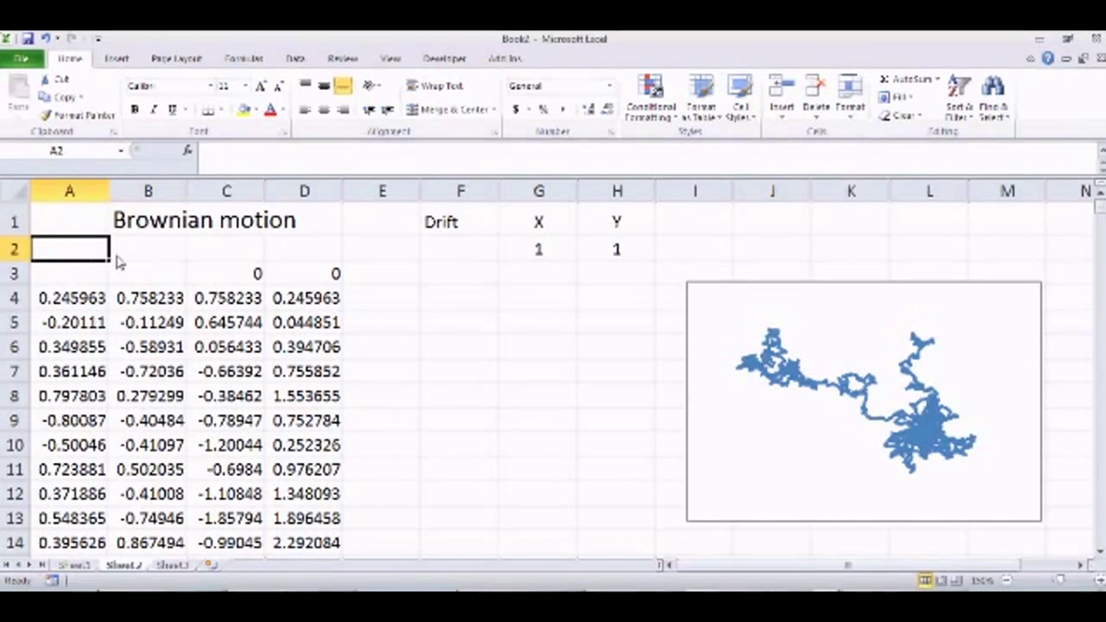
pyautogui.write('Random Step')
pyautogui.press('Return')
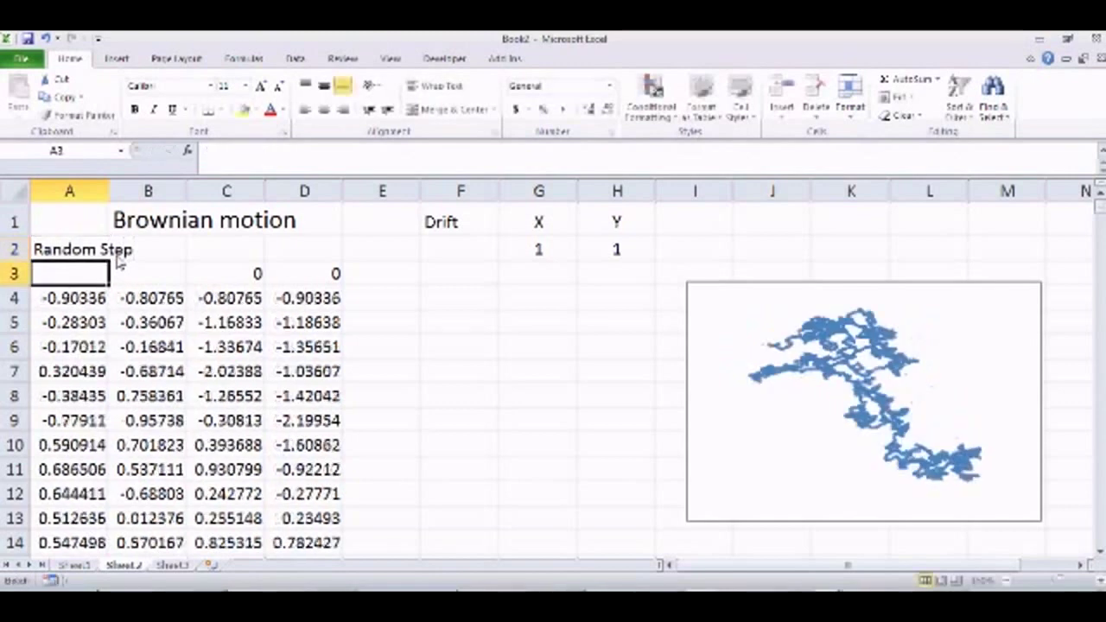
pyautogui.write('dX')
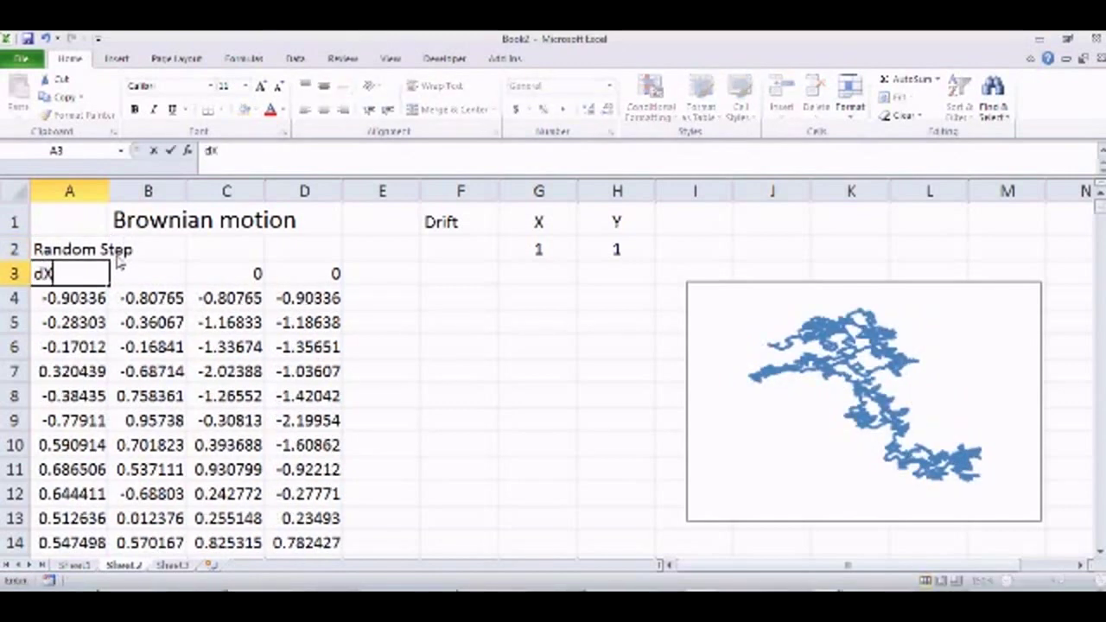
pyautogui.press('Return')
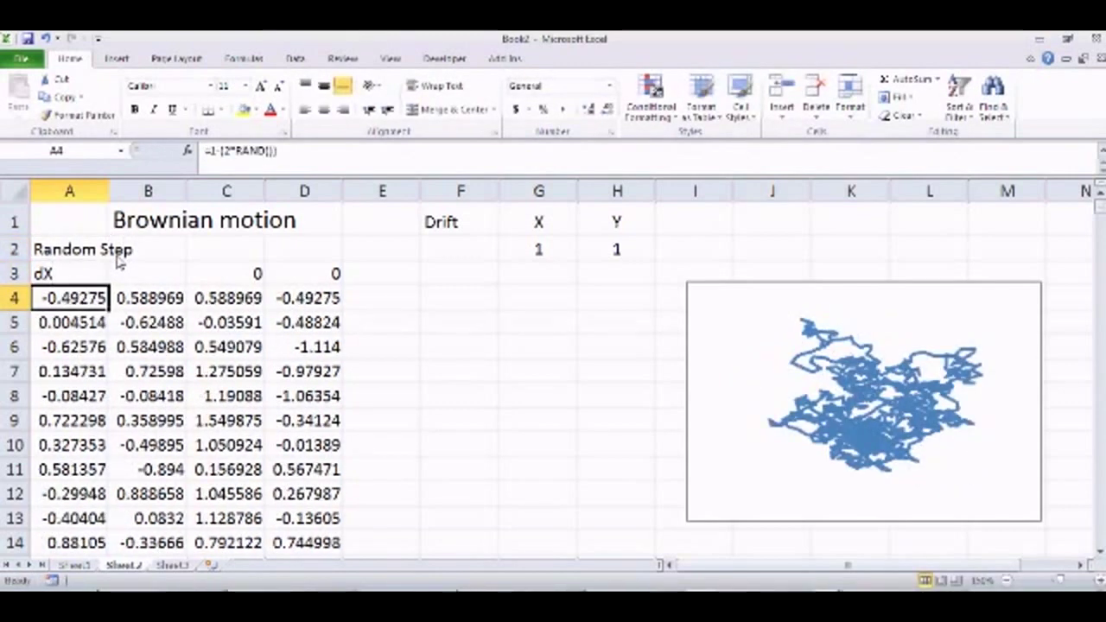
pyautogui.click(165, 282)
pyautogui.write('dY')
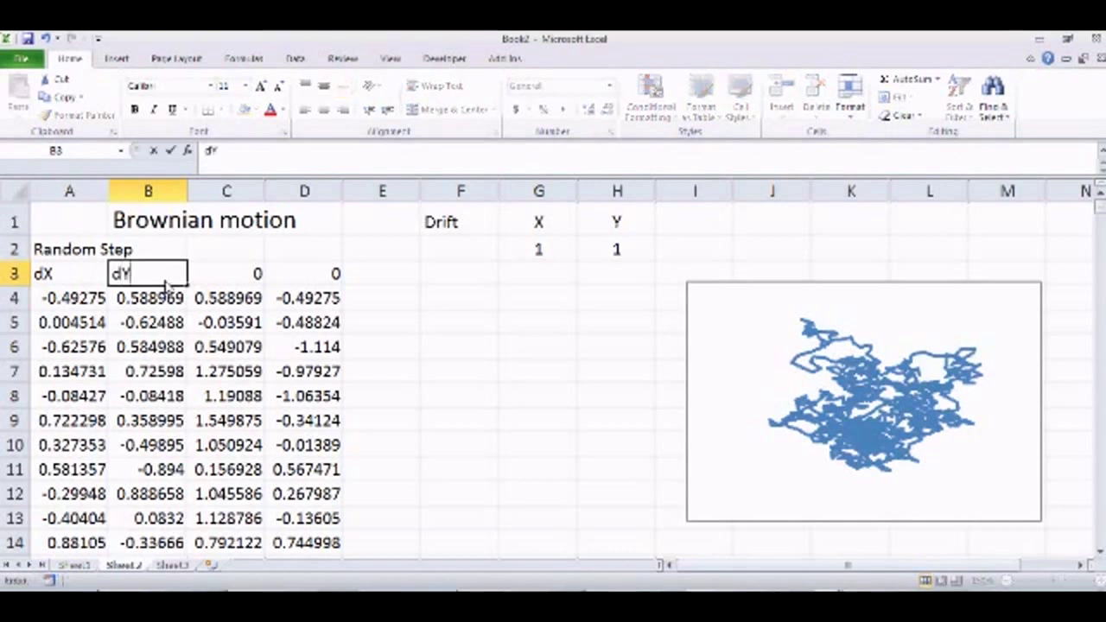
pyautogui.press('Return')
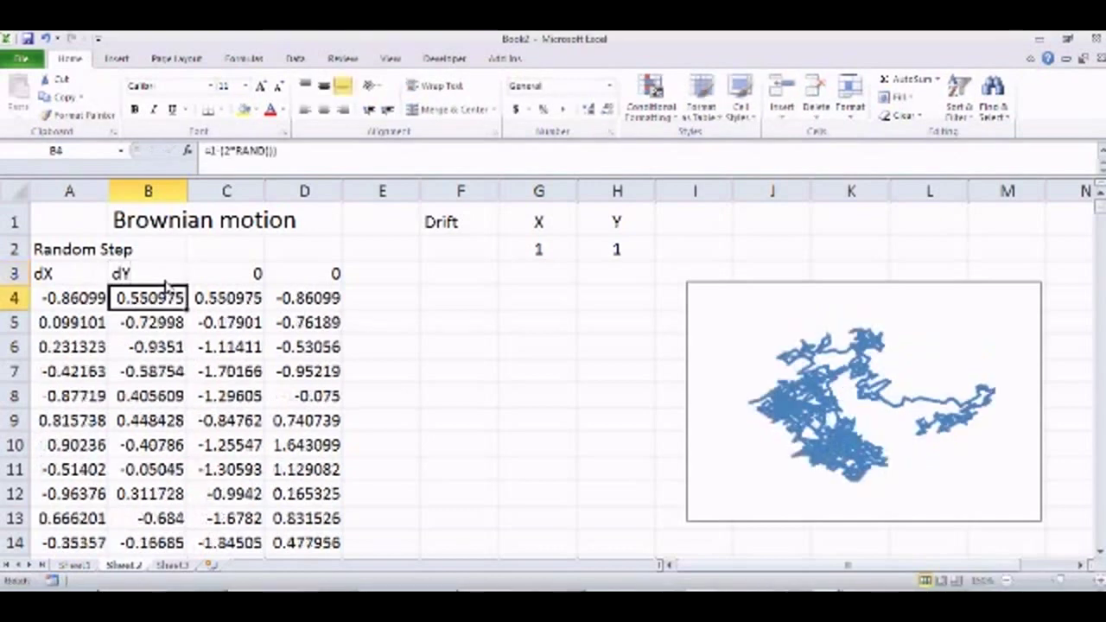
# Change the position formula in C4 to =C3+A4 so that it adds the dX step
pyautogui.doubleClick(245, 300)
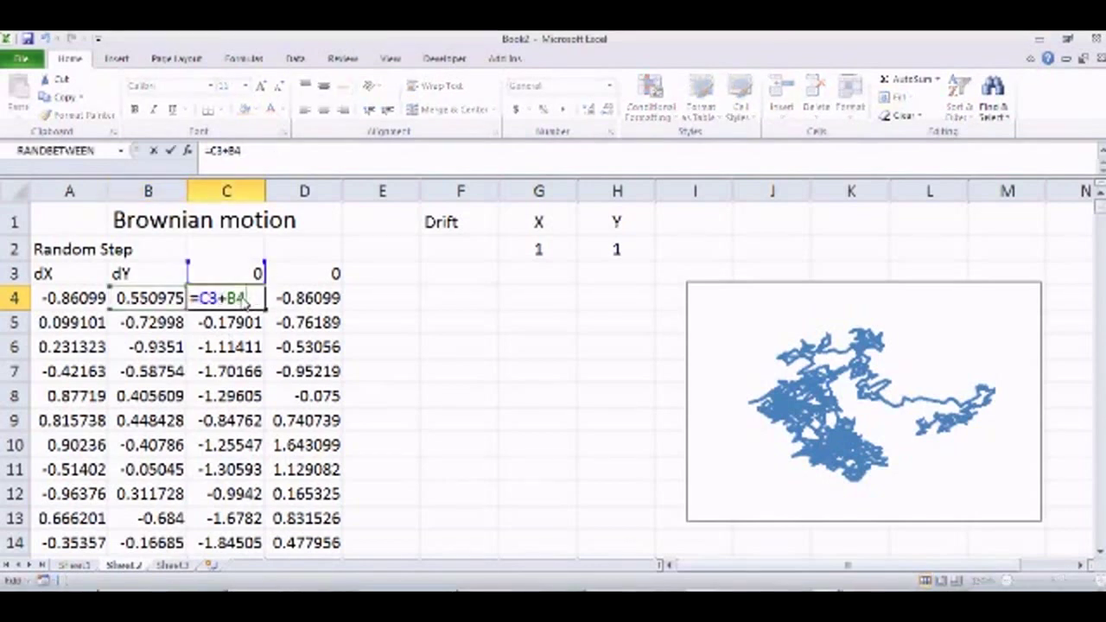
pyautogui.doubleClick(234, 299)
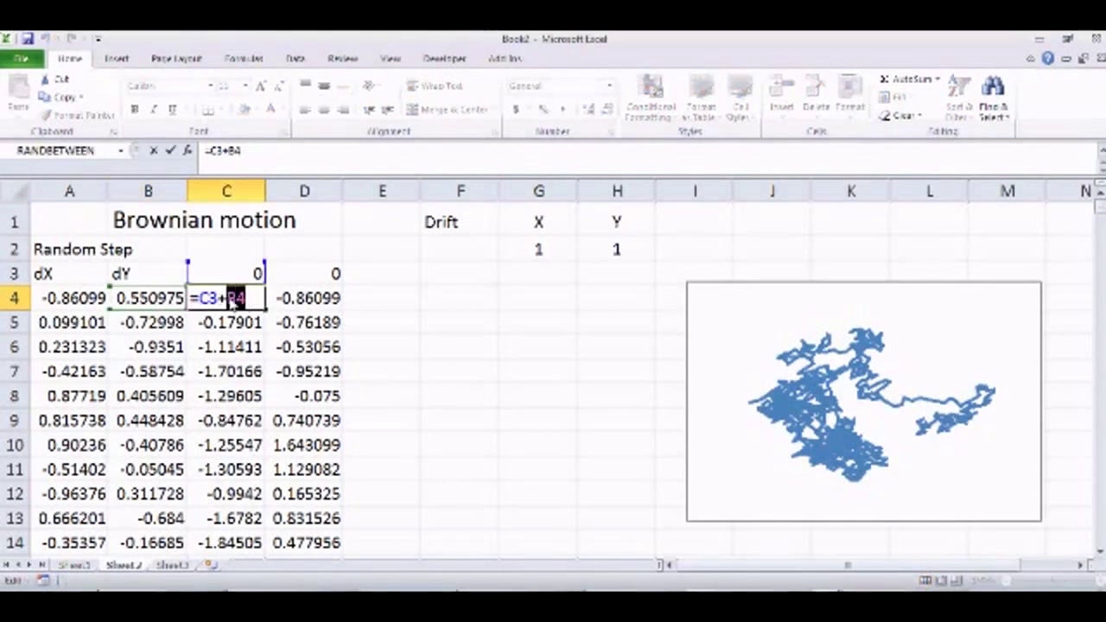
pyautogui.click(79, 300)
pyautogui.press('Return')
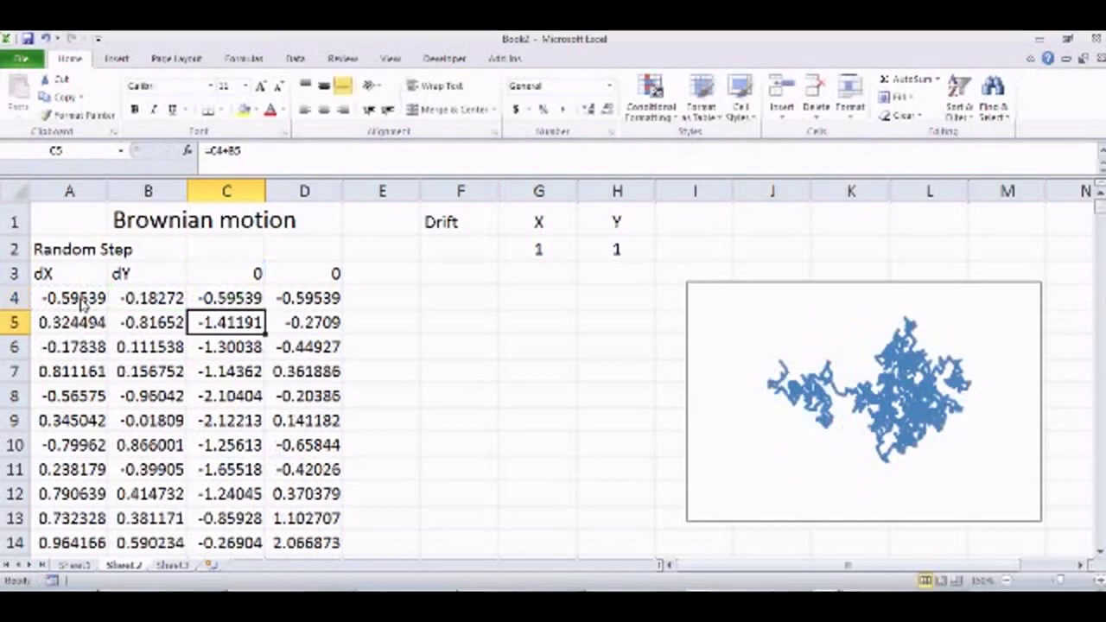
# Change the position formula in D4 to =D3+B4 so that it adds the dY step
pyautogui.doubleClick(327, 298)
pyautogui.doubleClick(313, 298)
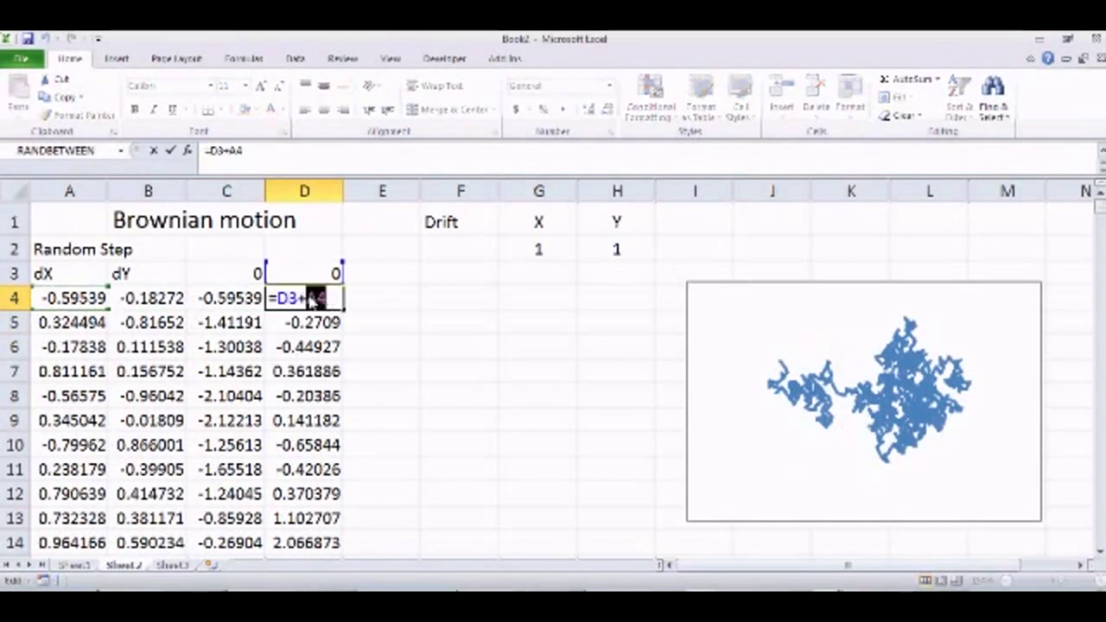
pyautogui.click(149, 301)
pyautogui.press('Return')
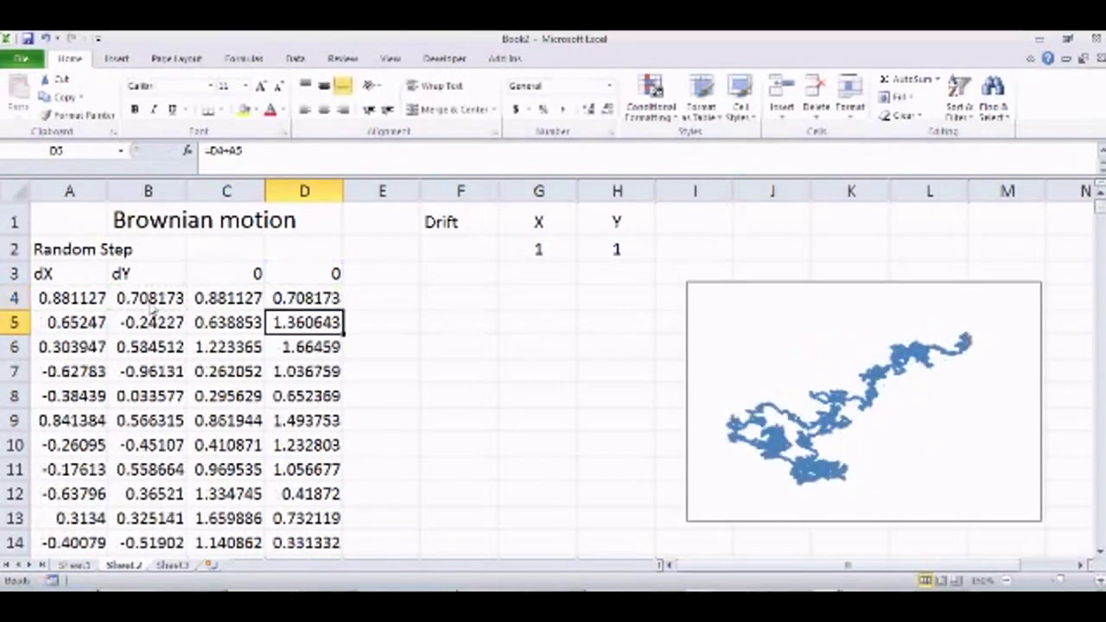
pyautogui.click(229, 278)
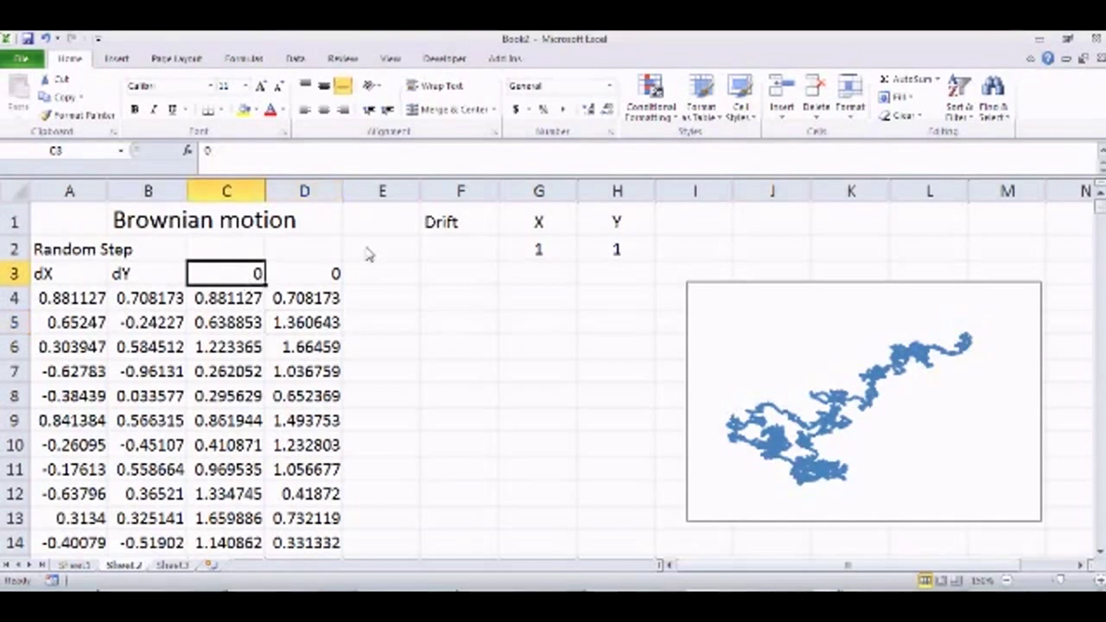
pyautogui.write('X')
pyautogui.press('Return')
pyautogui.click(305, 282)
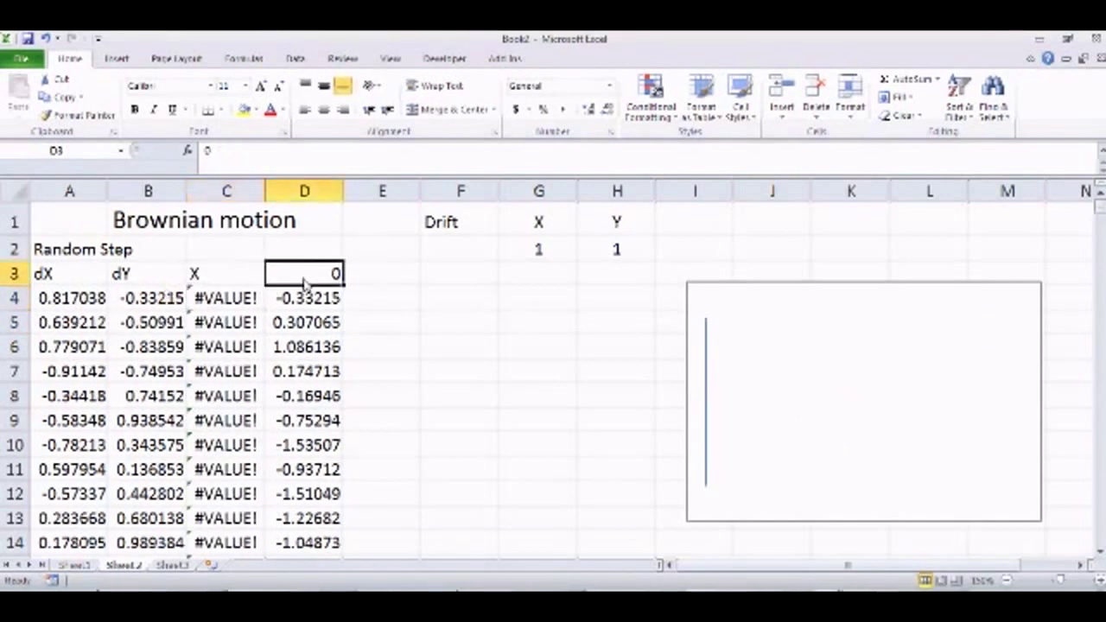
pyautogui.write('Y')
pyautogui.press('Return')
pyautogui.click(223, 300)
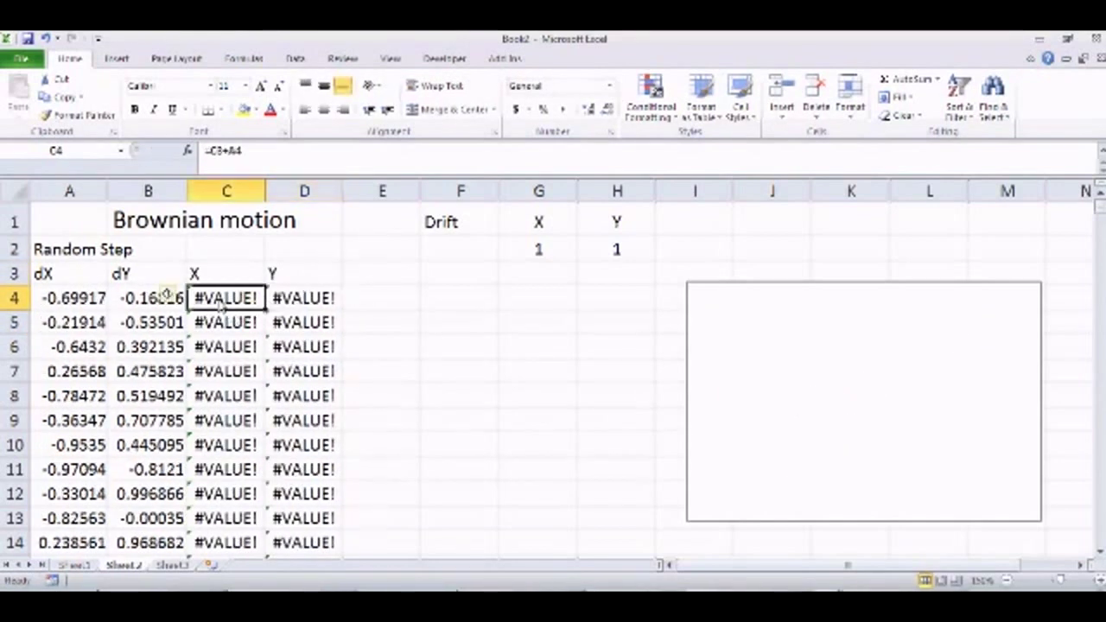
pyautogui.doubleClick(223, 300)
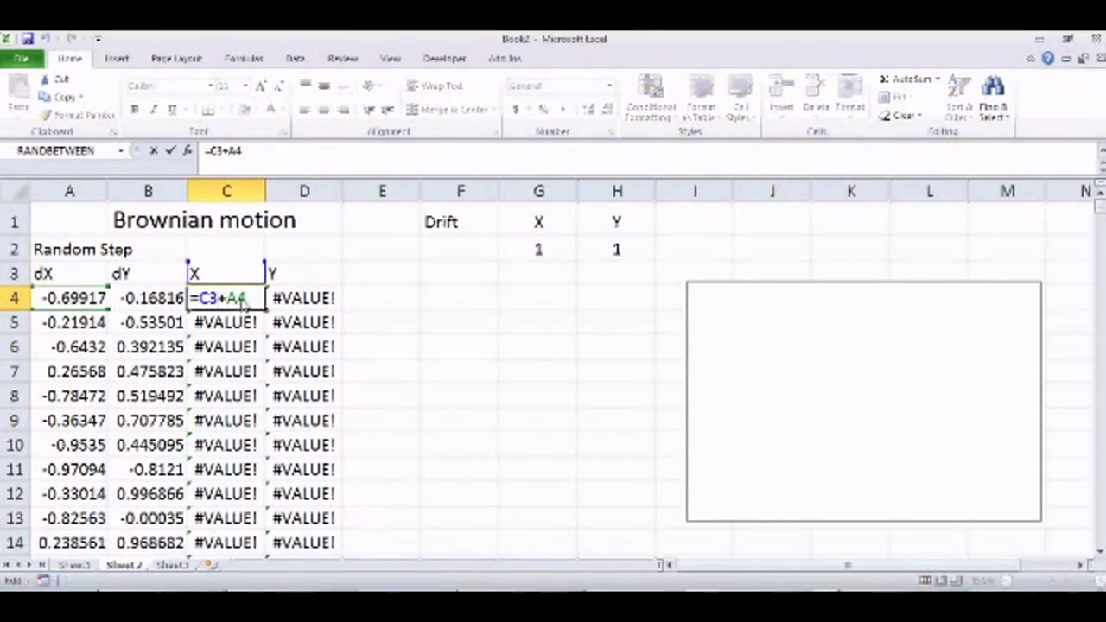
pyautogui.press('Return')
pyautogui.hotkey('ctrl', 'z')
pyautogui.hotkey('ctrl', 'z')
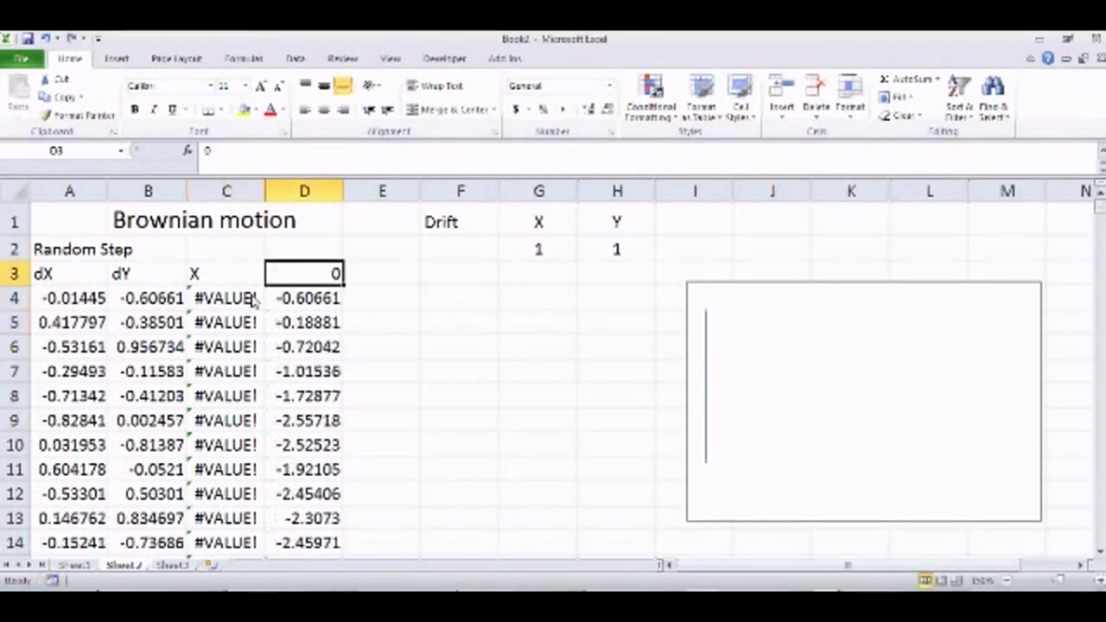
pyautogui.hotkey('ctrl', 'z')
# Label the position columns with "X" in C2 and "Y" in D2, above the zero starting values
pyautogui.click(253, 249)
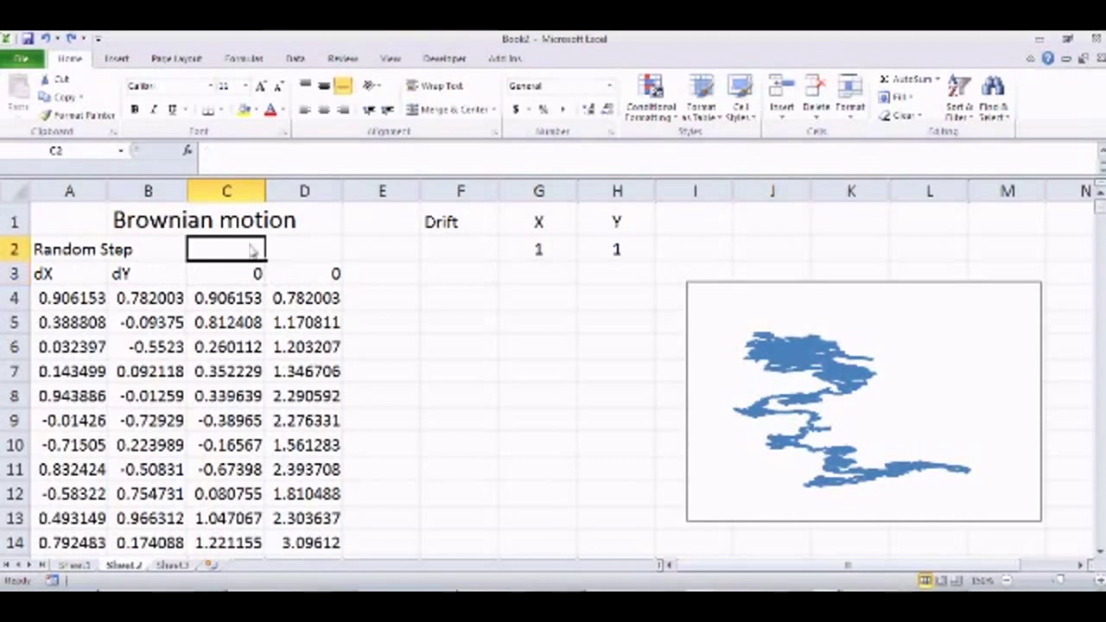
pyautogui.write('X')
pyautogui.press('Return')
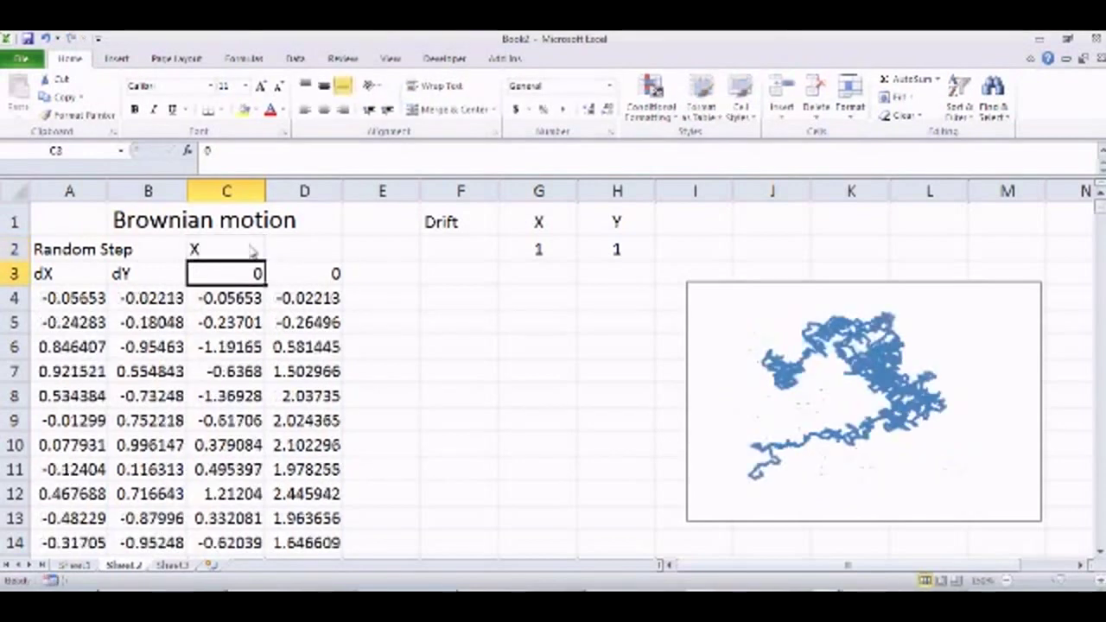
pyautogui.click(327, 249)
pyautogui.write('Y')
pyautogui.press('Return')
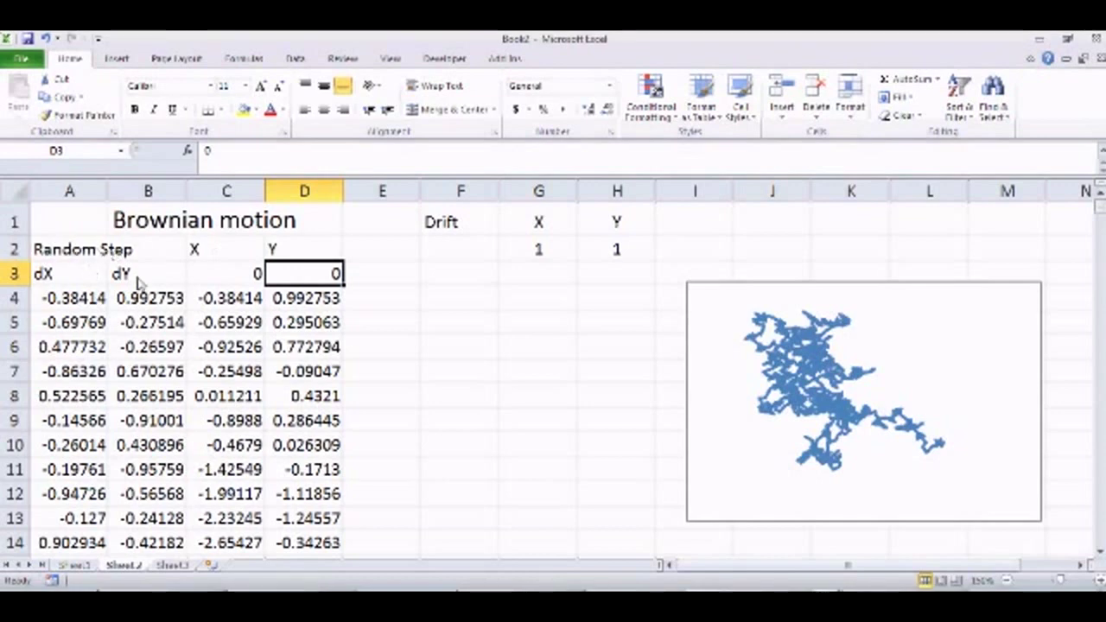
# Centre the title, headings and starting values in A1:D3, but align the Random Step label in A2 to the left
pyautogui.moveTo(41, 223); pyautogui.dragTo(319, 282)
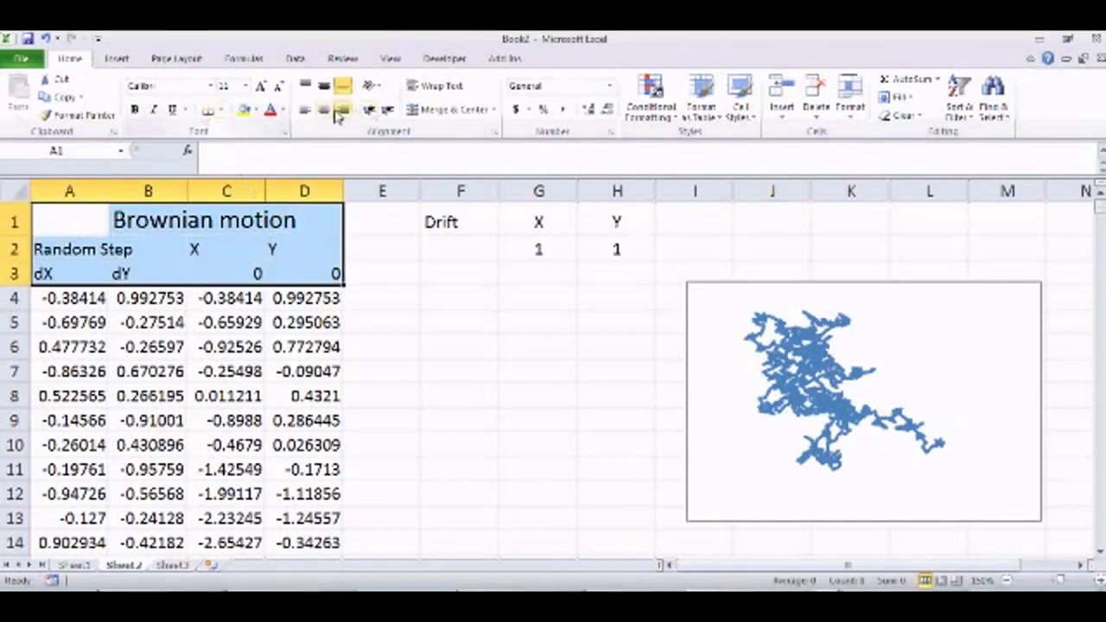
pyautogui.click(324, 110)
pyautogui.click(430, 298)
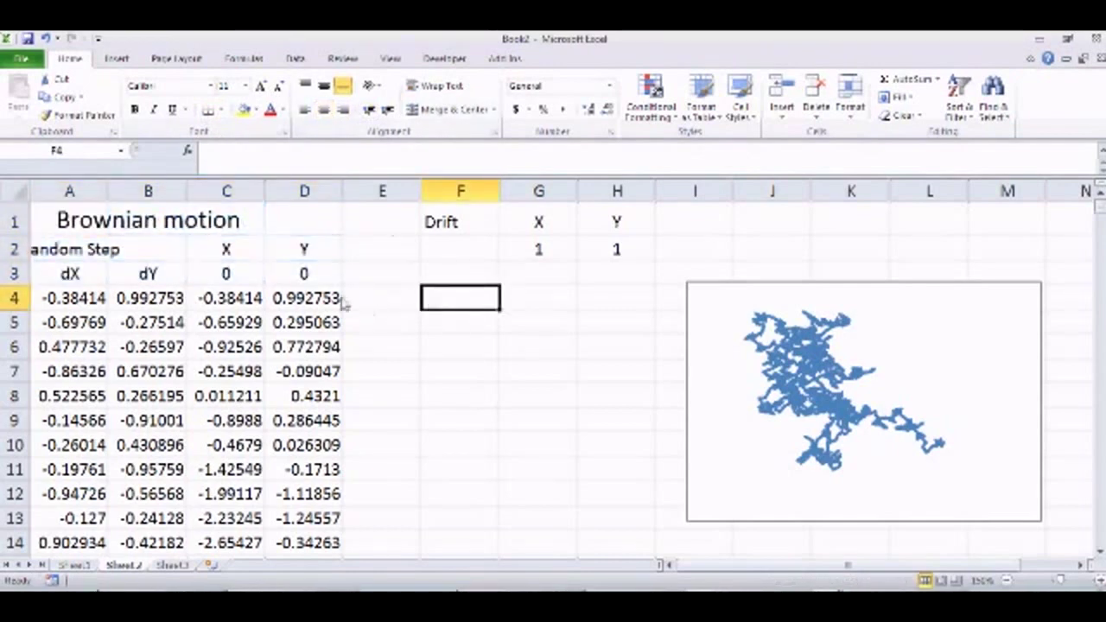
pyautogui.click(53, 253)
pyautogui.click(305, 111)
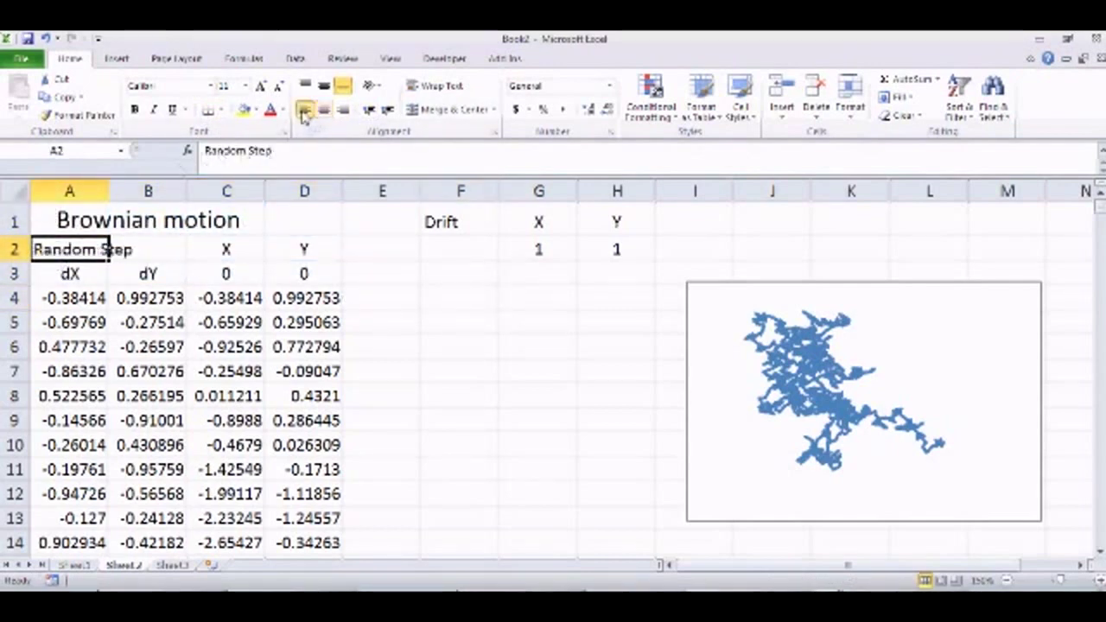
pyautogui.click(370, 297)
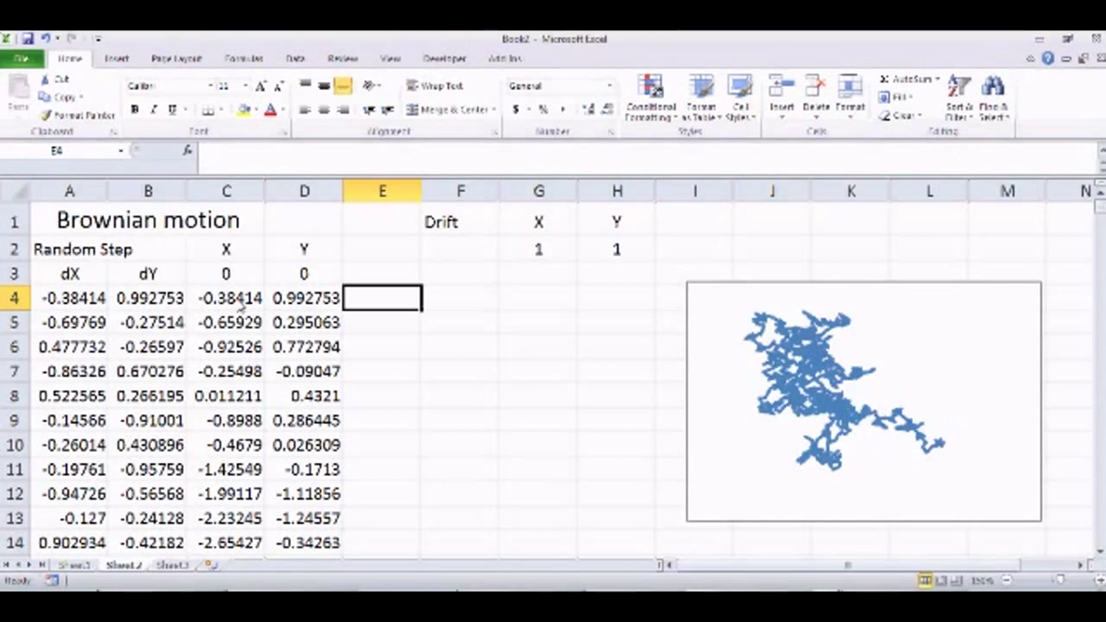
# Add the X drift to the C4 formula as an absolute reference, making it =C3+A4+$G$2
pyautogui.click(240, 298)
pyautogui.doubleClick(239, 297)
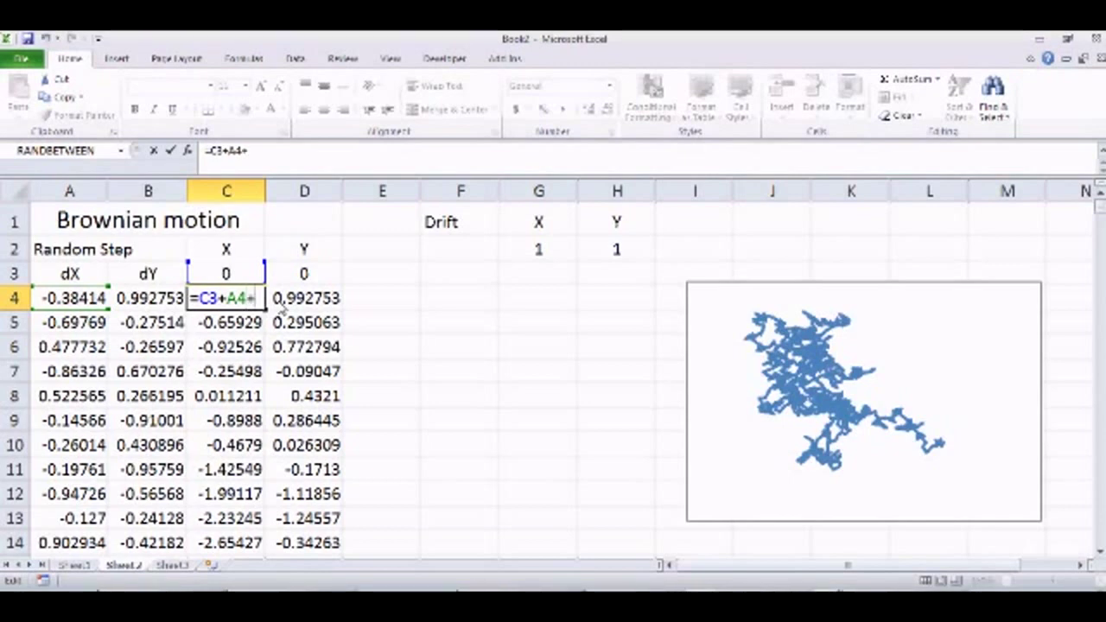
pyautogui.click(535, 252)
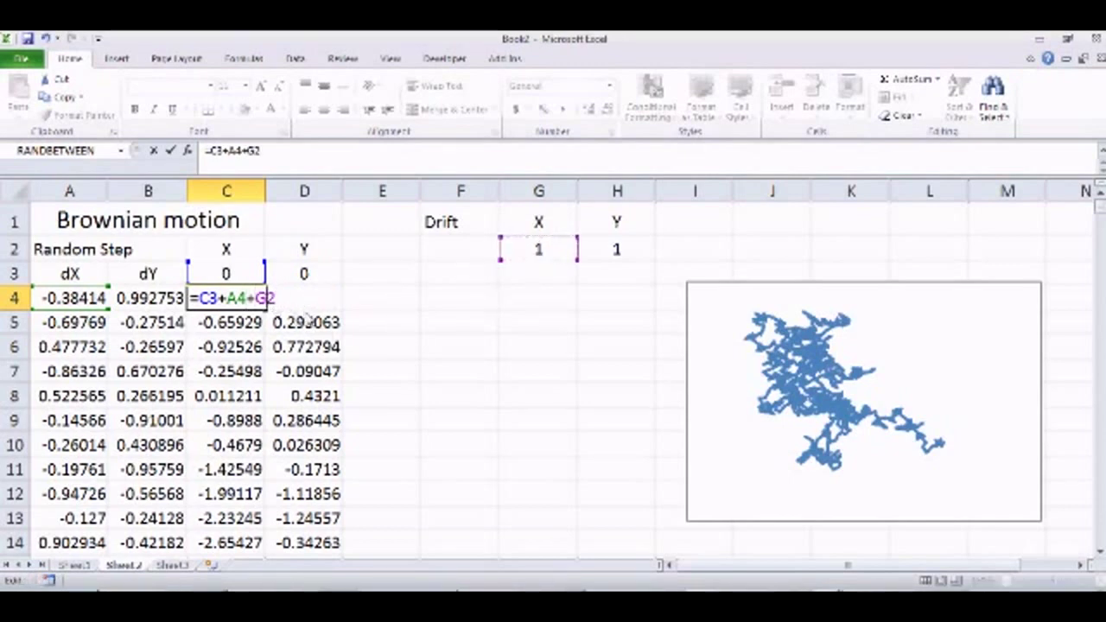
pyautogui.press('F4')
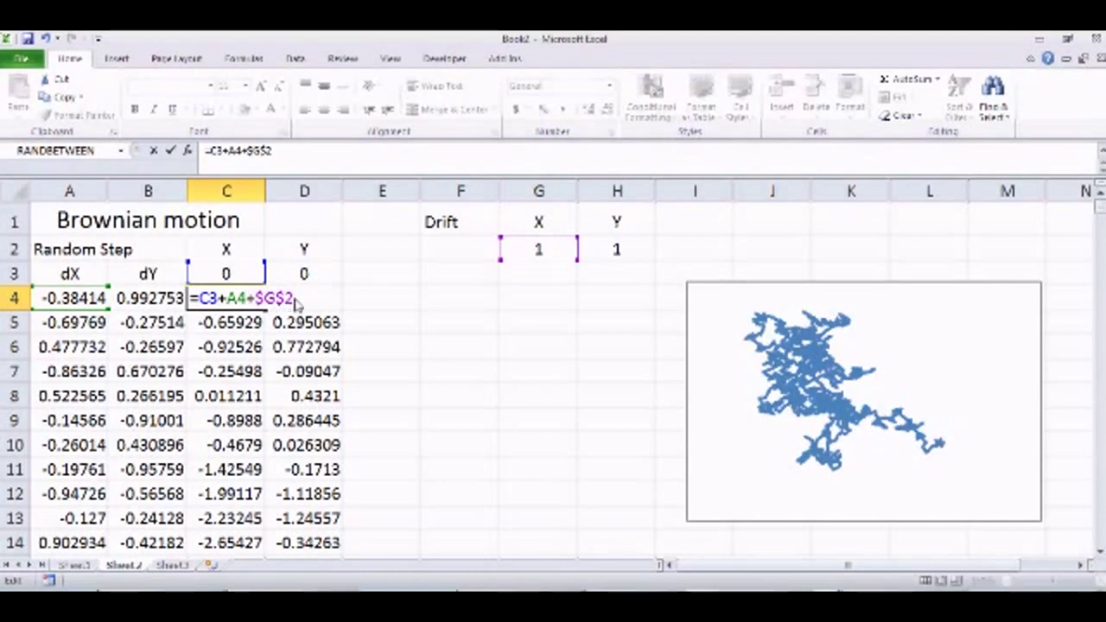
pyautogui.press('Return')
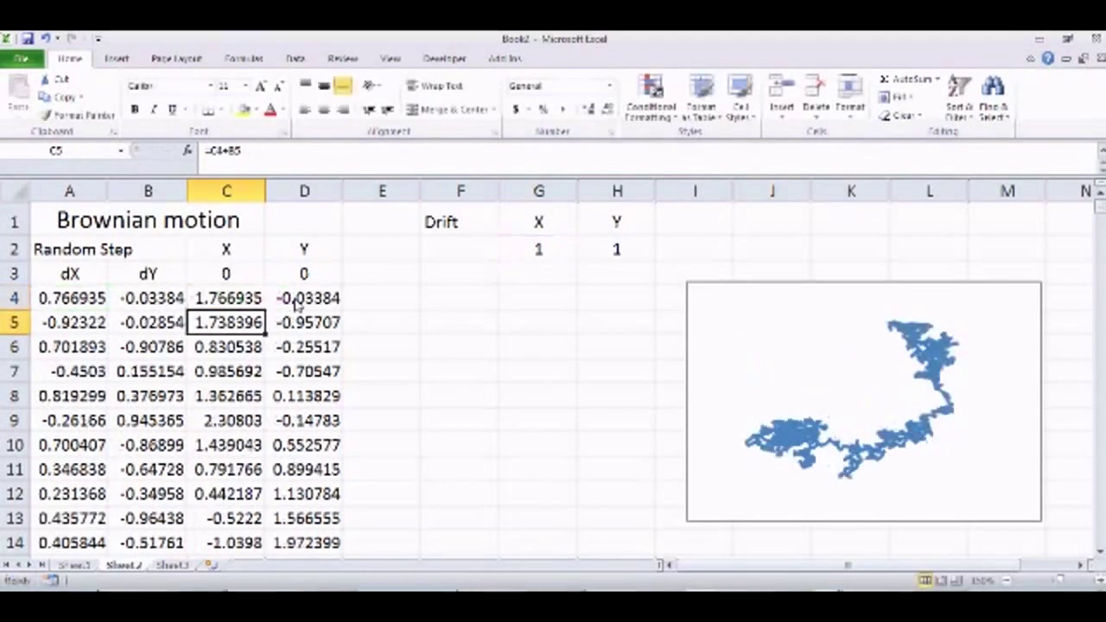
# Add the Y drift to the D4 formula as an absolute reference, making it =D3+B4+$H$2
pyautogui.click(309, 303)
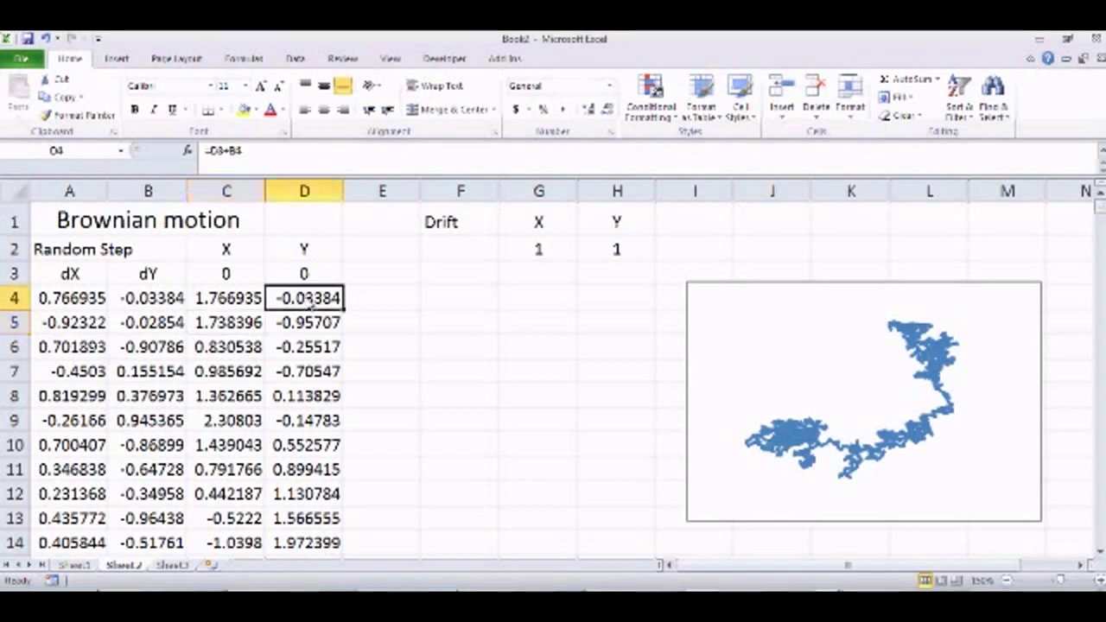
pyautogui.doubleClick(331, 300)
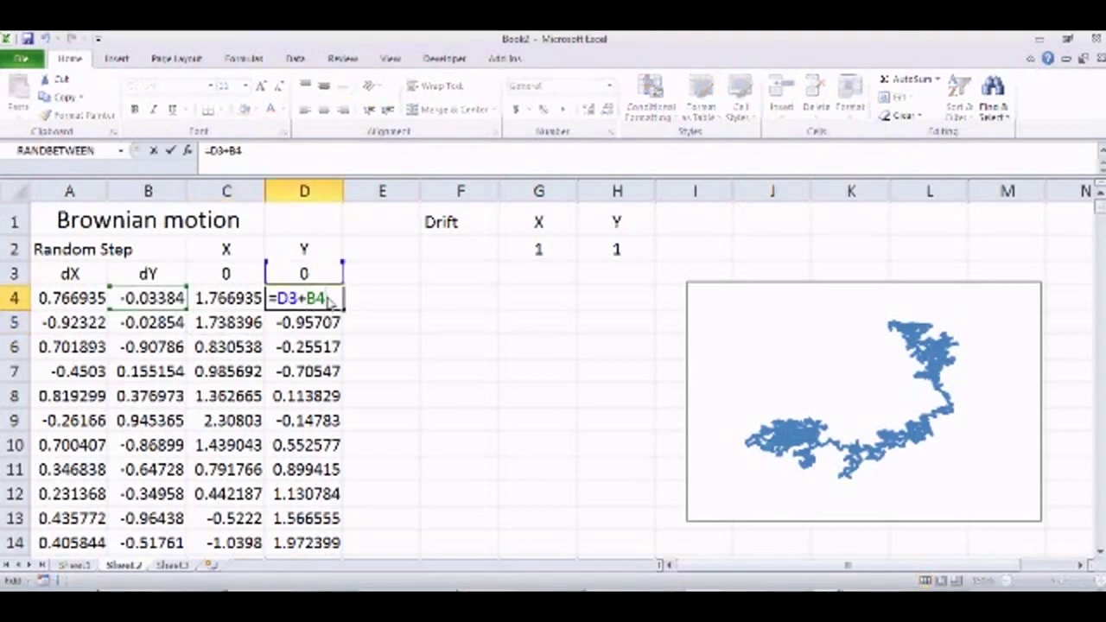
pyautogui.write('+')
pyautogui.click(605, 250)
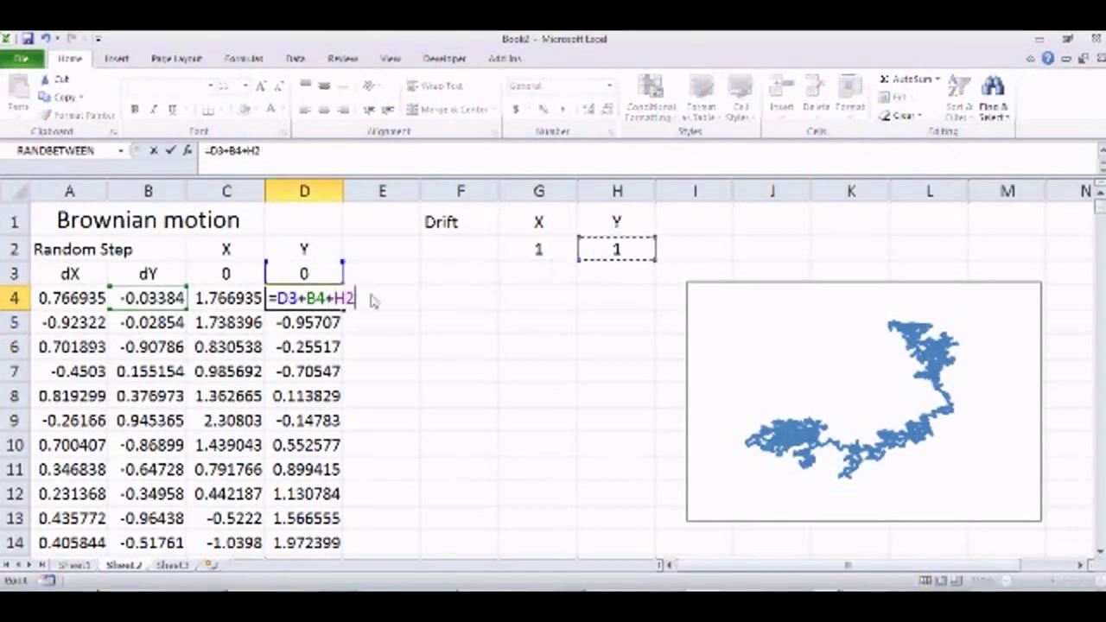
pyautogui.click(348, 303)
pyautogui.write('$H$')
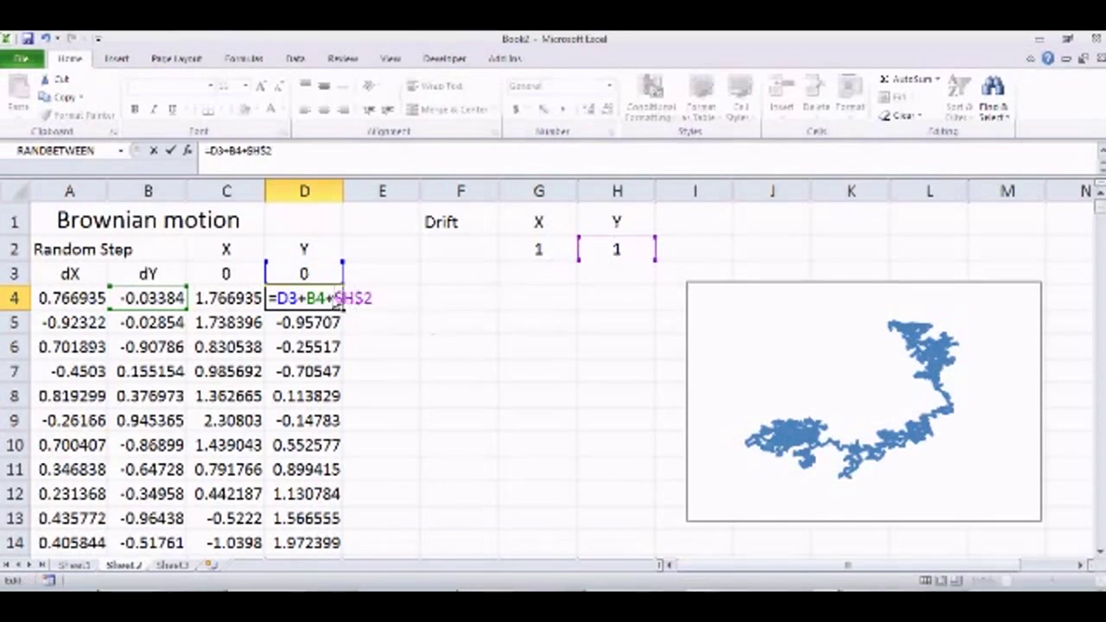
pyautogui.press('Return')
# Copy the drift formulas in C4:D4 down to row 7 and check the copied formula in D7
pyautogui.moveTo(223, 300); pyautogui.dragTo(346, 383)
pyautogui.click(291, 372)
pyautogui.doubleClick(291, 372)
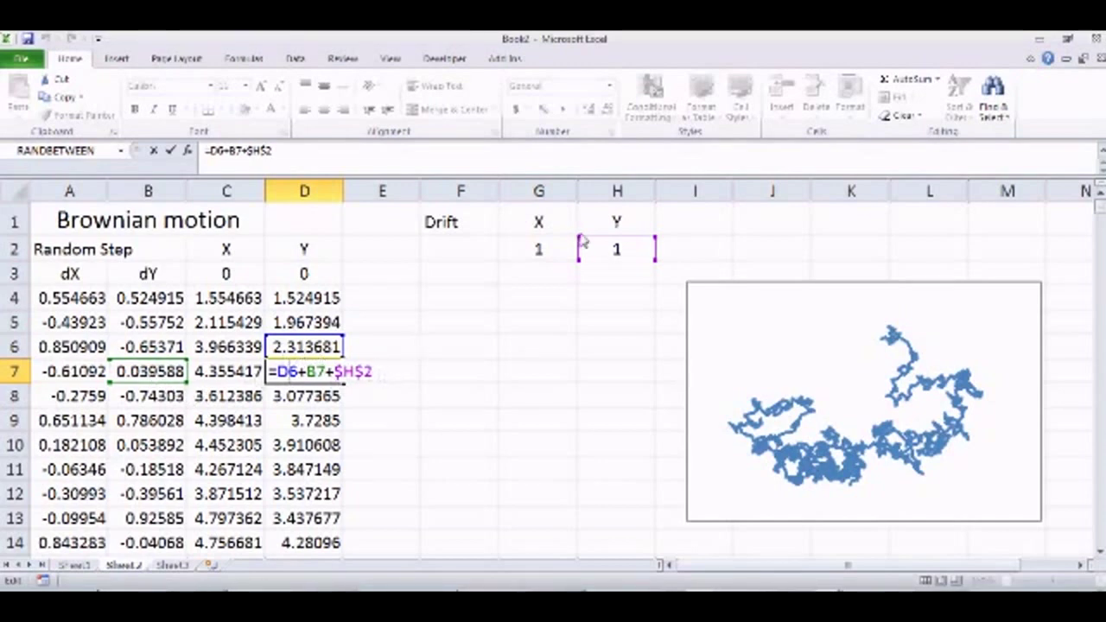
pyautogui.press('Return')
# Fill the drift formulas in C4:D4 down the full length of the X and Y columns
pyautogui.click(242, 302)
pyautogui.moveTo(258, 305); pyautogui.dragTo(338, 323)
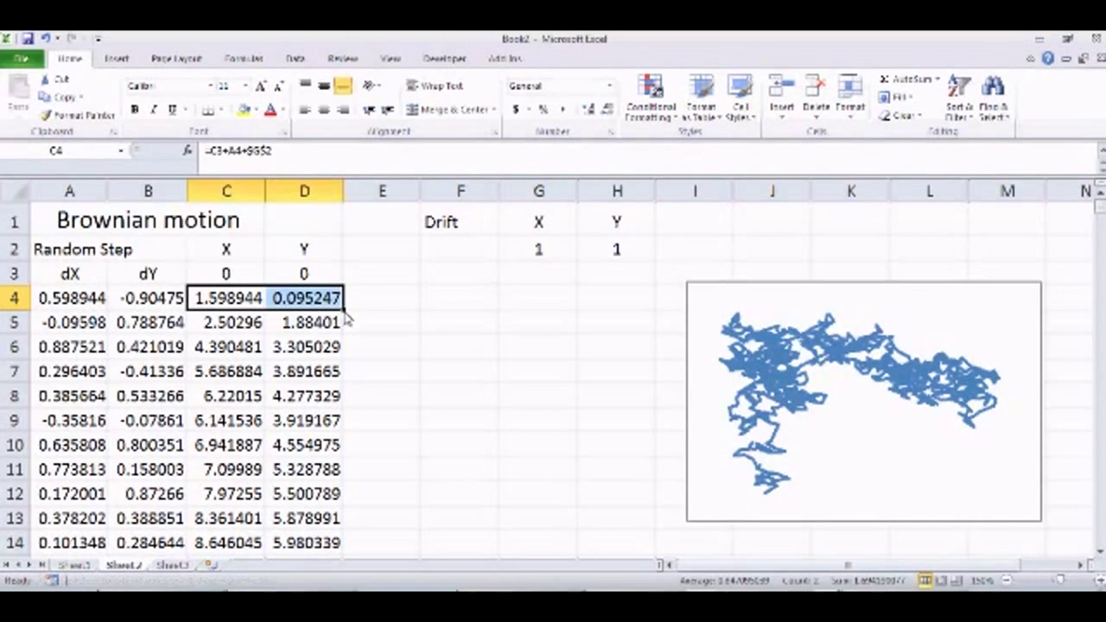
pyautogui.doubleClick(344, 313)
pyautogui.click(421, 372)
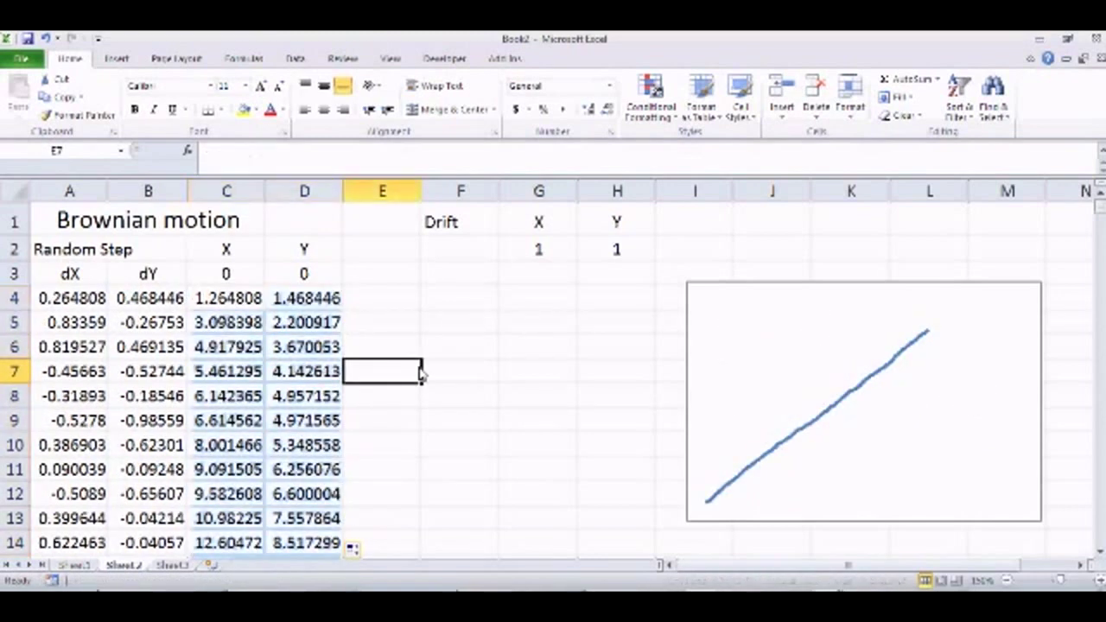
# Move the chart closer to the data, directly below the drift values, and recheck the formula in D4
pyautogui.moveTo(815, 292); pyautogui.dragTo(597, 291)
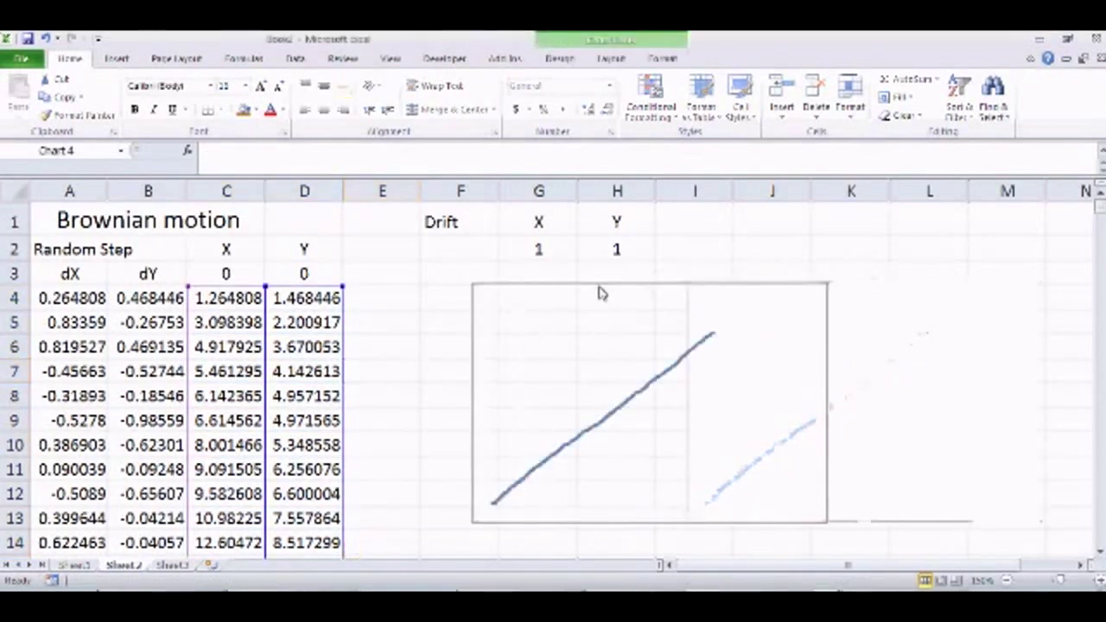
pyautogui.doubleClick(322, 298)
pyautogui.press('Return')
pyautogui.click(322, 298)
pyautogui.doubleClick(322, 298)
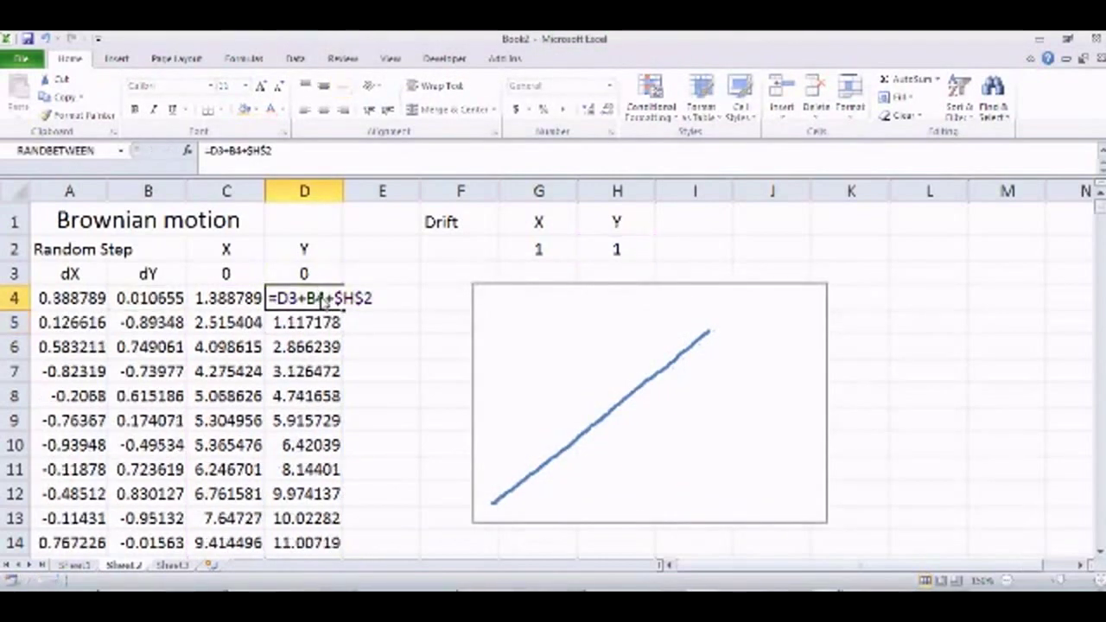
pyautogui.press('Return')
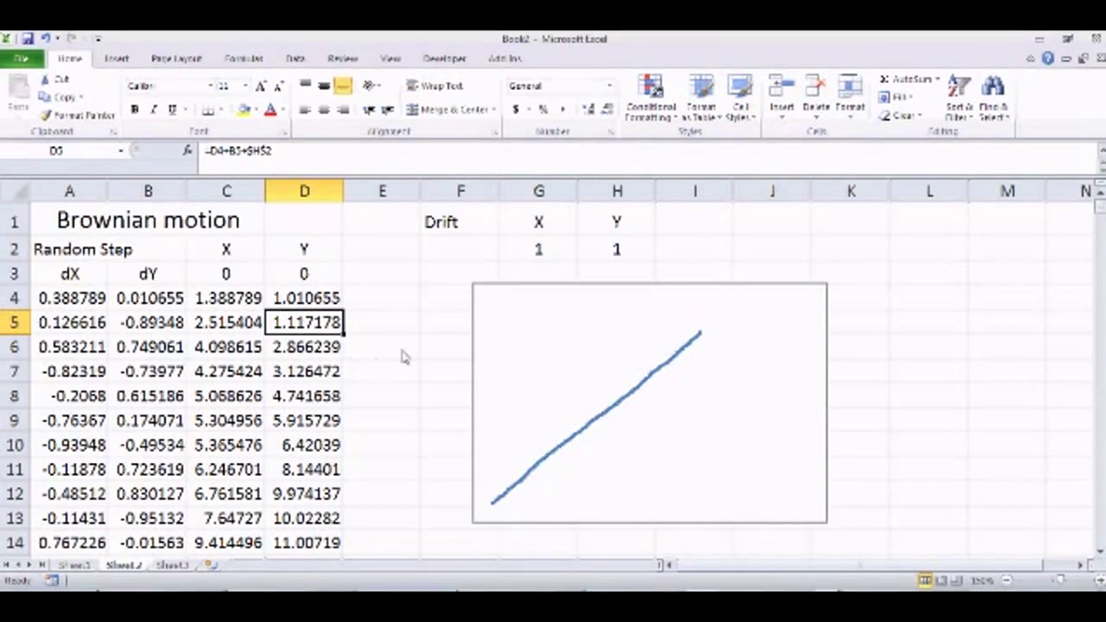
# Set the X drift in G2 to 0
pyautogui.click(541, 249)
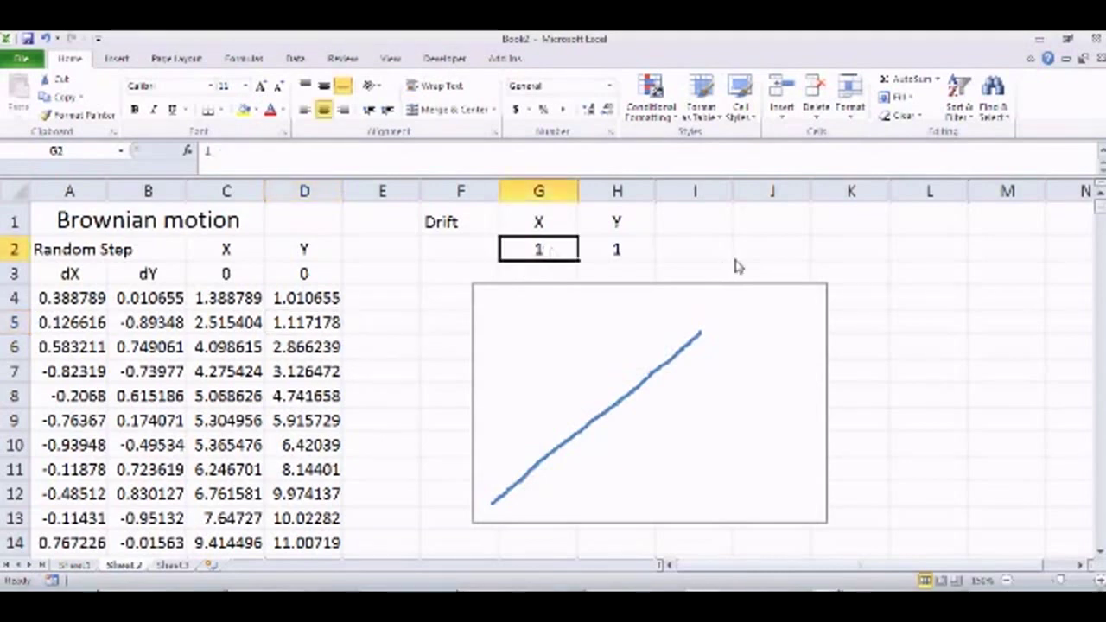
pyautogui.write('0')
pyautogui.press('Return')
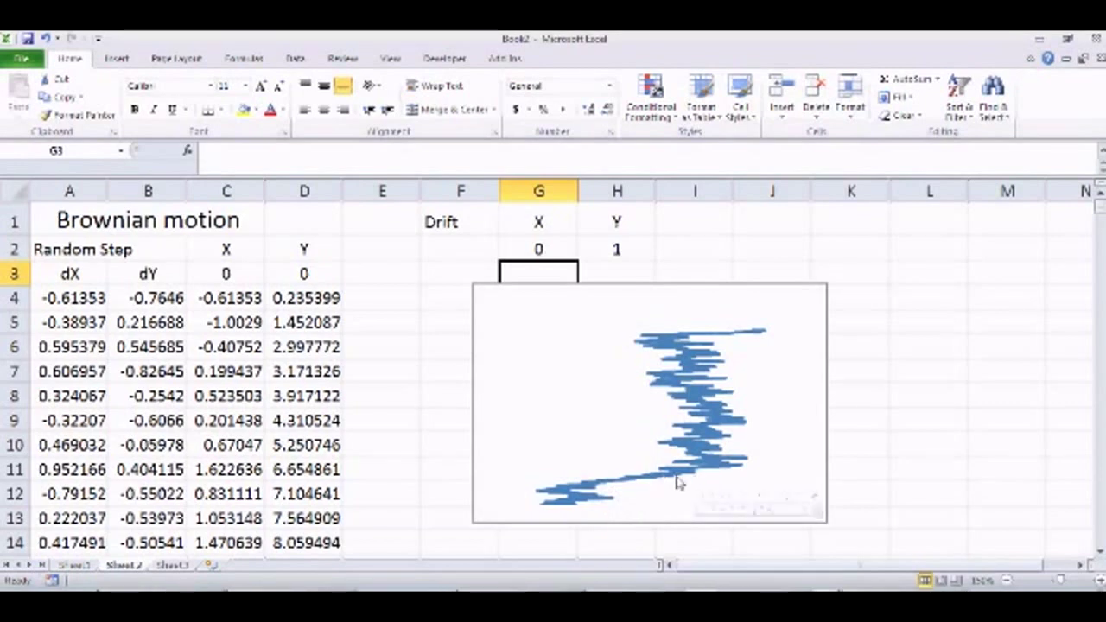
# Examine the charted path and regenerate the random walk several times by re-entering the unchanged starting value in D3
pyautogui.moveTo(639, 349)
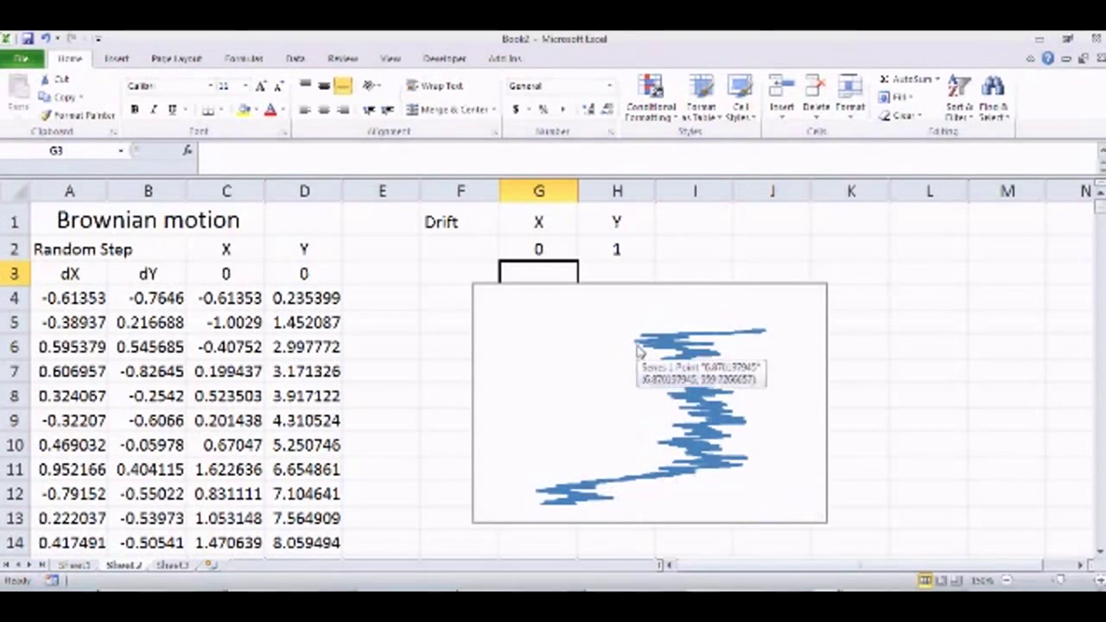
pyautogui.doubleClick(303, 279)
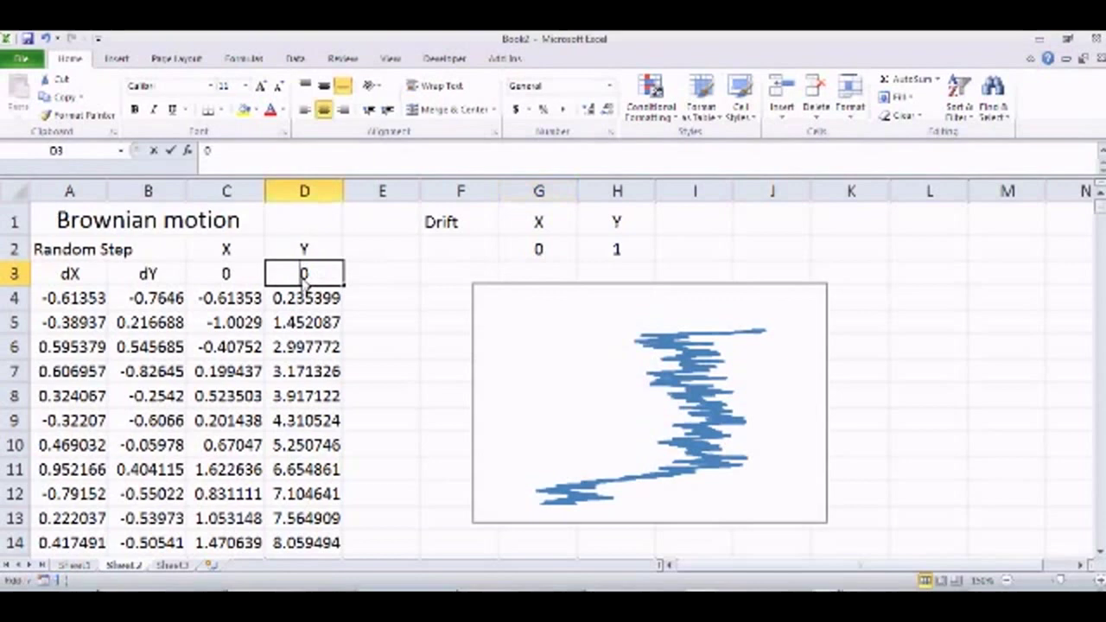
pyautogui.press('Return')
pyautogui.doubleClick(303, 278)
pyautogui.press('Return')
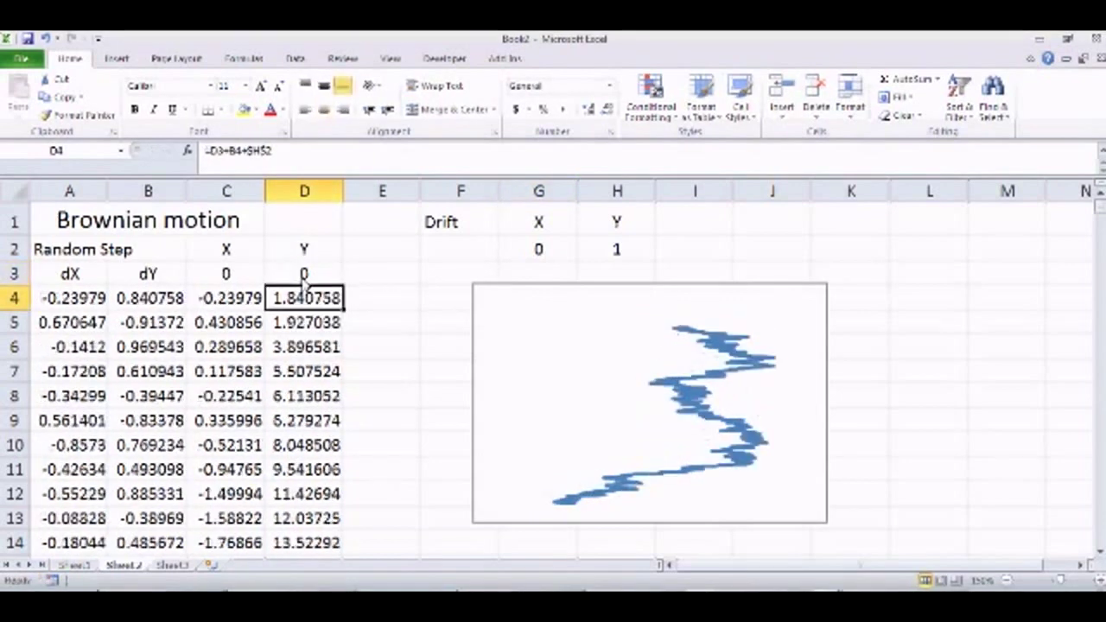
pyautogui.doubleClick(303, 278)
pyautogui.press('Return')
pyautogui.doubleClick(303, 278)
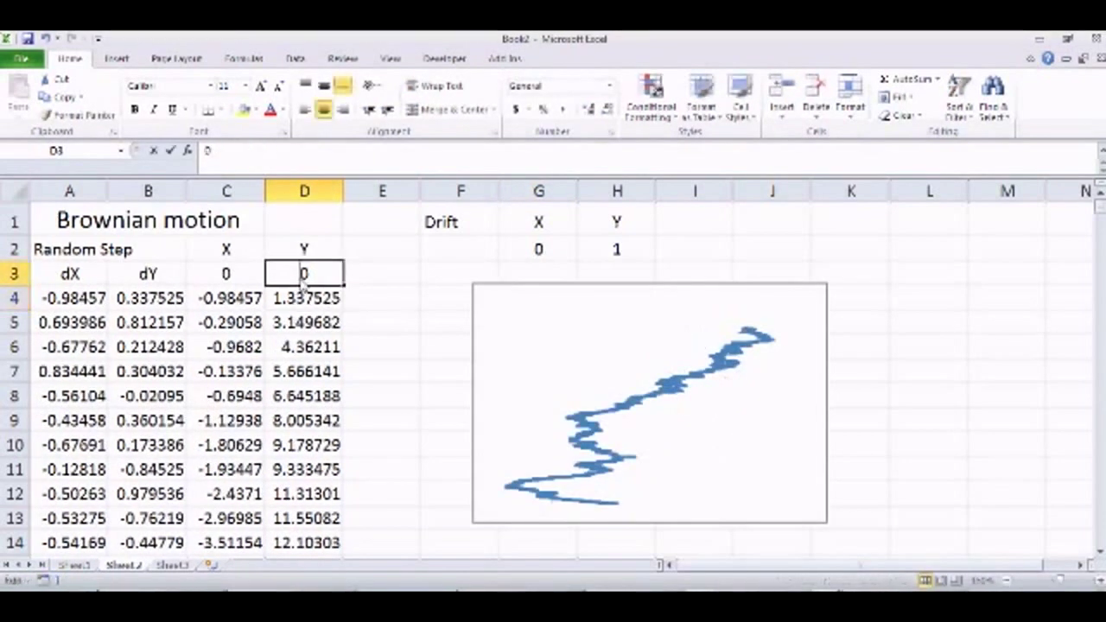
pyautogui.press('Return')
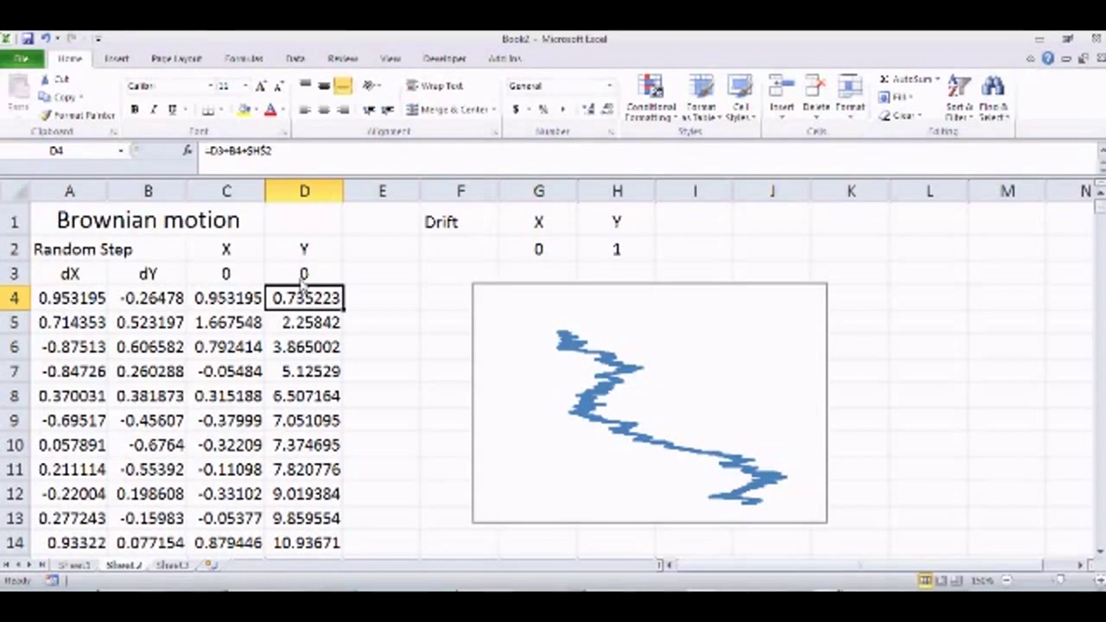
# Show the chart's axes and regenerate the random walk several times by re-entering the unchanged formula in D4
pyautogui.click(674, 407)
pyautogui.click(674, 407)
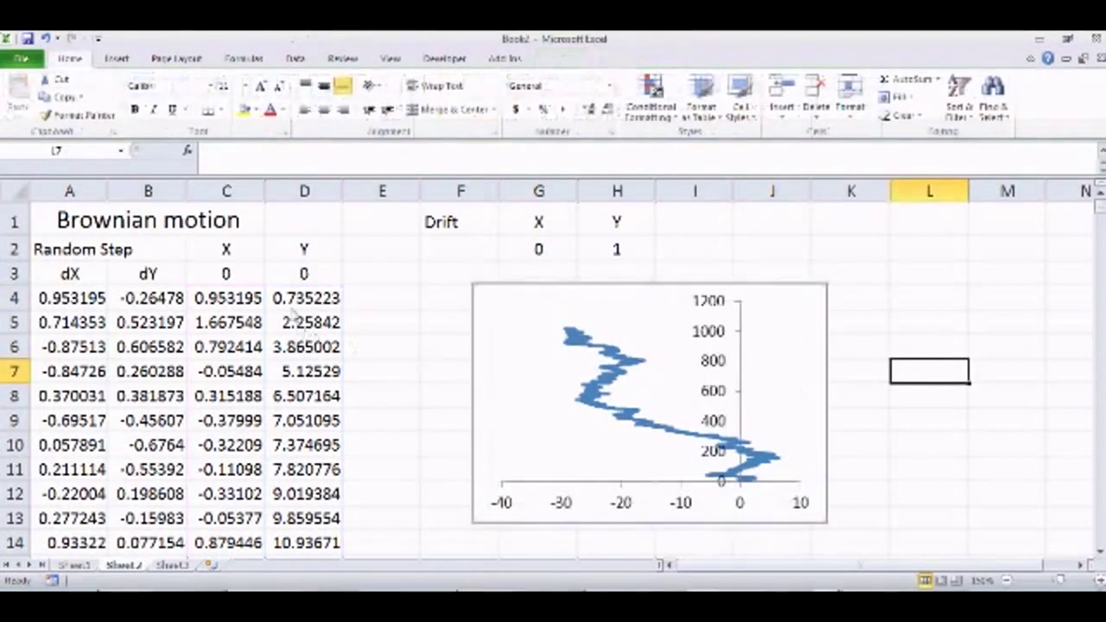
pyautogui.doubleClick(296, 298)
pyautogui.press('Return')
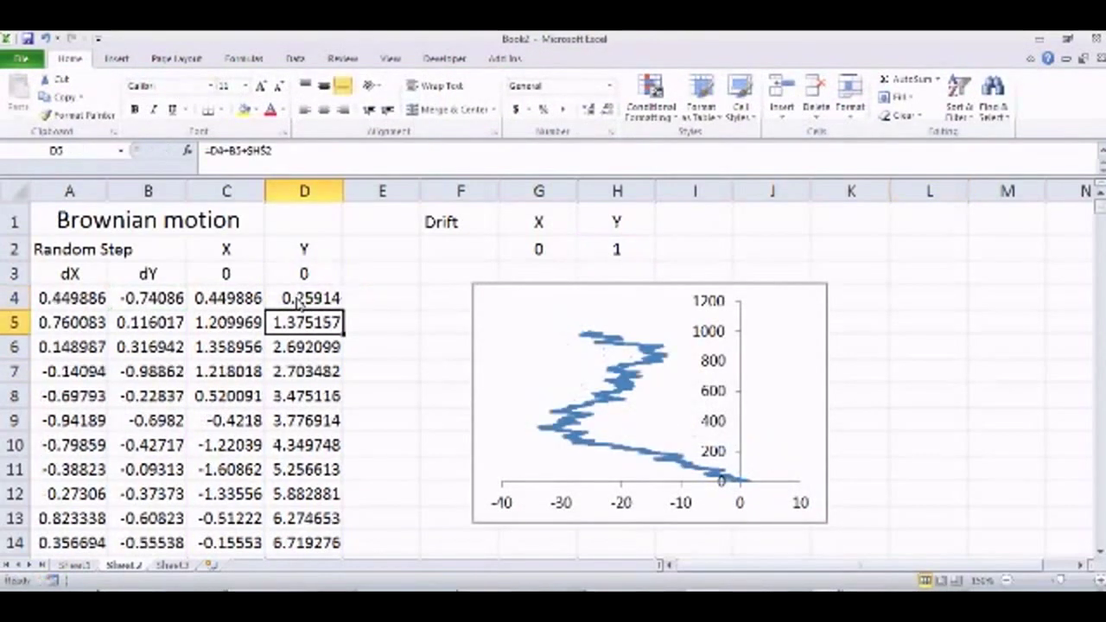
pyautogui.doubleClick(297, 298)
pyautogui.press('Return')
pyautogui.doubleClick(297, 298)
pyautogui.press('Return')
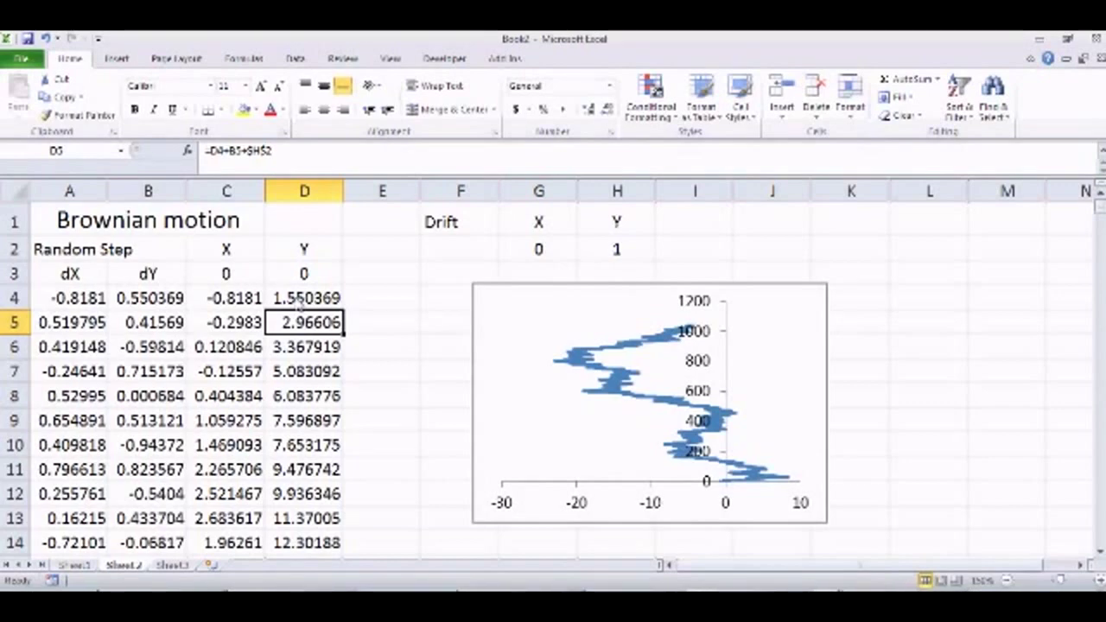
# Set the Y drift in H2 to 0.4 and regenerate the walk by re-entering the unchanged formula in D4
pyautogui.click(632, 255)
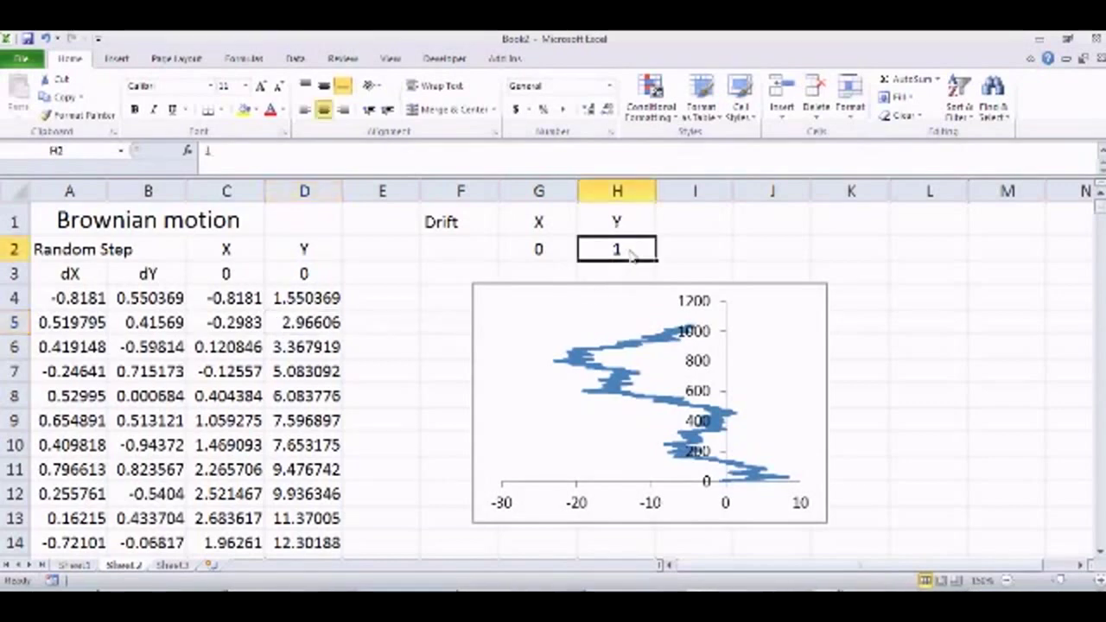
pyautogui.write('.4')
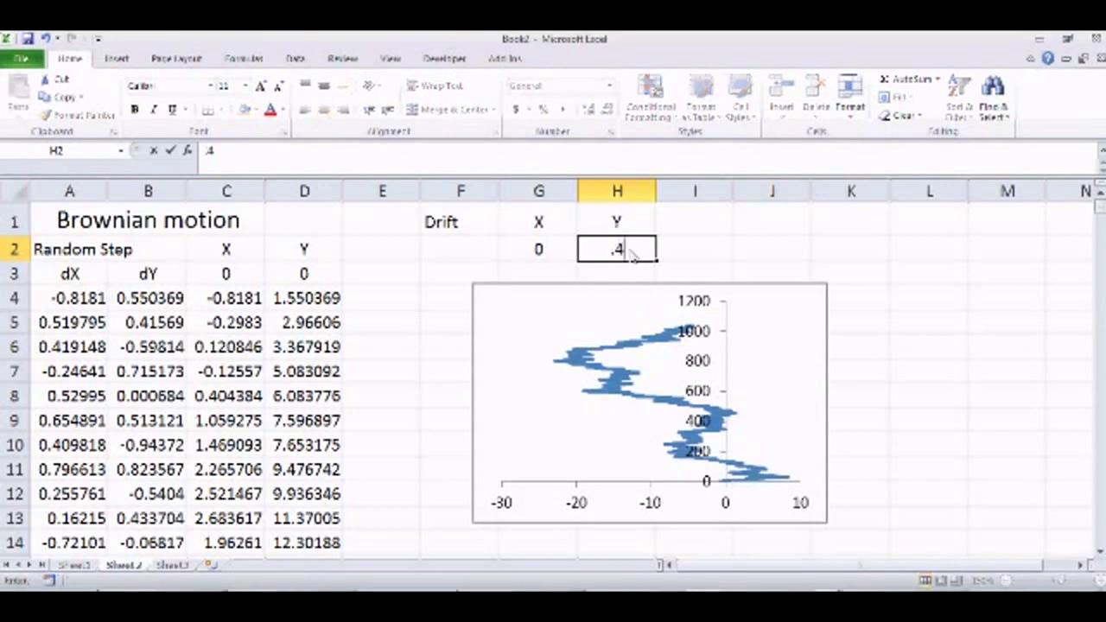
pyautogui.press('Return')
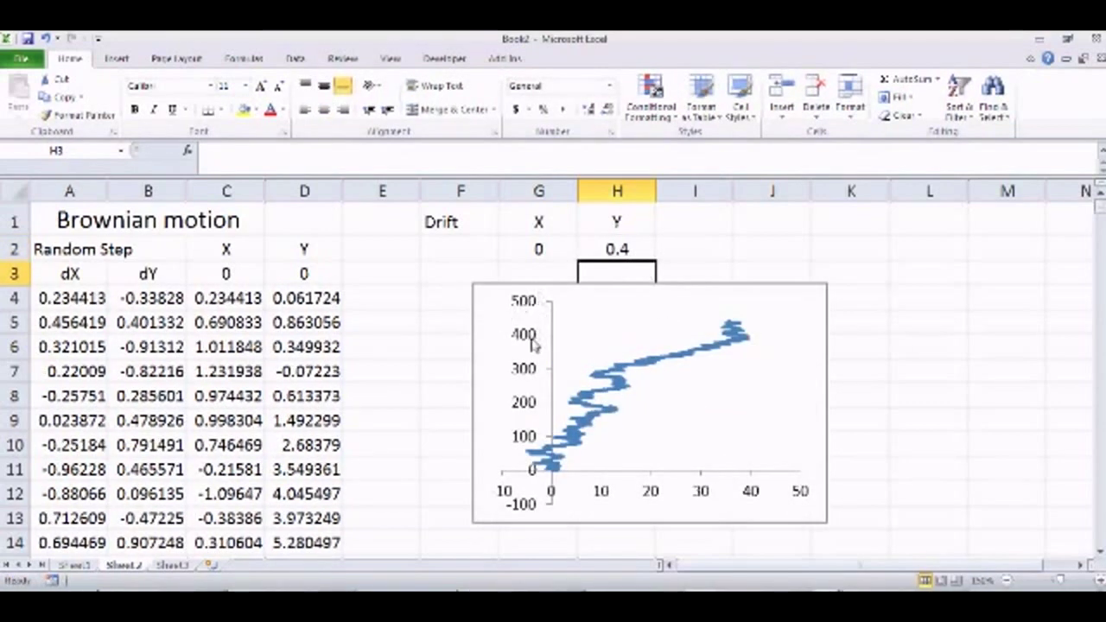
pyautogui.click(329, 299)
pyautogui.doubleClick(314, 297)
pyautogui.press('Return')
pyautogui.doubleClick(313, 298)
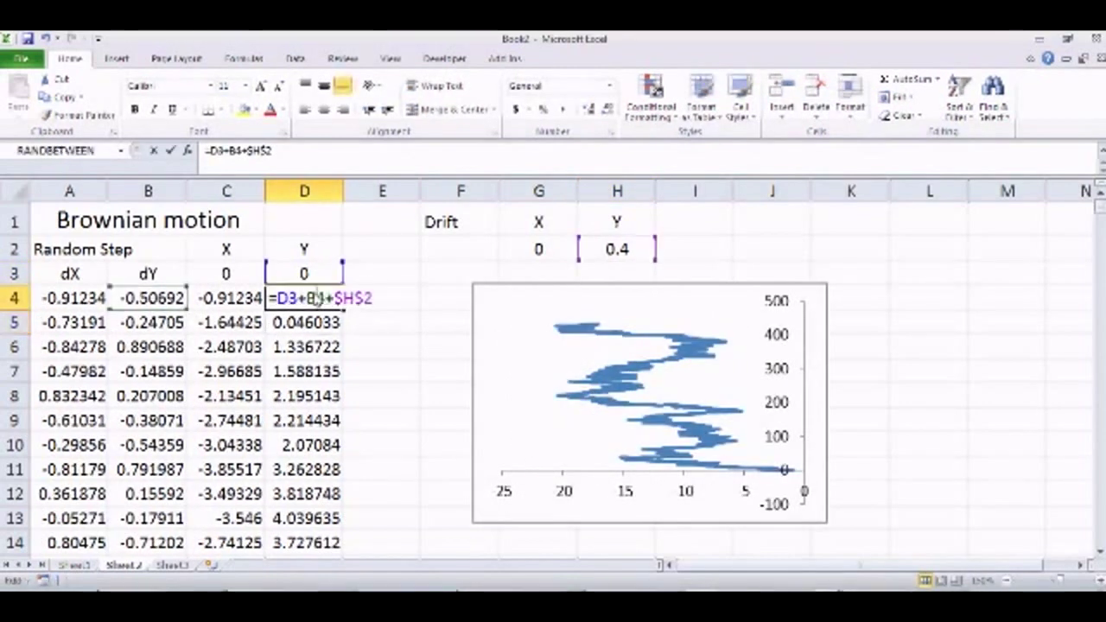
pyautogui.press('Return')
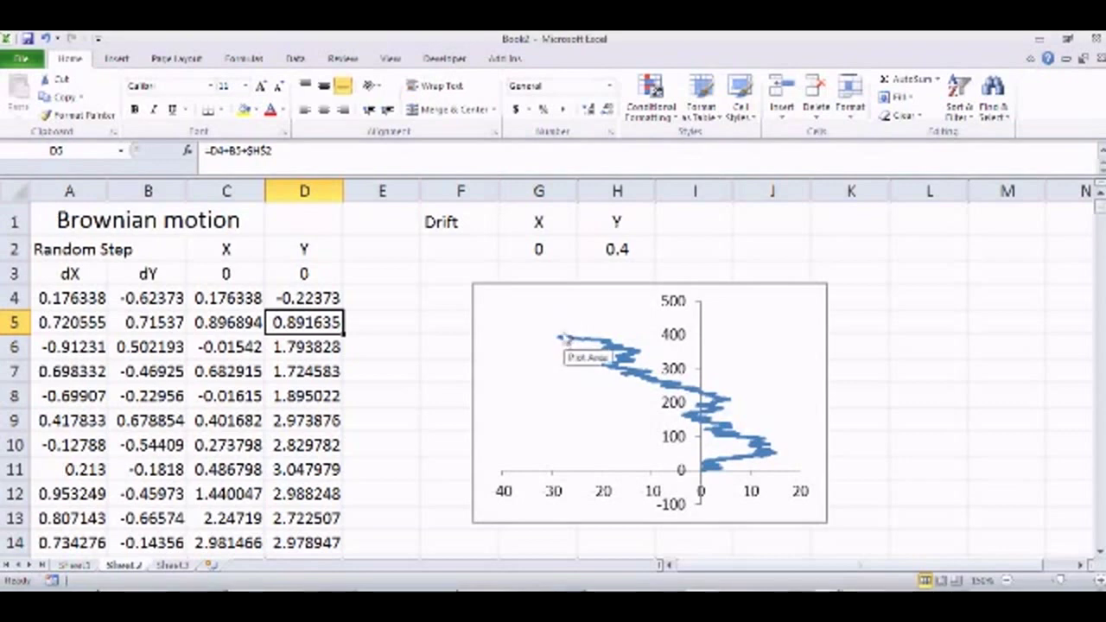
# Lower the Y drift in H2 to 0.1
pyautogui.click(621, 257)
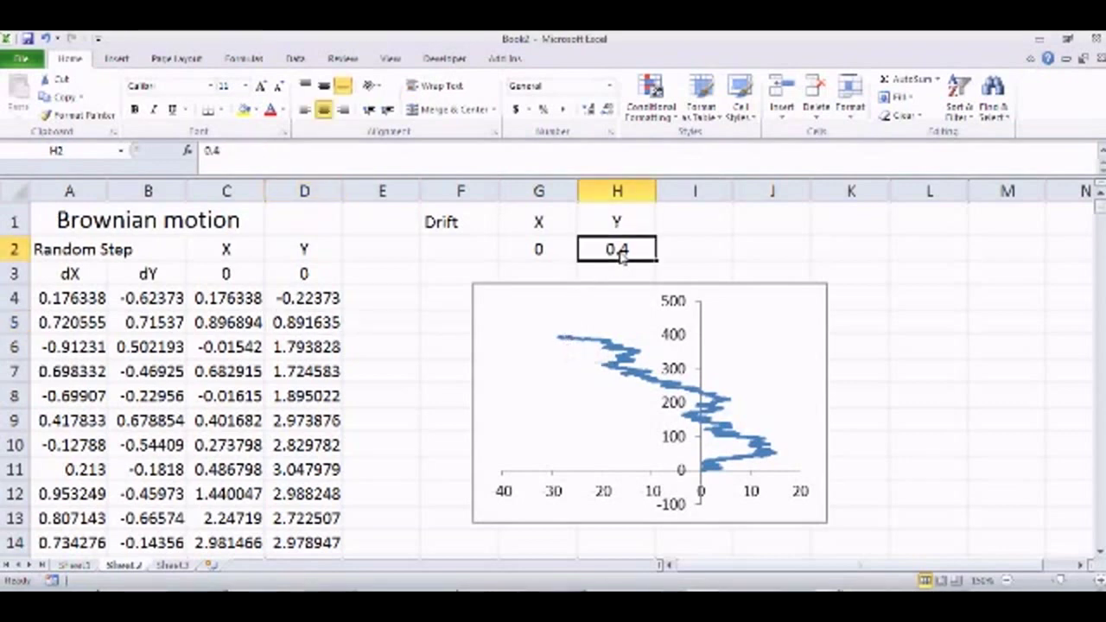
pyautogui.press('BackSpace')
pyautogui.press('Return')
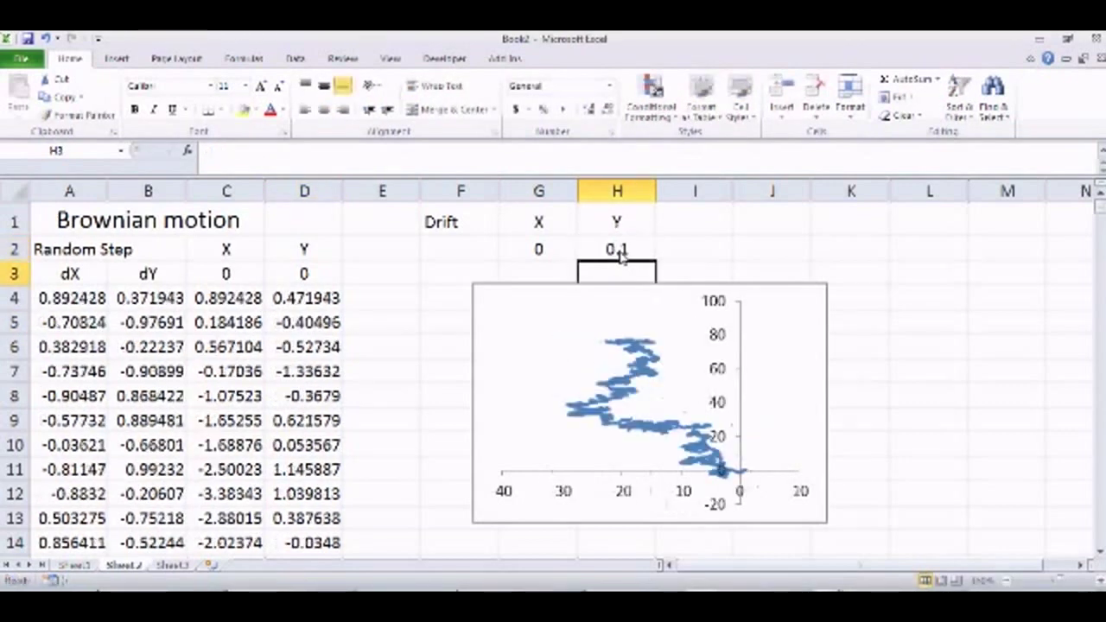
# Examine the charted path under the small Y drift, regenerating the walk repeatedly by re-entering the unchanged formula in D4
pyautogui.click(324, 300)
pyautogui.doubleClick(315, 303)
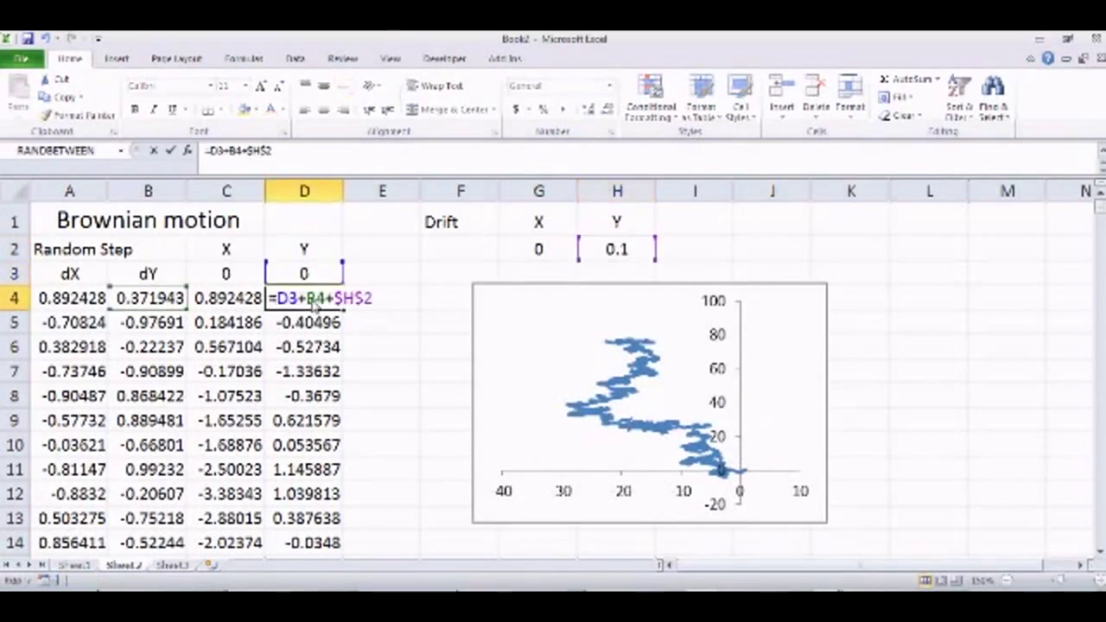
pyautogui.press('Return')
pyautogui.doubleClick(315, 303)
pyautogui.press('Return')
pyautogui.click(317, 300)
pyautogui.doubleClick(316, 300)
pyautogui.press('Return')
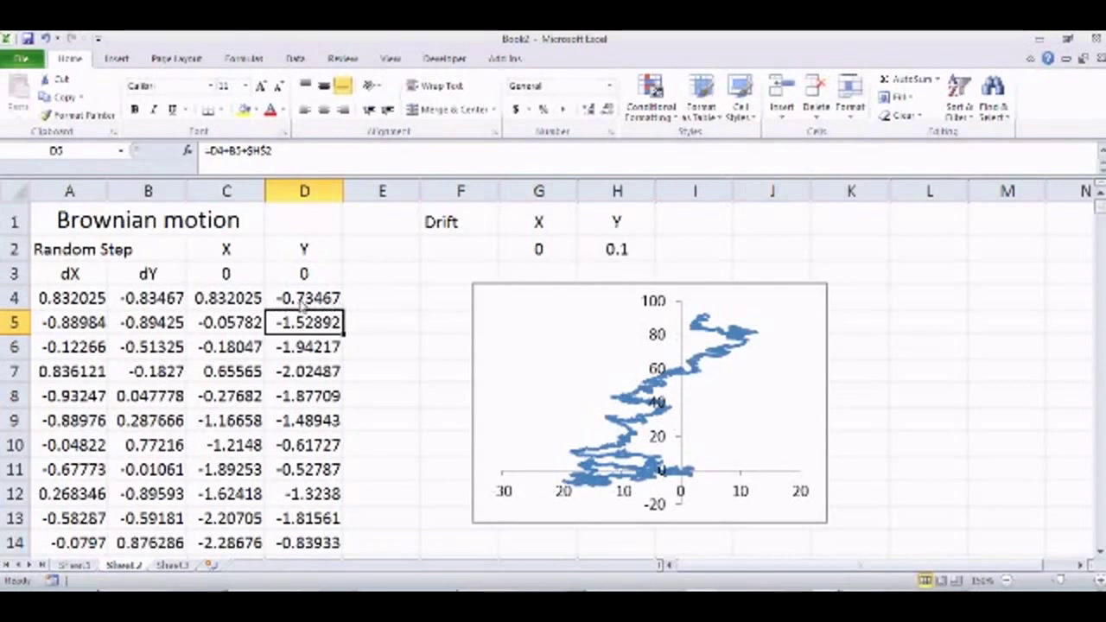
pyautogui.click(333, 304)
pyautogui.doubleClick(332, 304)
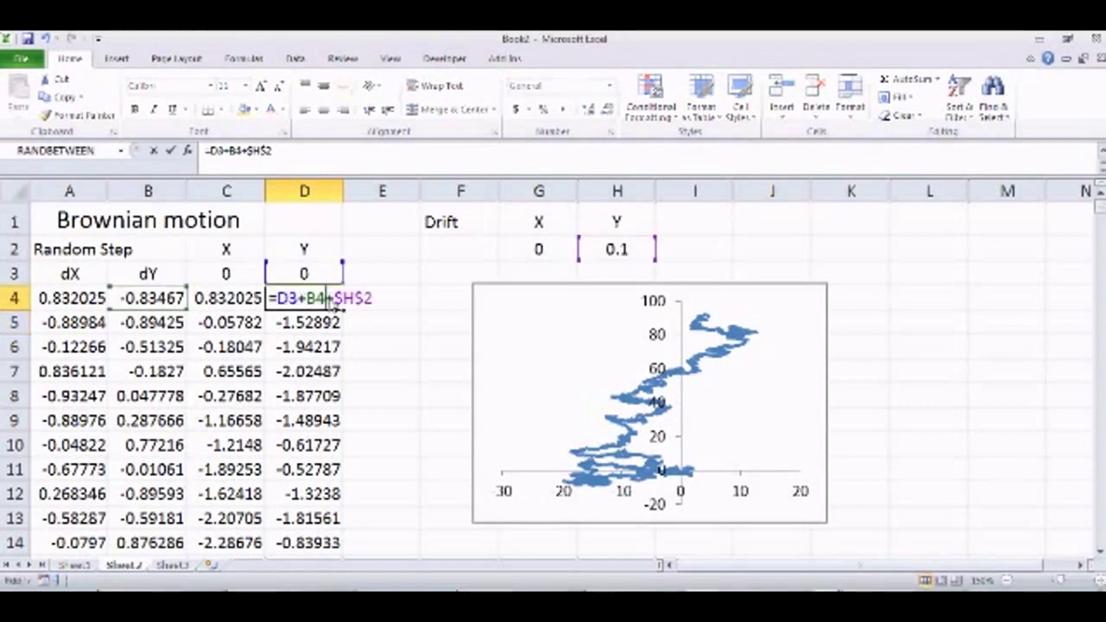
pyautogui.press('Return')
pyautogui.doubleClick(332, 303)
pyautogui.press('Return')
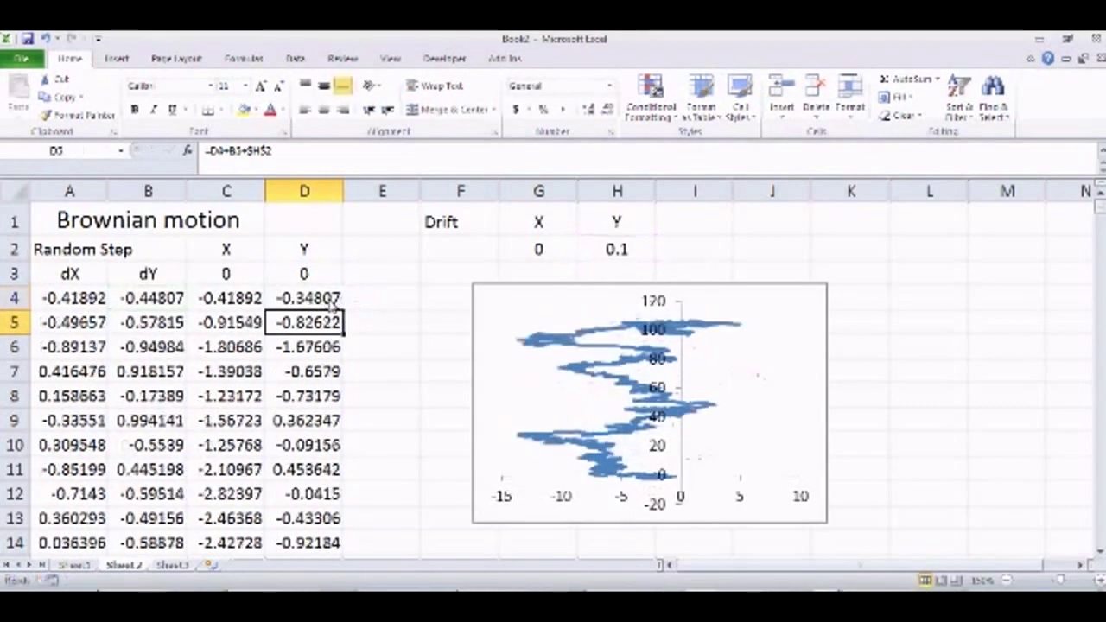
pyautogui.click(333, 304)
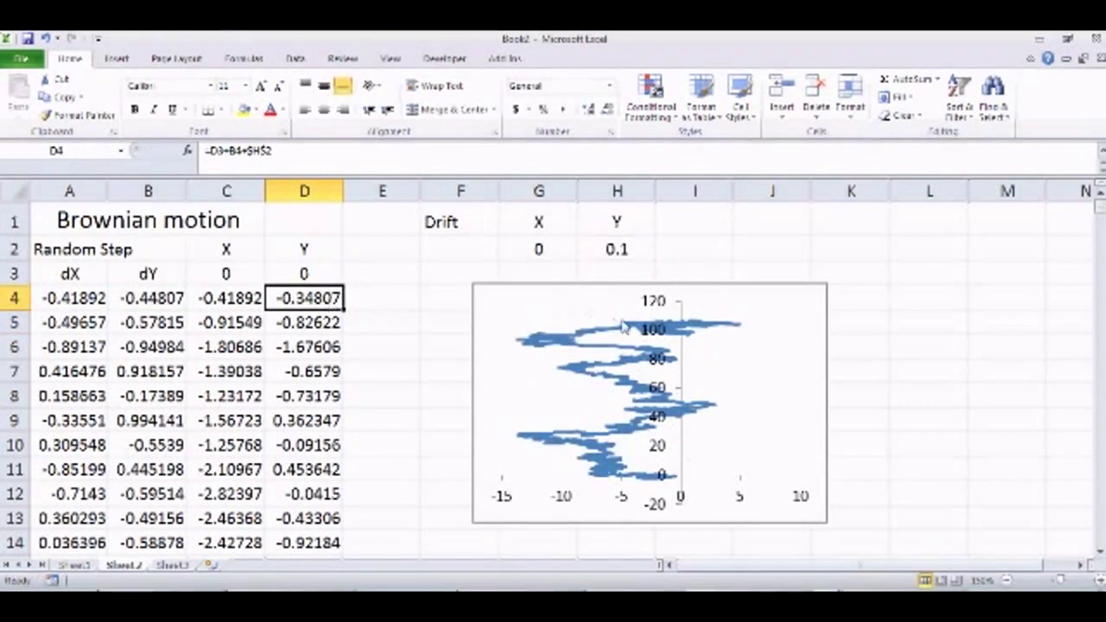
pyautogui.doubleClick(314, 299)
pyautogui.press('Return')
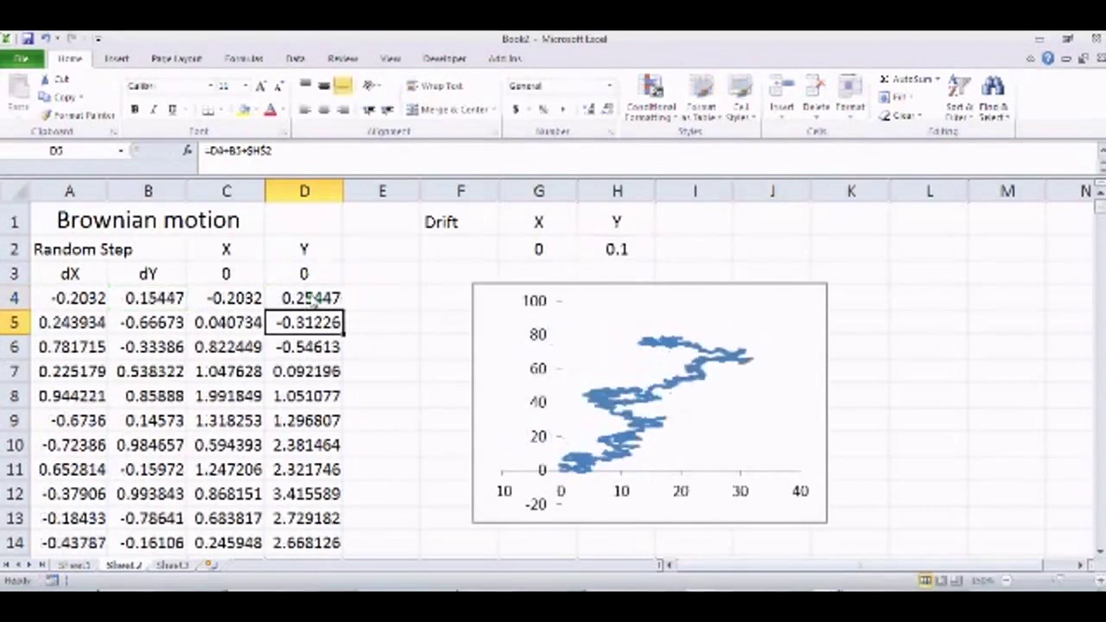
# Set the Y drift in H2 to 0 so that neither direction has any drift
pyautogui.click(603, 259)
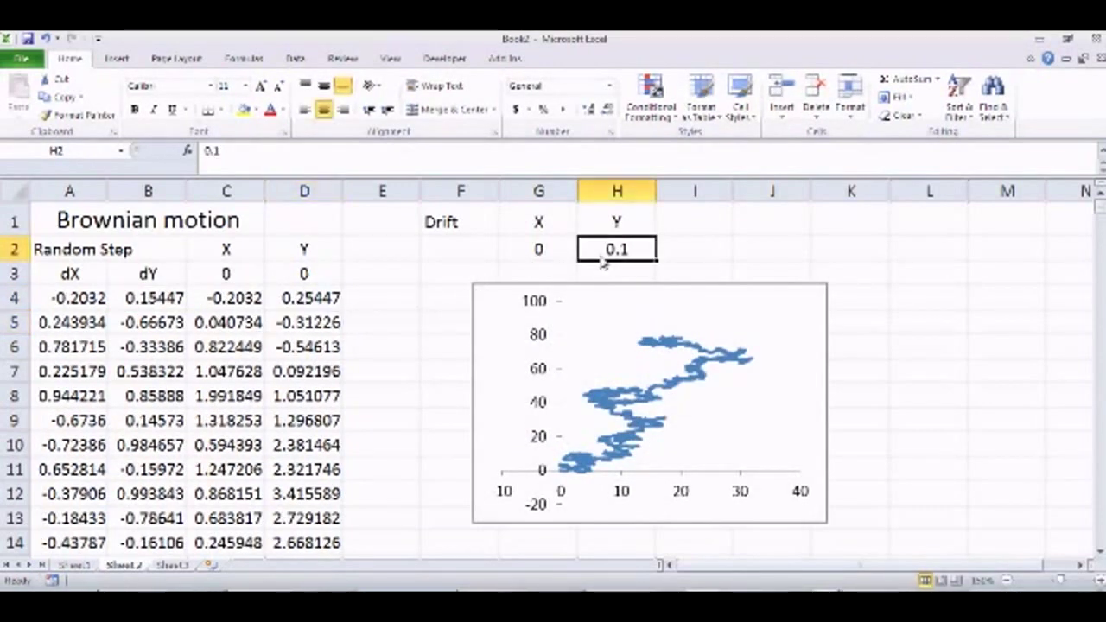
pyautogui.click(554, 252)
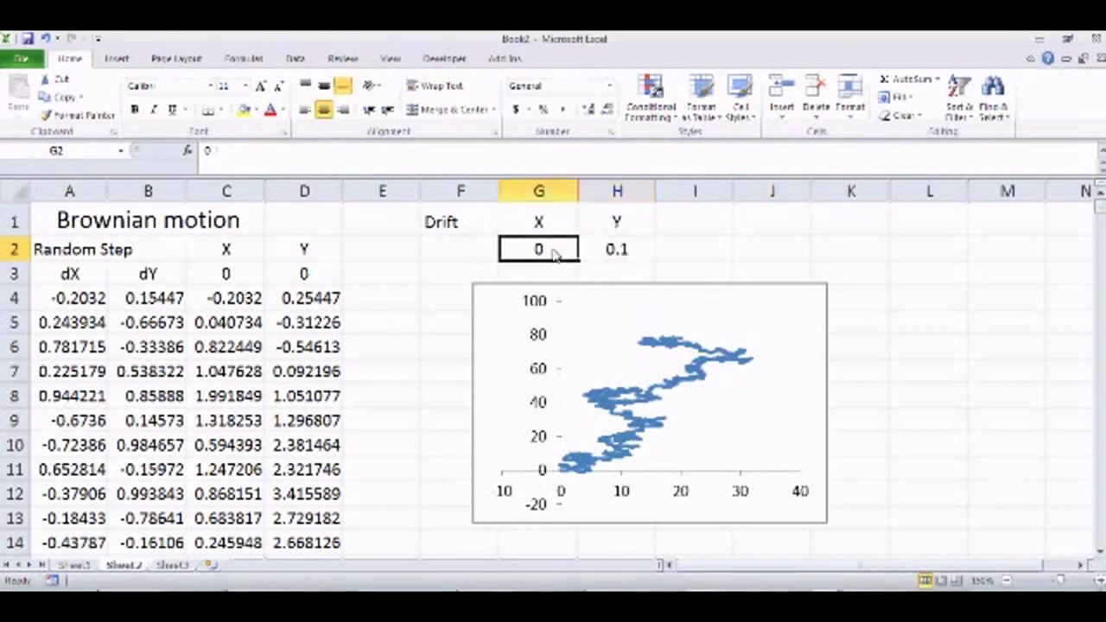
pyautogui.click(624, 259)
pyautogui.write('0')
pyautogui.press('Return')
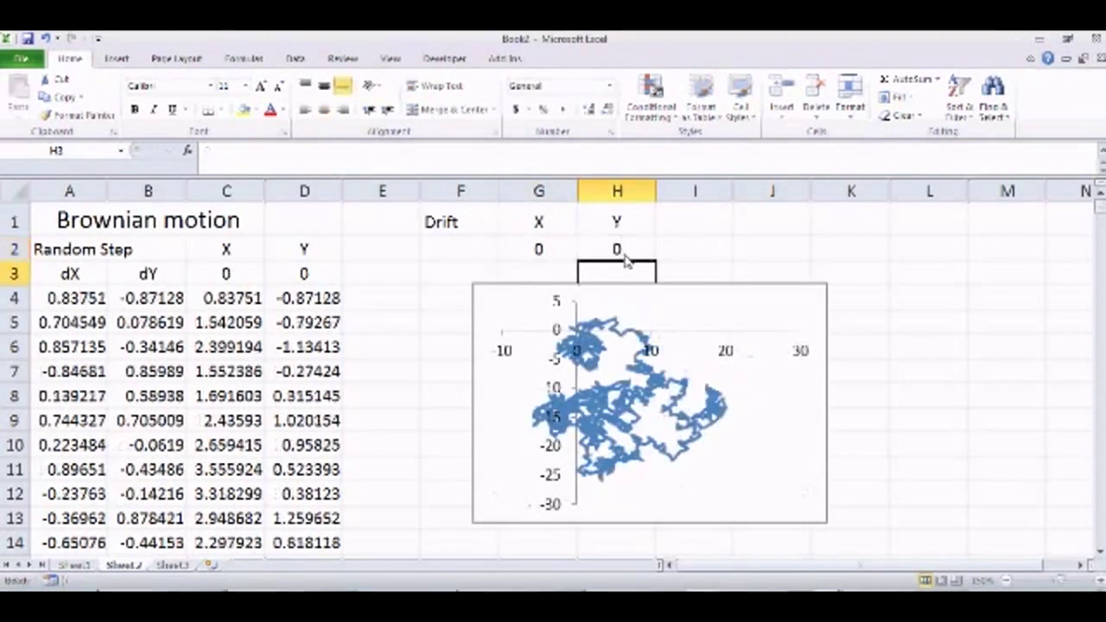
# Examine the driftless path on the chart, regenerating the walk three times by re-entering the unchanged formula in D4
pyautogui.click(327, 306)
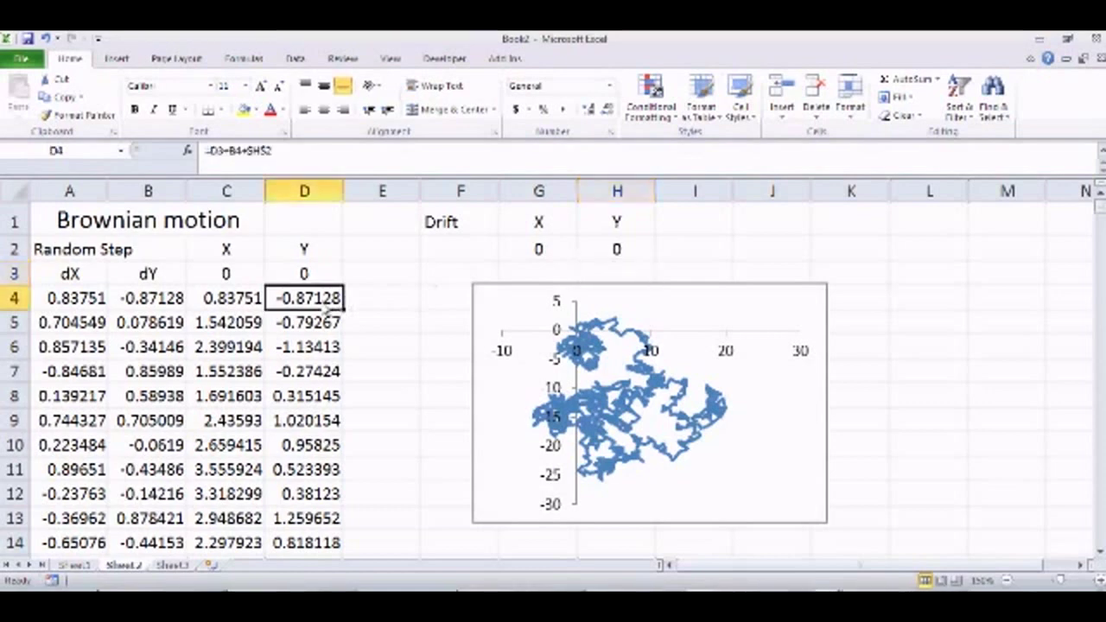
pyautogui.doubleClick(322, 307)
pyautogui.press('Return')
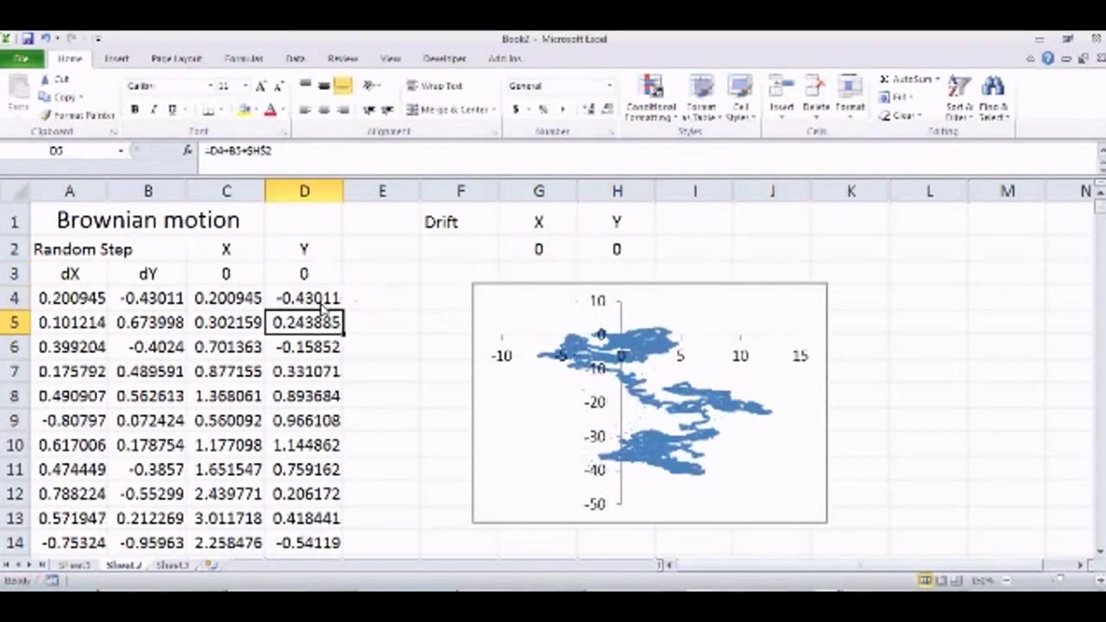
pyautogui.doubleClick(322, 304)
pyautogui.press('Return')
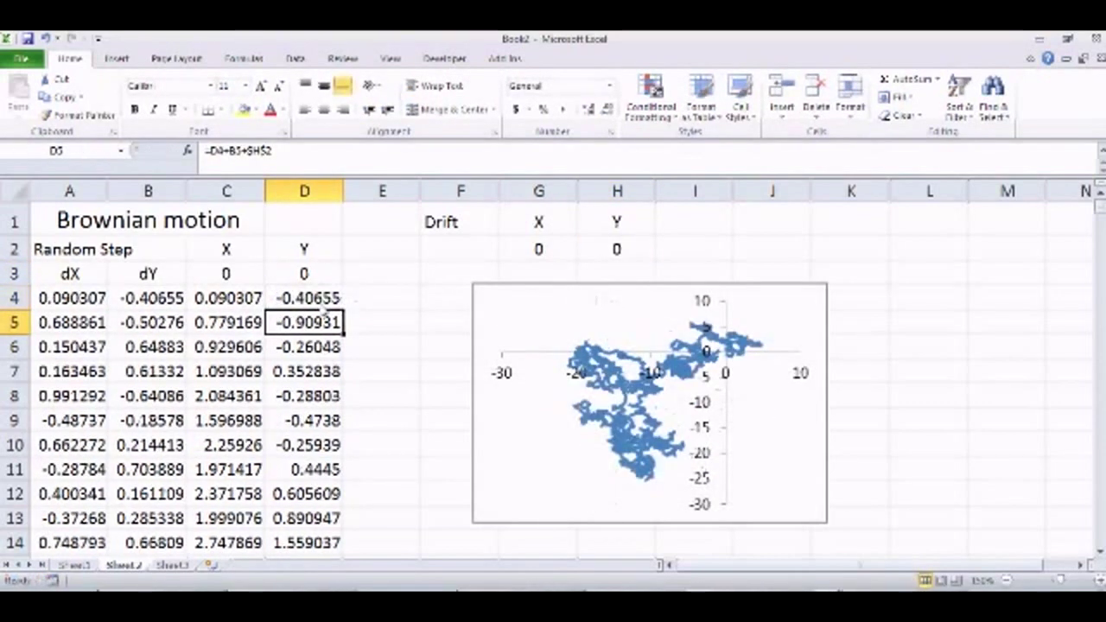
pyautogui.doubleClick(321, 304)
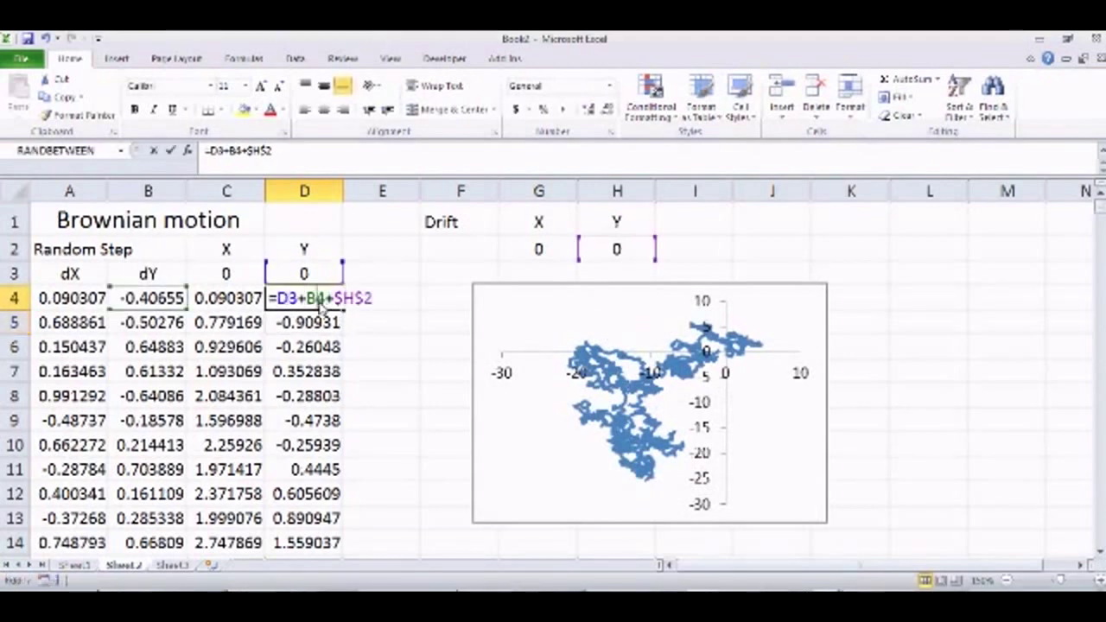
pyautogui.press('Return')
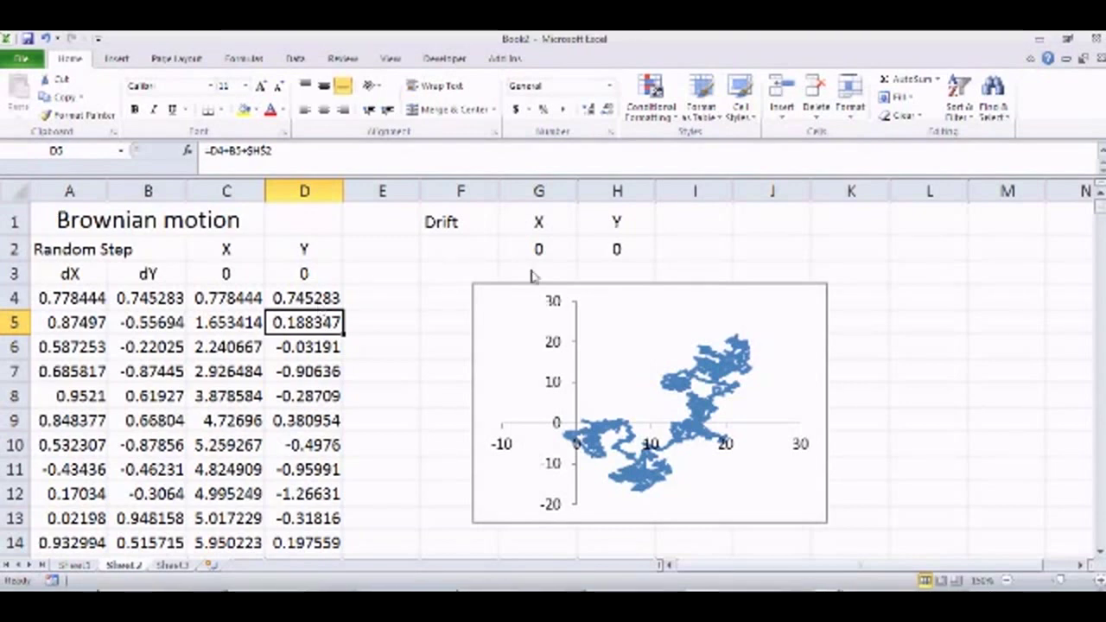
# Set the Y drift in H2 to 1
pyautogui.click(616, 253)
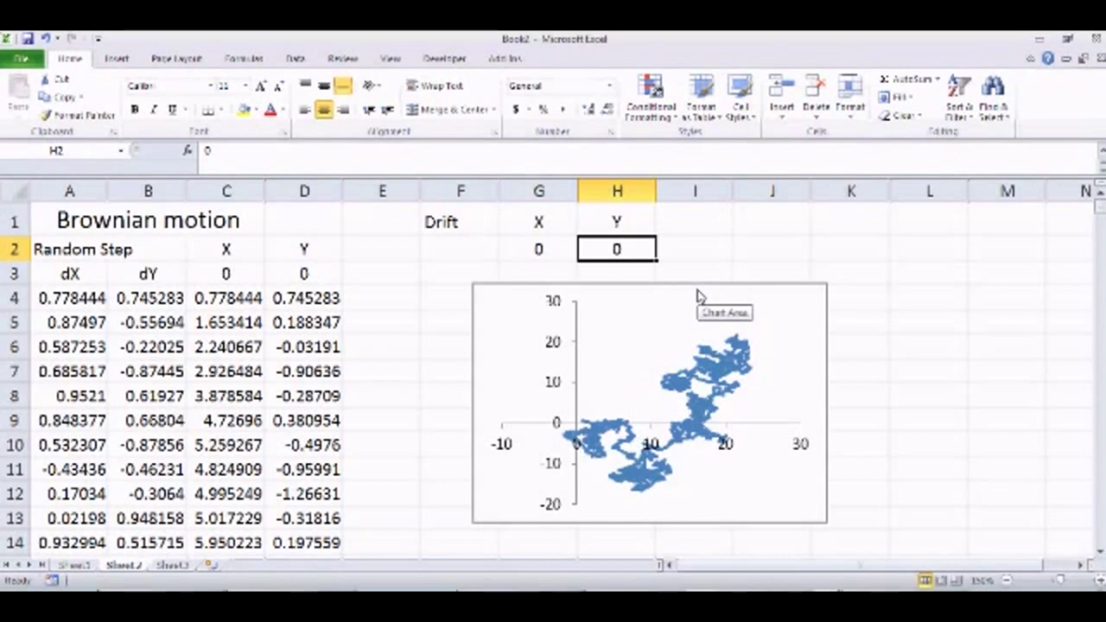
pyautogui.write('1')
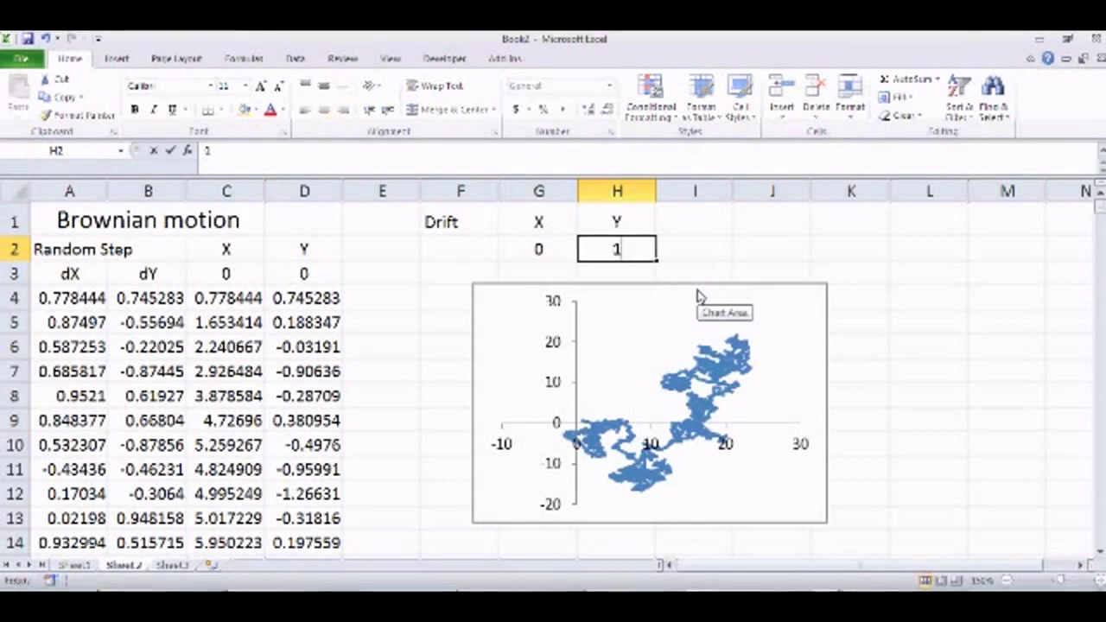
pyautogui.press('Return')
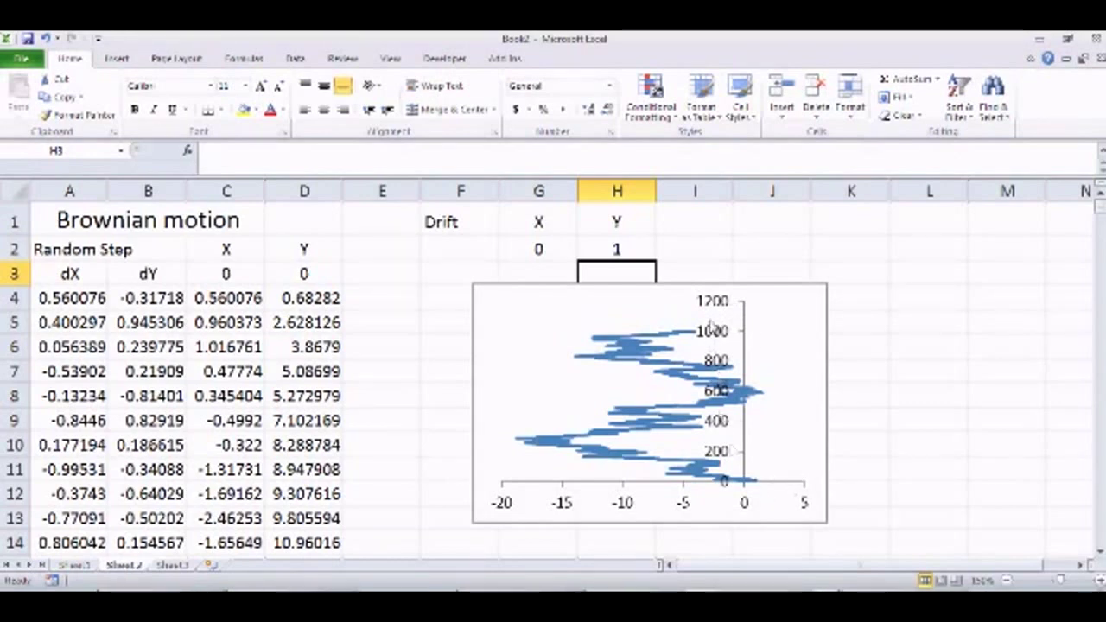
# Set the Y drift in H2 to 0.1
pyautogui.click(620, 250)
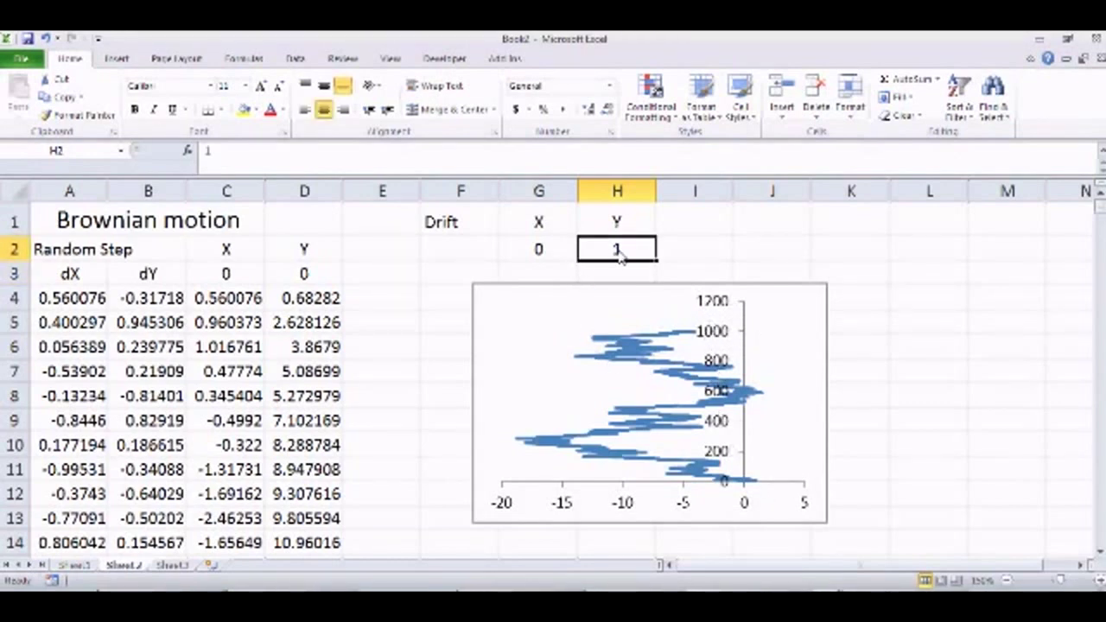
pyautogui.press('BackSpace')
pyautogui.write('.1')
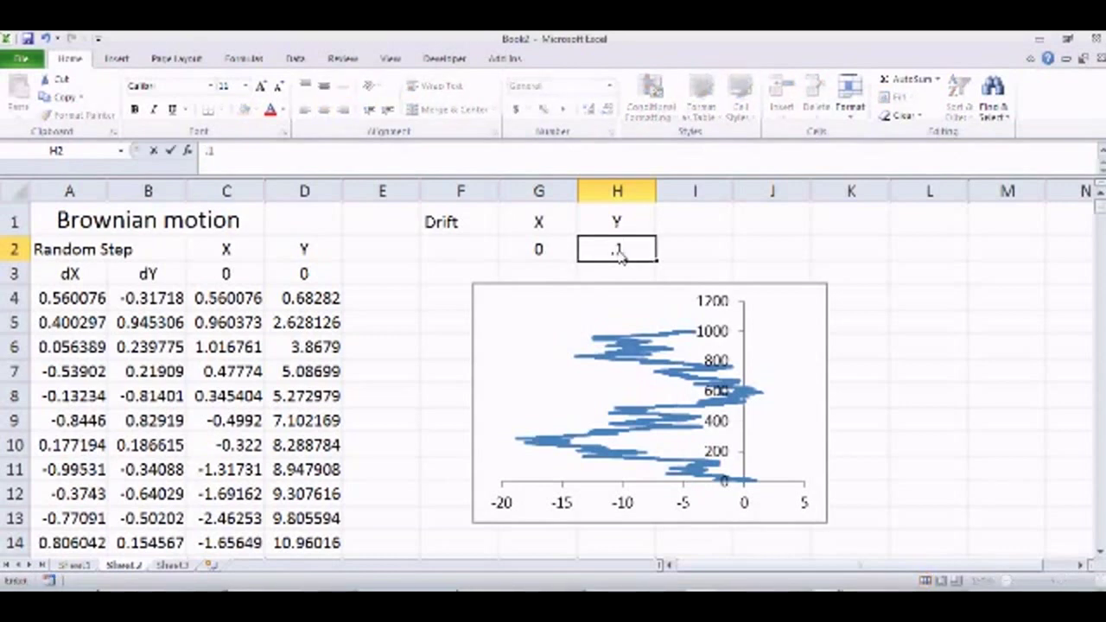
pyautogui.press('Return')
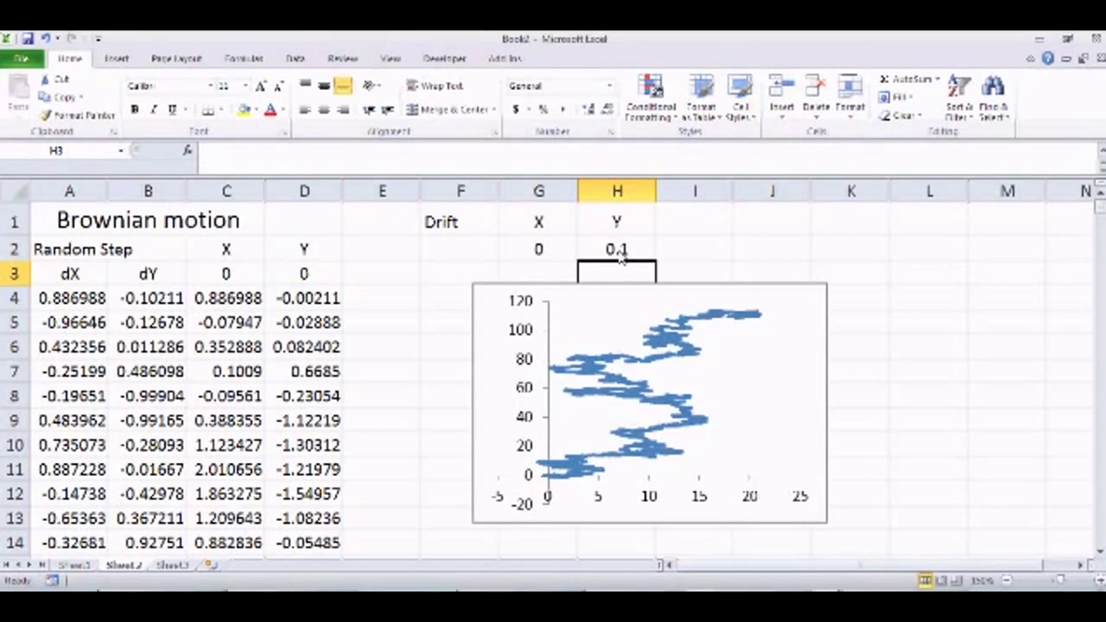
# Set the X drift in G2 to 0.1
pyautogui.click(549, 250)
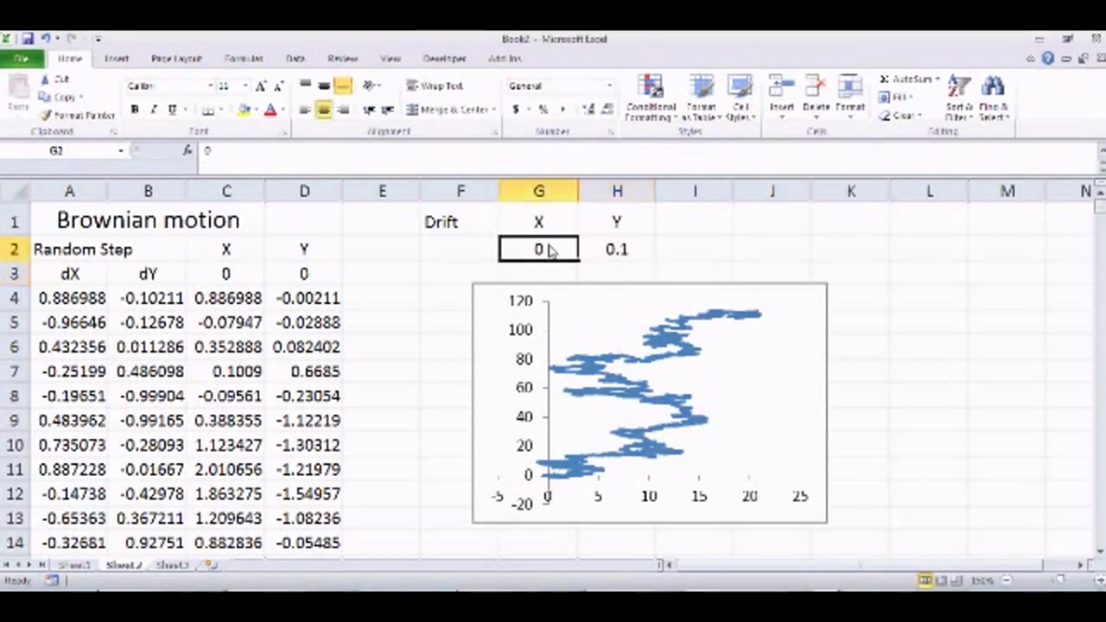
pyautogui.write('-1')
pyautogui.press('Return')
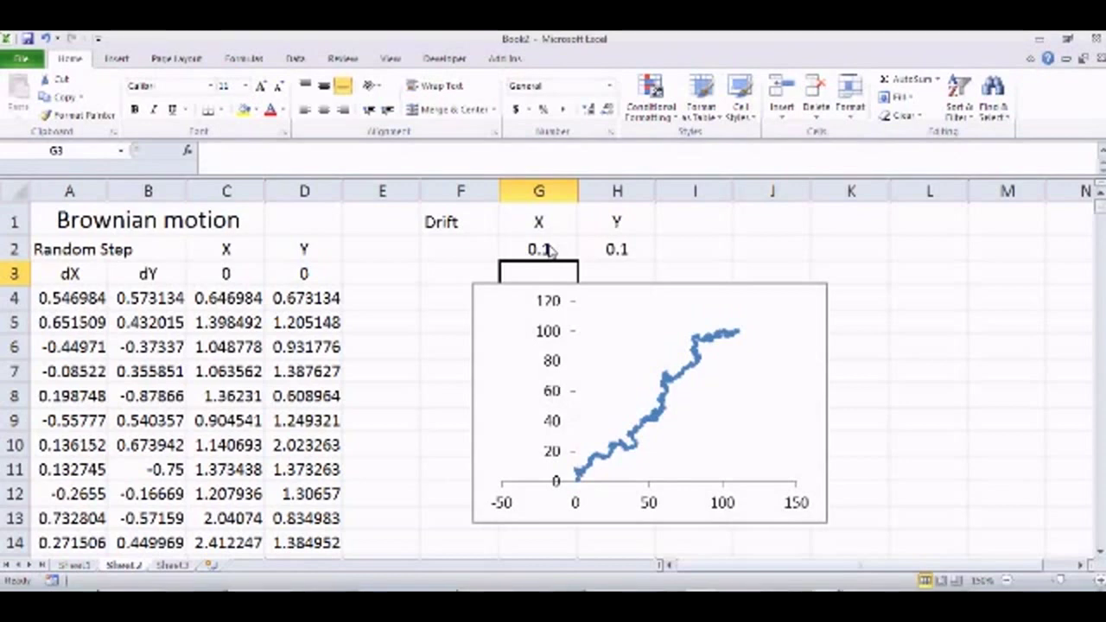
# Return the X drift in G2 to 0
pyautogui.click(550, 250)
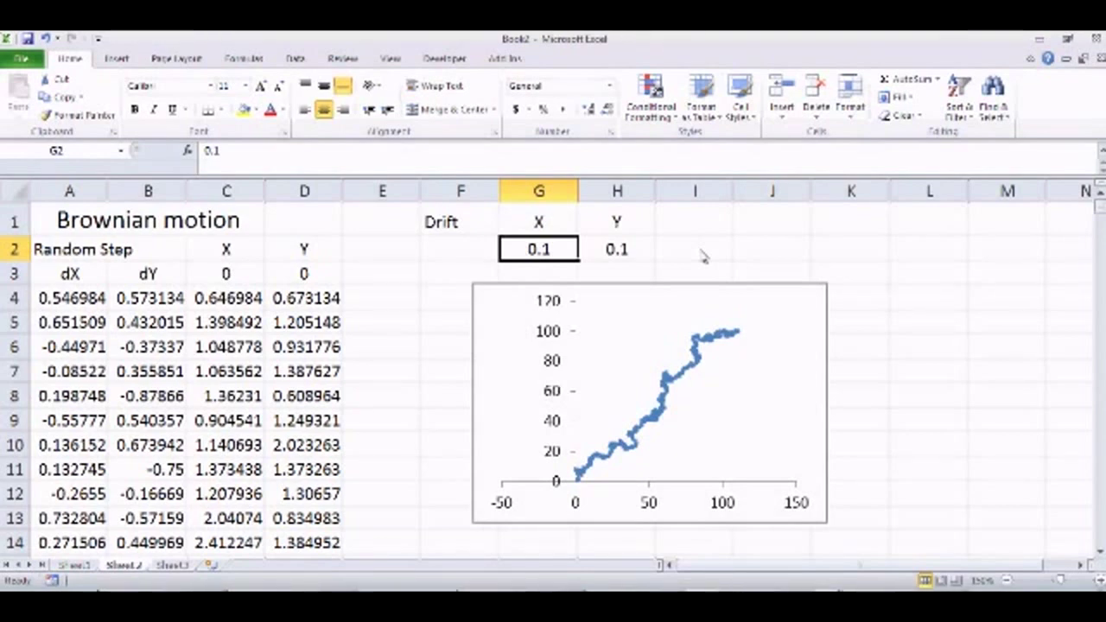
pyautogui.press('BackSpace')
pyautogui.write('.0')
pyautogui.press('BackSpace')
pyautogui.press('BackSpace')
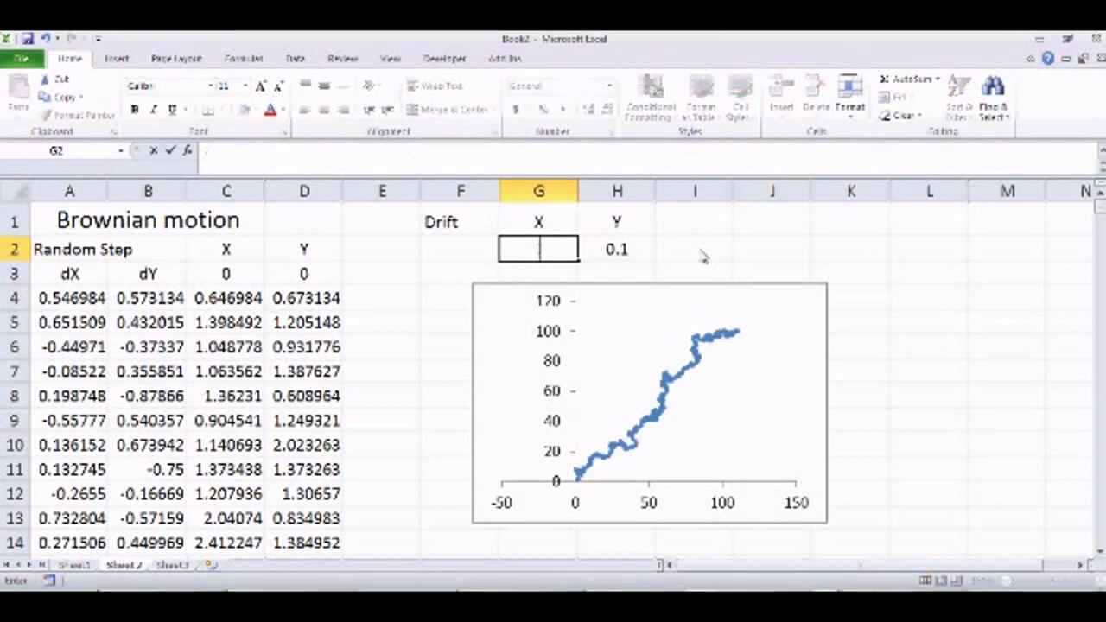
pyautogui.write('0')
pyautogui.press('Return')
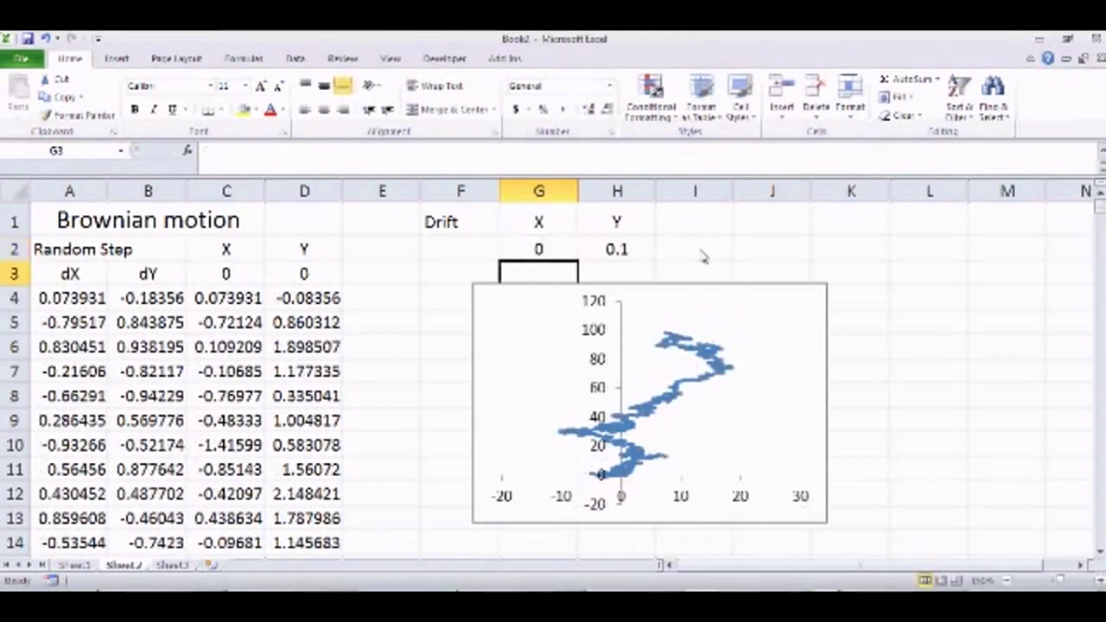
# Move the path chart closer to the data and insert a markers-only scatter chart of the X column C, shrunk and placed beside it
pyautogui.moveTo(730, 294); pyautogui.dragTo(634, 290)
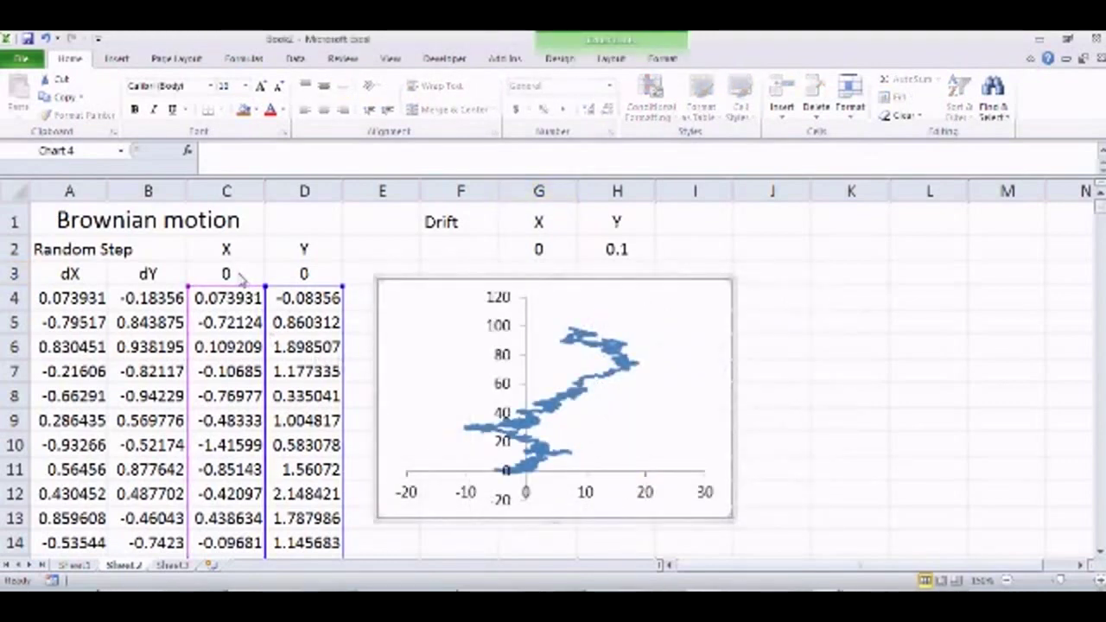
pyautogui.click(227, 190)
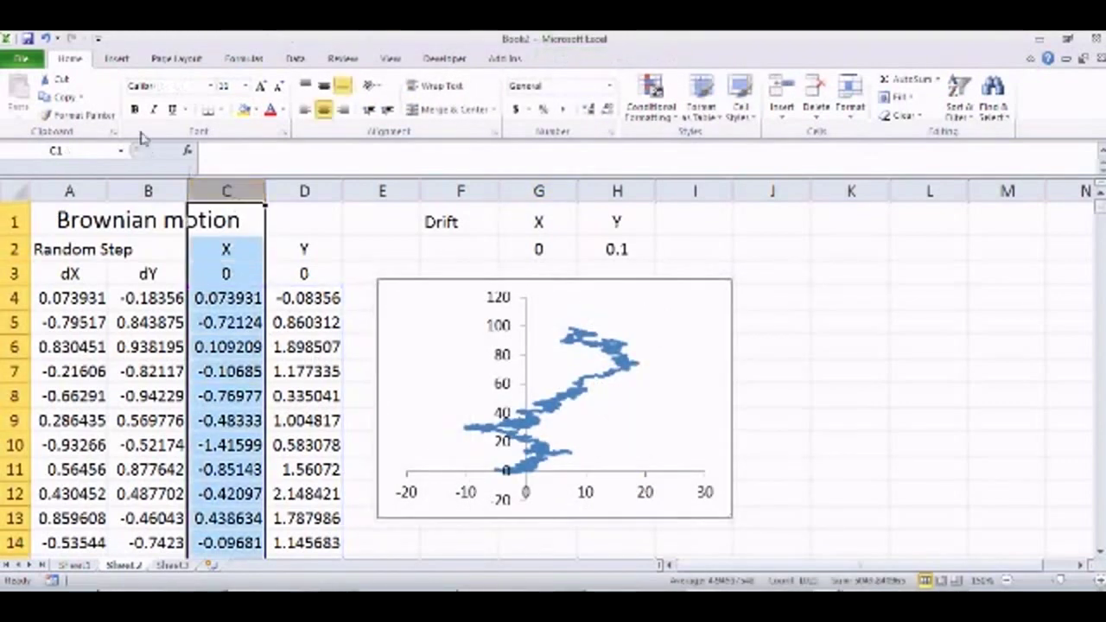
pyautogui.click(120, 61)
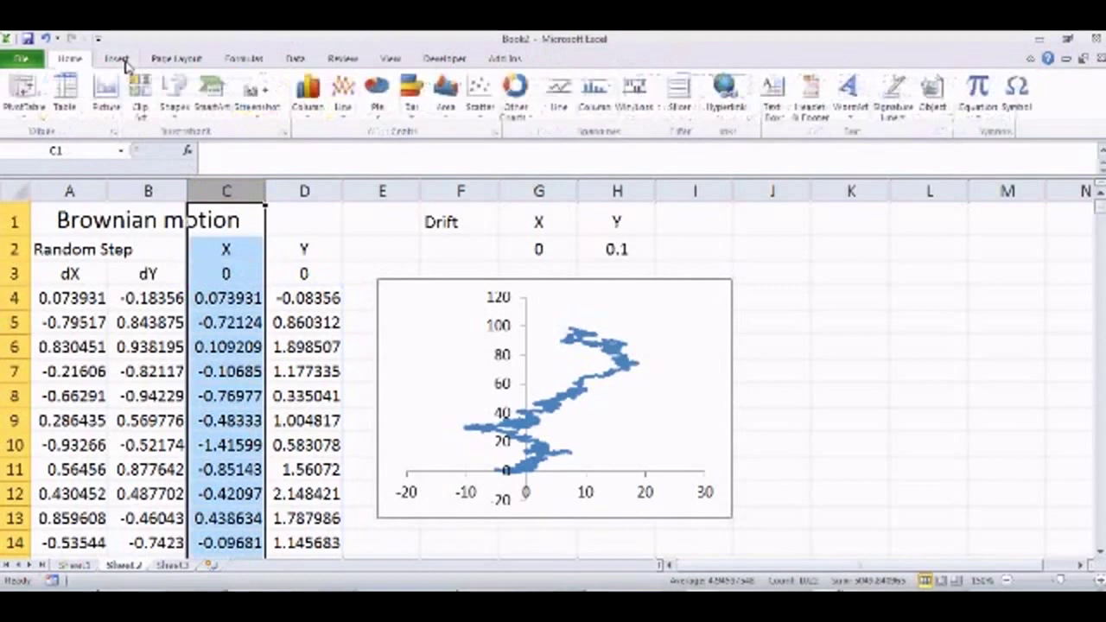
pyautogui.click(481, 99)
pyautogui.click(486, 161)
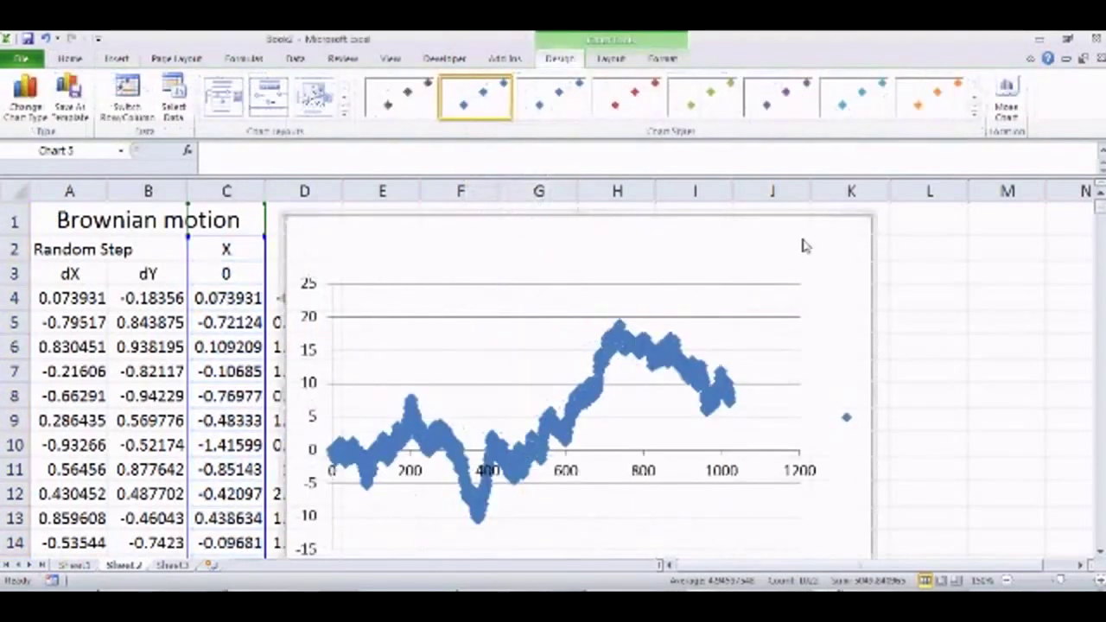
pyautogui.moveTo(872, 222); pyautogui.dragTo(937, 258)
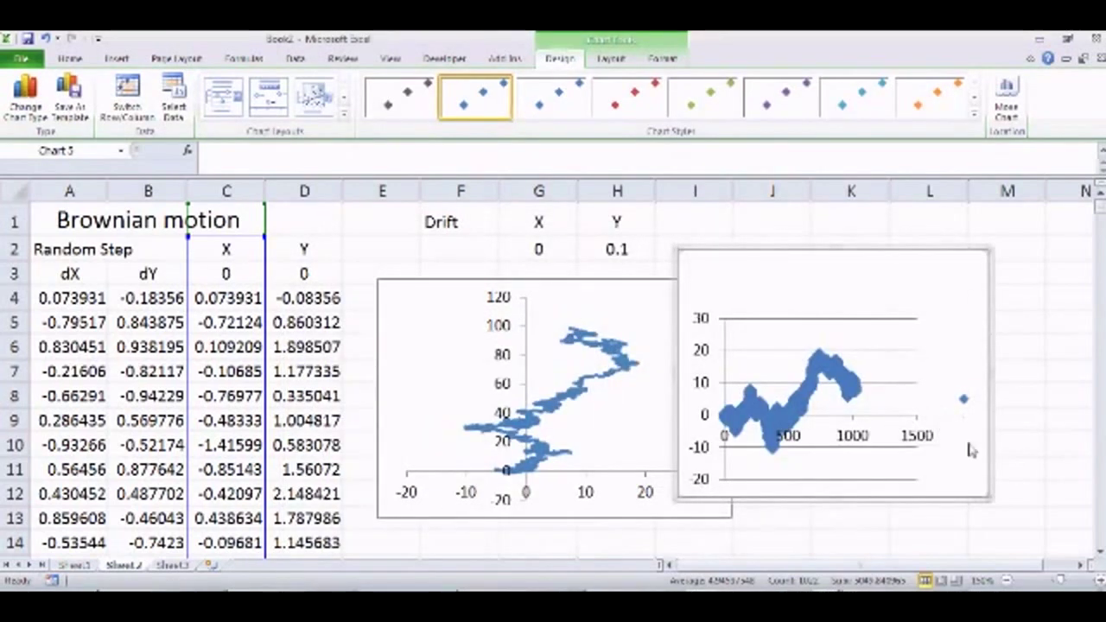
# Delete the legend and horizontal gridlines from the new X chart and enlarge the chart slightly
pyautogui.click(964, 400)
pyautogui.press('Delete')
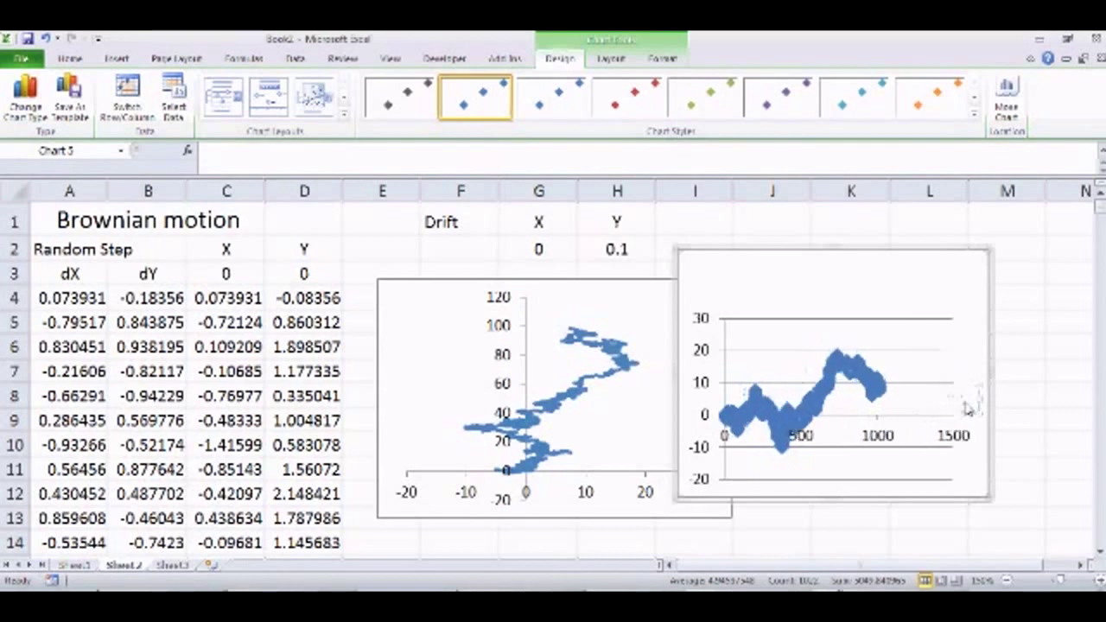
pyautogui.click(913, 358)
pyautogui.press('Delete')
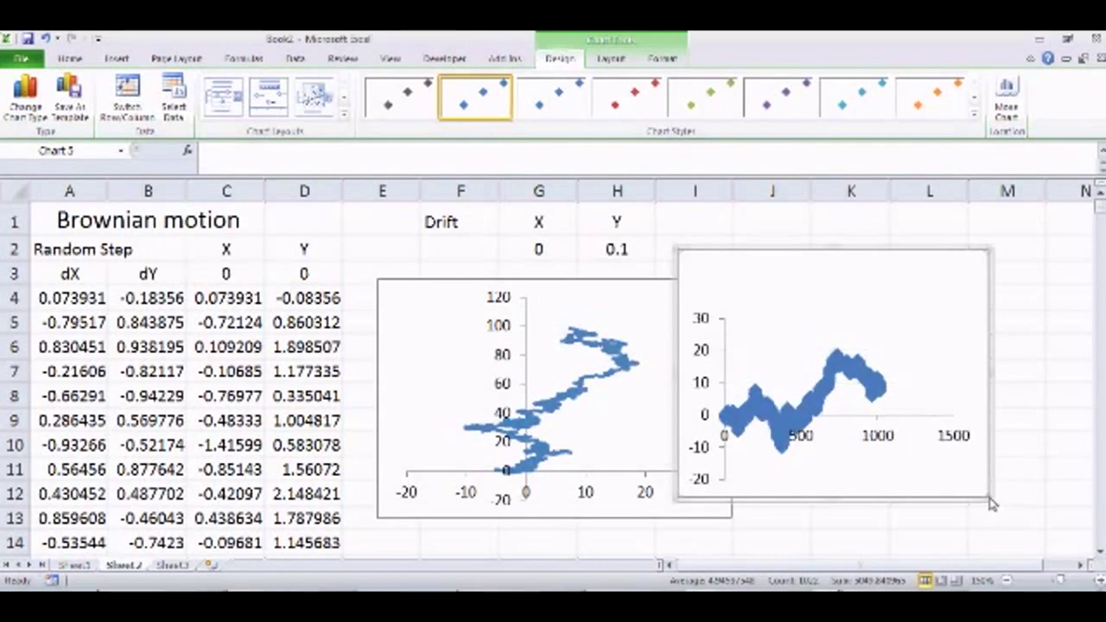
pyautogui.moveTo(990, 501); pyautogui.dragTo(1037, 528)
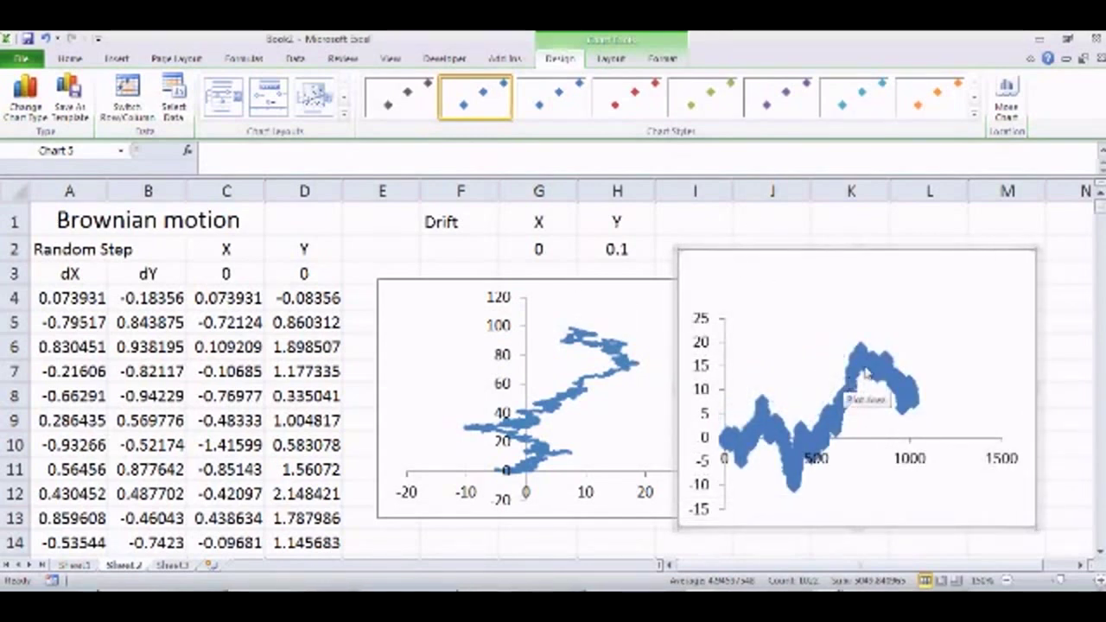
# Format the X chart's data series with marker type None and a solid line, accepting the complex formatting
pyautogui.rightClick(869, 370)
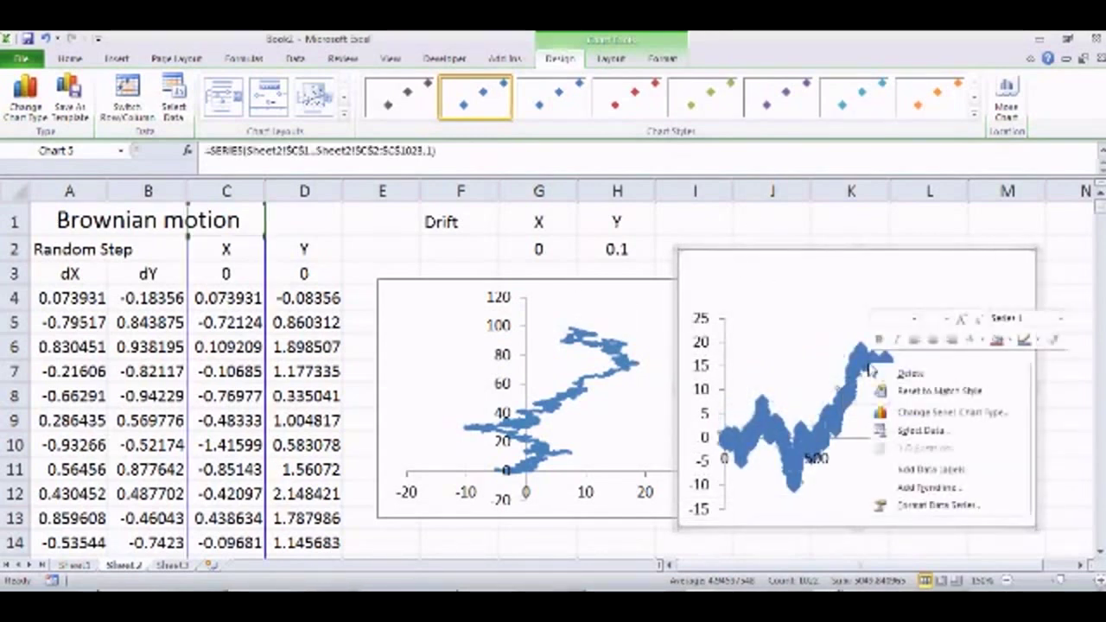
pyautogui.click(938, 512)
pyautogui.click(399, 147)
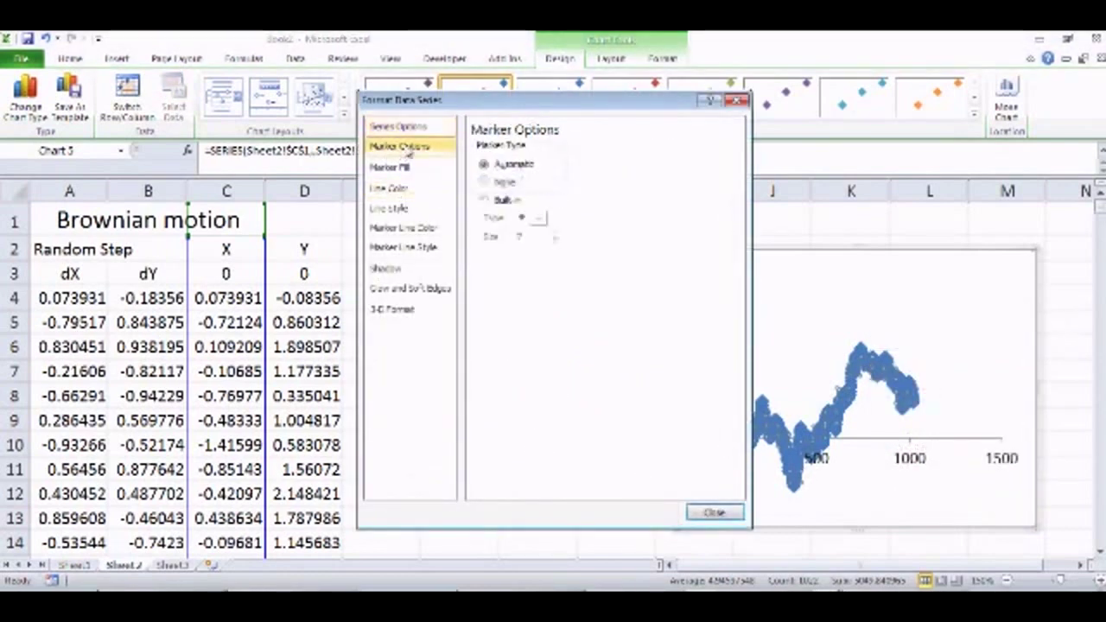
pyautogui.click(505, 200)
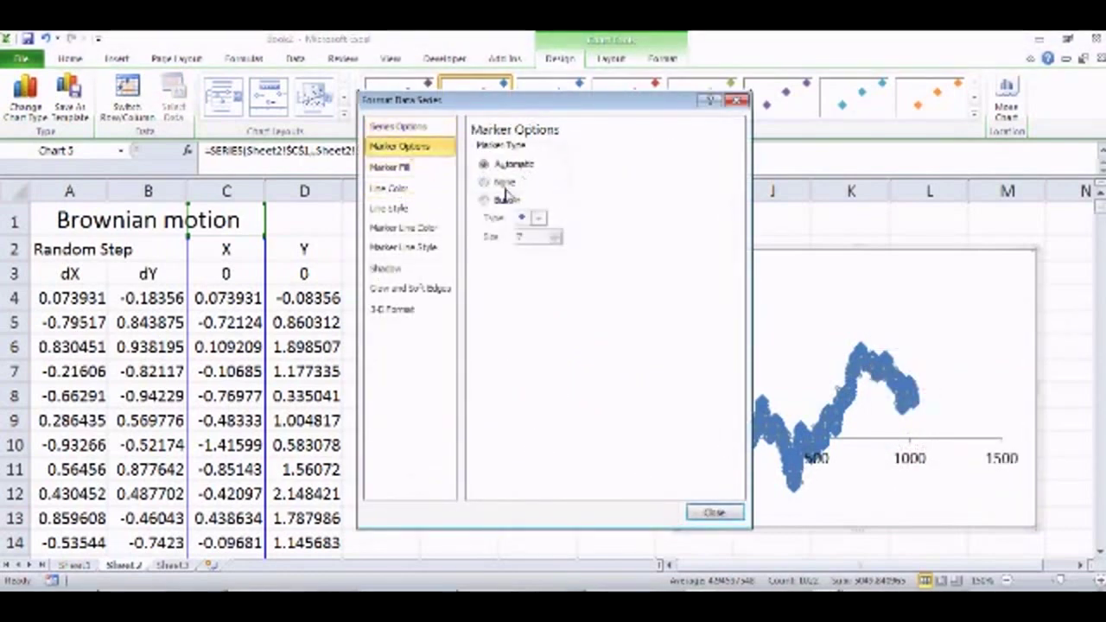
pyautogui.click(409, 192)
pyautogui.click(499, 164)
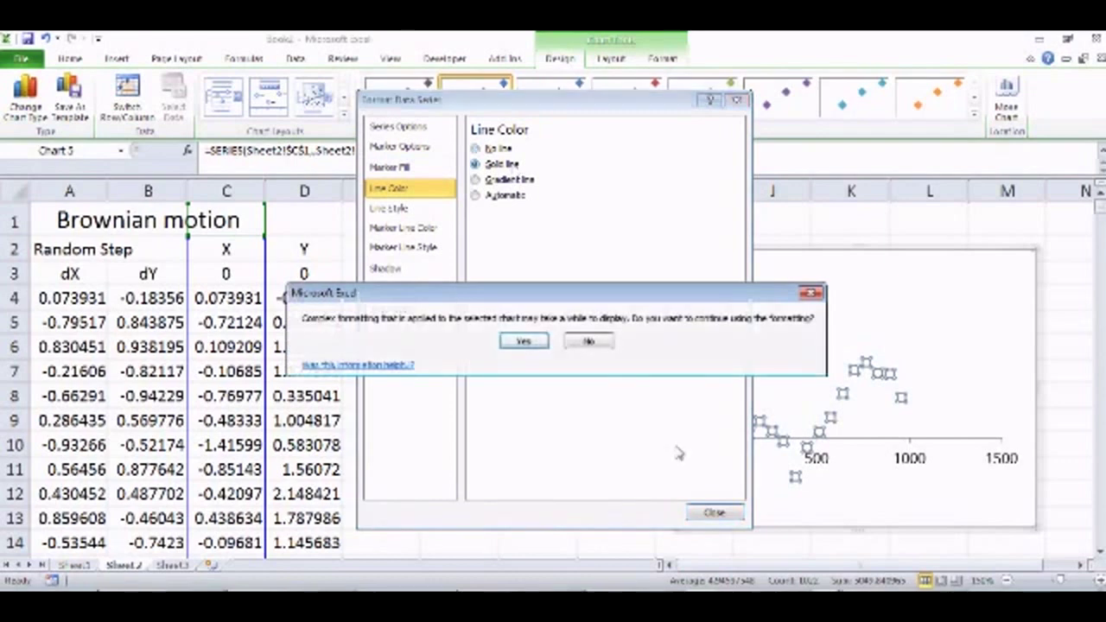
pyautogui.click(528, 342)
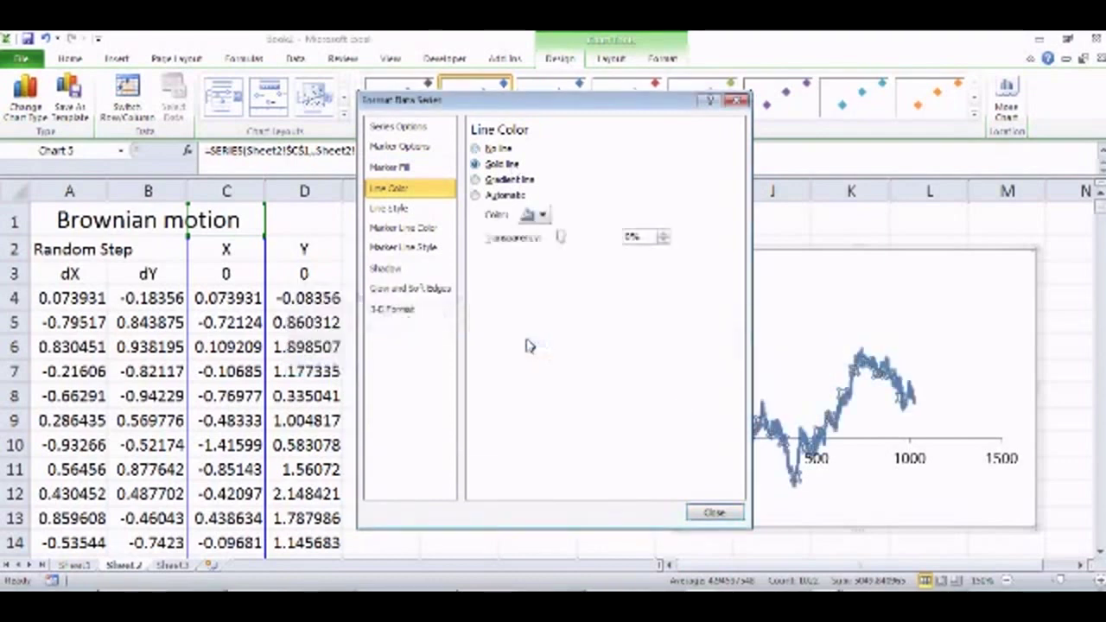
pyautogui.click(714, 513)
pyautogui.click(907, 229)
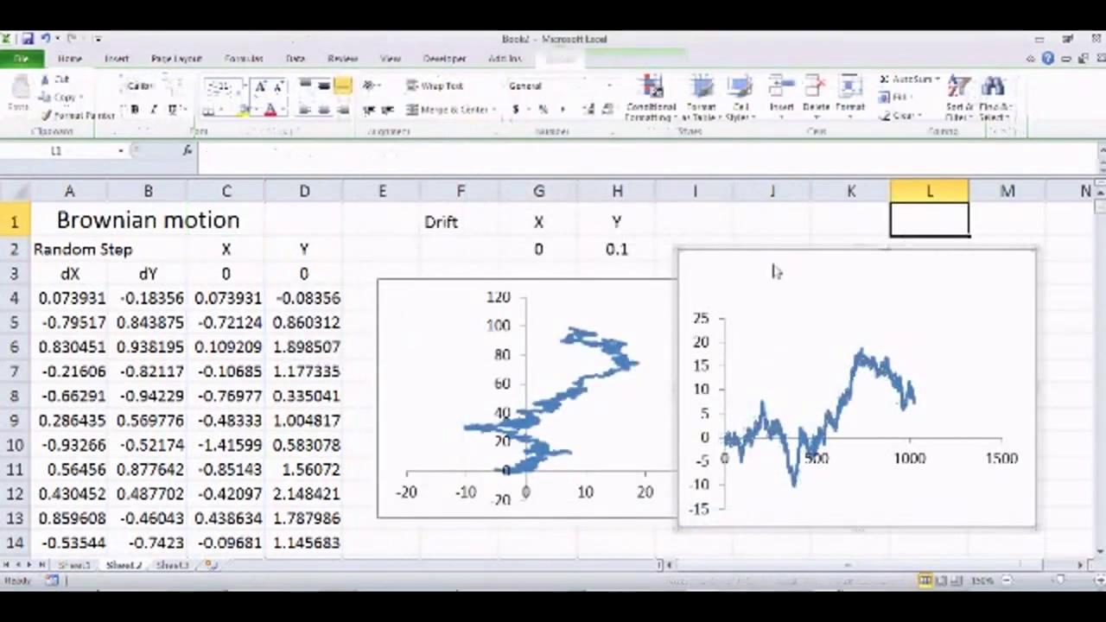
# Delete the chart plotting the X–Y path, move the remaining chart below the drift values, and reduce its height
pyautogui.click(631, 292)
pyautogui.press('Delete')
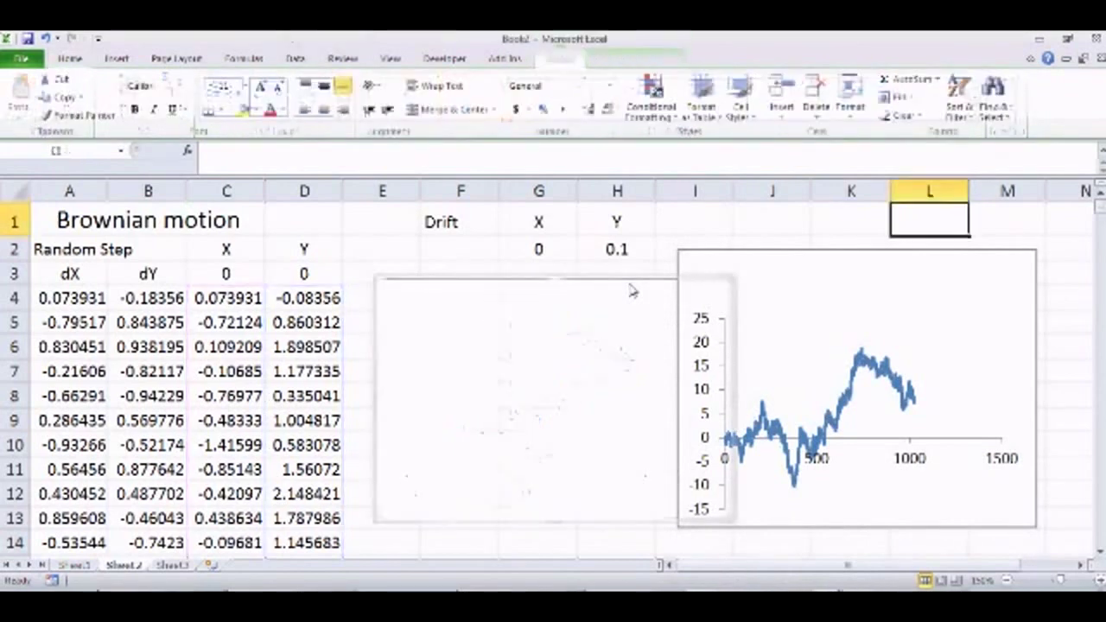
pyautogui.moveTo(823, 258); pyautogui.dragTo(536, 266)
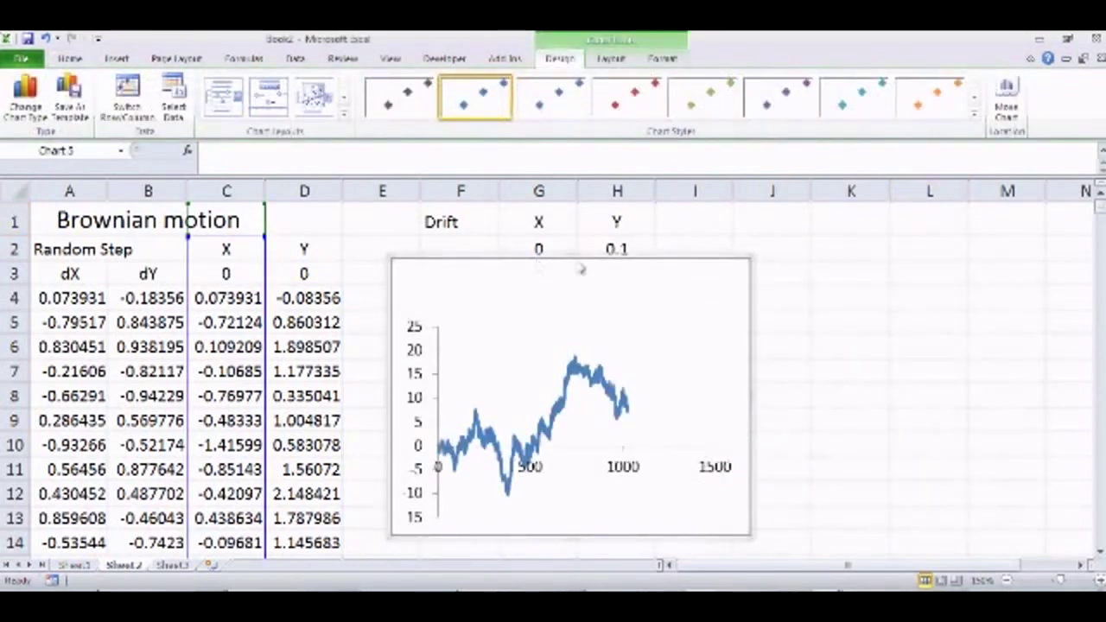
pyautogui.moveTo(751, 258); pyautogui.dragTo(755, 305)
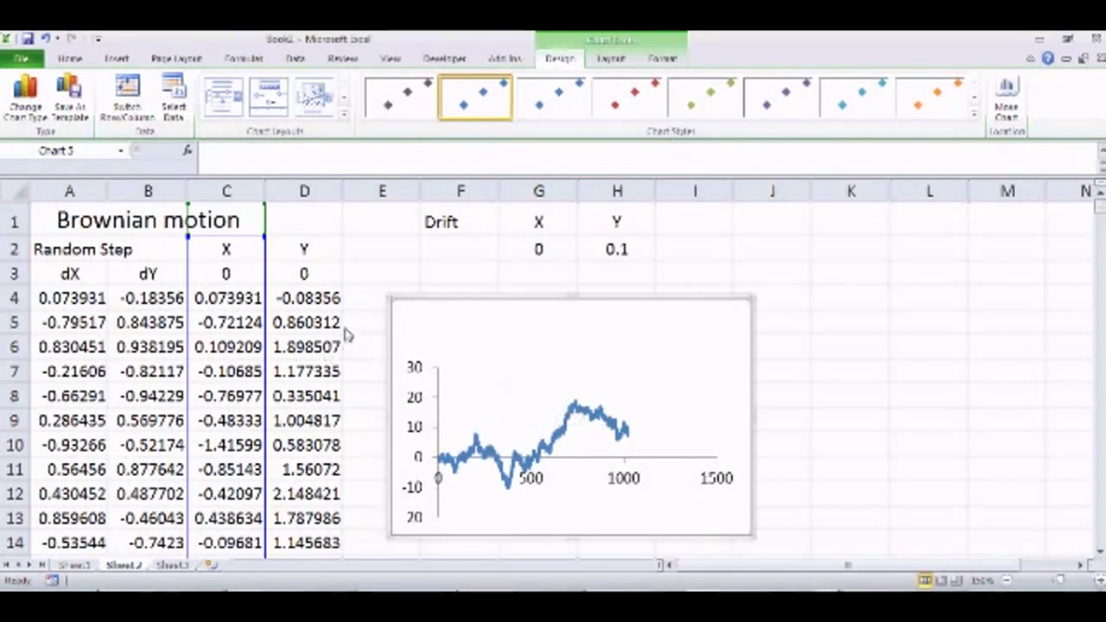
# Re-enter the formula in C4 repeatedly to regenerate the random steps and examine how the X path varies without X drift
pyautogui.doubleClick(251, 299)
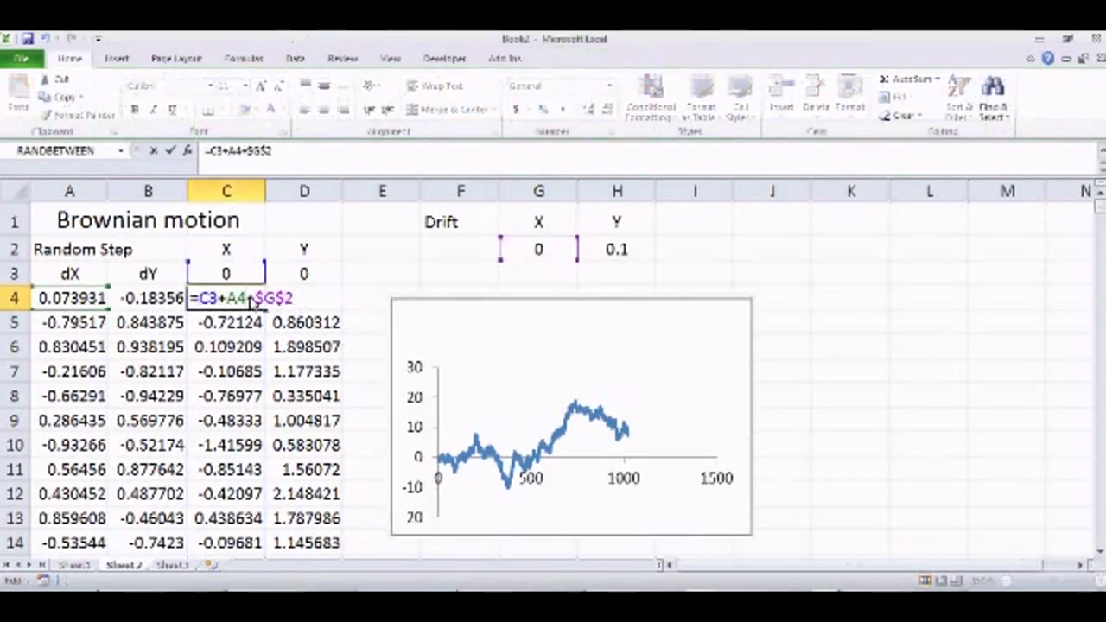
pyautogui.press('Return')
pyautogui.doubleClick(251, 298)
pyautogui.press('Return')
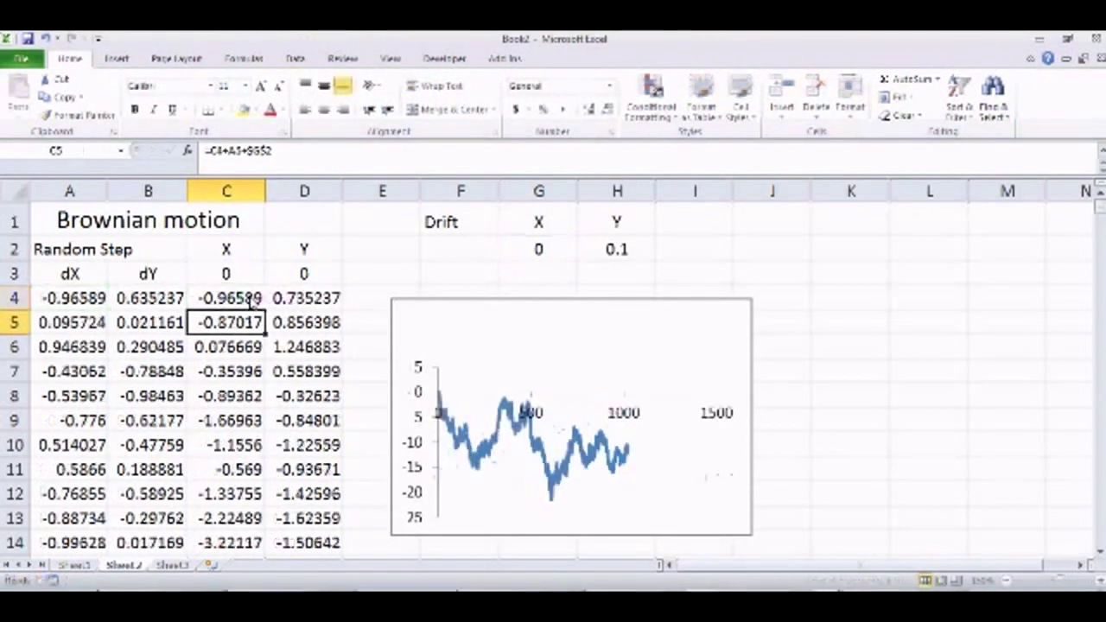
pyautogui.doubleClick(251, 298)
pyautogui.press('Return')
pyautogui.doubleClick(251, 298)
pyautogui.press('Return')
pyautogui.doubleClick(251, 299)
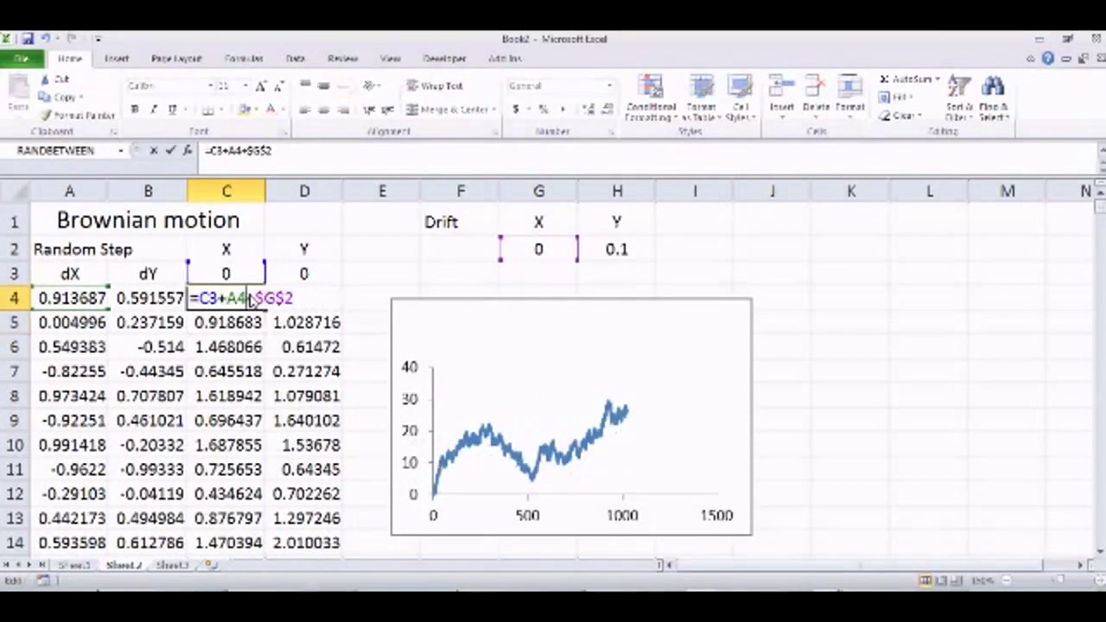
pyautogui.press('Return')
pyautogui.doubleClick(250, 298)
pyautogui.press('Return')
pyautogui.doubleClick(251, 299)
pyautogui.press('Return')
pyautogui.doubleClick(251, 298)
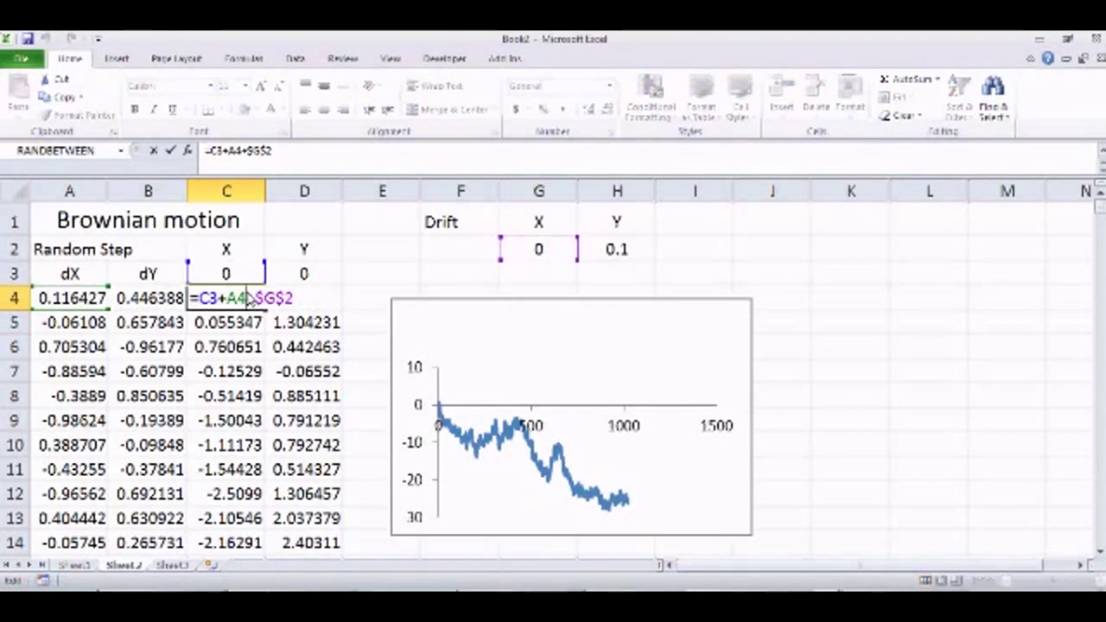
pyautogui.press('Return')
pyautogui.doubleClick(249, 298)
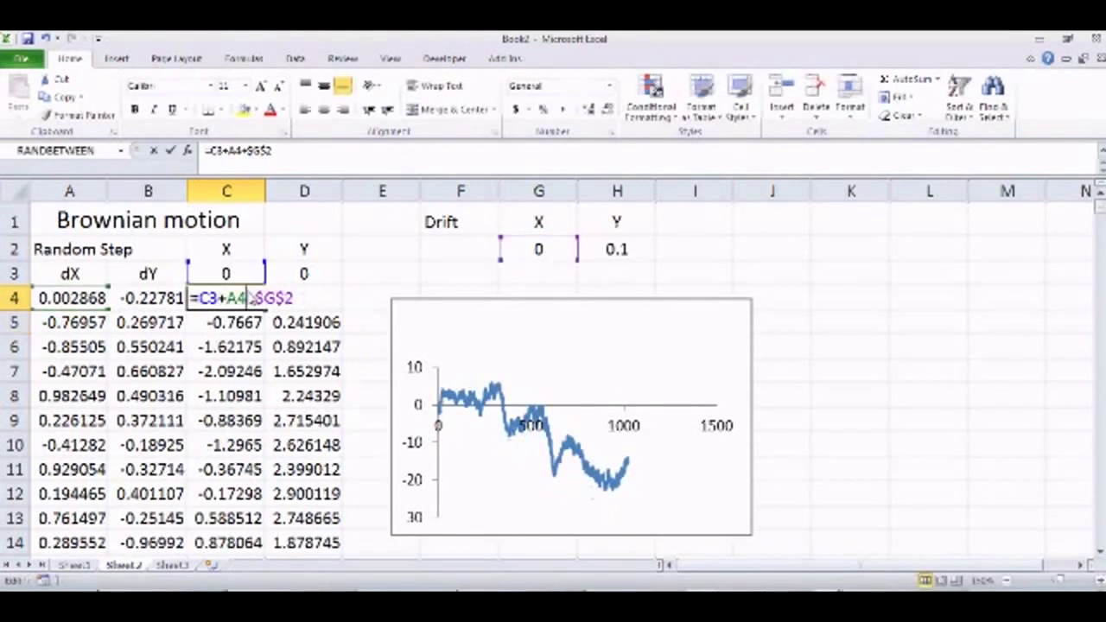
pyautogui.press('Return')
pyautogui.doubleClick(250, 298)
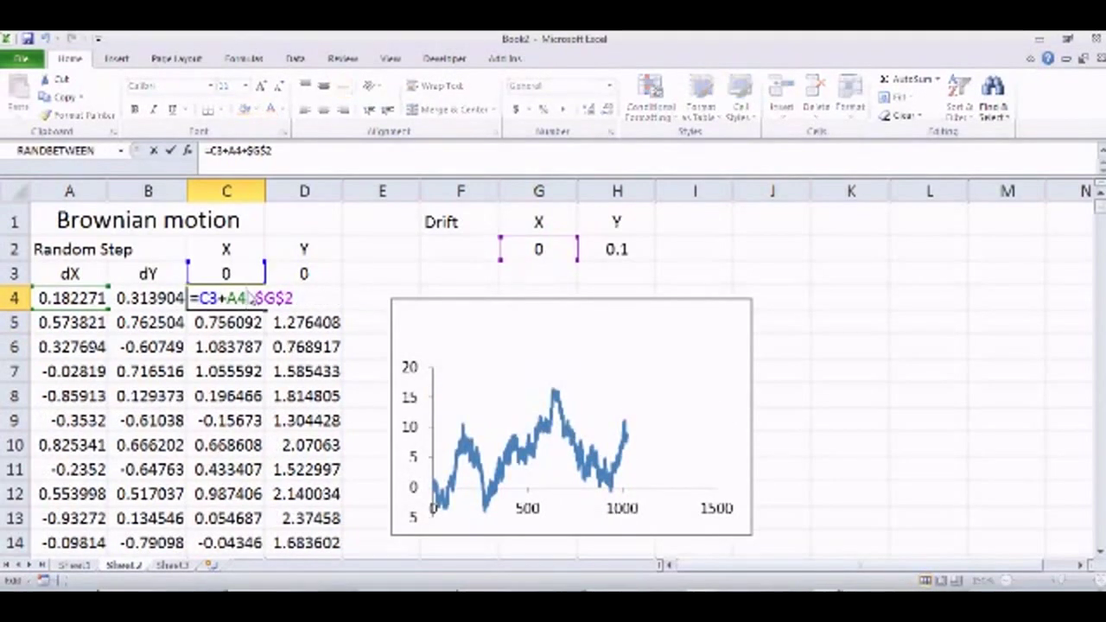
pyautogui.press('Return')
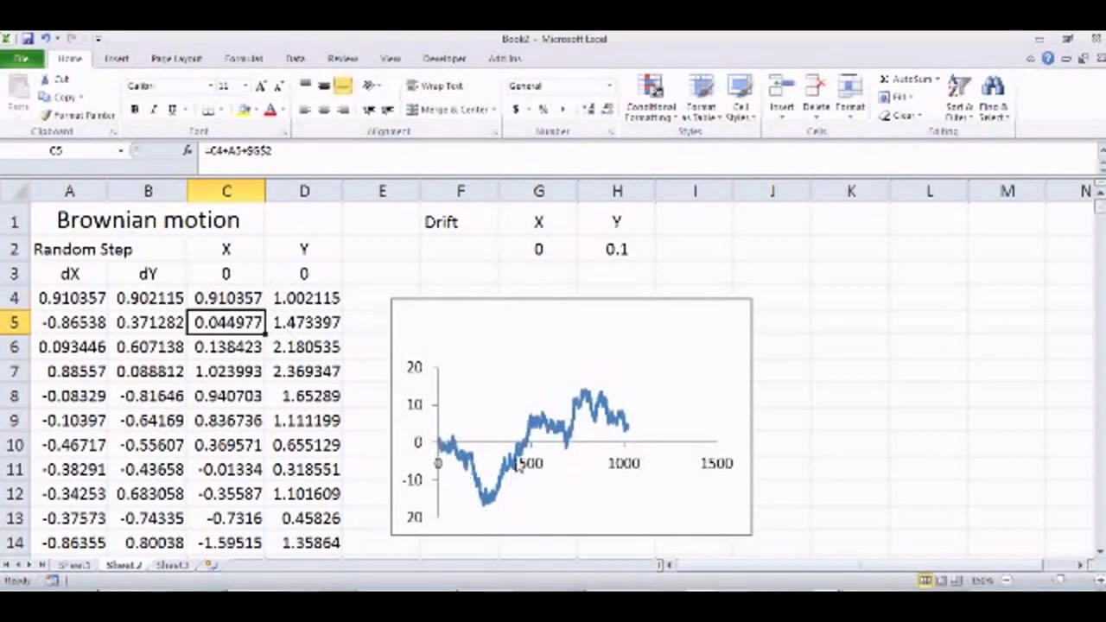
pyautogui.moveTo(477, 460)
pyautogui.click(262, 299)
pyautogui.doubleClick(255, 298)
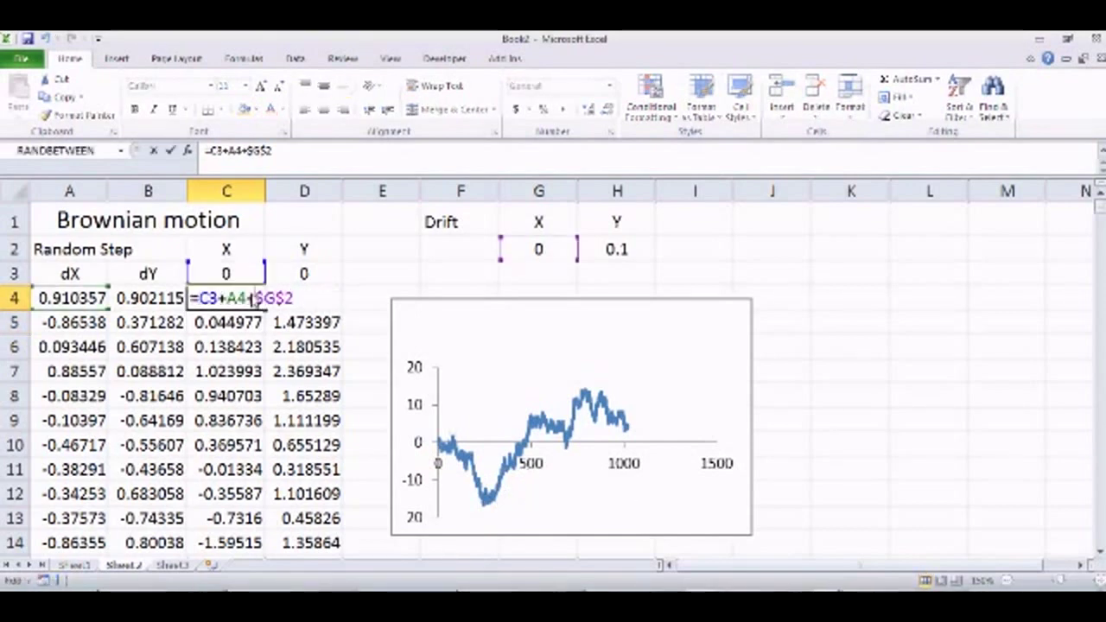
pyautogui.press('Return')
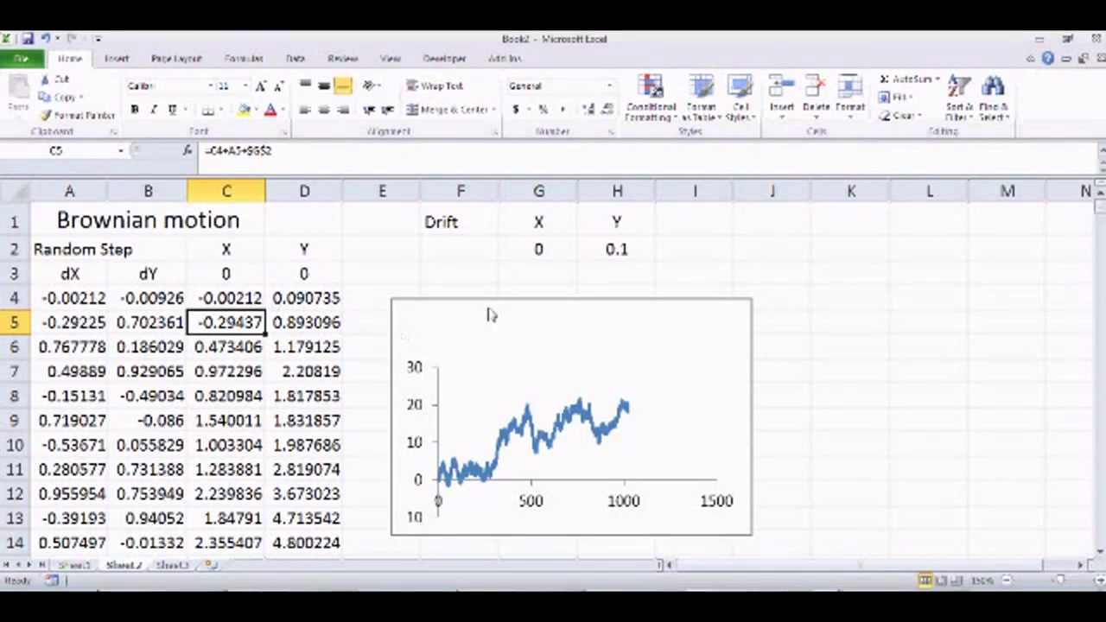
# Set the X drift in G2 to 1
pyautogui.click(545, 253)
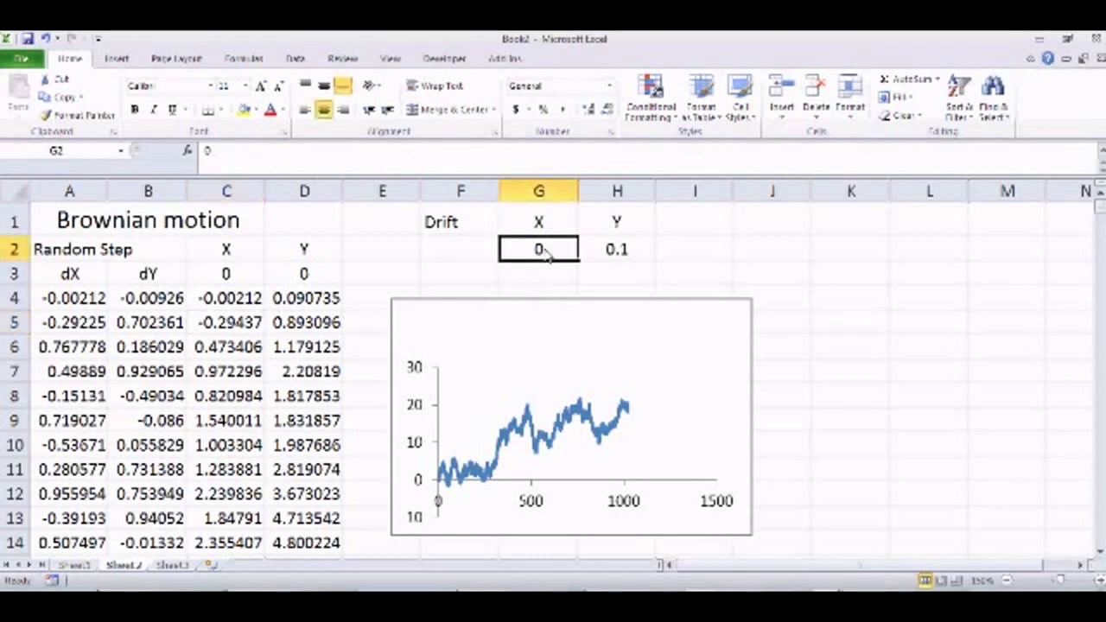
pyautogui.press('BackSpace')
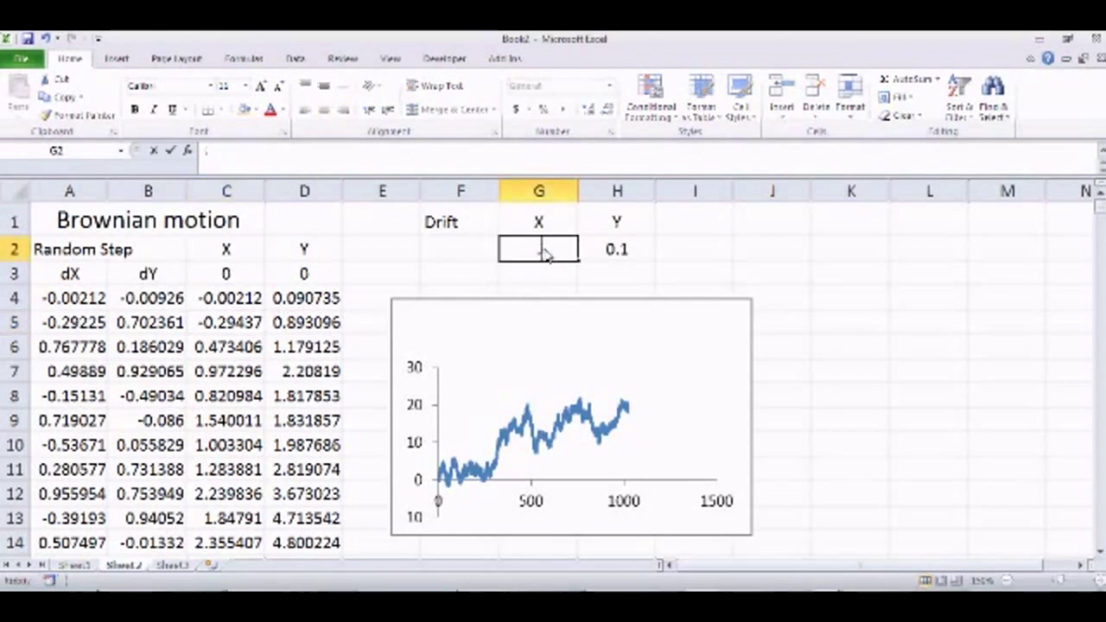
pyautogui.write('.')
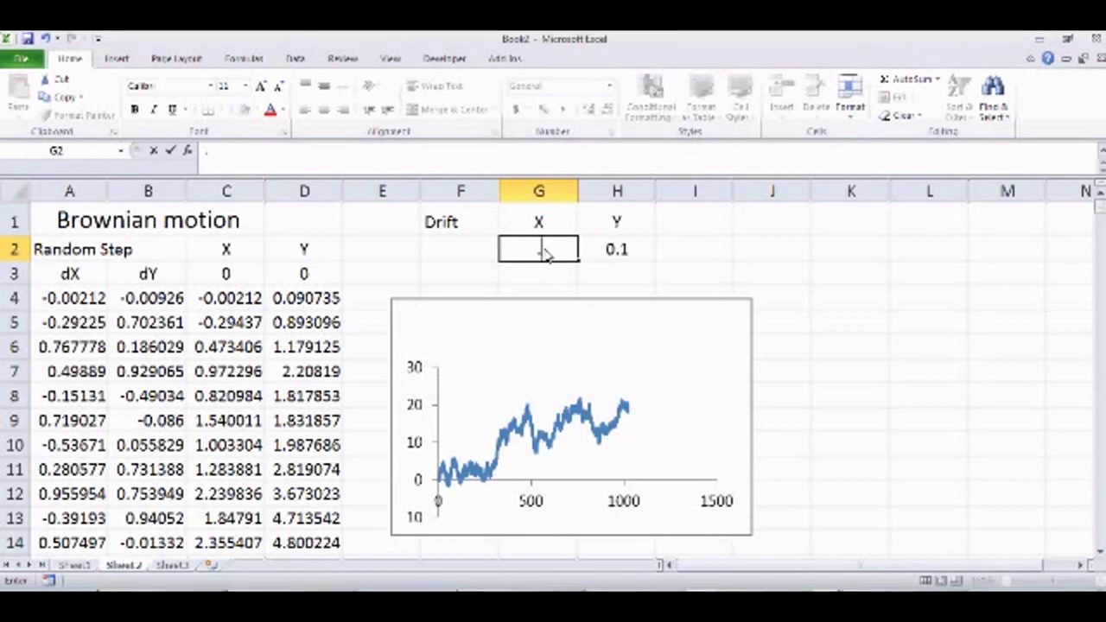
pyautogui.write('1')
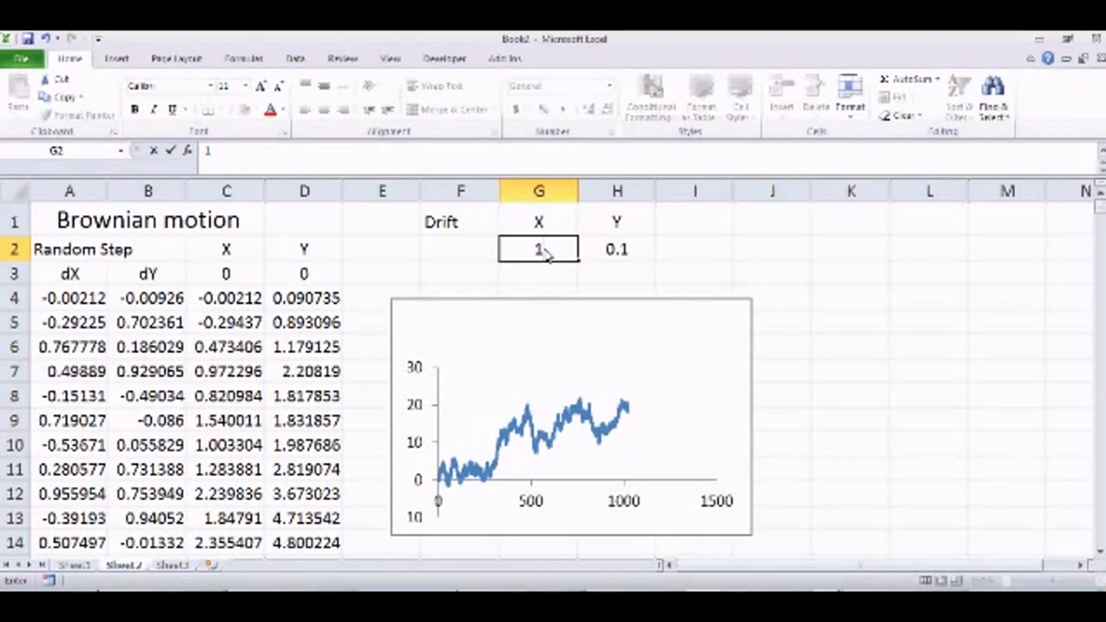
pyautogui.press('Return')
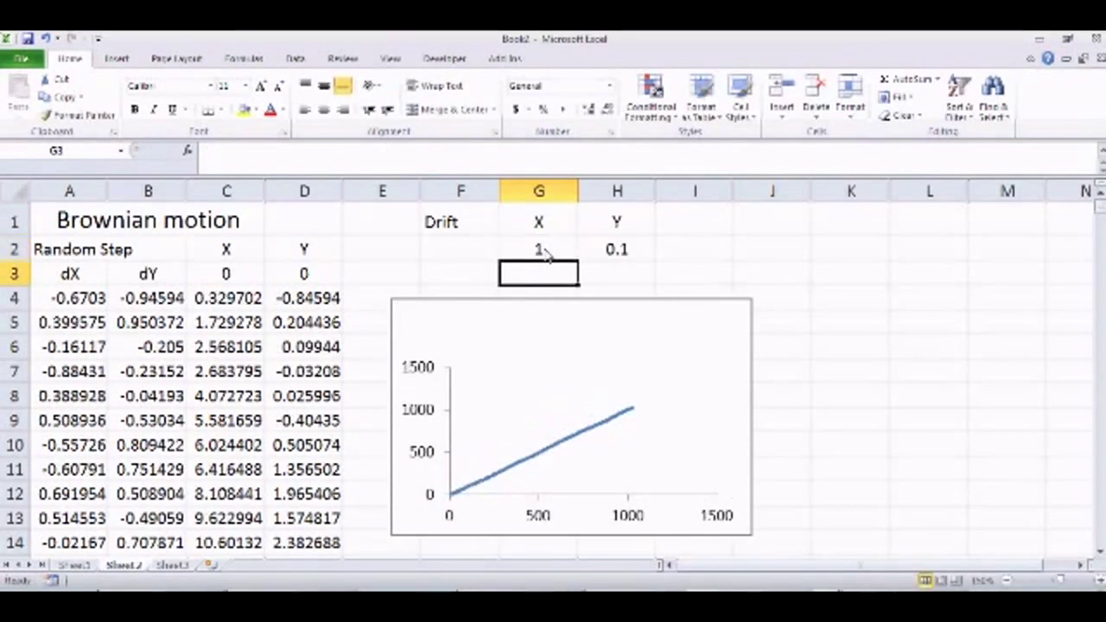
# Recalculate the random walk several times through C4 and examine the X path with a drift of 1
pyautogui.click(222, 298)
pyautogui.doubleClick(222, 298)
pyautogui.press('Return')
pyautogui.doubleClick(223, 298)
pyautogui.press('Return')
pyautogui.doubleClick(222, 298)
pyautogui.press('Return')
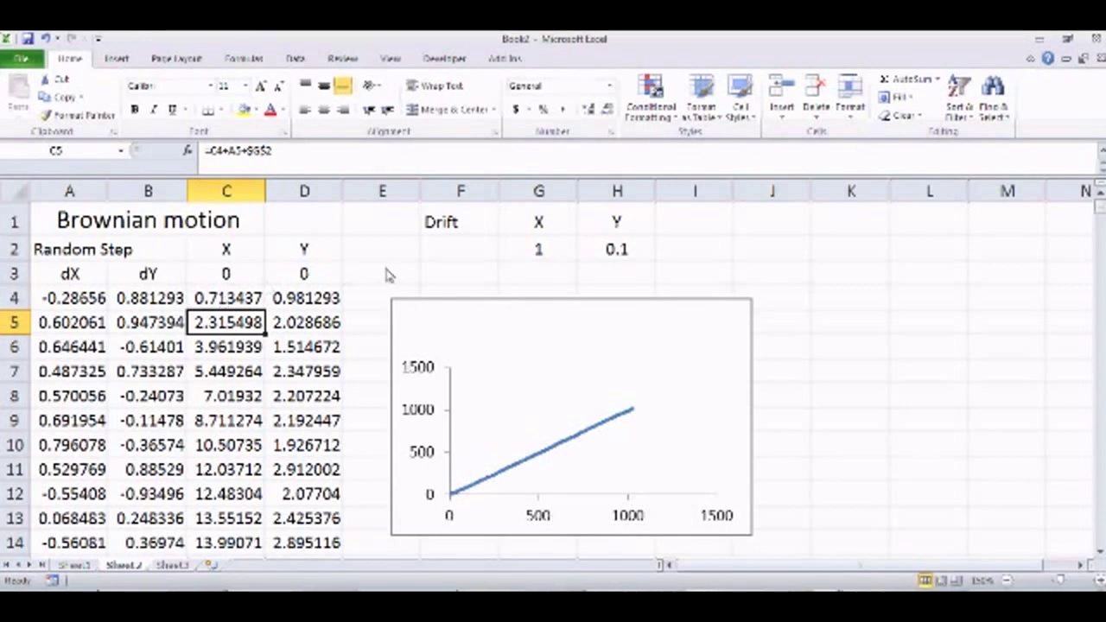
# Set the X drift in G2 to 0.01
pyautogui.click(563, 253)
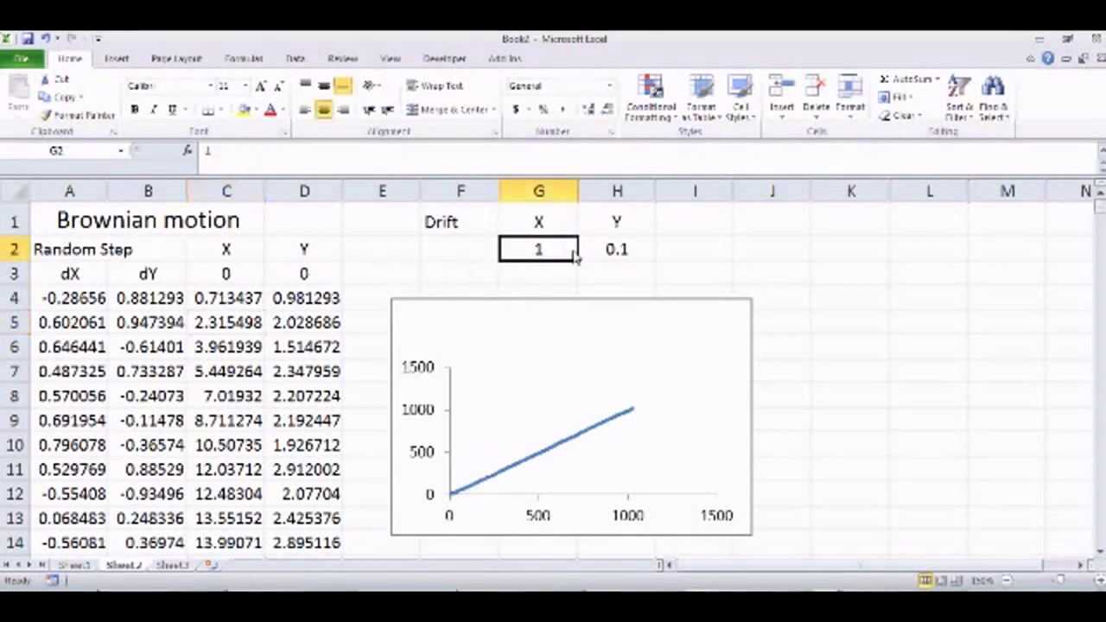
pyautogui.press('BackSpace')
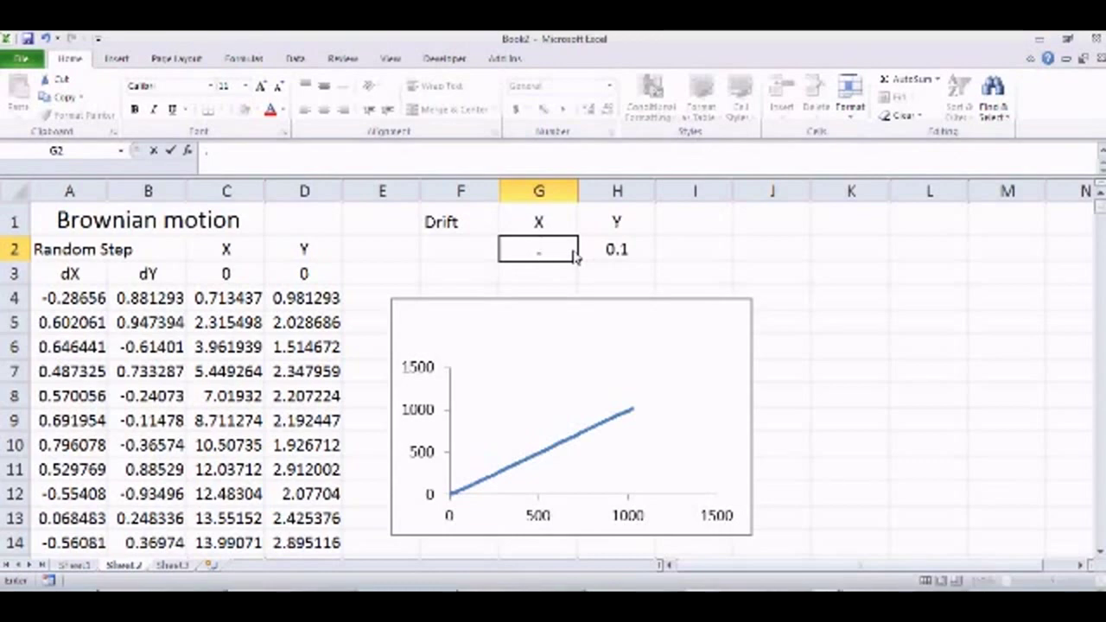
pyautogui.write('01')
pyautogui.press('Return')
# Regenerate the random steps a few times by re-entering C4 and examine the charted path with 0.01 drift
pyautogui.click(233, 297)
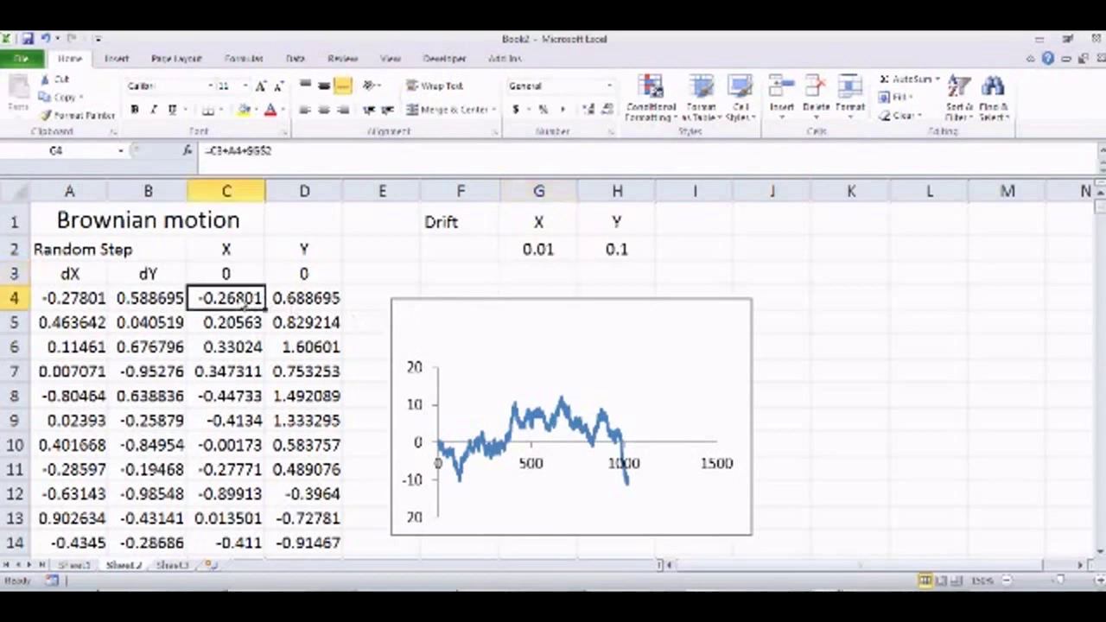
pyautogui.doubleClick(240, 299)
pyautogui.press('Return')
pyautogui.doubleClick(242, 297)
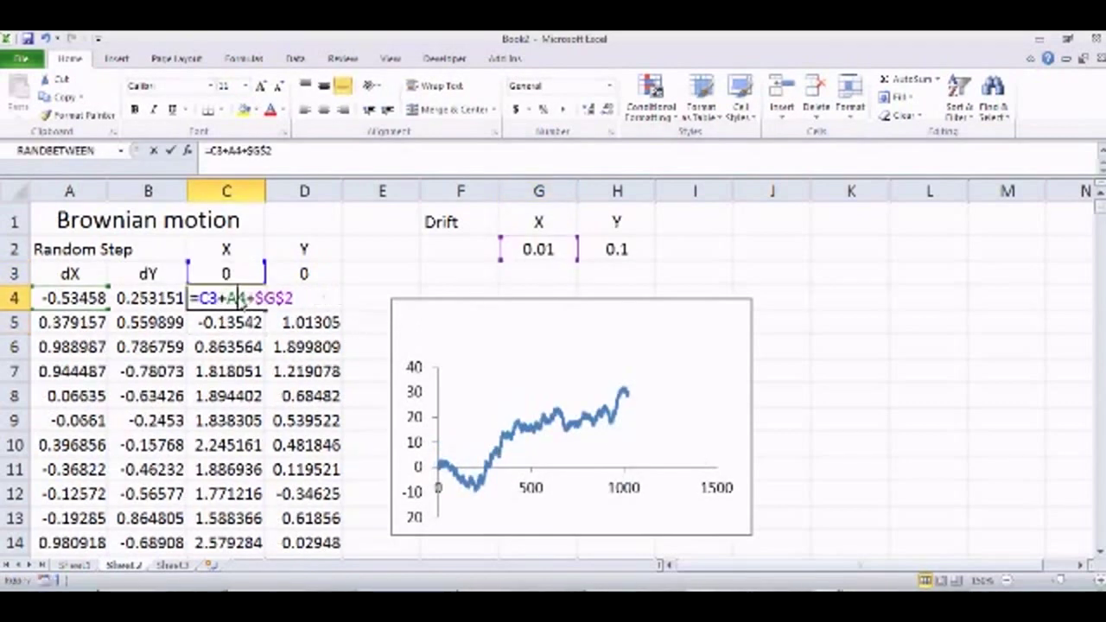
pyautogui.press('Return')
pyautogui.click(245, 298)
pyautogui.doubleClick(245, 298)
pyautogui.press('Return')
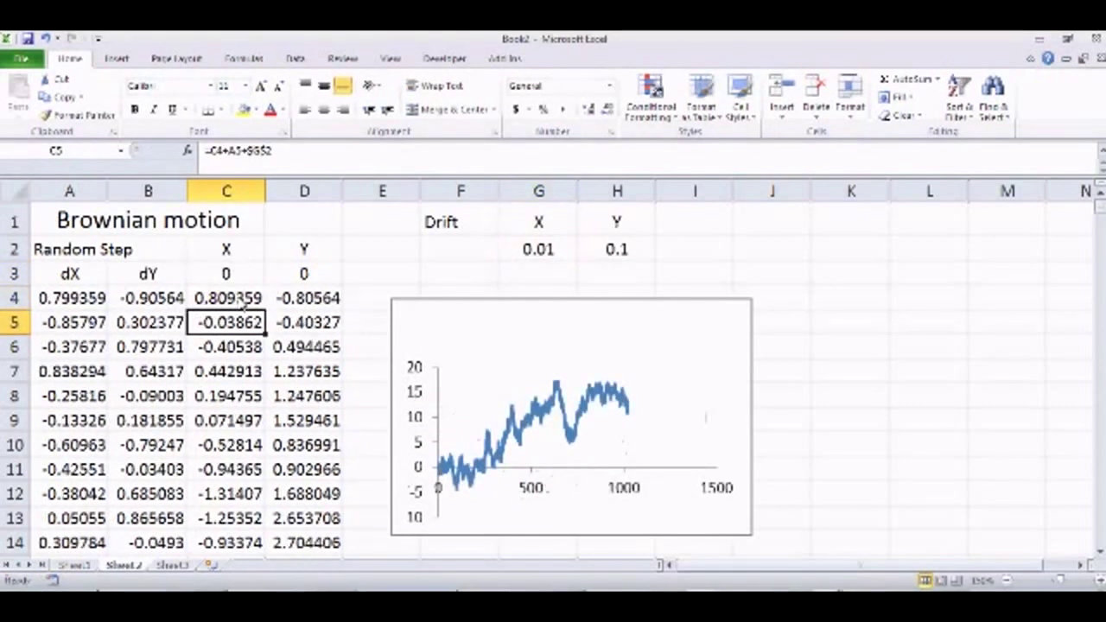
# Set the X drift in G2 to 0.1
pyautogui.click(538, 249)
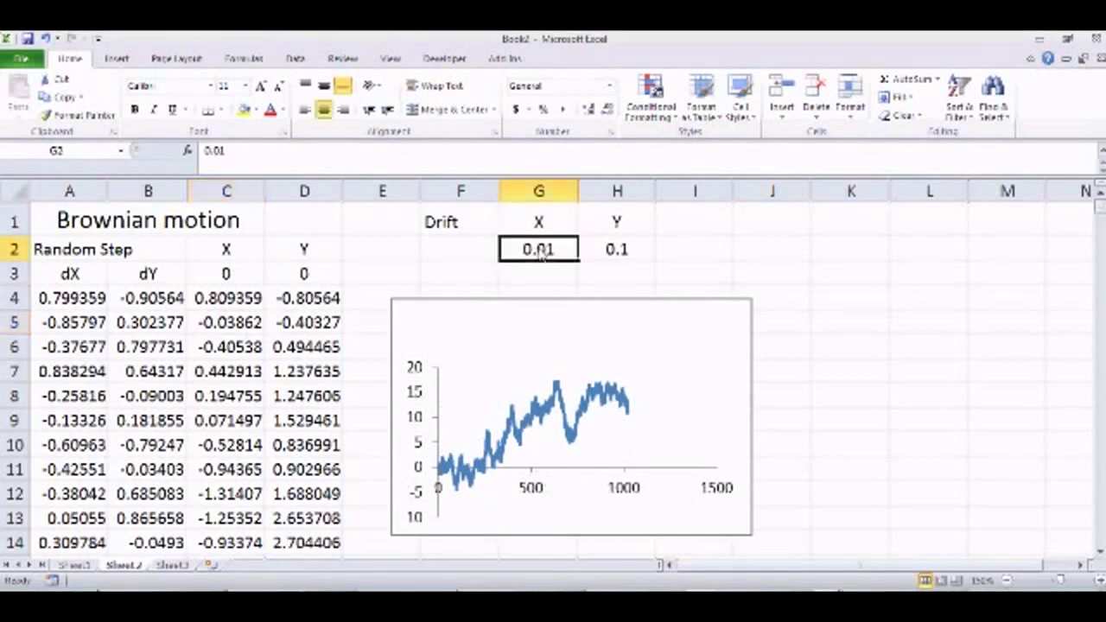
pyautogui.write('0.1')
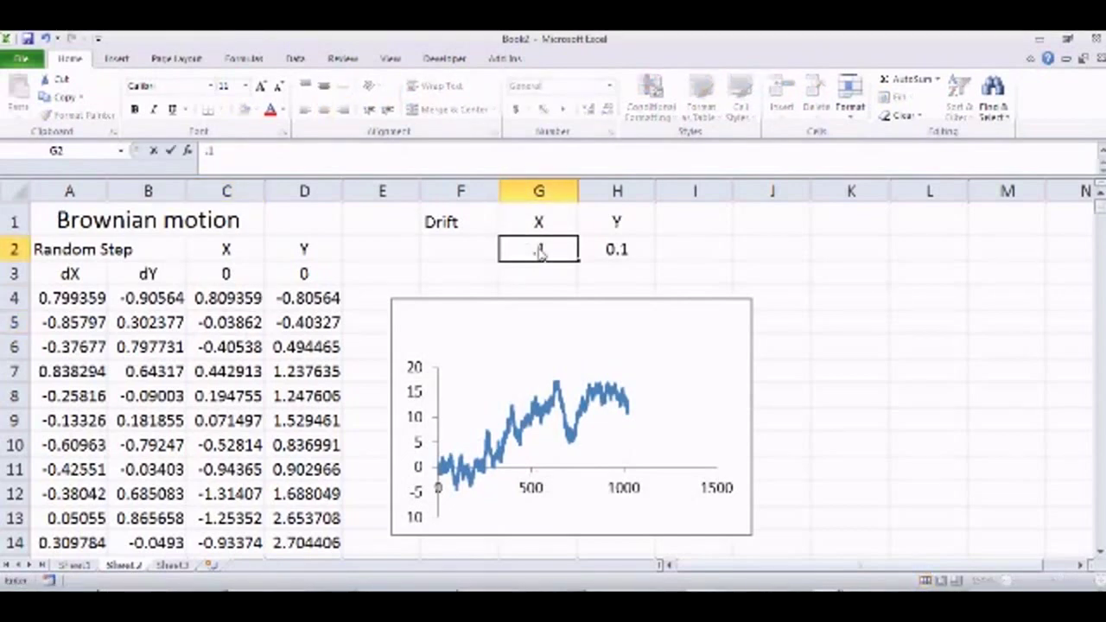
pyautogui.press('Return')
# Re-enter the C4 formula several times to generate new paths and examine the chart's trend with 0.1 drift
pyautogui.click(244, 298)
pyautogui.doubleClick(245, 298)
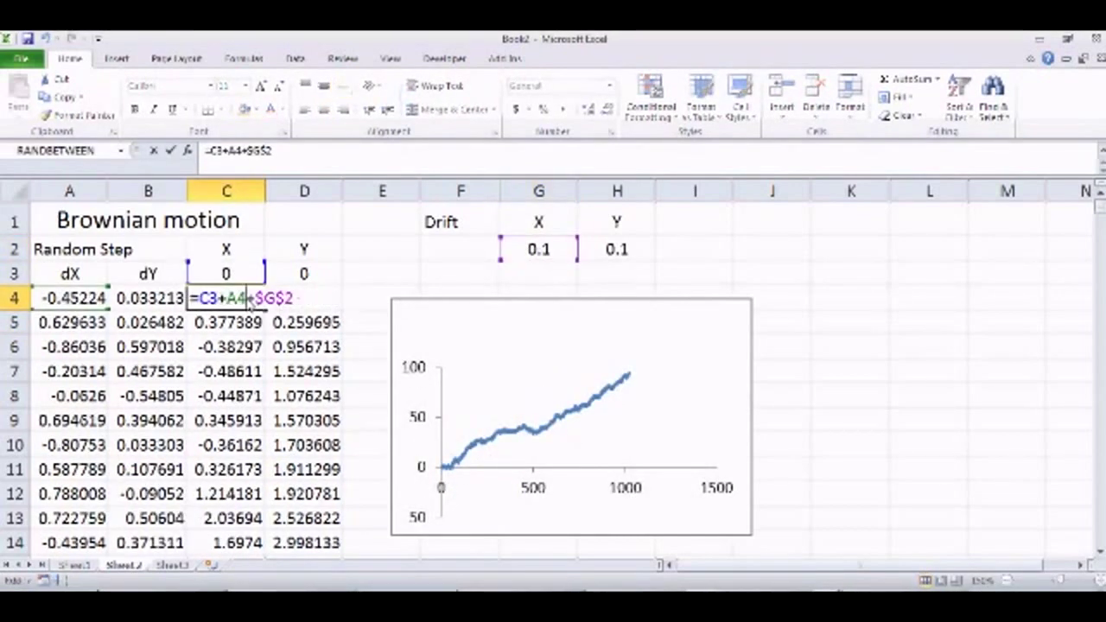
pyautogui.press('Return')
pyautogui.doubleClick(244, 298)
pyautogui.press('Return')
pyautogui.doubleClick(244, 298)
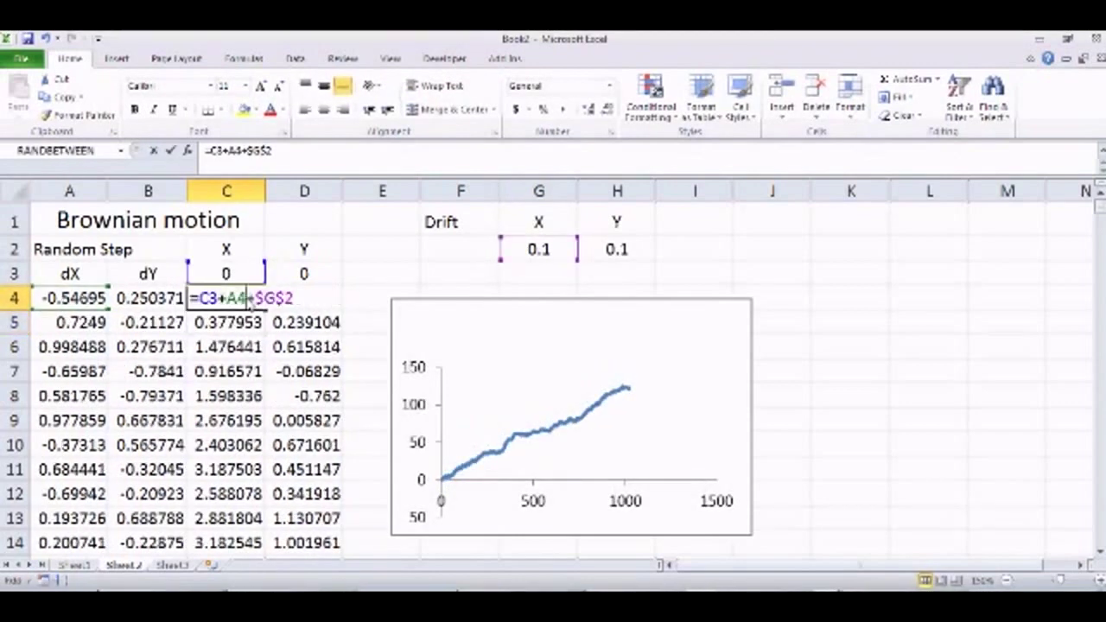
pyautogui.press('Return')
pyautogui.doubleClick(248, 297)
pyautogui.press('Return')
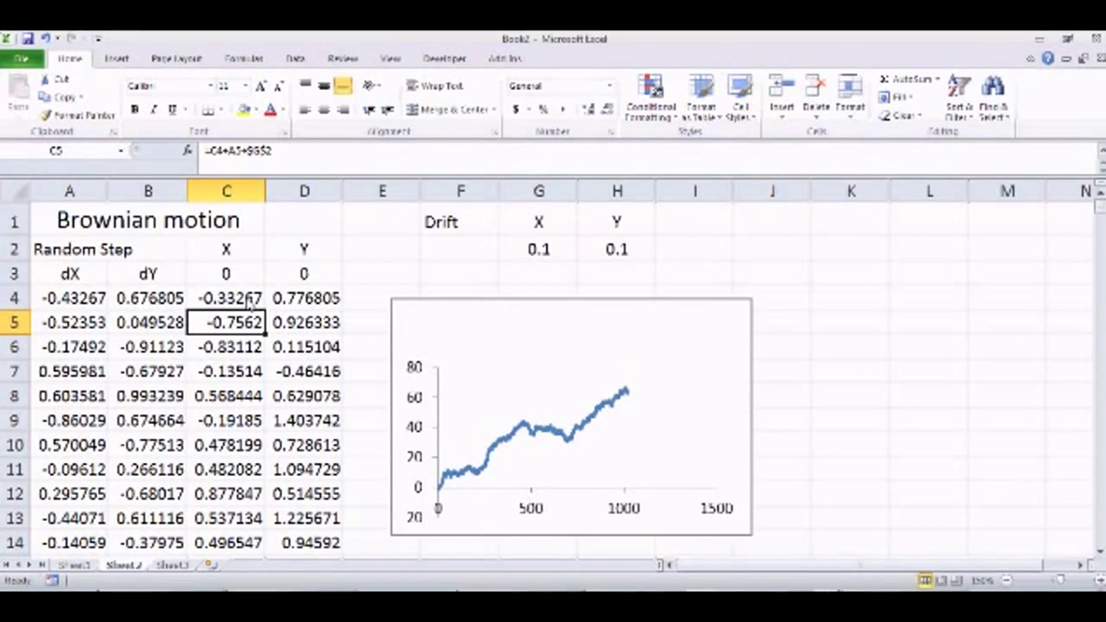
# Set the X drift in G2 to 0.05 and recalculate the random walk twice by re-entering the formula in C4
pyautogui.click(554, 252)
pyautogui.write('0.05')
pyautogui.press('Return')
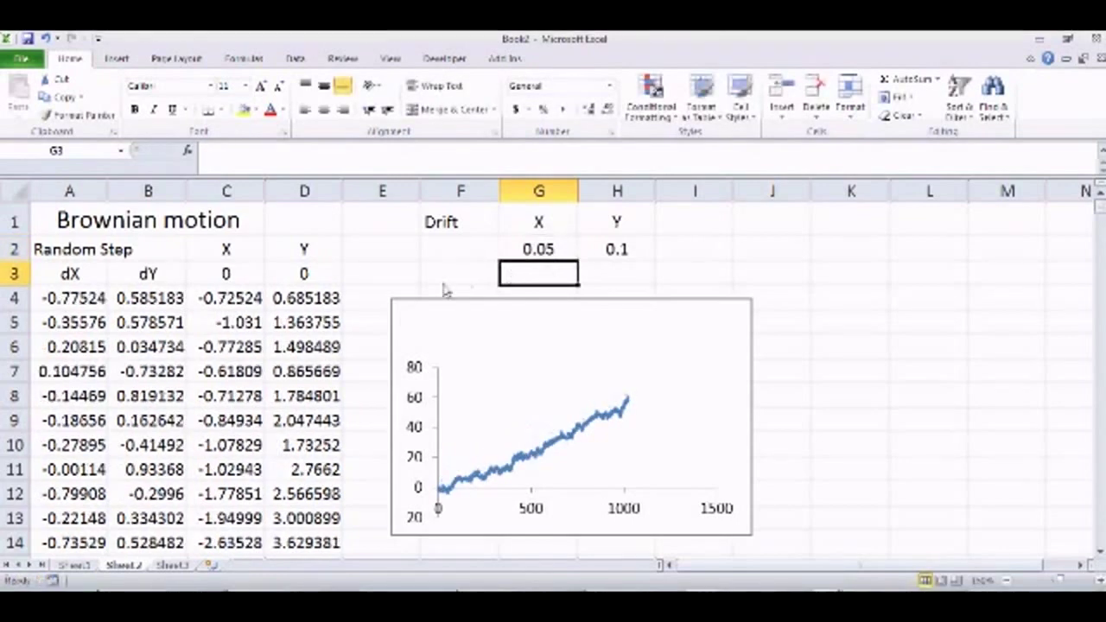
pyautogui.doubleClick(259, 298)
pyautogui.press('Return')
pyautogui.click(257, 298)
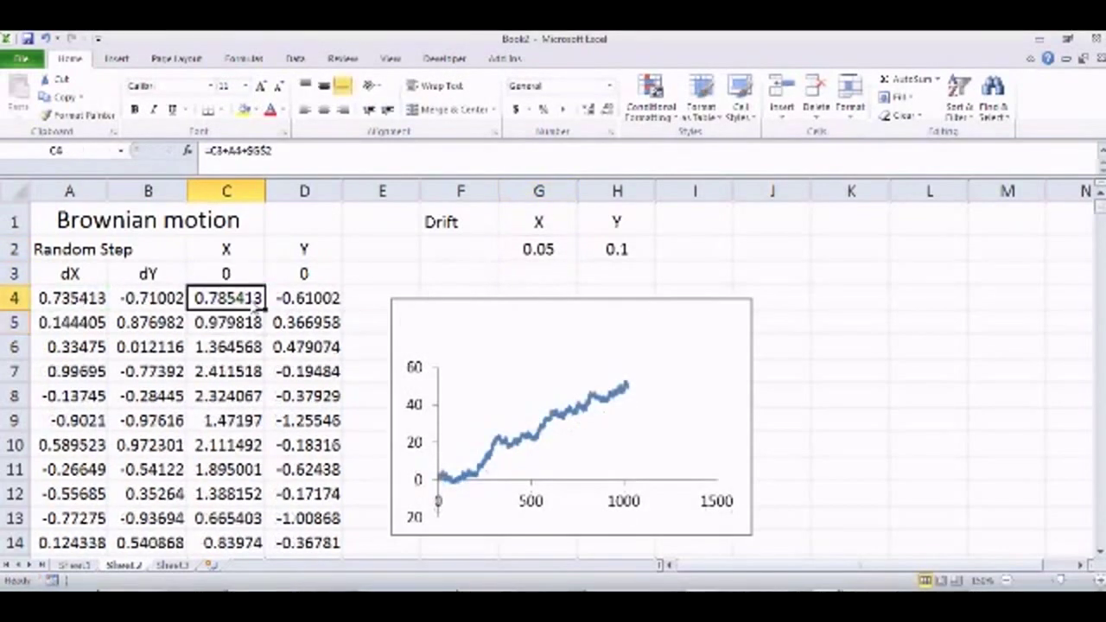
pyautogui.doubleClick(258, 298)
pyautogui.press('Return')
# Set the X drift in G2 back to 0.01
pyautogui.click(552, 252)
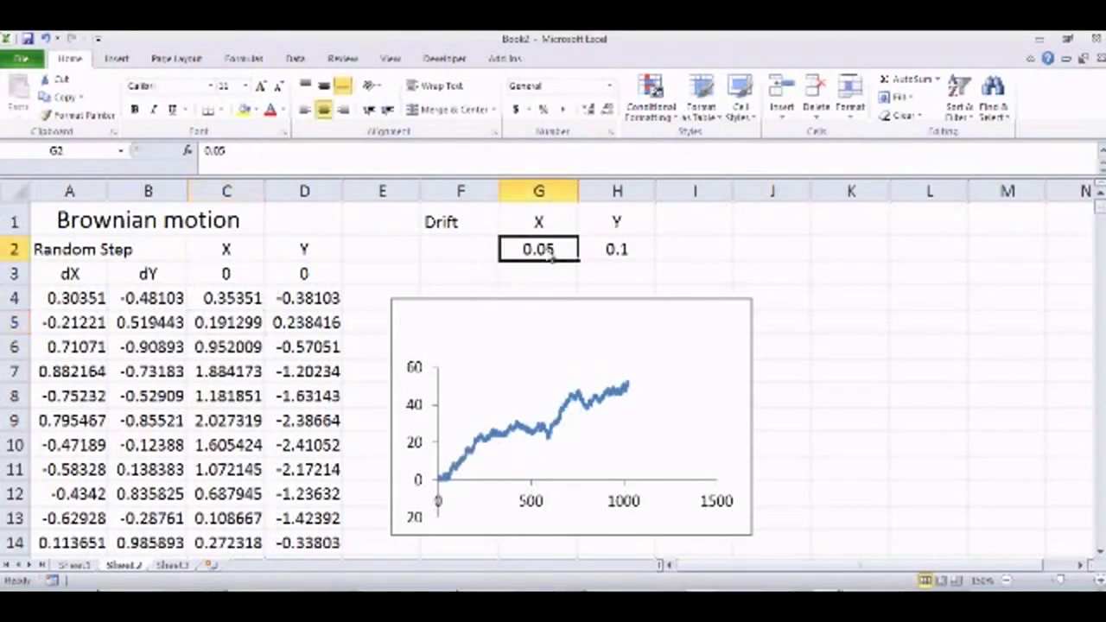
pyautogui.write('.01')
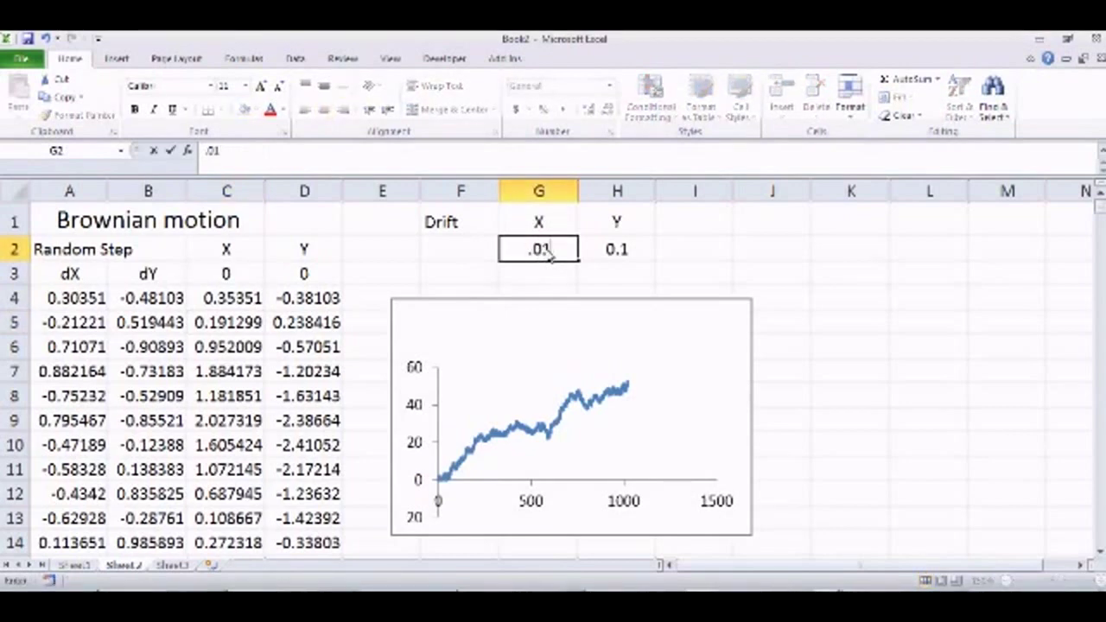
pyautogui.press('Return')
# Recalculate the sheet repeatedly by re-entering C4 and compare the successive X paths produced with 0.01 drift
pyautogui.click(225, 298)
pyautogui.doubleClick(225, 298)
pyautogui.press('Return')
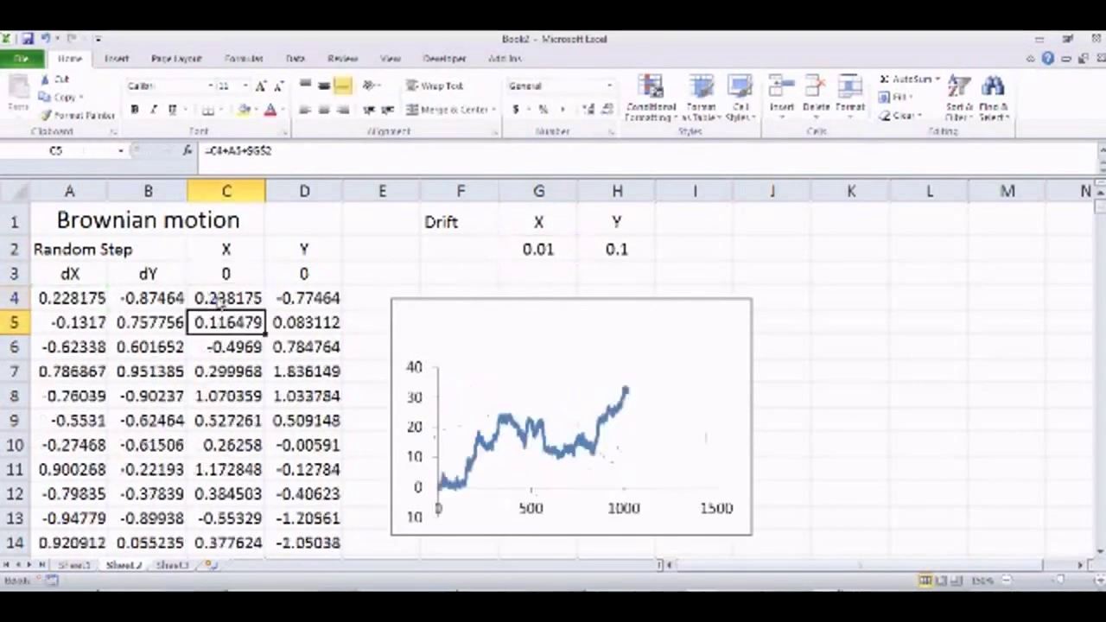
pyautogui.click(223, 299)
pyautogui.doubleClick(223, 299)
pyautogui.press('Return')
pyautogui.click(223, 300)
pyautogui.doubleClick(223, 300)
pyautogui.press('Return')
pyautogui.click(222, 299)
pyautogui.doubleClick(221, 300)
pyautogui.press('Return')
pyautogui.doubleClick(222, 299)
pyautogui.press('Return')
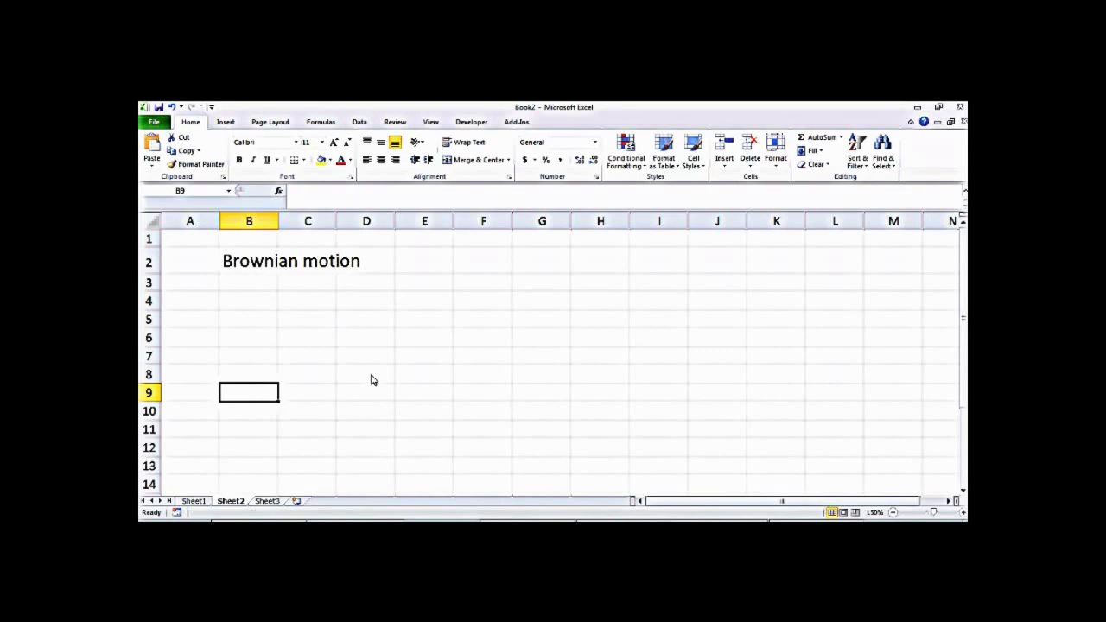
# Enter =RAND() in cell B4 below the Brownian motion title and re-enter it once to draw a new random number
pyautogui.click(250, 307)
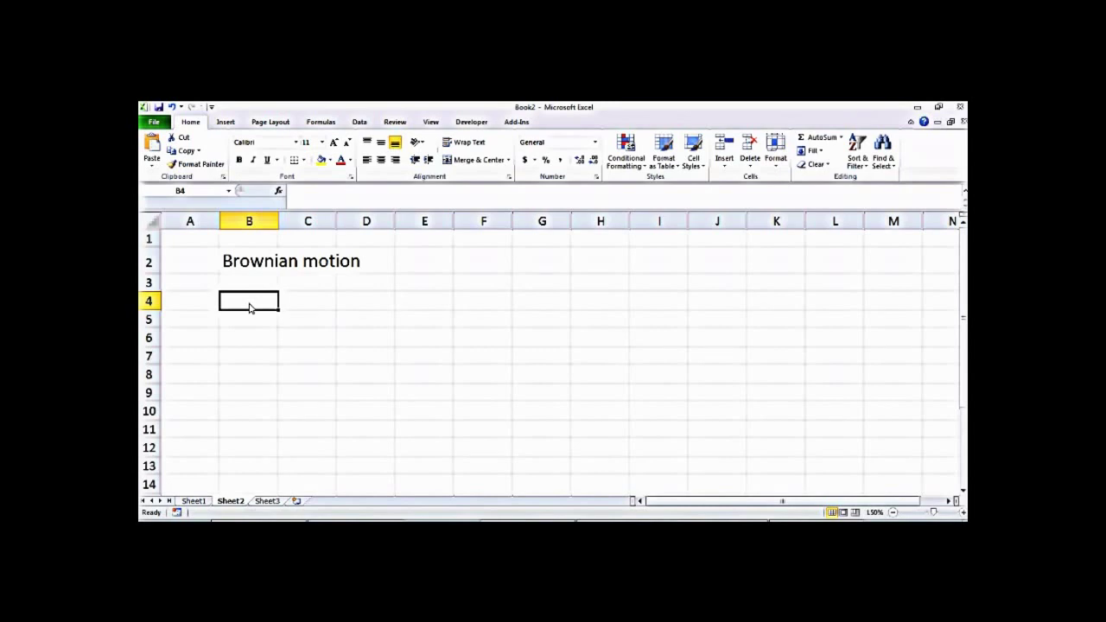
pyautogui.write('=ra')
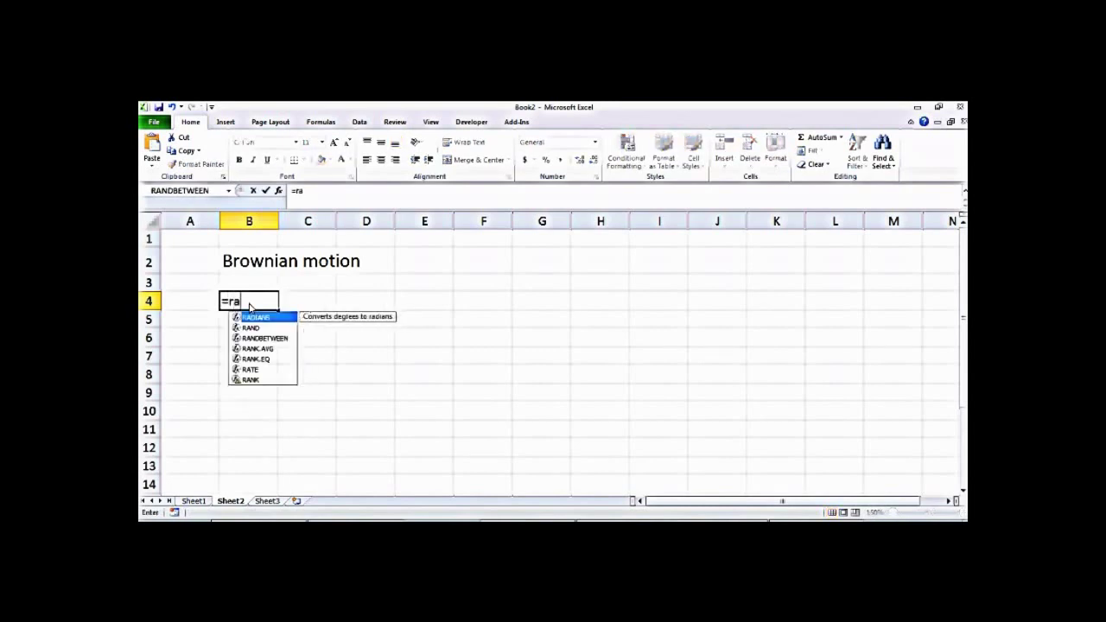
pyautogui.write('nd()')
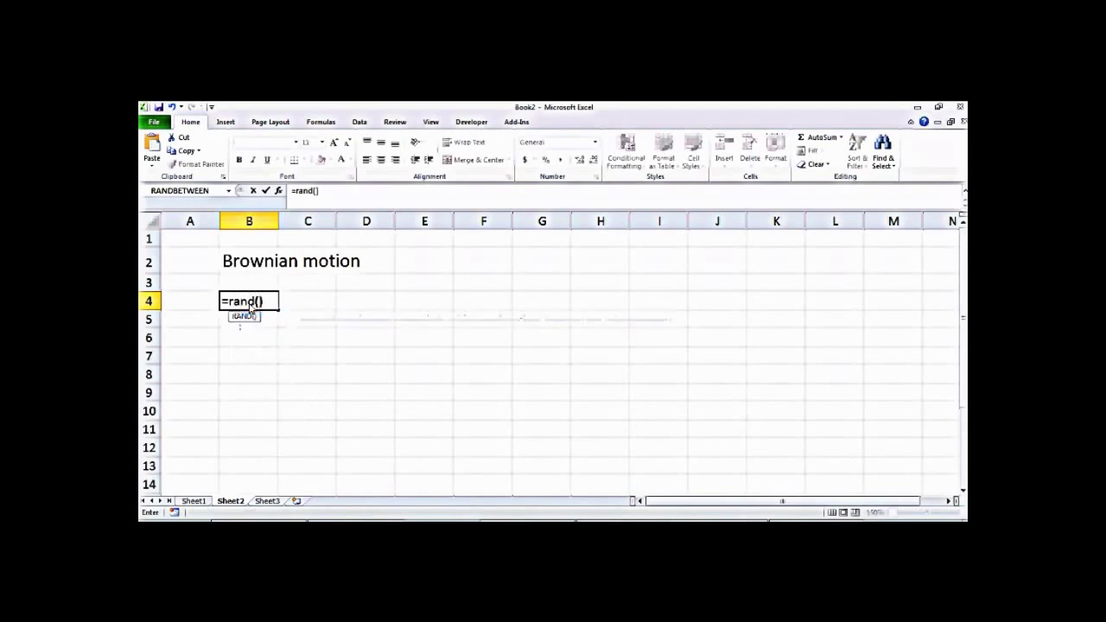
pyautogui.press('Return')
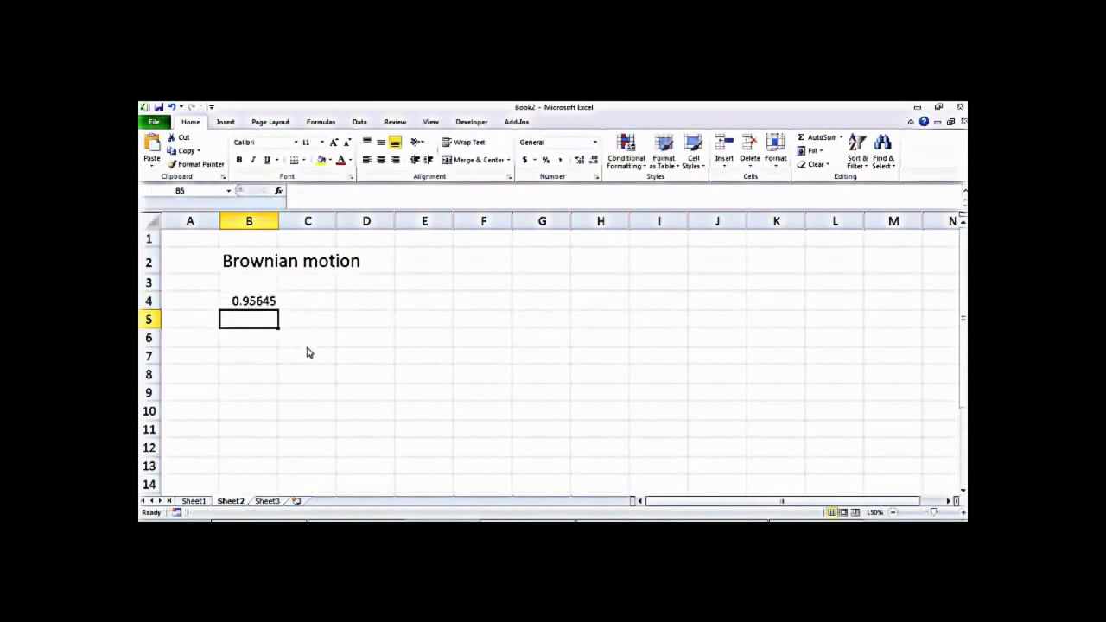
pyautogui.doubleClick(265, 301)
pyautogui.press('Return')
# Change the B4 formula to =2*RAND() and re-enter it twice to generate new random values
pyautogui.click(234, 303)
pyautogui.doubleClick(236, 306)
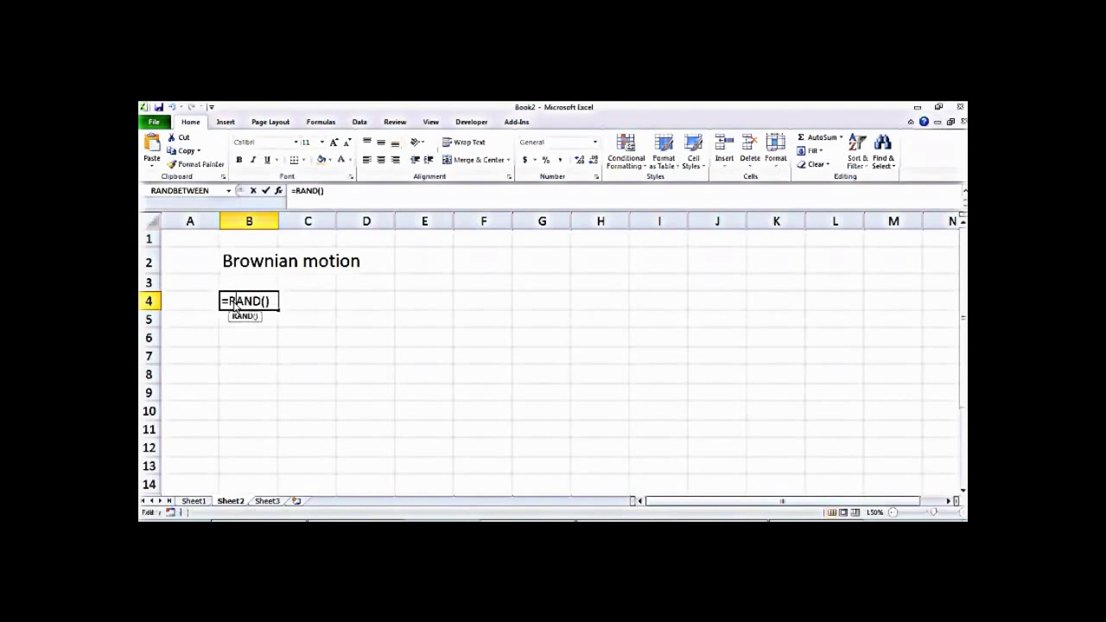
pyautogui.write('2*')
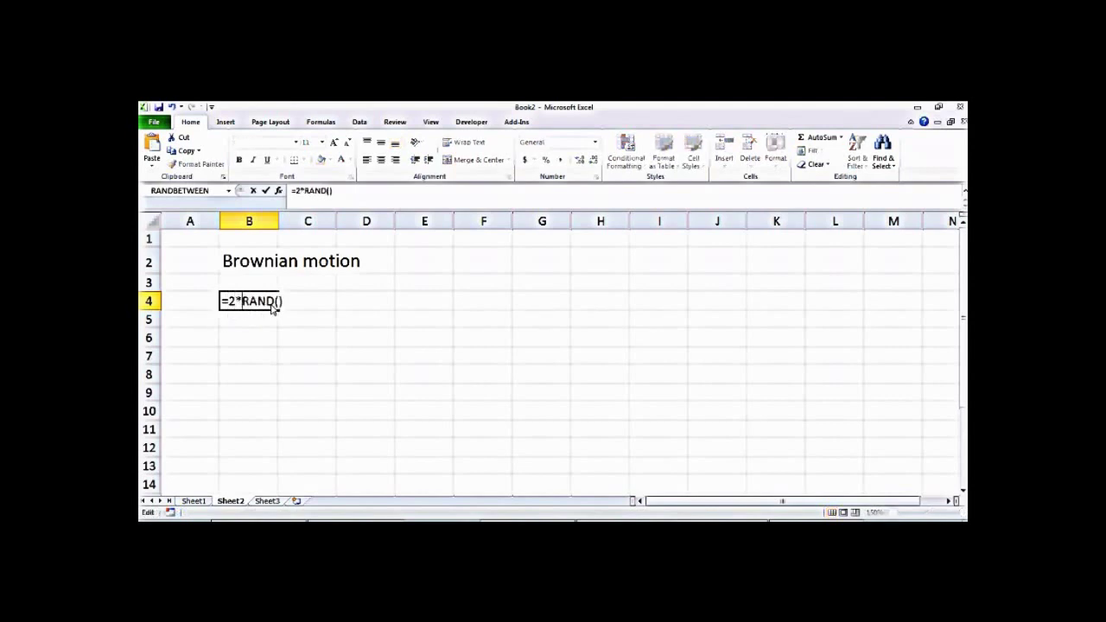
pyautogui.press('Return')
pyautogui.doubleClick(269, 302)
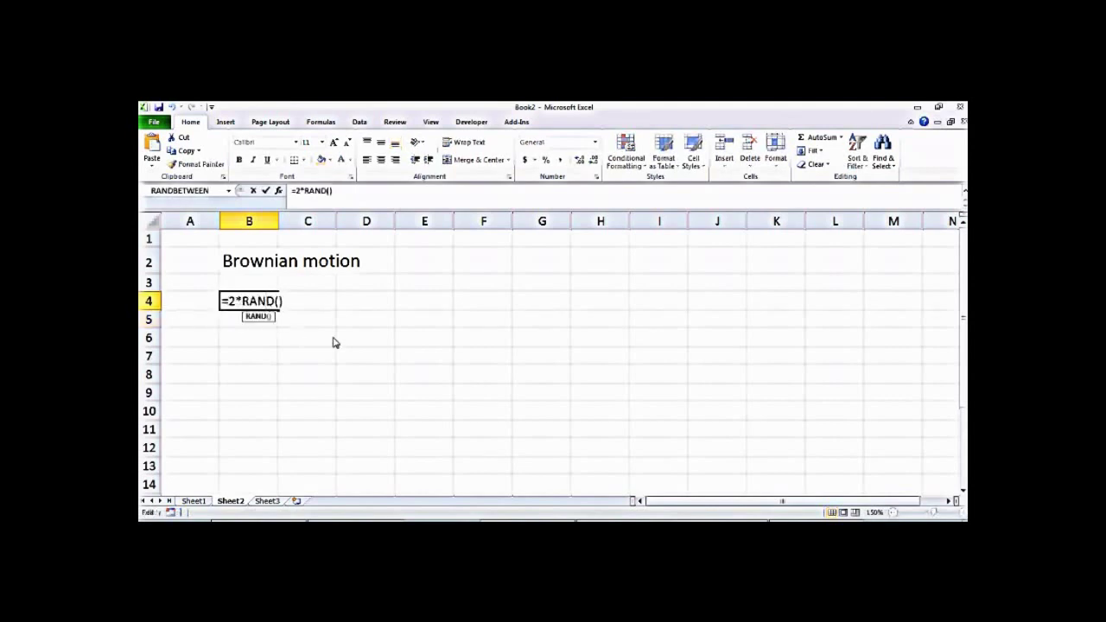
pyautogui.press('Return')
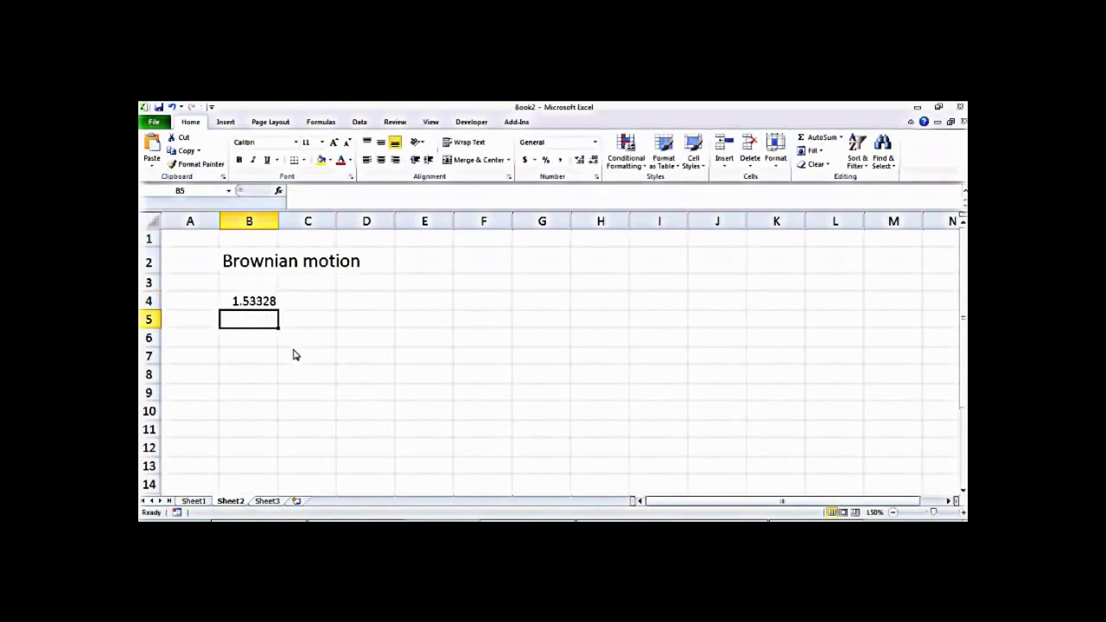
pyautogui.doubleClick(258, 302)
pyautogui.press('Return')
# Wrap the B4 formula in the INT function so it reads =INT(2*RAND())
pyautogui.click(238, 309)
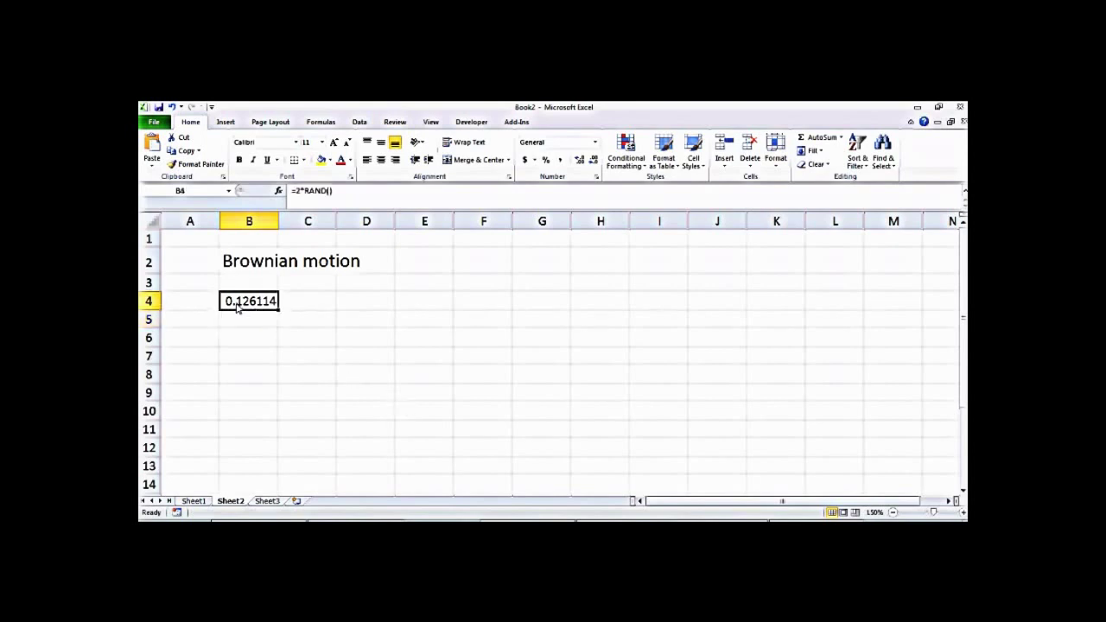
pyautogui.doubleClick(237, 308)
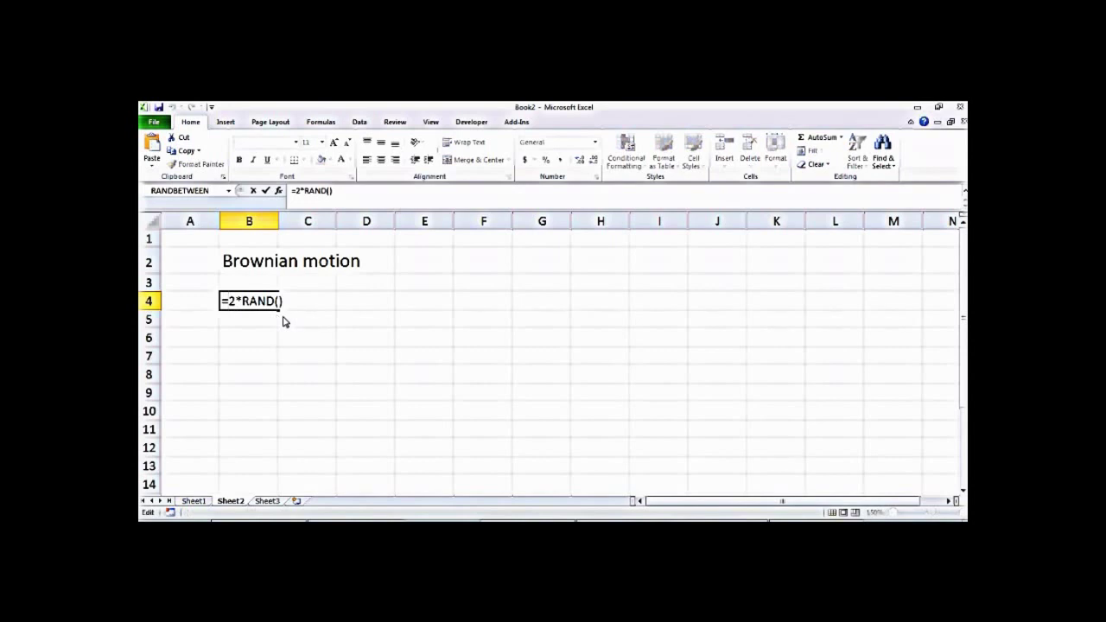
pyautogui.write('int')
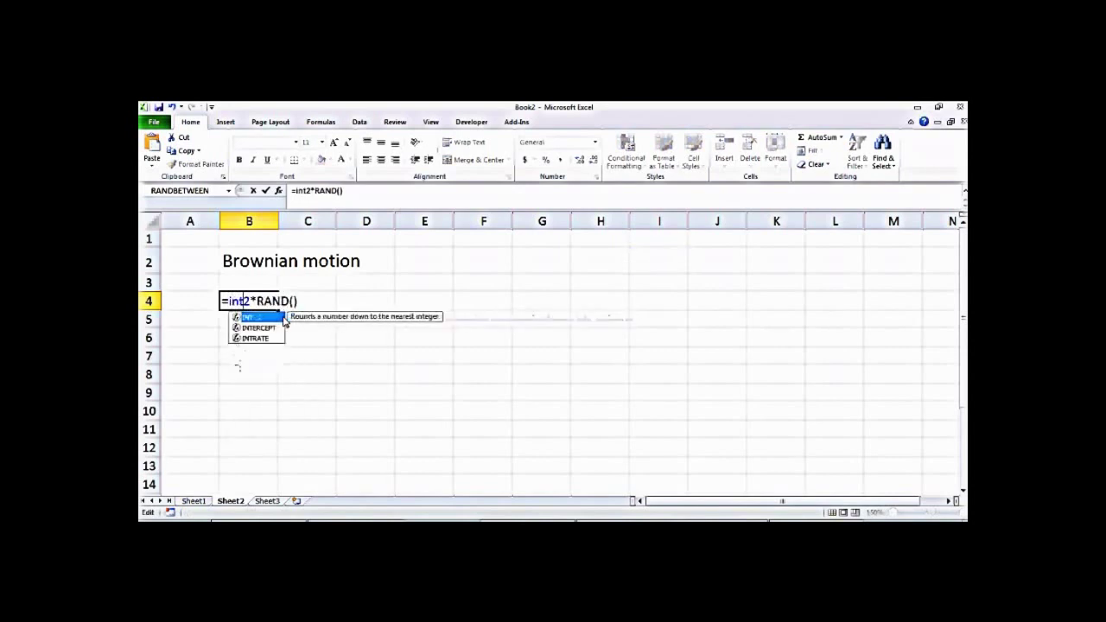
pyautogui.write('(')
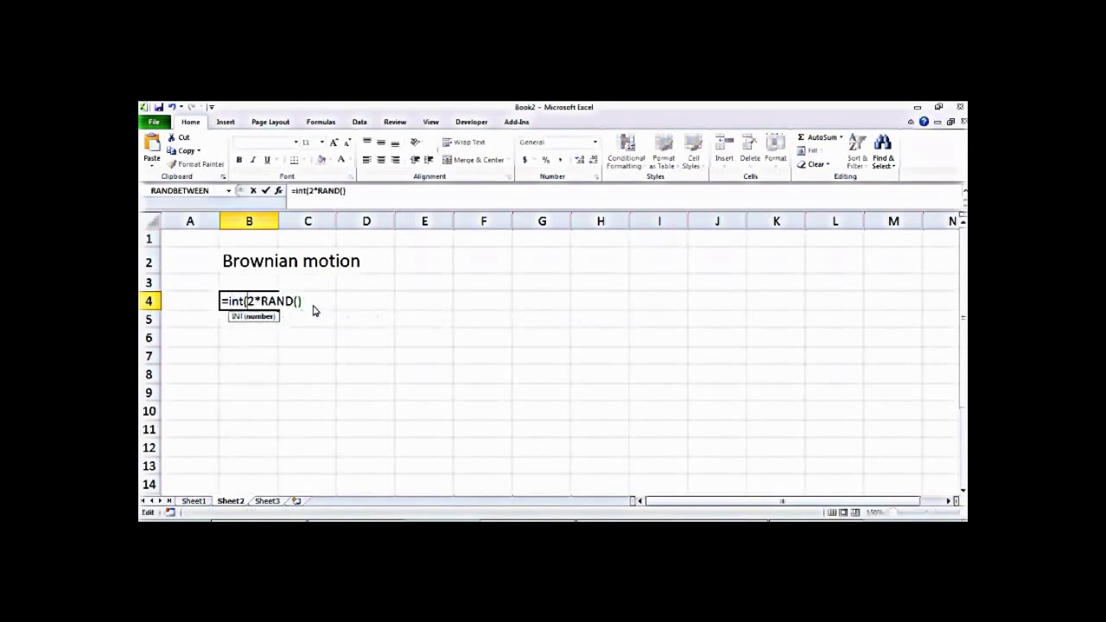
pyautogui.write(')')
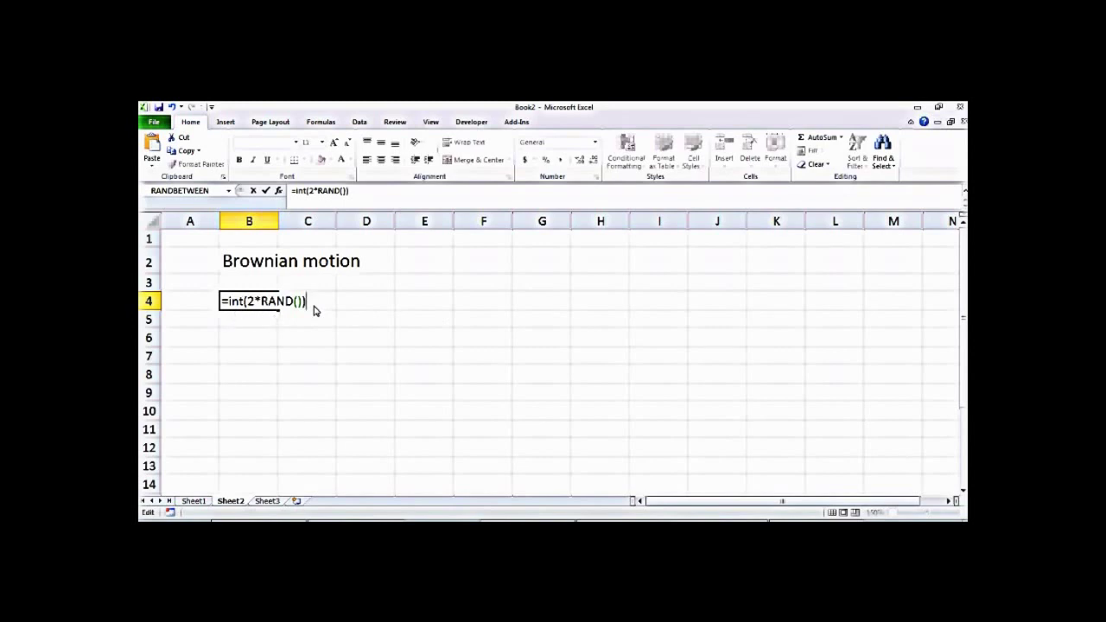
pyautogui.press('Return')
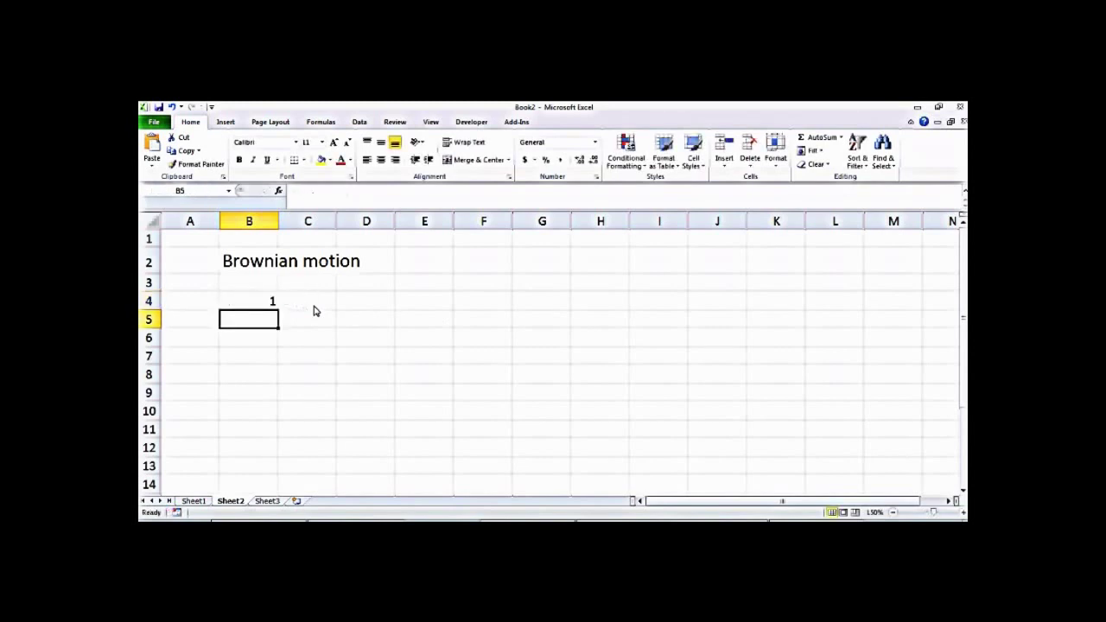
# Recalculate B4 by re-entering its INT formula and check which integers it produces
pyautogui.click(258, 303)
pyautogui.press('Return')
pyautogui.click(236, 300)
pyautogui.press('Return')
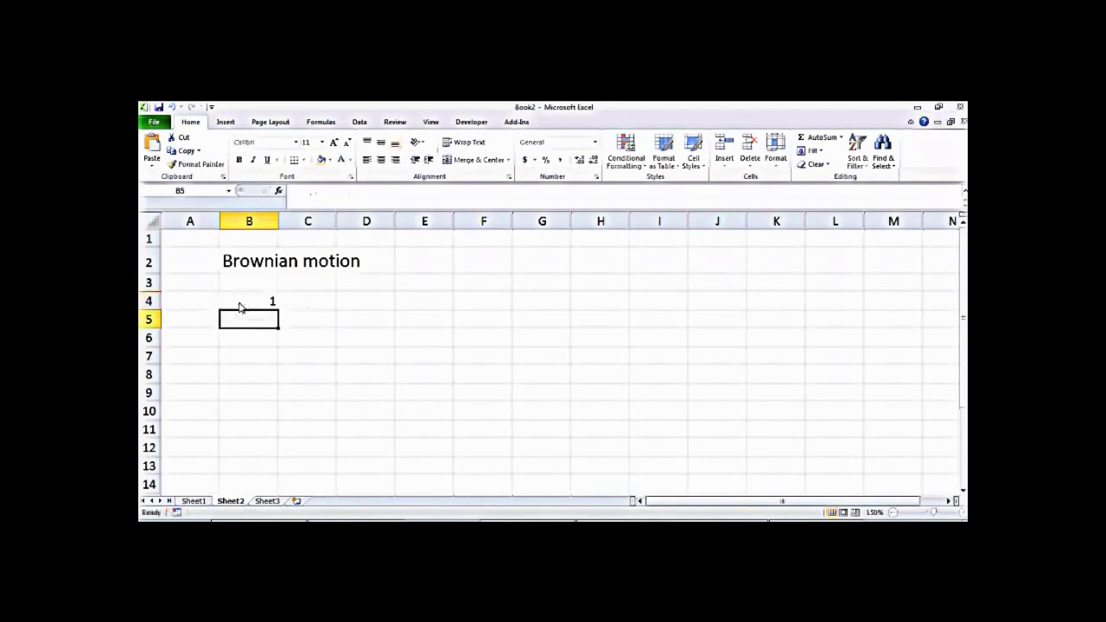
pyautogui.doubleClick(240, 305)
pyautogui.press('Return')
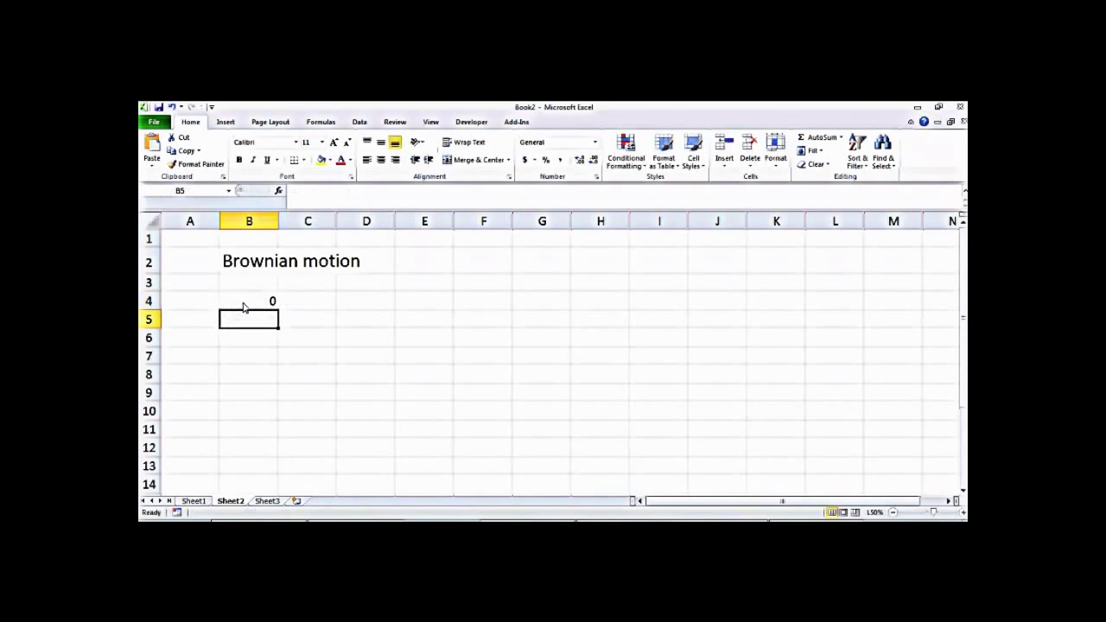
# Fill the =INT(2*RAND()) formula from B4 down to B14
pyautogui.click(255, 304)
pyautogui.moveTo(278, 311); pyautogui.dragTo(281, 495)
pyautogui.click(370, 320)
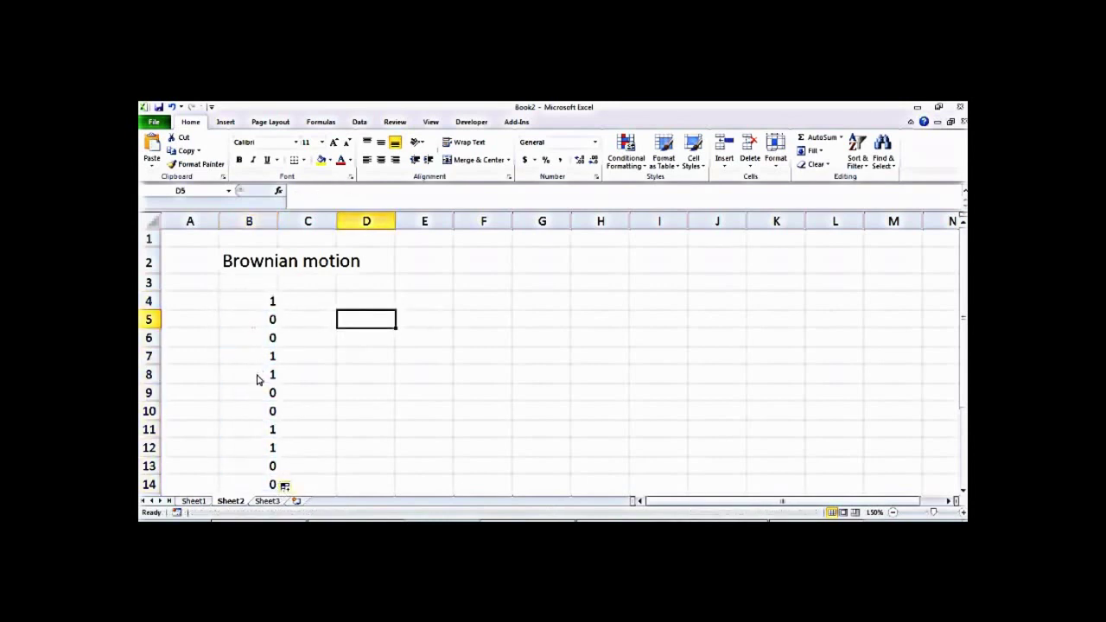
# Change the B4 formula to =1-2*INT(2*RAND())
pyautogui.doubleClick(256, 305)
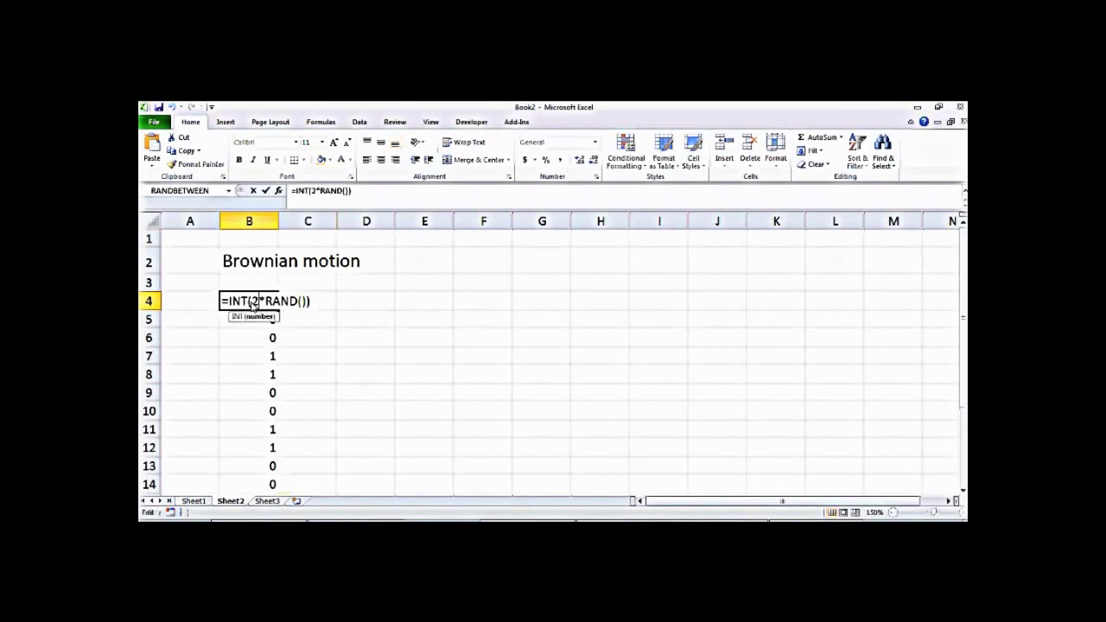
pyautogui.click(228, 304)
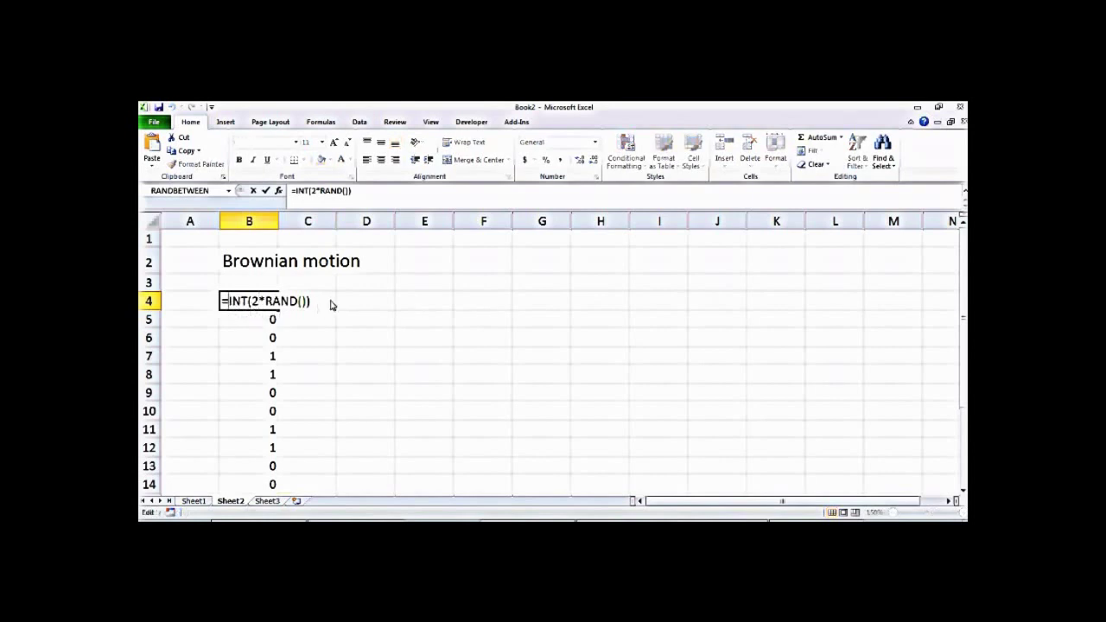
pyautogui.write('1-')
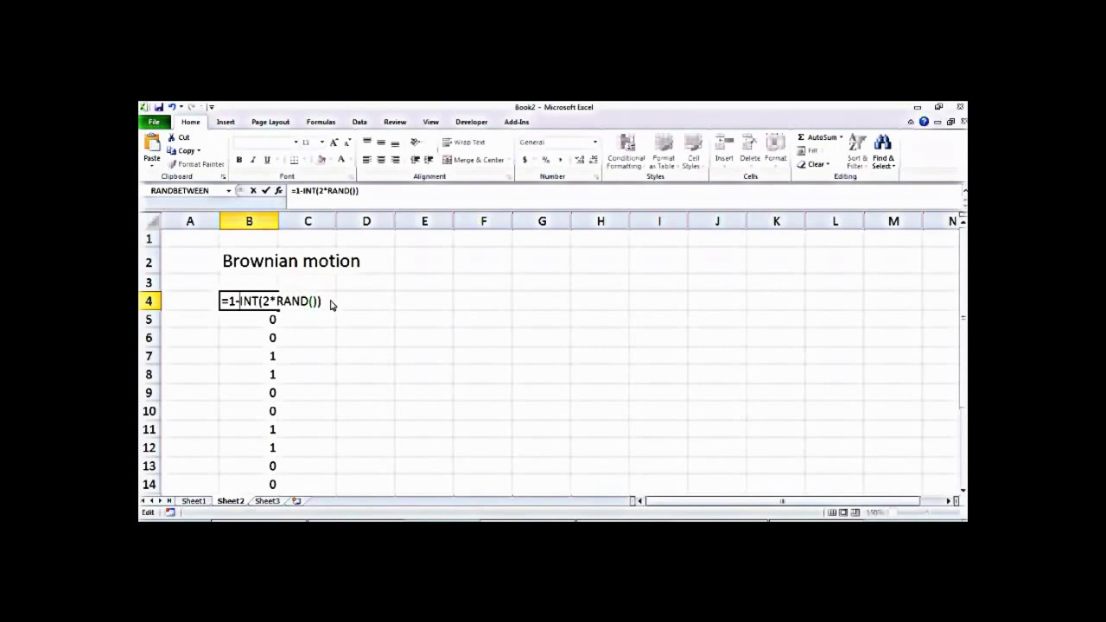
pyautogui.press('BackSpace')
pyautogui.write('-2')
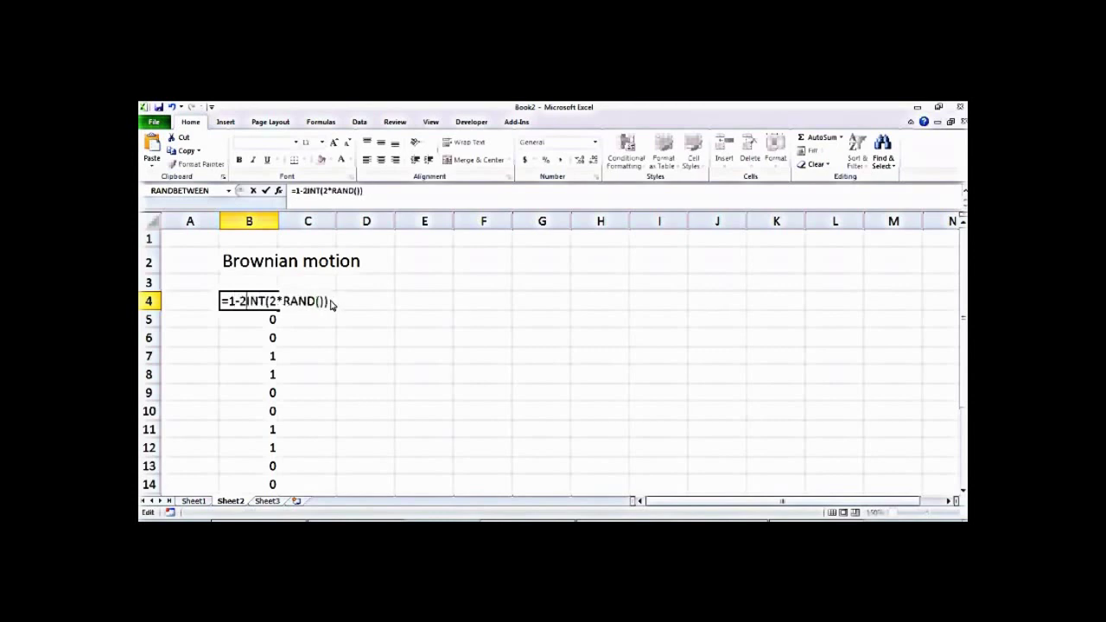
pyautogui.write('*')
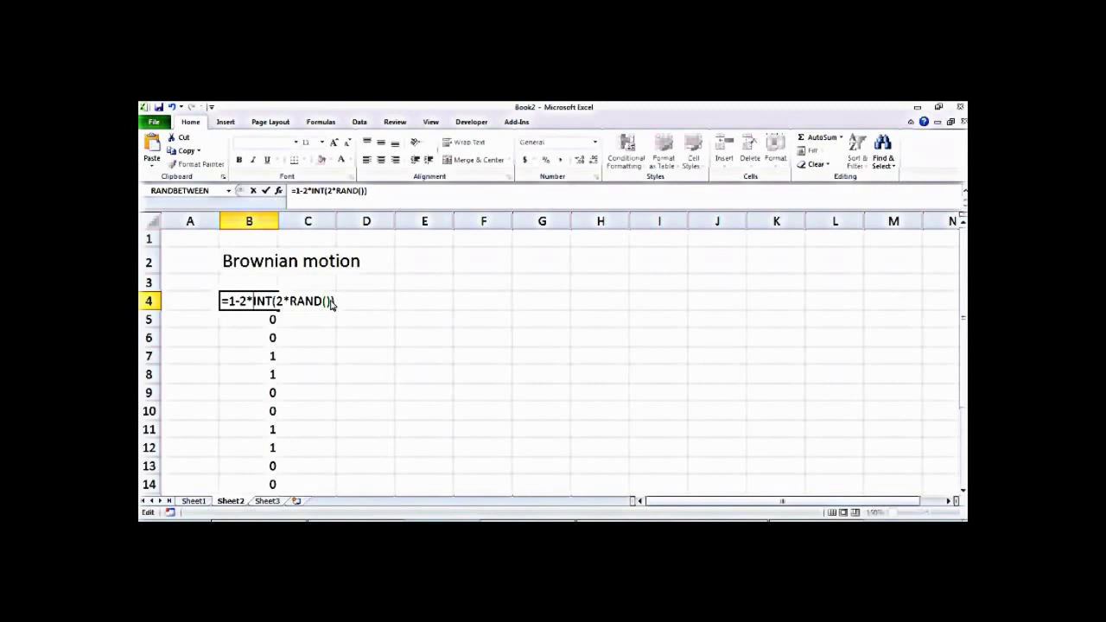
pyautogui.press('Return')
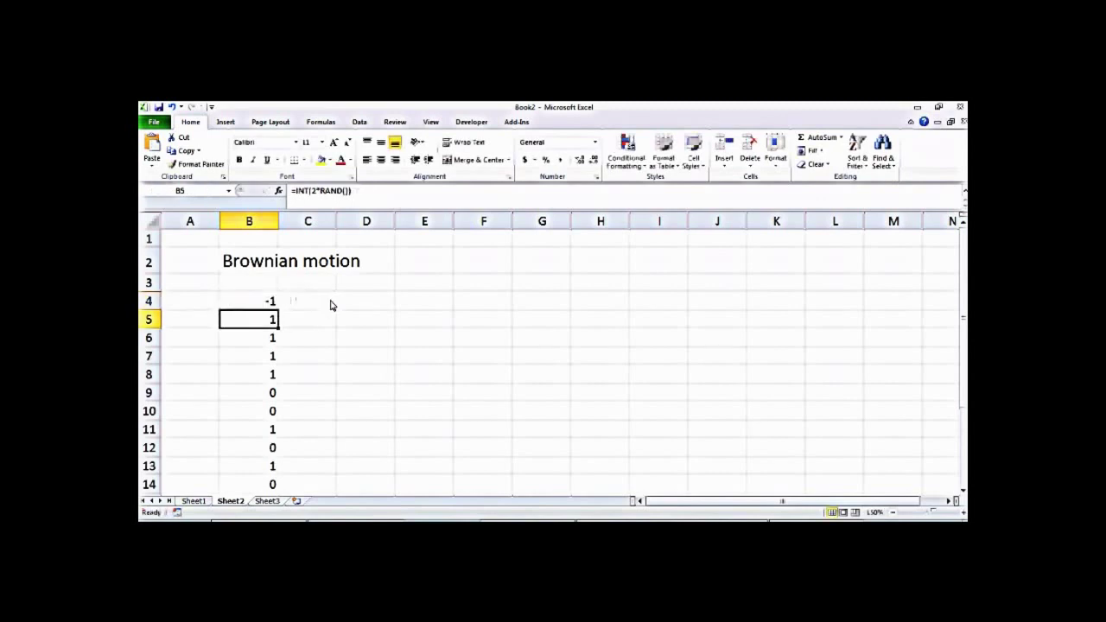
# Fill the =1-2*INT(2*RAND()) formula from B4 down to B14 and re-enter B4 to recalculate the steps
pyautogui.click(272, 305)
pyautogui.moveTo(278, 311); pyautogui.dragTo(285, 484)
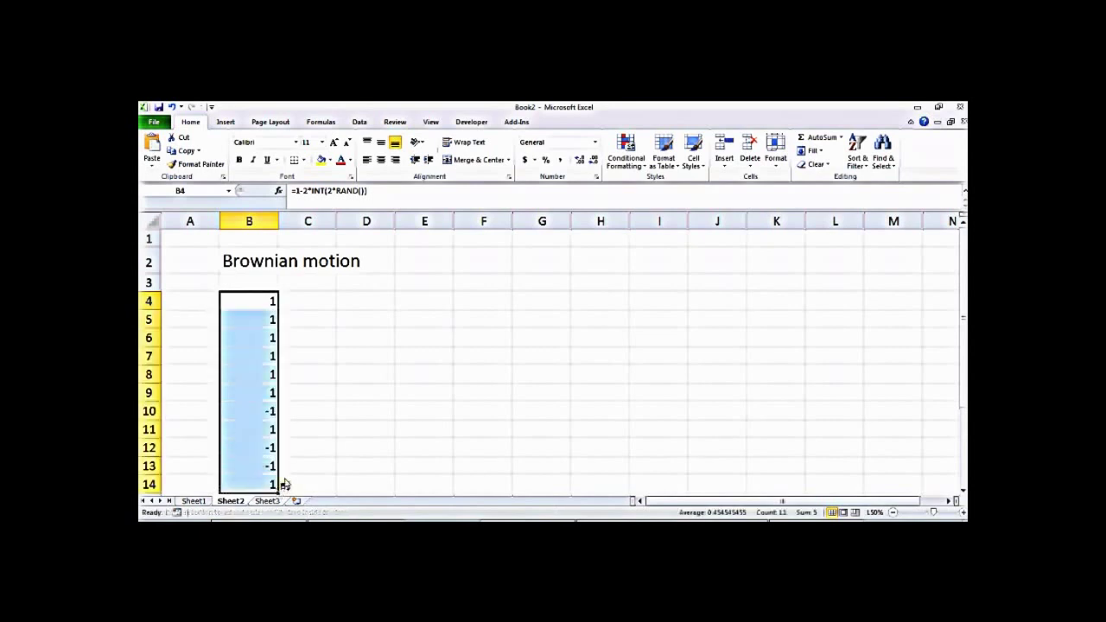
pyautogui.click(347, 432)
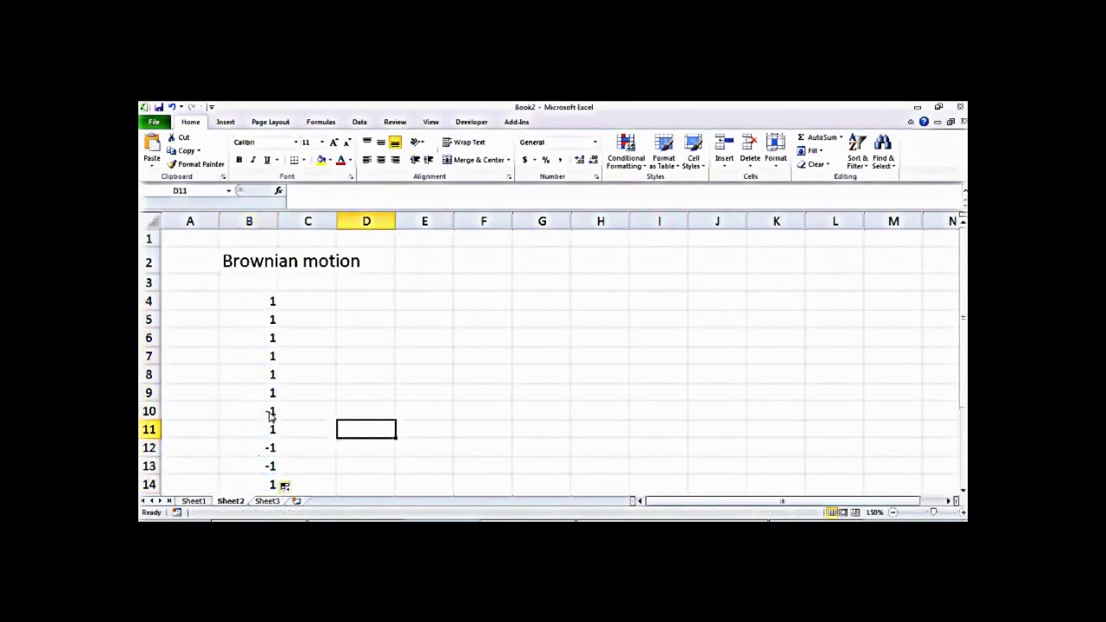
pyautogui.doubleClick(265, 303)
pyautogui.press('Return')
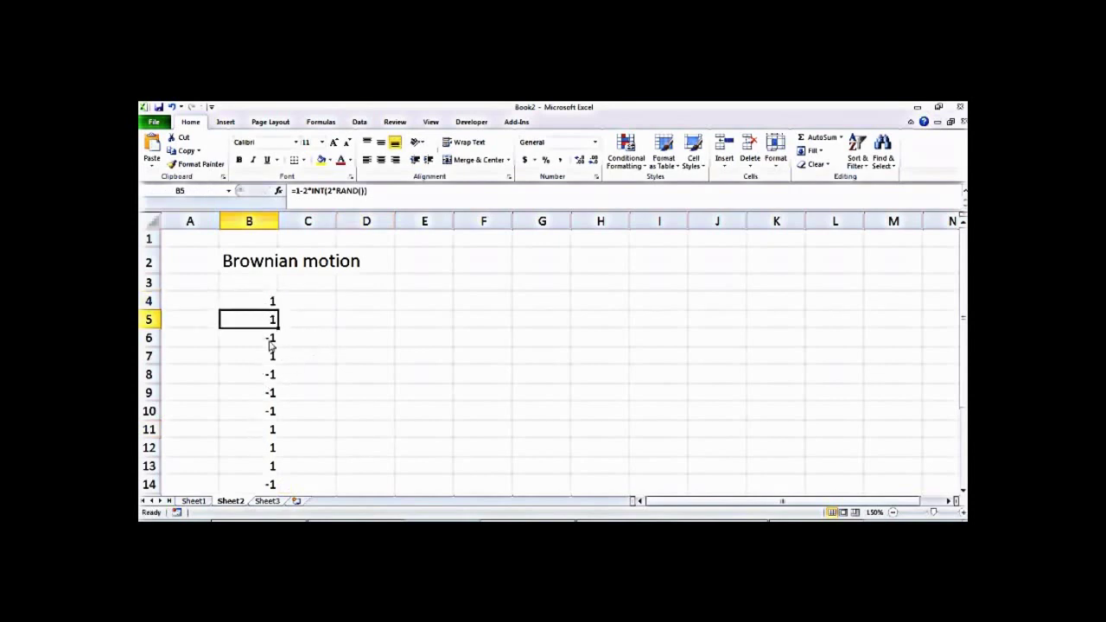
# Extend the B4 step formula down column B to row 220 and return to the top of the sheet
pyautogui.click(266, 302)
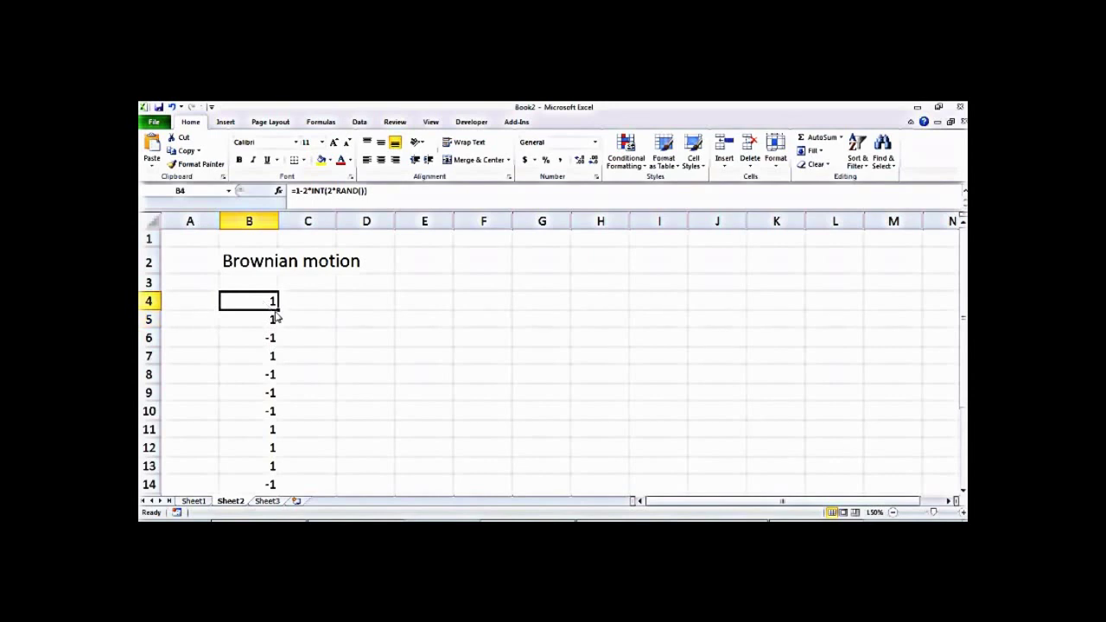
pyautogui.moveTo(278, 313); pyautogui.dragTo(268, 436)
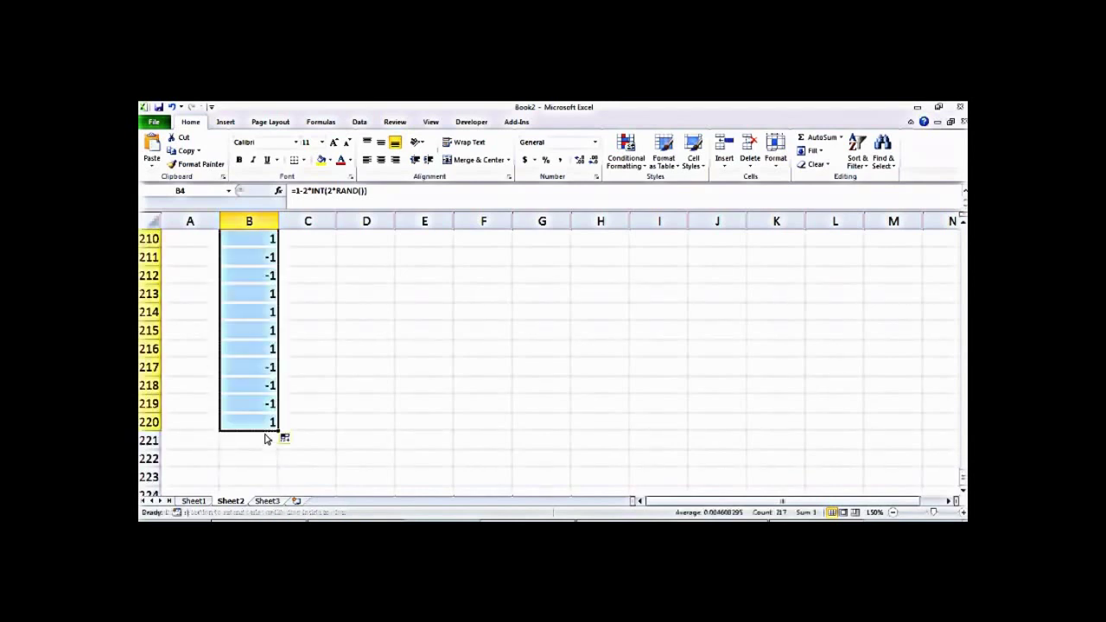
pyautogui.moveTo(963, 485); pyautogui.dragTo(963, 226)
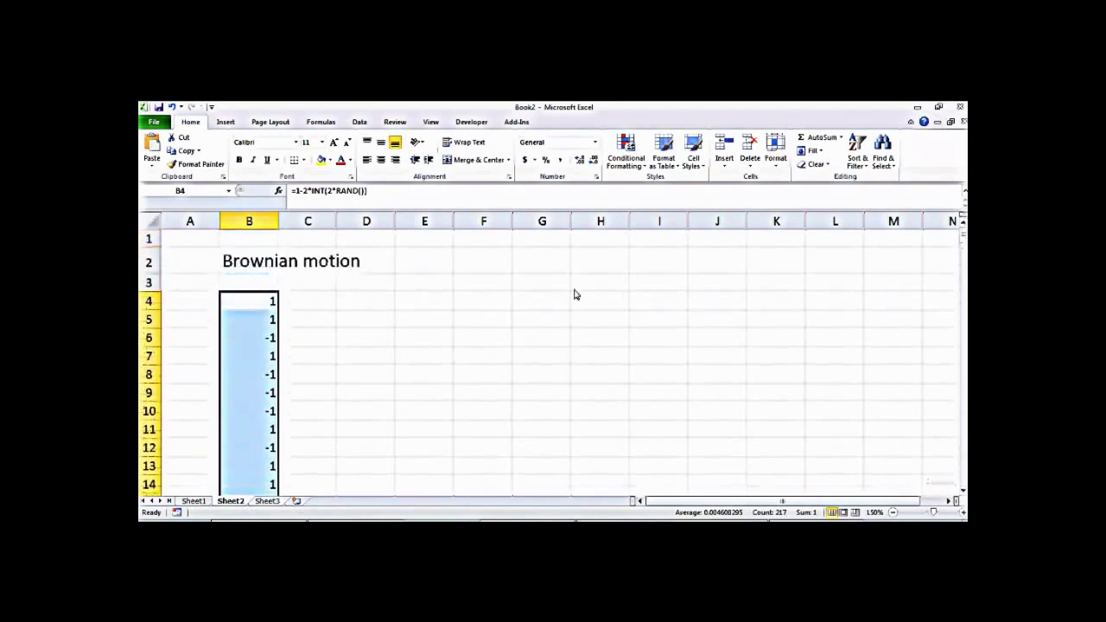
# Insert a markers-only scatter chart of the random steps in B4:B220 and remove its horizontal axis
pyautogui.click(226, 122)
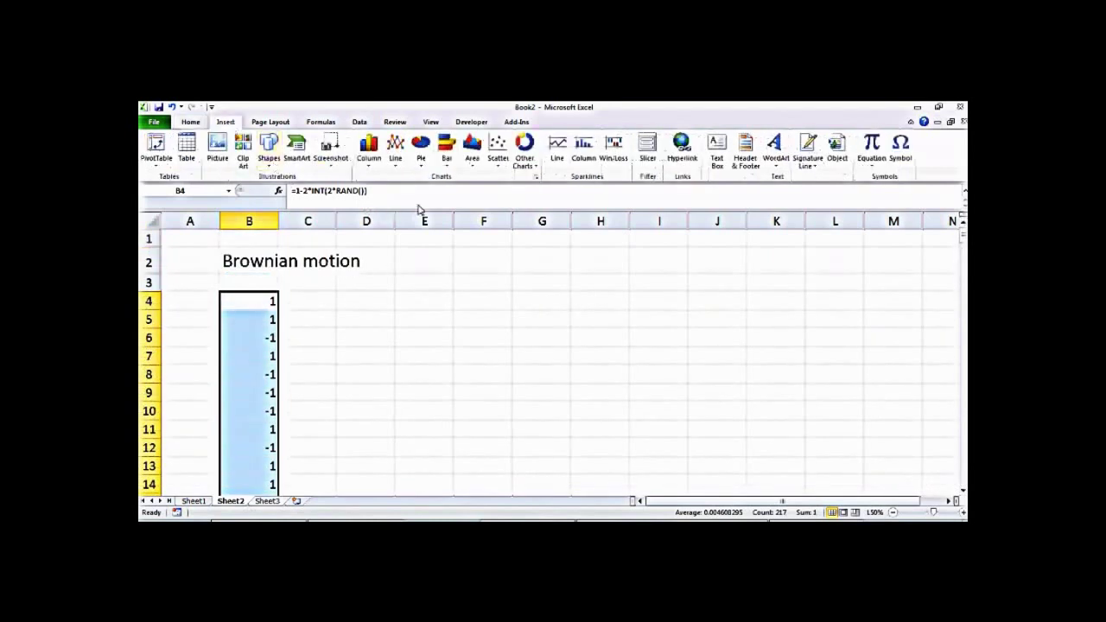
pyautogui.click(498, 148)
pyautogui.click(504, 200)
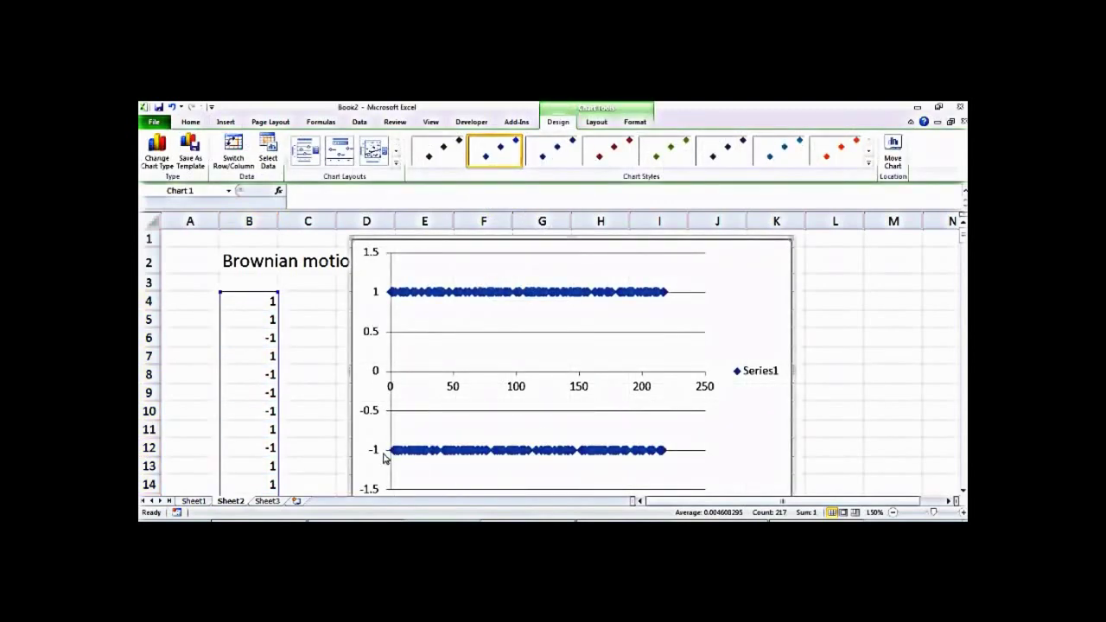
pyautogui.click(521, 395)
pyautogui.press('Delete')
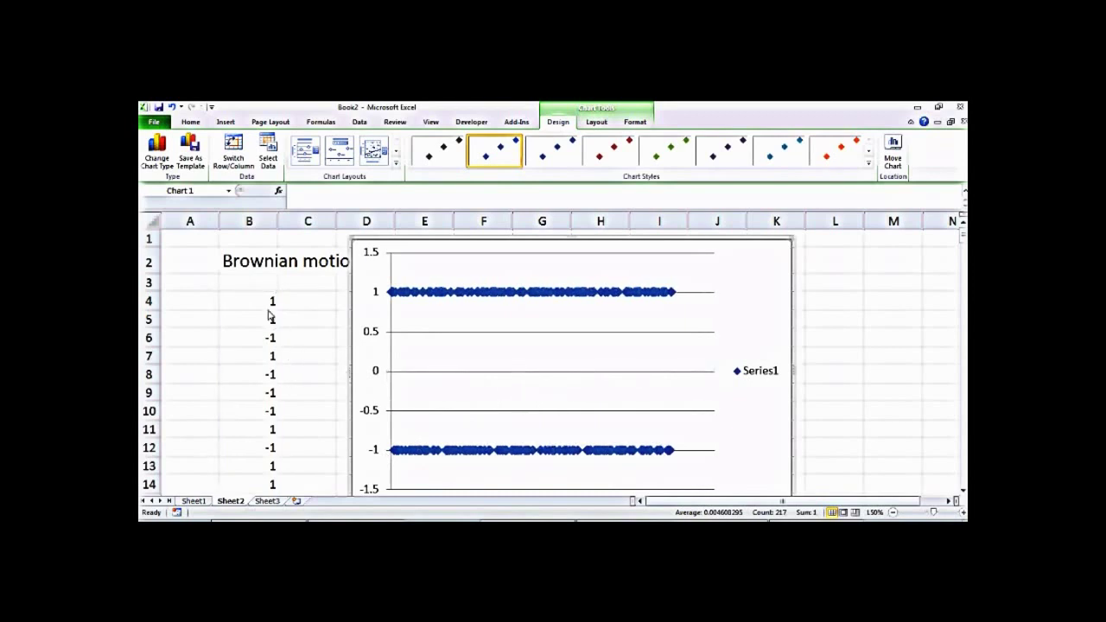
# Re-enter the B4 formula twice and examine how the charted random steps change
pyautogui.click(266, 304)
pyautogui.doubleClick(265, 304)
pyautogui.press('Return')
pyautogui.doubleClick(265, 303)
pyautogui.press('Return')
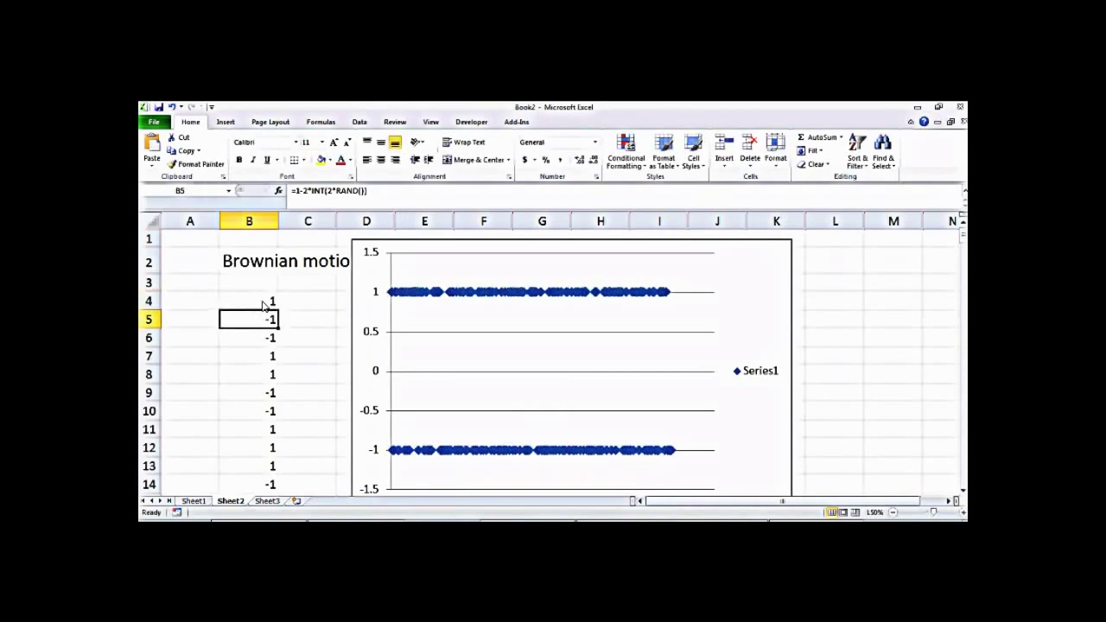
# Delete the scatter chart of the random steps from the sheet
pyautogui.click(459, 248)
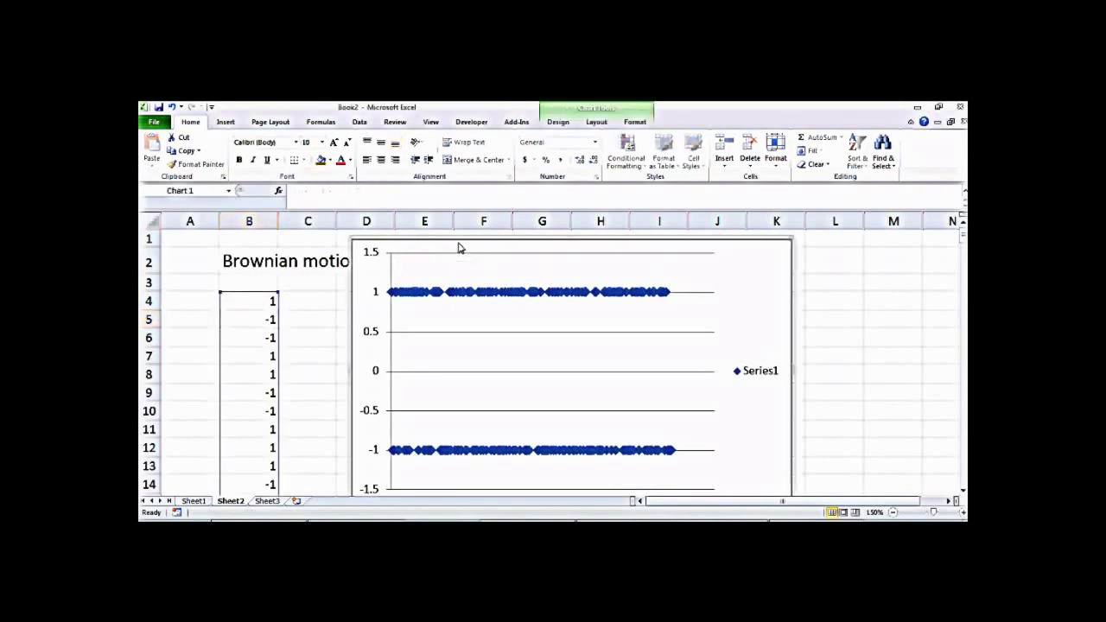
pyautogui.press('Delete')
pyautogui.click(421, 378)
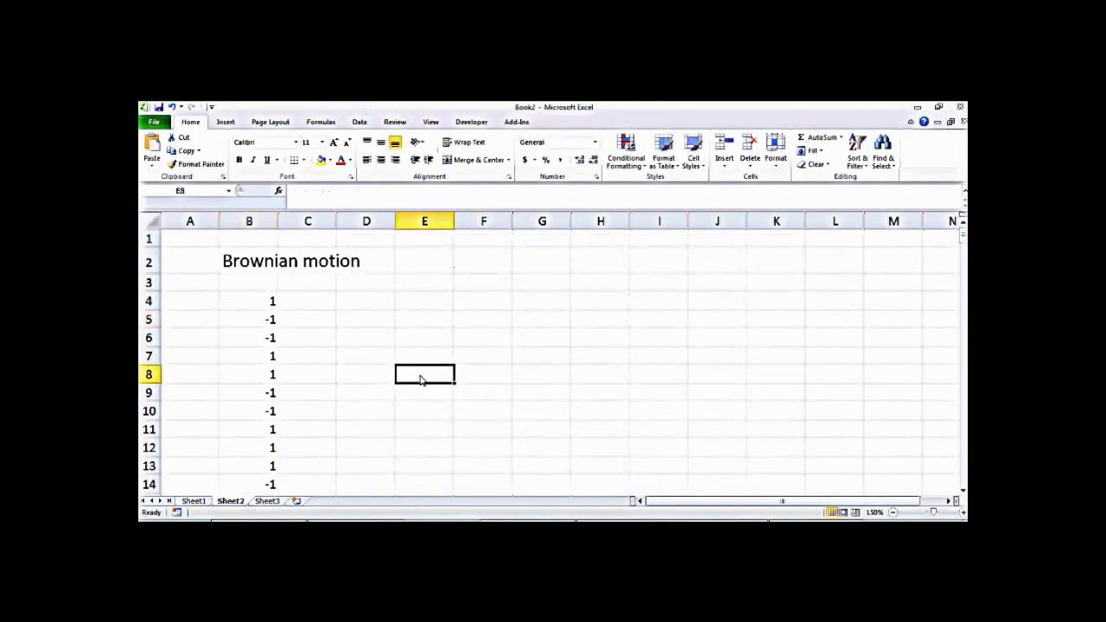
pyautogui.click(330, 304)
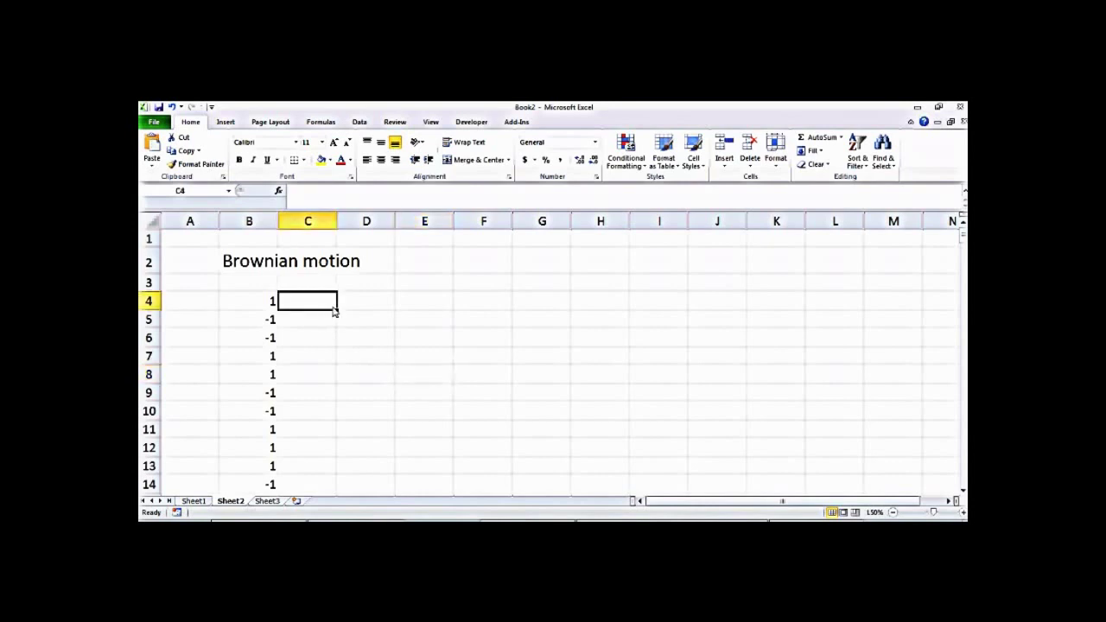
pyautogui.write('0')
pyautogui.press('Return')
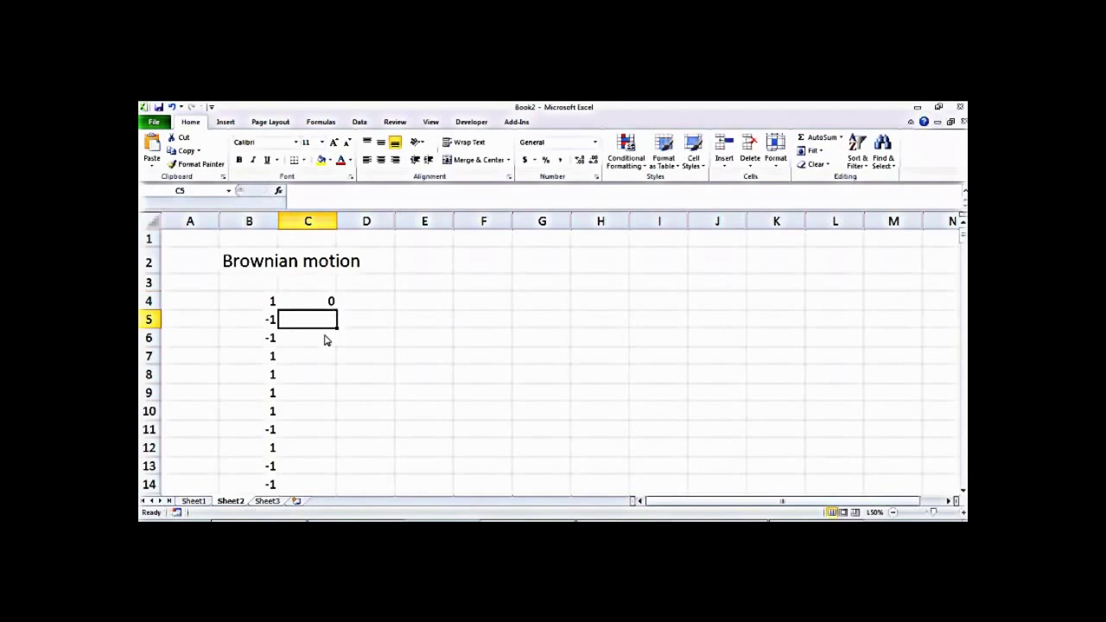
# Enter 0 in C3 as the starting value of the path
pyautogui.press('Up')
pyautogui.press('Up')
pyautogui.write('0')
pyautogui.press('Return')
# Enter the running-sum formula =C3+B4 in C4 and fill it down to C10
pyautogui.write('=')
pyautogui.press('Left')
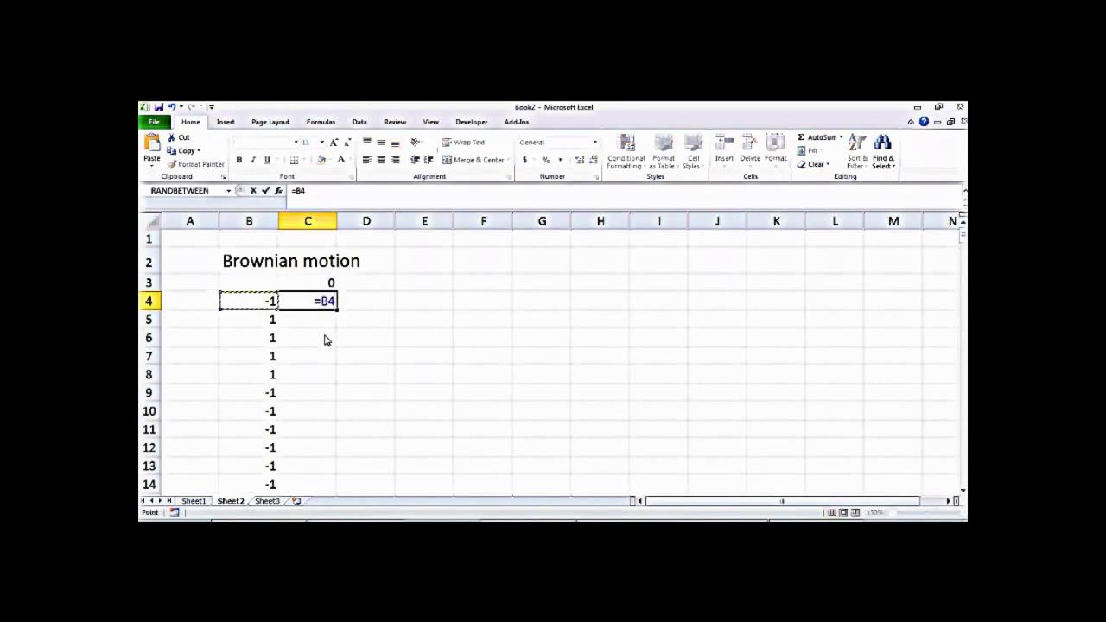
pyautogui.press('Up')
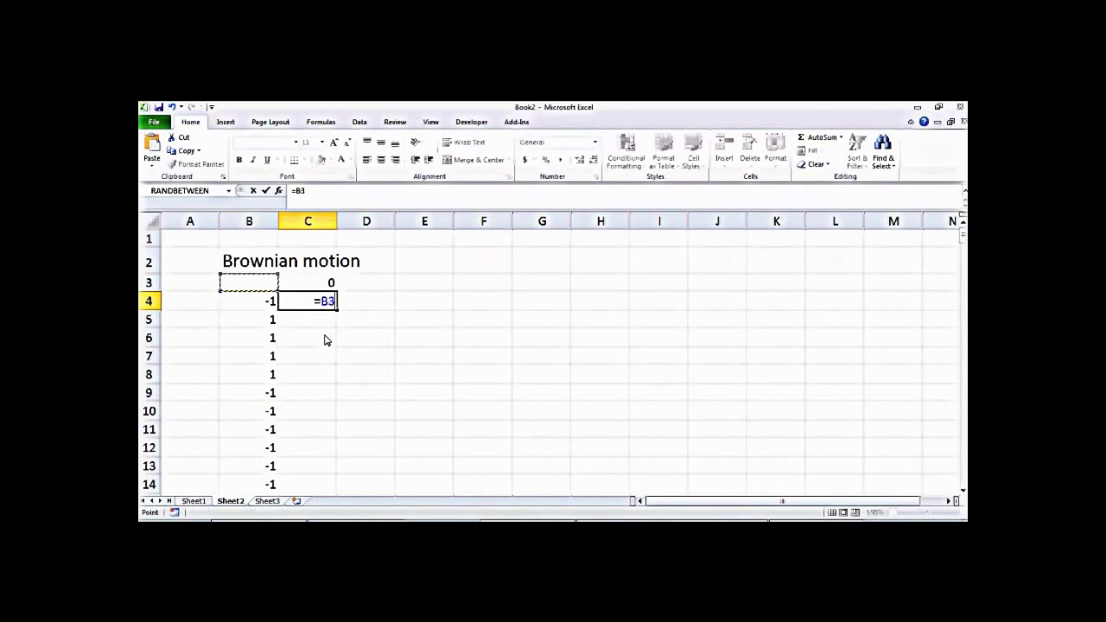
pyautogui.press('Right')
pyautogui.write('+')
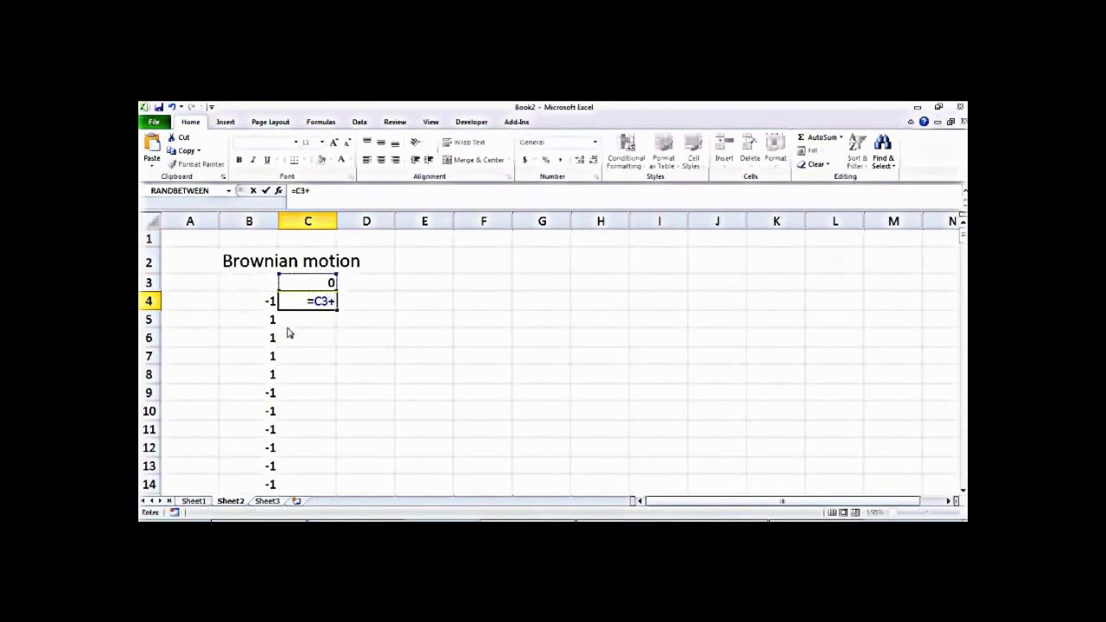
pyautogui.click(265, 306)
pyautogui.press('Return')
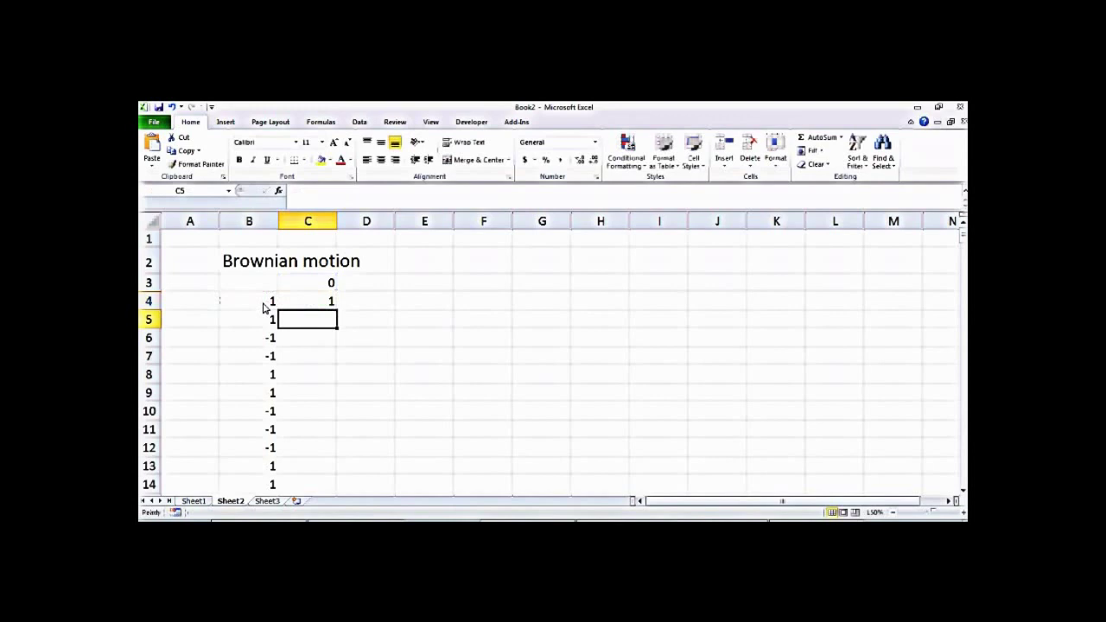
pyautogui.click(326, 303)
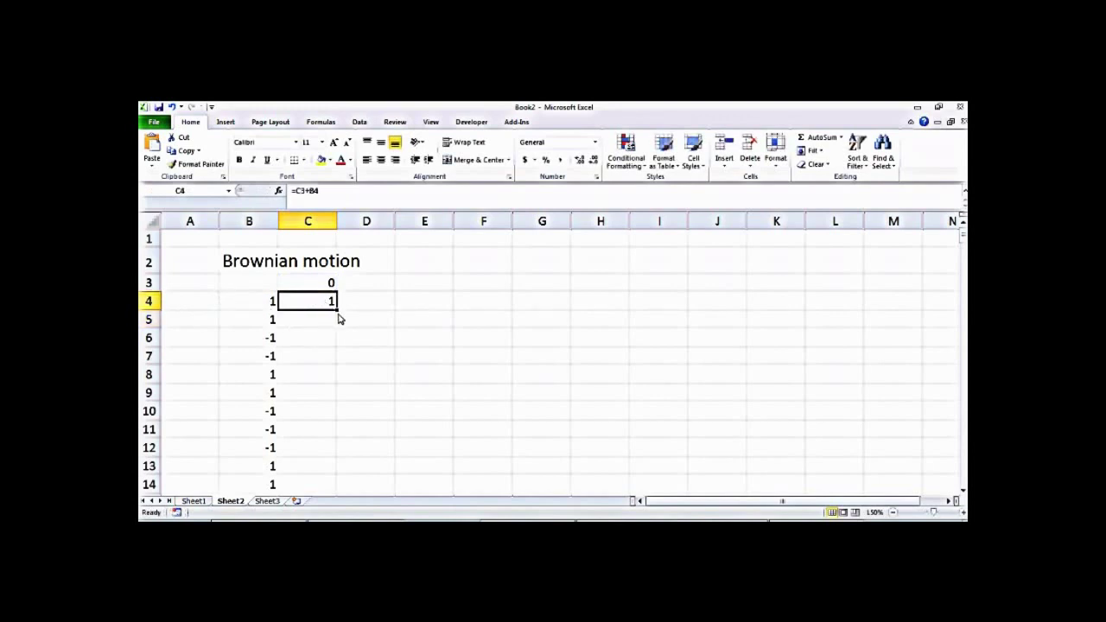
pyautogui.moveTo(338, 312); pyautogui.dragTo(342, 424)
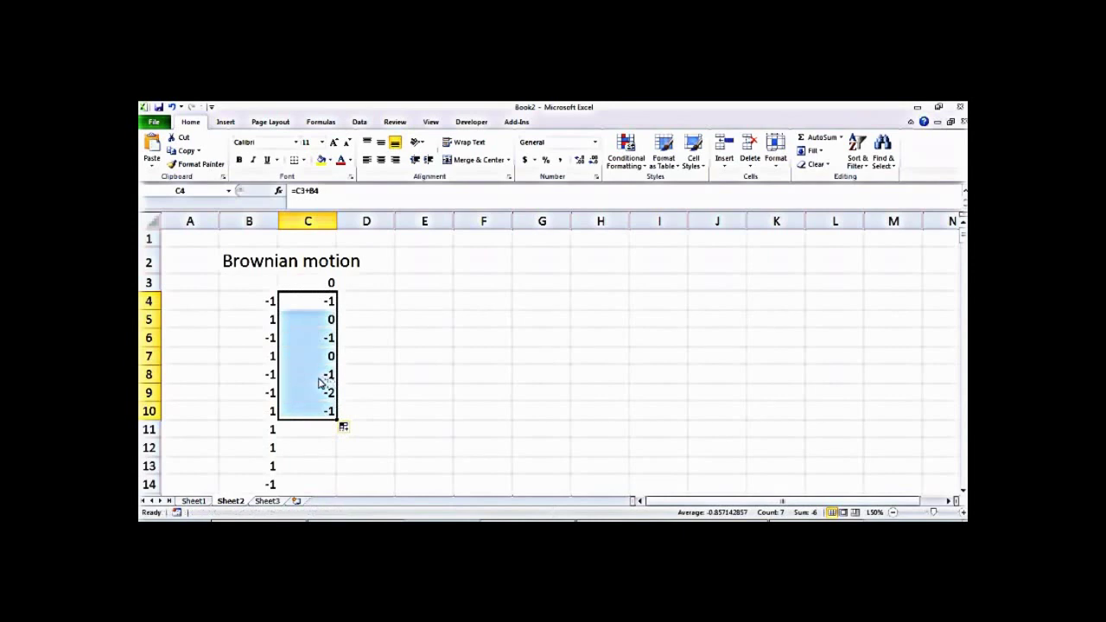
# Inspect the formula in C8 and re-enter it three times to examine how the running sums recalculate
pyautogui.click(317, 381)
pyautogui.doubleClick(311, 382)
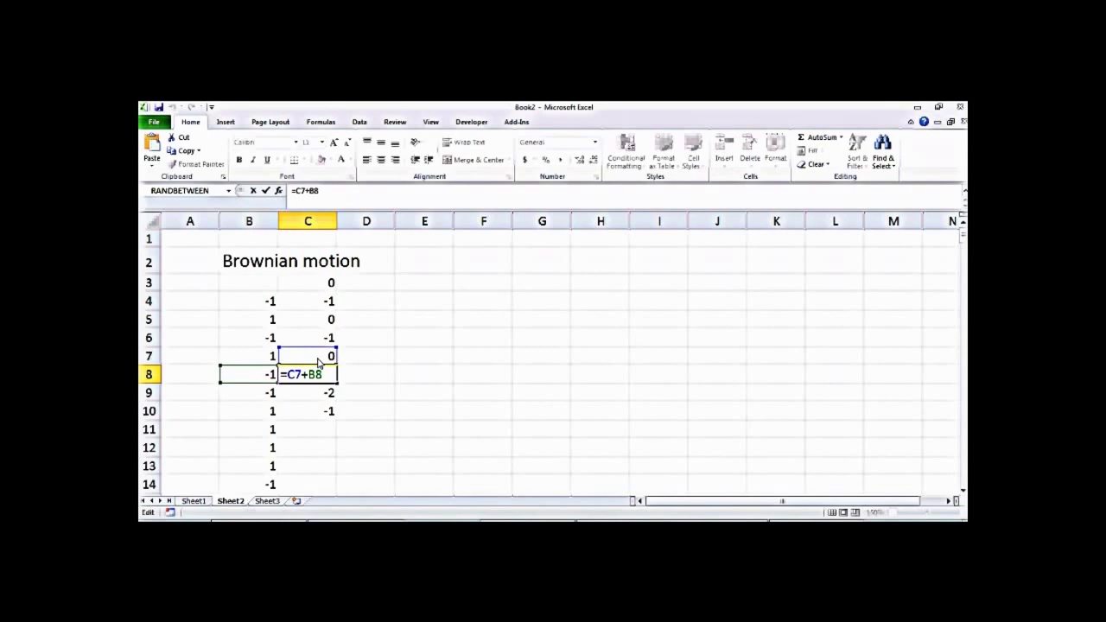
pyautogui.press('Return')
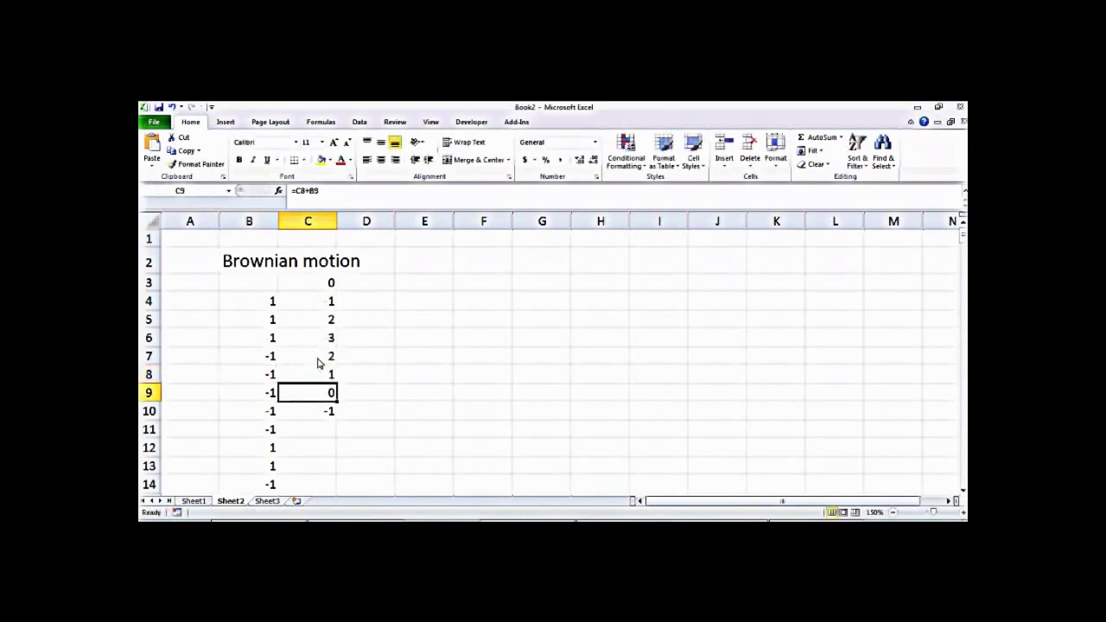
pyautogui.click(328, 373)
pyautogui.doubleClick(329, 373)
pyautogui.press('Return')
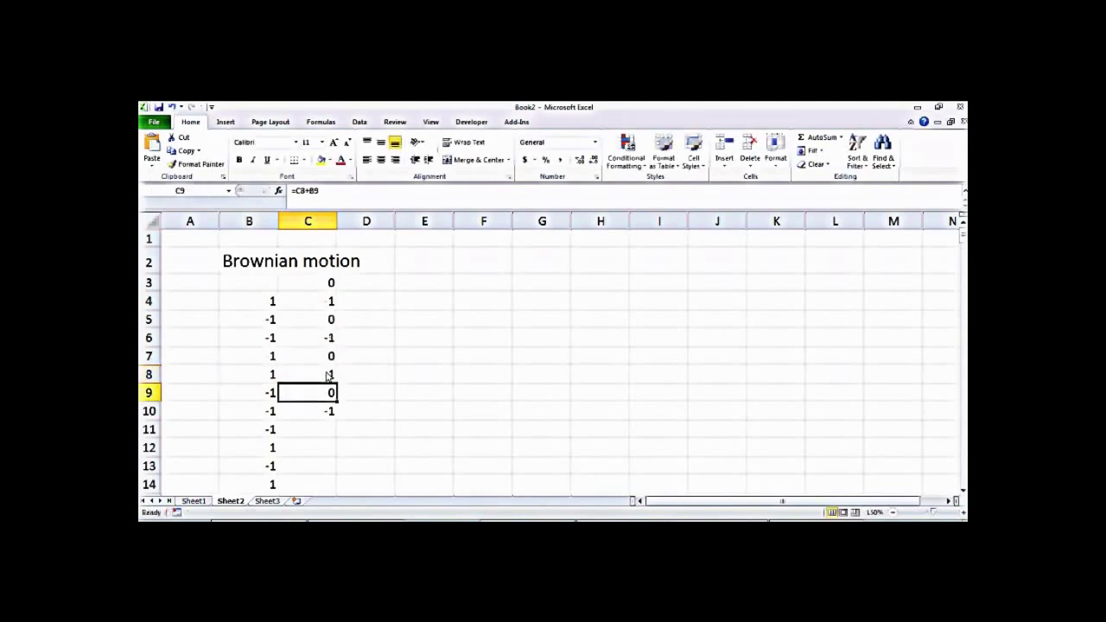
pyautogui.click(318, 375)
pyautogui.doubleClick(318, 375)
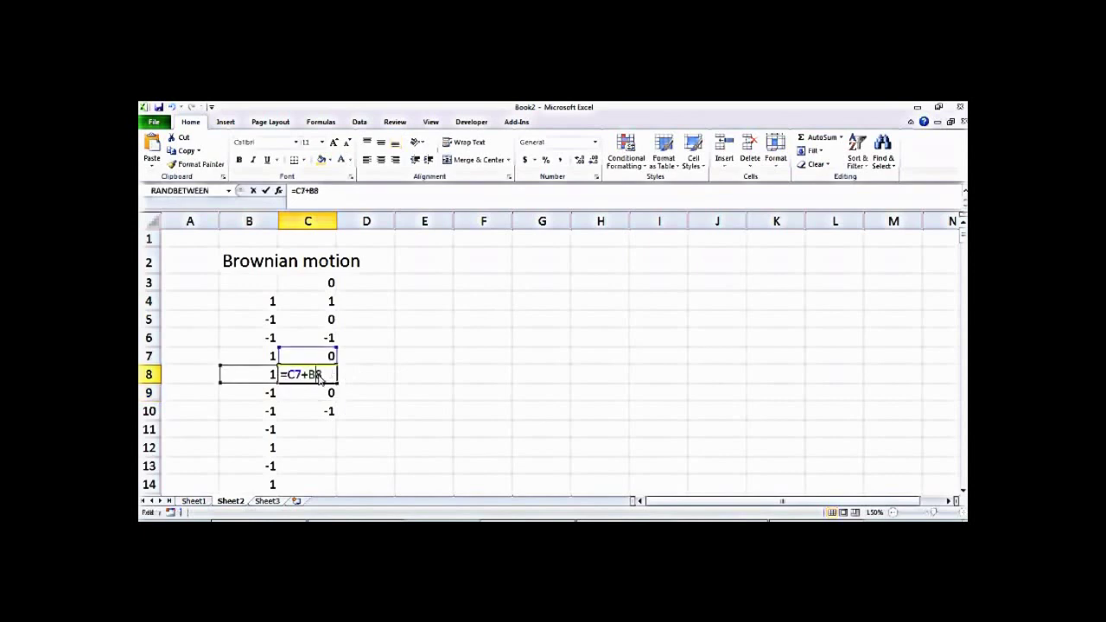
pyautogui.press('Return')
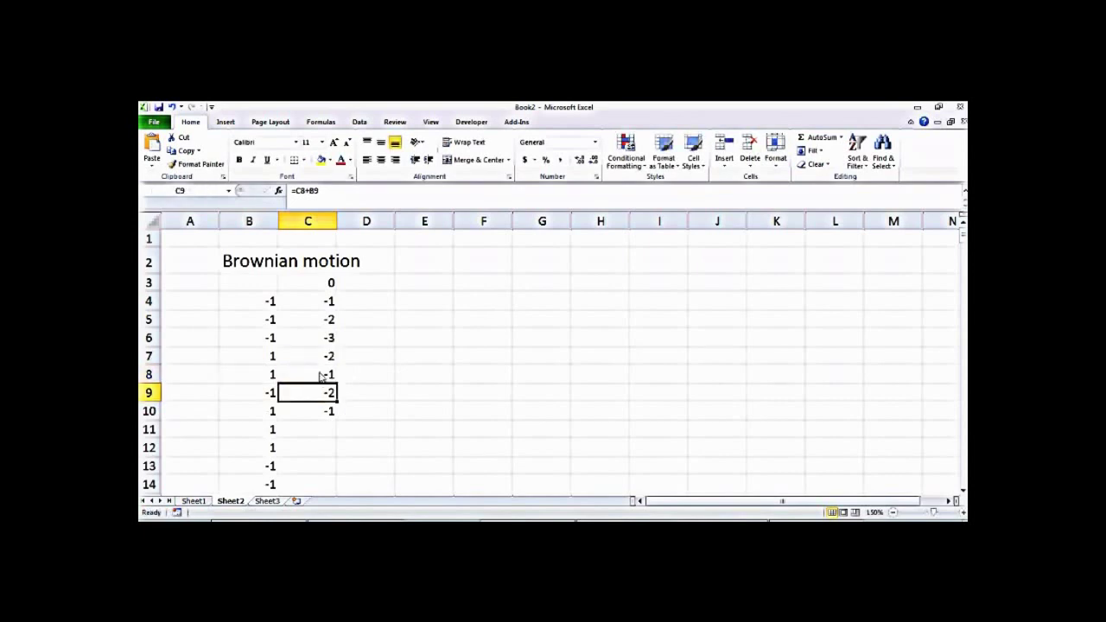
# Extend the running-sum formula from C9 down column C to row 220 and return to the top of the sheet
pyautogui.moveTo(337, 401); pyautogui.dragTo(321, 467)
pyautogui.moveTo(964, 478); pyautogui.dragTo(964, 226)
pyautogui.click(458, 359)
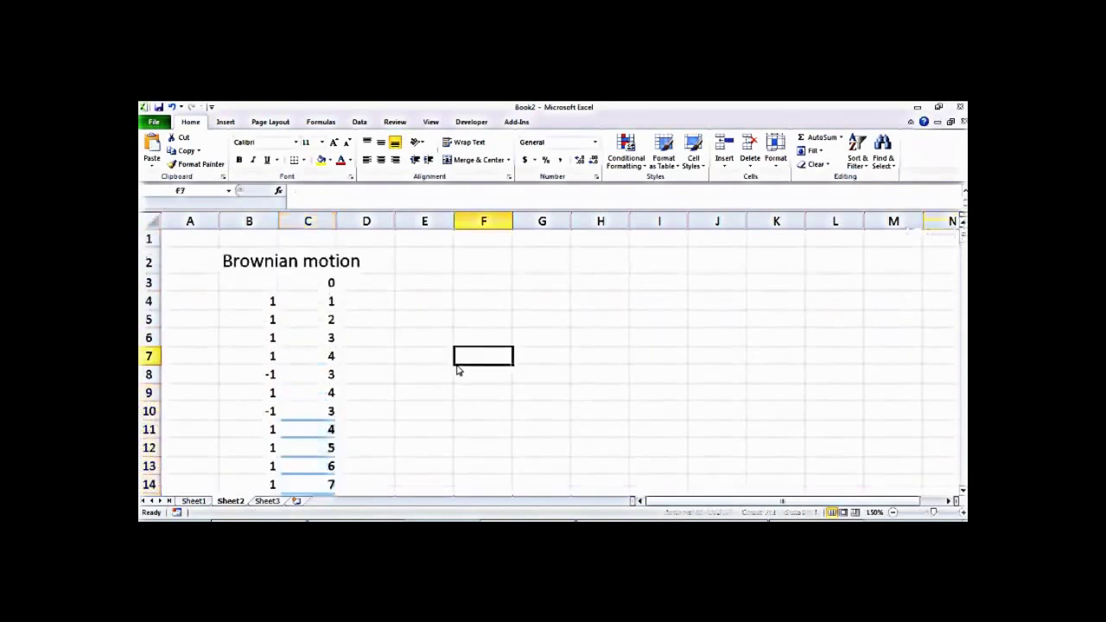
# Re-enter the formulas in C5 and C7 and examine the recalculated steps and running sums
pyautogui.click(331, 322)
pyautogui.doubleClick(331, 321)
pyautogui.press('Return')
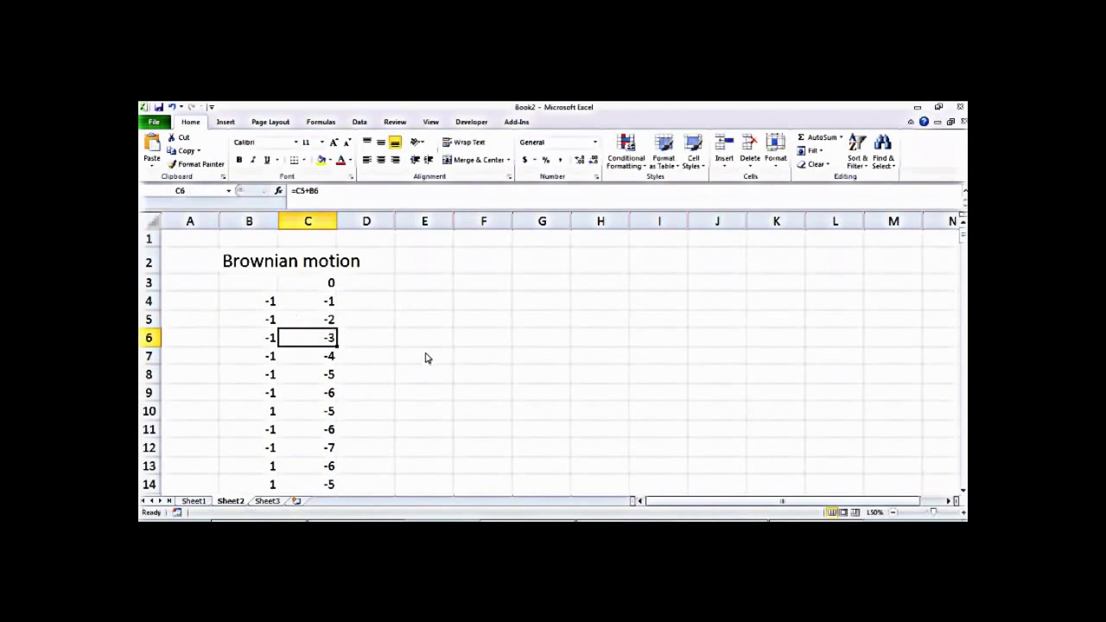
pyautogui.doubleClick(332, 361)
pyautogui.press('Return')
pyautogui.click(398, 364)
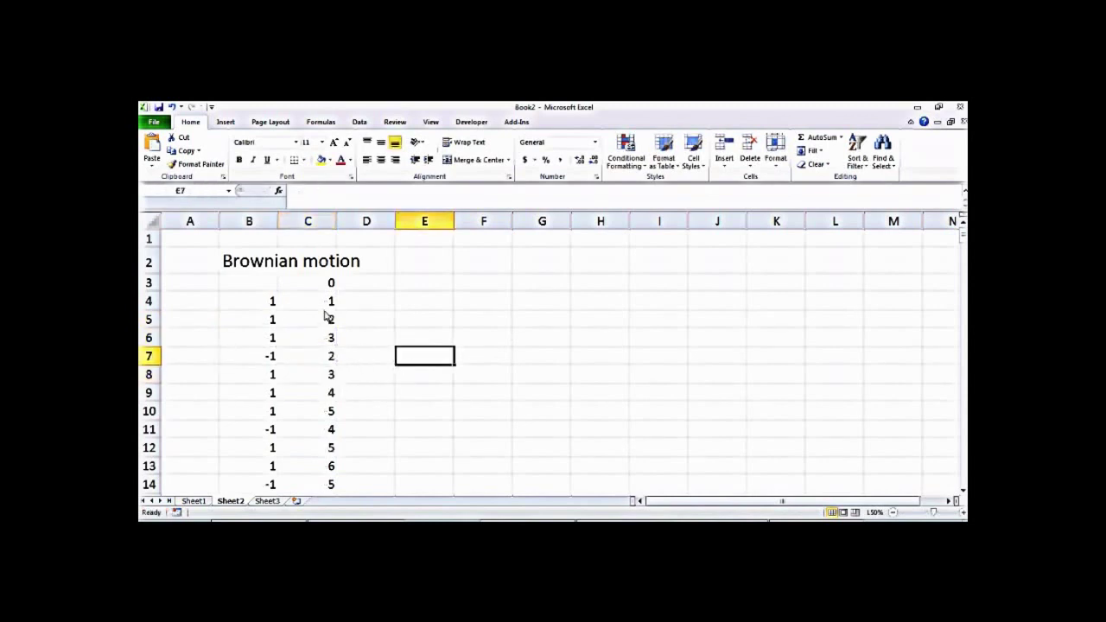
# Insert a markers-only scatter chart of the path in C4:C220, shrink it and place it over columns F to K
pyautogui.moveTo(322, 304); pyautogui.dragTo(333, 465)
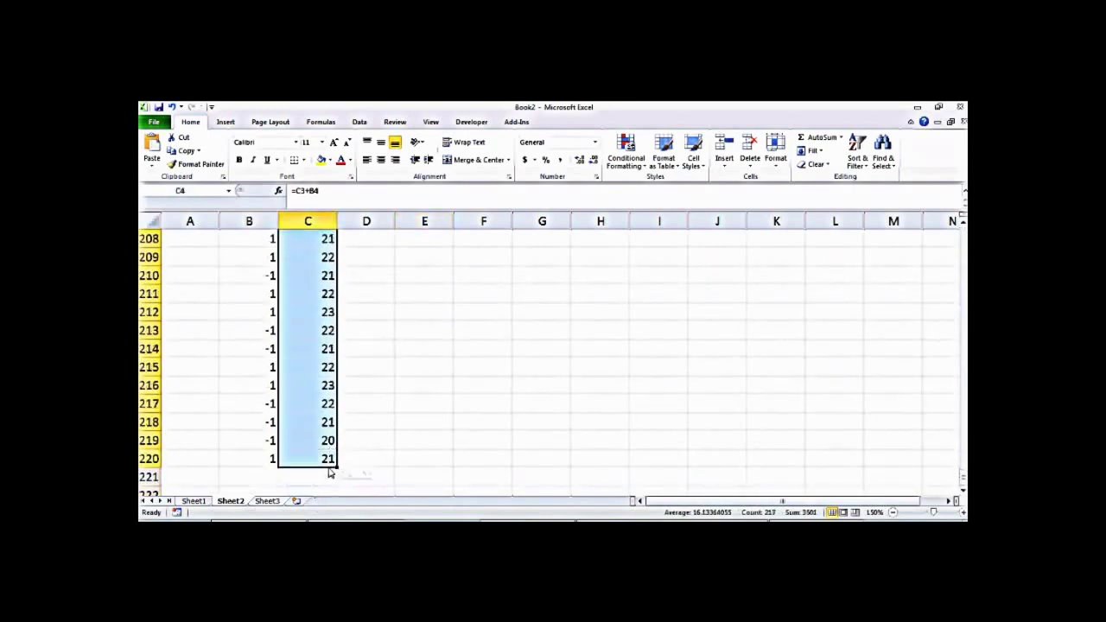
pyautogui.moveTo(962, 490); pyautogui.dragTo(961, 467)
pyautogui.click(227, 123)
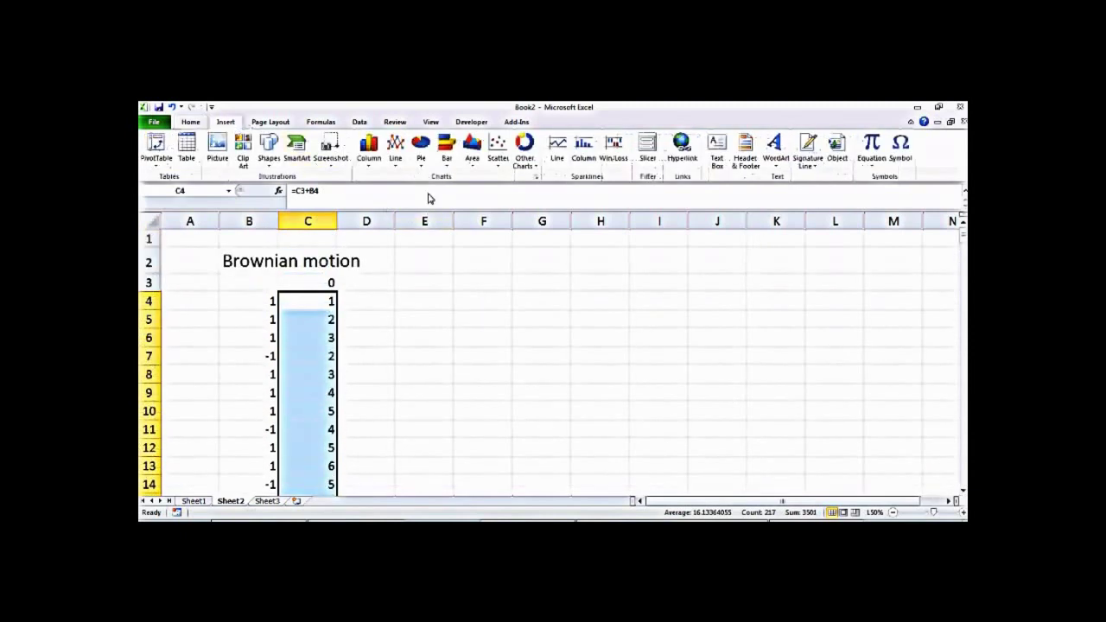
pyautogui.click(498, 150)
pyautogui.click(505, 204)
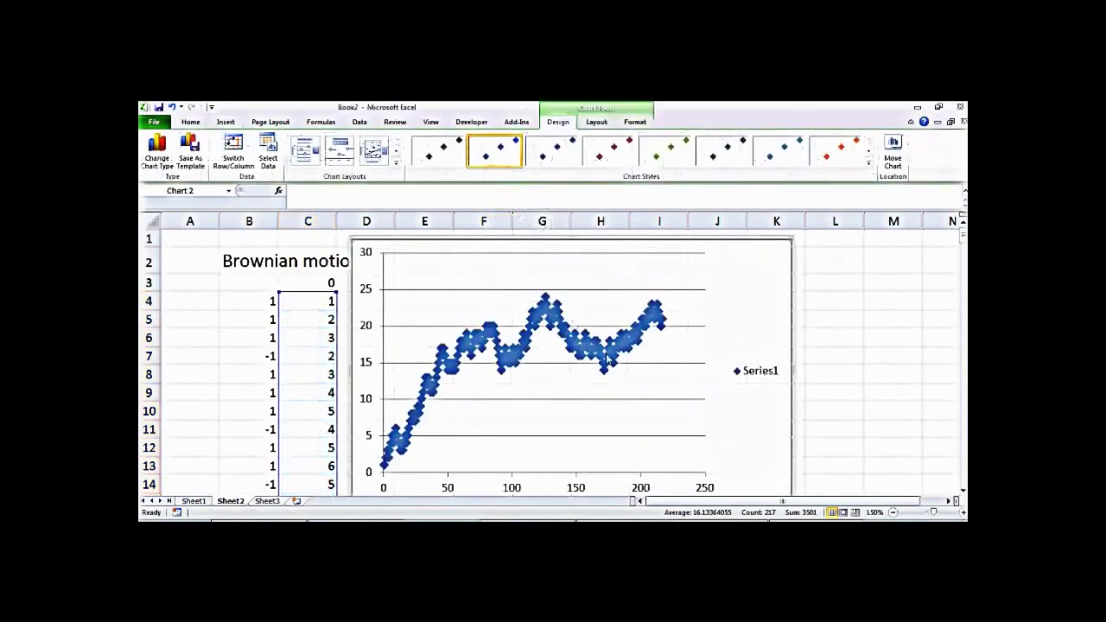
pyautogui.moveTo(789, 244); pyautogui.dragTo(672, 335)
pyautogui.moveTo(600, 341); pyautogui.dragTo(684, 286)
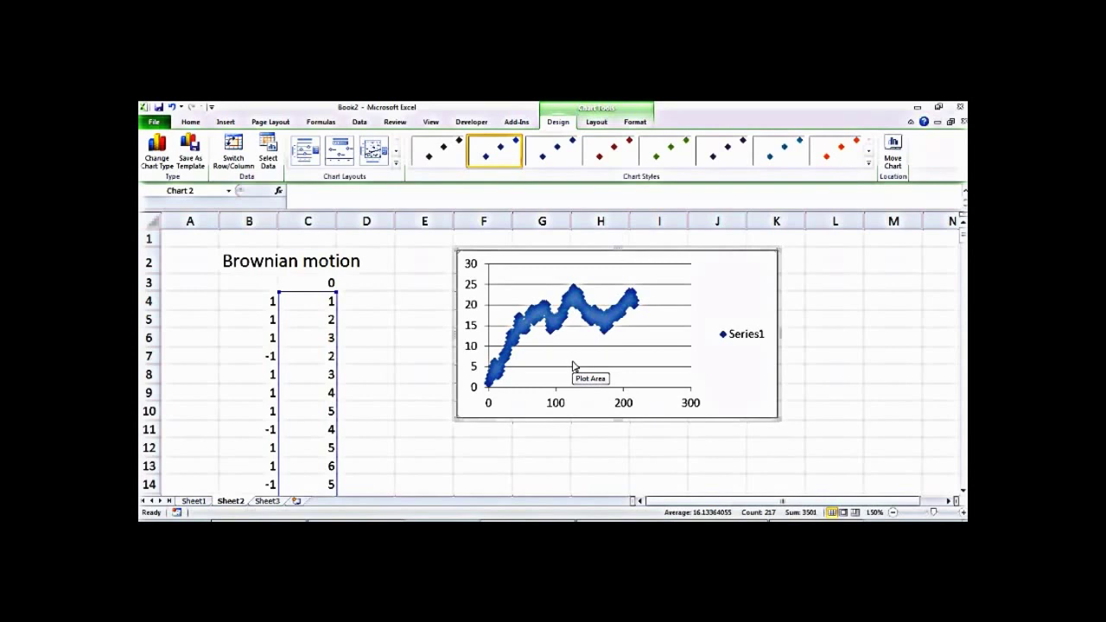
# Re-enter the C4 formula repeatedly and examine how the charted random path changes each time
pyautogui.click(329, 302)
pyautogui.doubleClick(329, 302)
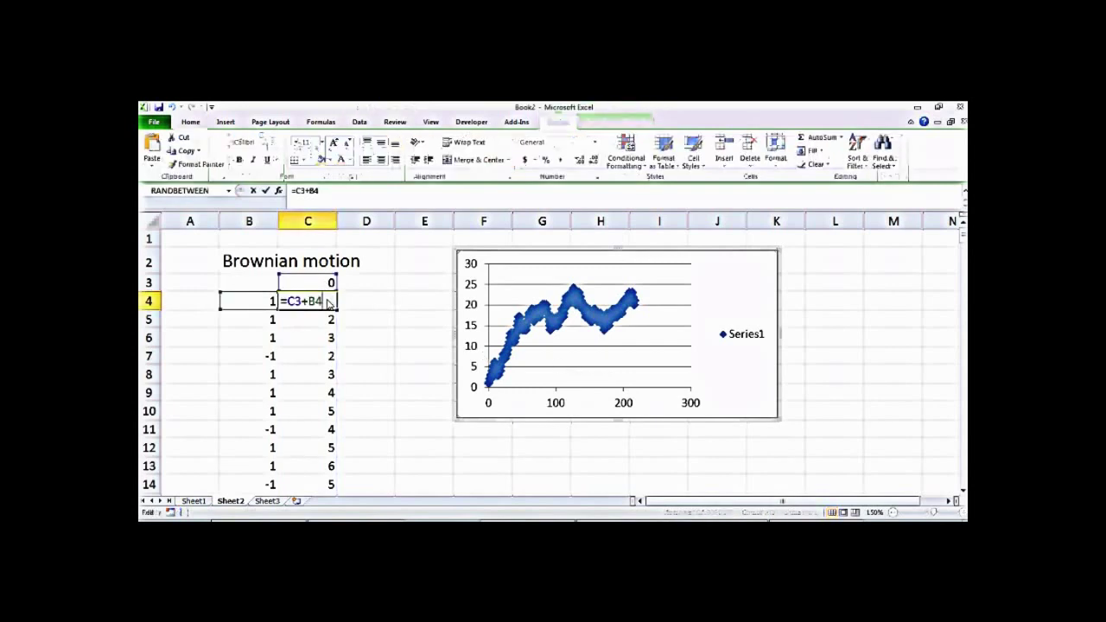
pyautogui.press('Return')
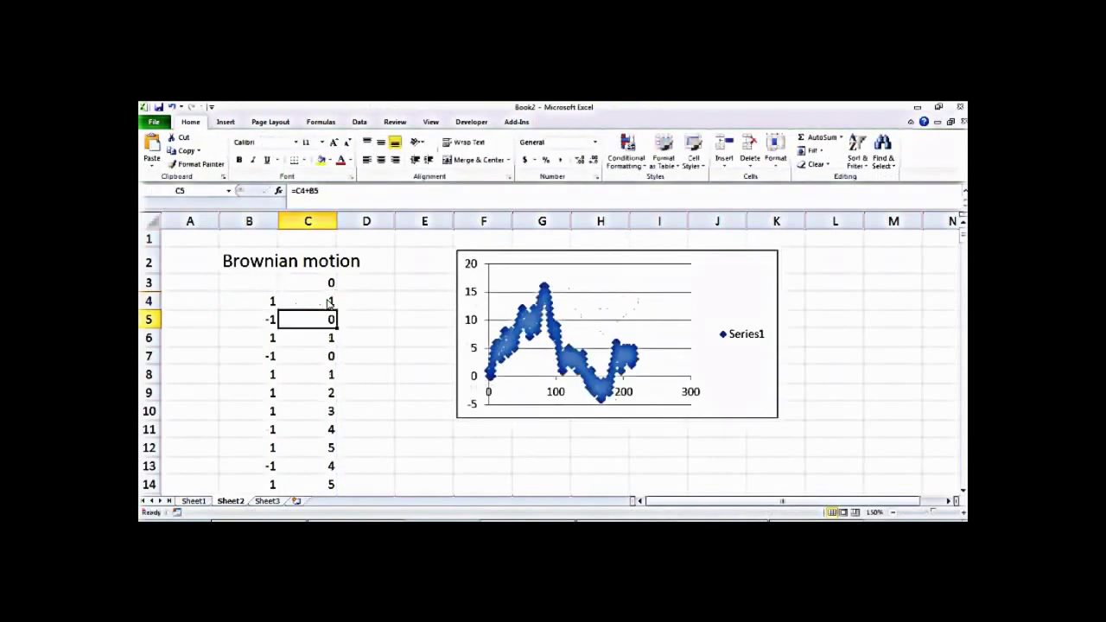
pyautogui.click(423, 393)
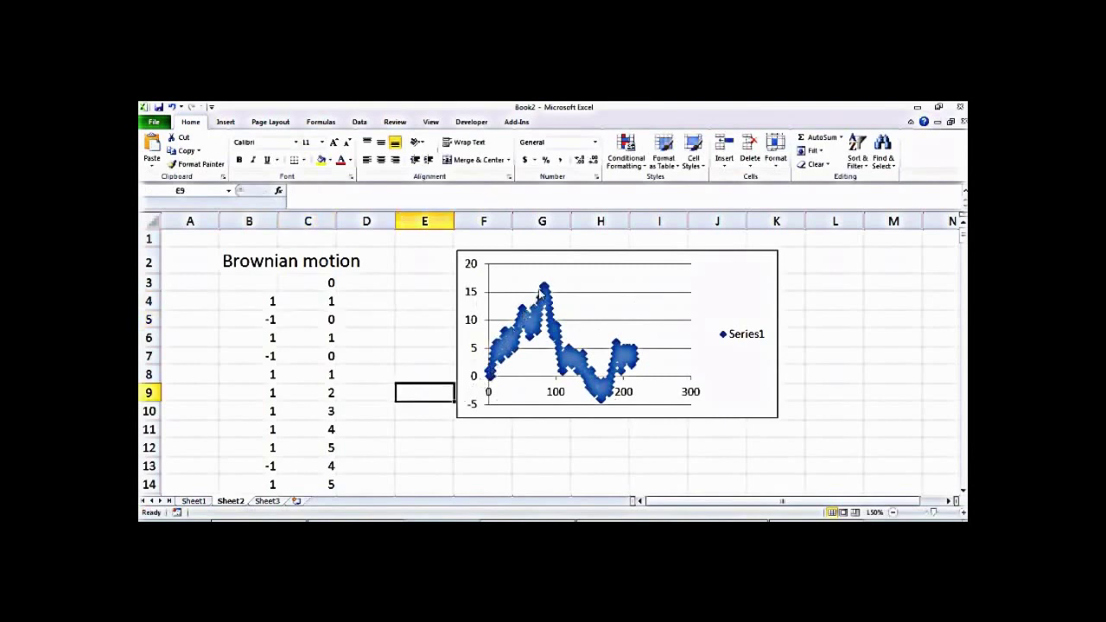
pyautogui.moveTo(539, 296)
pyautogui.moveTo(613, 380)
pyautogui.click(327, 302)
pyautogui.doubleClick(325, 302)
pyautogui.press('Return')
pyautogui.doubleClick(324, 302)
pyautogui.press('Return')
pyautogui.doubleClick(324, 302)
pyautogui.press('Return')
pyautogui.click(325, 305)
pyautogui.doubleClick(325, 304)
pyautogui.press('Return')
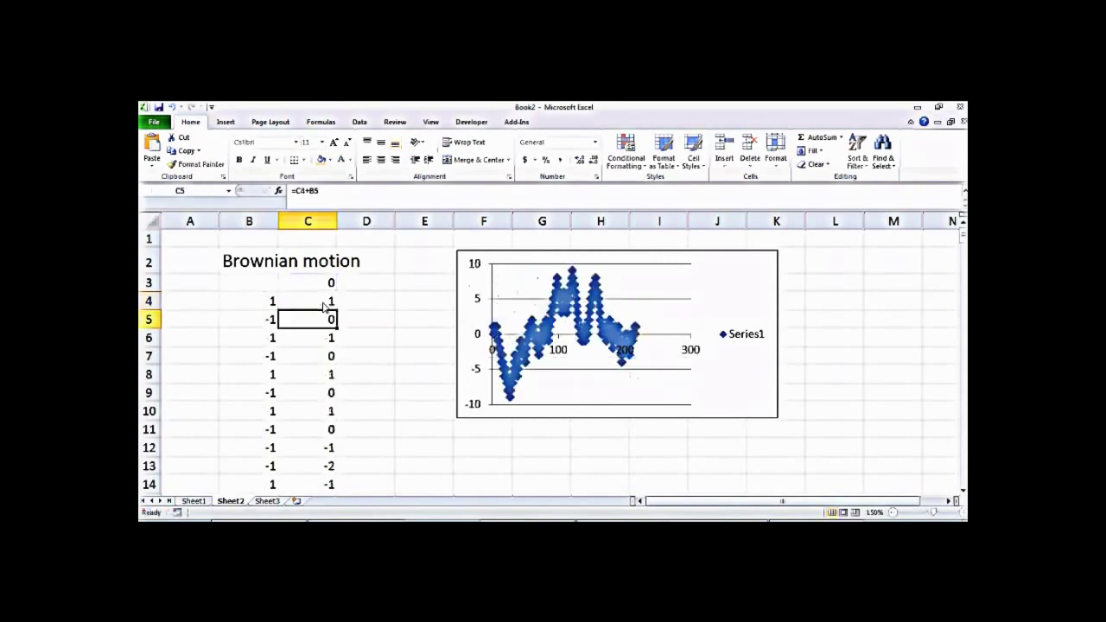
pyautogui.click(327, 303)
pyautogui.doubleClick(329, 302)
pyautogui.press('Return')
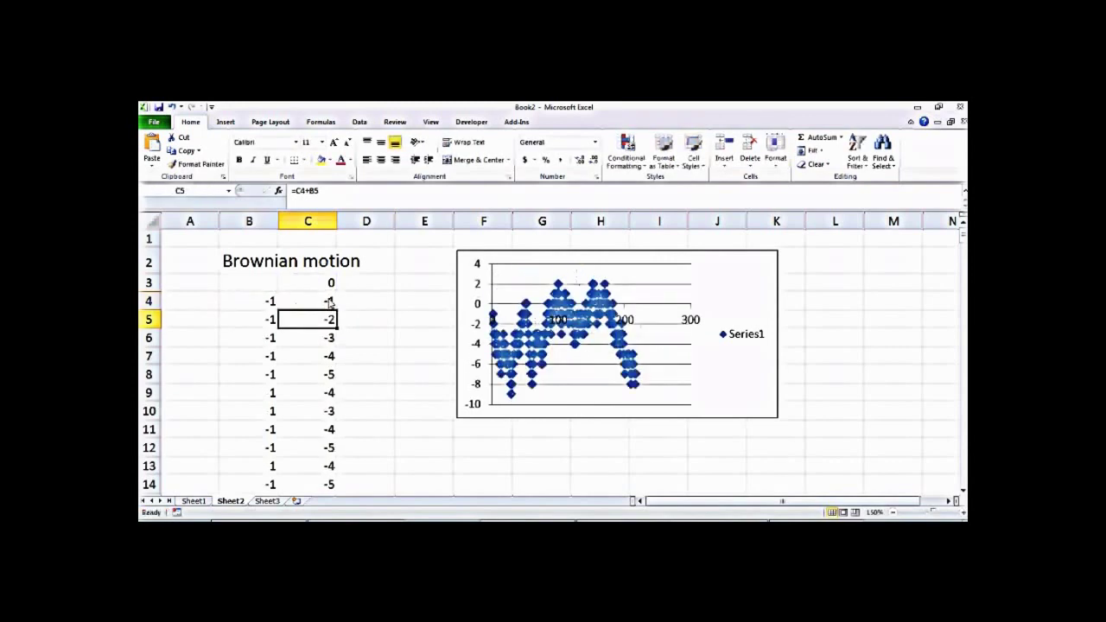
pyautogui.doubleClick(329, 302)
pyautogui.press('Return')
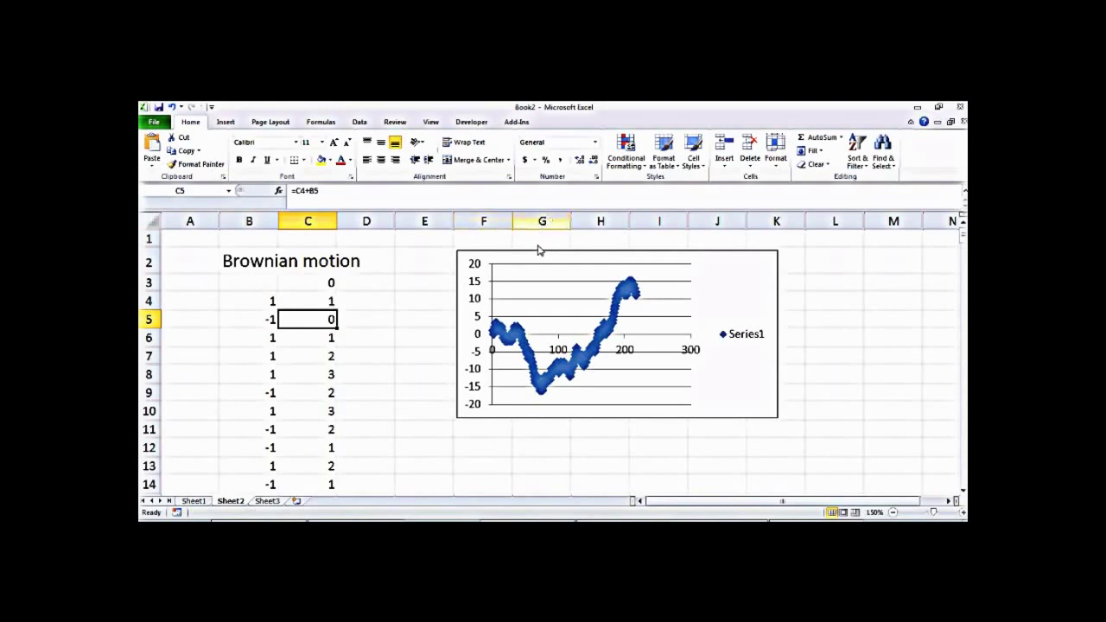
# Move the path chart over columns H to M and fill the random step formula from column B into A4:A220
pyautogui.moveTo(540, 257); pyautogui.dragTo(679, 270)
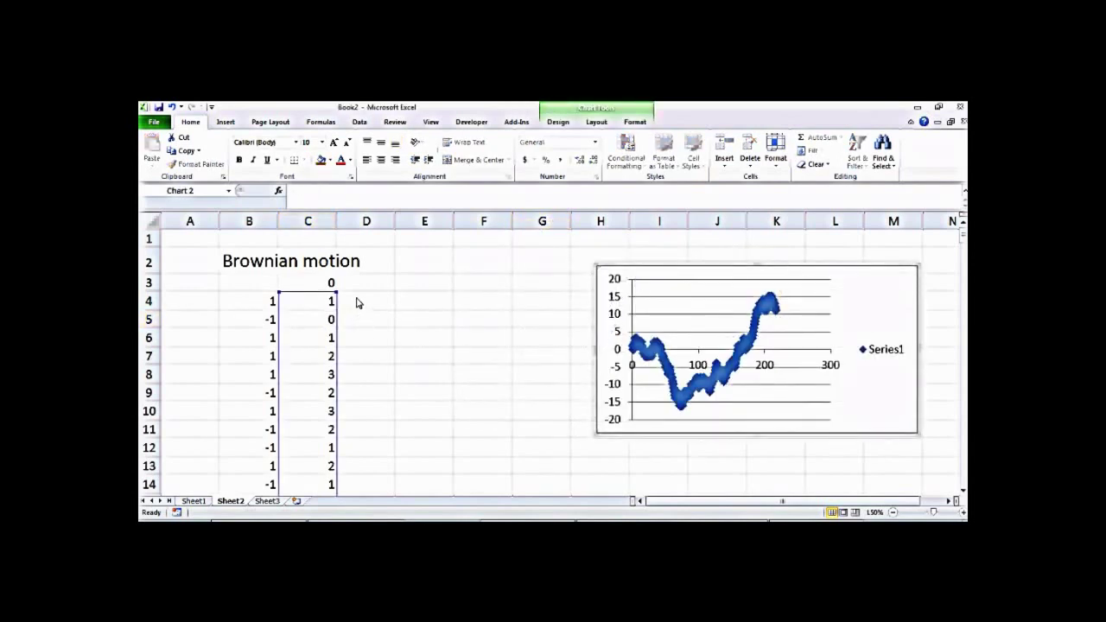
pyautogui.click(269, 303)
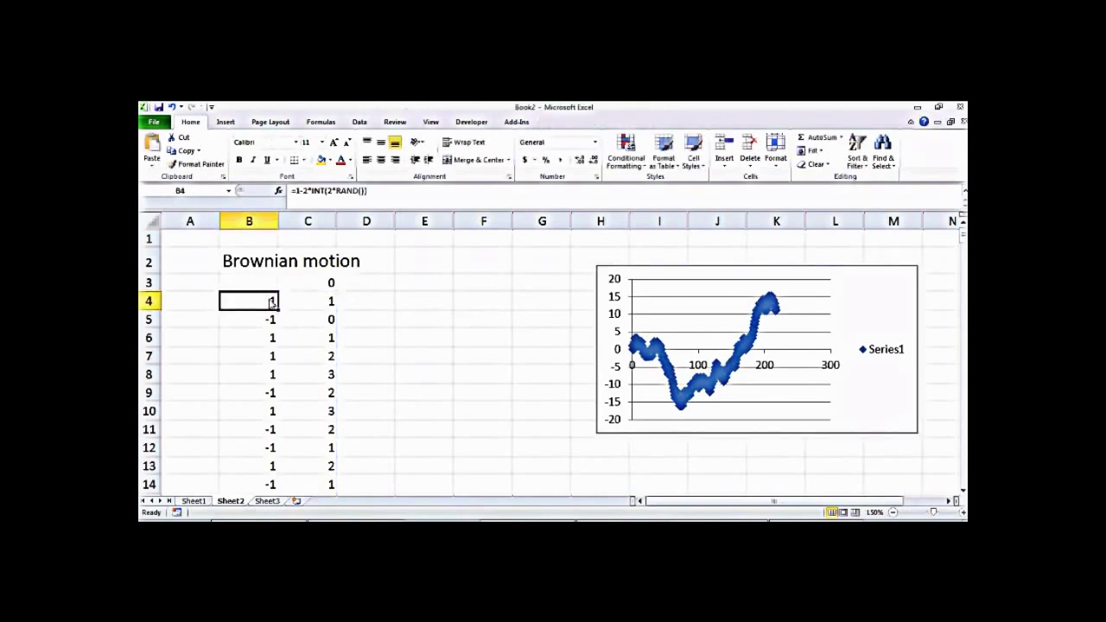
pyautogui.moveTo(261, 306); pyautogui.dragTo(168, 474)
pyautogui.moveTo(963, 482); pyautogui.dragTo(962, 210)
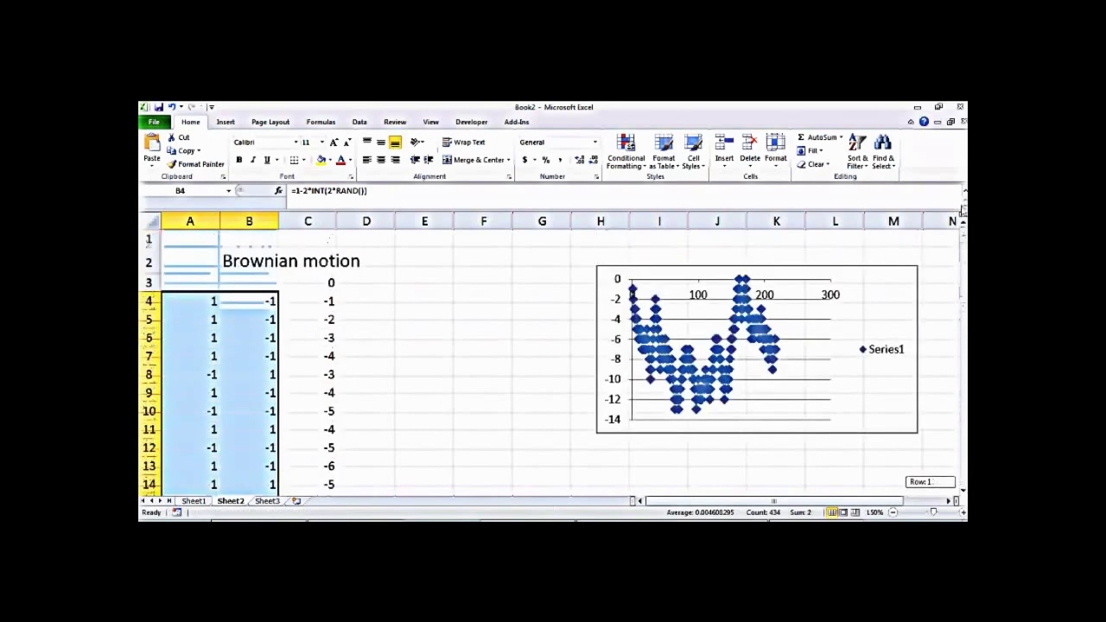
pyautogui.click(367, 341)
pyautogui.doubleClick(212, 303)
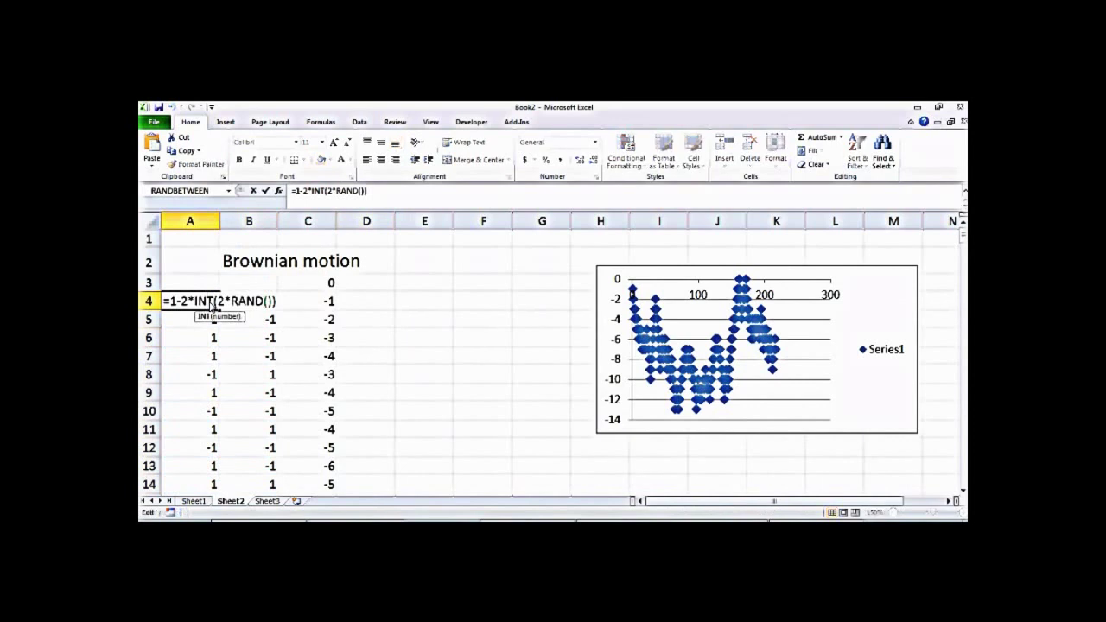
pyautogui.press('Return')
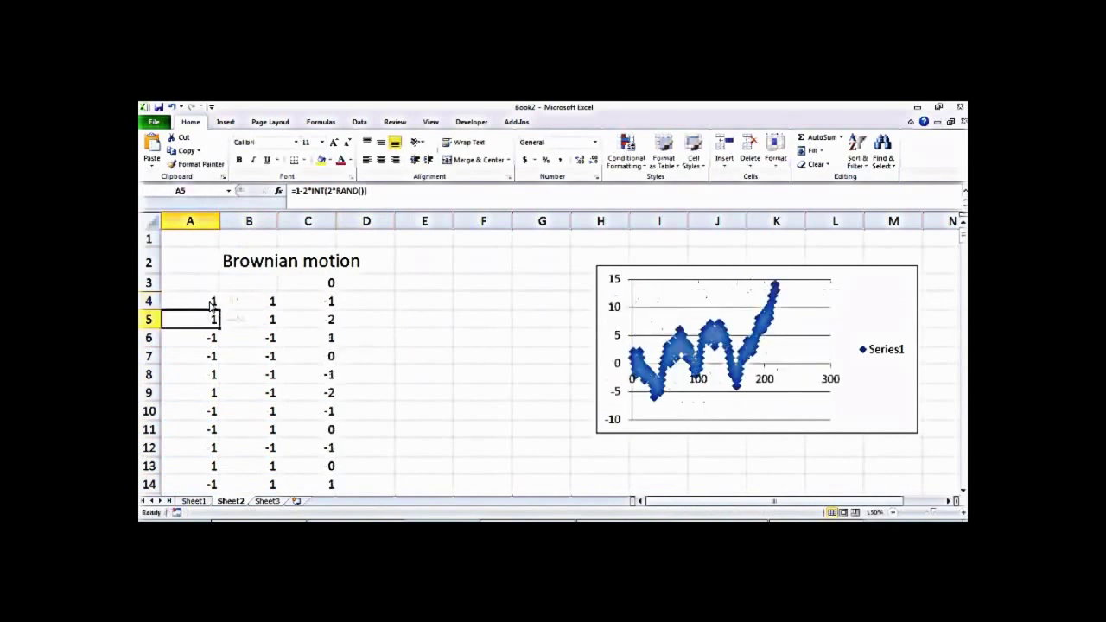
# Enter 0 in D3 as the starting value of a second path
pyautogui.click(371, 286)
pyautogui.write('0')
pyautogui.press('Return')
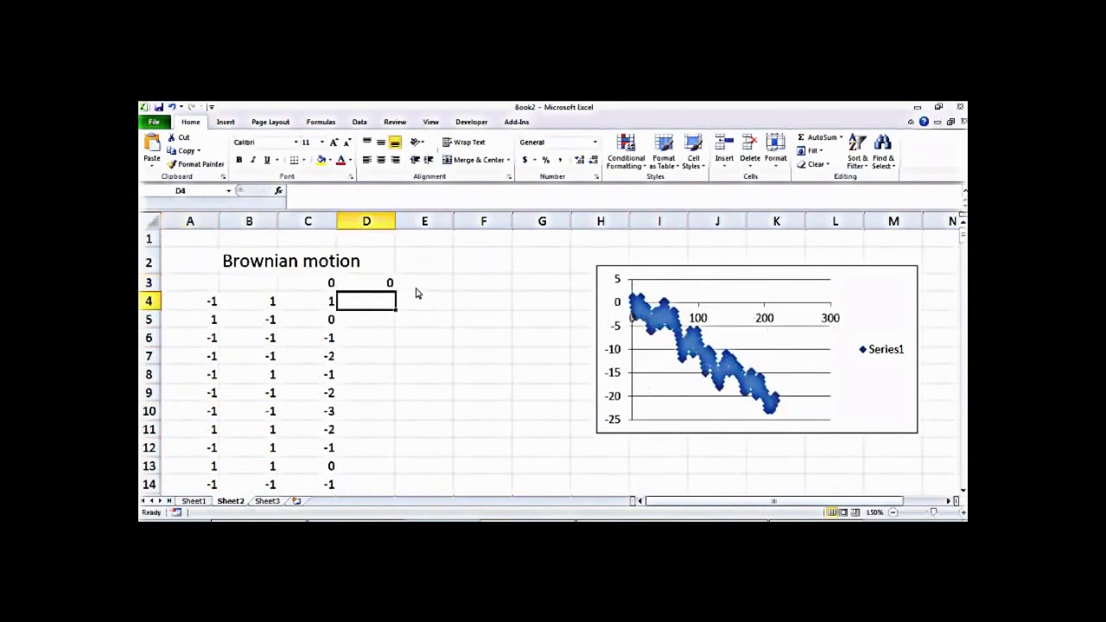
# Enter =D3+A4 in D4 and fill the formula down column D to row 220
pyautogui.write('=C4+')
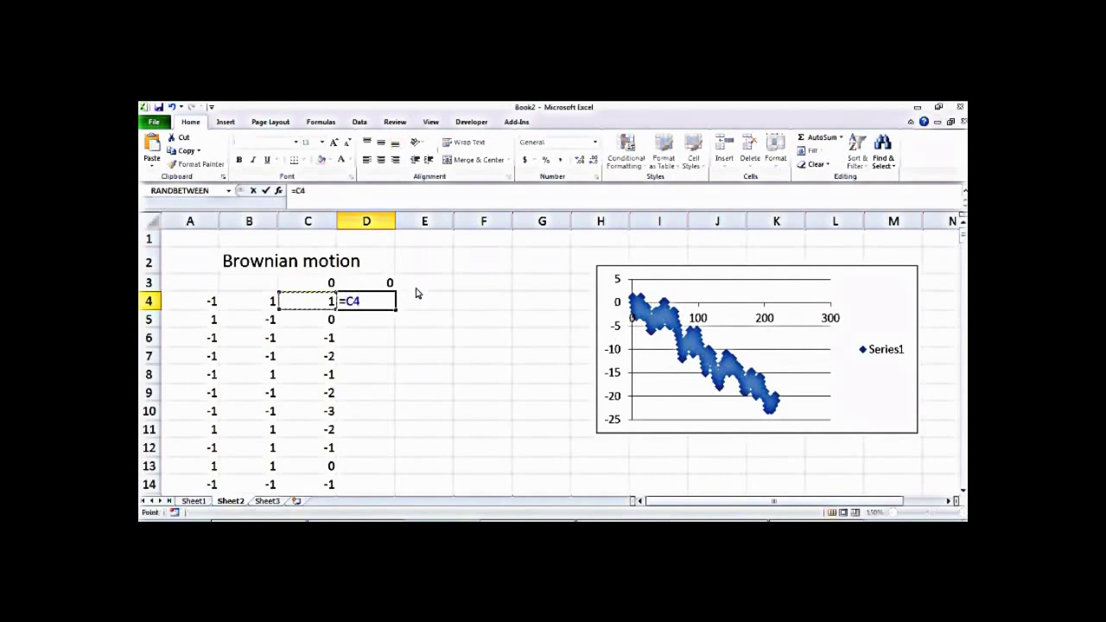
pyautogui.press('BackSpace')
pyautogui.press('BackSpace')
pyautogui.press('BackSpace')
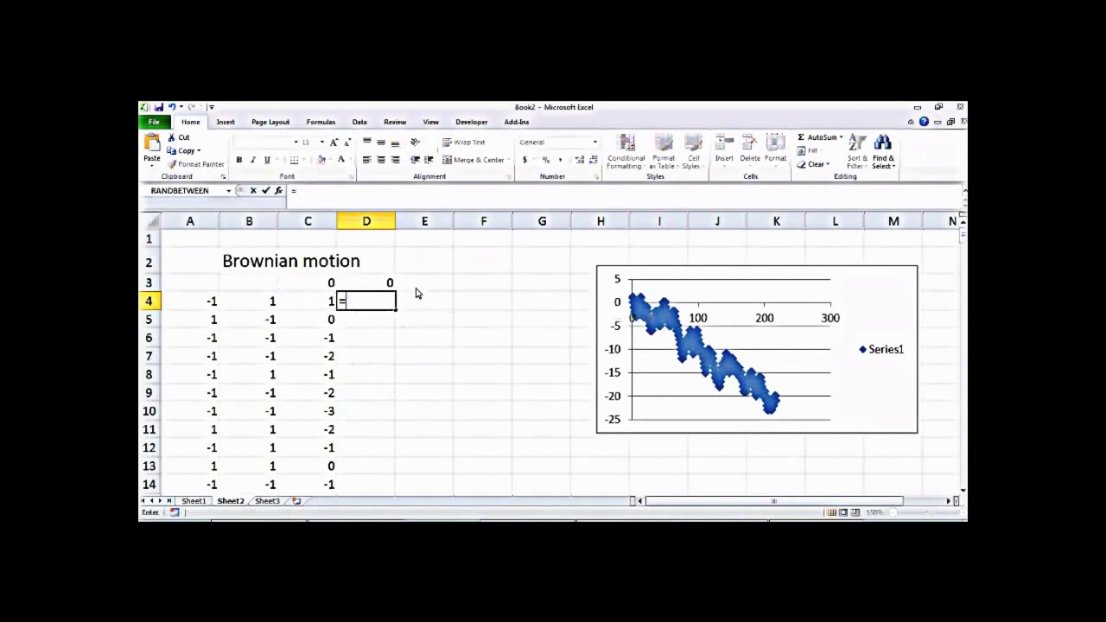
pyautogui.click(382, 288)
pyautogui.write('+')
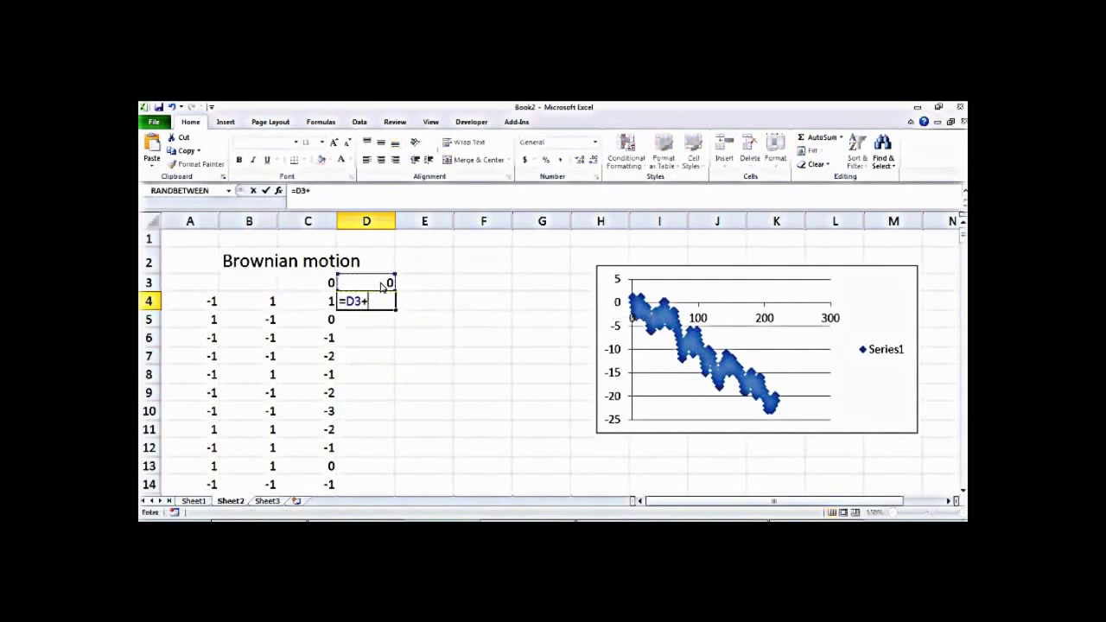
pyautogui.click(198, 309)
pyautogui.press('Return')
pyautogui.click(385, 302)
pyautogui.doubleClick(396, 314)
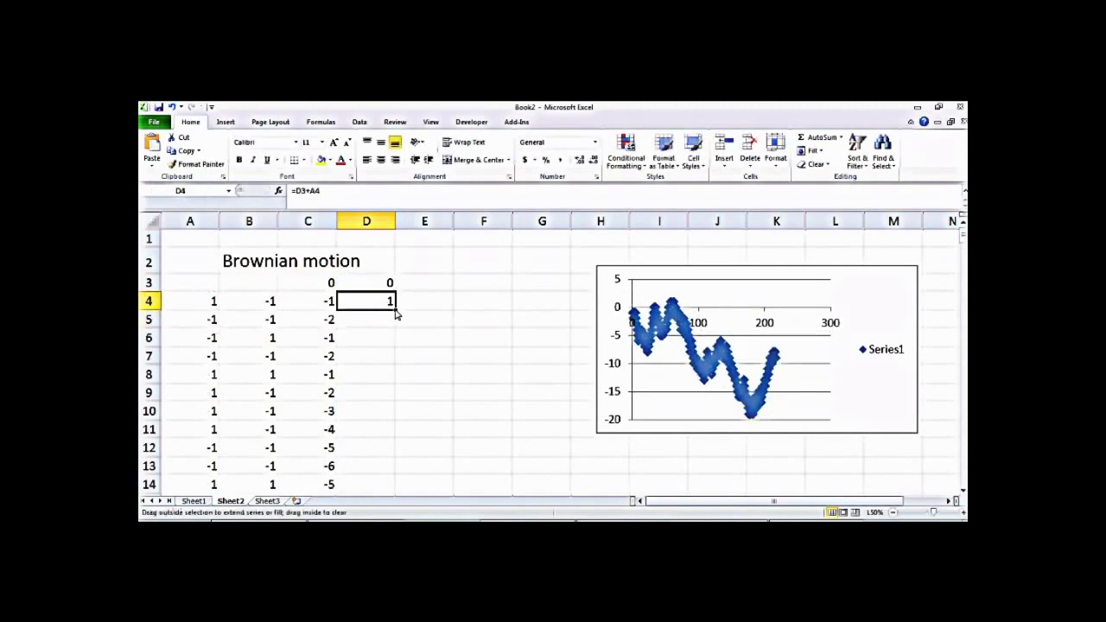
pyautogui.click(441, 311)
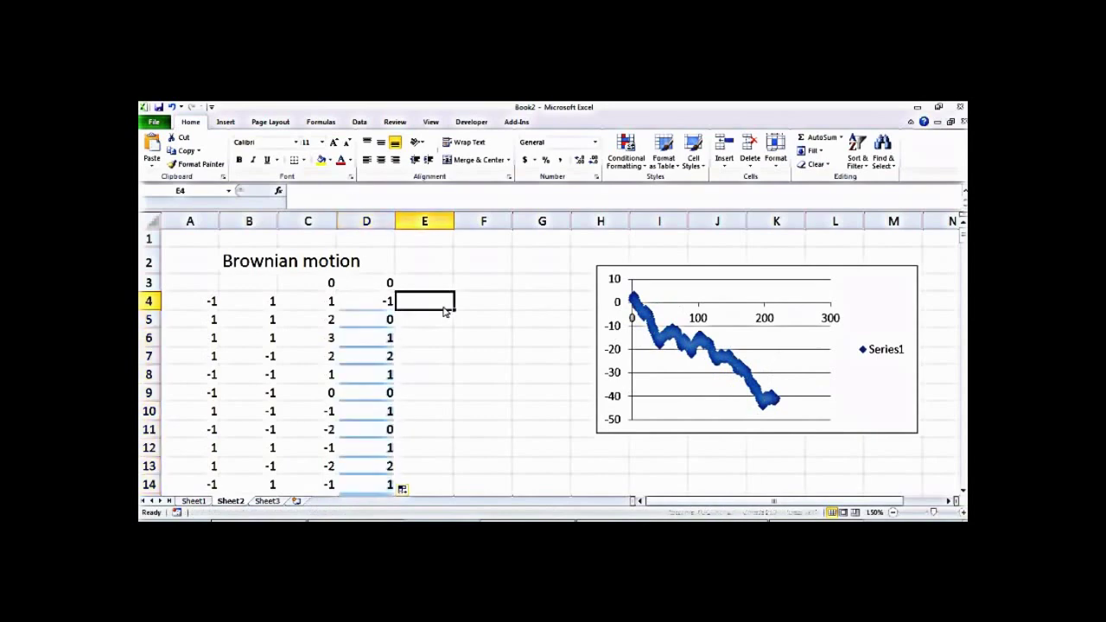
# Insert a markers-only scatter chart of C4:D220, then resize and place it over columns E to I
pyautogui.moveTo(328, 309); pyautogui.dragTo(389, 467)
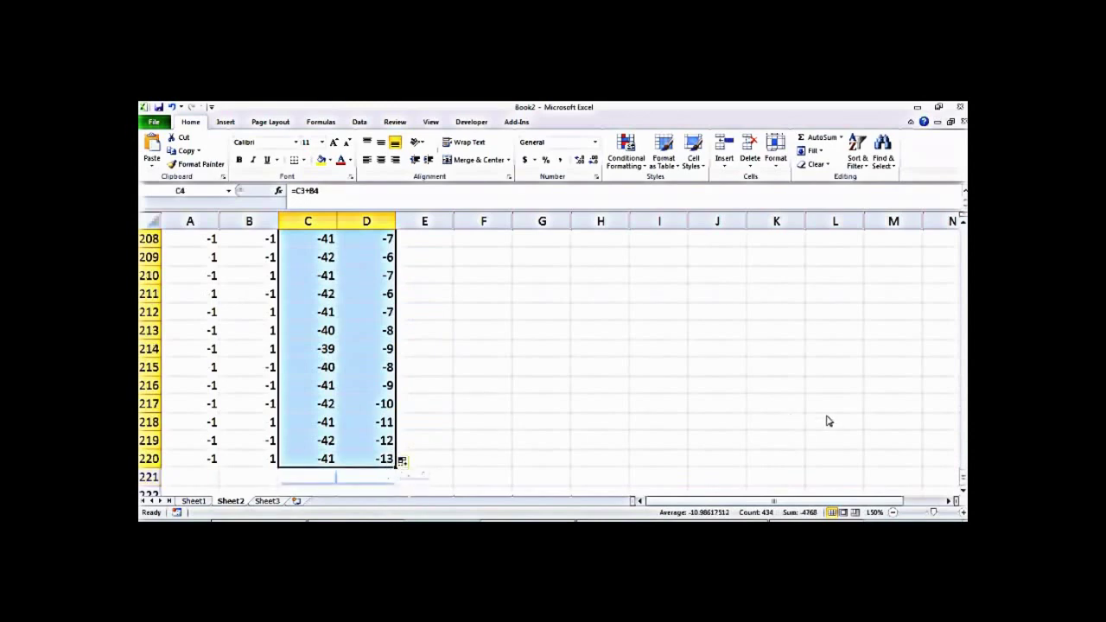
pyautogui.moveTo(963, 480); pyautogui.dragTo(958, 229)
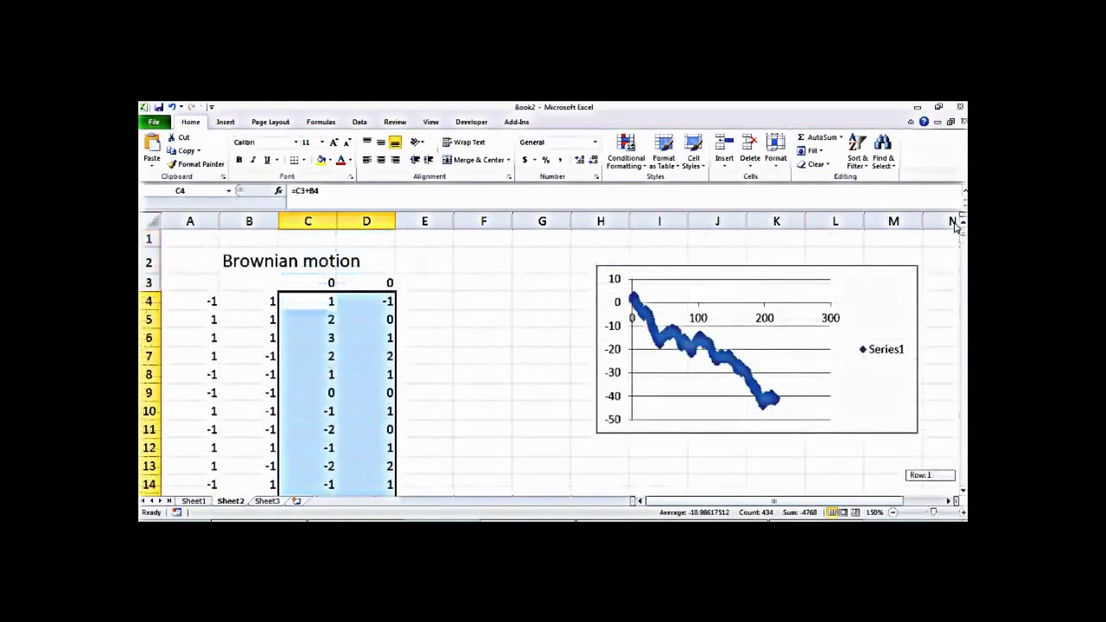
pyautogui.click(226, 121)
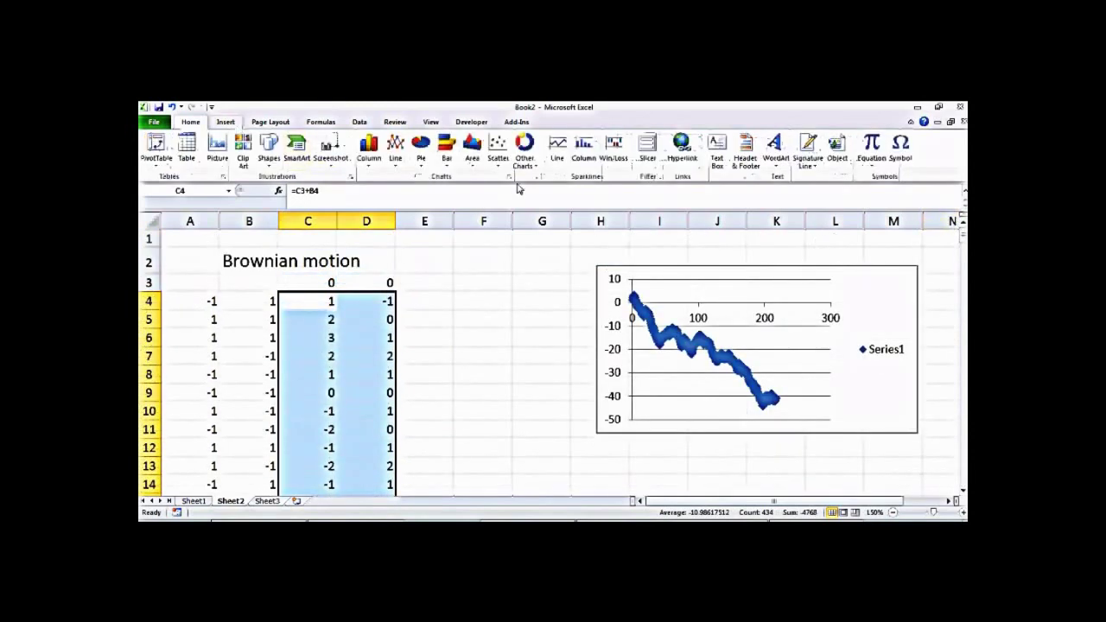
pyautogui.click(498, 148)
pyautogui.click(503, 201)
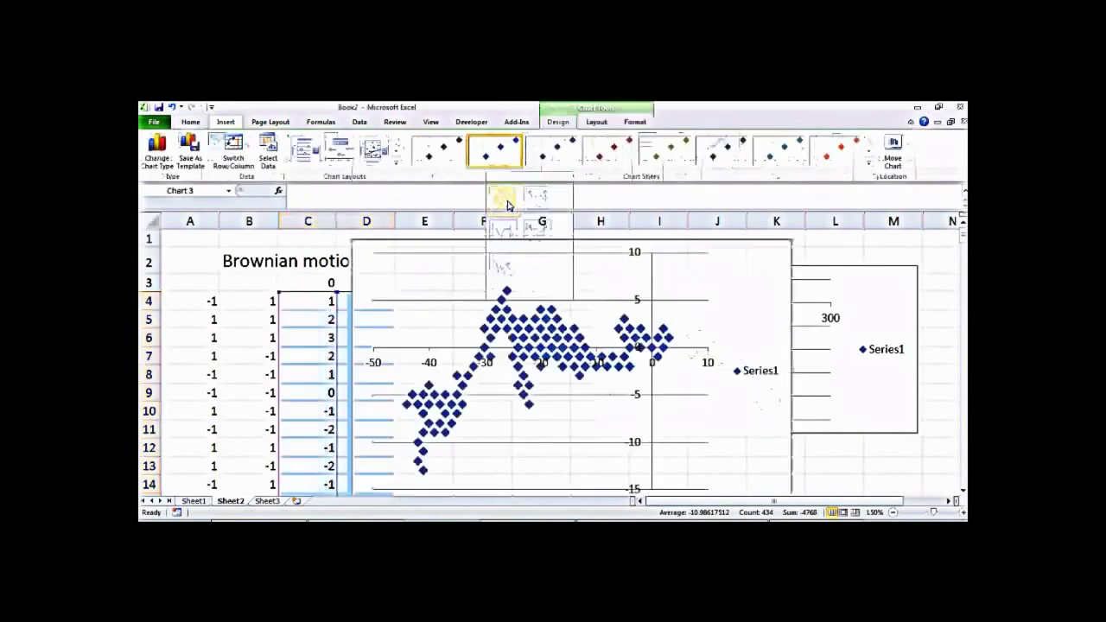
pyautogui.moveTo(790, 242); pyautogui.dragTo(575, 289)
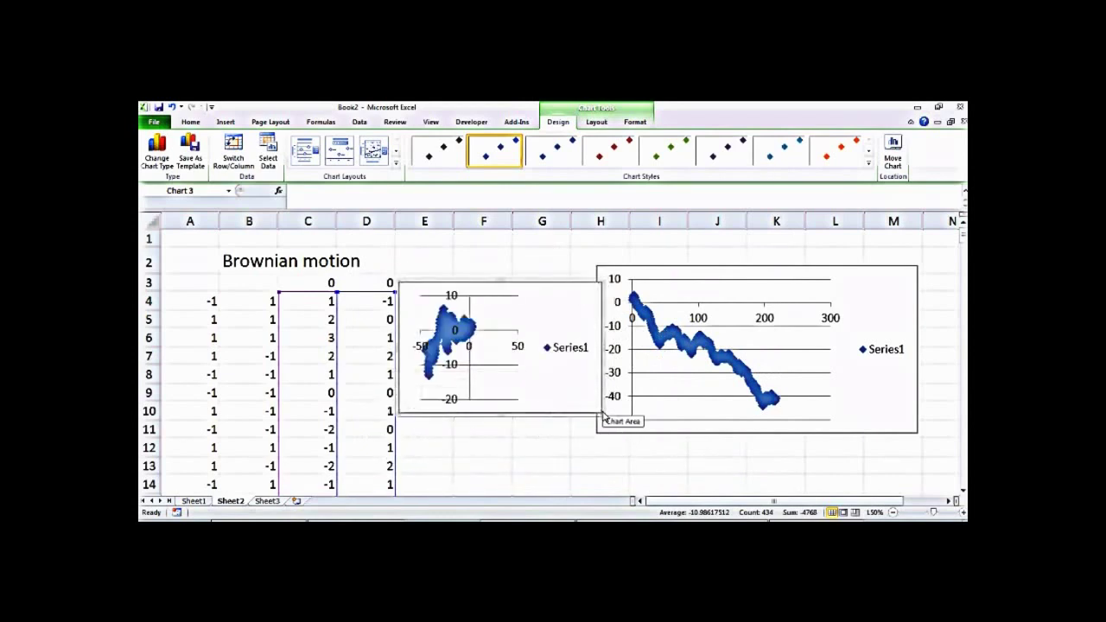
pyautogui.moveTo(606, 416)
pyautogui.mouseDown()
pyautogui.moveTo(655, 455)
pyautogui.moveTo(610, 417)
pyautogui.mouseUp()
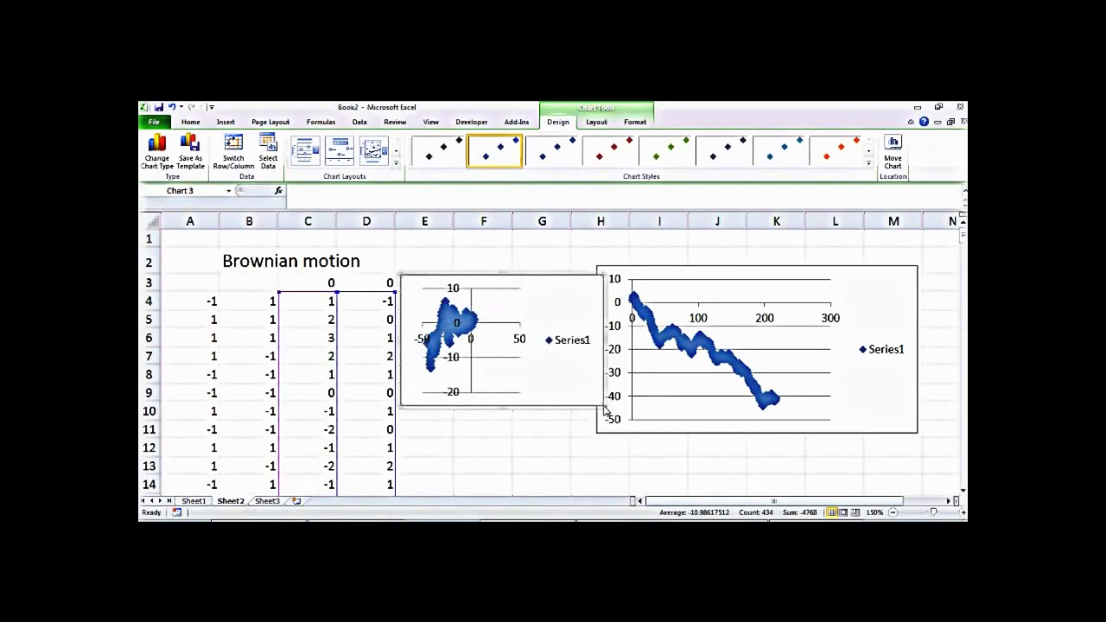
pyautogui.moveTo(603, 415); pyautogui.dragTo(683, 284)
pyautogui.scroll(4, 923, 238)
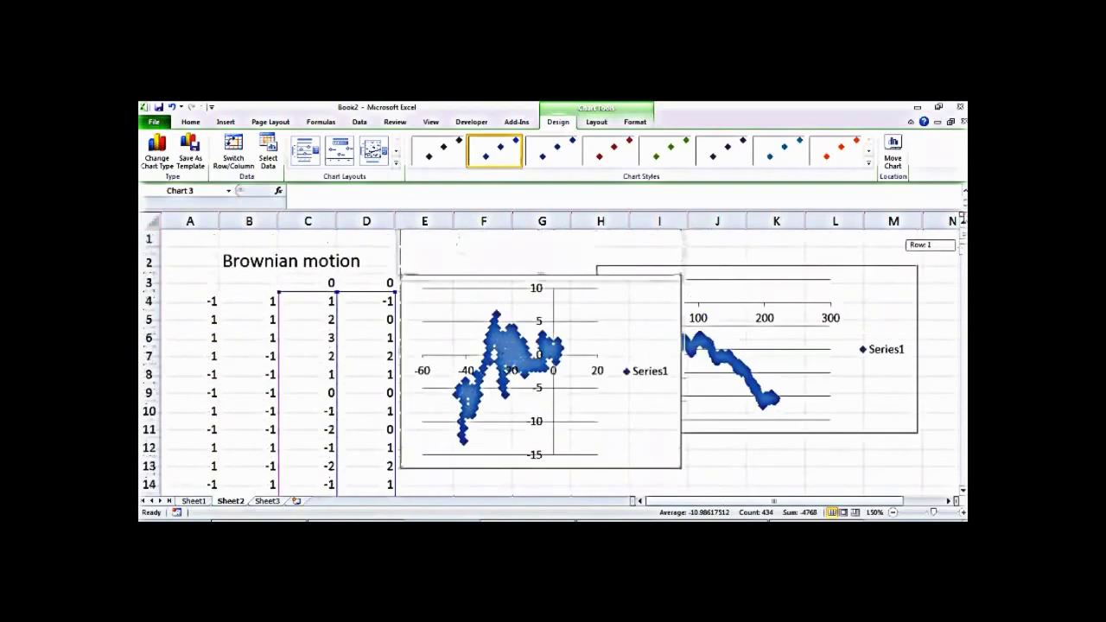
# Shrink the single-path chart and move it over columns J to M, clear of the two-path chart
pyautogui.moveTo(805, 275); pyautogui.dragTo(855, 277)
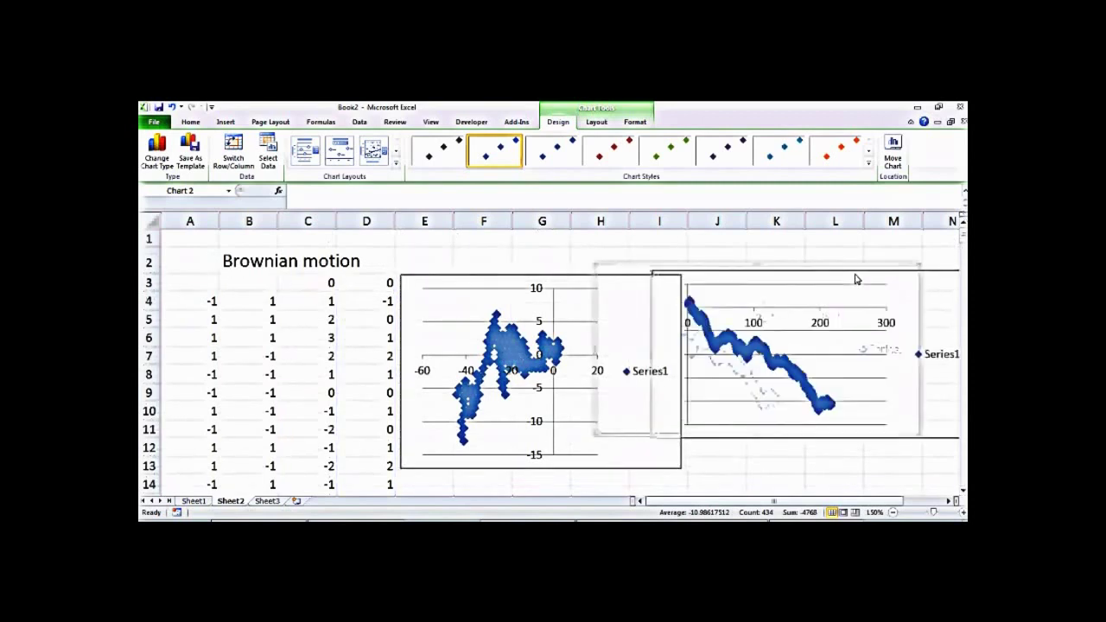
pyautogui.moveTo(655, 277); pyautogui.dragTo(737, 299)
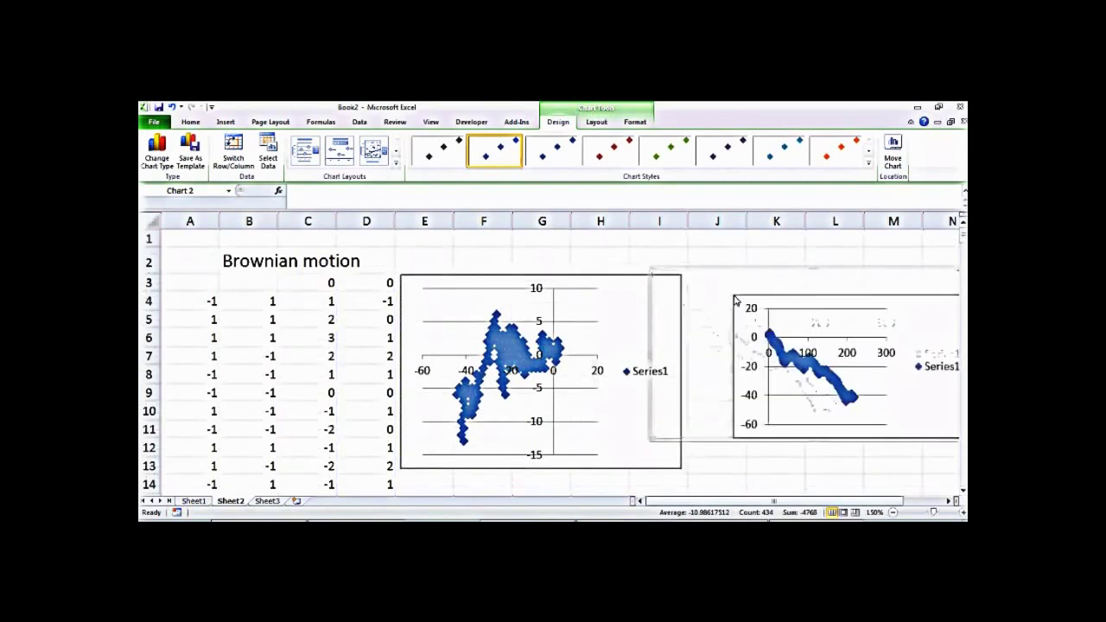
pyautogui.moveTo(810, 299); pyautogui.dragTo(787, 257)
# Delete the Series1 legends from both the single-path chart and the two-path chart
pyautogui.click(930, 325)
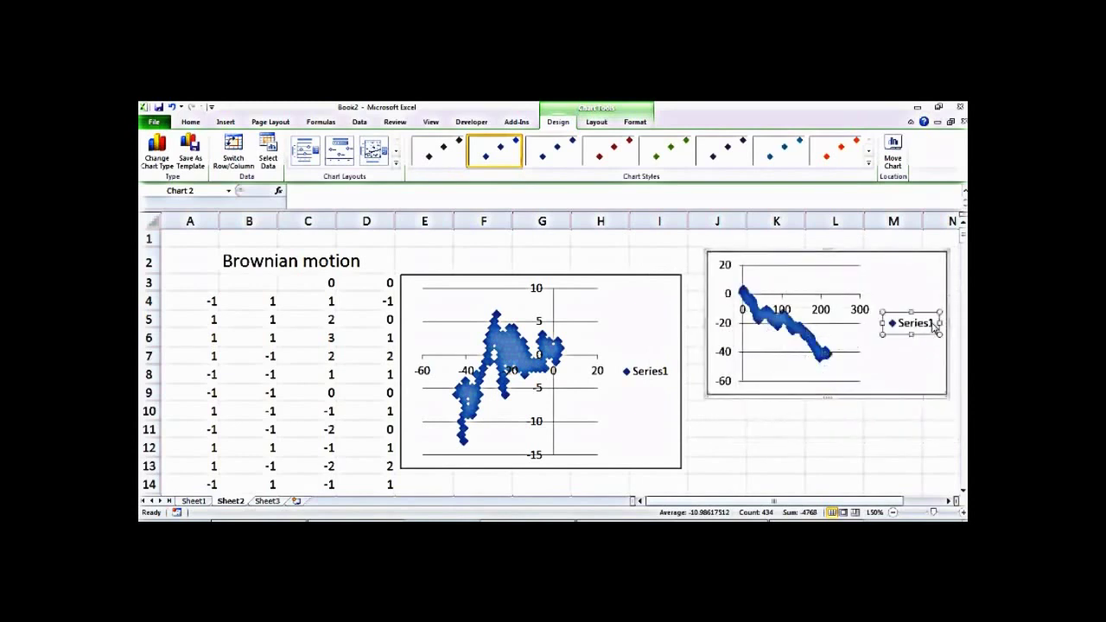
pyautogui.press('Delete')
pyautogui.click(639, 373)
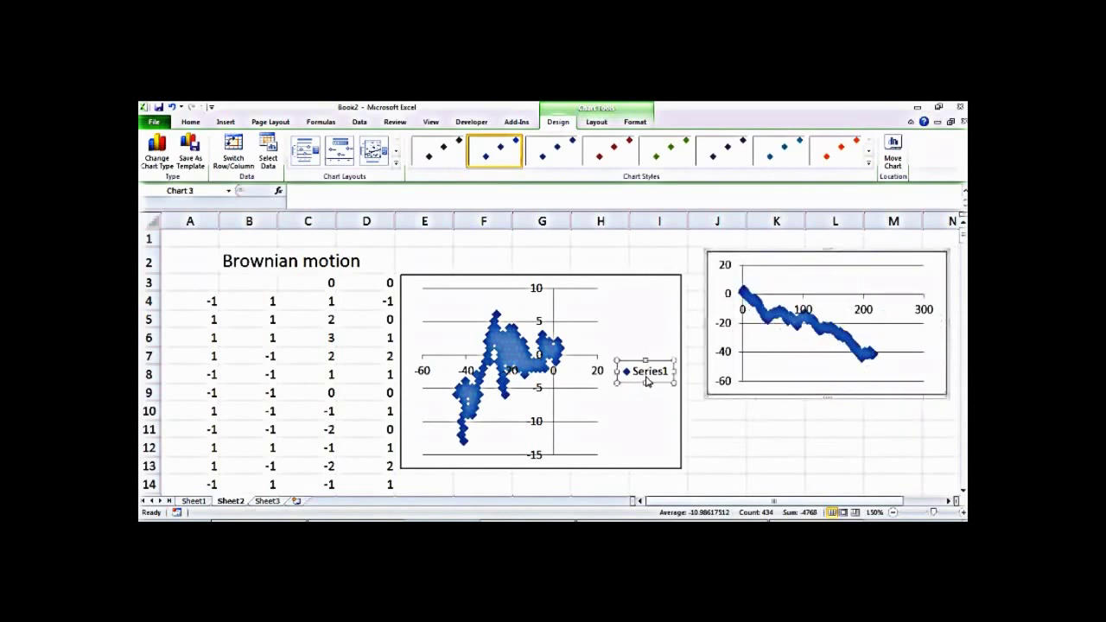
pyautogui.press('Delete')
pyautogui.click(711, 444)
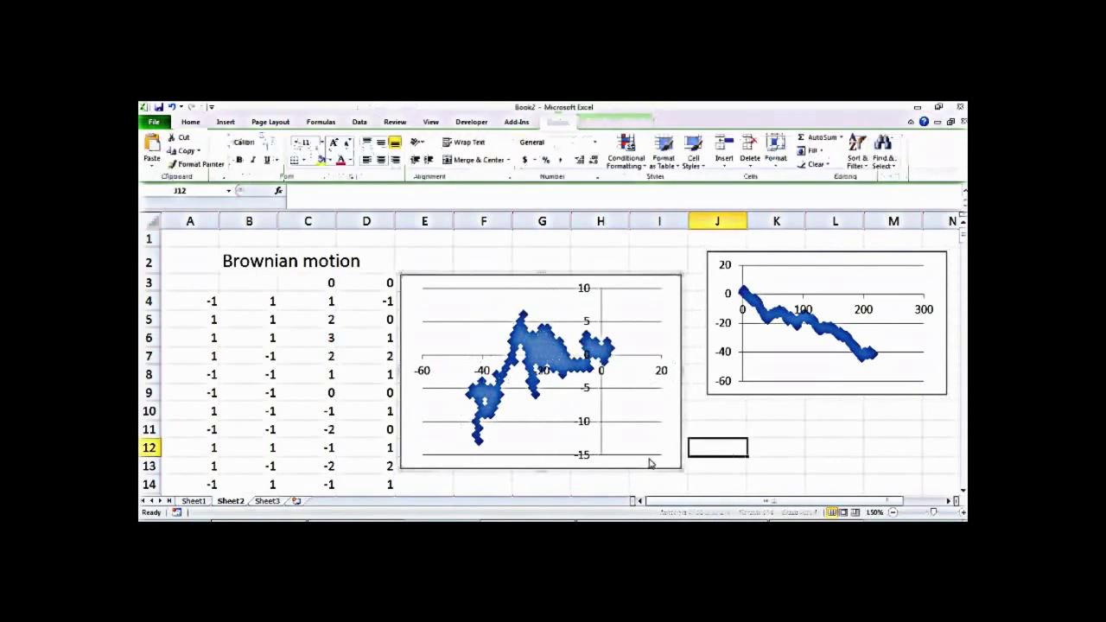
# Re-enter the C4 formula several times and examine how both charts change with each new set of random steps
pyautogui.doubleClick(320, 304)
pyautogui.press('Return')
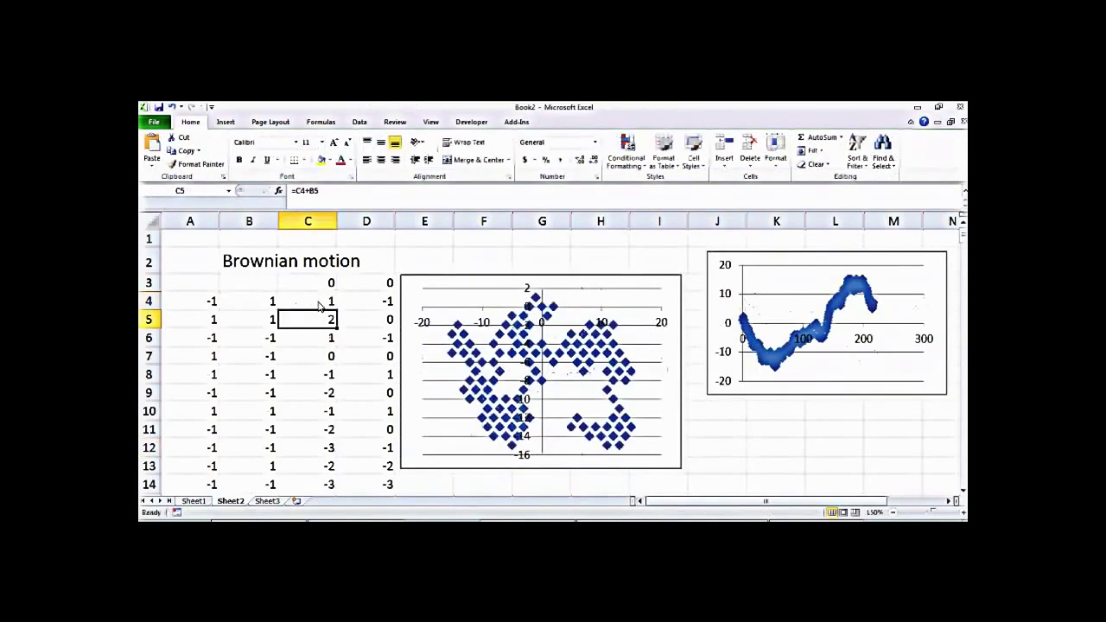
pyautogui.click(320, 304)
pyautogui.doubleClick(319, 304)
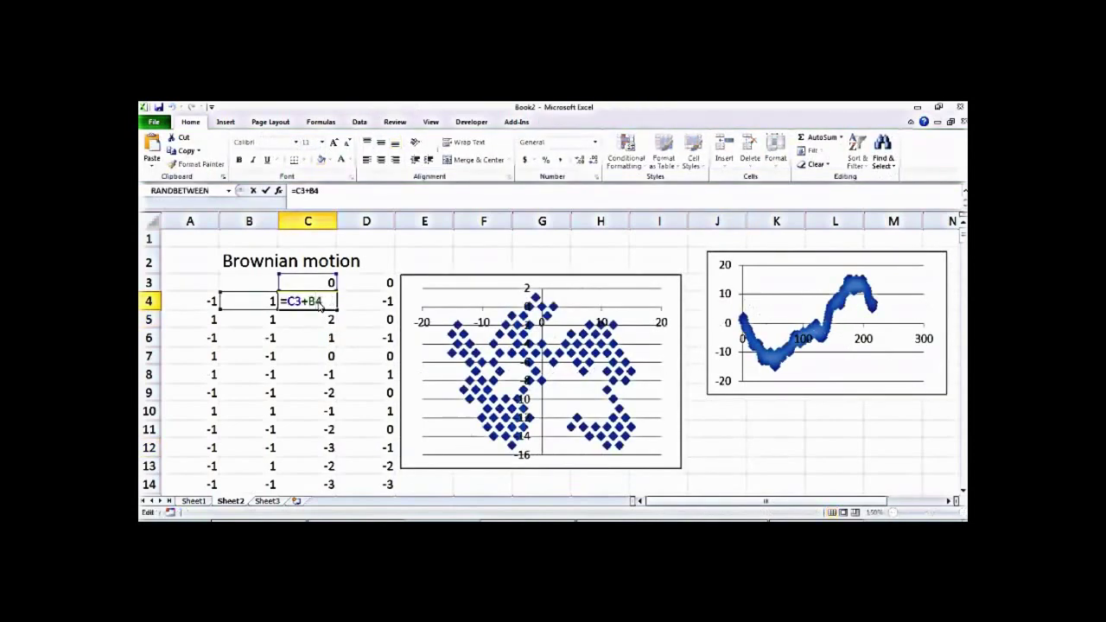
pyautogui.press('Return')
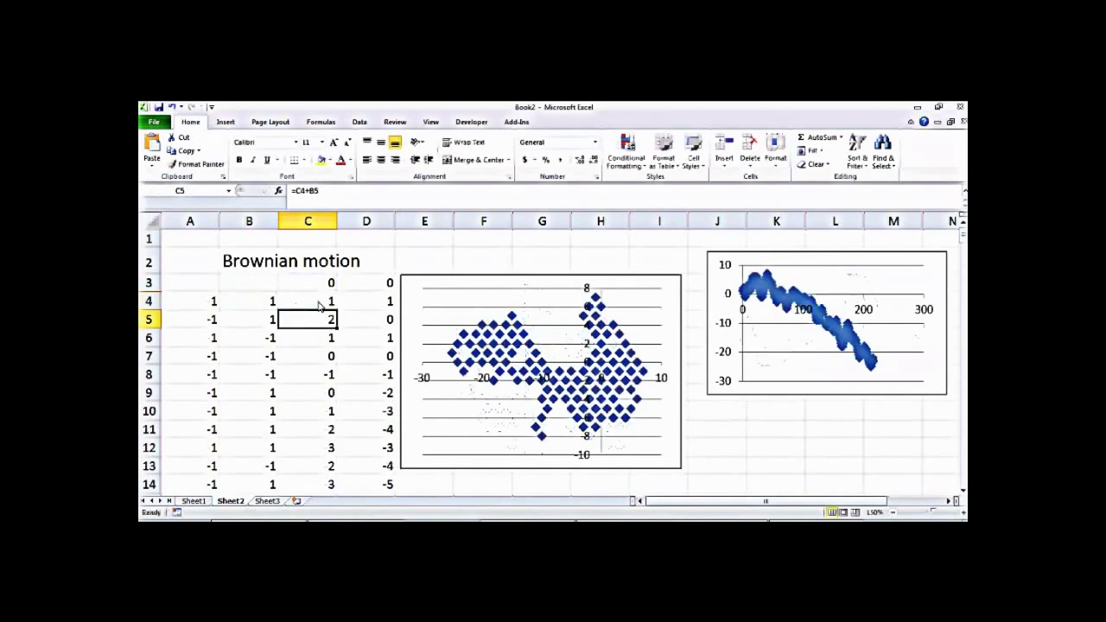
pyautogui.doubleClick(319, 304)
pyautogui.press('Return')
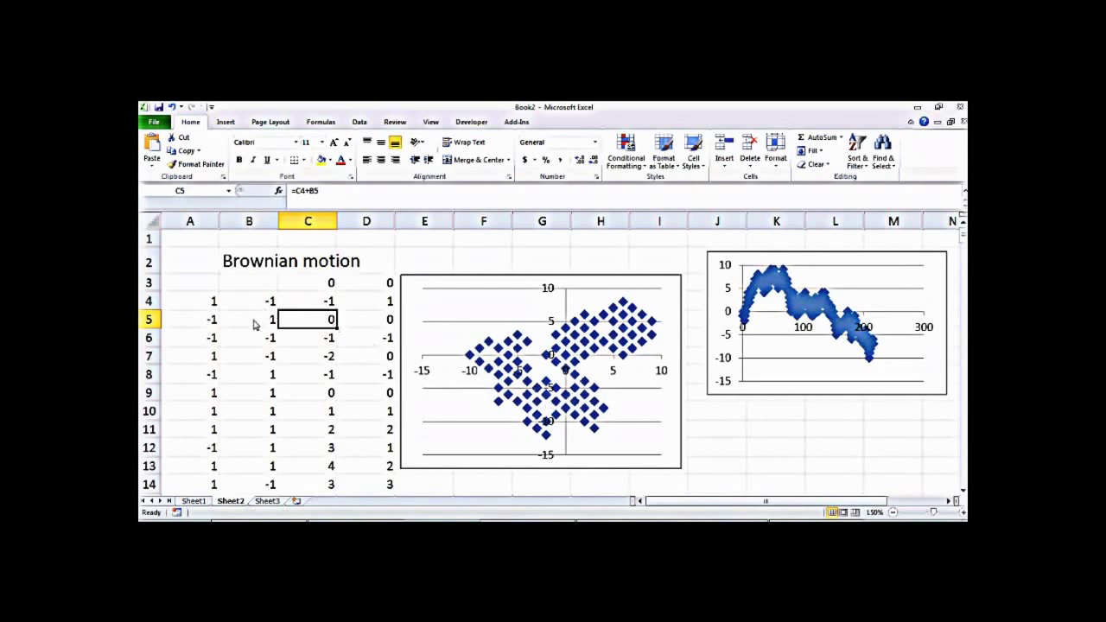
# Extend the formulas in columns A to D down to row 1023 and delete the two-path scatter chart
pyautogui.moveTo(217, 307); pyautogui.dragTo(361, 382)
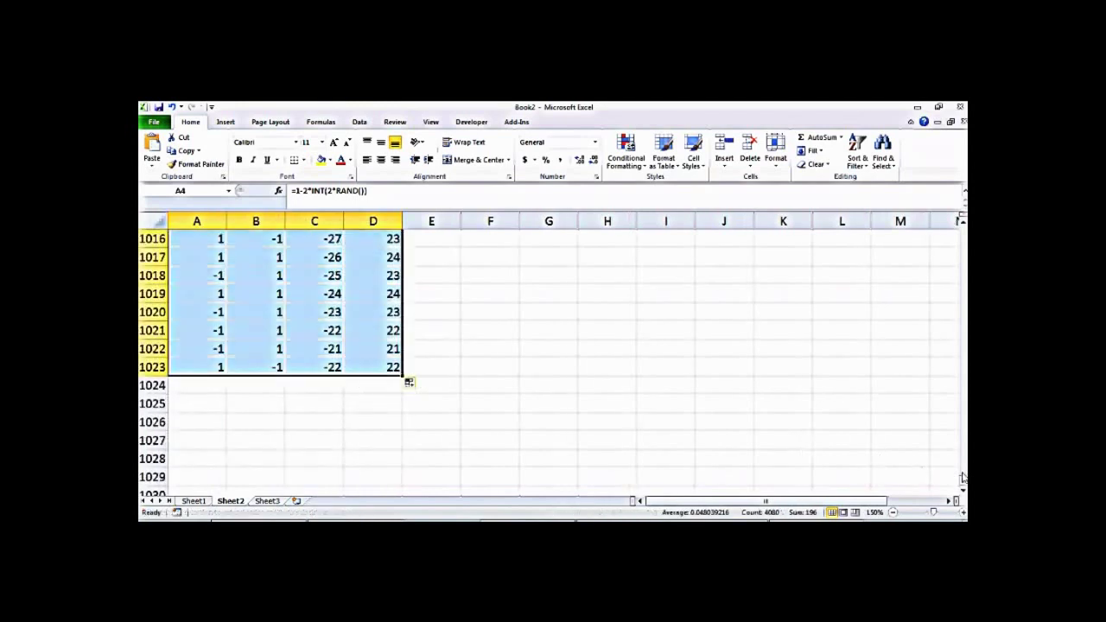
pyautogui.moveTo(963, 482); pyautogui.dragTo(962, 232)
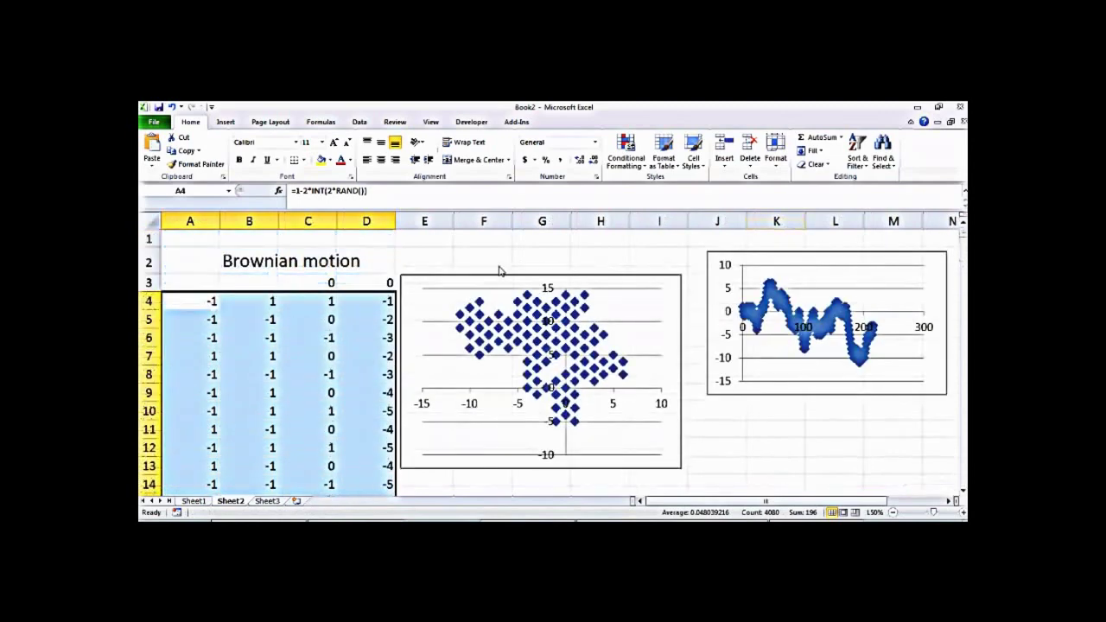
pyautogui.click(534, 284)
pyautogui.press('Delete')
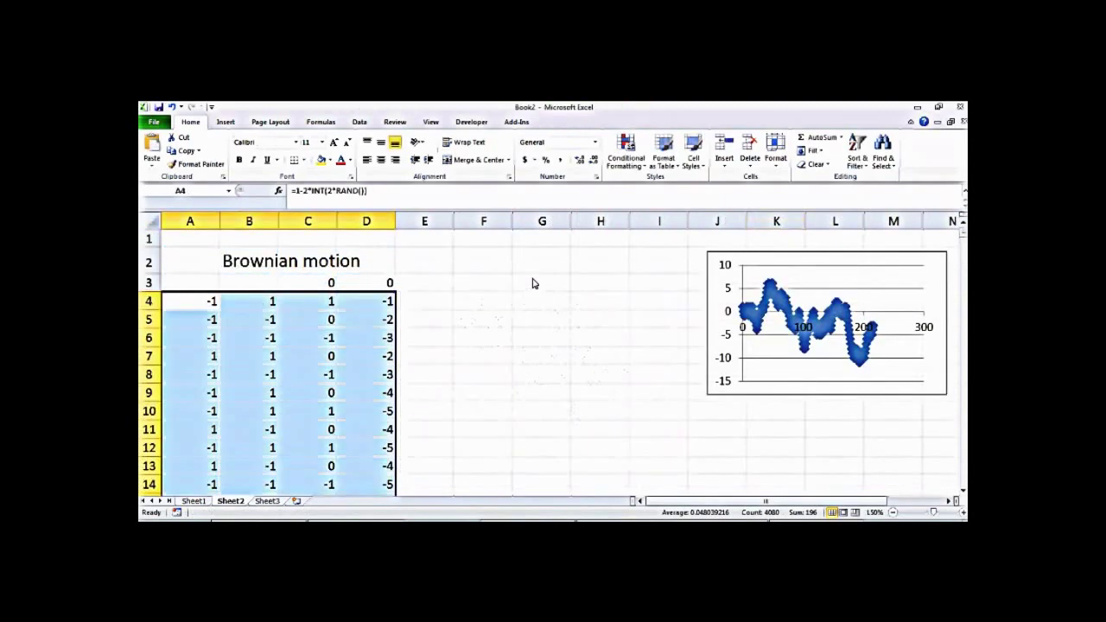
# Insert a markers-only scatter chart of C4:D1023, then resize and place it over columns E to I
pyautogui.moveTo(327, 301); pyautogui.dragTo(386, 304)
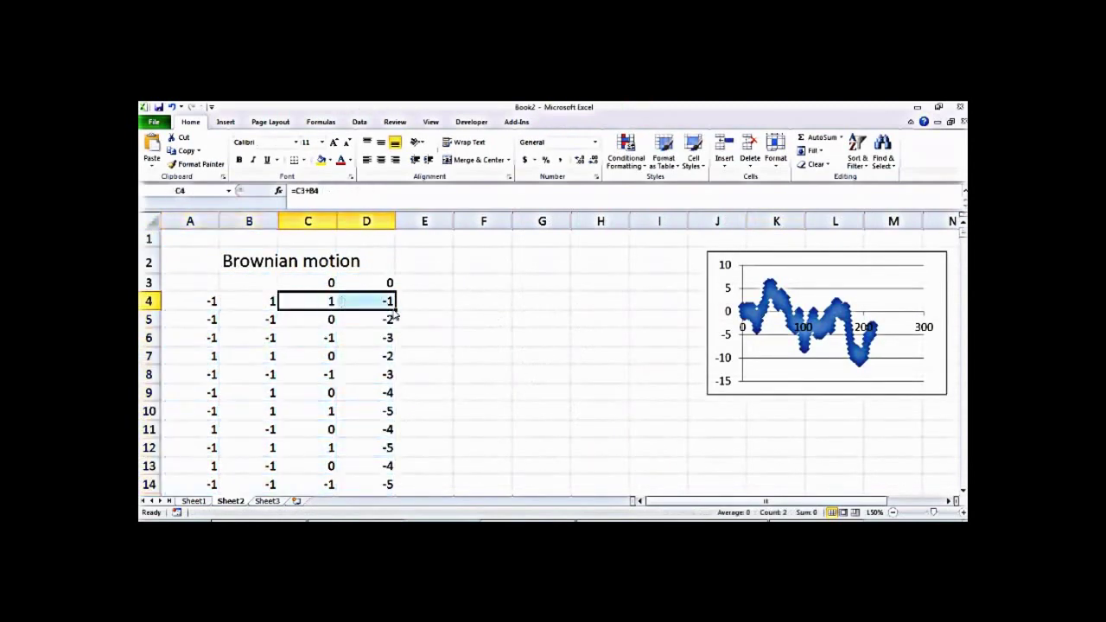
pyautogui.doubleClick(395, 317)
pyautogui.click(226, 122)
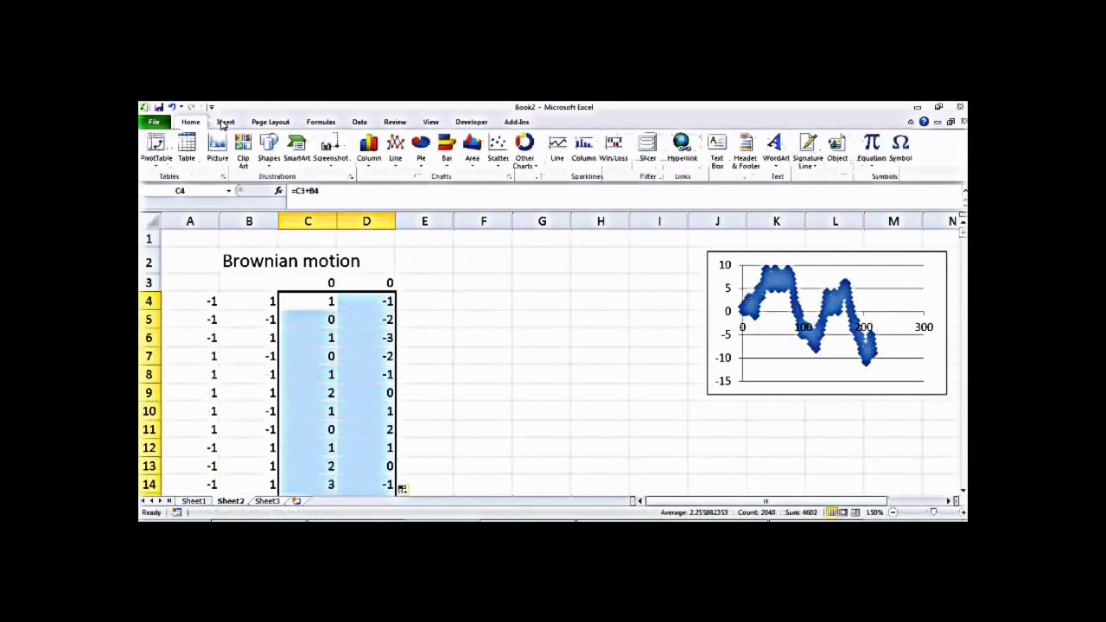
pyautogui.click(497, 149)
pyautogui.click(500, 199)
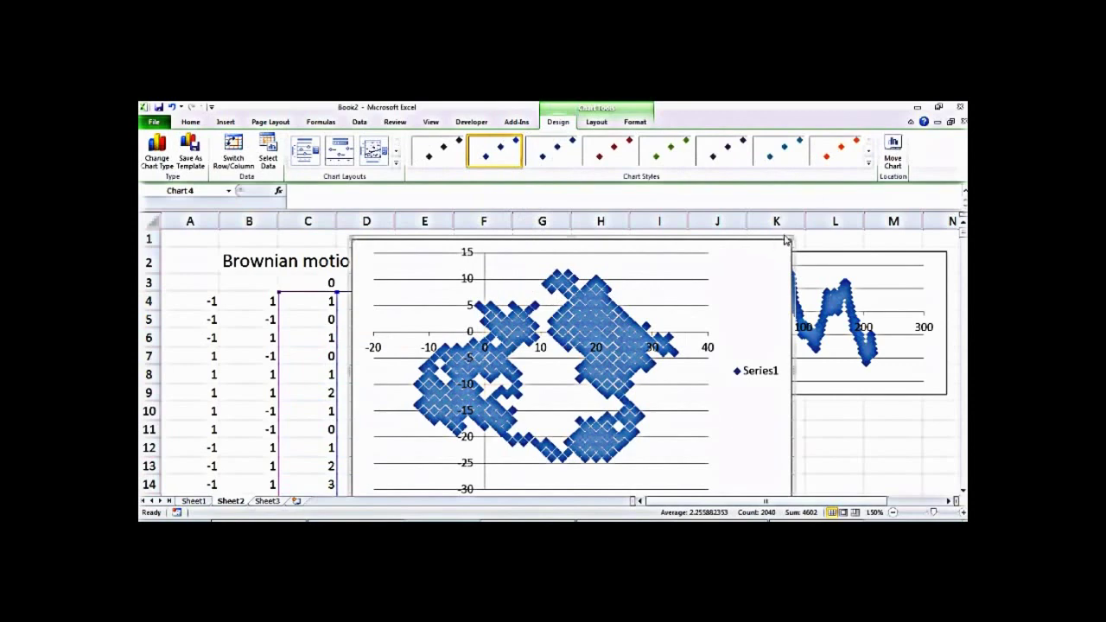
pyautogui.moveTo(796, 247); pyautogui.dragTo(607, 277)
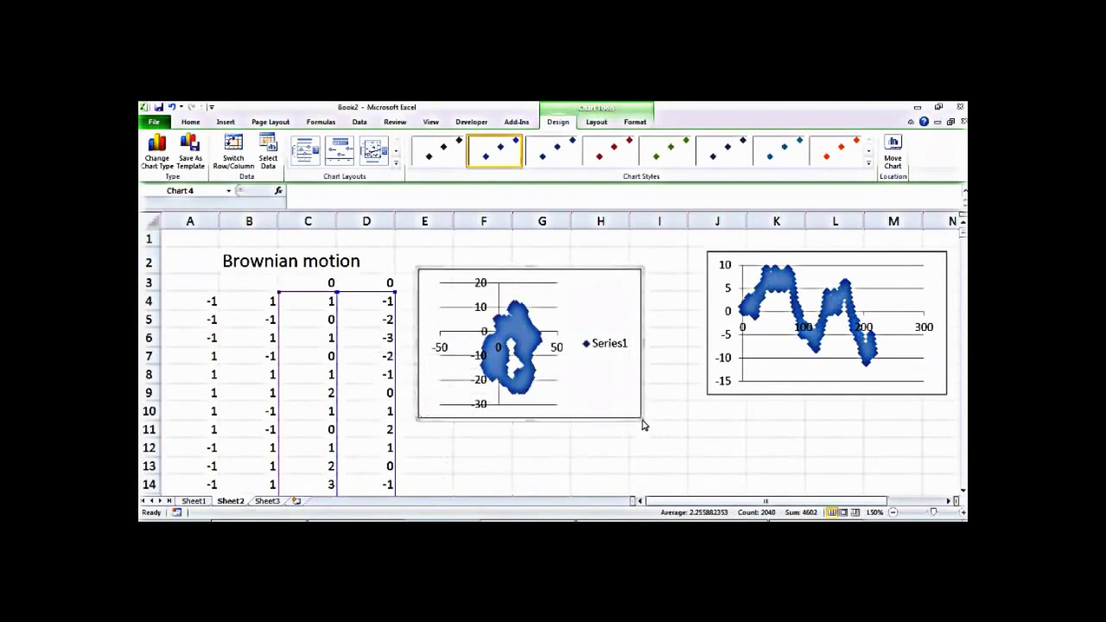
pyautogui.moveTo(641, 421); pyautogui.dragTo(684, 452)
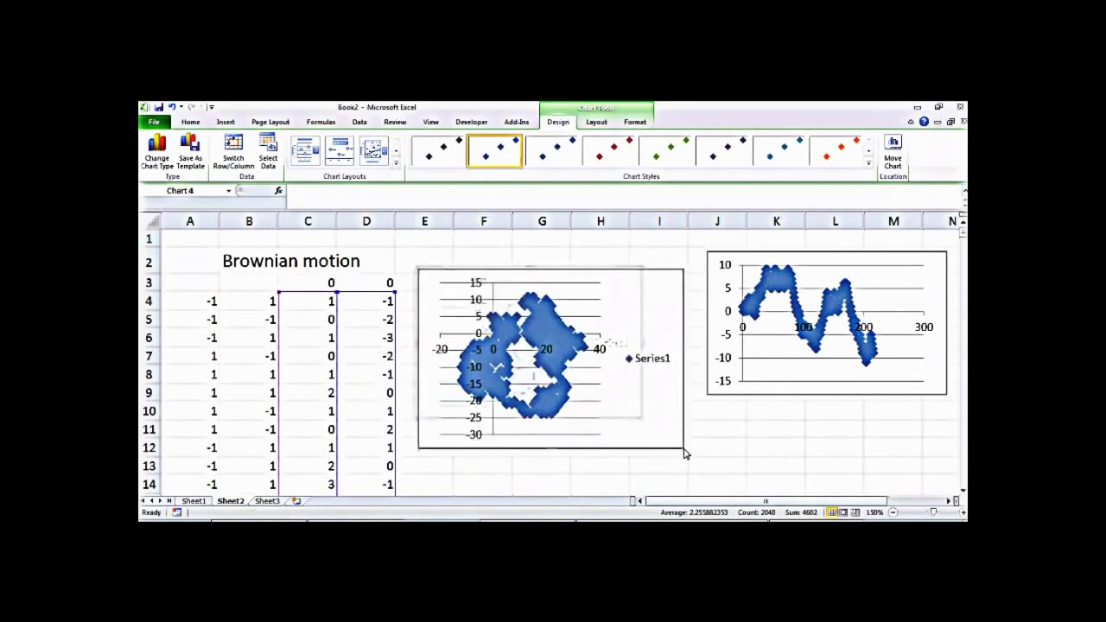
pyautogui.click(435, 482)
# Re-enter the C4 formula twice and examine how the longer two-dimensional path changes
pyautogui.doubleClick(327, 304)
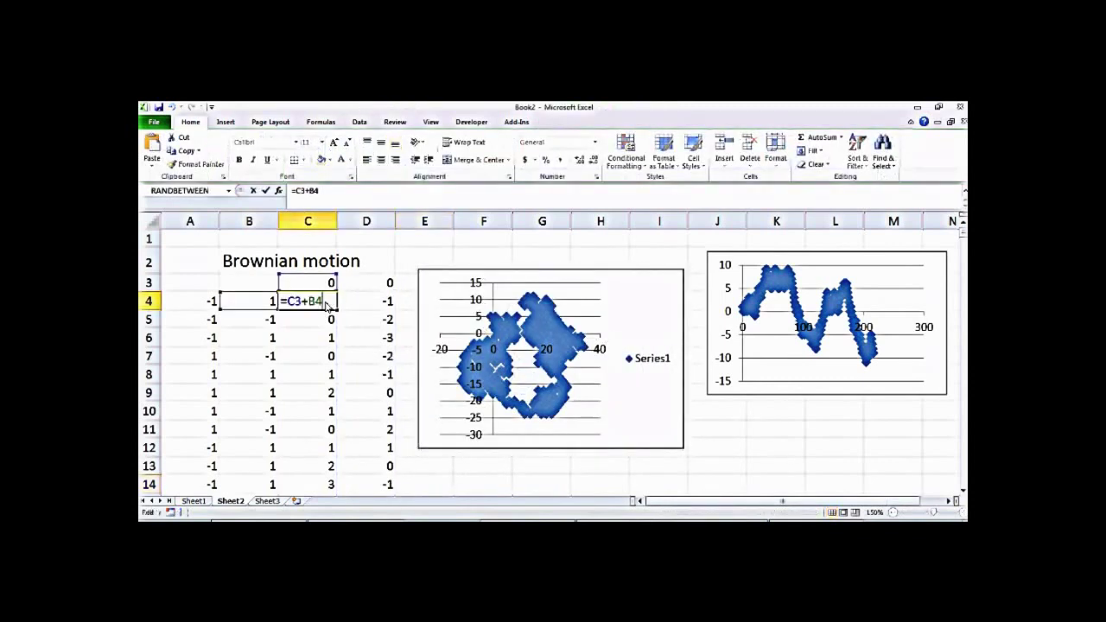
pyautogui.press('Return')
pyautogui.click(327, 305)
pyautogui.doubleClick(327, 305)
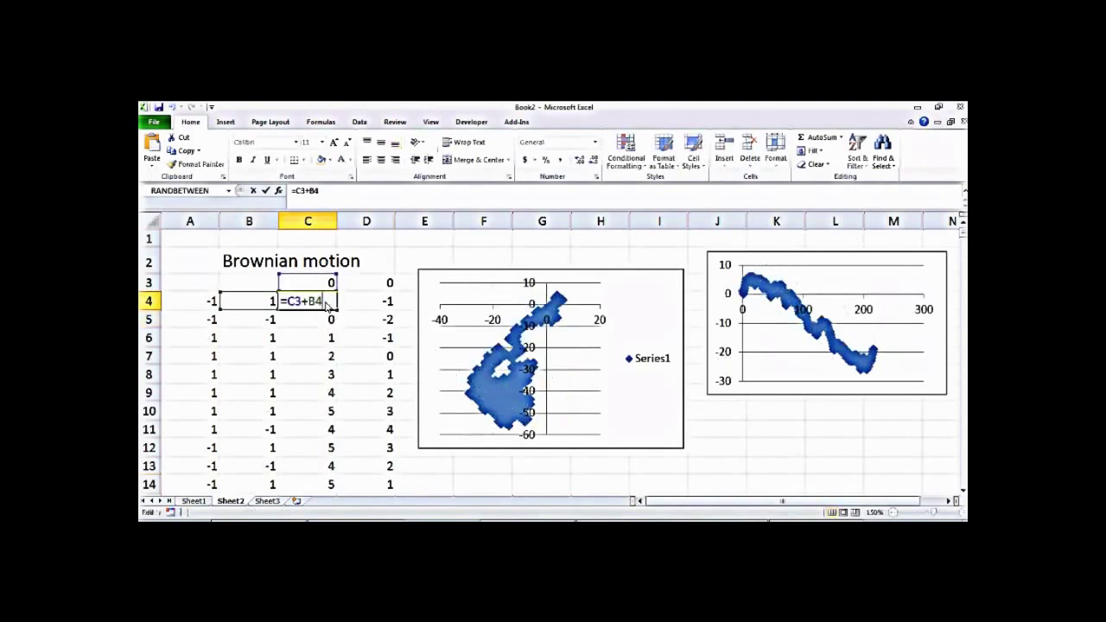
pyautogui.press('Return')
# Format the two-dimensional path's data series with no markers and a solid line, keeping the complex formatting
pyautogui.click(546, 354)
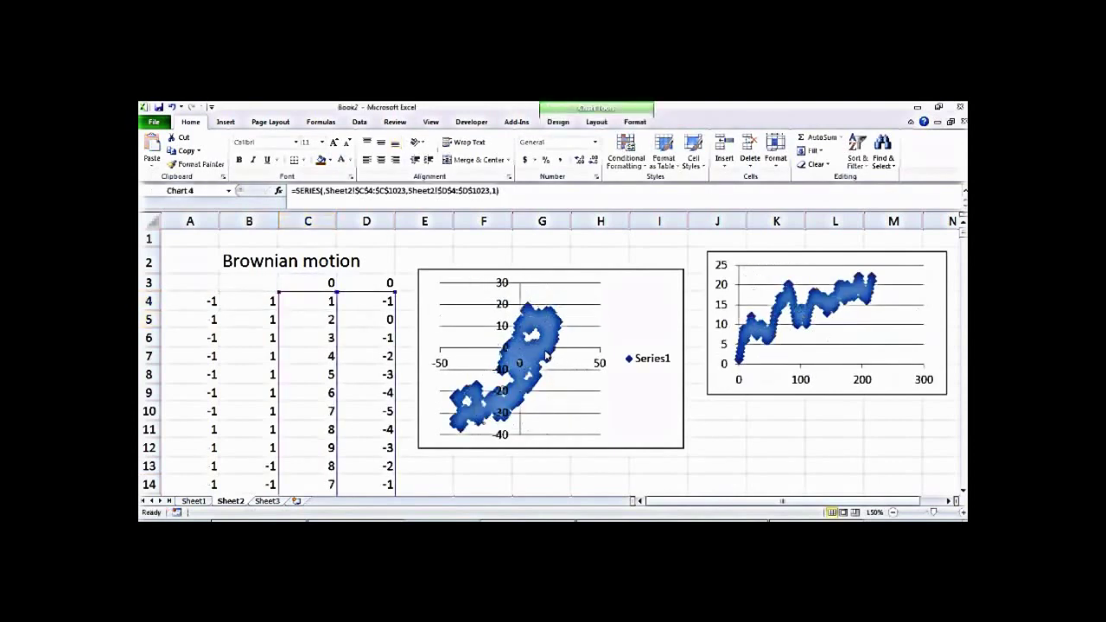
pyautogui.rightClick(546, 353)
pyautogui.click(595, 459)
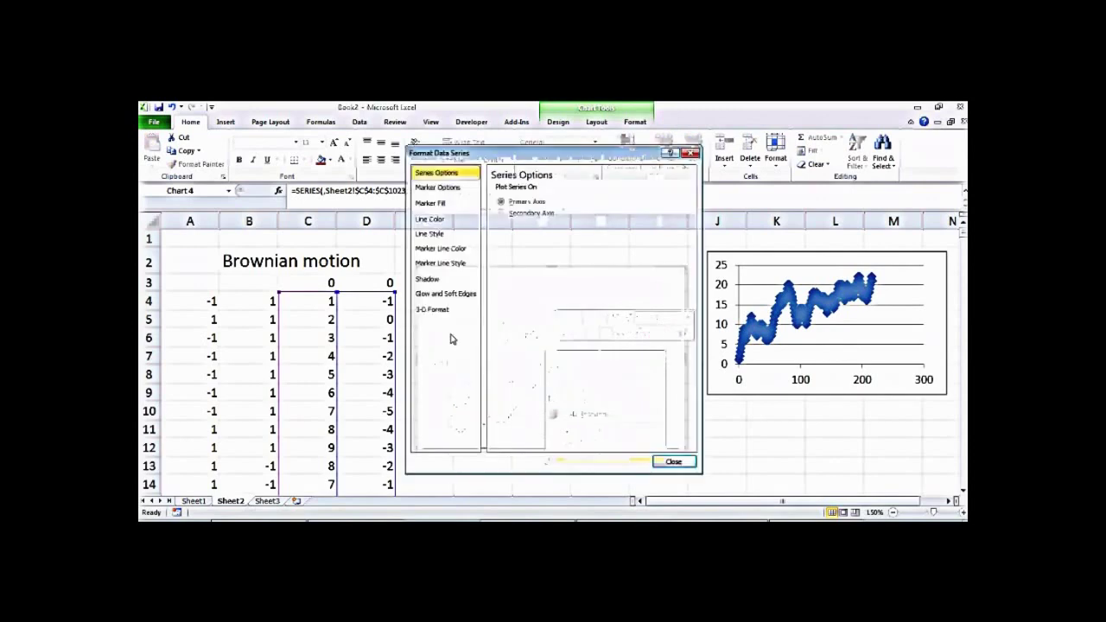
pyautogui.click(438, 188)
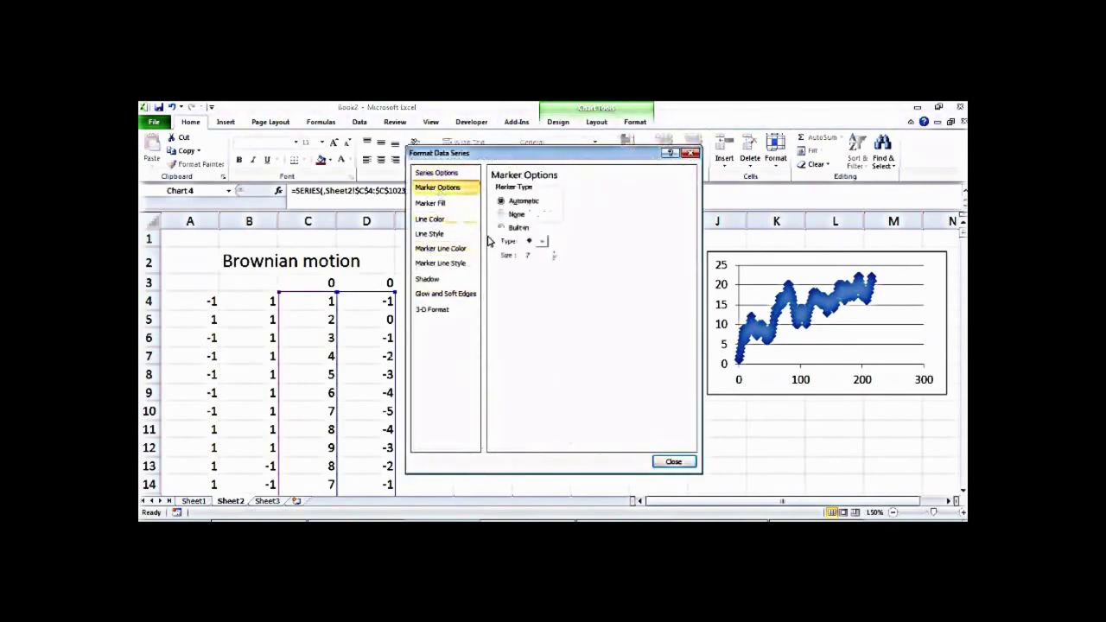
pyautogui.click(501, 214)
pyautogui.click(451, 220)
pyautogui.click(495, 201)
pyautogui.click(531, 334)
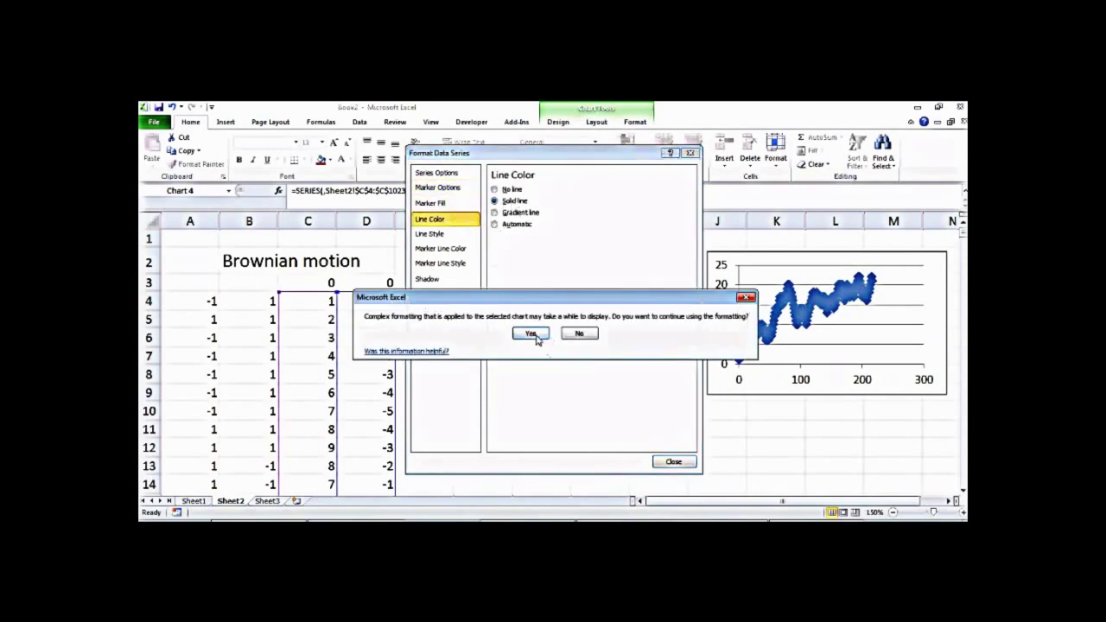
pyautogui.click(673, 462)
pyautogui.click(581, 472)
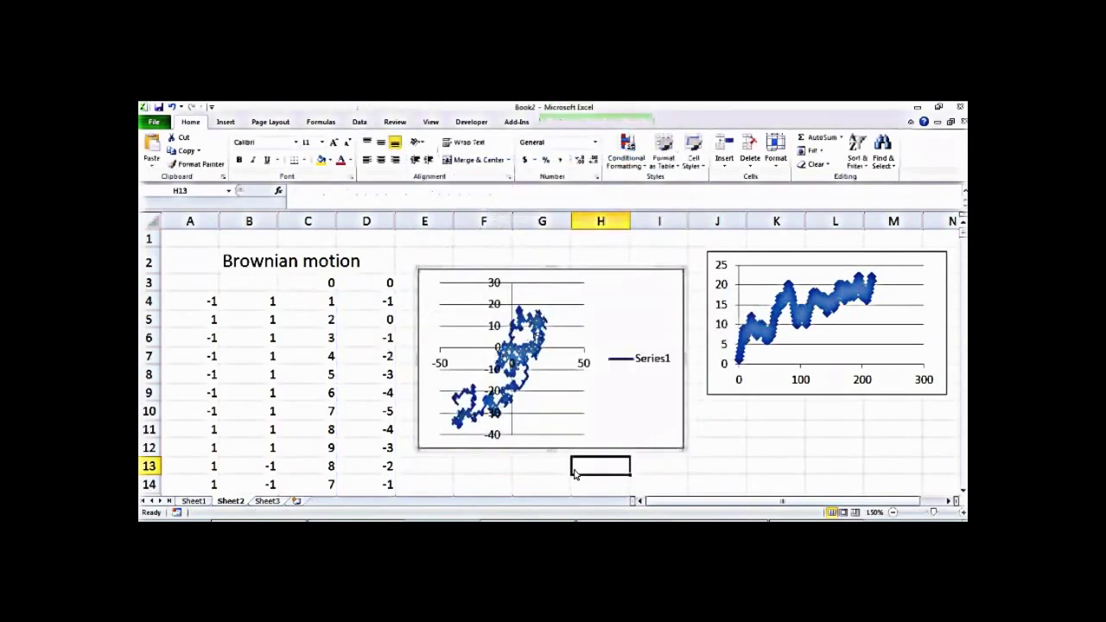
# Delete the vertical axis, gridlines and horizontal axis from the two-dimensional path chart
pyautogui.click(498, 309)
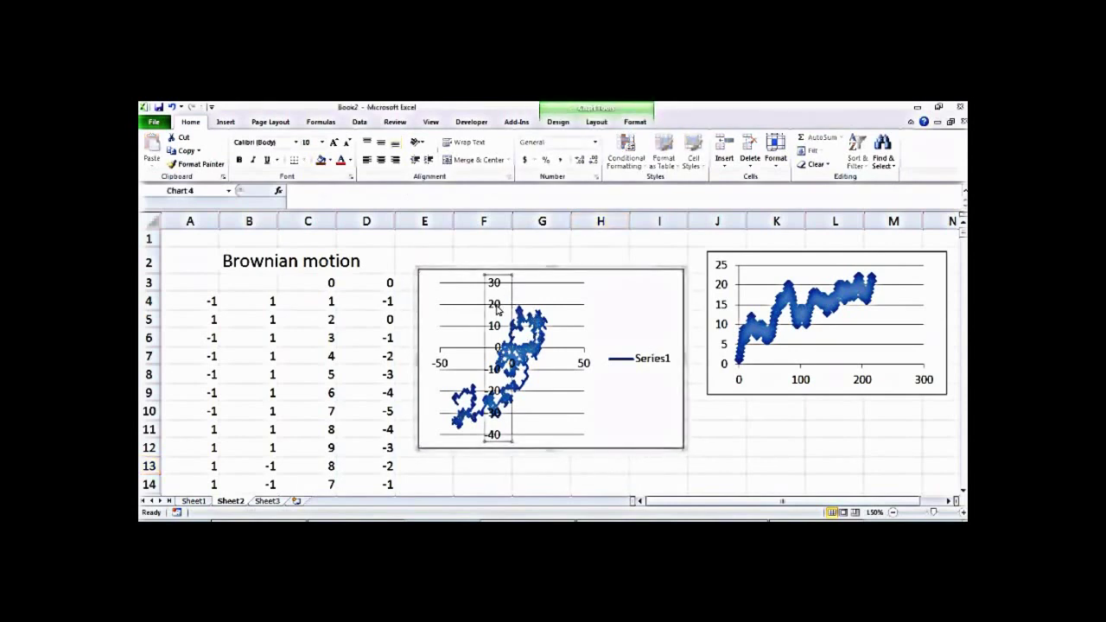
pyautogui.press('Delete')
pyautogui.click(584, 365)
pyautogui.press('Delete')
pyautogui.click(588, 349)
pyautogui.press('Delete')
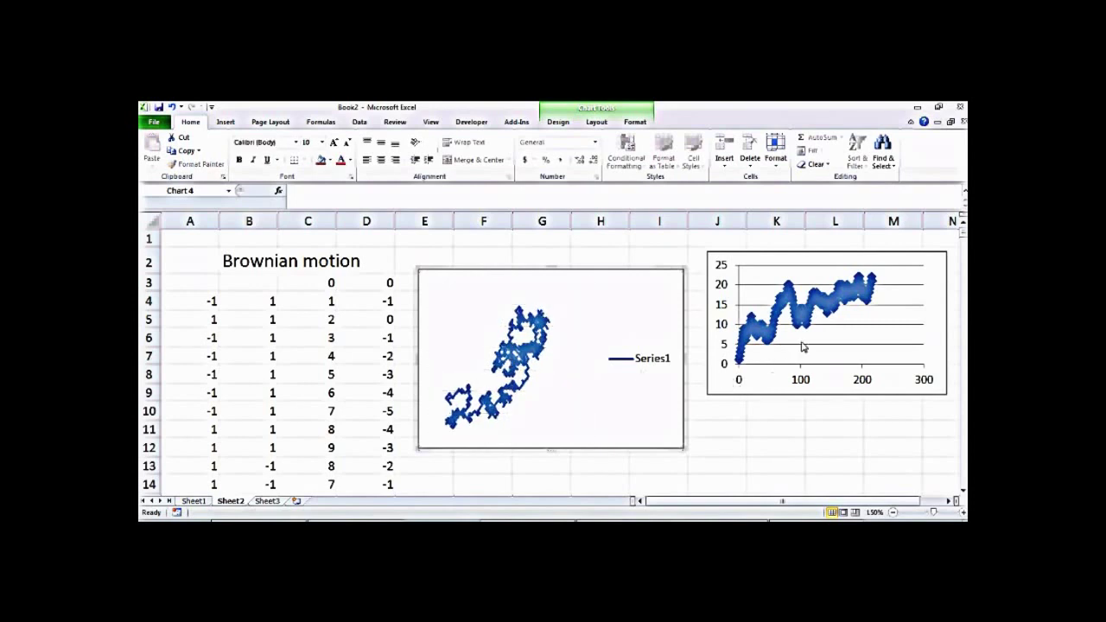
# Delete the single-path chart and remove the legend from the two-dimensional path chart
pyautogui.click(823, 347)
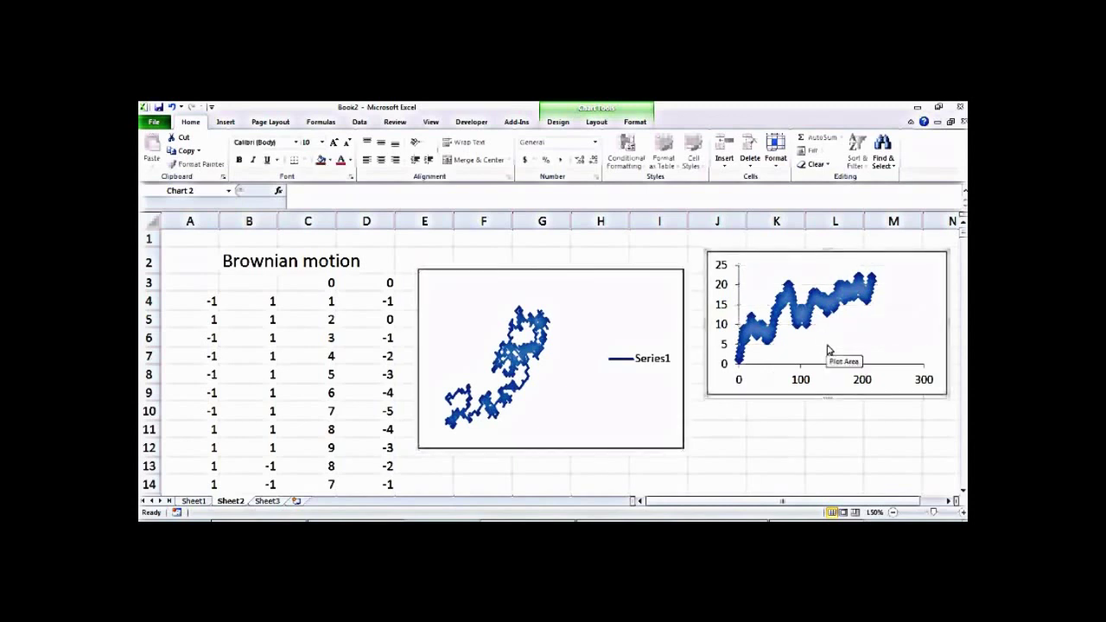
pyautogui.press('Escape')
pyautogui.click(897, 430)
pyautogui.click(661, 368)
pyautogui.press('Delete')
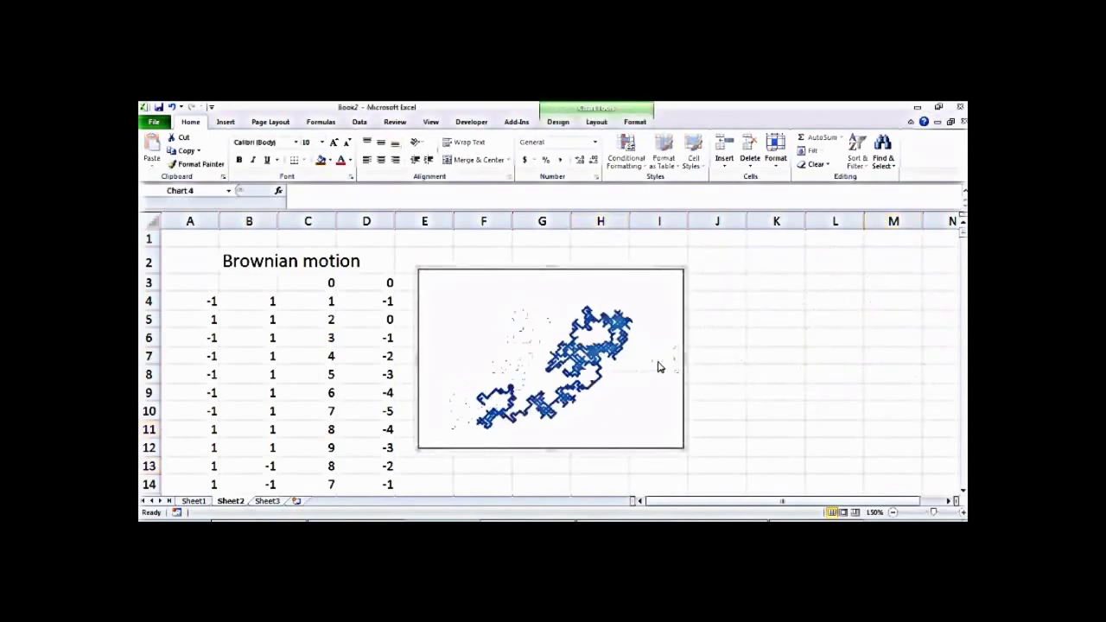
pyautogui.click(777, 430)
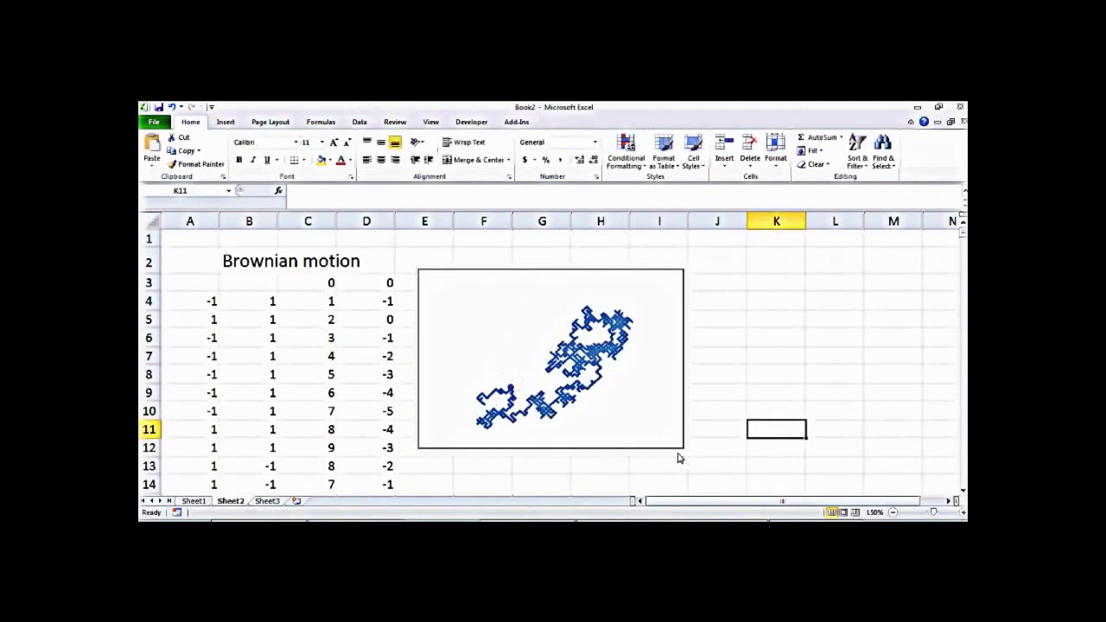
# Re-enter the C4 formula several times and examine how the two-dimensional line path changes
pyautogui.doubleClick(327, 301)
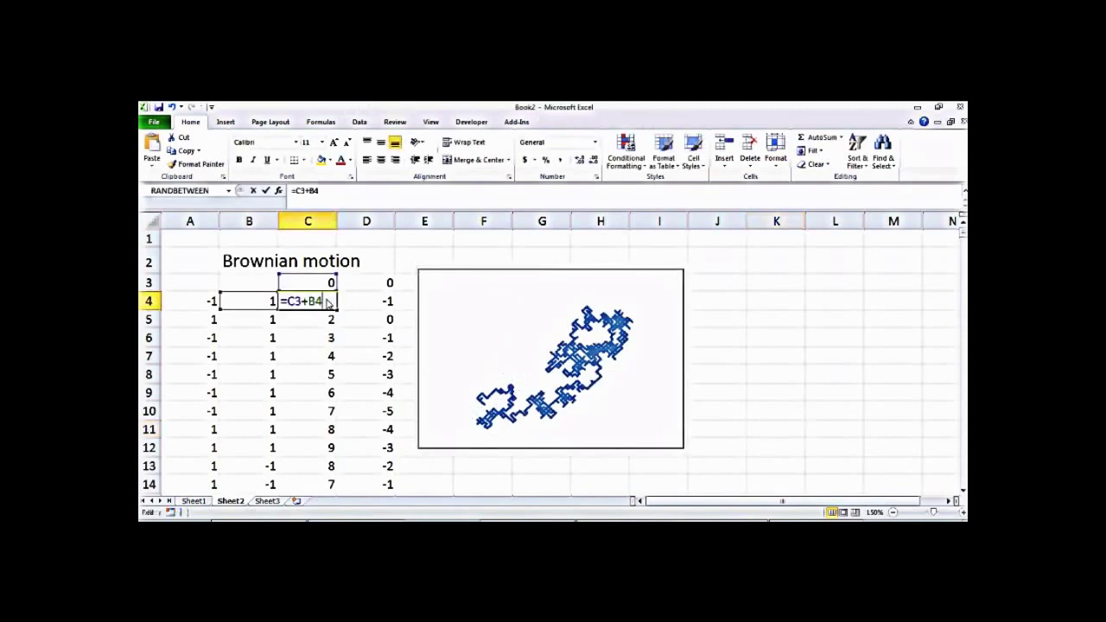
pyautogui.press('Return')
pyautogui.doubleClick(327, 301)
pyautogui.press('Return')
pyautogui.doubleClick(328, 302)
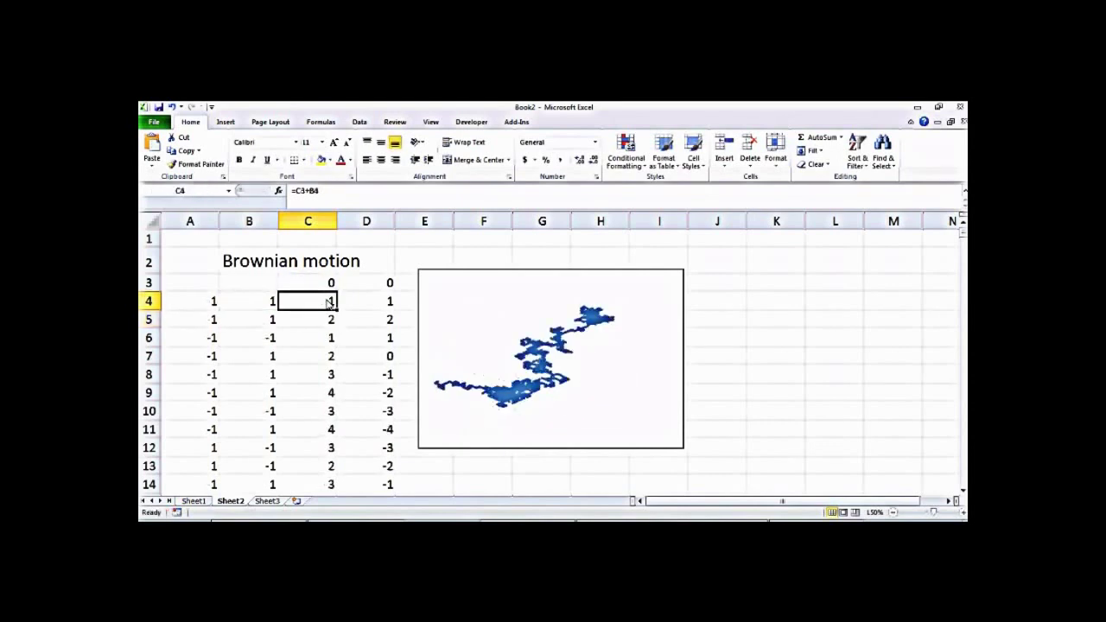
pyautogui.press('Return')
pyautogui.doubleClick(328, 301)
pyautogui.press('Return')
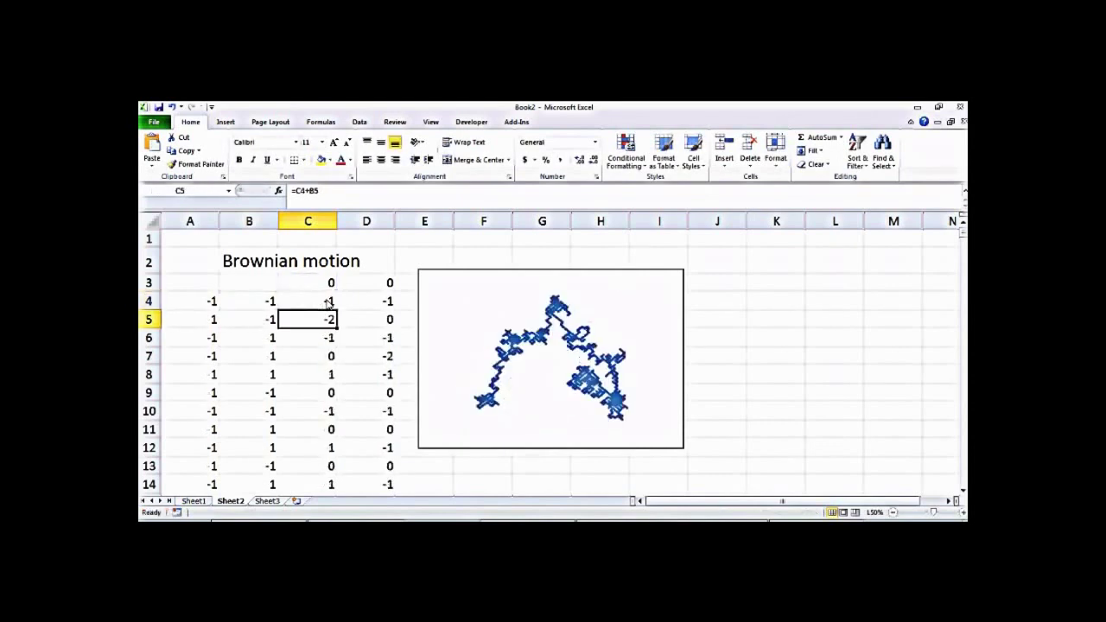
pyautogui.doubleClick(327, 302)
pyautogui.press('Return')
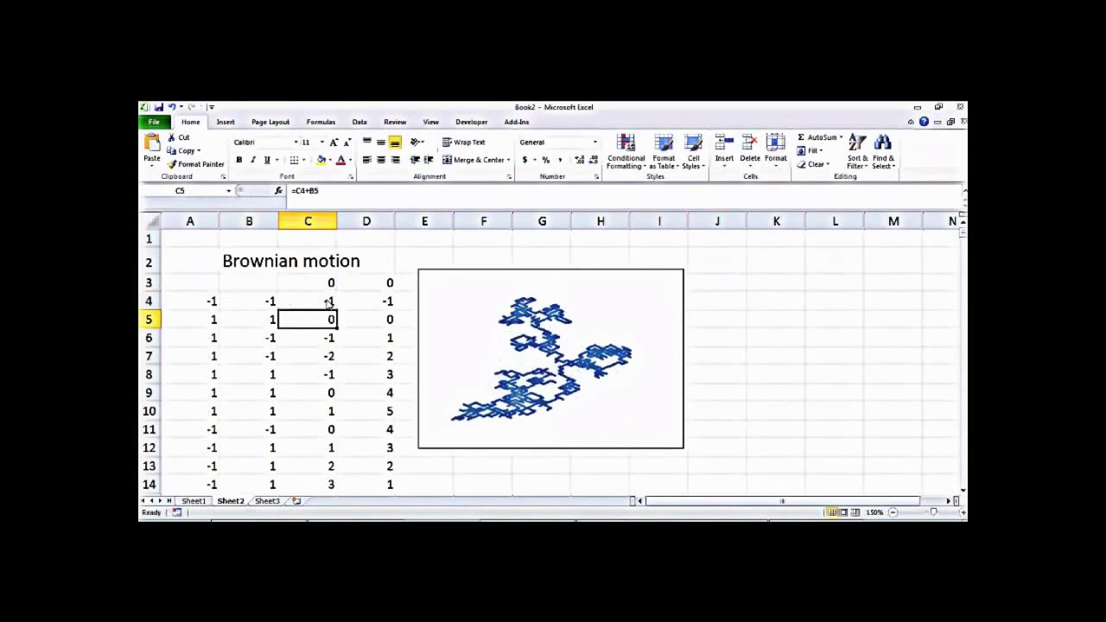
# Move the chart over columns H to L and remove INT from the B4 formula, making it =1-2*(2*RAND())
pyautogui.moveTo(493, 275); pyautogui.dragTo(684, 277)
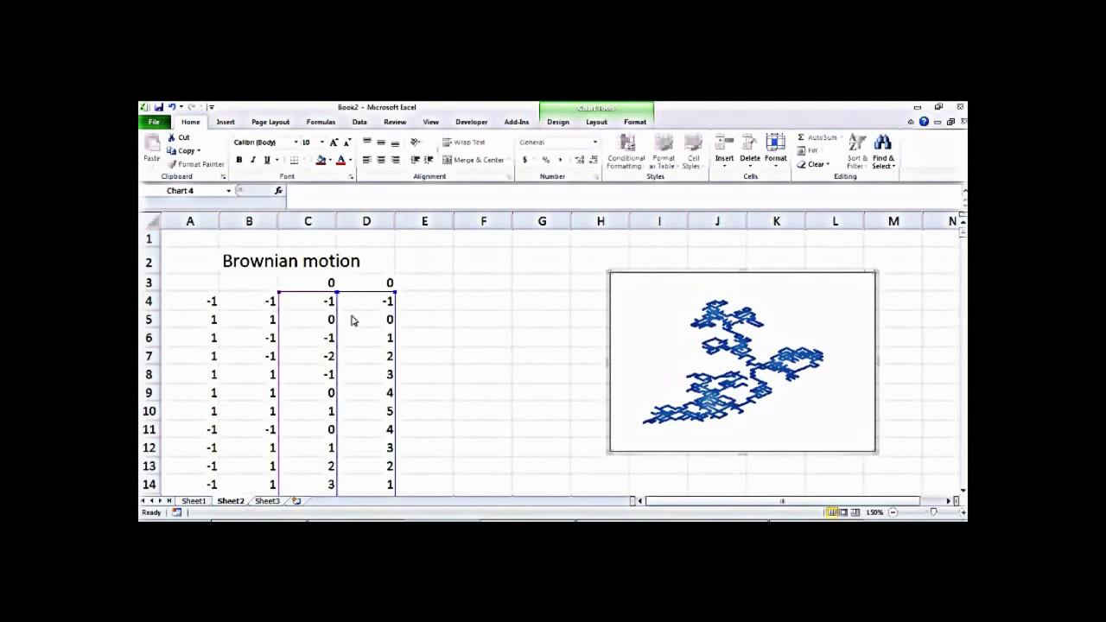
pyautogui.click(257, 306)
pyautogui.doubleClick(264, 303)
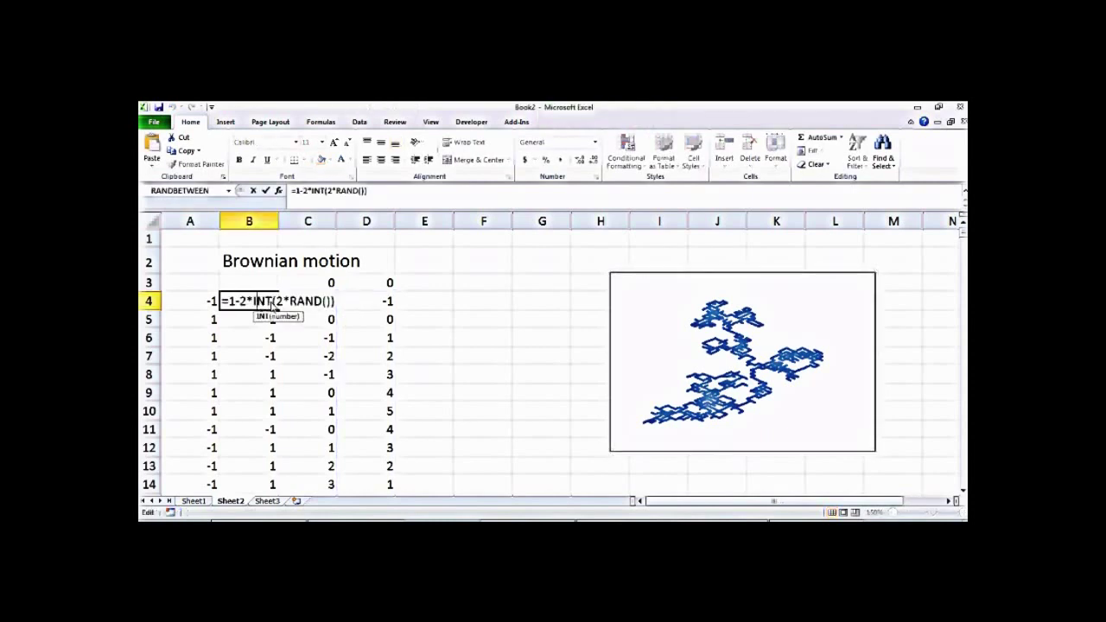
pyautogui.press('BackSpace')
pyautogui.press('Return')
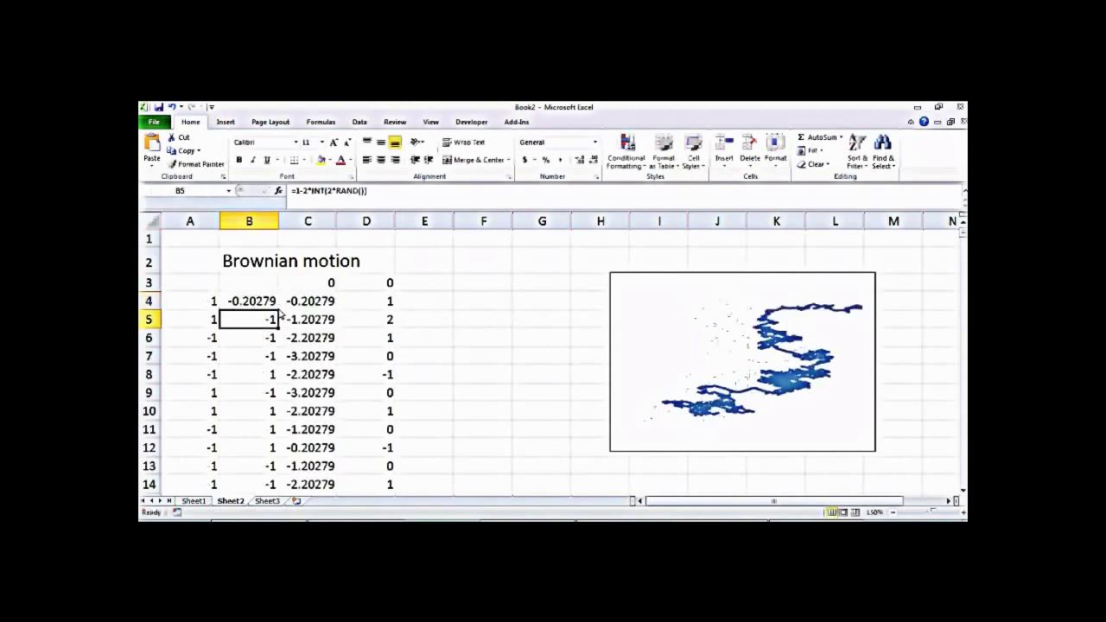
# Change the A4 formula to =1-2*(2*RAND()) and fill A4:B4 down both step columns
pyautogui.click(208, 301)
pyautogui.doubleClick(212, 301)
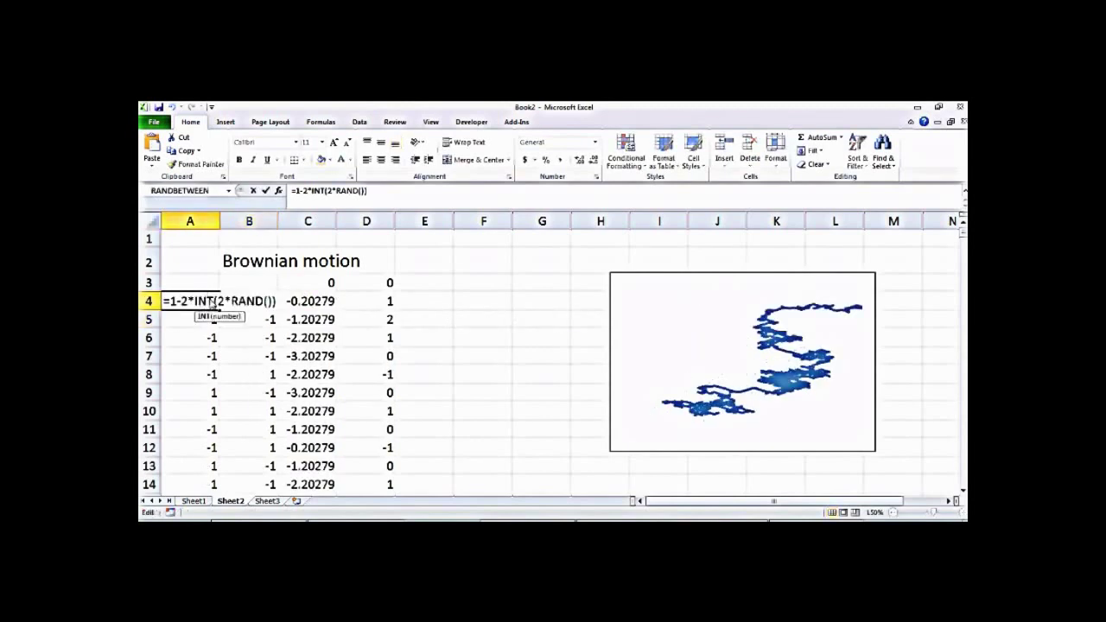
pyautogui.press('BackSpace')
pyautogui.press('BackSpace')
pyautogui.press('BackSpace')
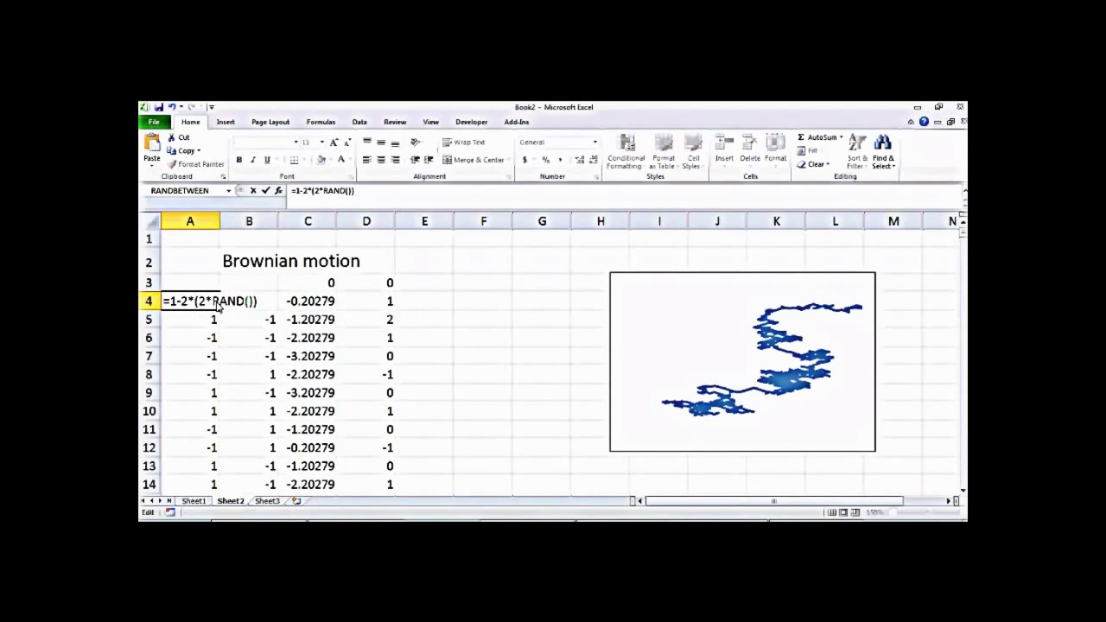
pyautogui.press('Return')
pyautogui.moveTo(216, 303); pyautogui.dragTo(275, 307)
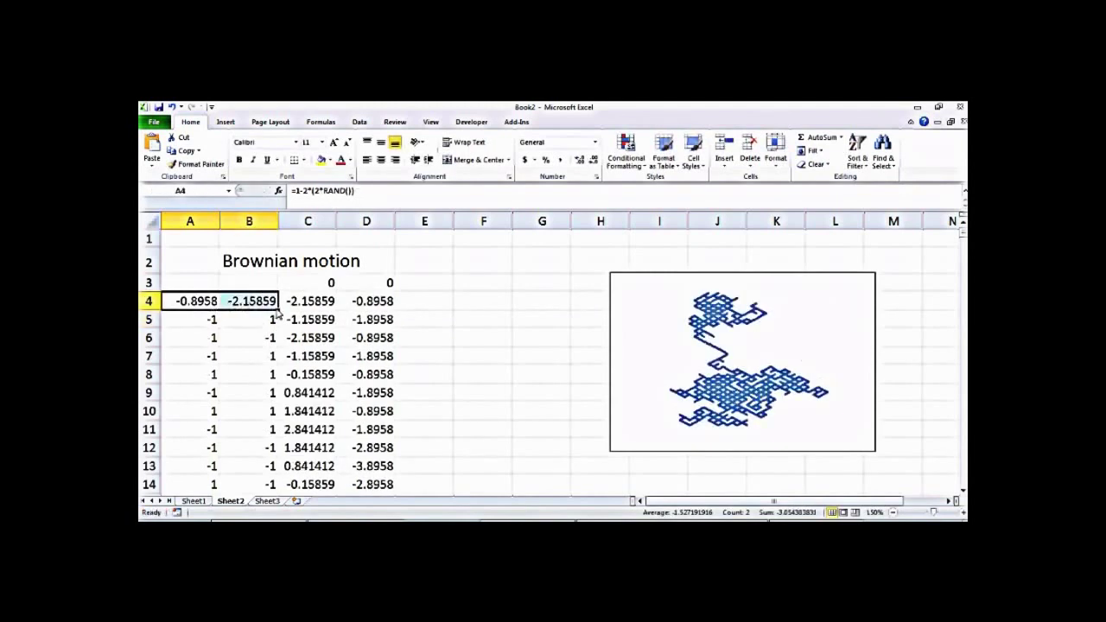
pyautogui.doubleClick(278, 312)
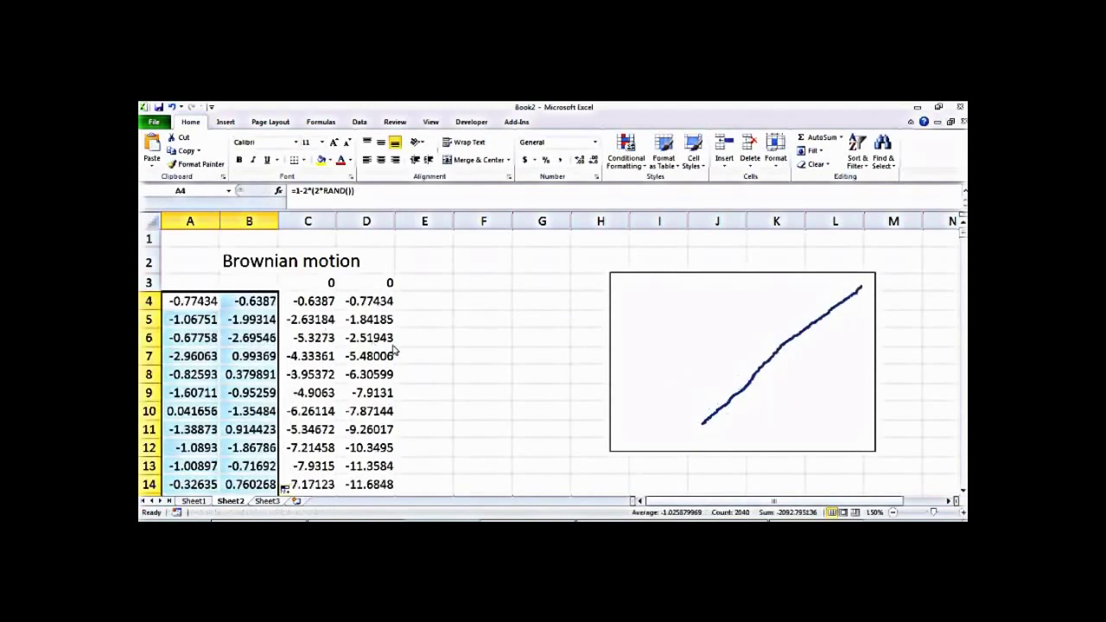
pyautogui.click(467, 353)
# Change the B4 formula to =1-(2*RAND()), accepting the proposed formula correction
pyautogui.click(249, 301)
pyautogui.doubleClick(249, 302)
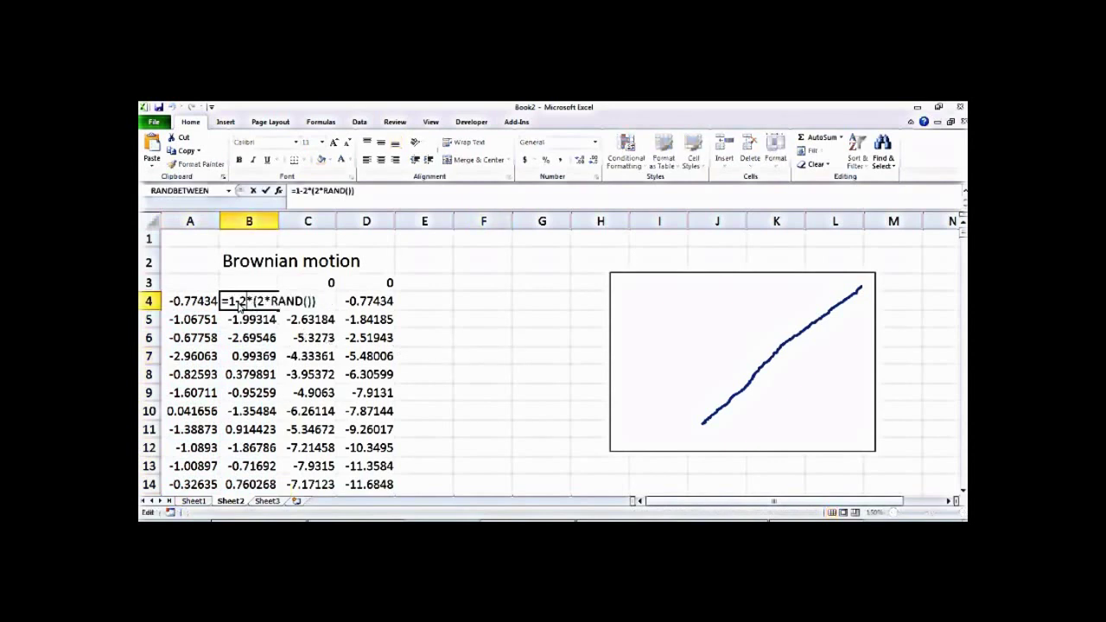
pyautogui.press('BackSpace')
pyautogui.press('Return')
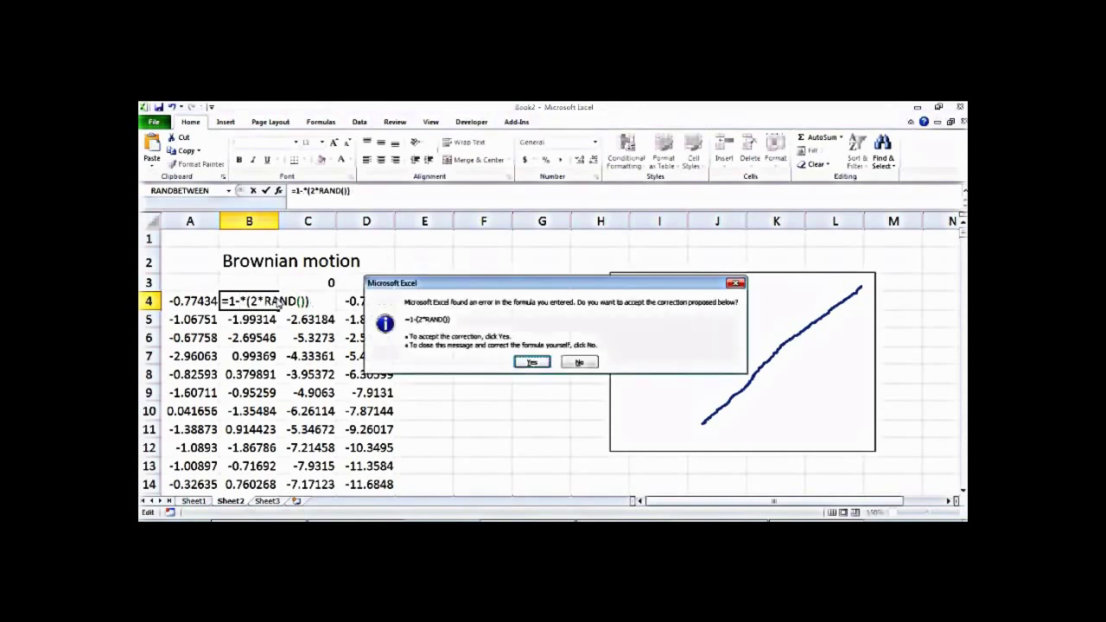
pyautogui.press('Return')
pyautogui.doubleClick(239, 301)
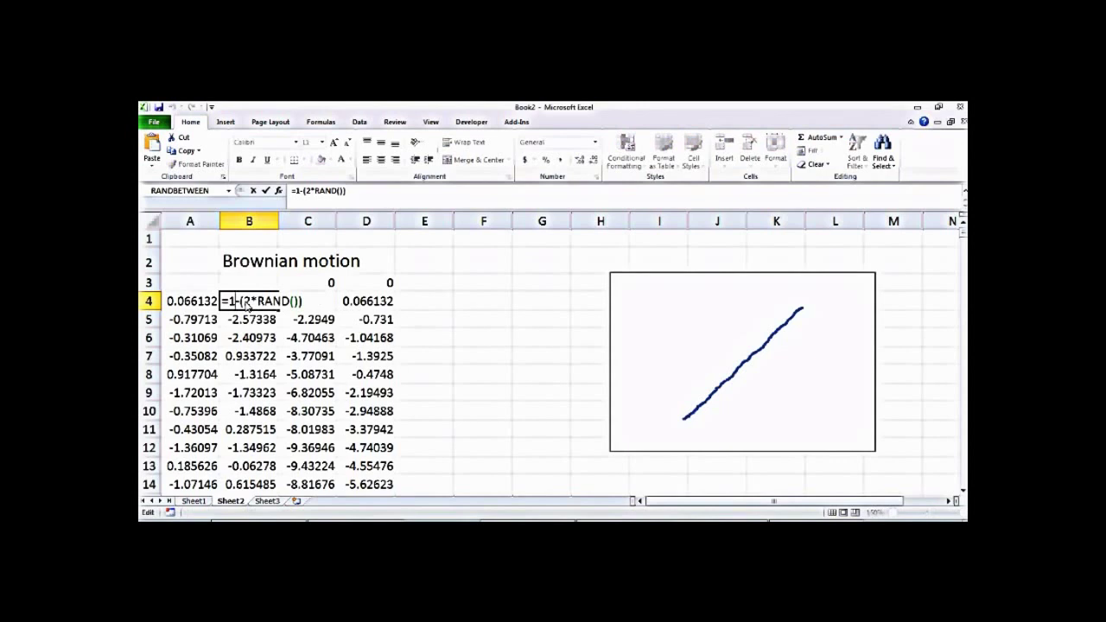
pyautogui.press('Return')
# Copy the B4 formula into A4 and fill both cells down columns A and B
pyautogui.click(249, 306)
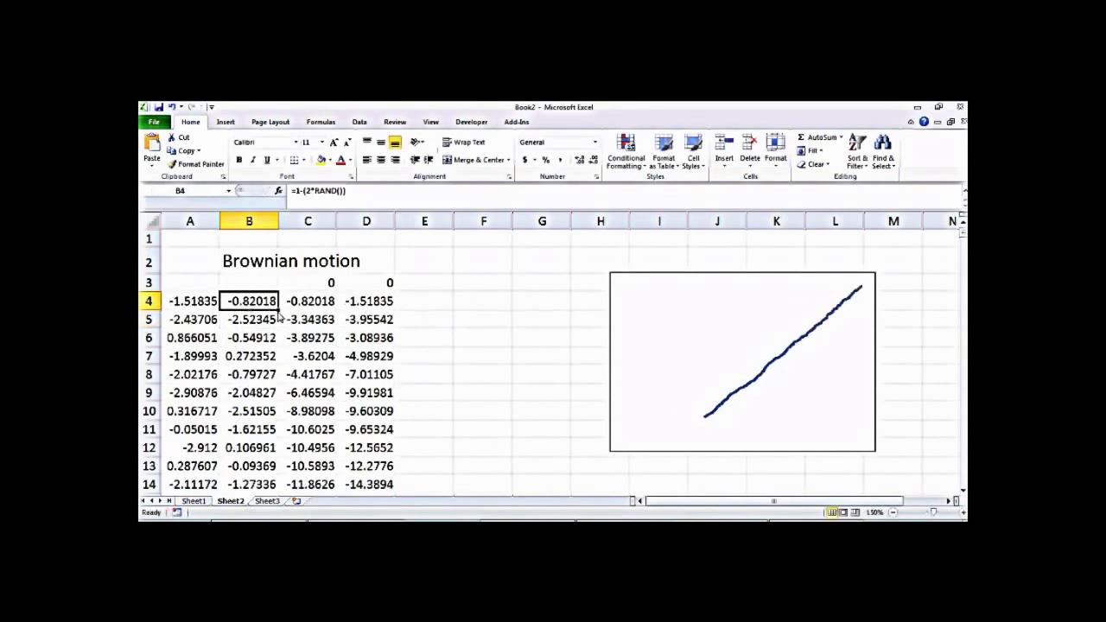
pyautogui.moveTo(279, 311); pyautogui.dragTo(183, 313)
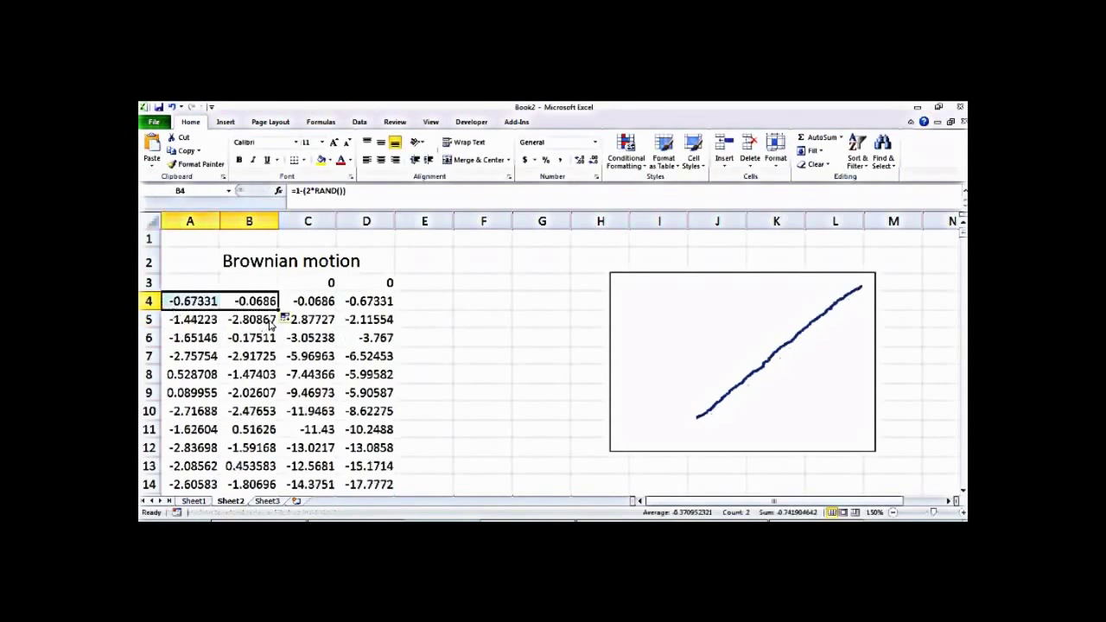
pyautogui.doubleClick(278, 311)
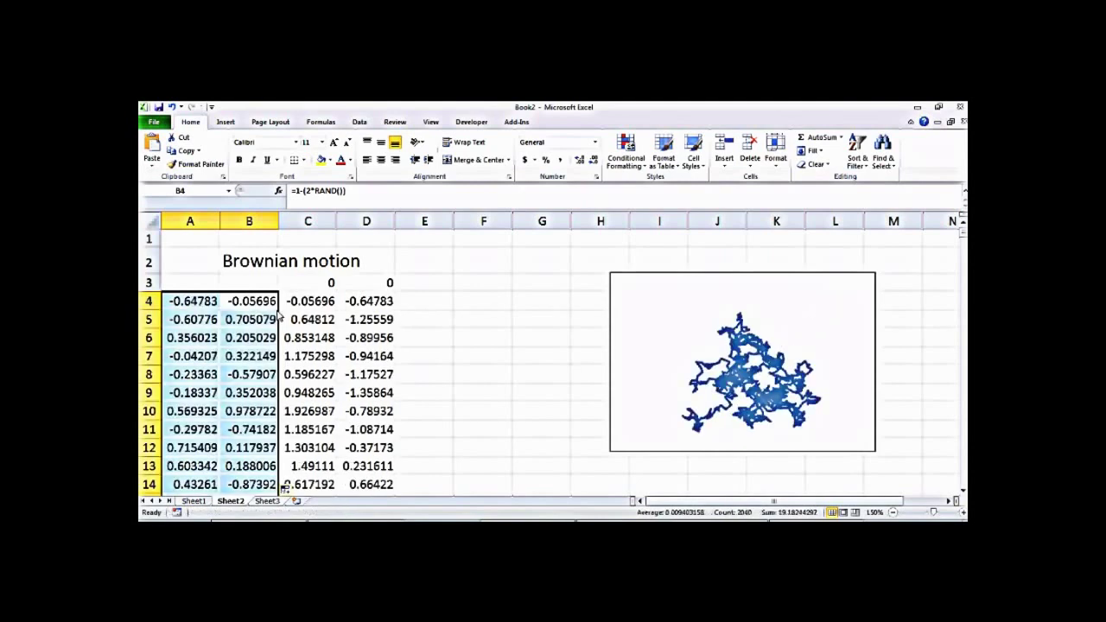
pyautogui.click(478, 337)
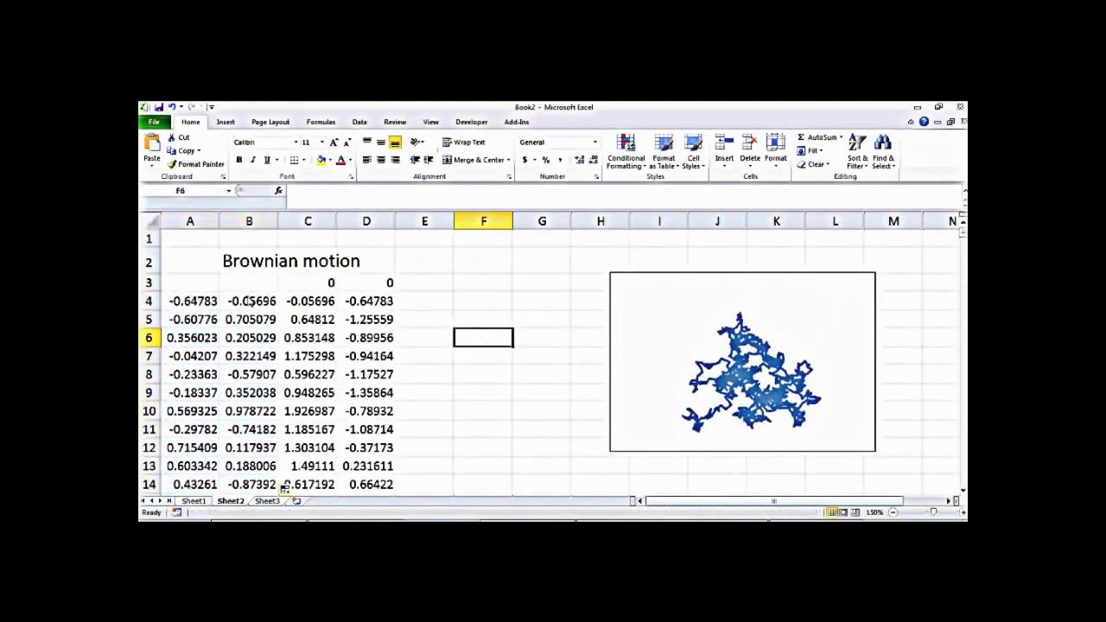
# Re-enter the B4 formula repeatedly and examine how the path changes with each new set of continuous random steps
pyautogui.doubleClick(249, 300)
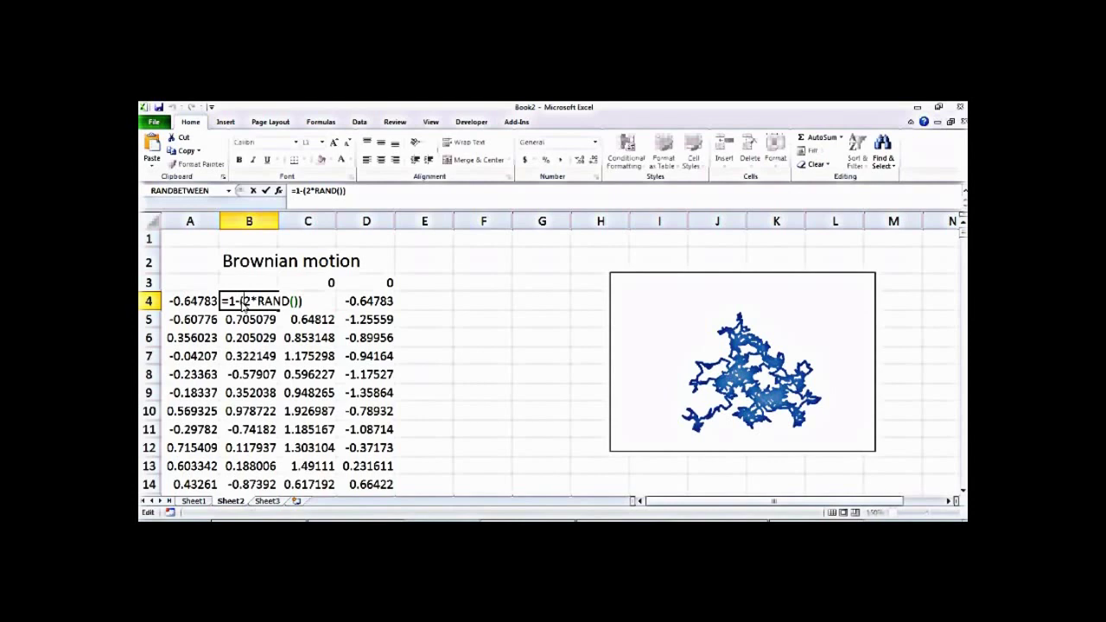
pyautogui.press('Return')
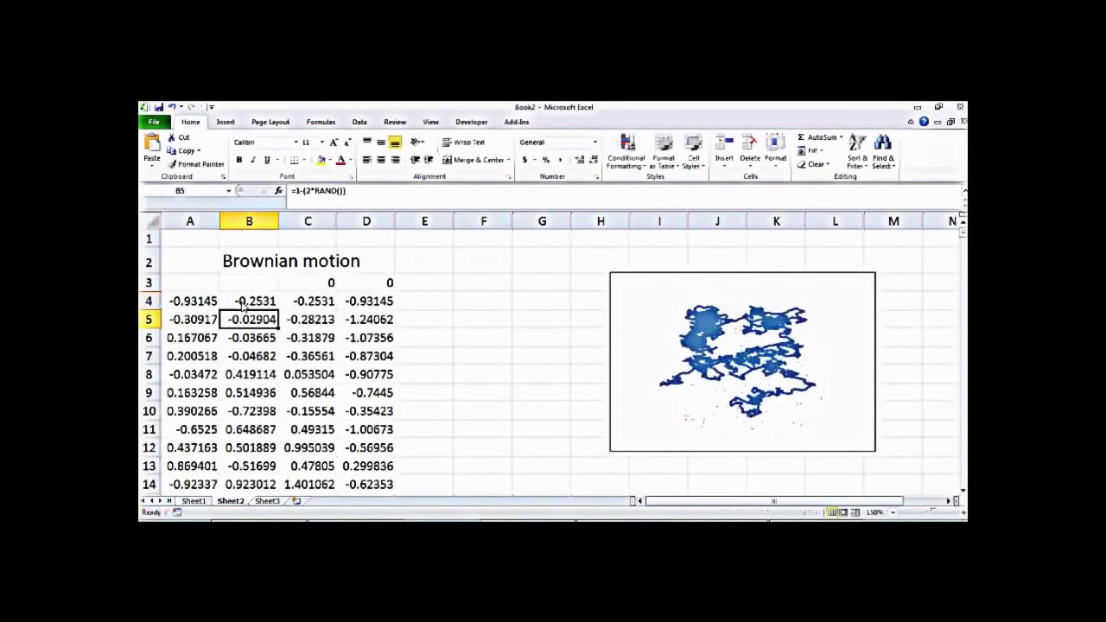
pyautogui.click(249, 358)
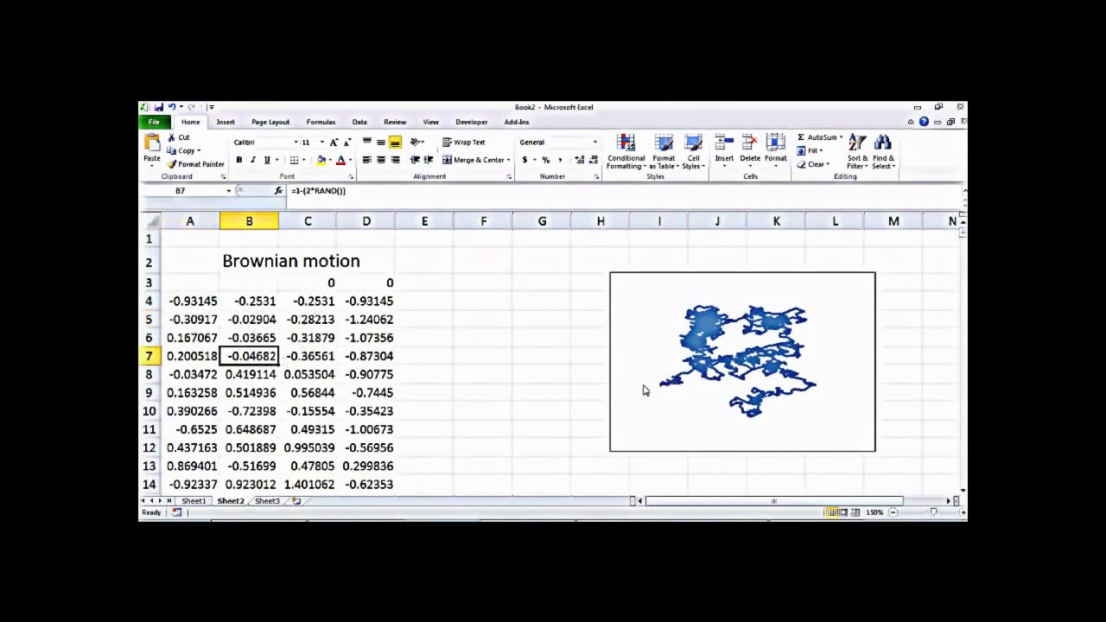
pyautogui.click(250, 302)
pyautogui.doubleClick(250, 302)
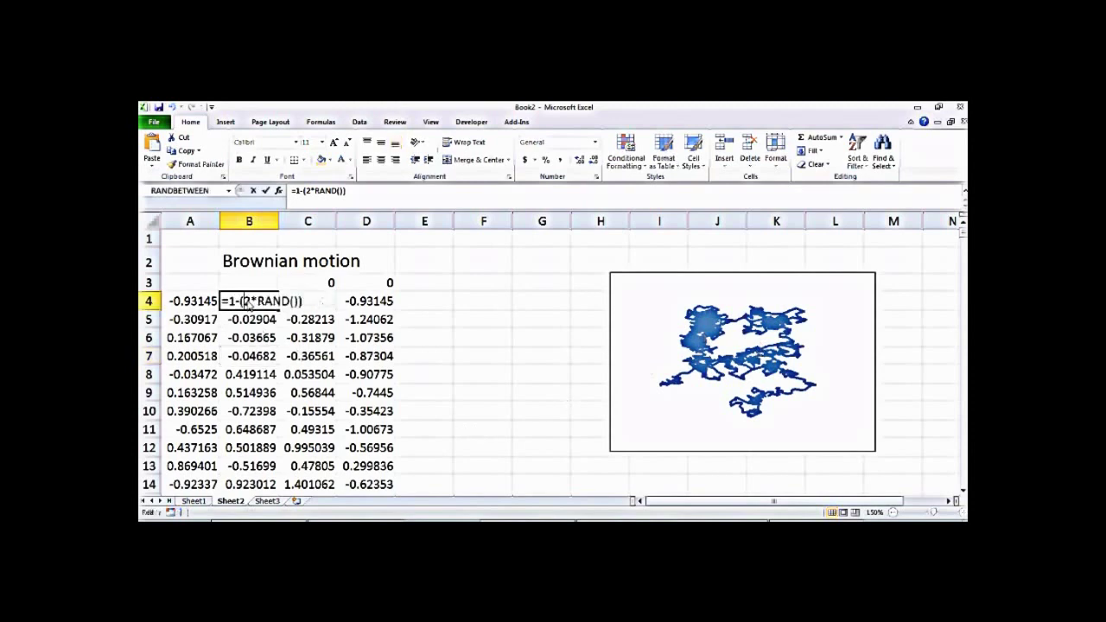
pyautogui.press('Return')
pyautogui.click(251, 301)
pyautogui.doubleClick(250, 302)
pyautogui.press('Return')
pyautogui.click(251, 302)
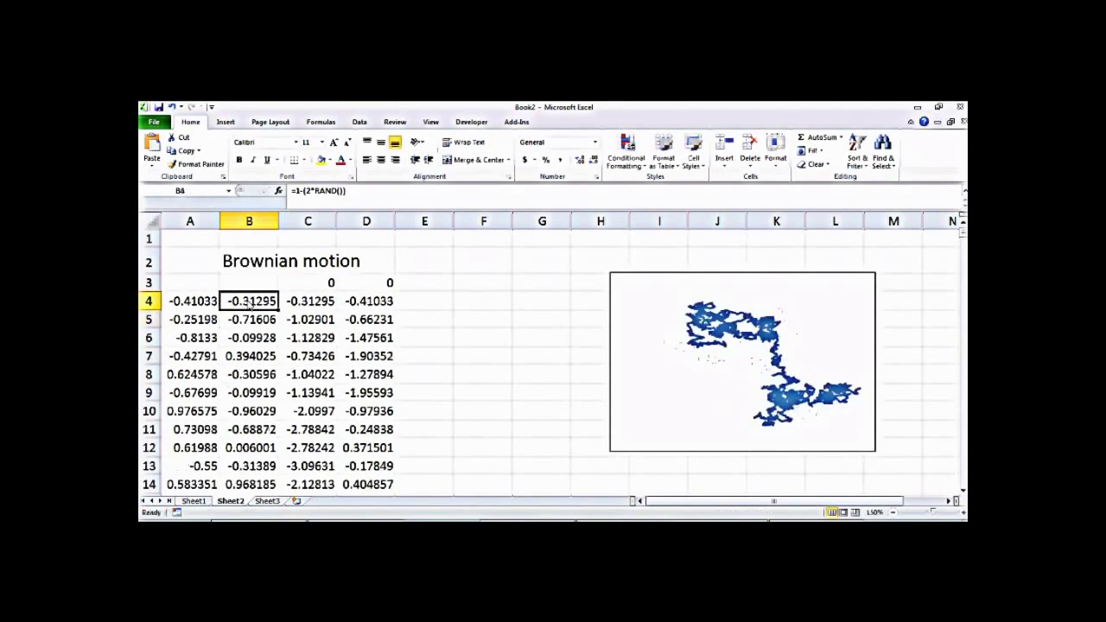
pyautogui.doubleClick(250, 302)
pyautogui.press('Return')
pyautogui.click(251, 301)
pyautogui.doubleClick(251, 302)
pyautogui.press('Return')
pyautogui.click(251, 302)
pyautogui.doubleClick(251, 301)
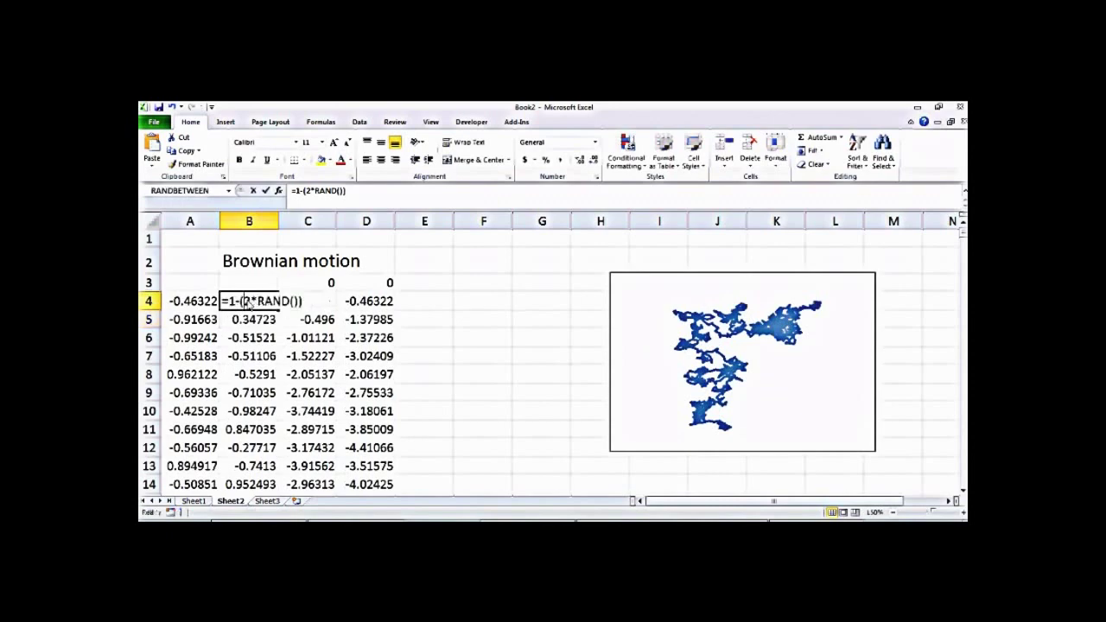
pyautogui.press('Return')
pyautogui.click(250, 302)
pyautogui.doubleClick(251, 302)
pyautogui.press('Return')
pyautogui.click(250, 301)
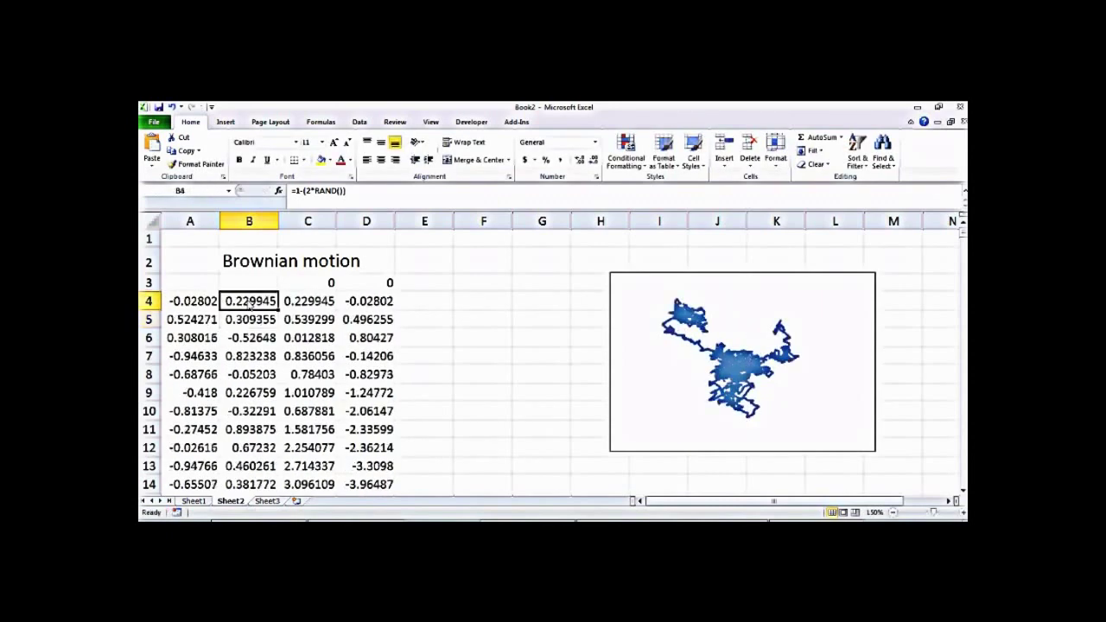
# Recalculate the random steps several more times through B4 and compare the shapes of the resulting Brownian paths
pyautogui.doubleClick(251, 302)
pyautogui.press('Return')
pyautogui.click(251, 302)
pyautogui.doubleClick(250, 302)
pyautogui.press('Return')
pyautogui.click(251, 301)
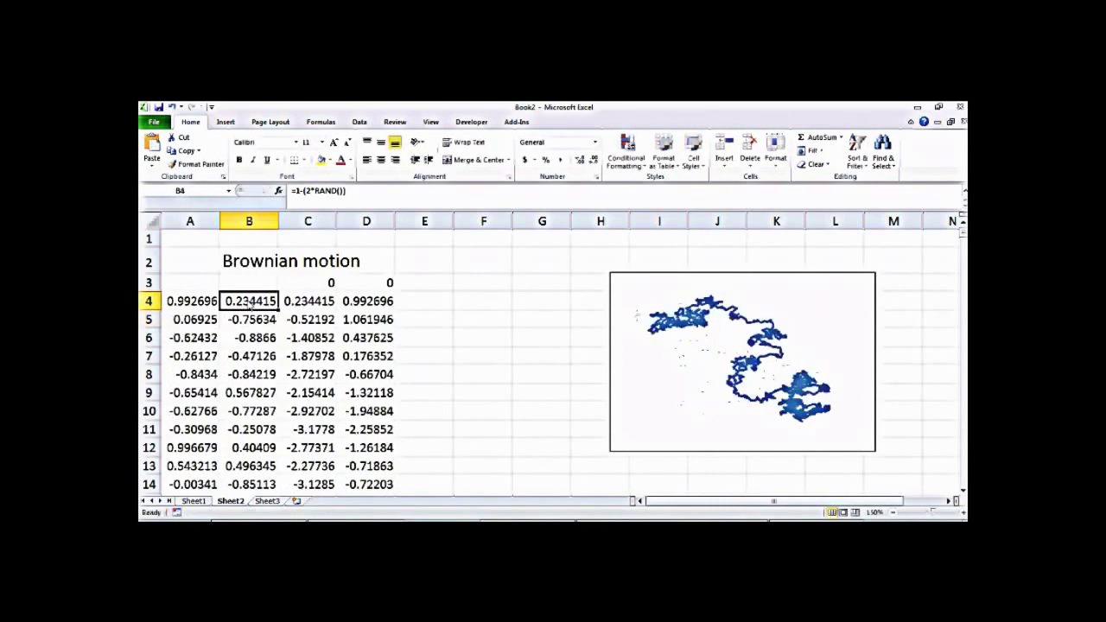
pyautogui.doubleClick(251, 302)
pyautogui.press('Return')
pyautogui.click(251, 302)
pyautogui.doubleClick(251, 301)
pyautogui.press('Return')
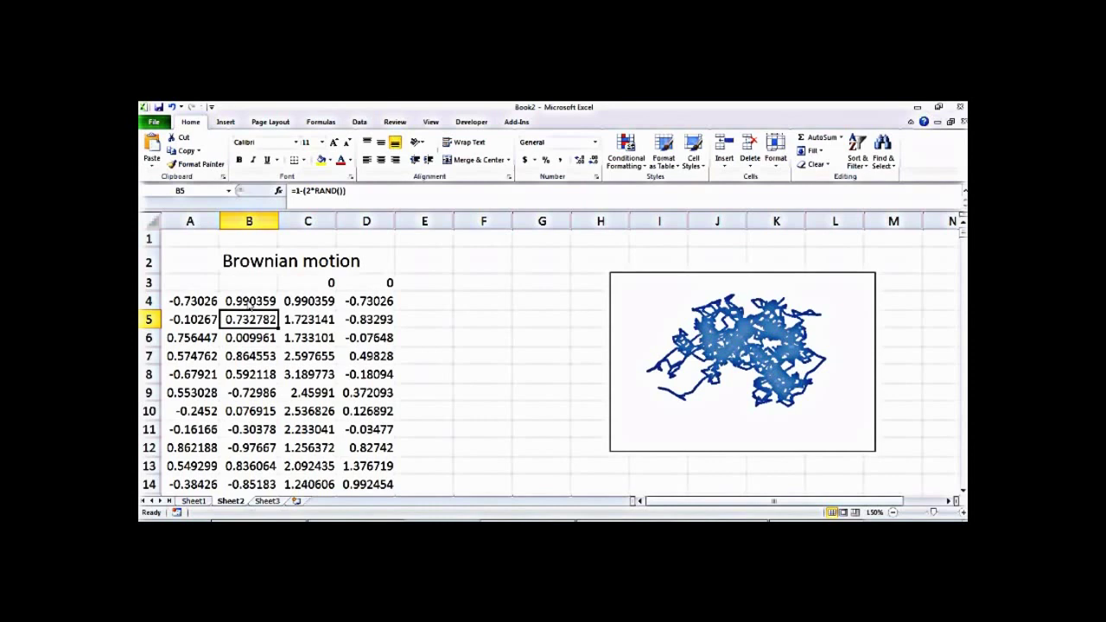
pyautogui.doubleClick(249, 302)
pyautogui.press('Return')
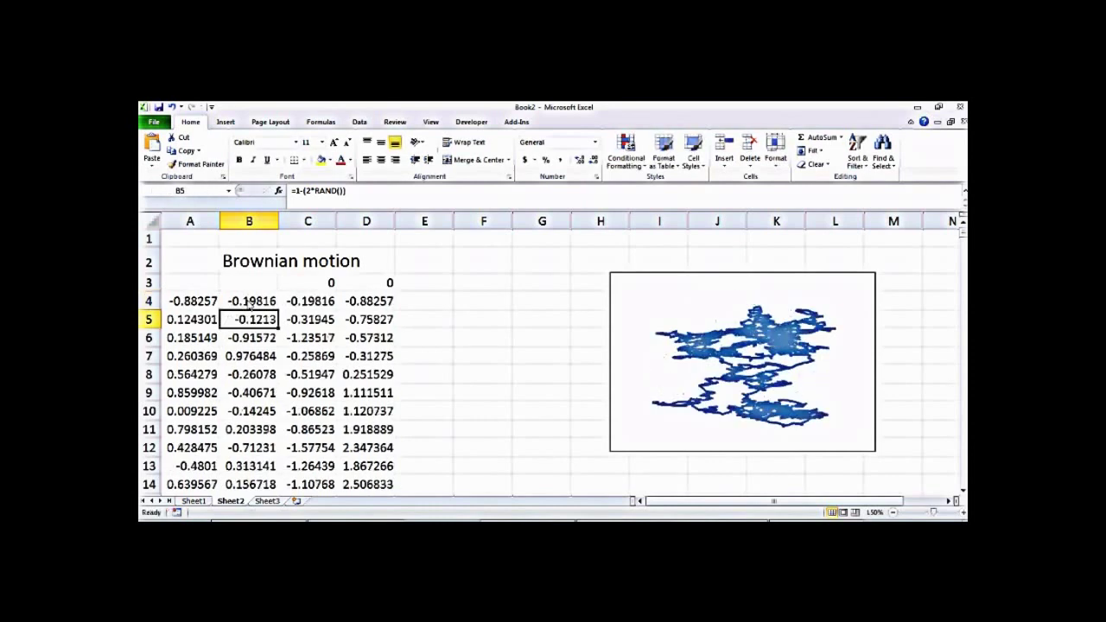
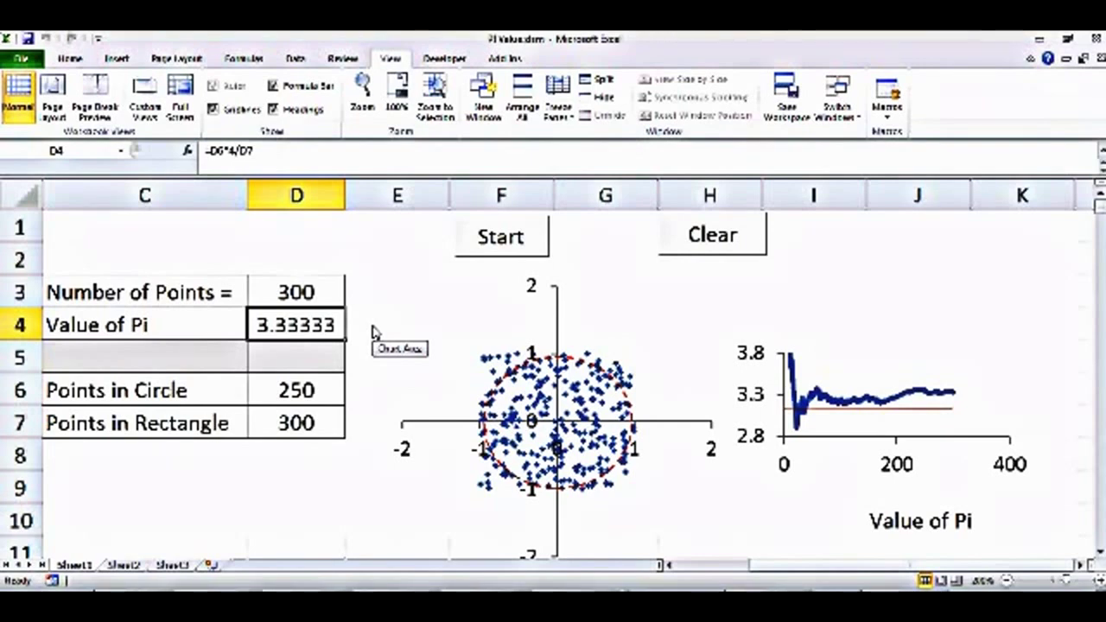
# In the Pi Value workbook, clear the plotted points and run the Pi simulation with 1000 points
pyautogui.click(312, 297)
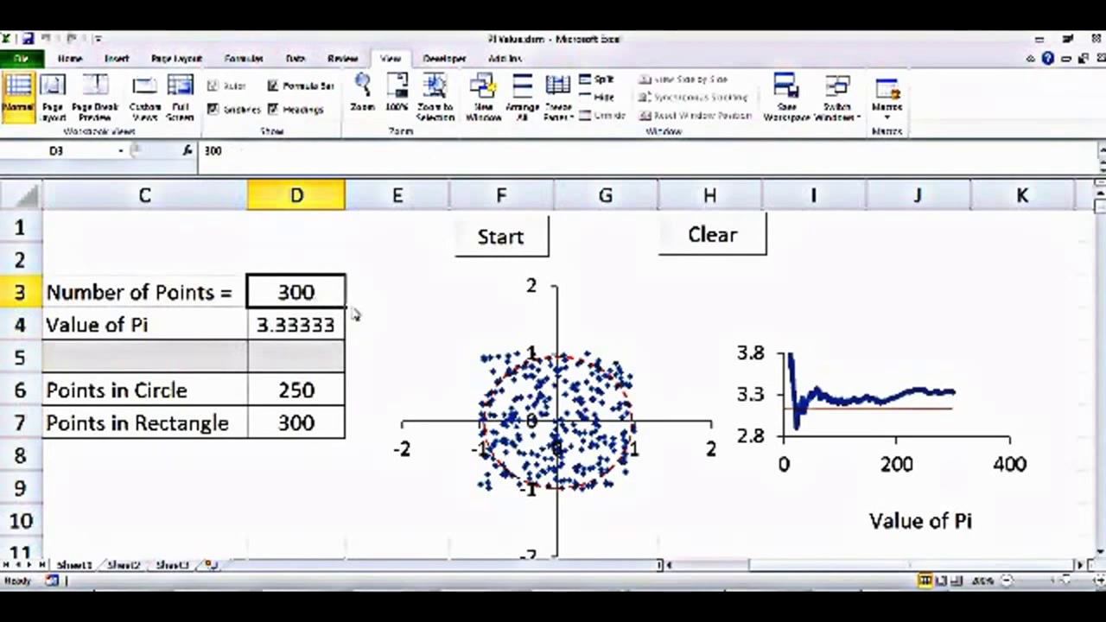
pyautogui.write('1000')
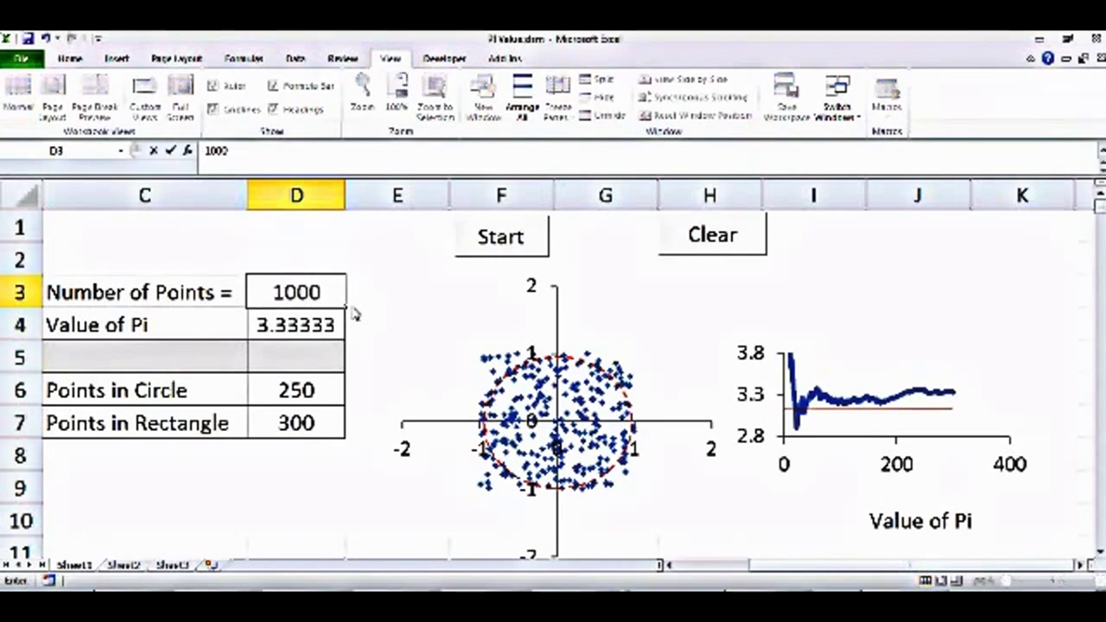
pyautogui.click(320, 515)
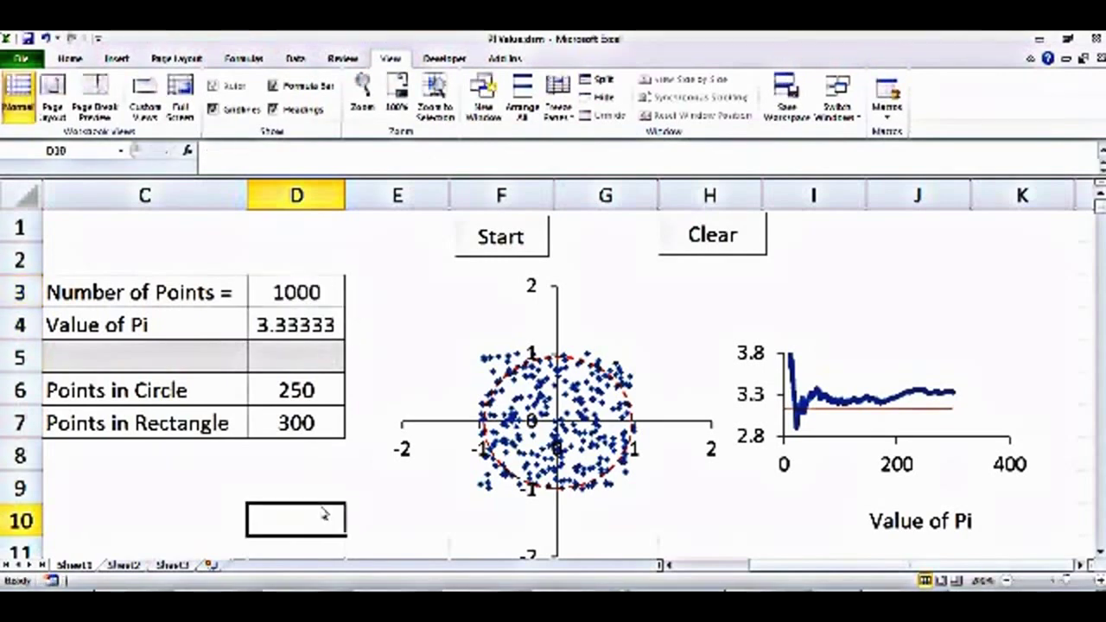
pyautogui.click(715, 238)
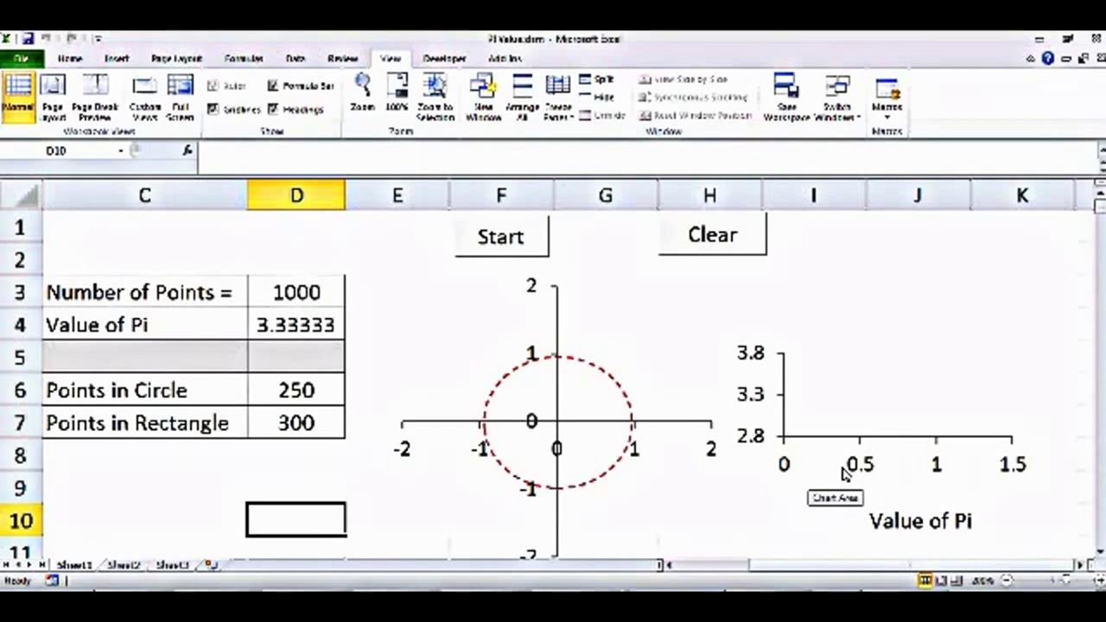
pyautogui.click(499, 243)
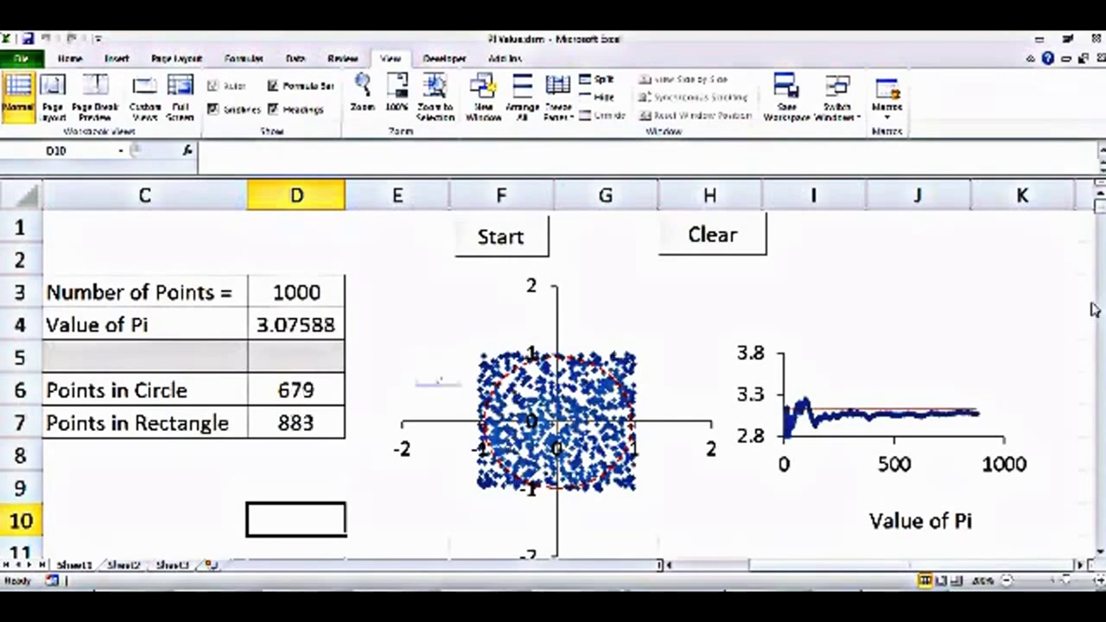
pyautogui.click(1100, 553)
pyautogui.click(1101, 555)
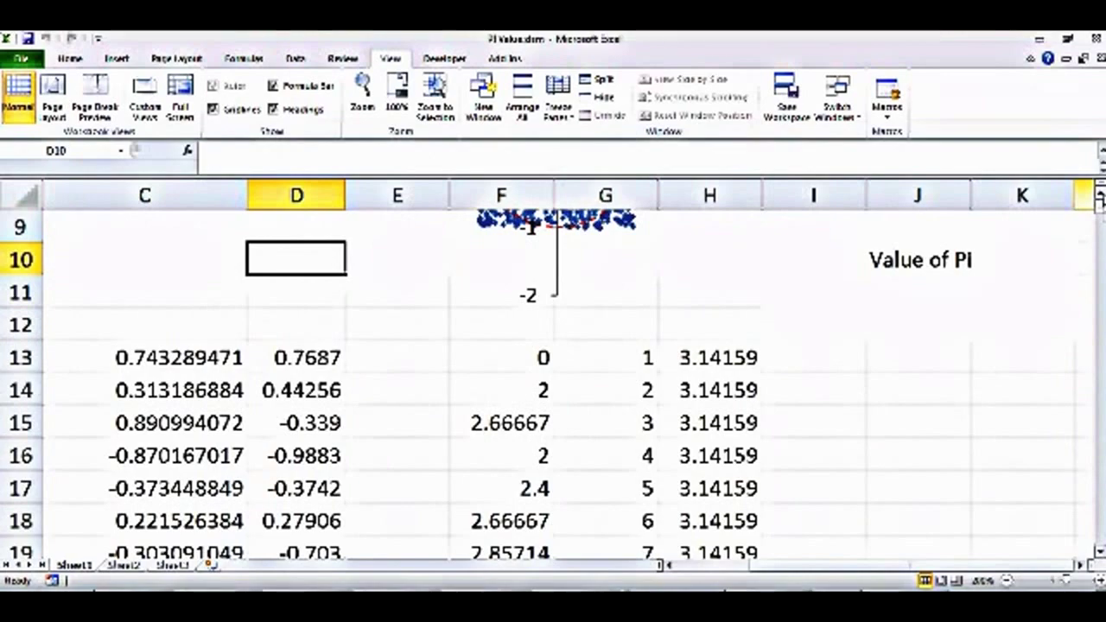
pyautogui.click(1100, 204)
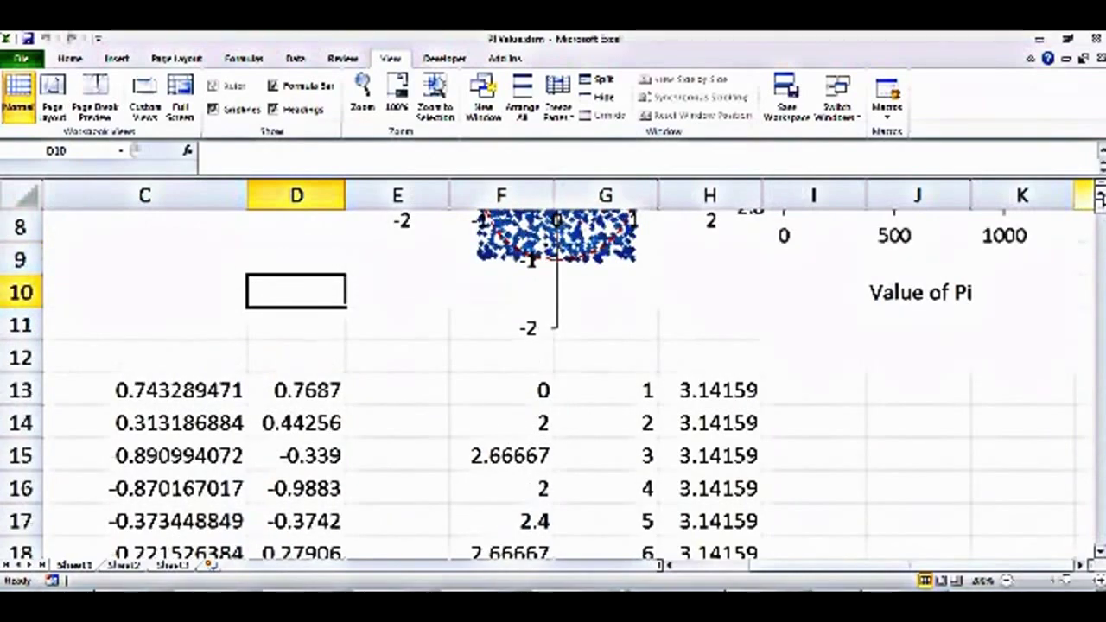
pyautogui.click(1100, 197)
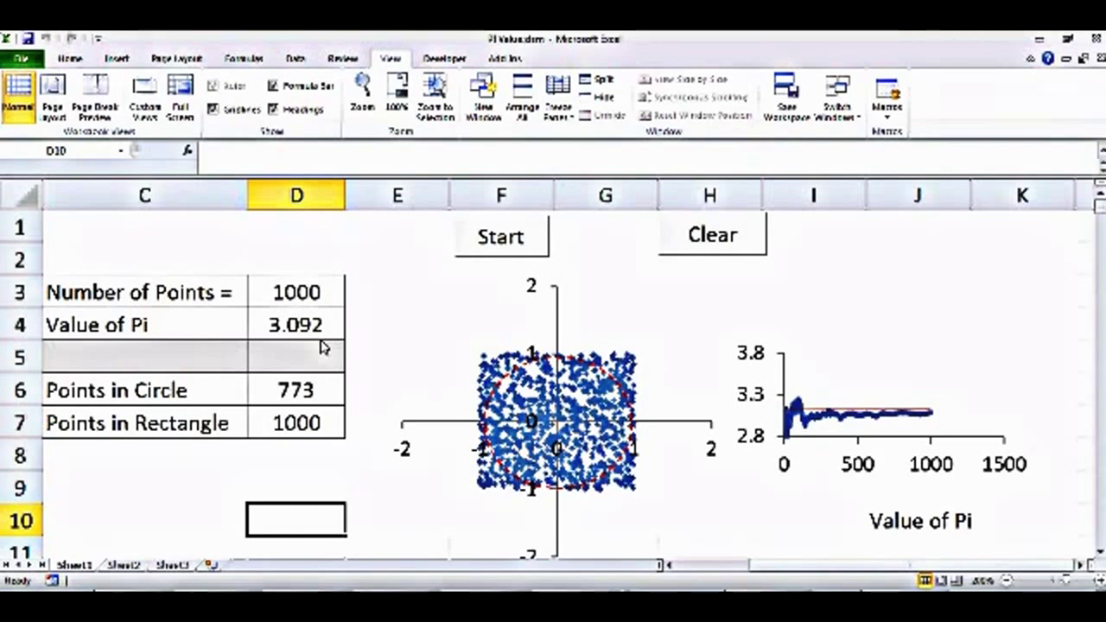
# Set the number of points to 50, then clear the charts and rerun the Pi simulation
pyautogui.click(329, 296)
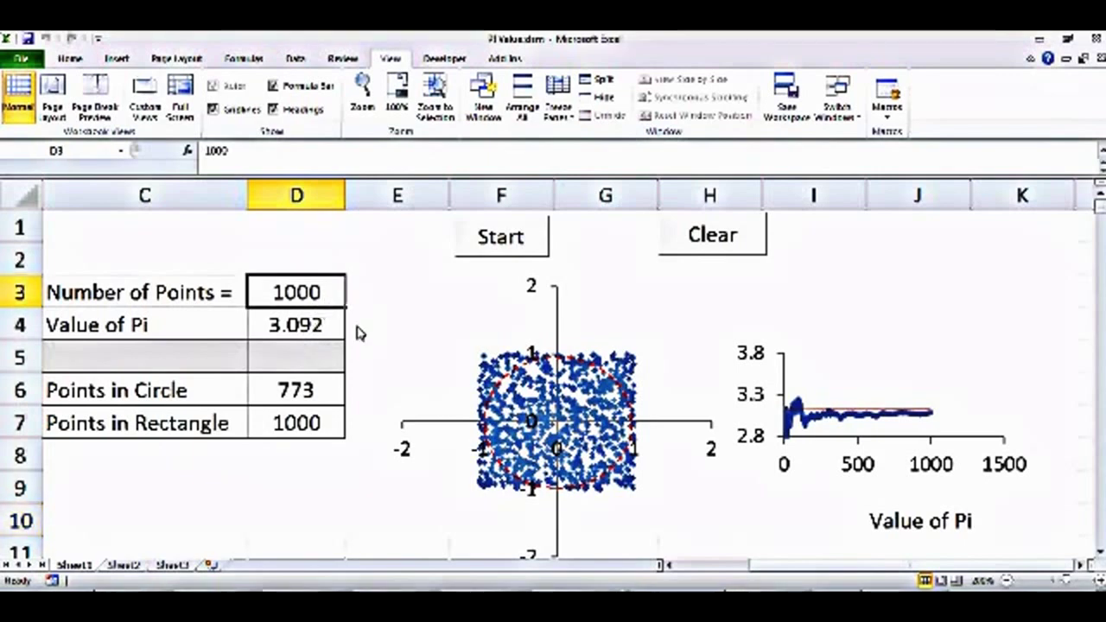
pyautogui.write('50')
pyautogui.press('Return')
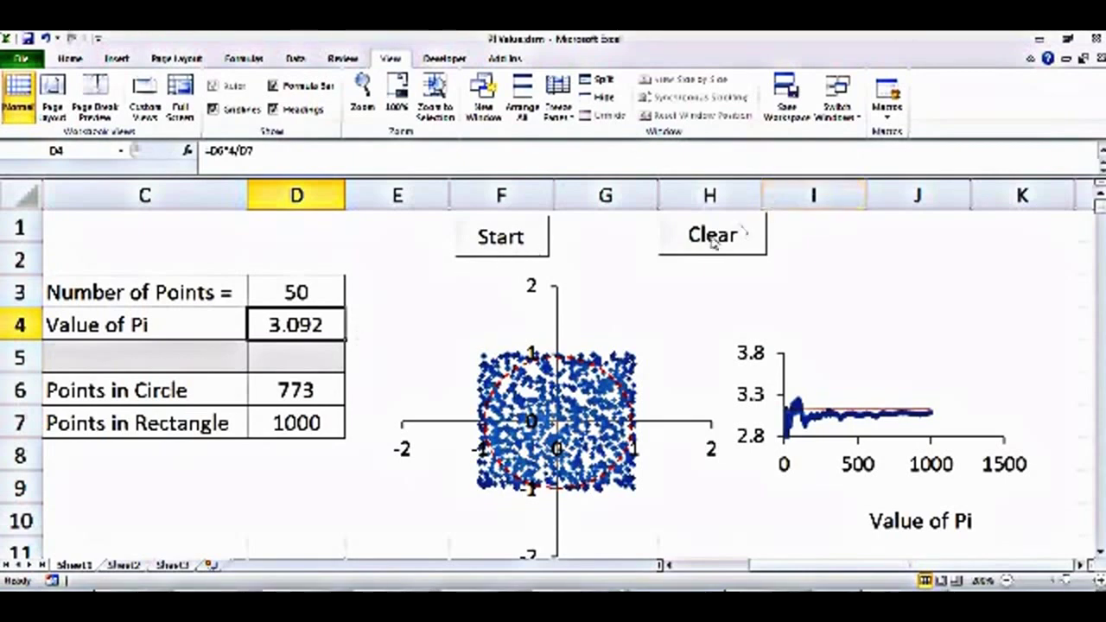
pyautogui.click(739, 238)
pyautogui.click(501, 236)
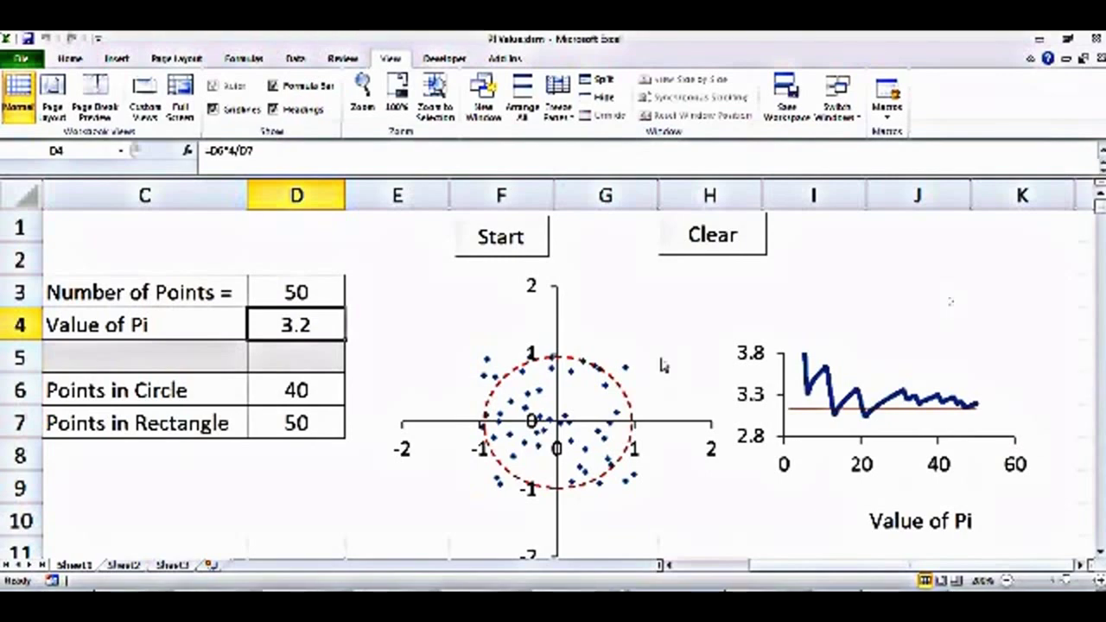
# Examine the random coordinates of the first points in columns C and D, especially C13 and D13
pyautogui.click(269, 511)
pyautogui.press('Return')
pyautogui.press('Down')
pyautogui.press('Down')
pyautogui.press('Down')
pyautogui.press('Down')
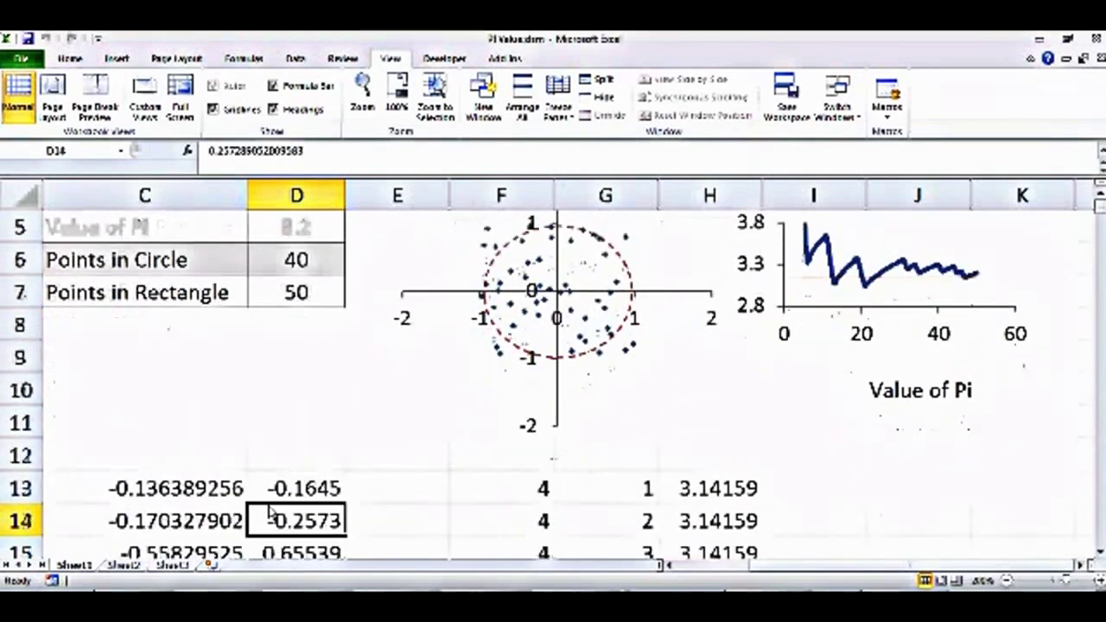
pyautogui.press('Up')
pyautogui.press('Up')
pyautogui.press('Left')
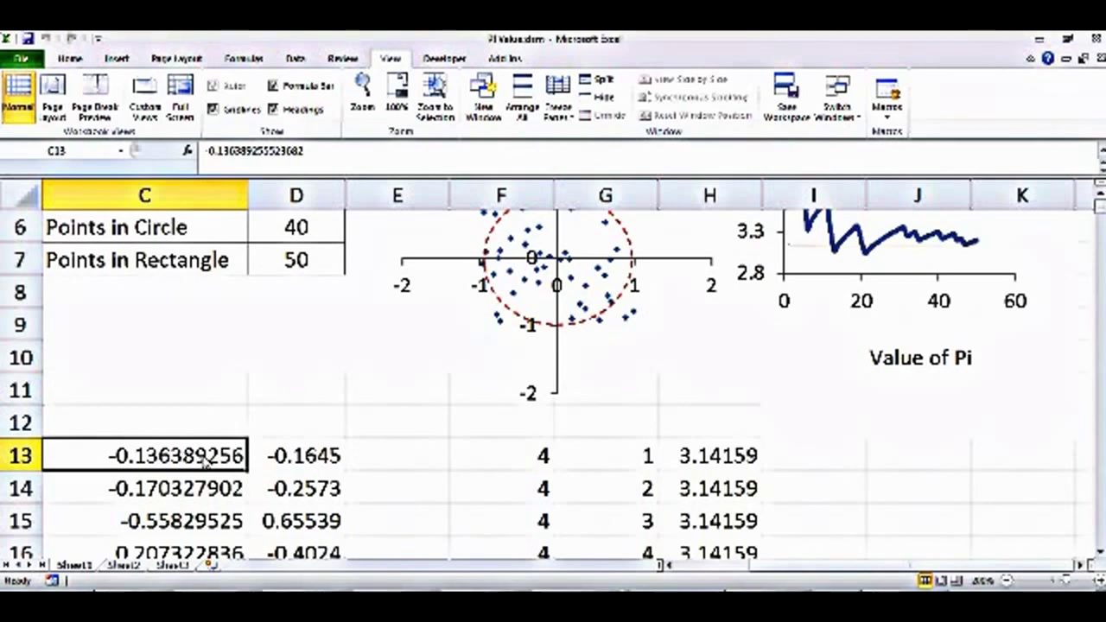
pyautogui.click(303, 461)
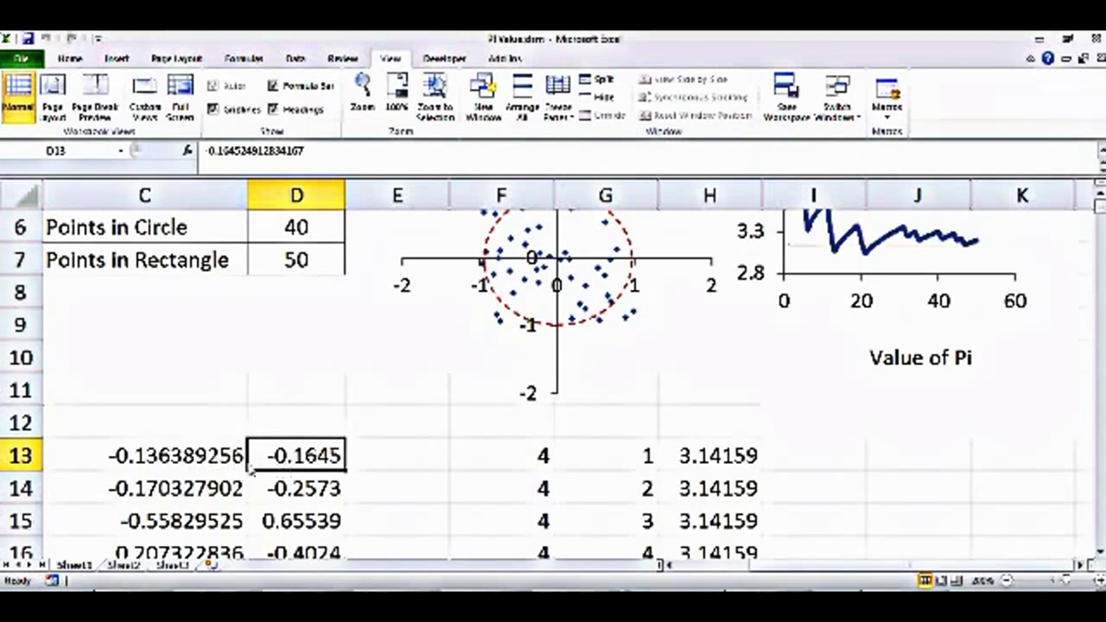
pyautogui.click(201, 463)
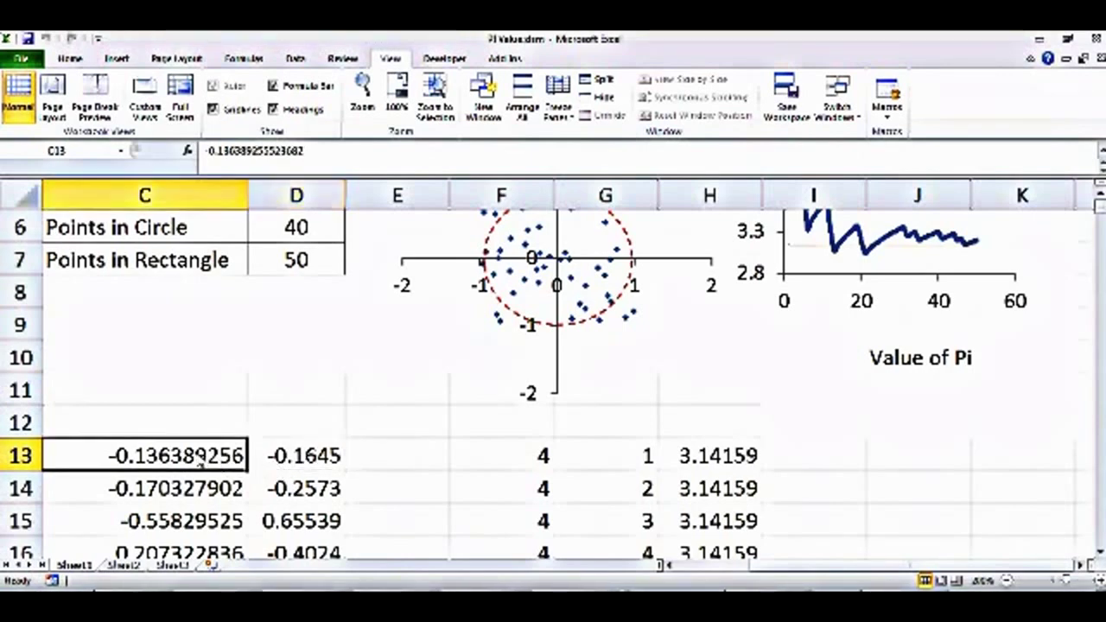
pyautogui.click(324, 464)
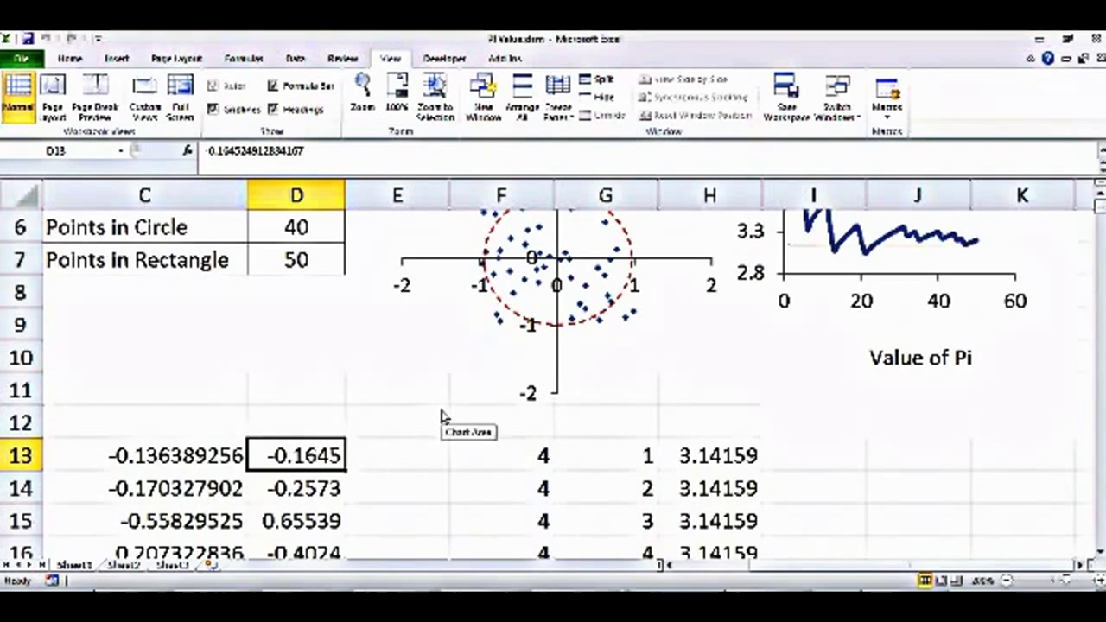
# Label the two random coordinate columns X in C12 and Y in D12
pyautogui.click(180, 425)
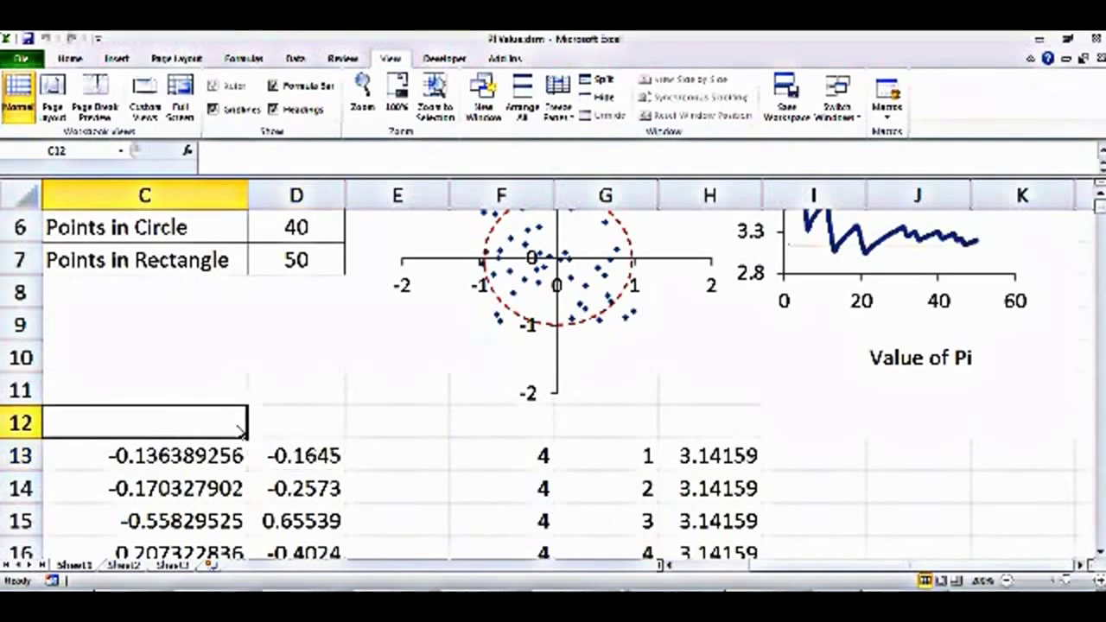
pyautogui.write('X')
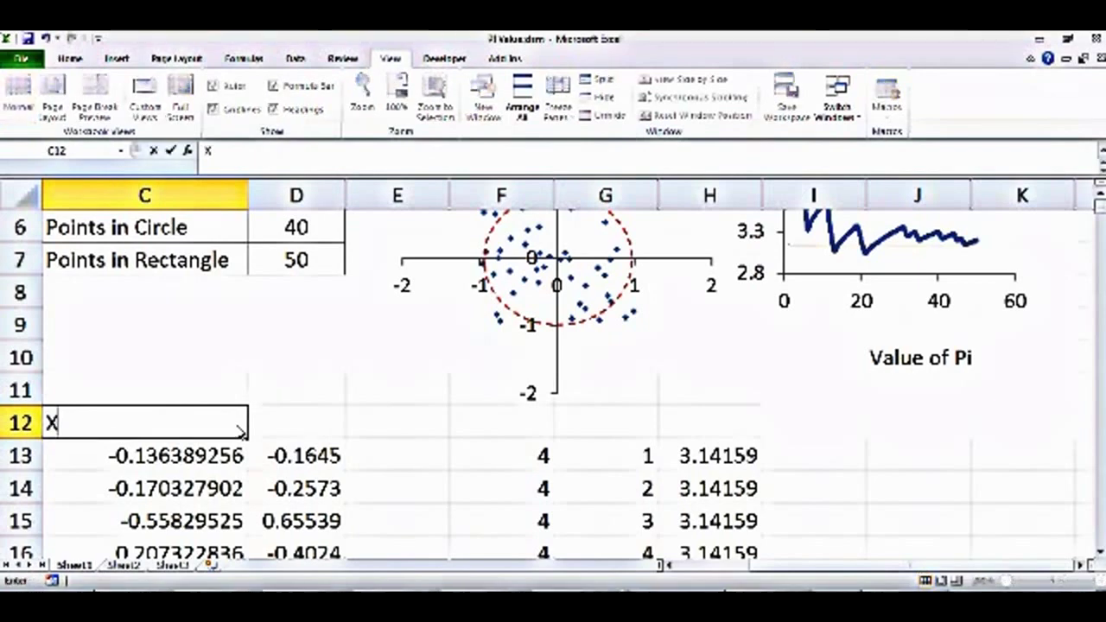
pyautogui.press('Tab')
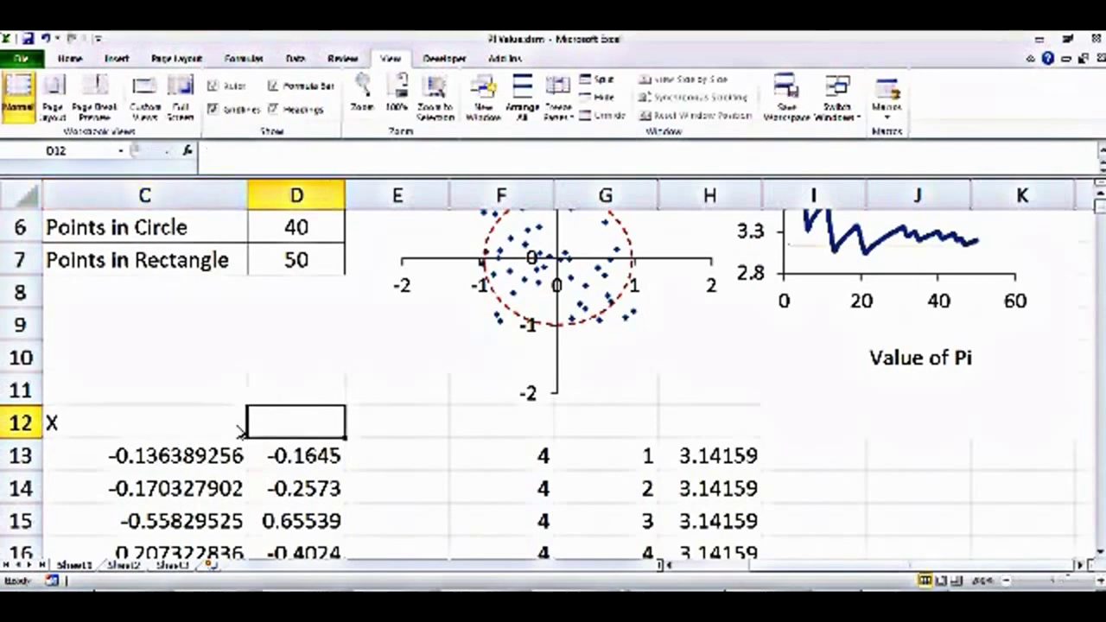
pyautogui.write('Y')
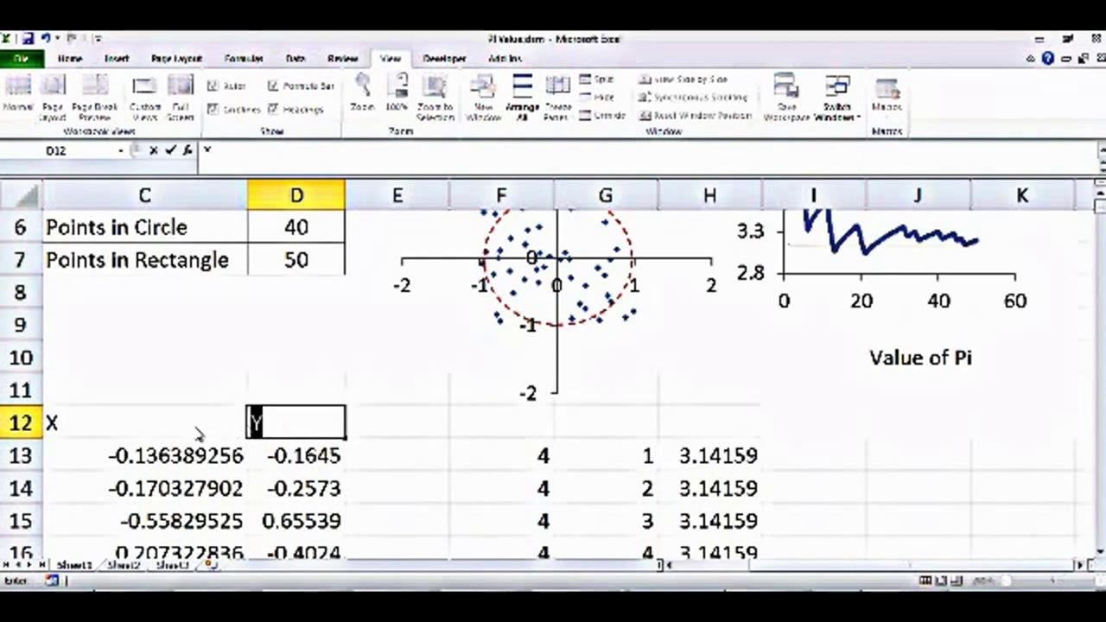
pyautogui.click(461, 487)
# Enter the heading "XX+YY=distance from origin" in E12
pyautogui.click(383, 432)
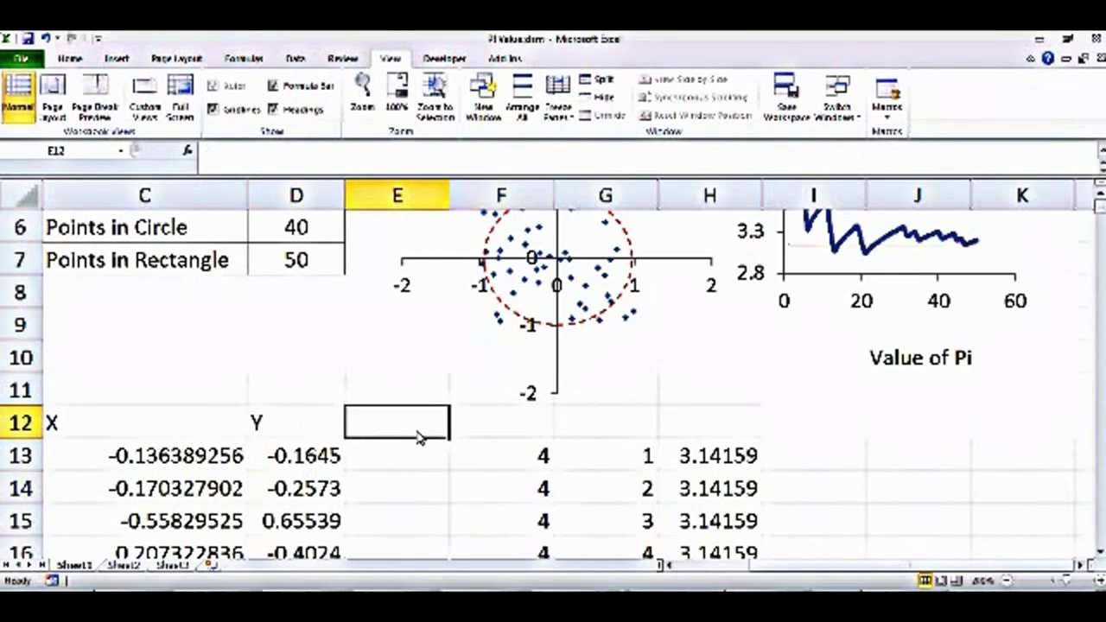
pyautogui.write('XX+YY')
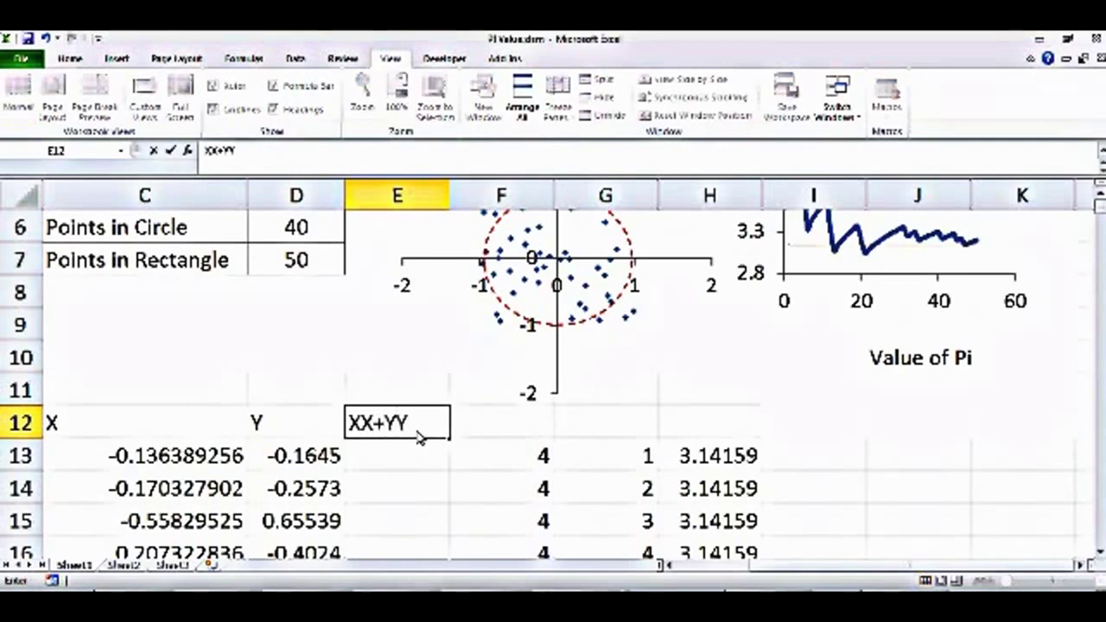
pyautogui.press('Return')
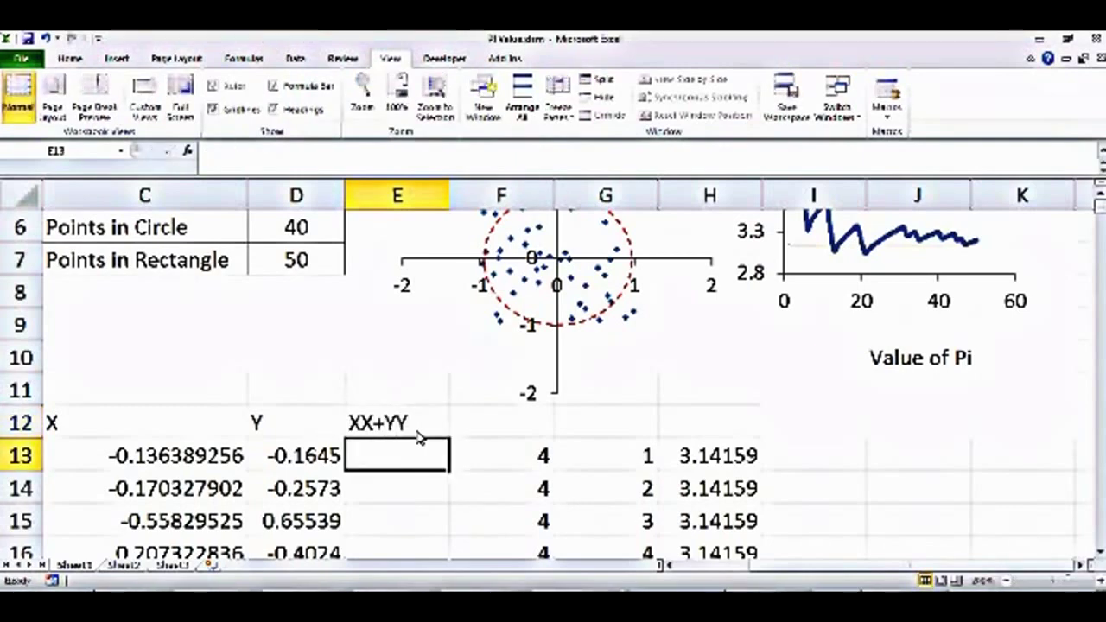
pyautogui.click(423, 433)
pyautogui.doubleClick(423, 433)
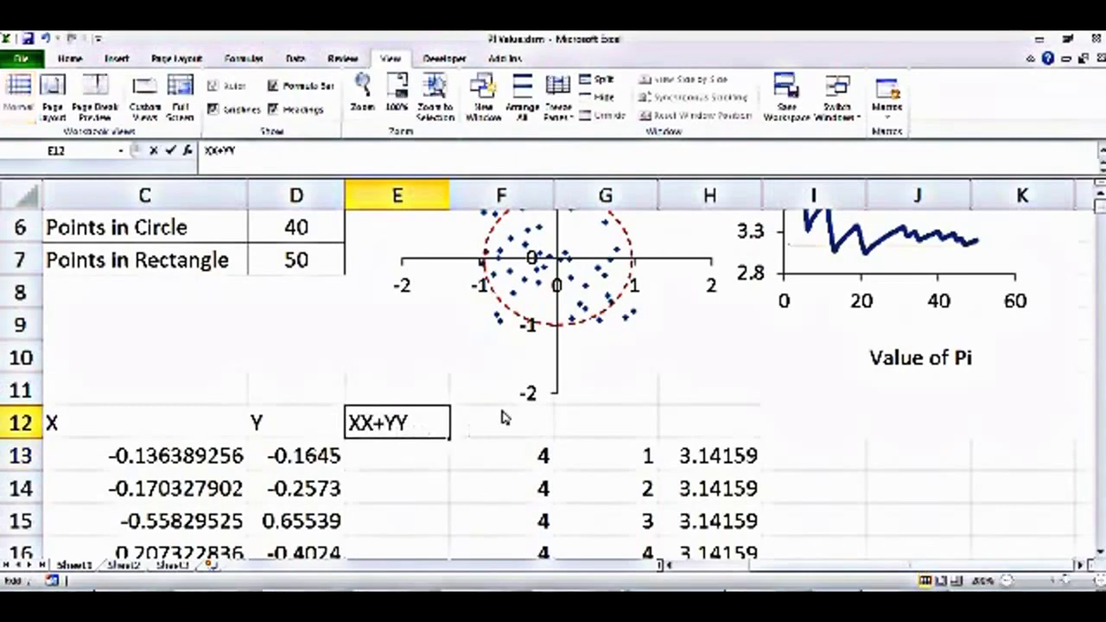
pyautogui.write('=distance')
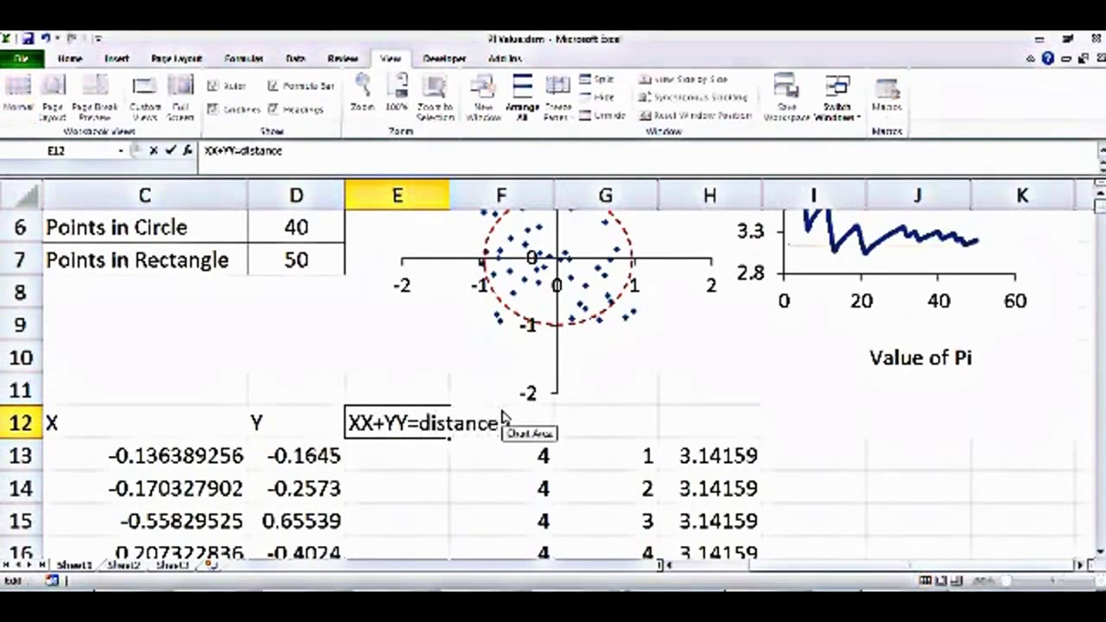
pyautogui.write(' from origin')
pyautogui.press('Return')
# Examine the plotted points around the origin and the unit circle against the headings of the coordinate table
pyautogui.press('Up')
pyautogui.press('Up')
pyautogui.press('Up')
pyautogui.press('Up')
pyautogui.press('Up')
pyautogui.press('Up')
pyautogui.press('Up')
pyautogui.press('Up')
pyautogui.press('Up')
pyautogui.press('Up')
pyautogui.press('Up')
pyautogui.press('Up')
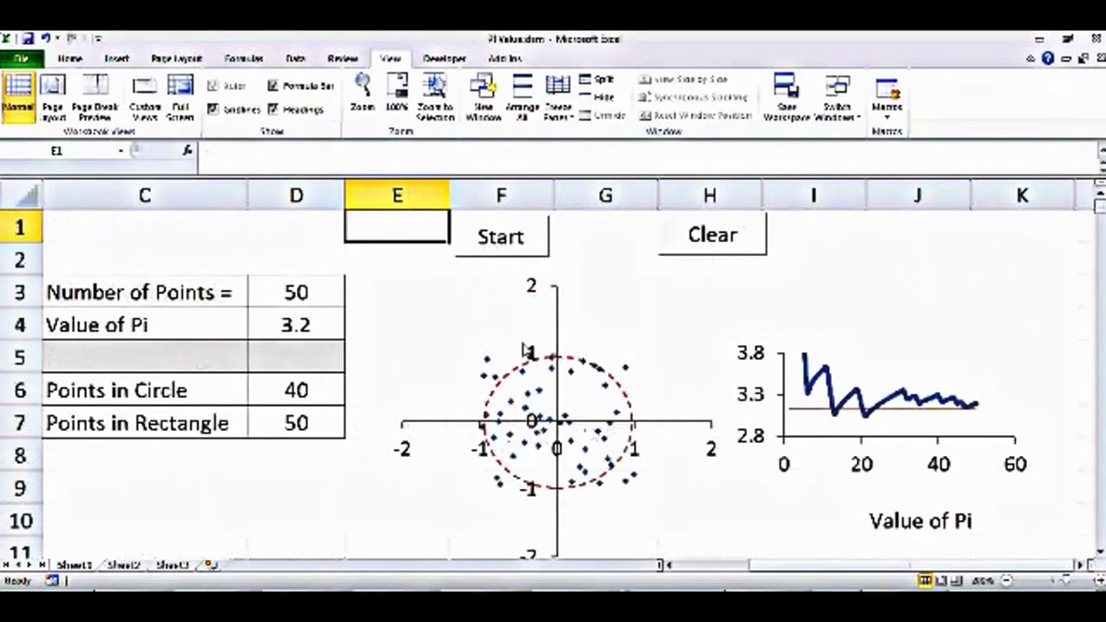
pyautogui.moveTo(557, 427)
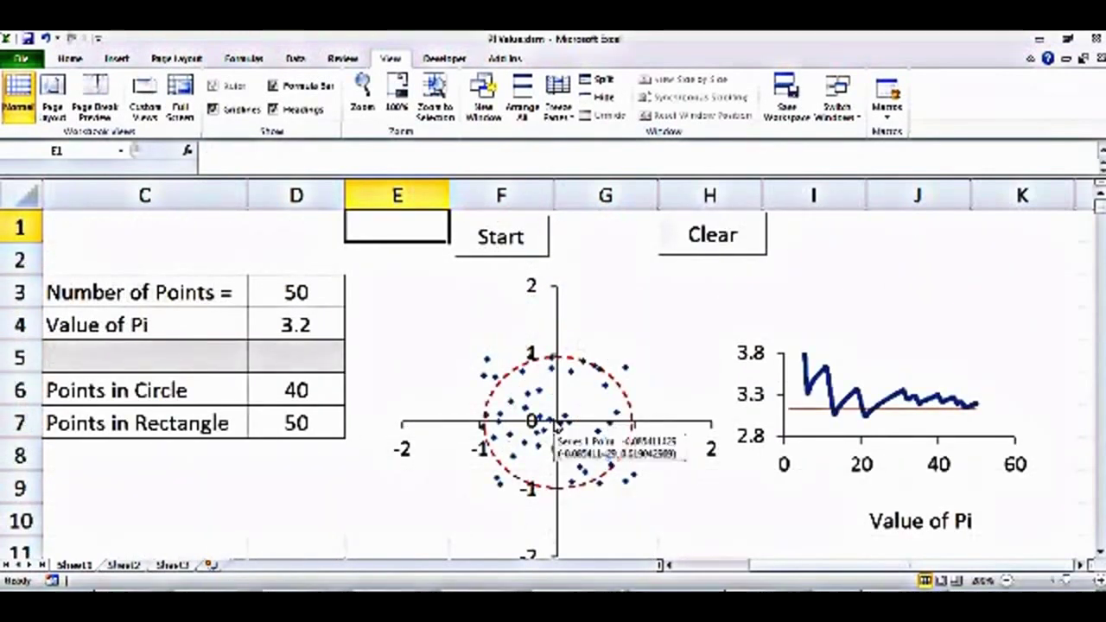
pyautogui.click(1101, 553)
pyautogui.click(1101, 553)
pyautogui.click(1100, 553)
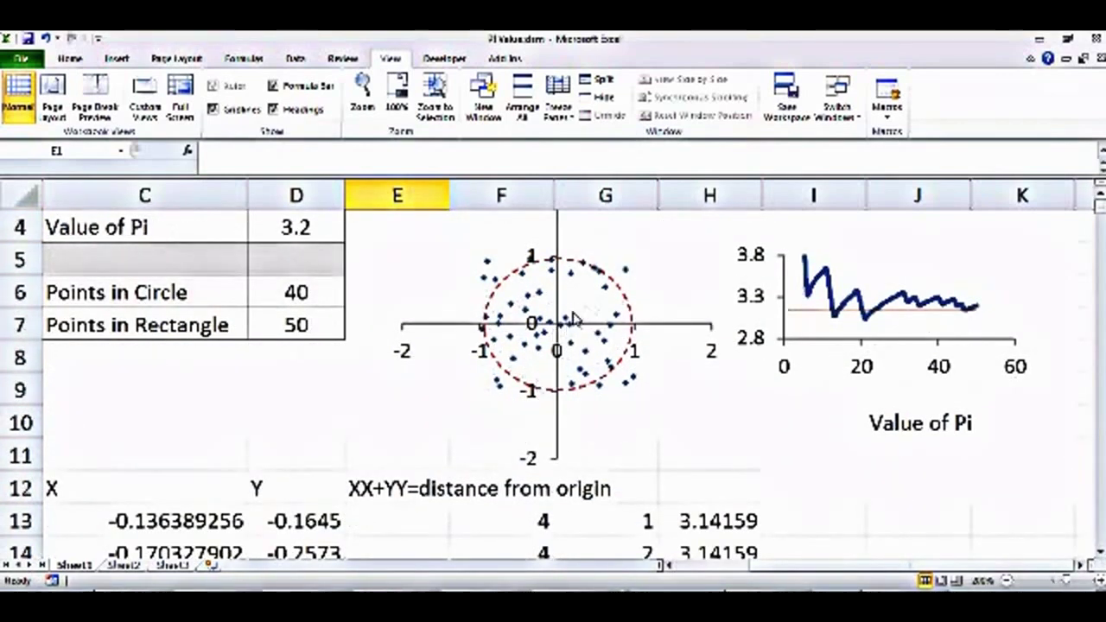
pyautogui.moveTo(603, 286)
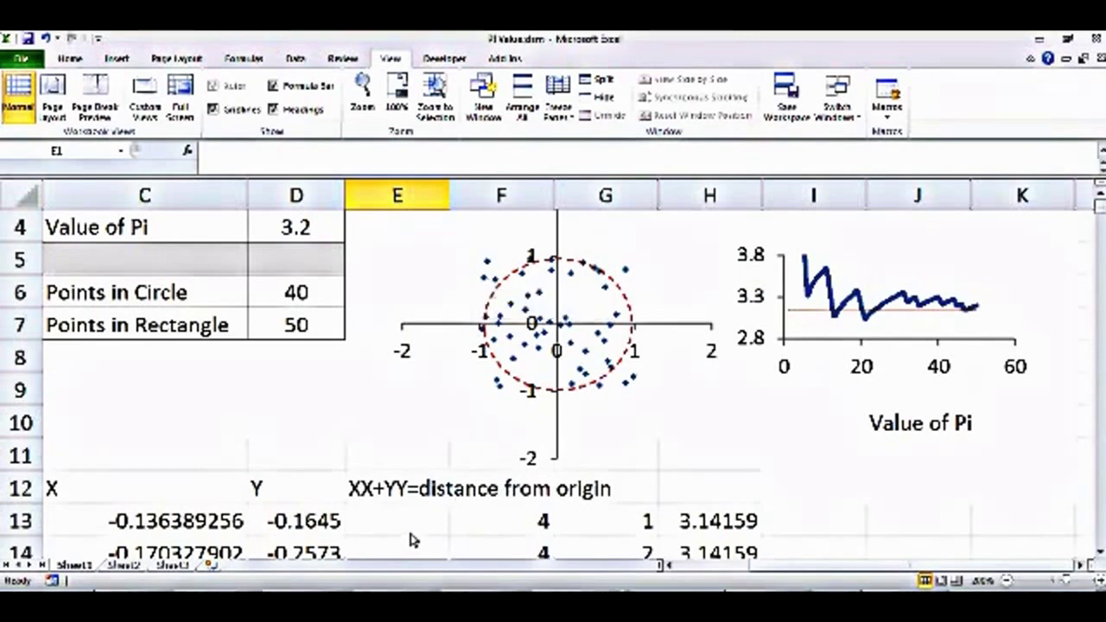
# Extend the X column heading in C12 to "X (-1 to +1)"
pyautogui.click(154, 466)
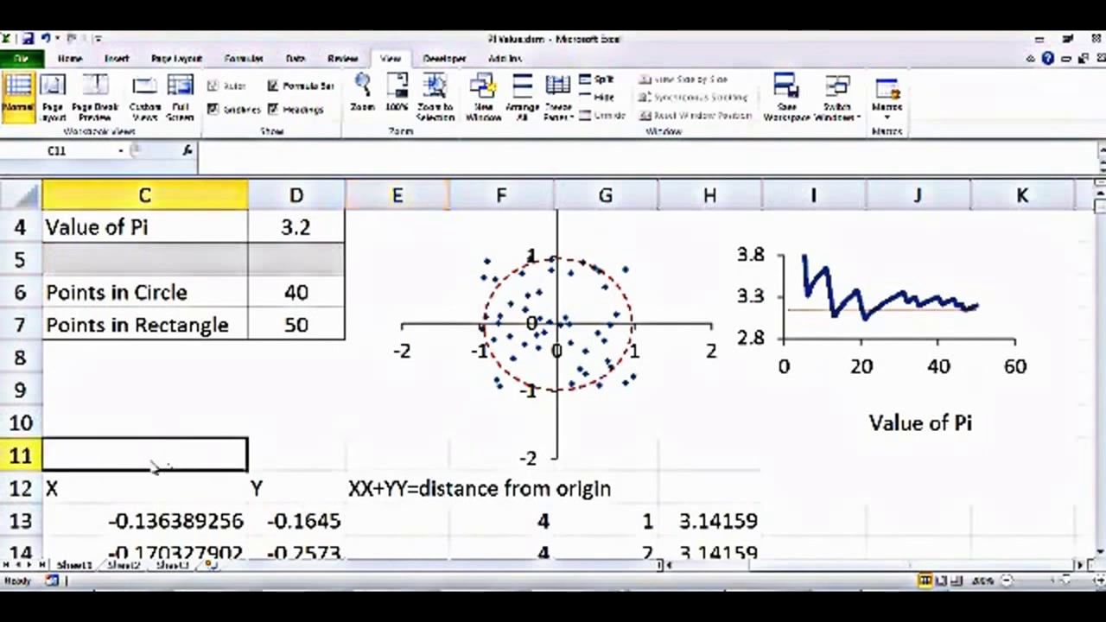
pyautogui.click(153, 489)
pyautogui.doubleClick(205, 477)
pyautogui.write('(')
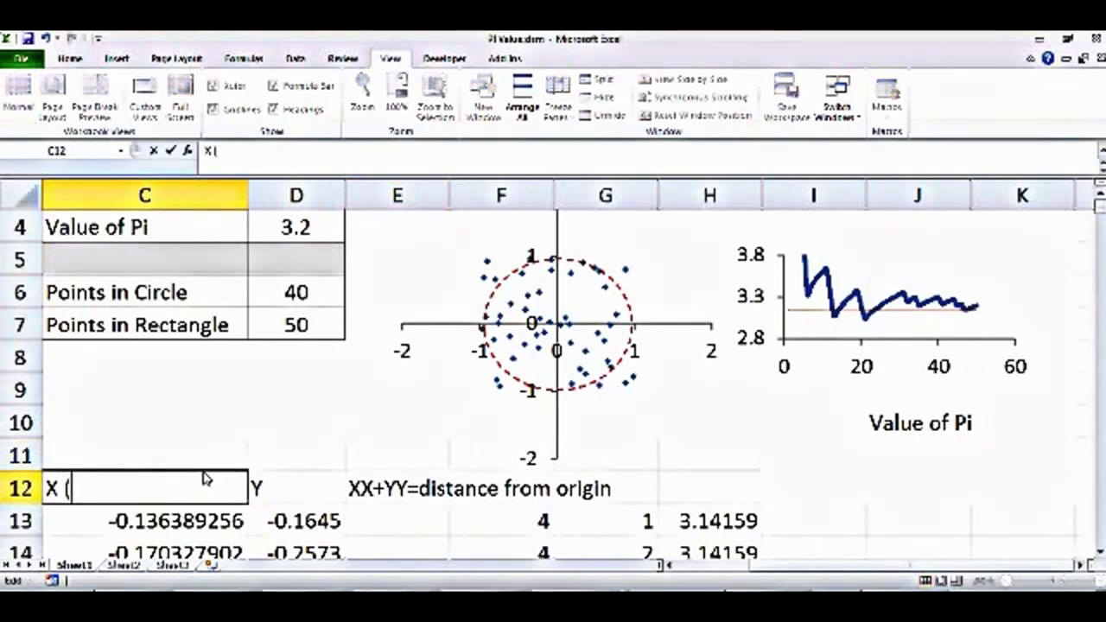
pyautogui.write('-1 to +1)')
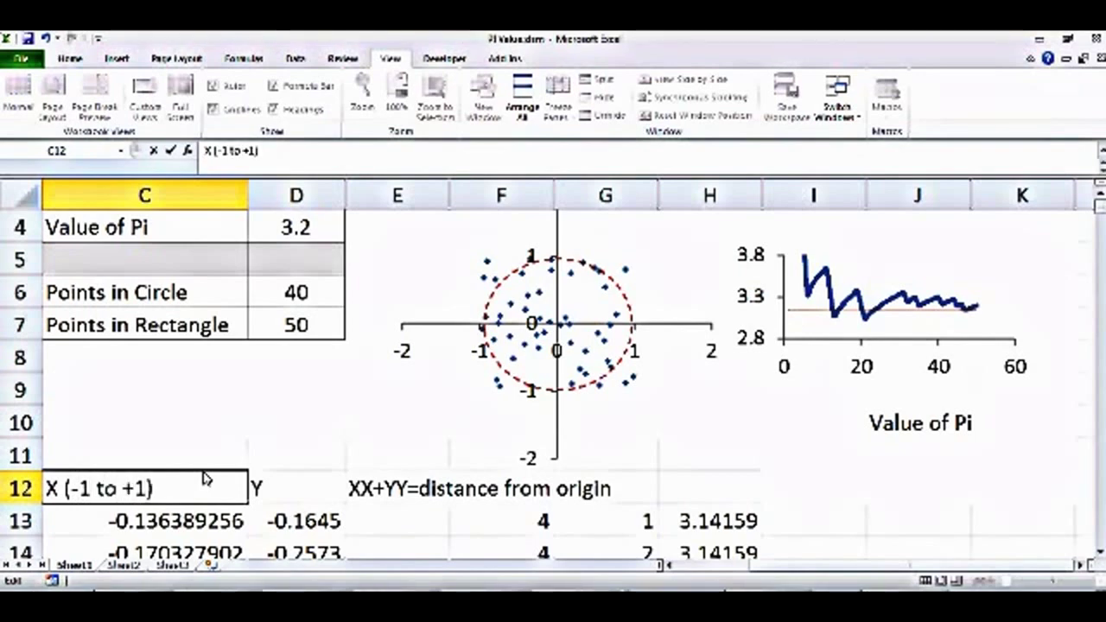
pyautogui.press('Return')
# Extend the heading in D12 to "Y (-1 to +1)" and widen column D to fit it
pyautogui.doubleClick(300, 494)
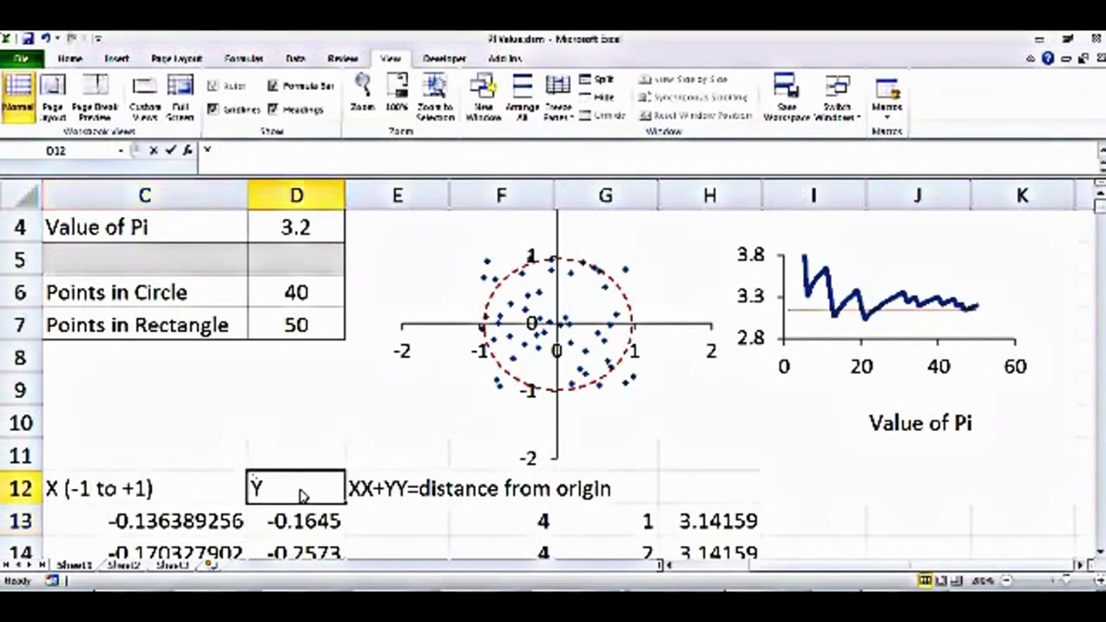
pyautogui.write('(-1')
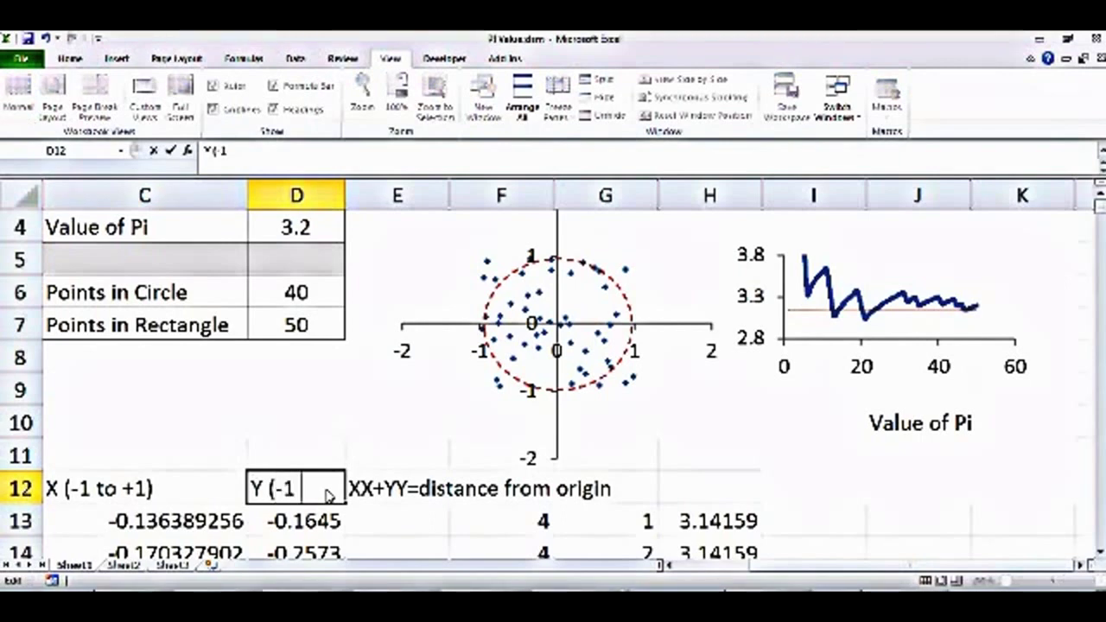
pyautogui.write(' to +1)')
pyautogui.press('Return')
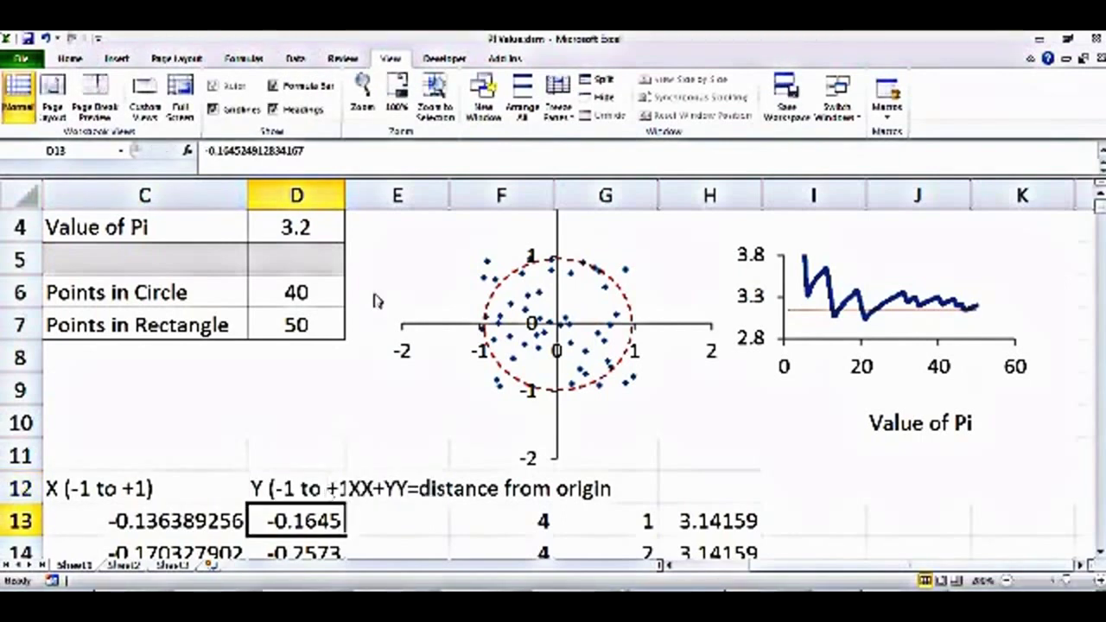
pyautogui.moveTo(346, 195); pyautogui.dragTo(373, 196)
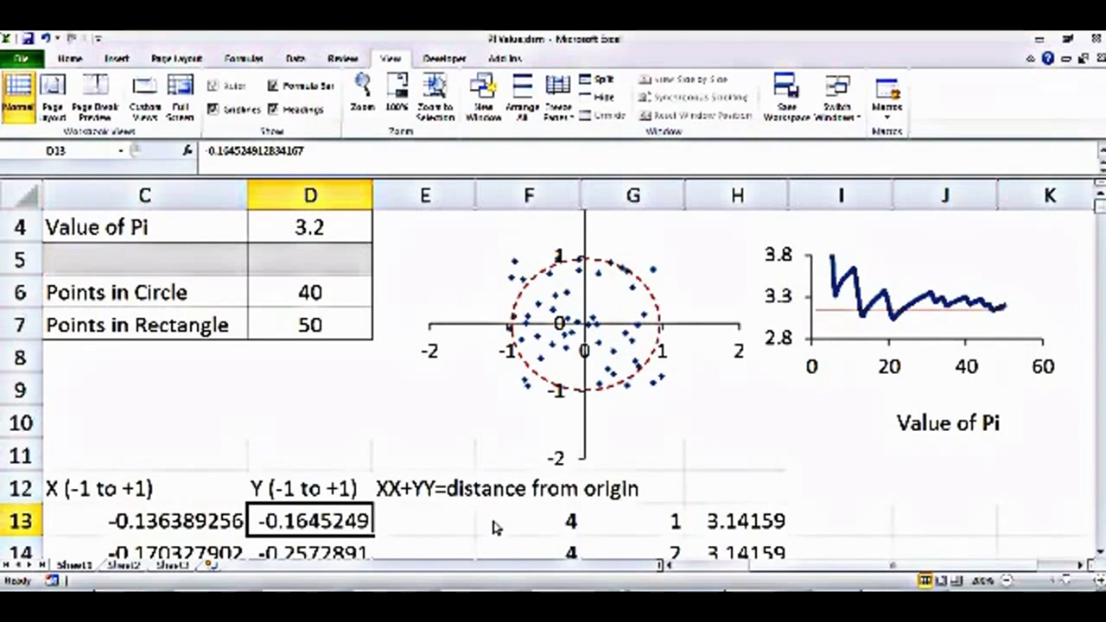
# Examine the Points in Circle count in D6 and the successive Pi estimates in column F alongside the charts
pyautogui.click(316, 294)
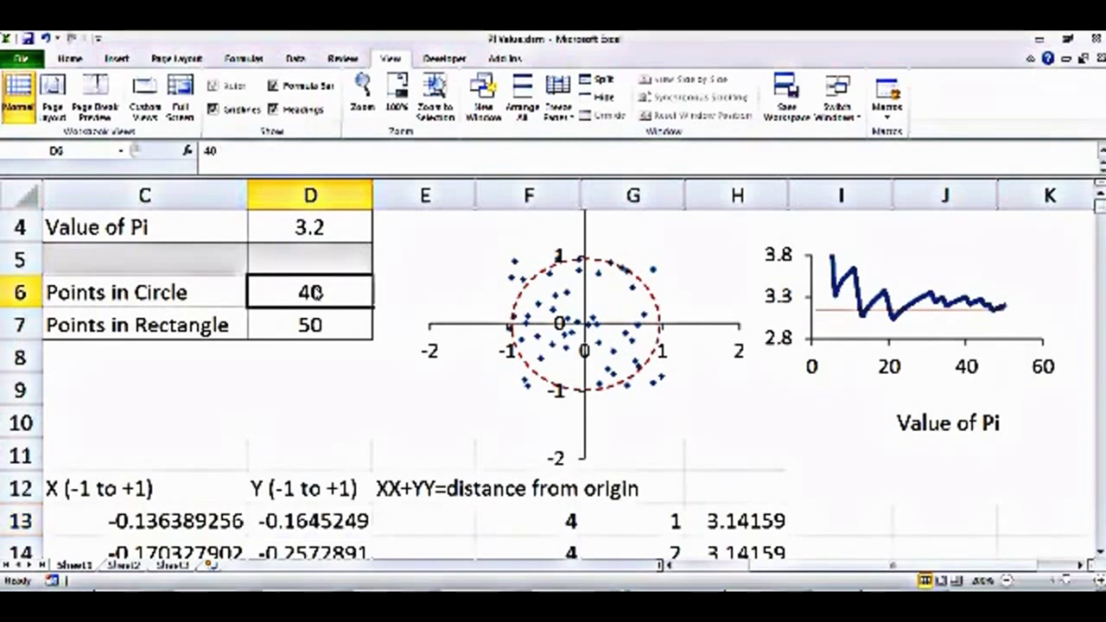
pyautogui.press('Up')
pyautogui.press('Down')
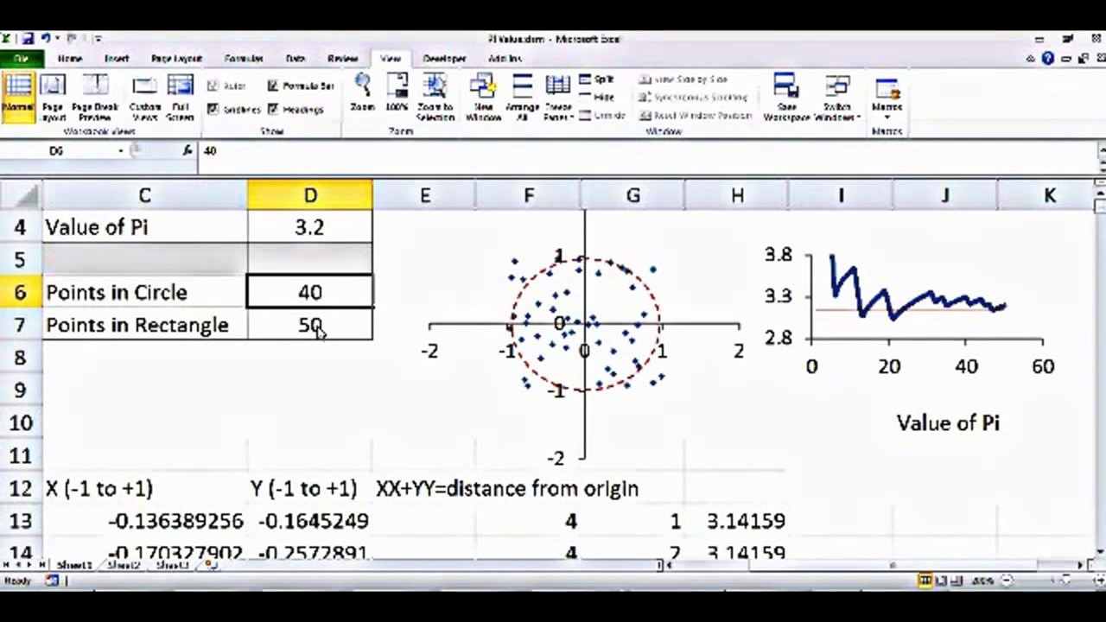
pyautogui.click(559, 503)
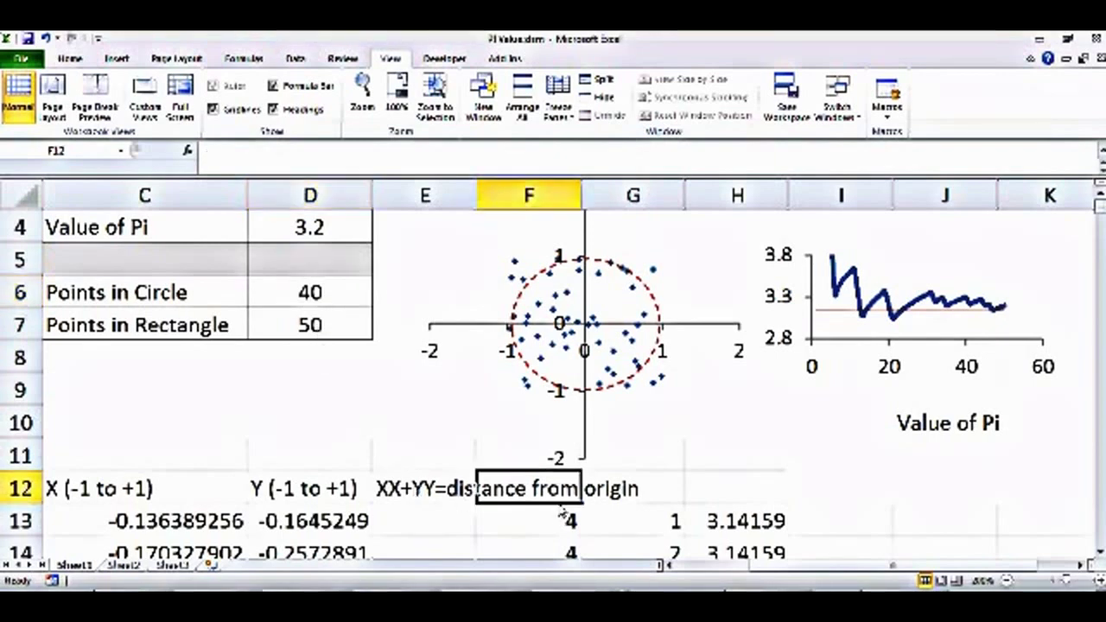
pyautogui.press('Down')
pyautogui.press('Down')
pyautogui.press('Down')
pyautogui.press('Down')
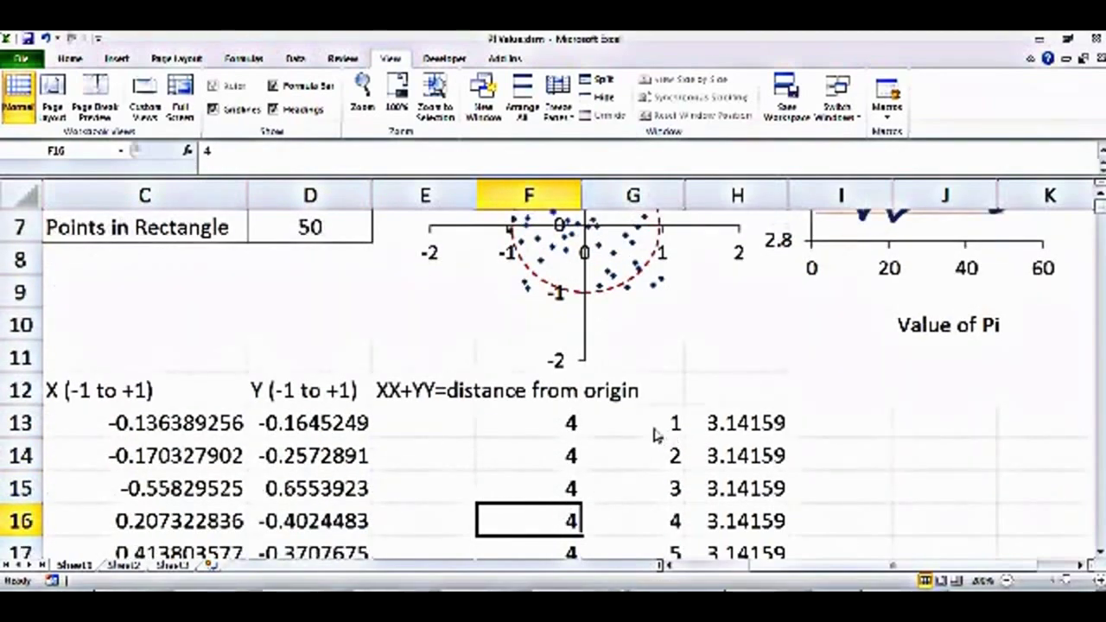
pyautogui.press('Down')
pyautogui.press('Down')
pyautogui.press('Down')
pyautogui.press('Down')
pyautogui.press('Down')
pyautogui.press('Down')
pyautogui.press('Down')
pyautogui.press('Down')
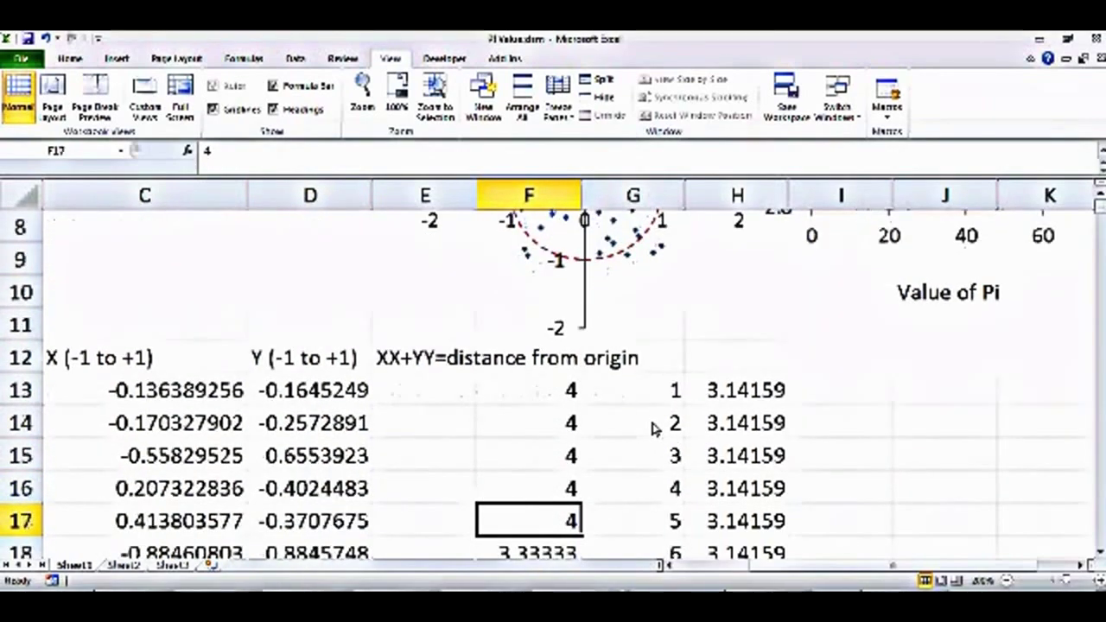
pyautogui.press('Up')
pyautogui.press('Up')
pyautogui.press('Up')
pyautogui.press('Up')
pyautogui.press('Up')
pyautogui.press('Up')
pyautogui.press('Up')
pyautogui.press('Up')
pyautogui.press('Up')
pyautogui.scroll(3, 655, 425)
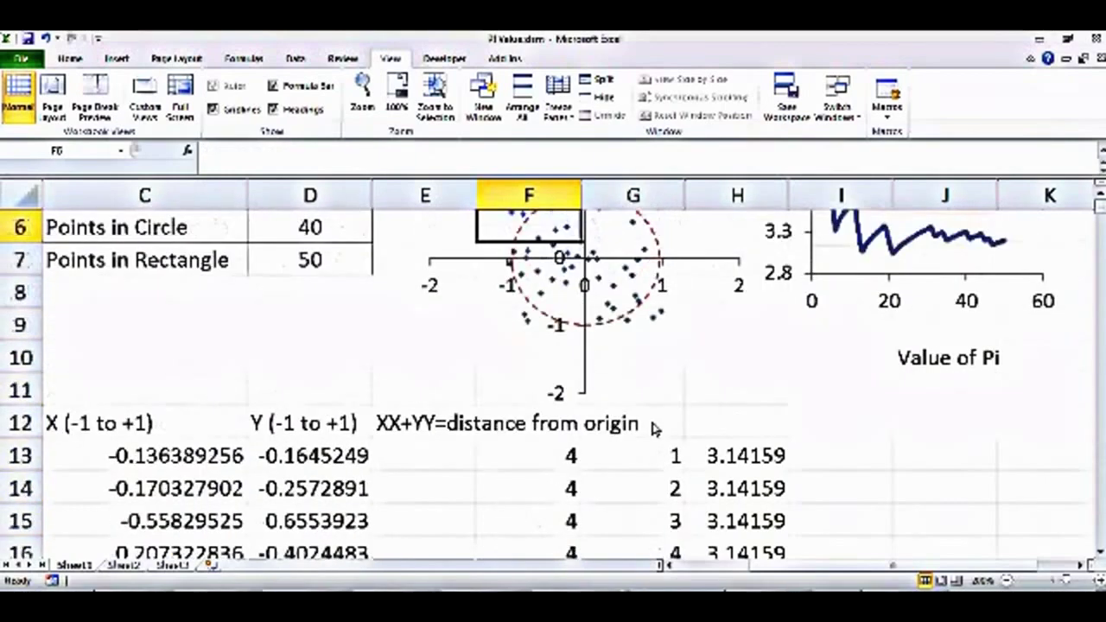
pyautogui.moveTo(548, 456); pyautogui.dragTo(546, 489)
pyautogui.press('Up')
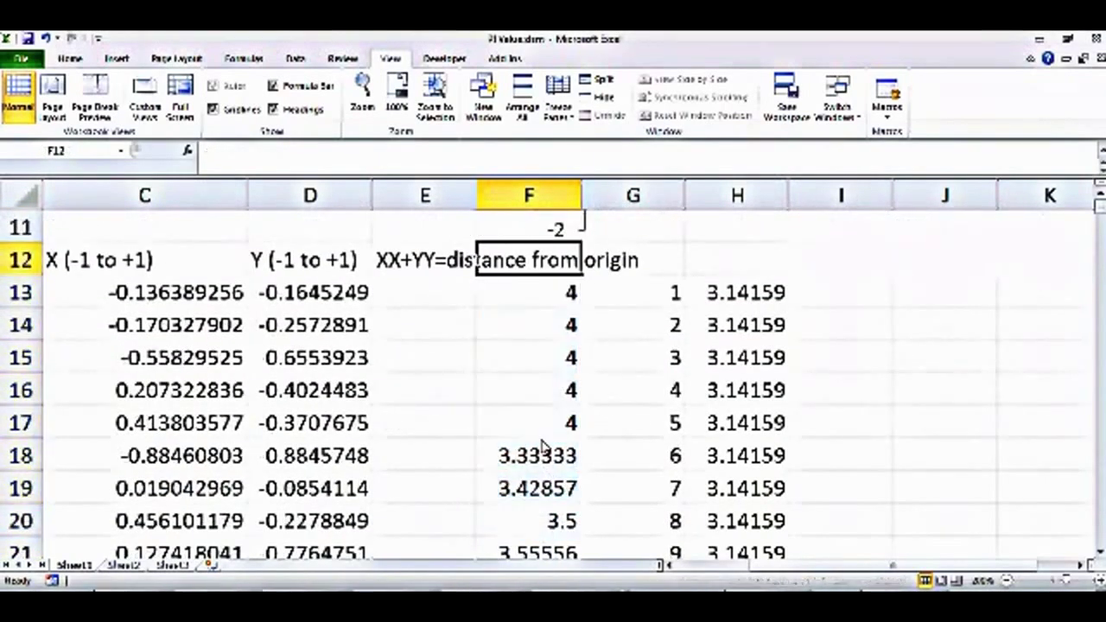
pyautogui.press('pageup')
pyautogui.press('Down')
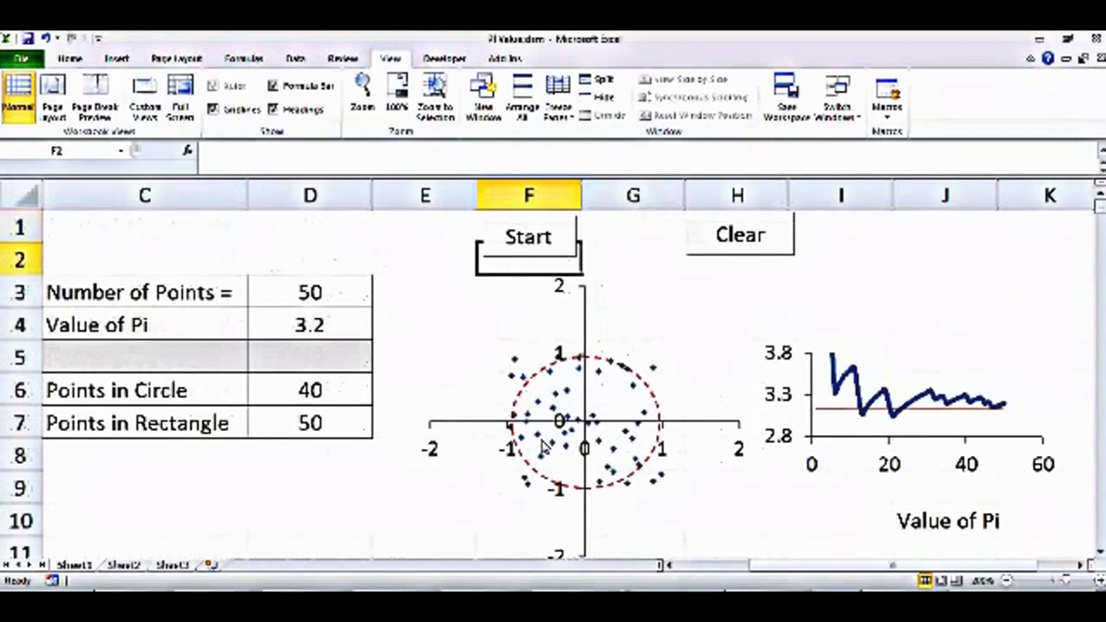
# Open the VBA code of Sheet1 and show the beginning of the animation macro beside the coordinate table
pyautogui.click(461, 62)
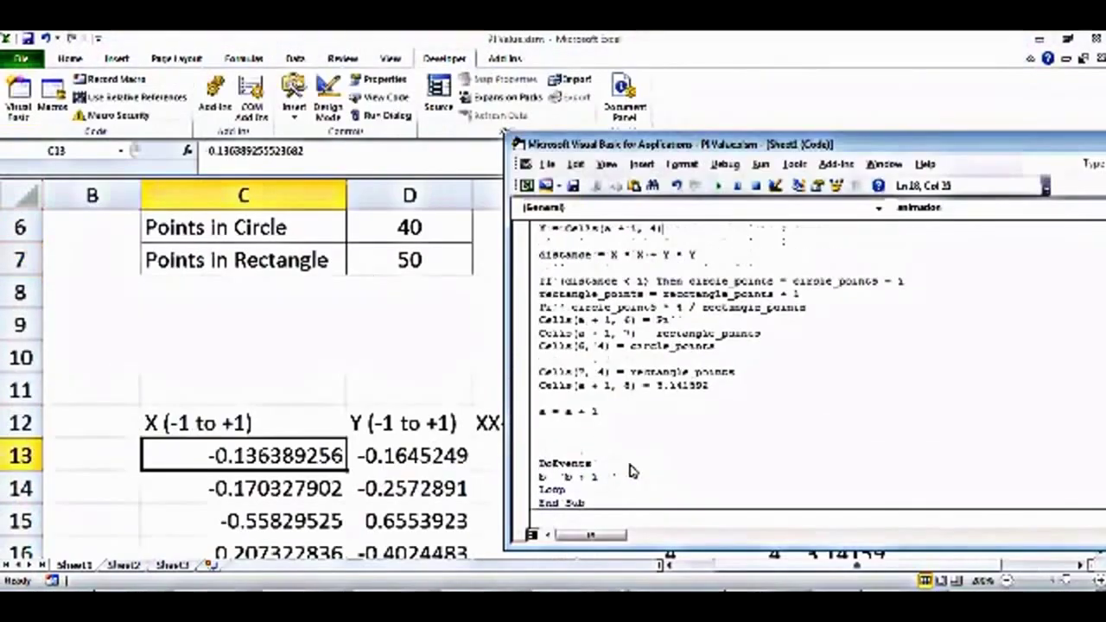
pyautogui.scroll(4, 634, 472)
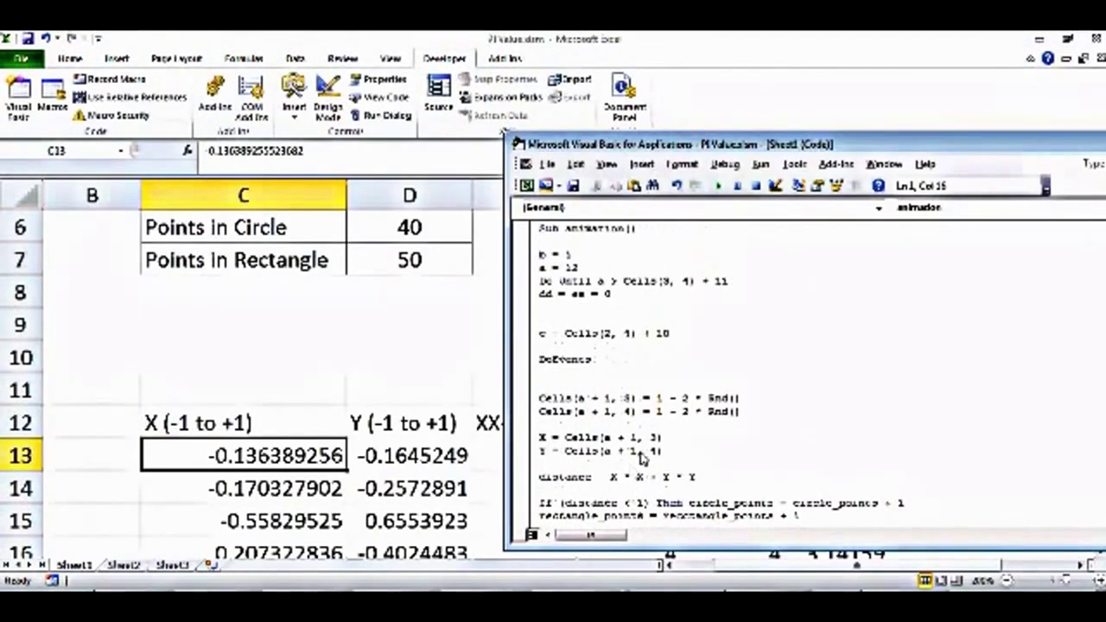
pyautogui.moveTo(919, 153); pyautogui.dragTo(830, 188)
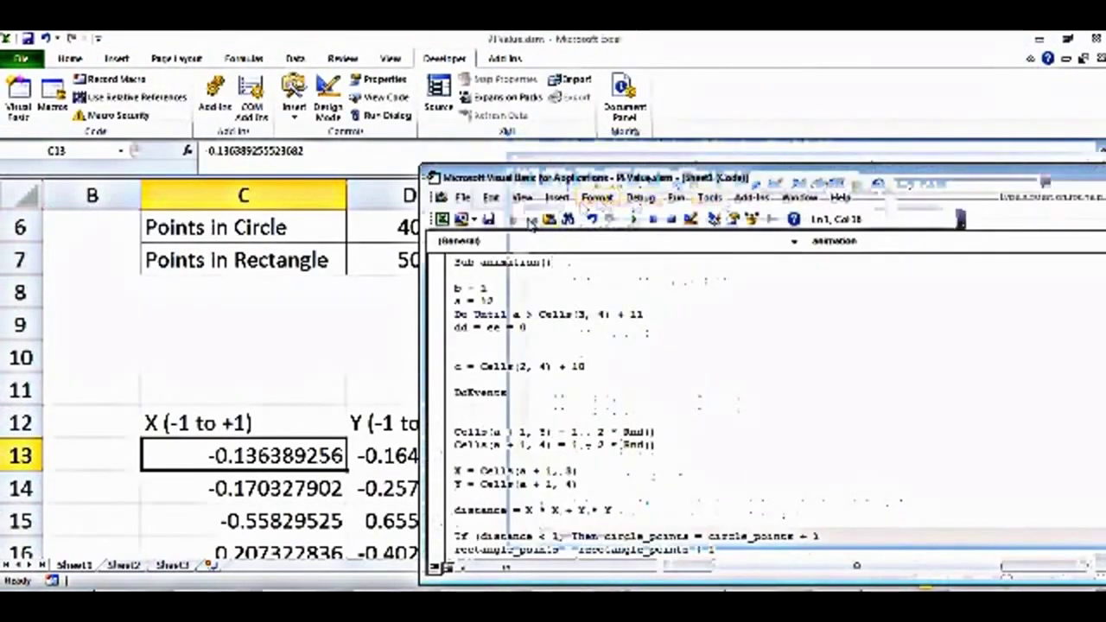
# Return to the worksheet and examine the summary table, the point plot and the first rows of X and Y coordinates
pyautogui.click(389, 345)
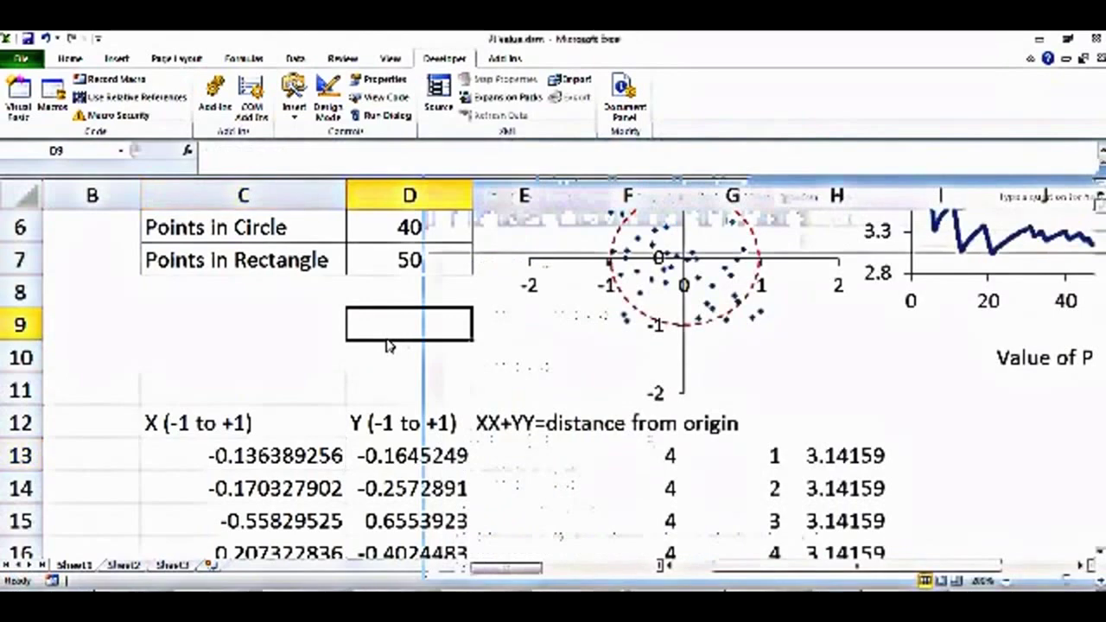
pyautogui.press('Up')
pyautogui.press('Up')
pyautogui.press('Up')
pyautogui.press('Up')
pyautogui.press('Up')
pyautogui.press('Up')
pyautogui.press('Up')
pyautogui.press('Up')
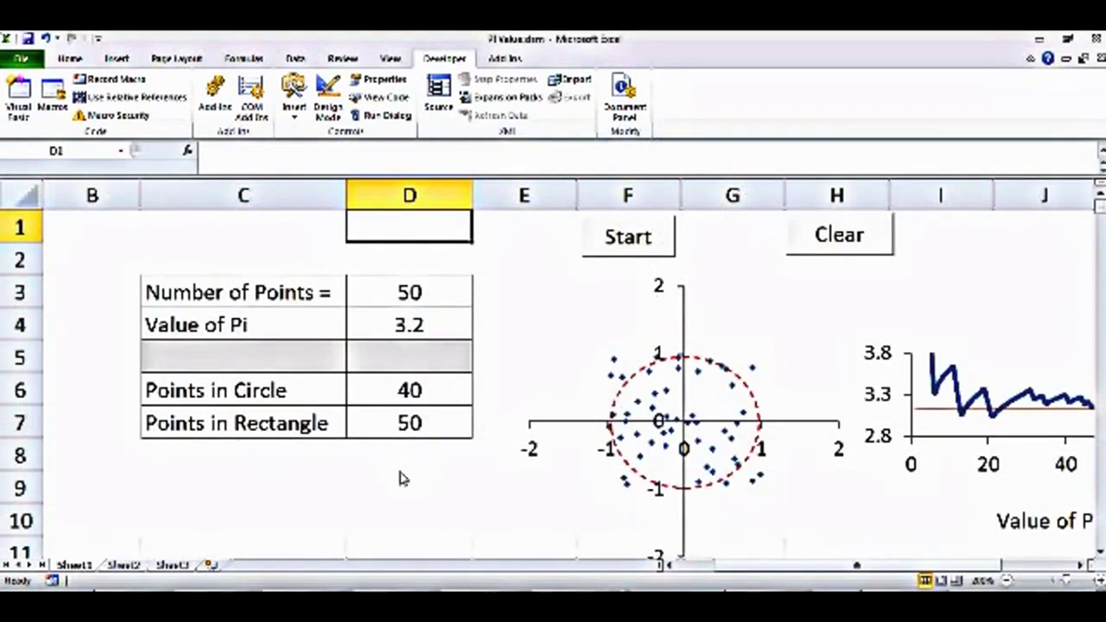
pyautogui.press('Down')
pyautogui.press('Down')
pyautogui.press('Down')
pyautogui.press('Down')
pyautogui.press('Down')
pyautogui.press('Down')
pyautogui.press('Down')
pyautogui.press('Down')
pyautogui.press('Down')
pyautogui.press('Down')
pyautogui.press('Down')
pyautogui.press('Down')
pyautogui.press('Down')
pyautogui.press('Down')
pyautogui.press('Down')
pyautogui.press('Down')
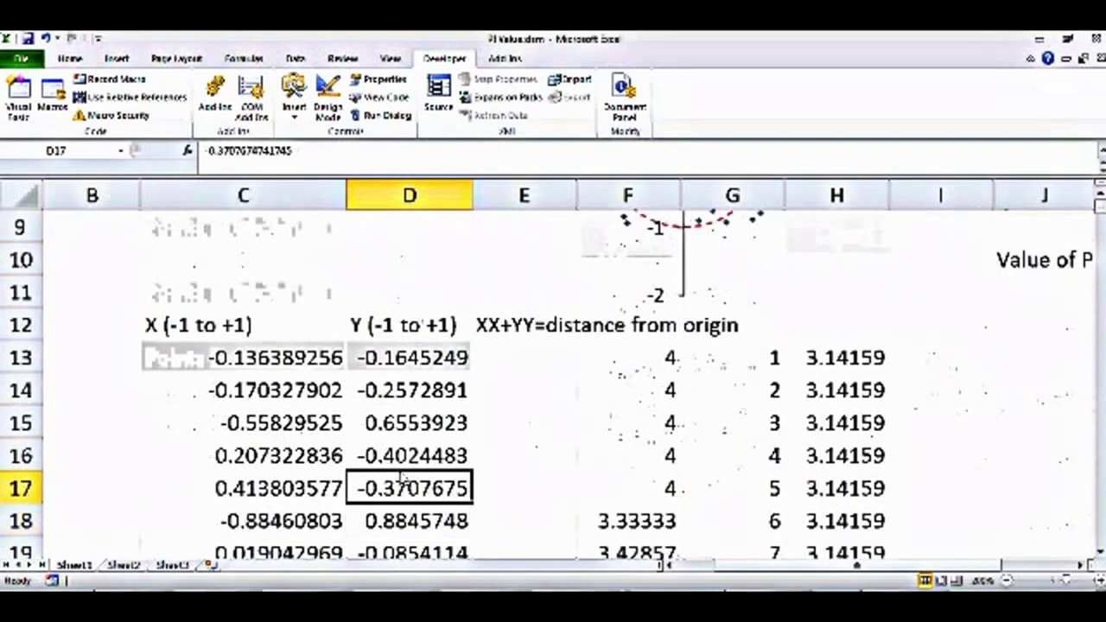
pyautogui.press('Up')
pyautogui.press('Up')
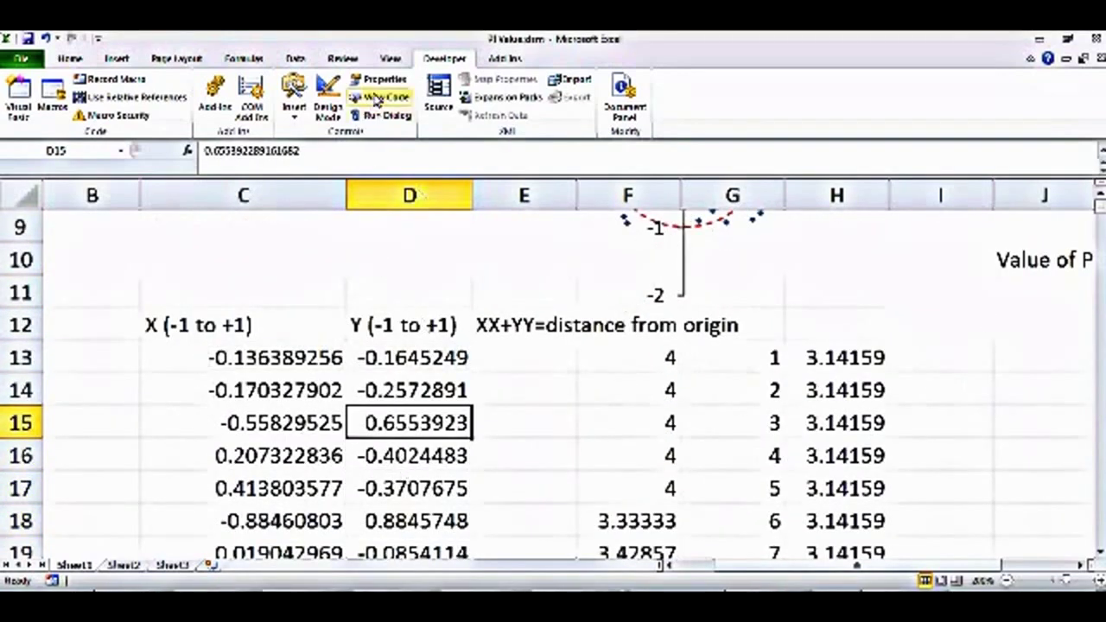
# Reopen the sheet's VBA code clear of columns C and D and highlight the Sub animation() line
pyautogui.click(379, 98)
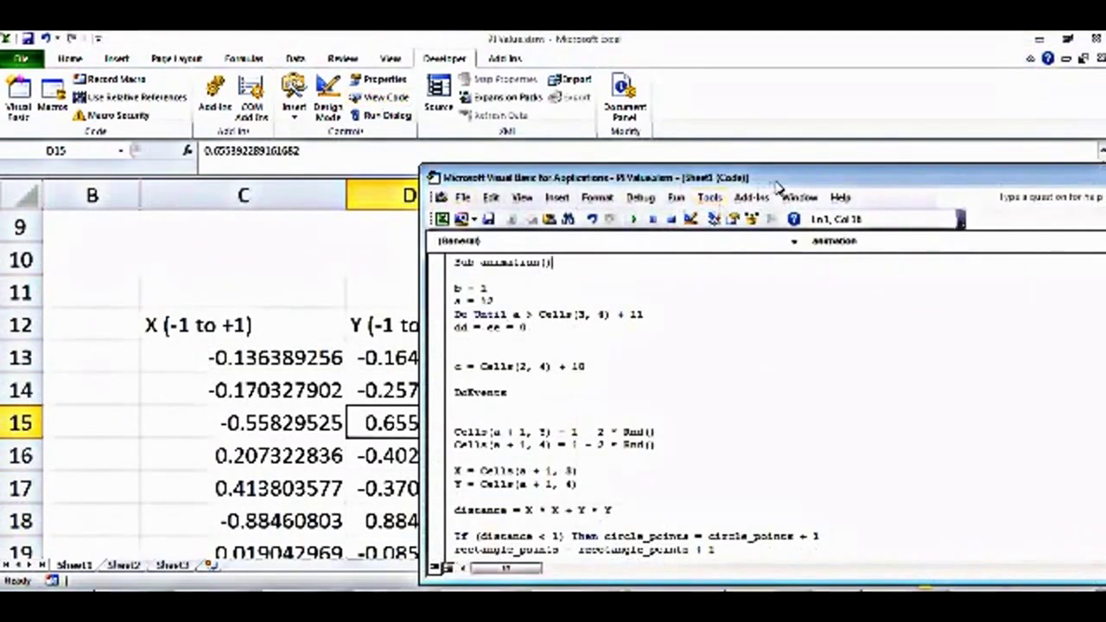
pyautogui.moveTo(779, 184); pyautogui.dragTo(980, 171)
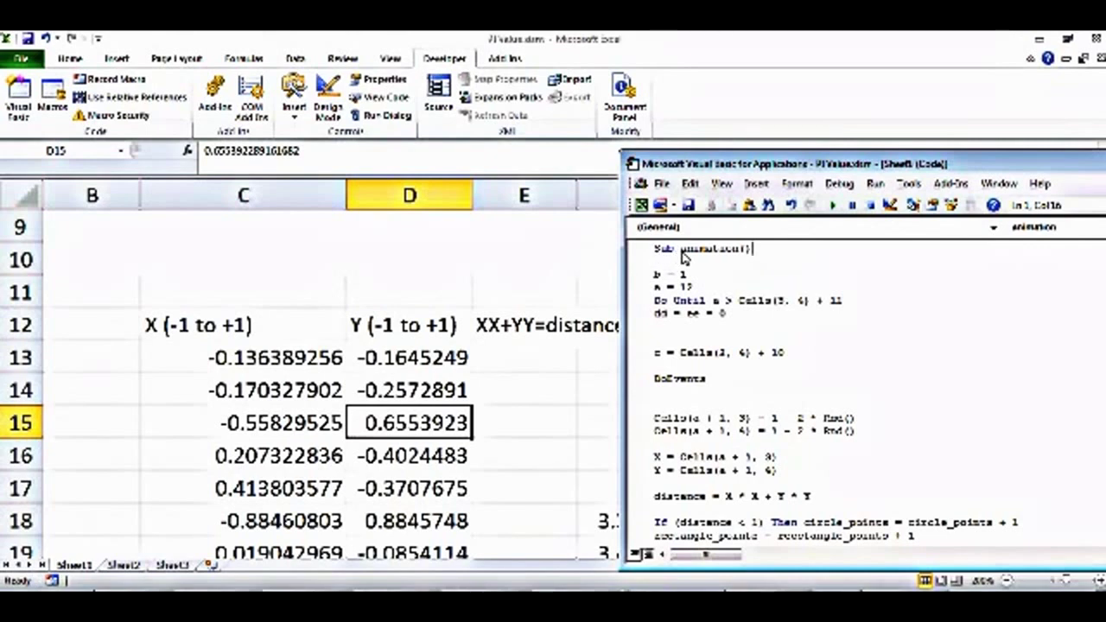
pyautogui.moveTo(681, 250); pyautogui.dragTo(739, 250)
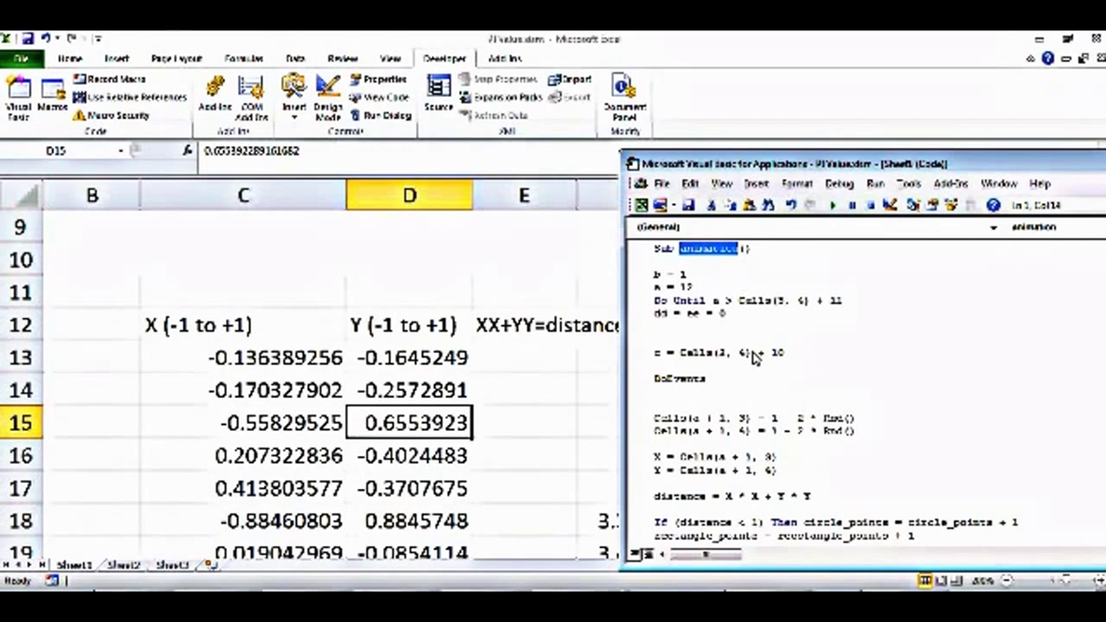
pyautogui.click(754, 250)
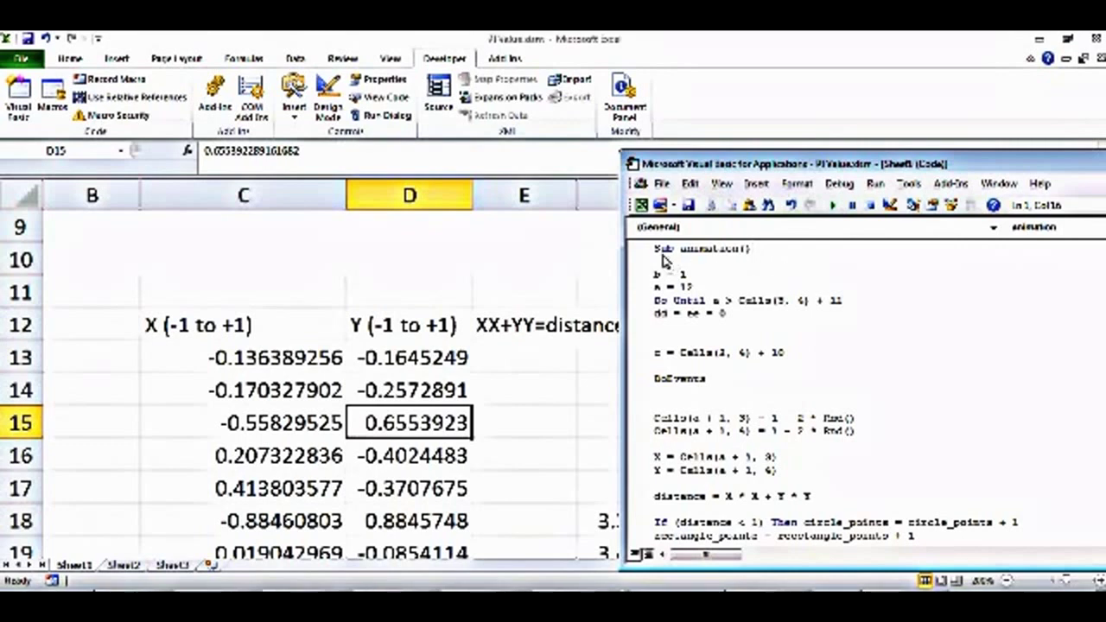
pyautogui.moveTo(655, 250); pyautogui.dragTo(764, 259)
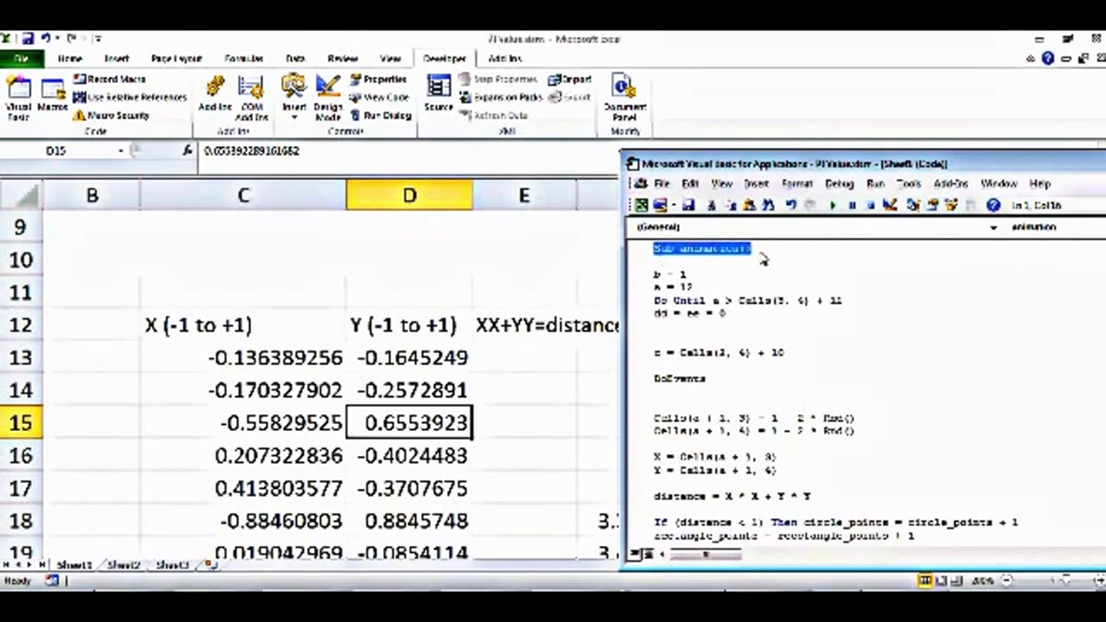
# Insert a blank line between "a = 12" and the Do Until line in the animation macro
pyautogui.click(733, 366)
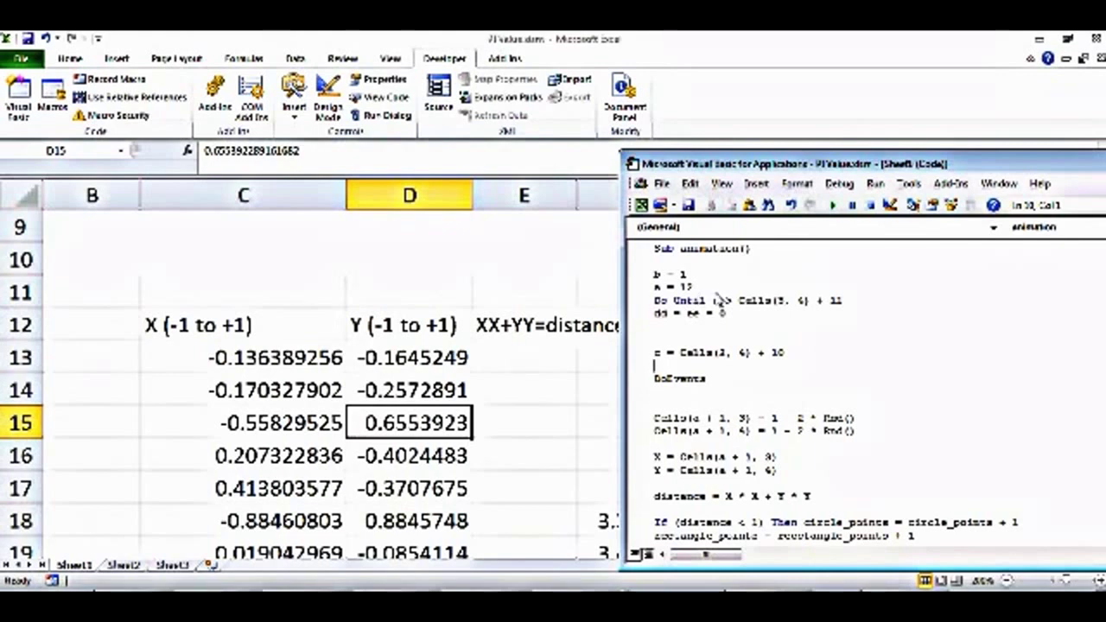
pyautogui.click(702, 287)
pyautogui.press('Return')
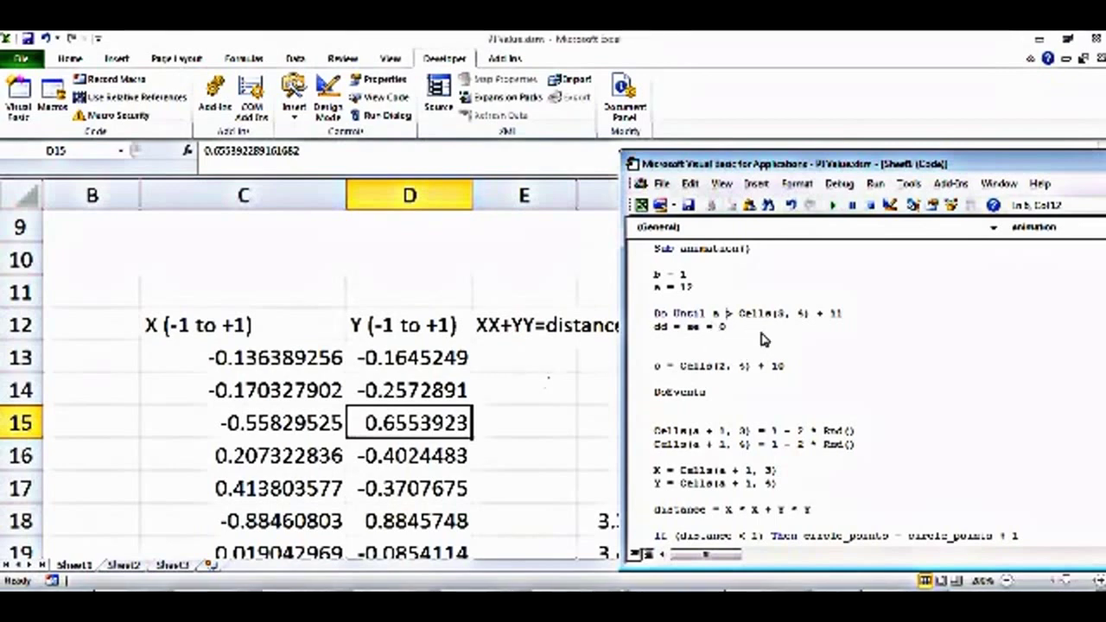
# Return to the top of the worksheet to view the Number of Points value in D3
pyautogui.click(553, 396)
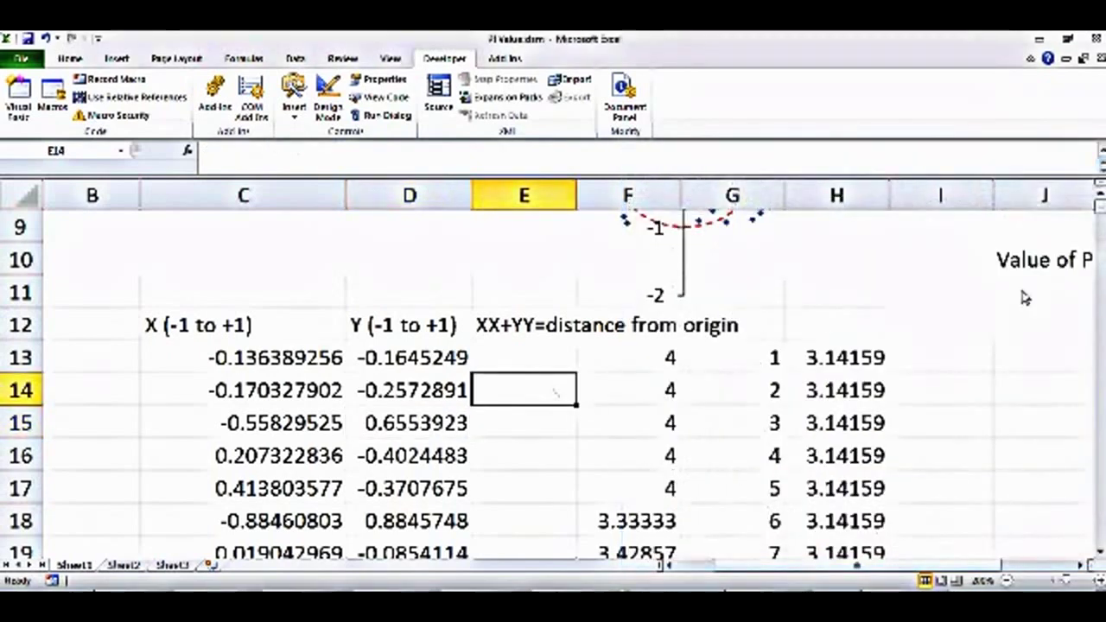
pyautogui.click(1099, 198)
pyautogui.scroll(3, 1099, 198)
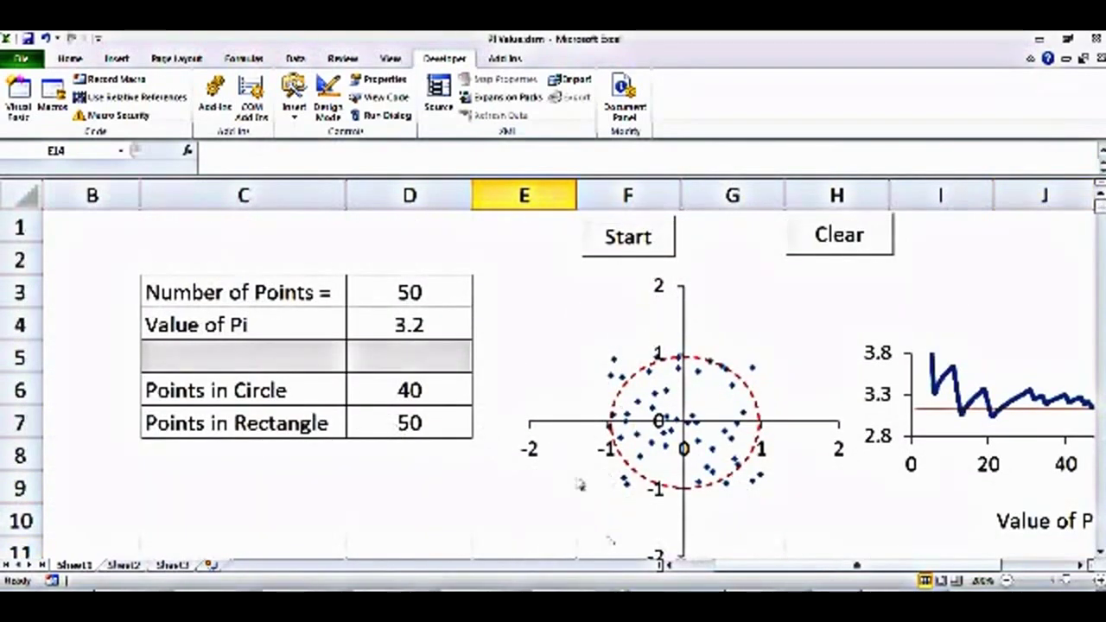
# Locate the "a = 12" line in the animation macro and compare it with the starting row of the coordinate table
pyautogui.click(380, 97)
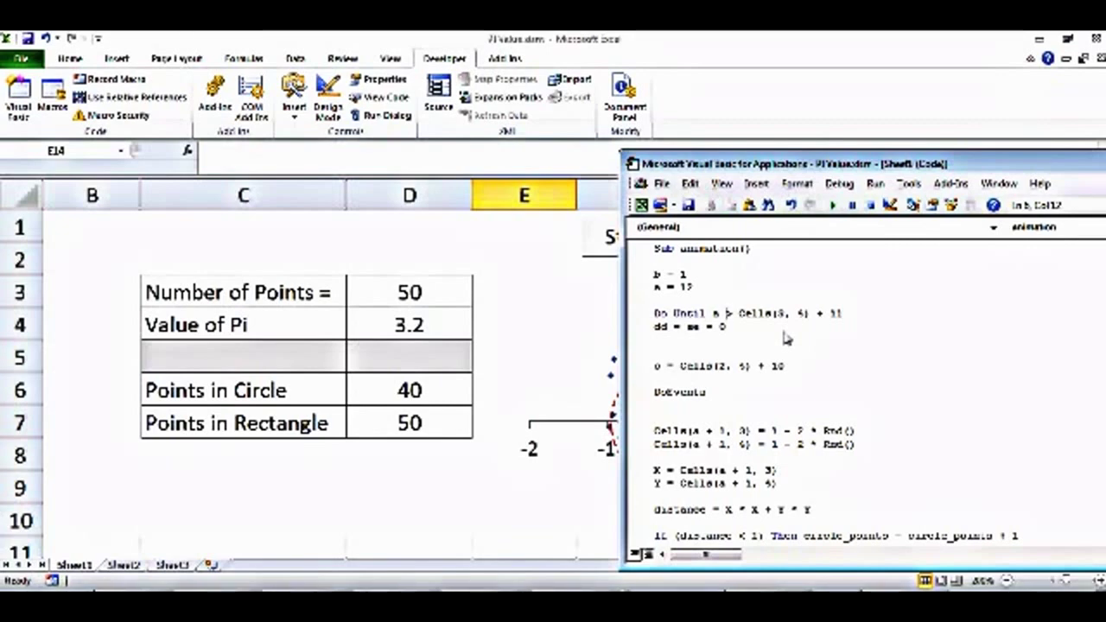
pyautogui.click(680, 291)
pyautogui.click(695, 289)
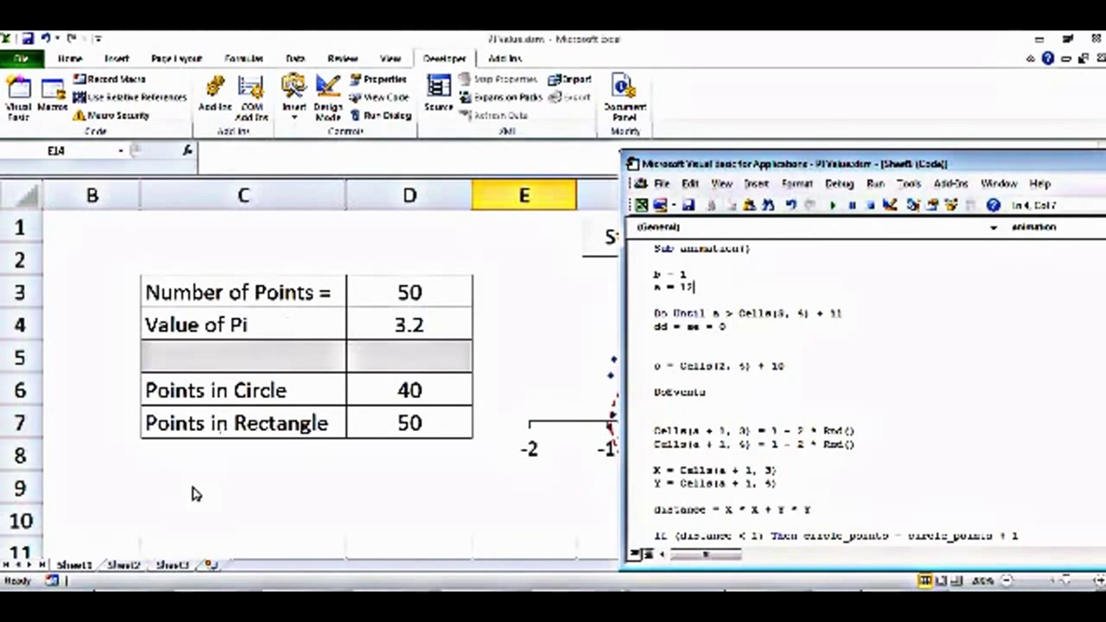
pyautogui.click(119, 522)
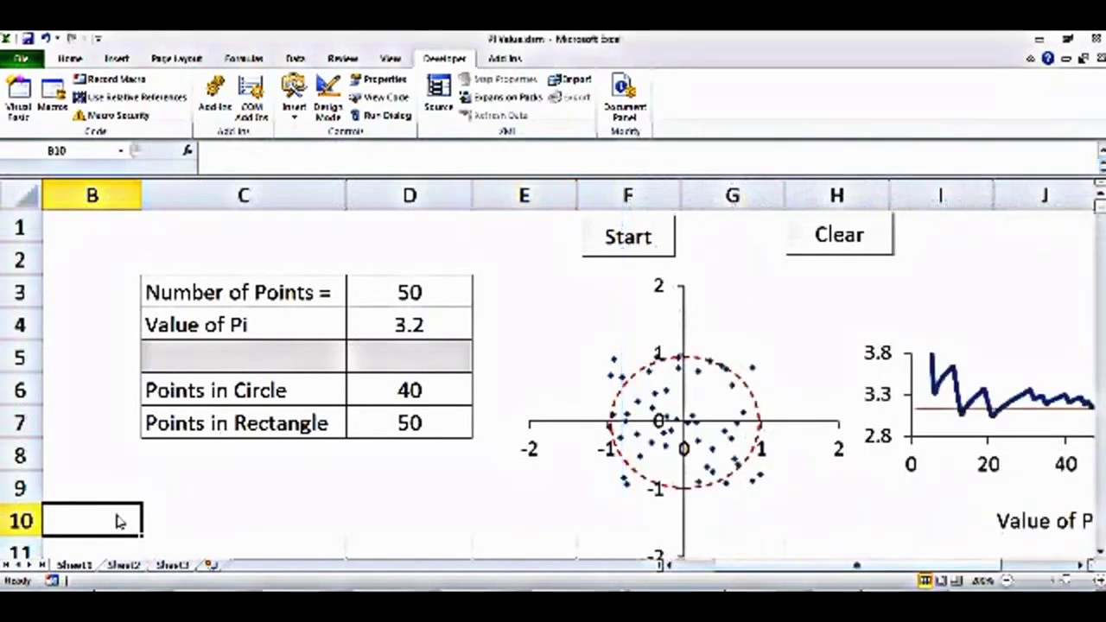
pyautogui.press('Down')
pyautogui.press('Down')
pyautogui.press('Down')
pyautogui.press('Down')
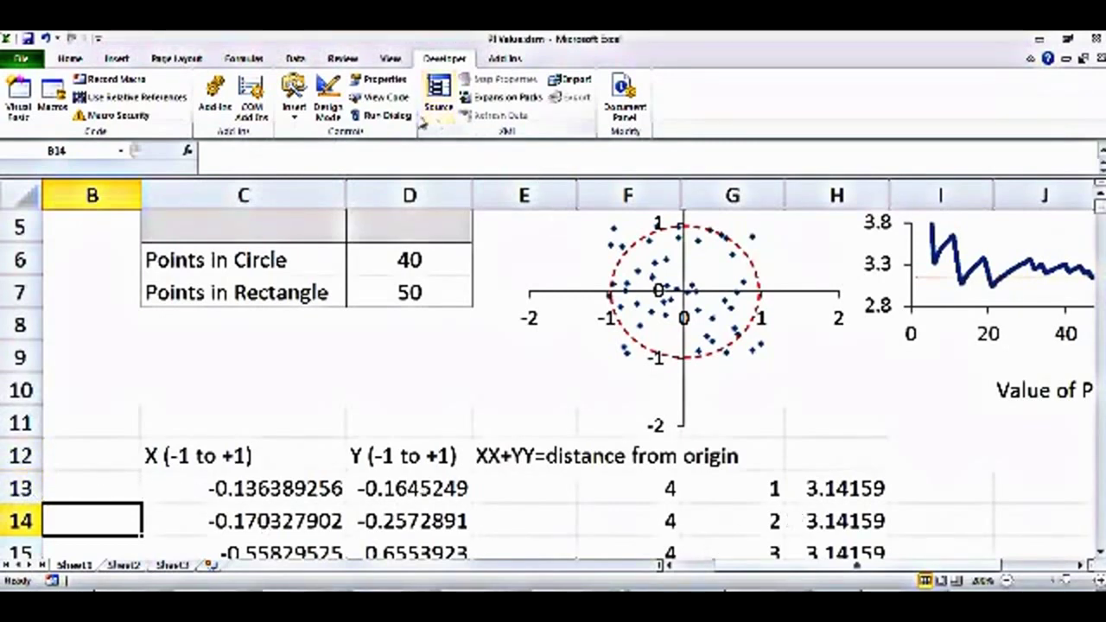
# Reopen the sheet's VBA code and examine the Do Until line's end condition and the statements that follow it
pyautogui.click(376, 97)
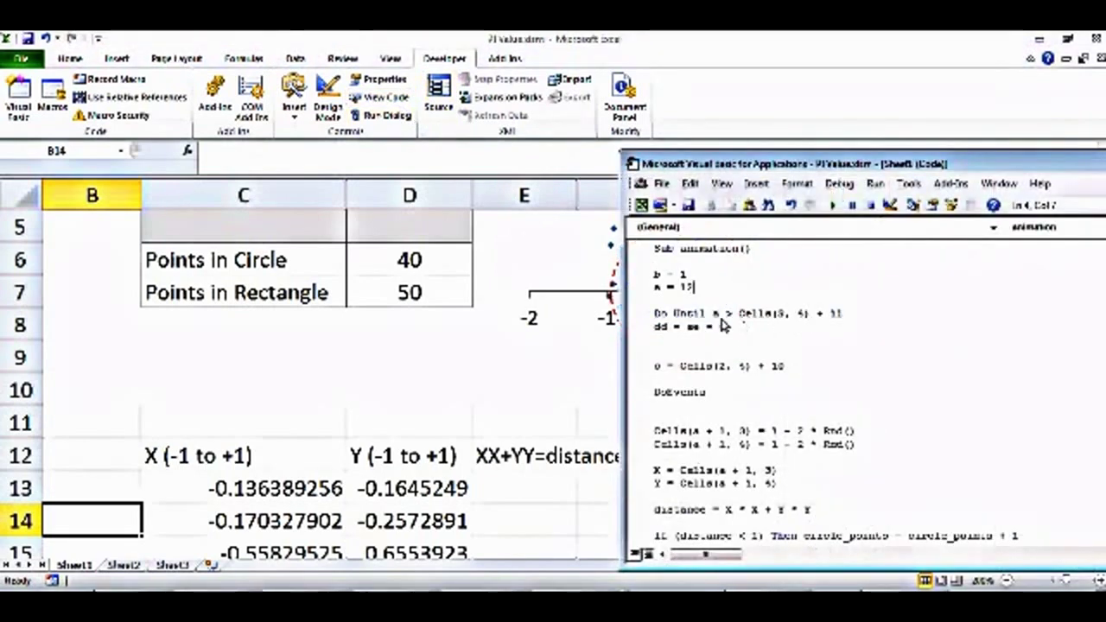
pyautogui.click(851, 314)
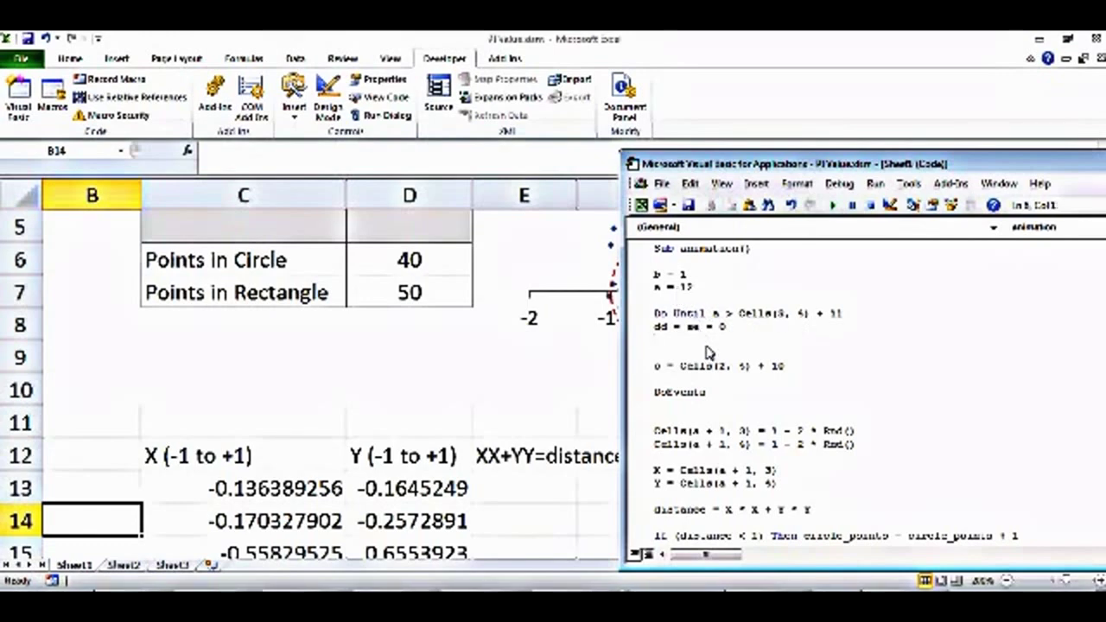
pyautogui.press('Down')
pyautogui.press('Down')
pyautogui.press('Down')
pyautogui.press('Down')
pyautogui.press('Down')
pyautogui.press('Down')
pyautogui.press('Down')
pyautogui.press('Down')
pyautogui.press('Down')
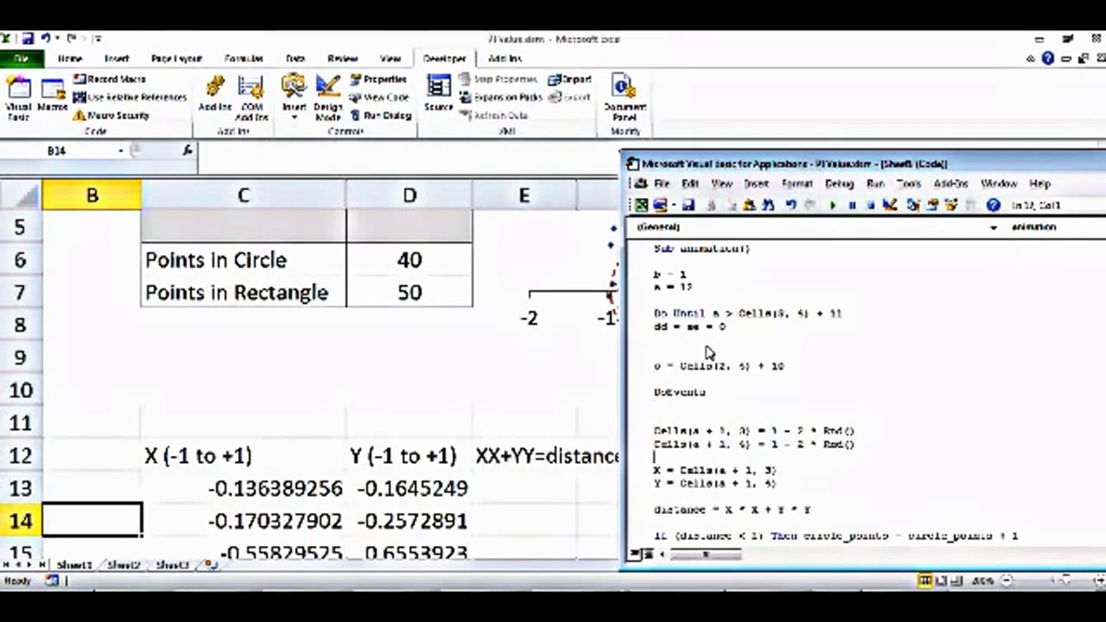
pyautogui.press('Down')
pyautogui.press('Down')
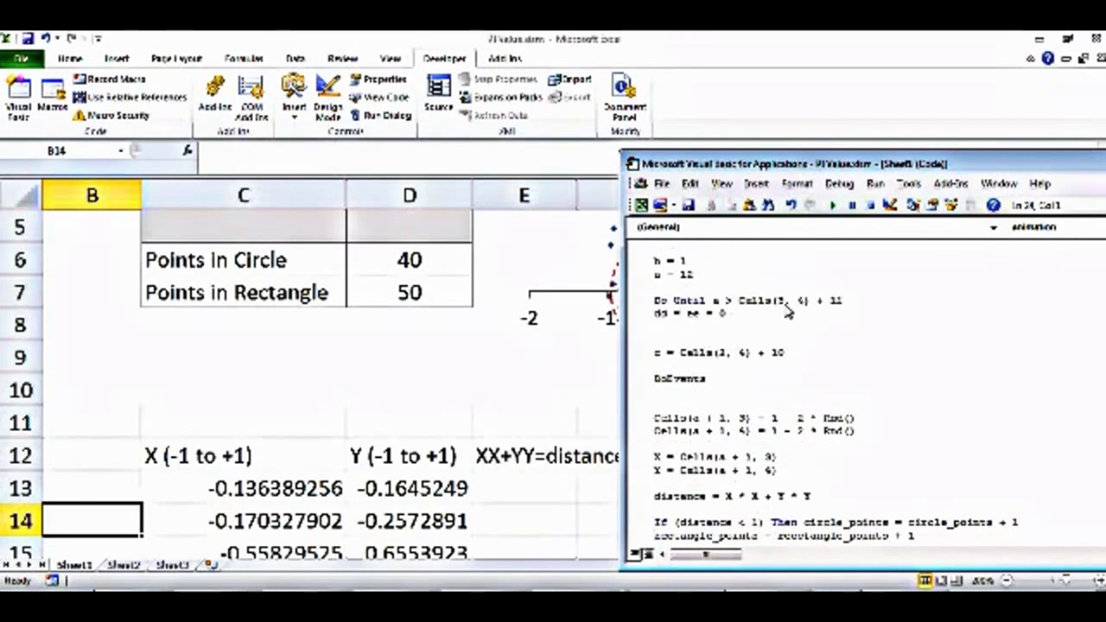
# Highlight the "dd = ee = 0" line in the animation macro and read on through DoEvents to the Pi calculation lines
pyautogui.click(654, 316)
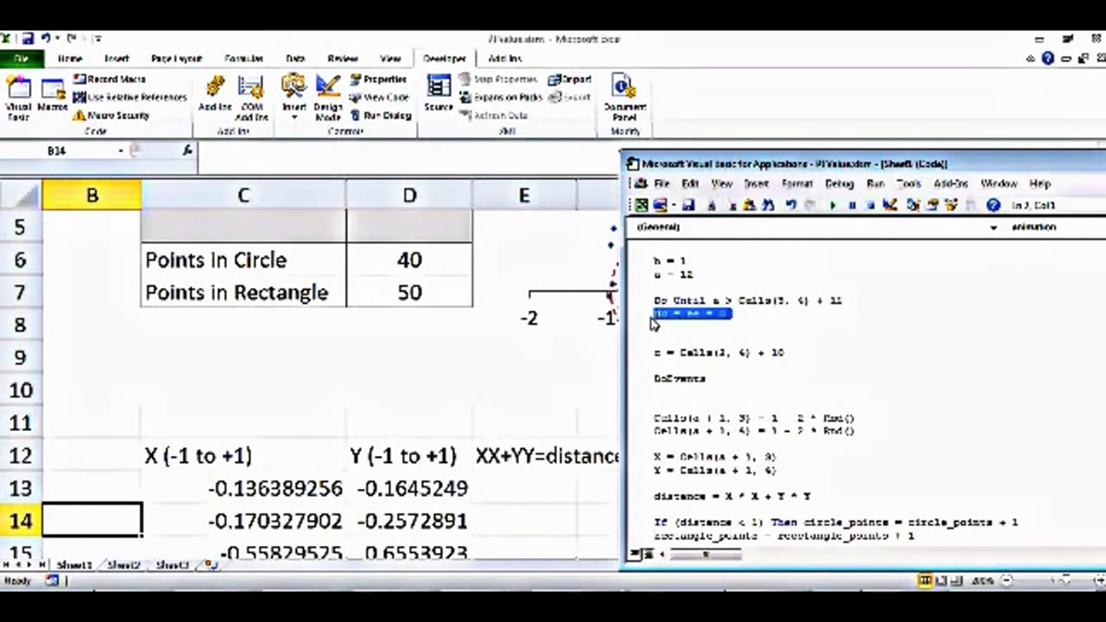
pyautogui.click(717, 369)
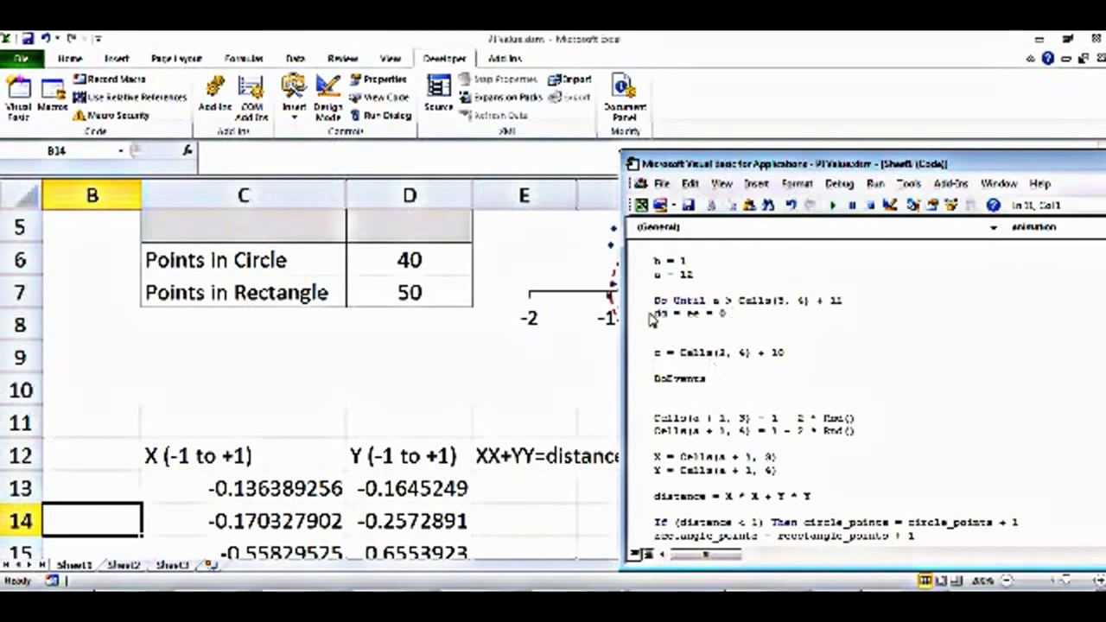
pyautogui.press('Down')
pyautogui.press('Down')
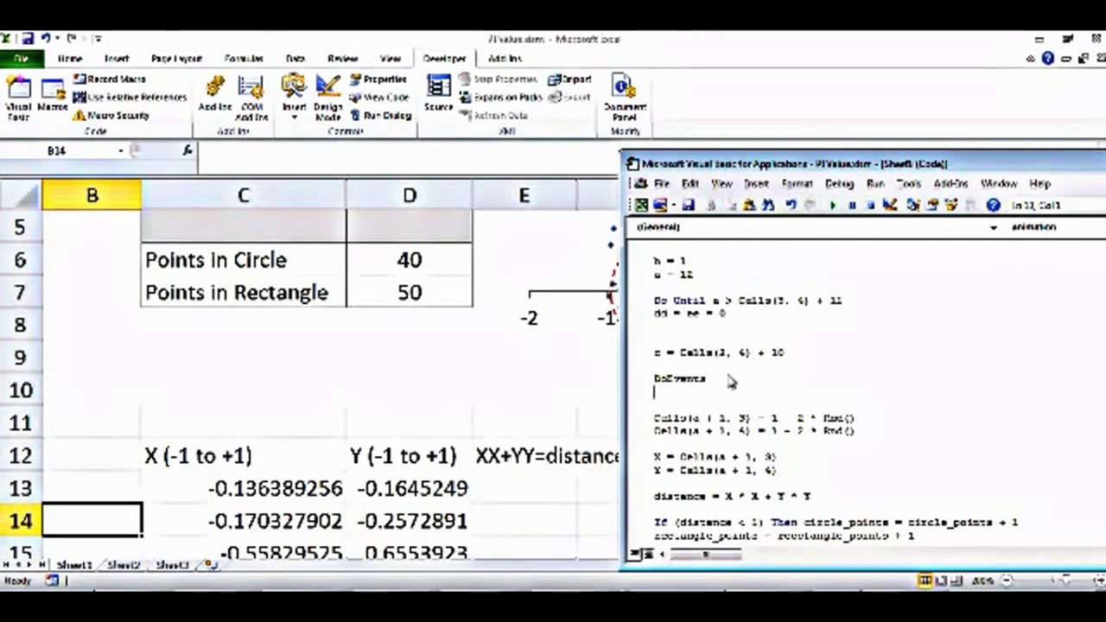
pyautogui.press('Down')
pyautogui.press('Down')
pyautogui.press('Down')
pyautogui.press('Down')
pyautogui.press('Down')
pyautogui.press('Down')
pyautogui.press('Down')
pyautogui.press('Down')
pyautogui.press('Down')
pyautogui.press('Down')
pyautogui.press('Down')
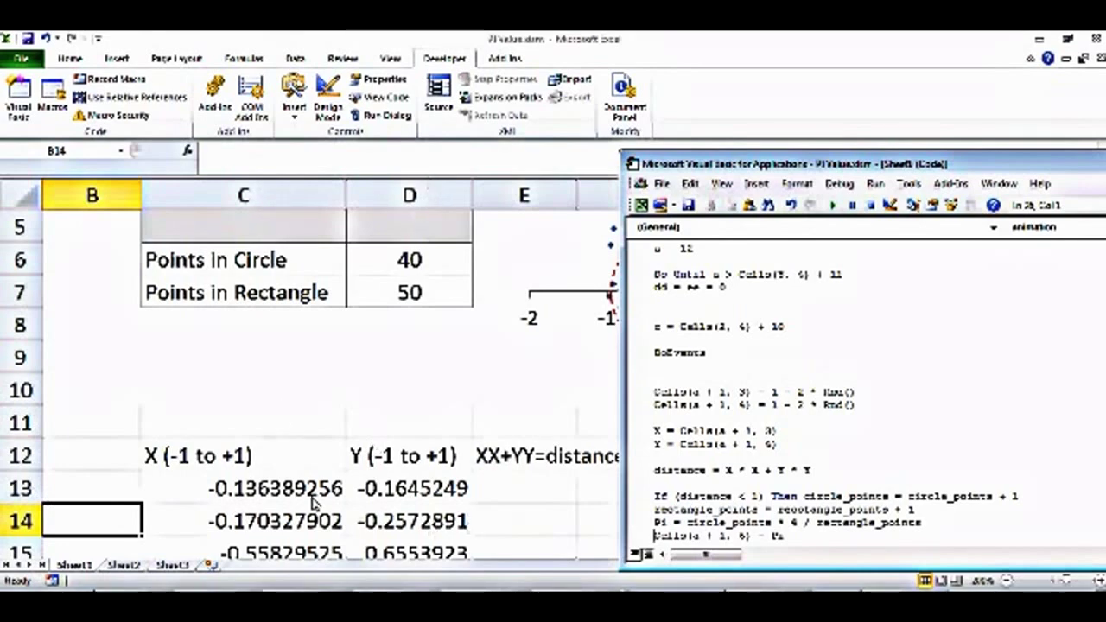
# Examine the two Rnd() coordinate lines, the X and Y assignments, the distance formula and the If (distance < 1) line
pyautogui.click(708, 406)
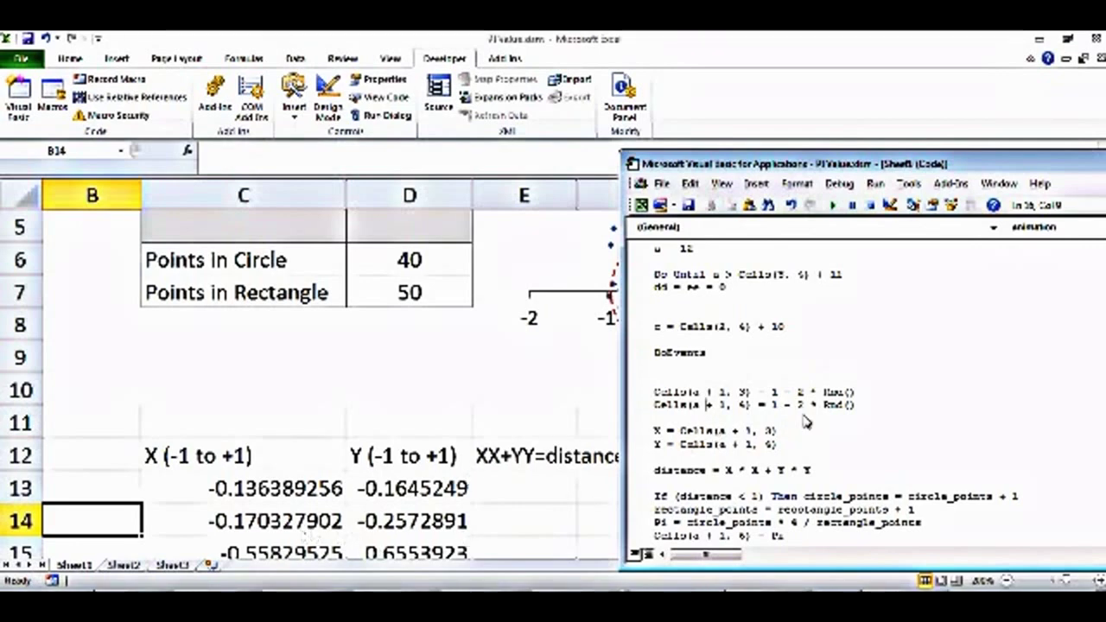
pyautogui.click(681, 398)
pyautogui.click(815, 433)
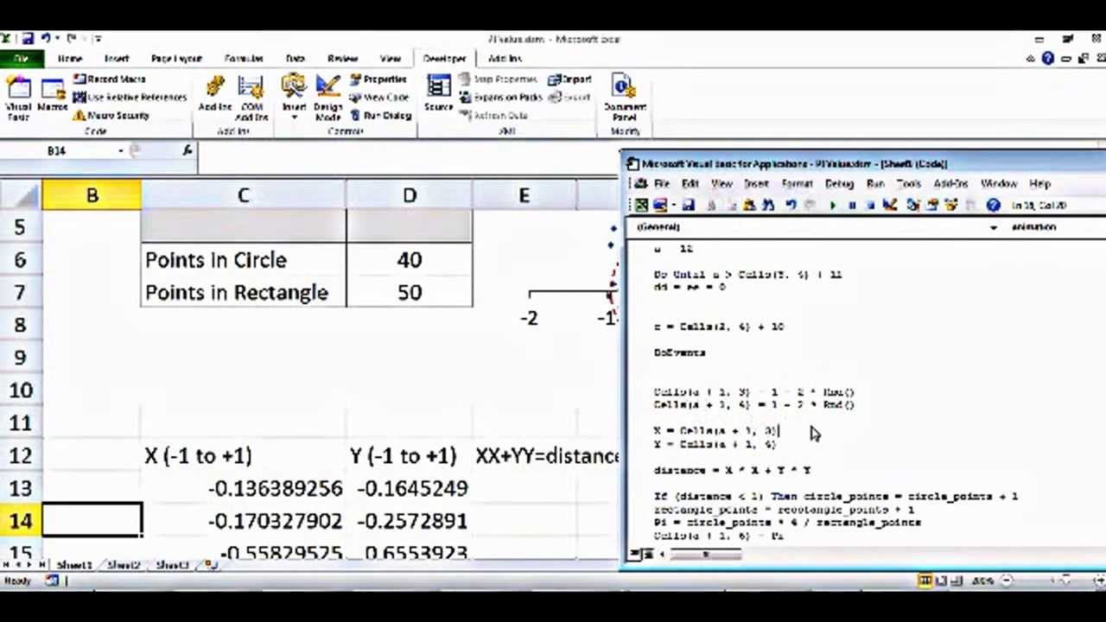
pyautogui.press('Down')
pyautogui.press('Down')
pyautogui.press('Down')
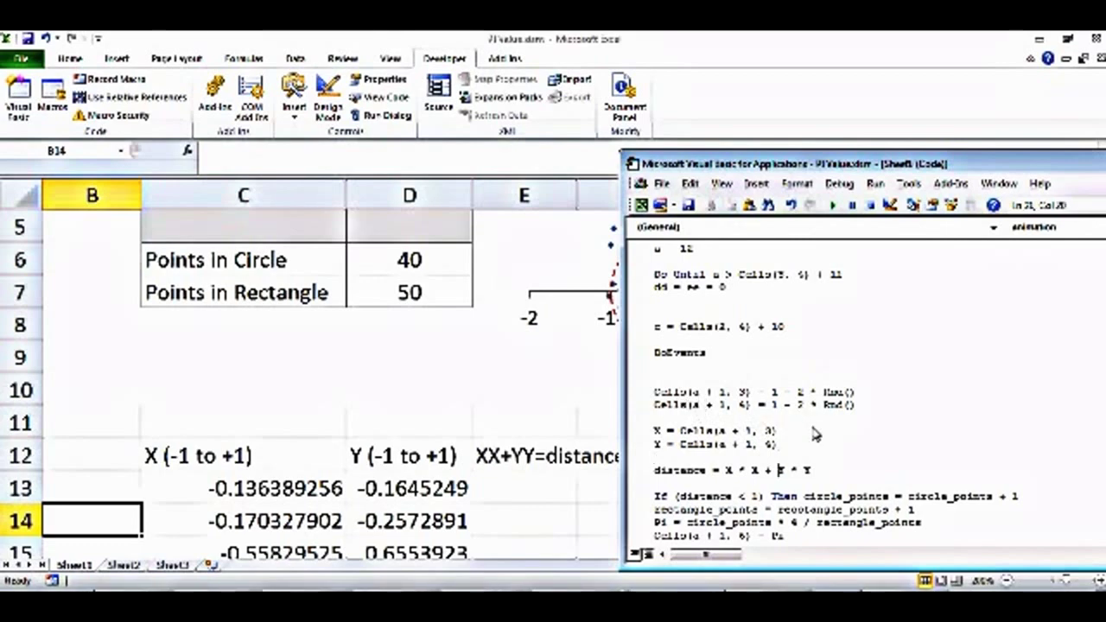
pyautogui.press('Down')
pyautogui.press('Down')
pyautogui.press('Down')
pyautogui.press('Down')
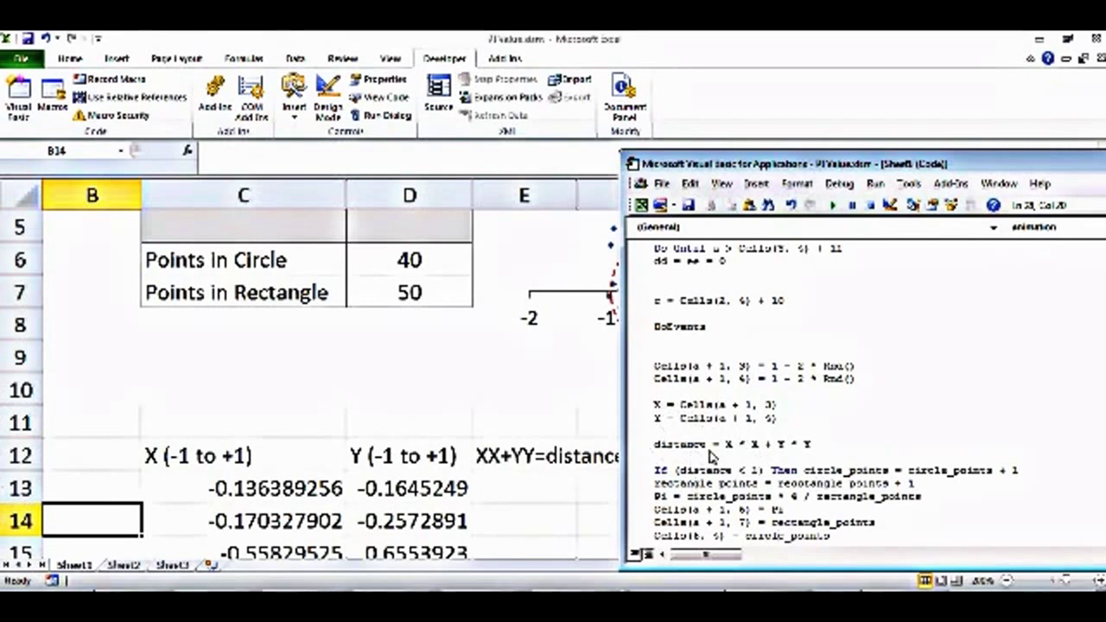
pyautogui.click(808, 451)
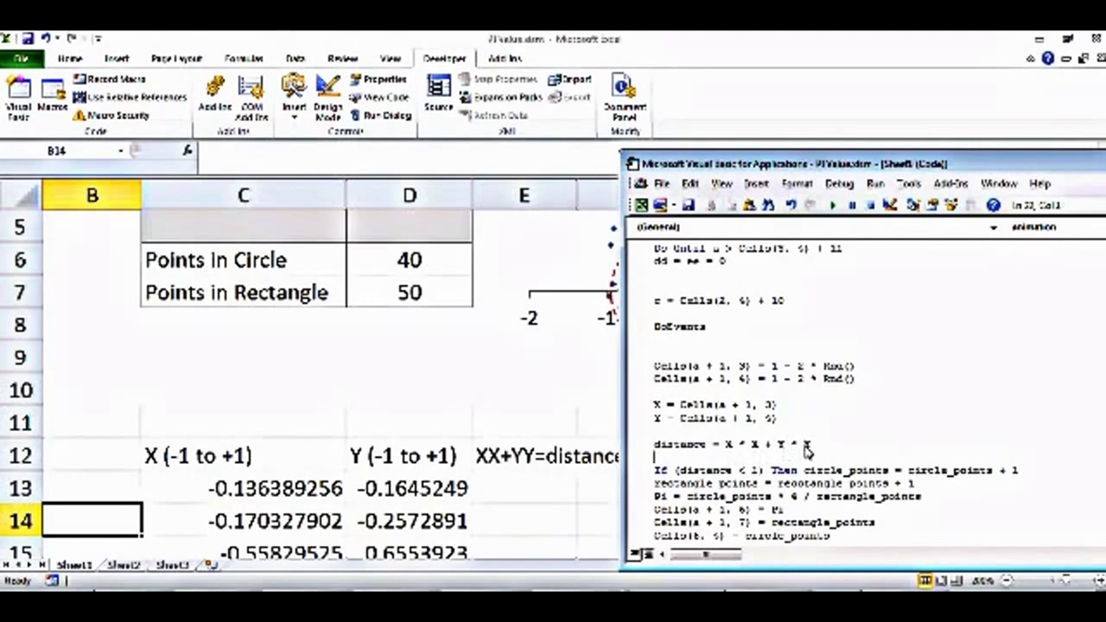
pyautogui.scroll(-1, 807, 451)
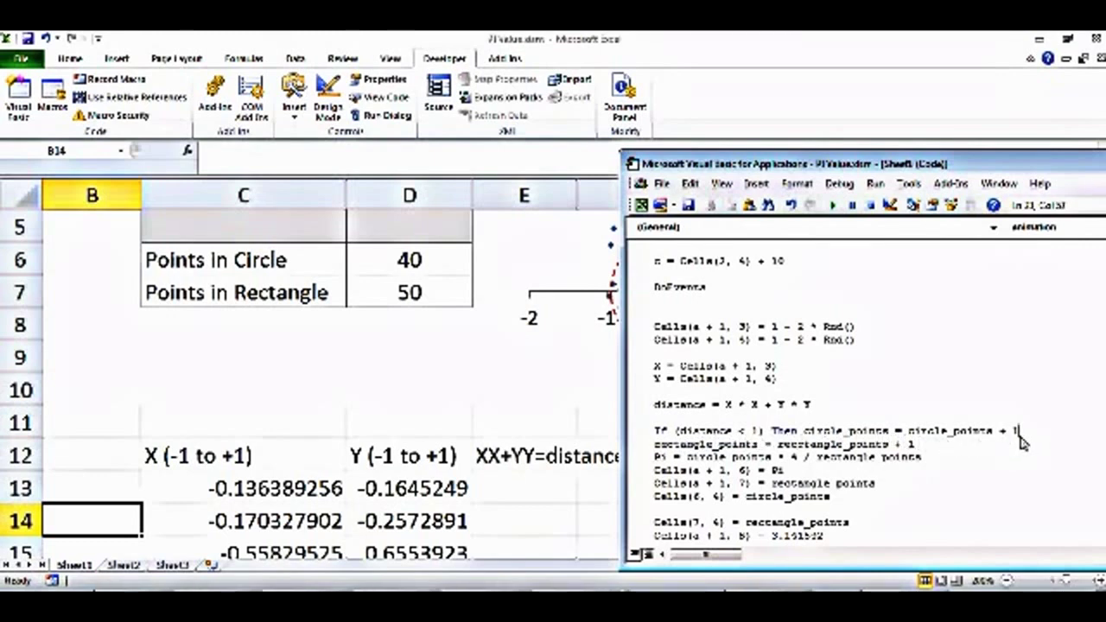
# Add the statement "circle_points=0" directly below the "dd = ee = 0" line inside the Do Until loop
pyautogui.press('Up')
pyautogui.press('Up')
pyautogui.press('Up')
pyautogui.press('Up')
pyautogui.press('Up')
pyautogui.press('Up')
pyautogui.press('Up')
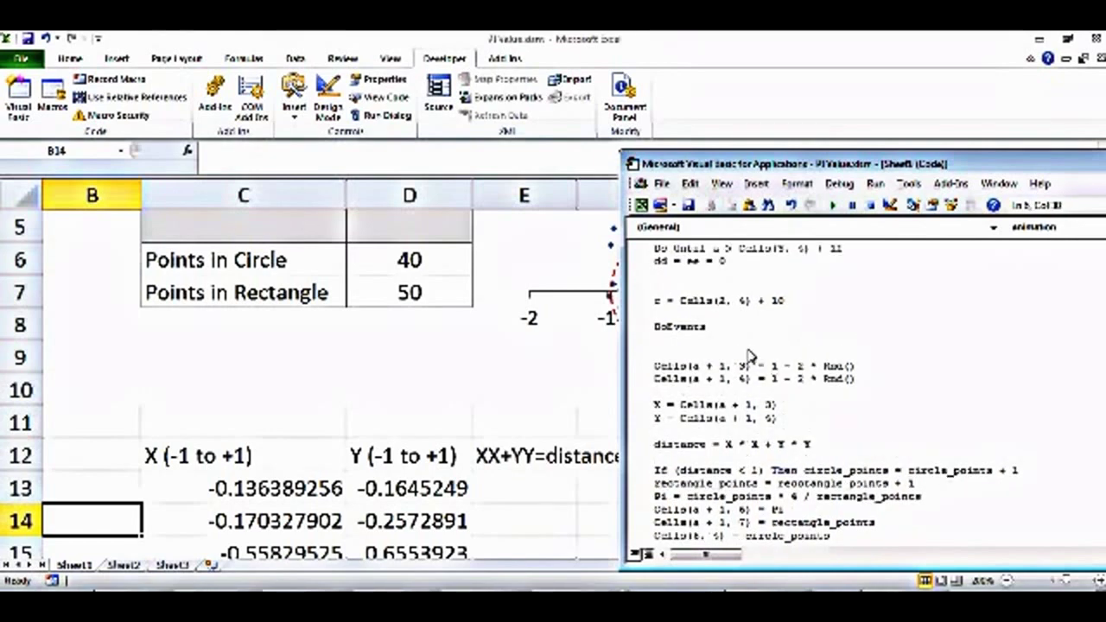
pyautogui.click(672, 279)
pyautogui.write('tic')
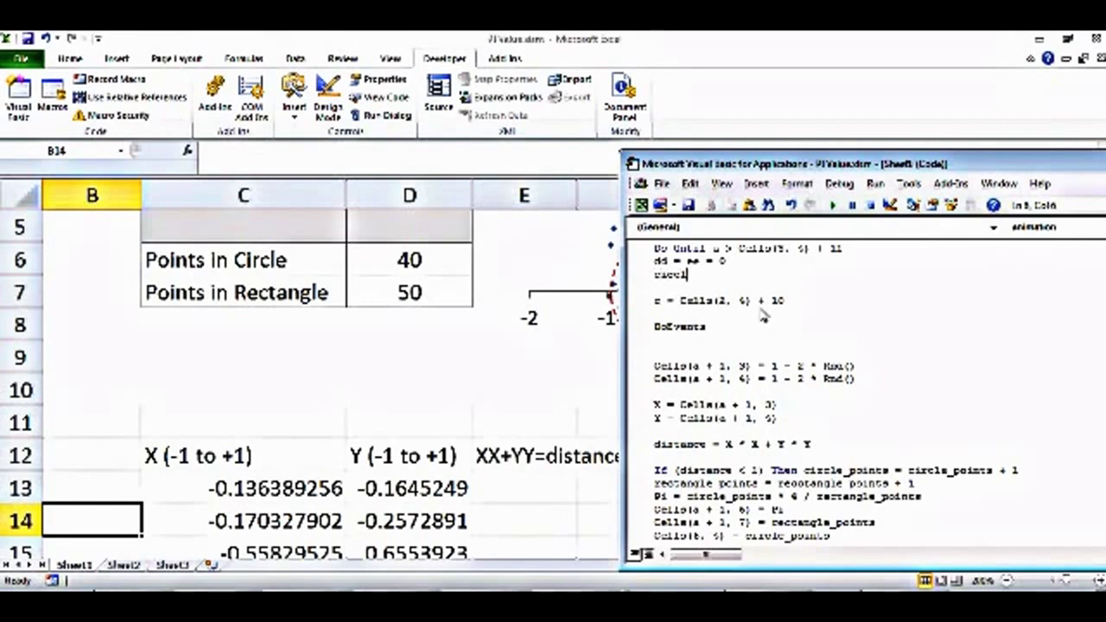
pyautogui.write('rcle_points=0')
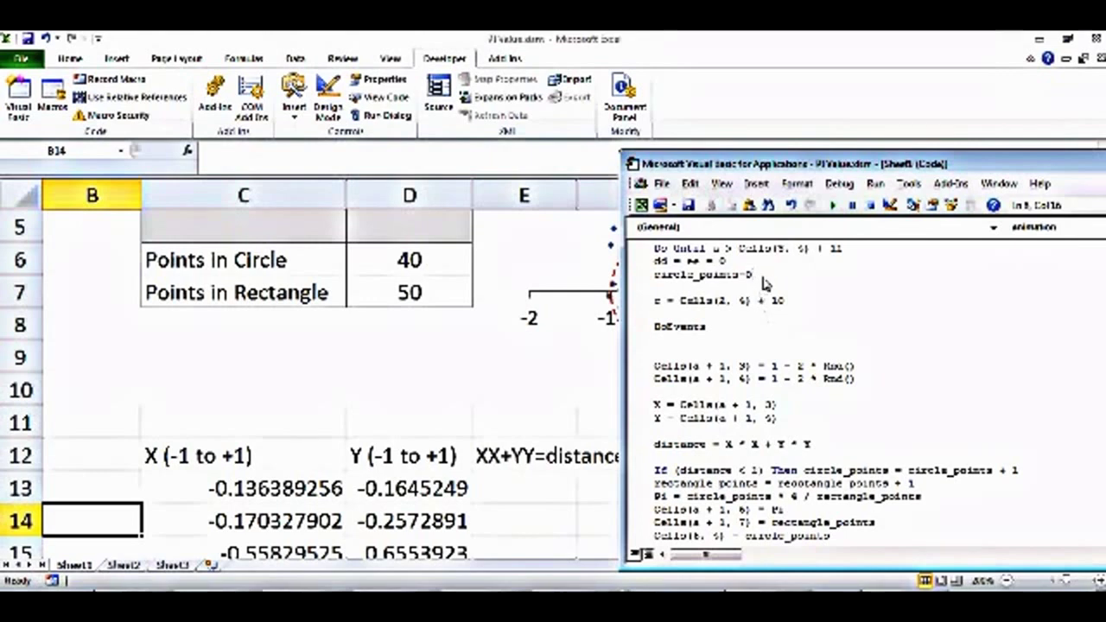
# Move the "circle_points=0" statement out of the loop onto the blank line between "a = 12" and Do Until
pyautogui.moveTo(754, 275); pyautogui.dragTo(654, 278)
pyautogui.hotkey('ctrl', 'c')
pyautogui.press('Delete')
pyautogui.scroll(2, 654, 281)
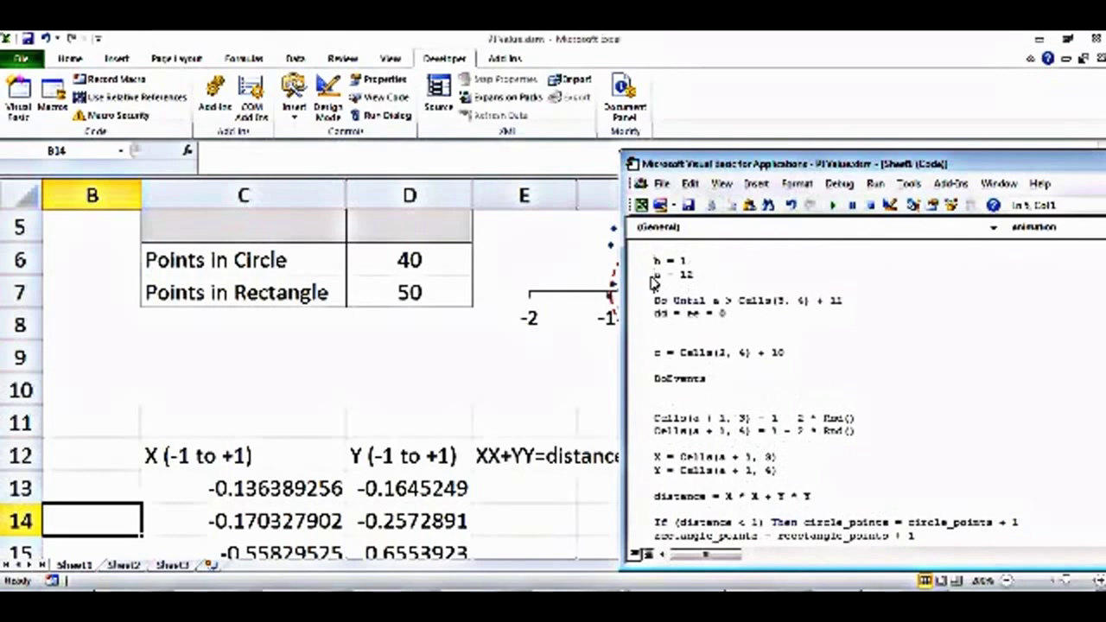
pyautogui.hotkey('ctrl', 'v')
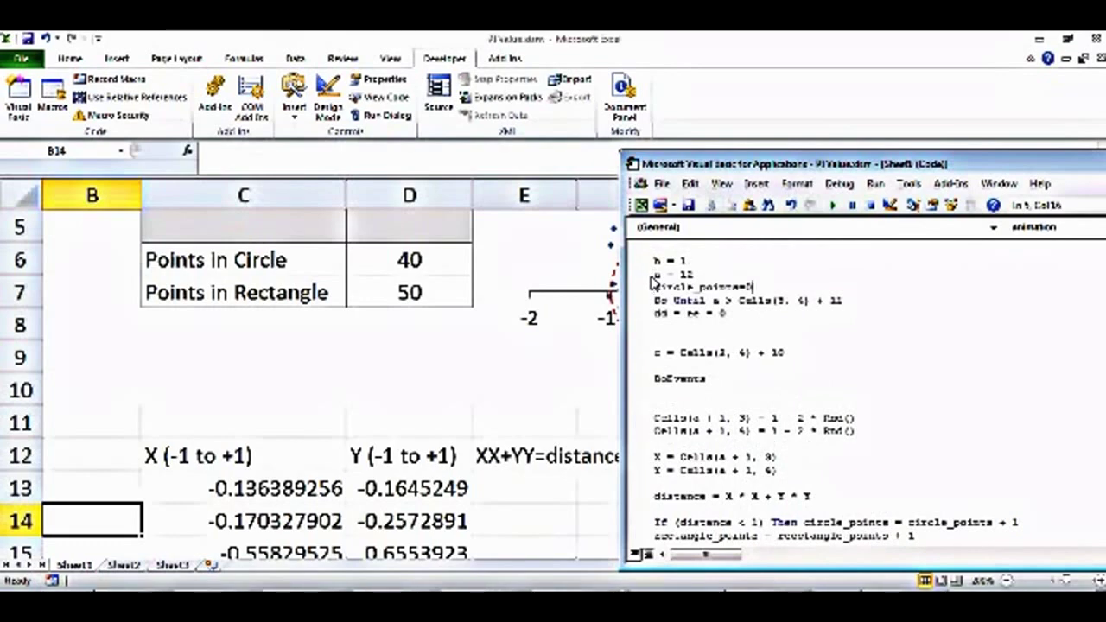
# Examine the circle_points and rectangle_points counter lines and the Pi formula further down in the animation macro
pyautogui.press('Down')
pyautogui.press('Down')
pyautogui.press('Down')
pyautogui.press('Down')
pyautogui.press('Down')
pyautogui.press('Down')
pyautogui.press('Down')
pyautogui.press('Down')
pyautogui.press('Down')
pyautogui.press('Down')
pyautogui.press('Down')
pyautogui.press('Down')
pyautogui.press('Down')
pyautogui.press('Down')
pyautogui.press('Down')
pyautogui.press('Down')
pyautogui.press('Down')
pyautogui.press('Down')
pyautogui.press('Down')
pyautogui.press('Down')
pyautogui.press('Down')
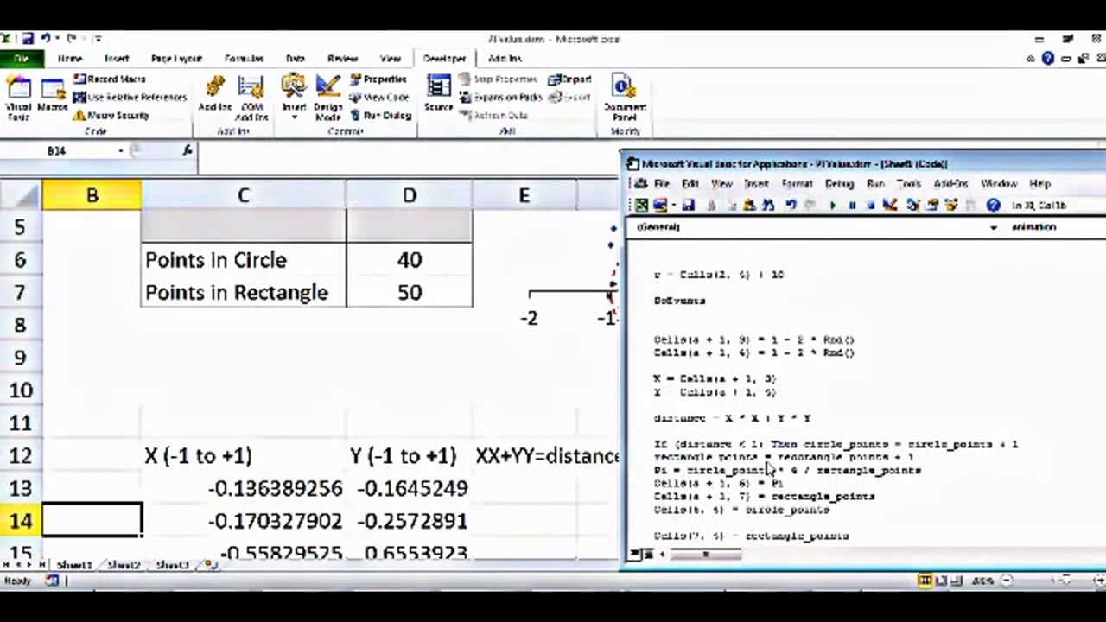
pyautogui.click(808, 471)
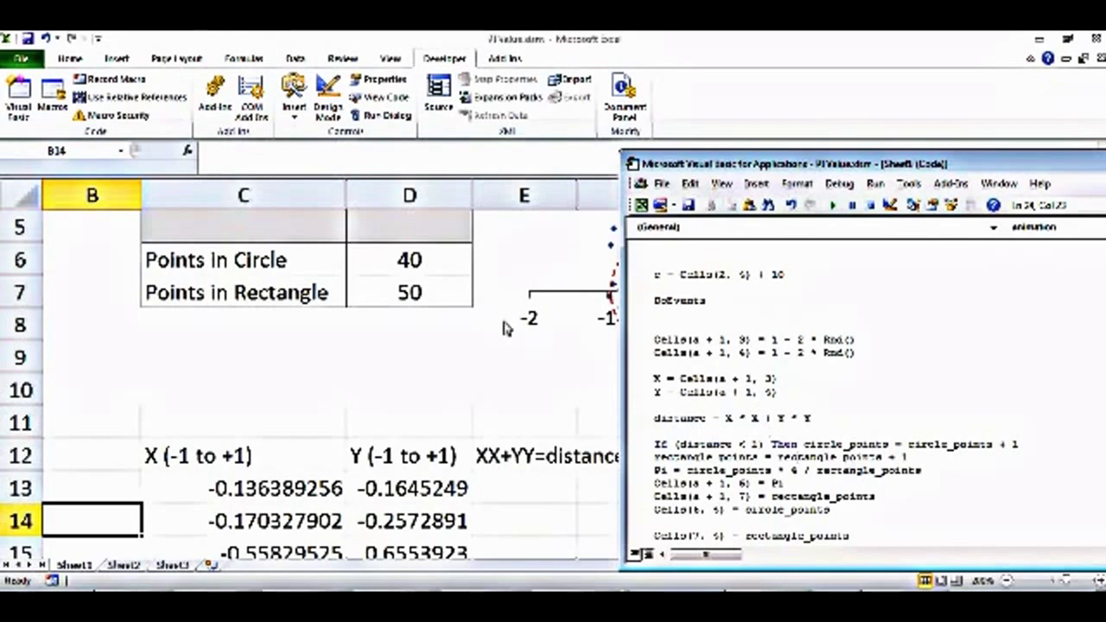
# View the circle chart on the worksheet, then reopen the code and highlight rectangle_points and circle_points in the Pi formula
pyautogui.click(504, 379)
pyautogui.click(367, 393)
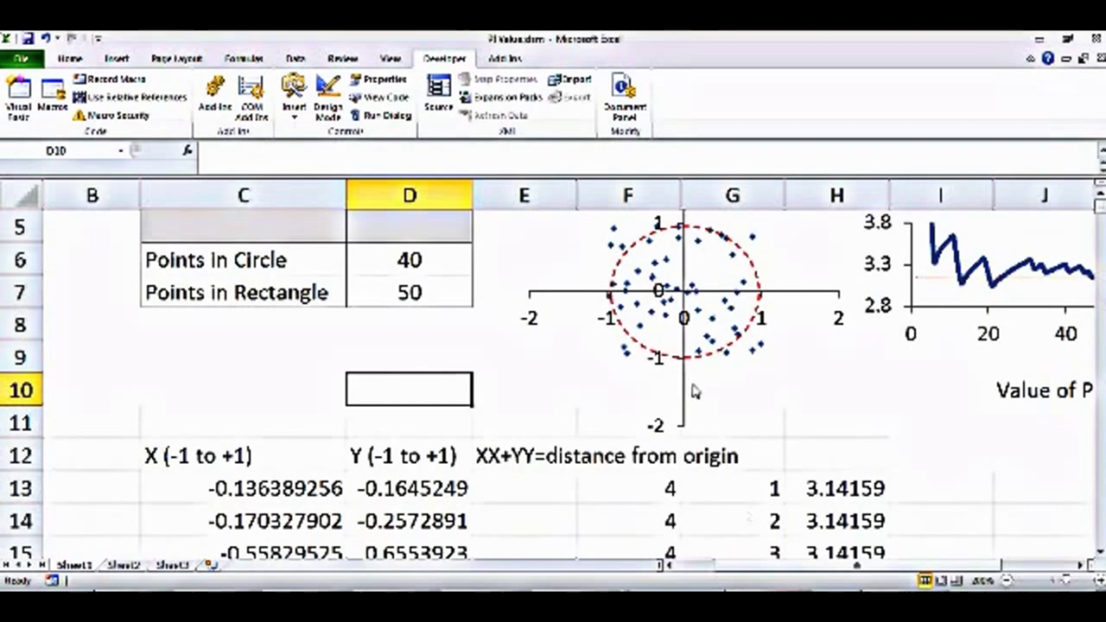
pyautogui.click(399, 98)
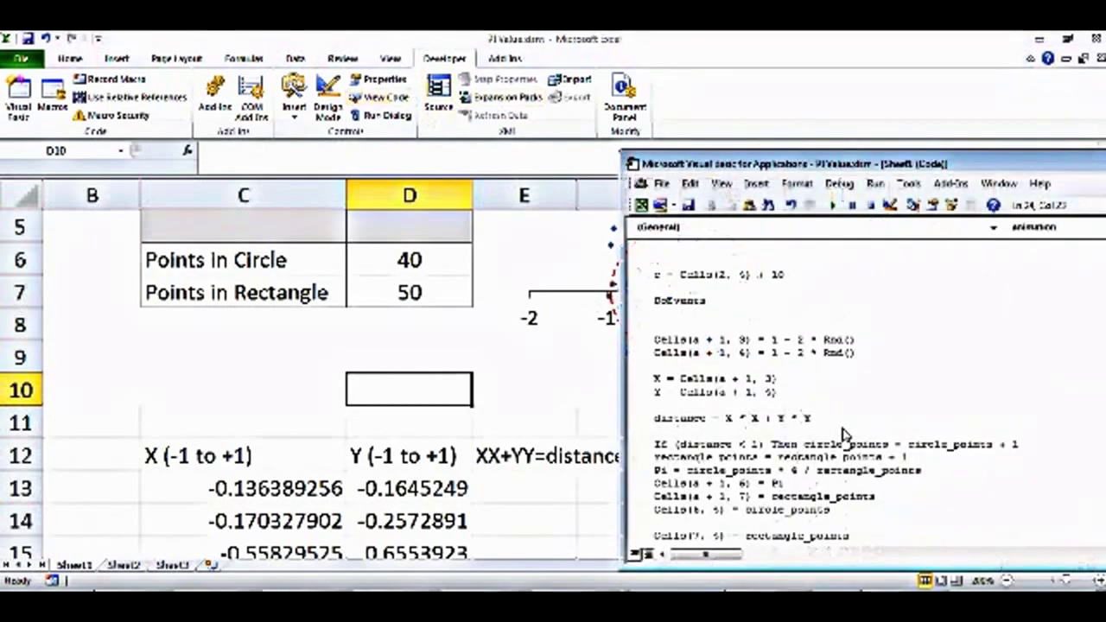
pyautogui.moveTo(818, 474); pyautogui.dragTo(923, 474)
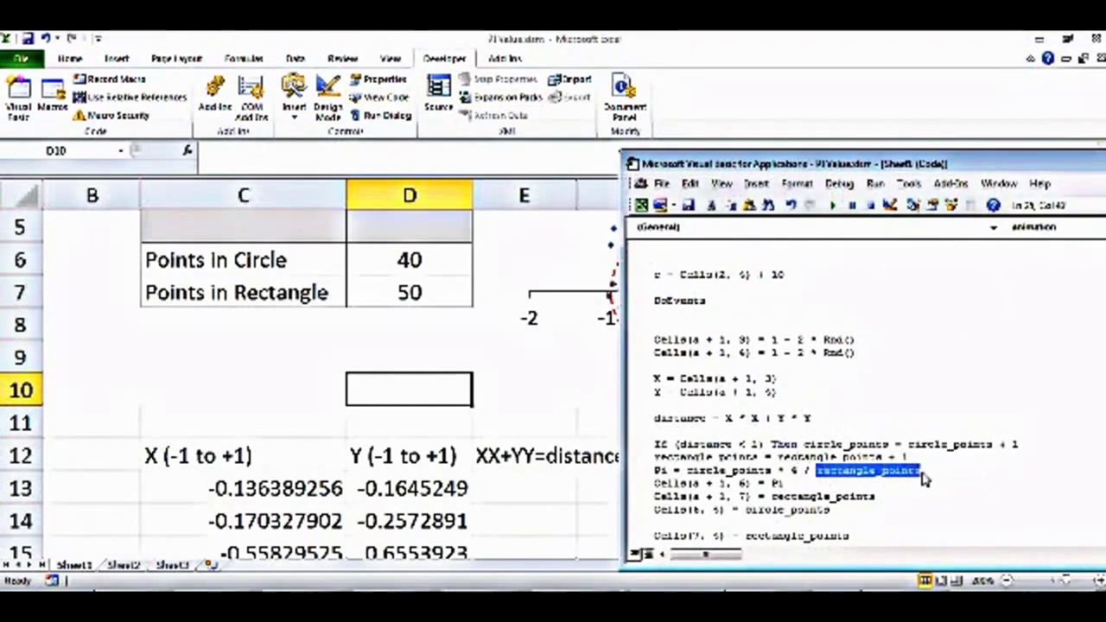
pyautogui.click(774, 471)
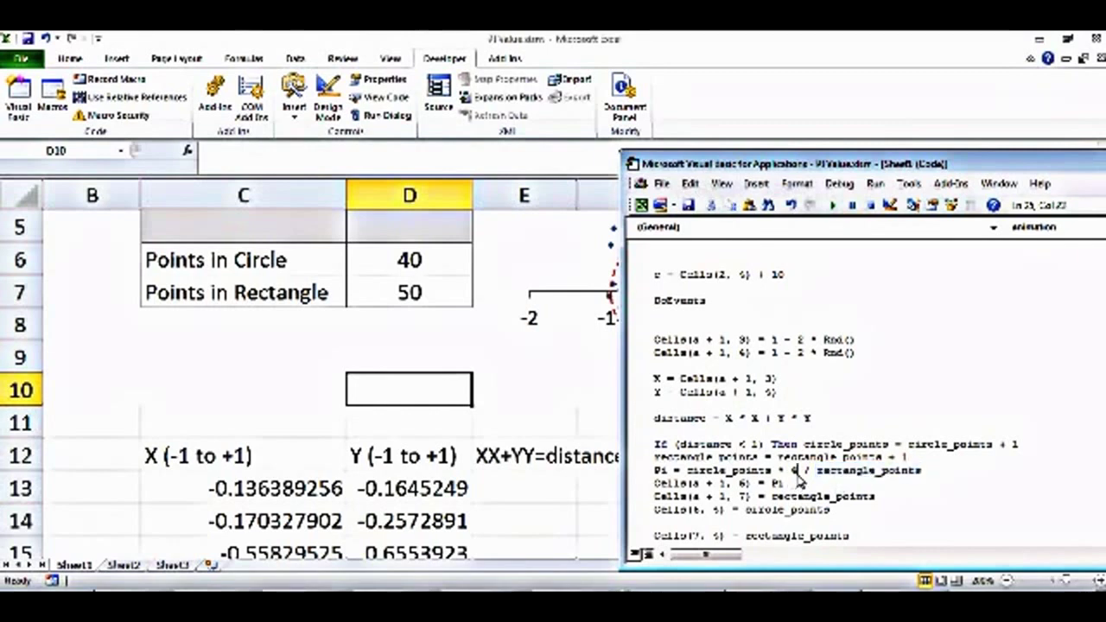
pyautogui.click(709, 472)
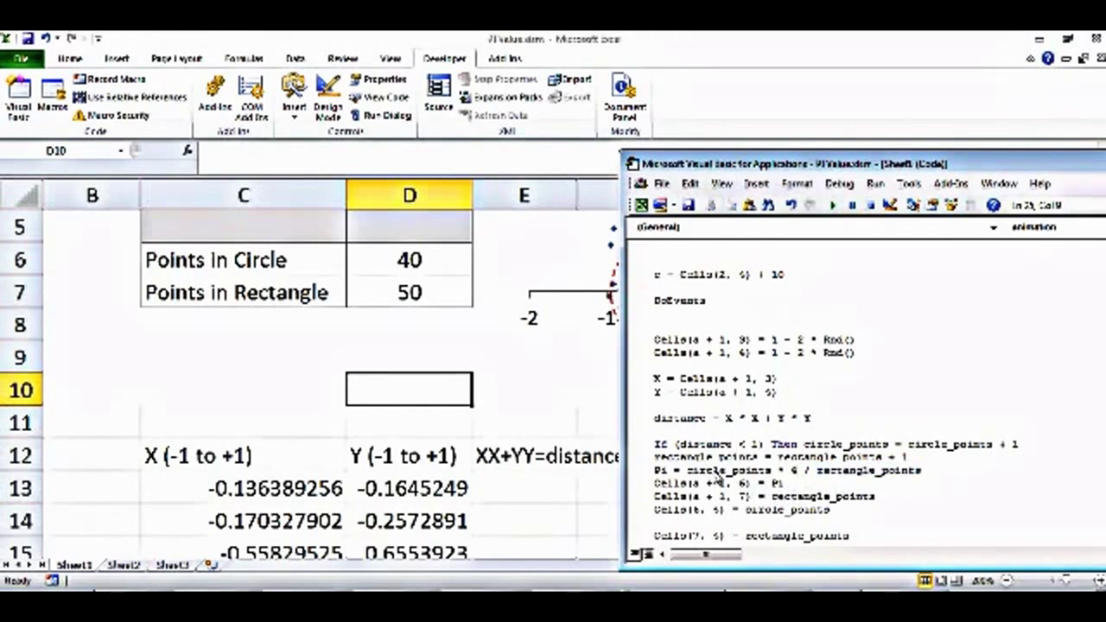
pyautogui.click(688, 472)
pyautogui.moveTo(689, 474); pyautogui.dragTo(777, 475)
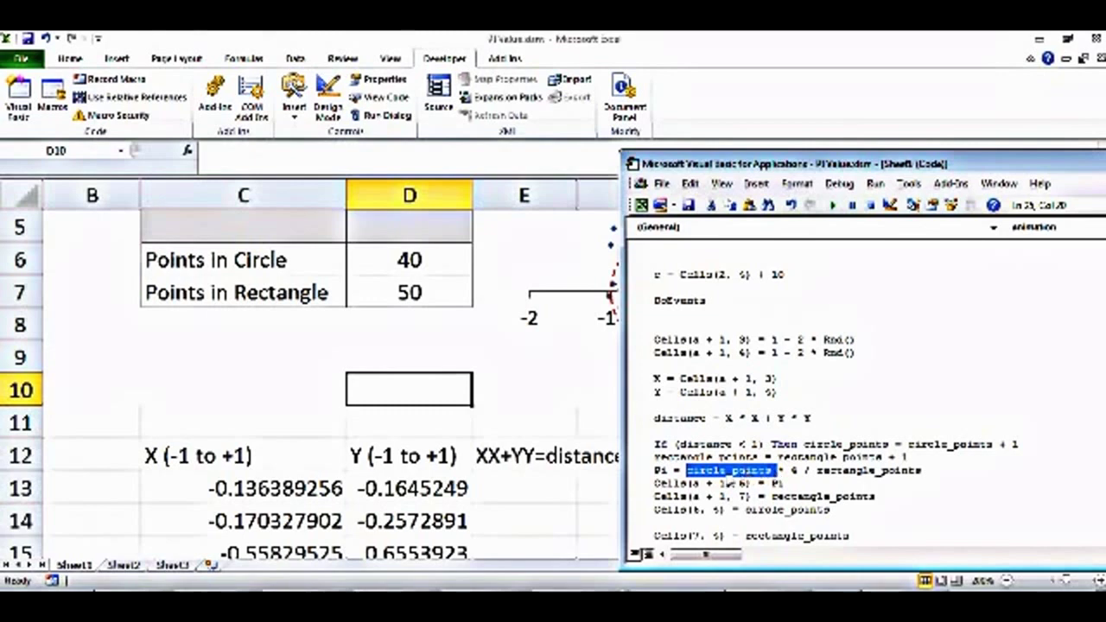
# Review the code lines that write results to cells and compare them with the Pi values in F13:F18
pyautogui.click(852, 484)
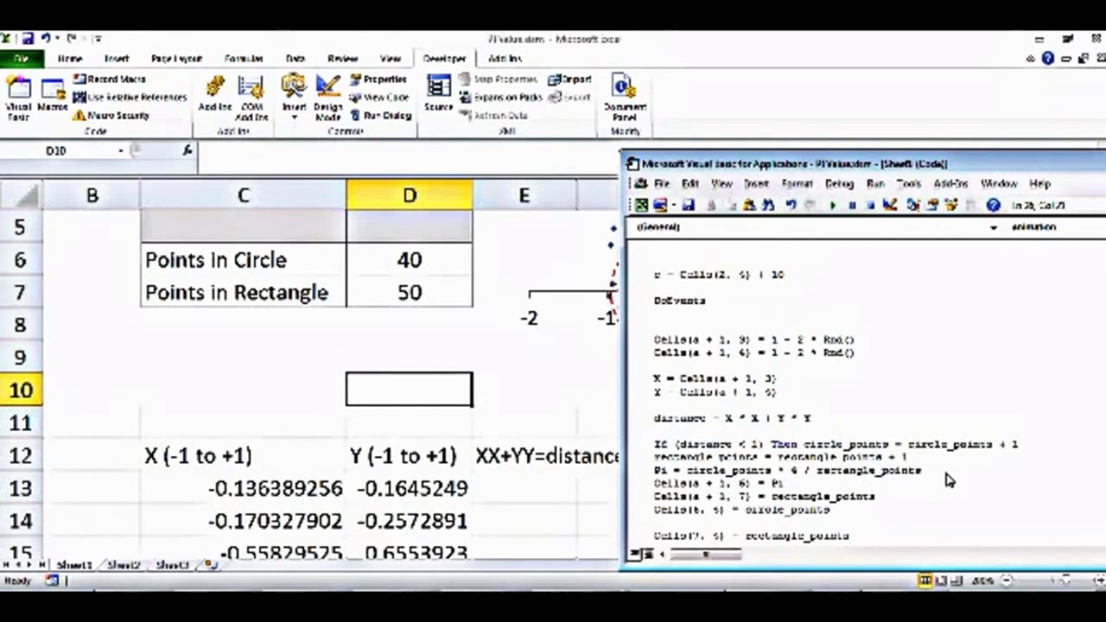
pyautogui.press('Down')
pyautogui.press('Down')
pyautogui.press('Down')
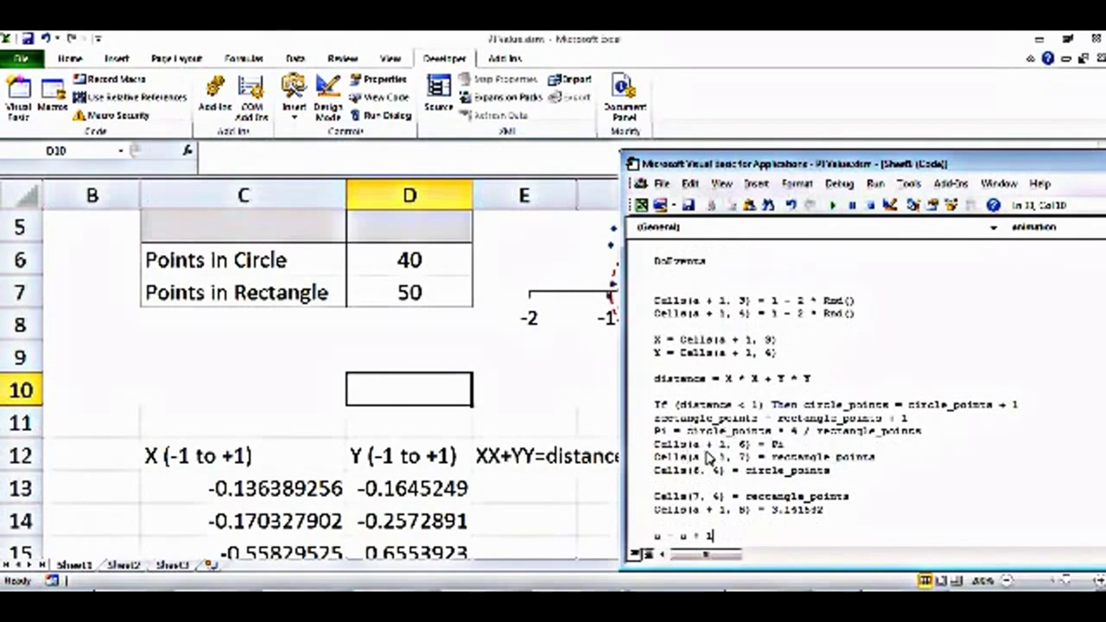
pyautogui.click(499, 492)
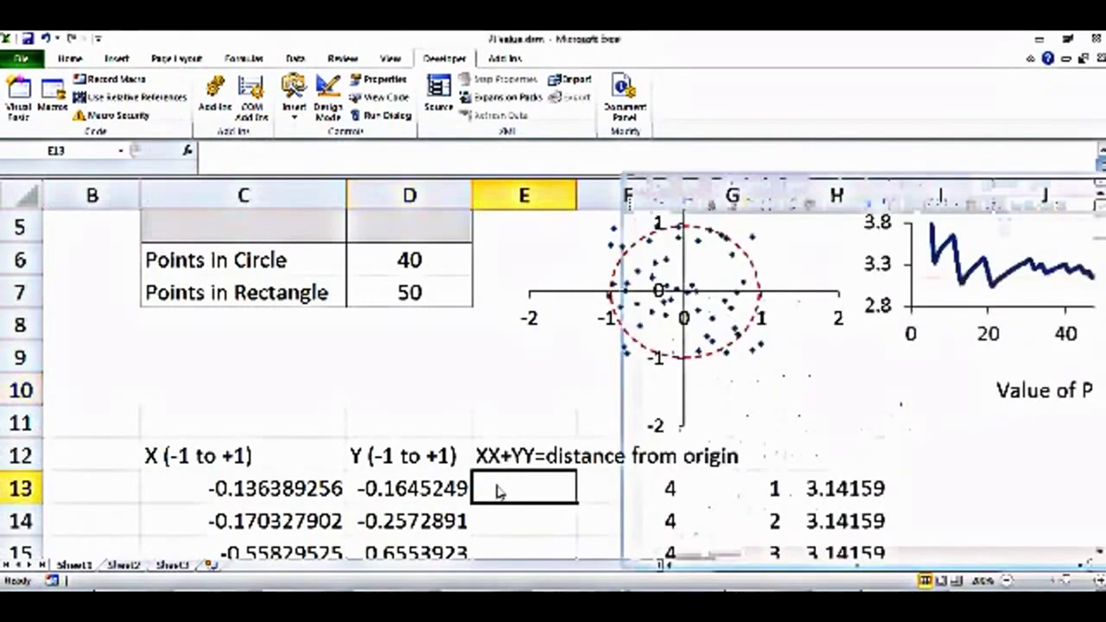
pyautogui.moveTo(670, 493); pyautogui.dragTo(672, 523)
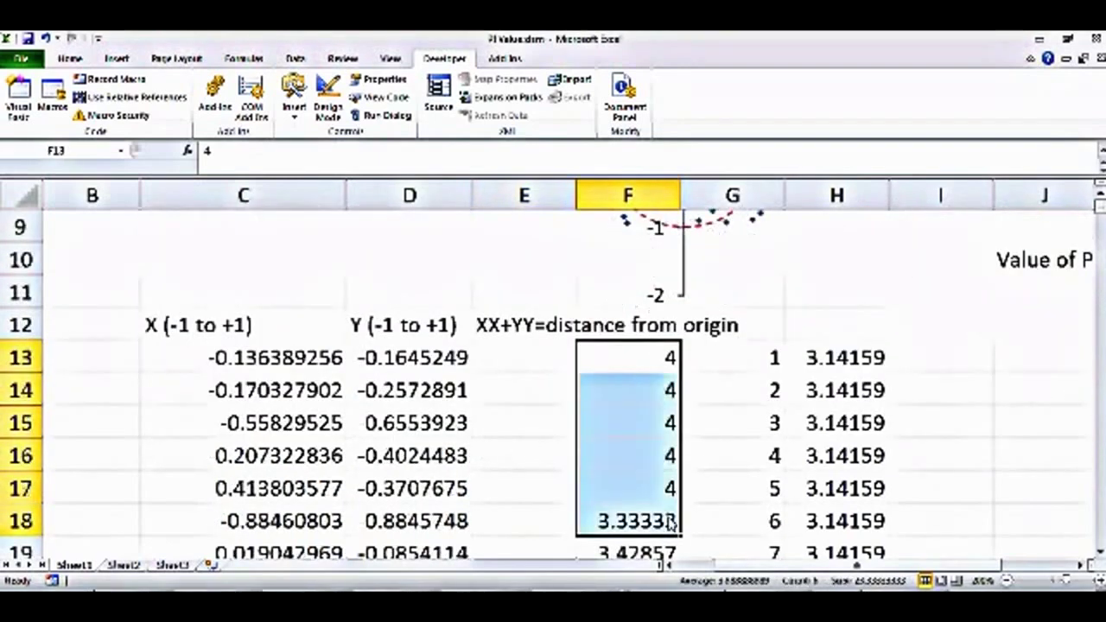
# Locate the "Cells(6, 4) = circle_points" line in the code and compare it with Points in Circle on the worksheet
pyautogui.click(392, 101)
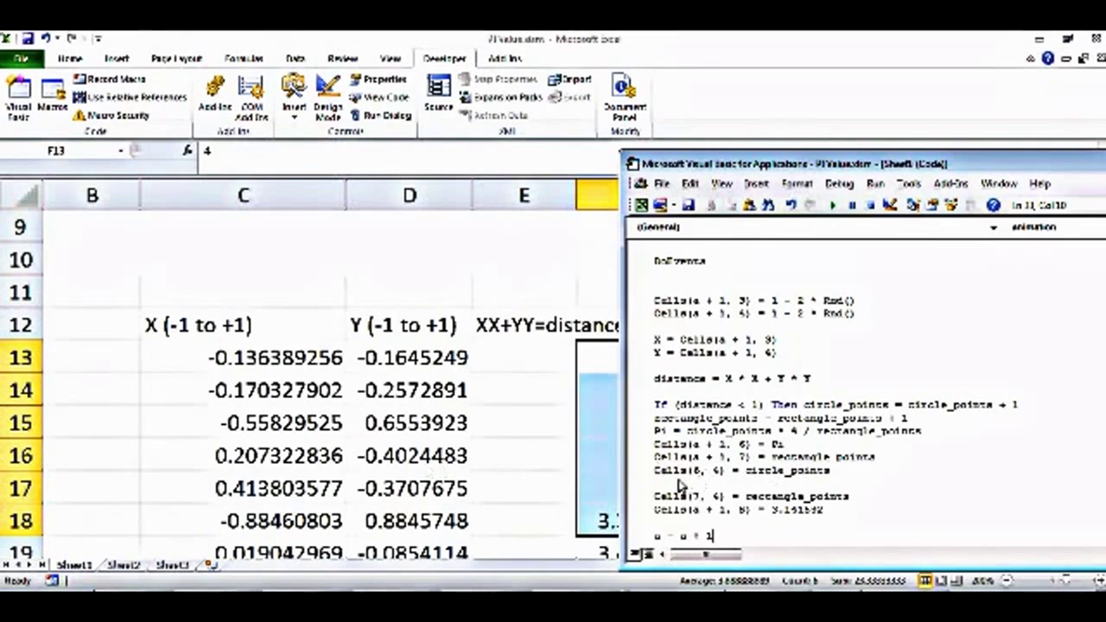
pyautogui.click(712, 471)
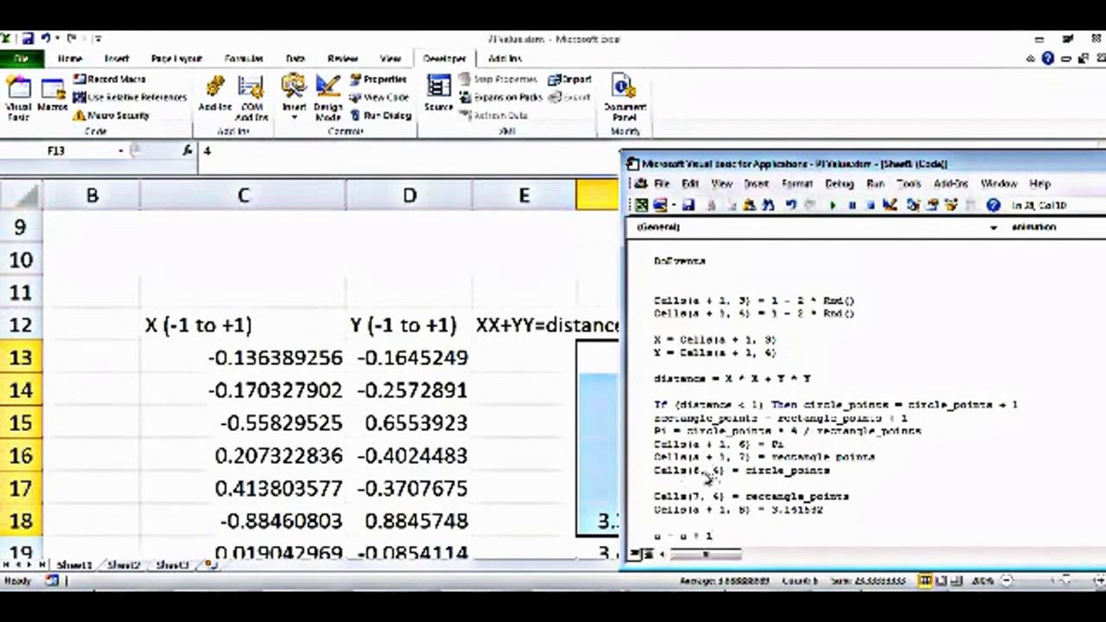
pyautogui.click(496, 475)
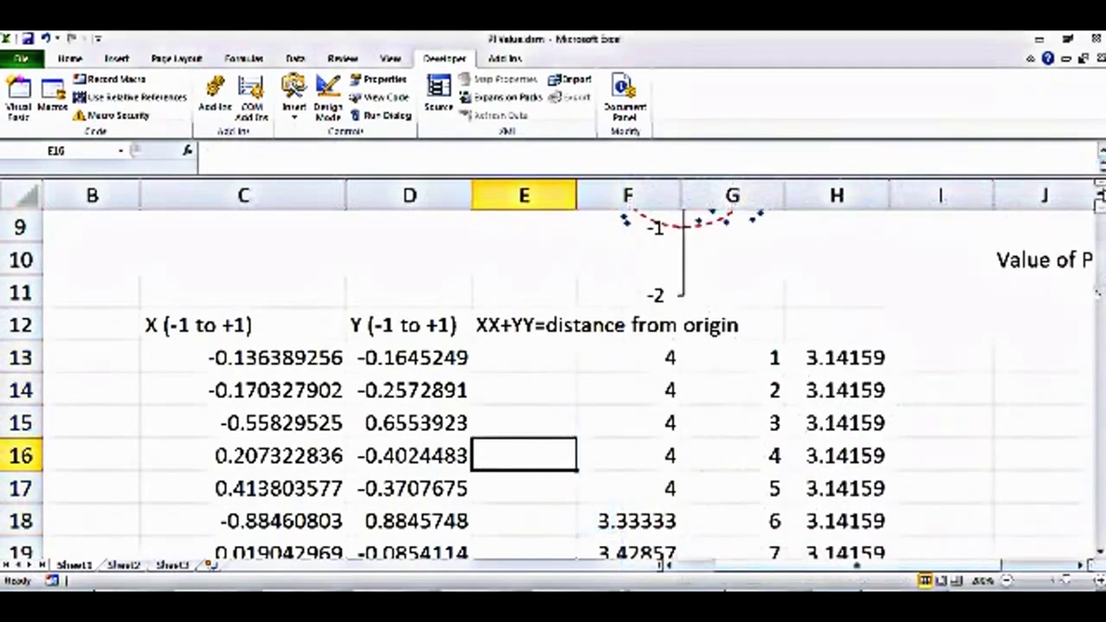
pyautogui.scroll(1, 496, 475)
pyautogui.scroll(3, 495, 475)
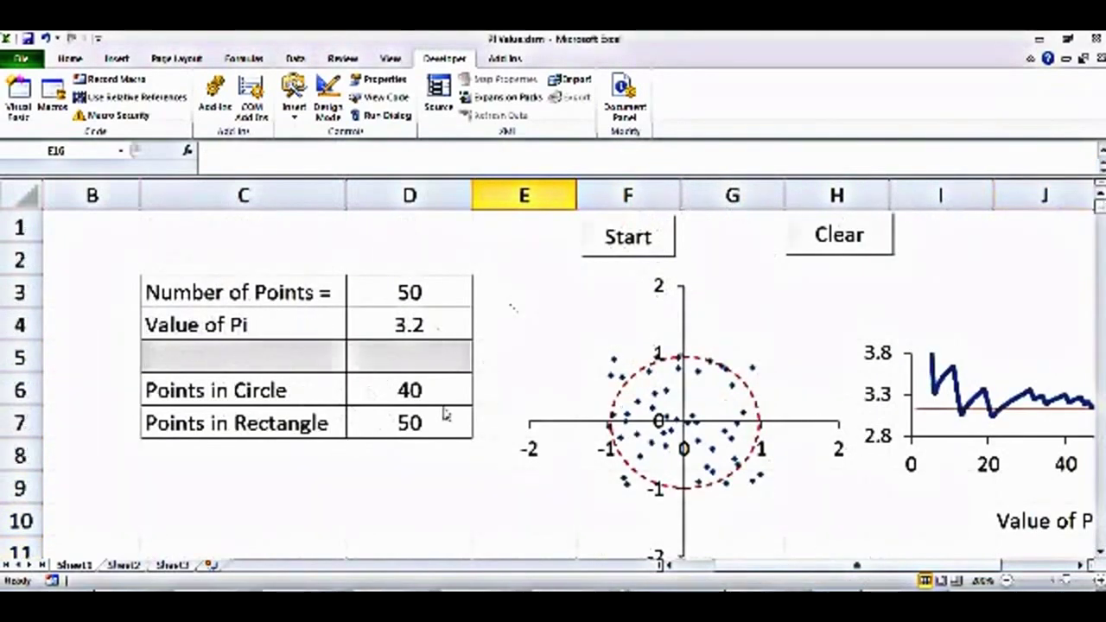
# Locate the code line that writes 3.141592 to the sheet and compare it with the worksheet values in column H
pyautogui.click(380, 97)
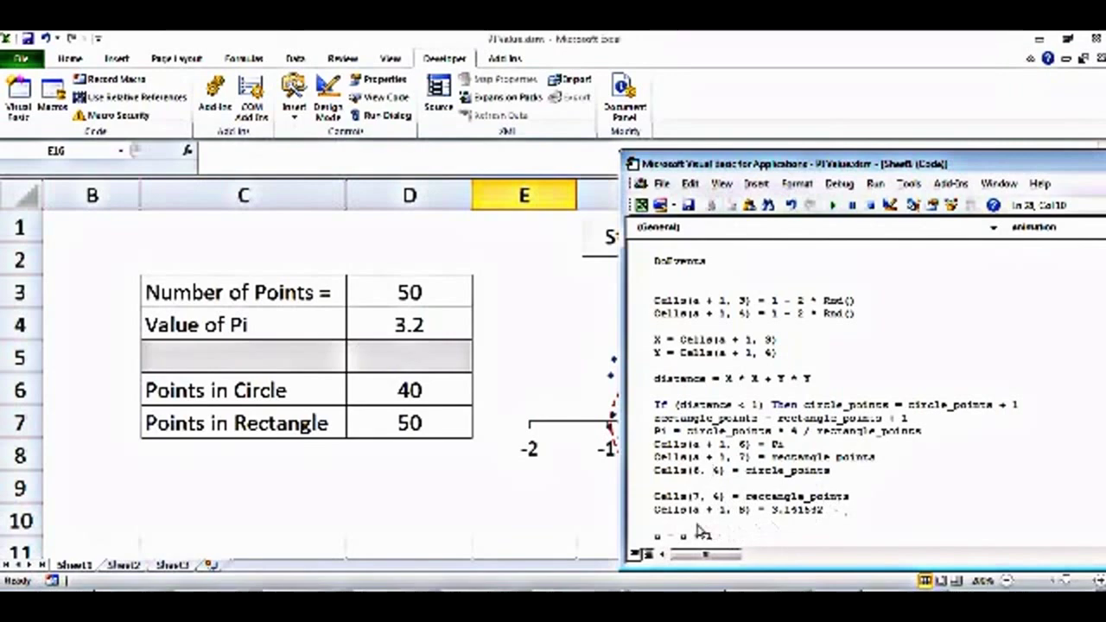
pyautogui.click(811, 514)
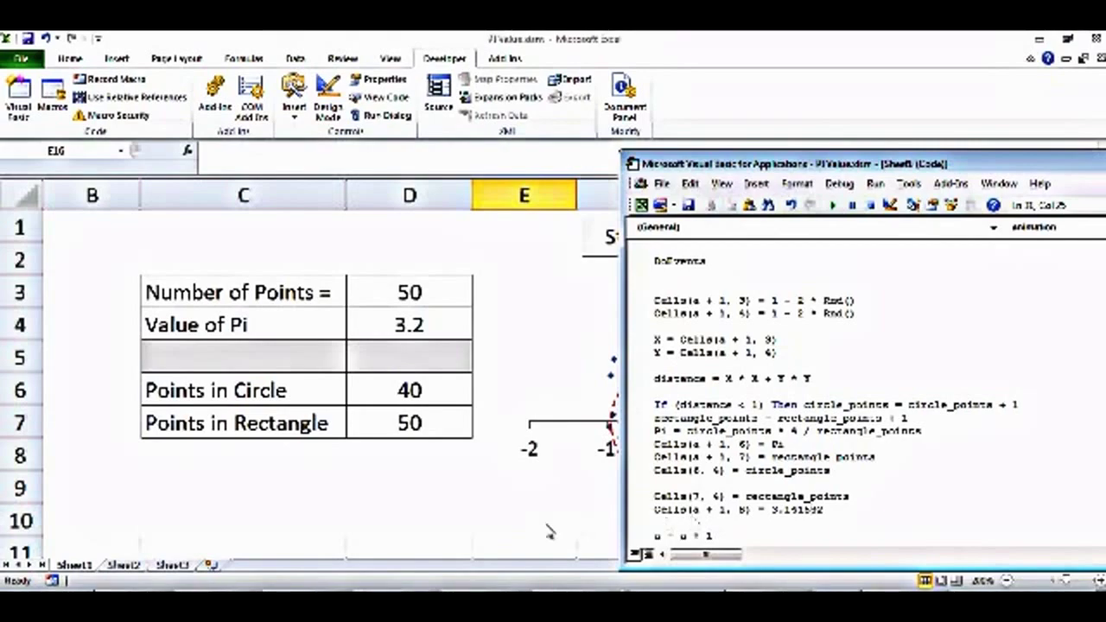
pyautogui.hotkey('alt', 'F11')
pyautogui.scroll(-3, 890, 484)
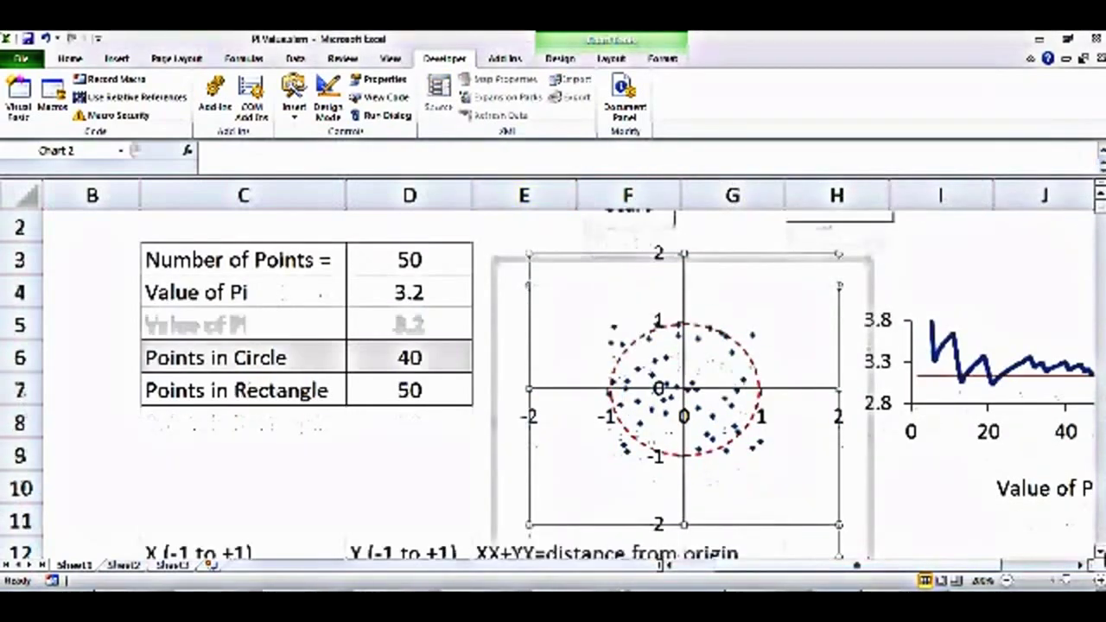
pyautogui.click(871, 454)
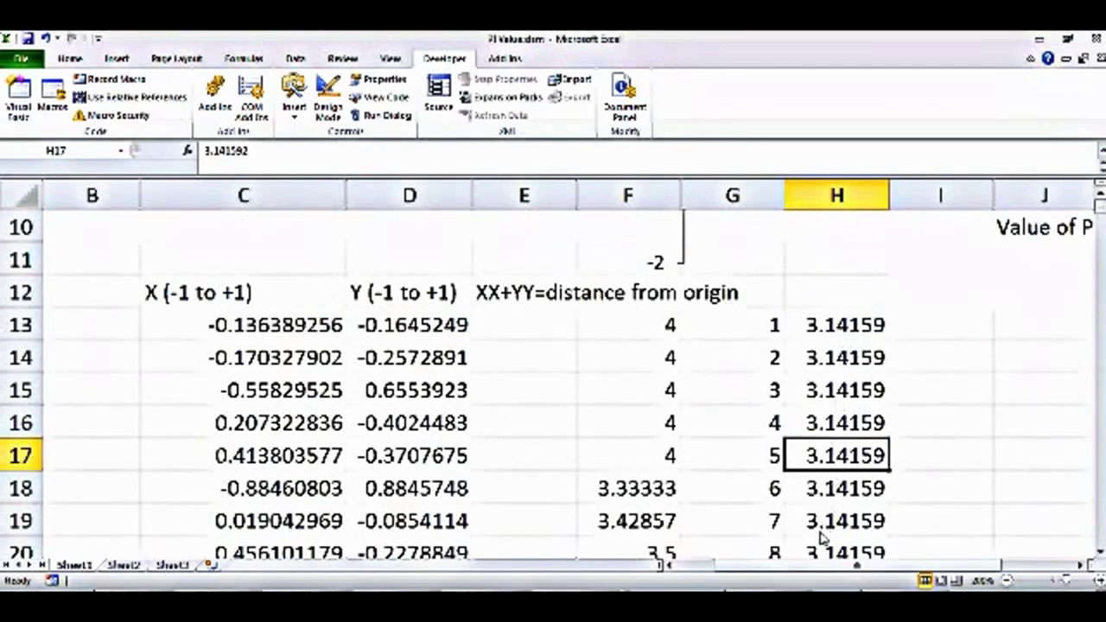
# Reopen the macro code and highlight the DoEvents line near the end of the animation loop
pyautogui.press('Up')
pyautogui.press('Up')
pyautogui.press('Up')
pyautogui.press('Up')
pyautogui.press('Up')
pyautogui.press('Up')
pyautogui.press('Up')
pyautogui.press('Up')
pyautogui.press('Up')
pyautogui.press('Up')
pyautogui.press('Up')
pyautogui.press('Up')
pyautogui.press('Up')
pyautogui.press('Up')
pyautogui.press('Up')
pyautogui.press('Up')
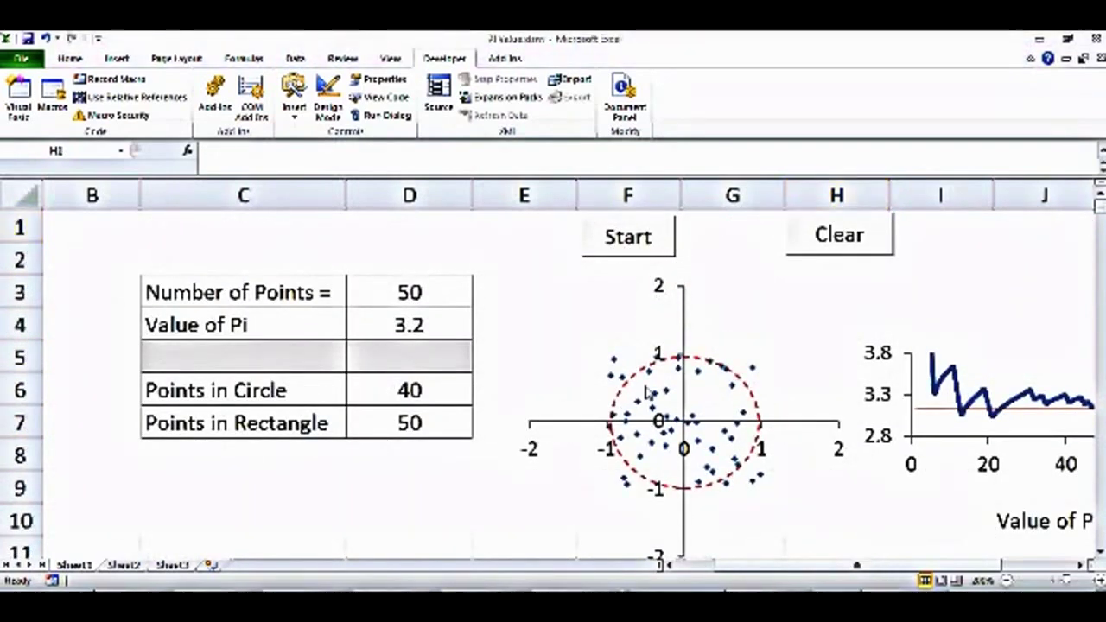
pyautogui.click(381, 97)
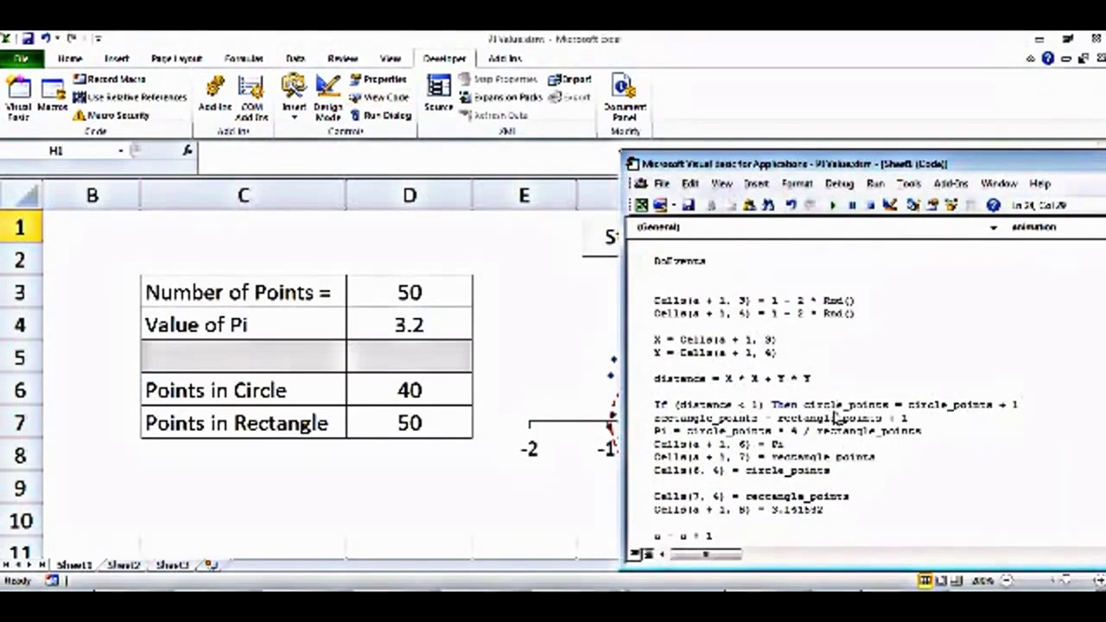
pyautogui.press('Down')
pyautogui.press('Down')
pyautogui.press('Down')
pyautogui.press('Down')
pyautogui.press('Down')
pyautogui.press('Down')
pyautogui.press('Down')
pyautogui.press('Down')
pyautogui.press('Down')
pyautogui.press('Down')
pyautogui.press('Down')
pyautogui.press('Down')
pyautogui.press('Down')
pyautogui.press('Down')
pyautogui.press('Down')
pyautogui.press('Down')
pyautogui.press('Down')
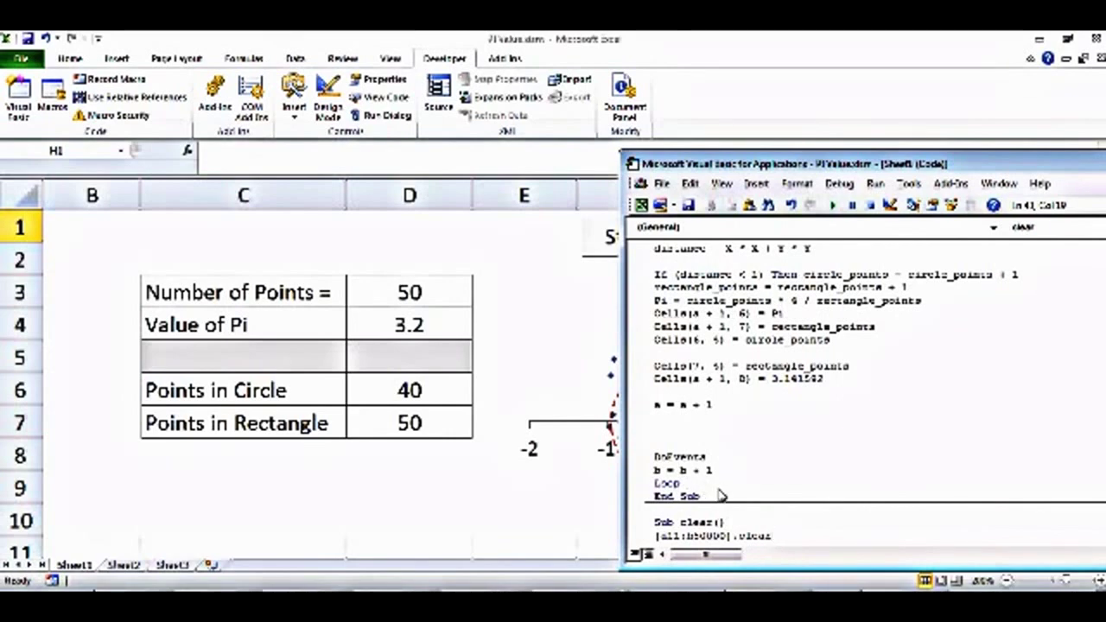
pyautogui.moveTo(727, 459); pyautogui.dragTo(654, 459)
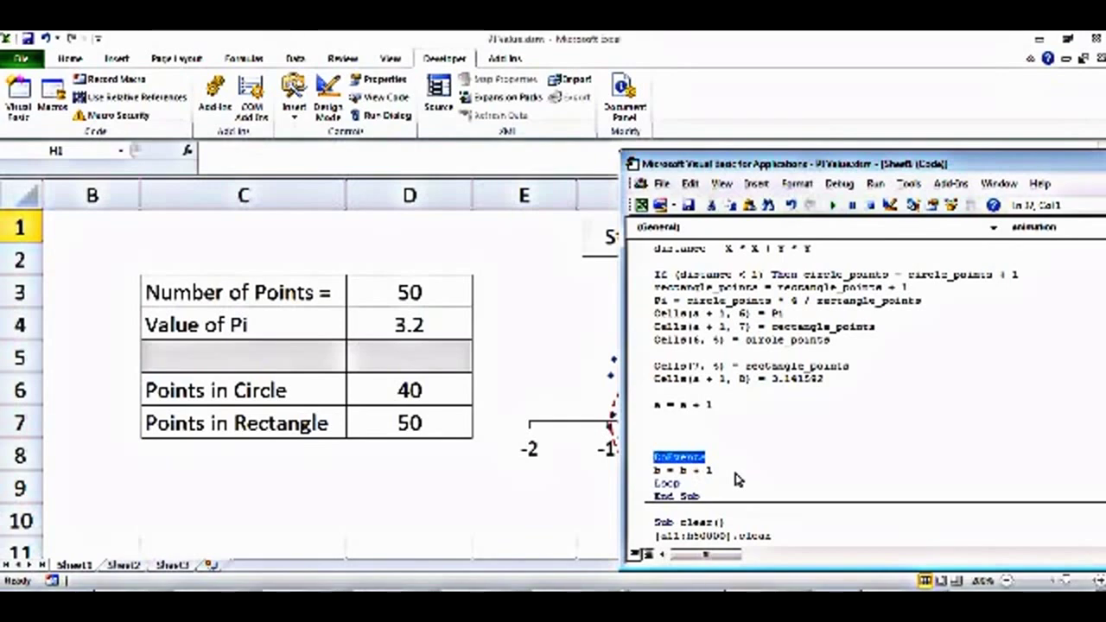
# Review the animation macro from its closing lines back up to the first DoEvents line, and down again to the clear procedure
pyautogui.press('Up')
pyautogui.press('Up')
pyautogui.press('Up')
pyautogui.press('Up')
pyautogui.press('Up')
pyautogui.press('Up')
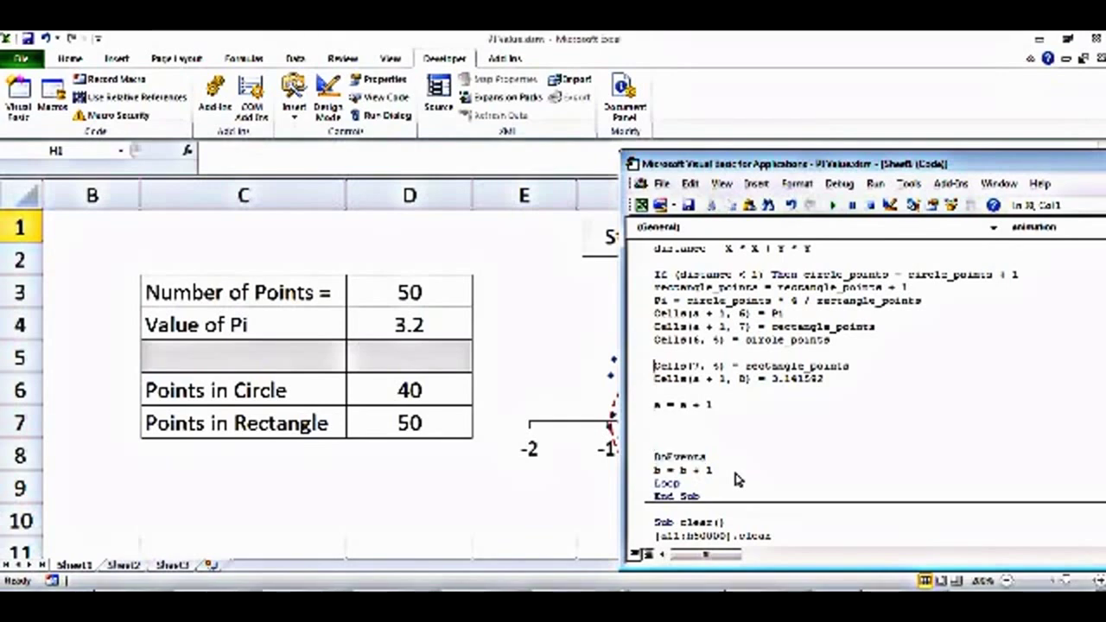
pyautogui.press('Up')
pyautogui.press('Up')
pyautogui.press('Up')
pyautogui.press('Up')
pyautogui.press('Up')
pyautogui.press('Up')
pyautogui.press('Up')
pyautogui.press('Up')
pyautogui.press('Up')
pyautogui.press('Up')
pyautogui.press('Up')
pyautogui.press('Up')
pyautogui.press('Up')
pyautogui.press('Up')
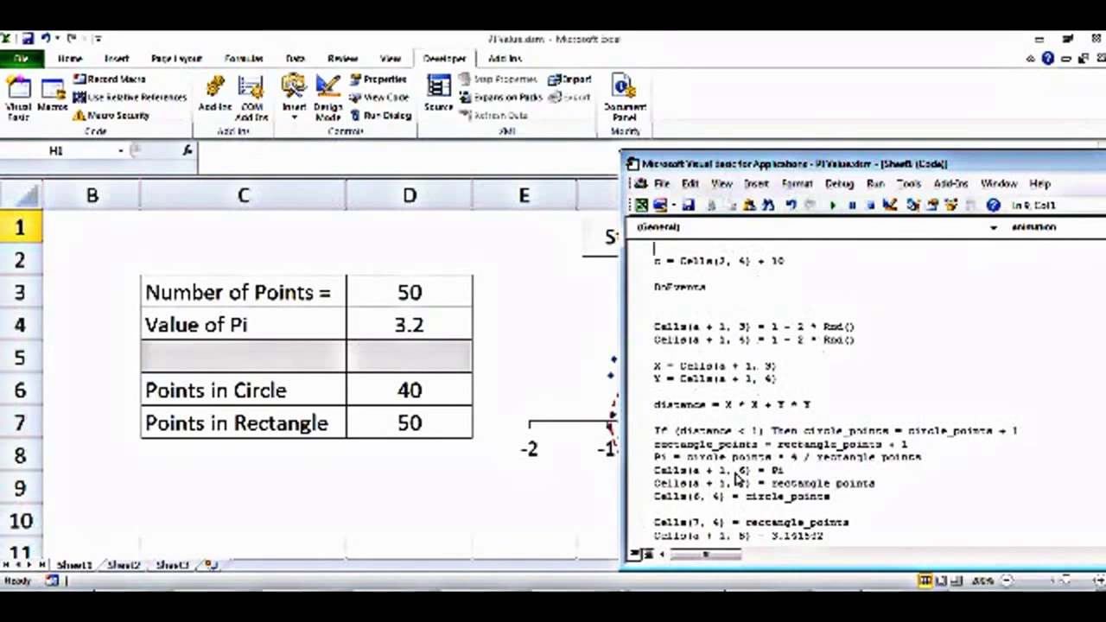
pyautogui.press('Down')
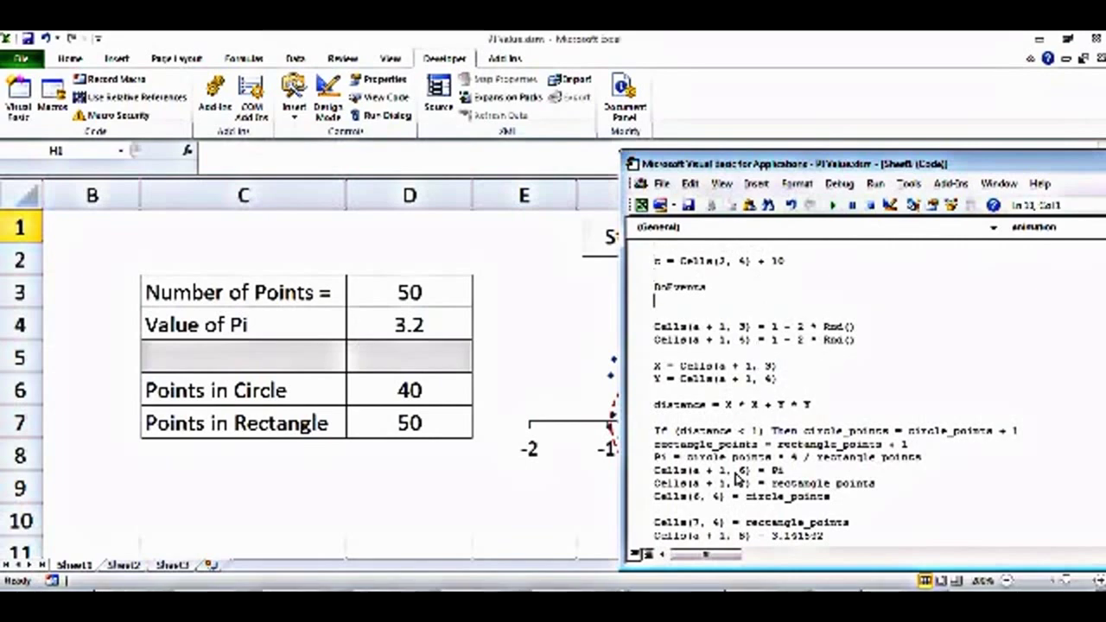
pyautogui.press('Down')
pyautogui.press('Down')
pyautogui.press('Down')
pyautogui.press('Down')
pyautogui.press('Down')
pyautogui.press('Down')
pyautogui.press('Down')
pyautogui.press('Down')
pyautogui.press('Down')
pyautogui.press('Down')
pyautogui.press('Down')
pyautogui.press('Down')
pyautogui.press('Down')
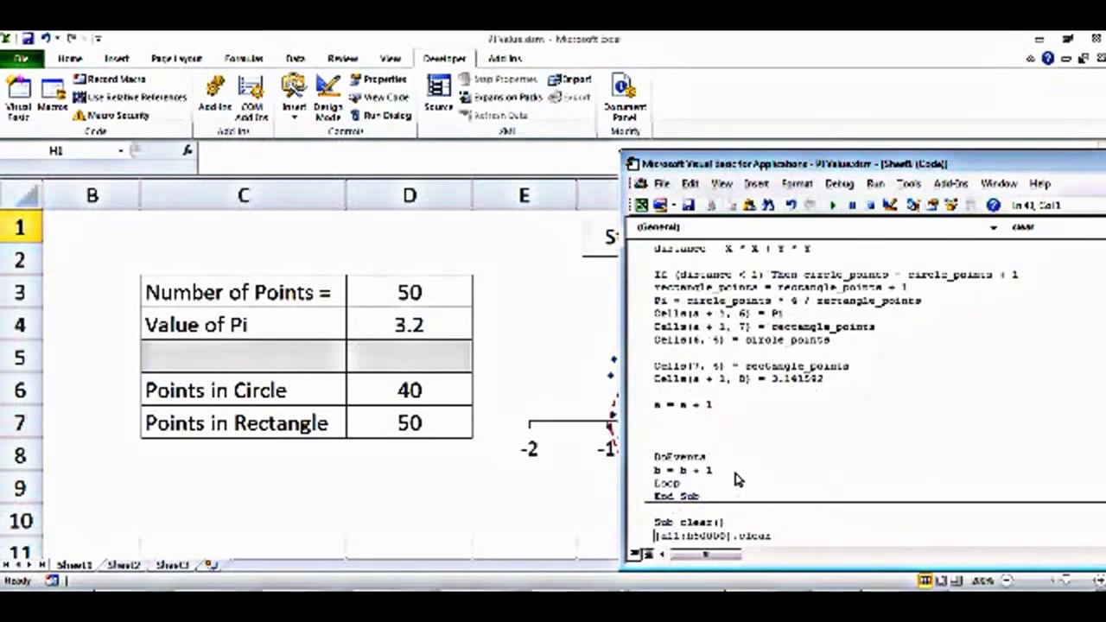
# Return to the worksheet and open the circle chart's data source with its Series1 definition
pyautogui.click(438, 534)
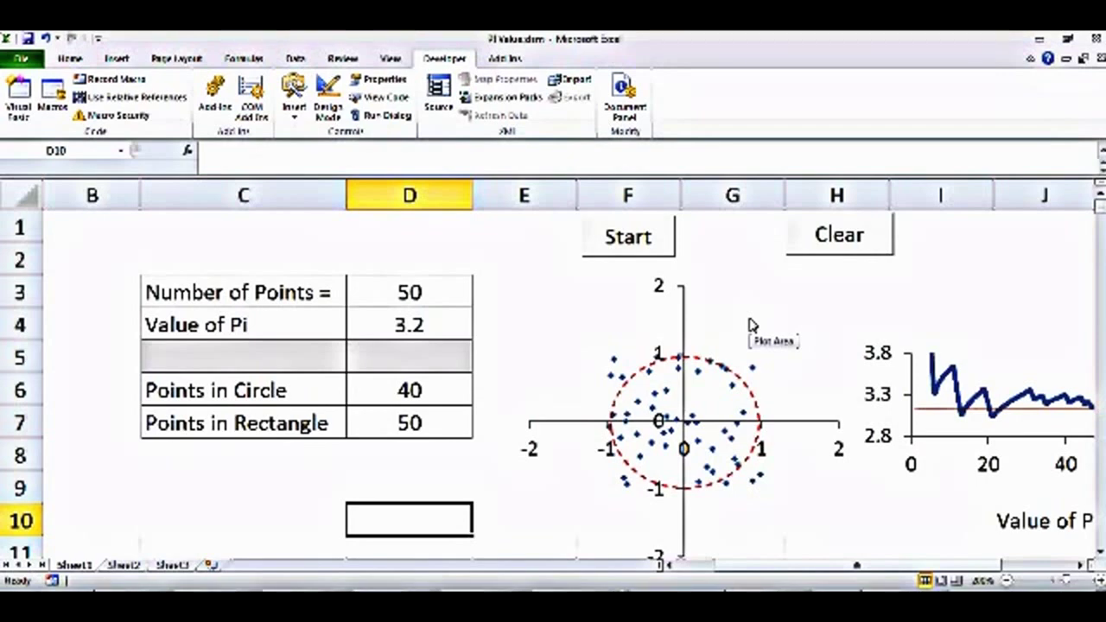
pyautogui.click(788, 330)
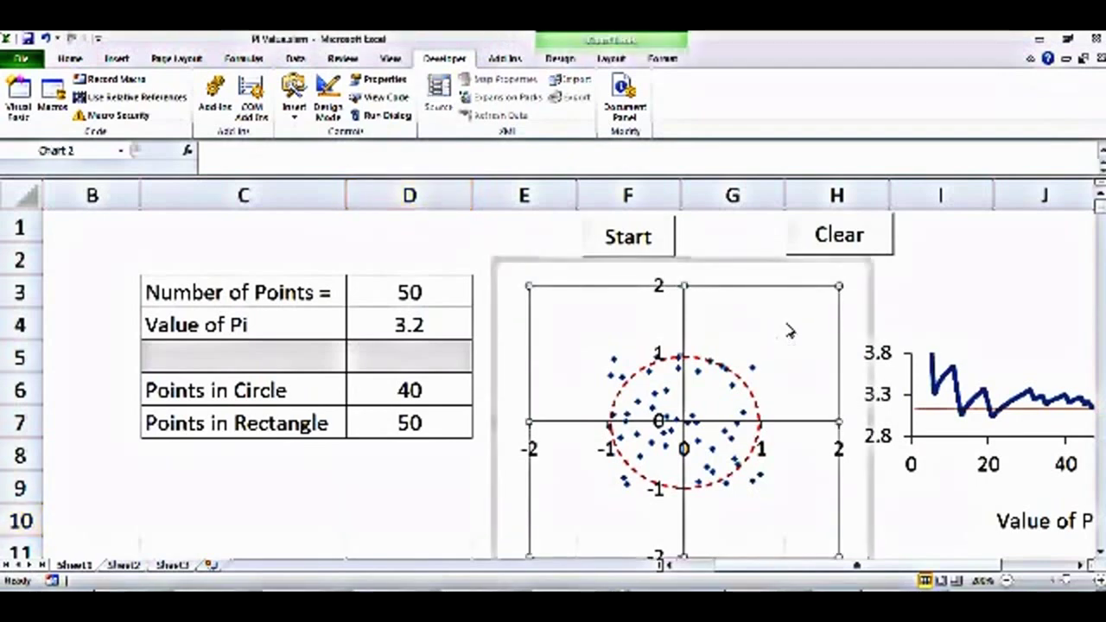
pyautogui.rightClick(853, 299)
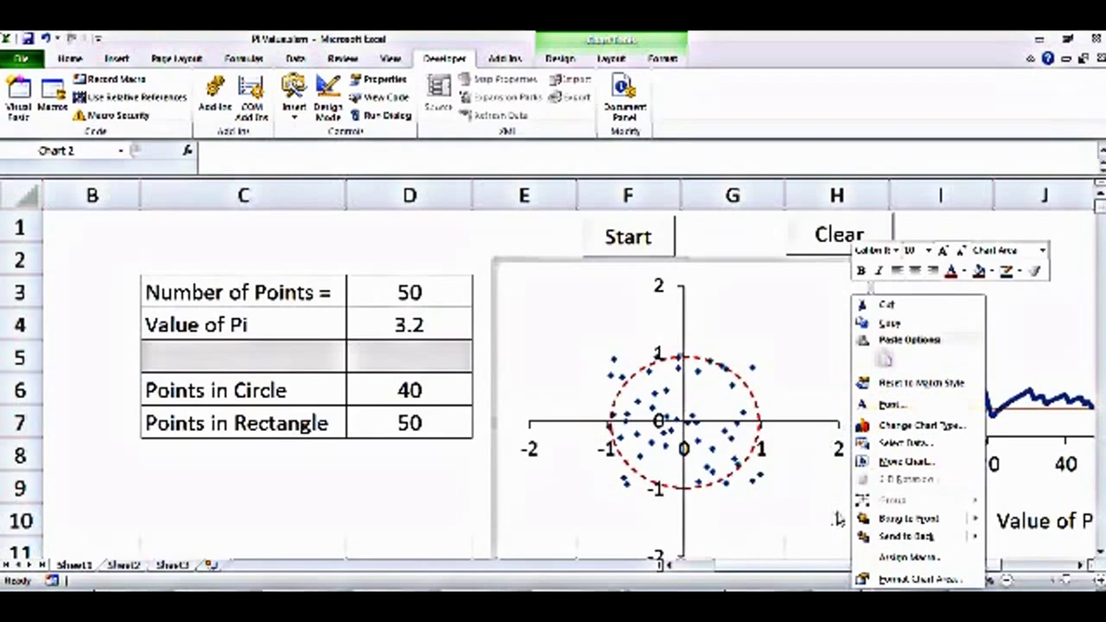
pyautogui.click(795, 333)
pyautogui.rightClick(793, 336)
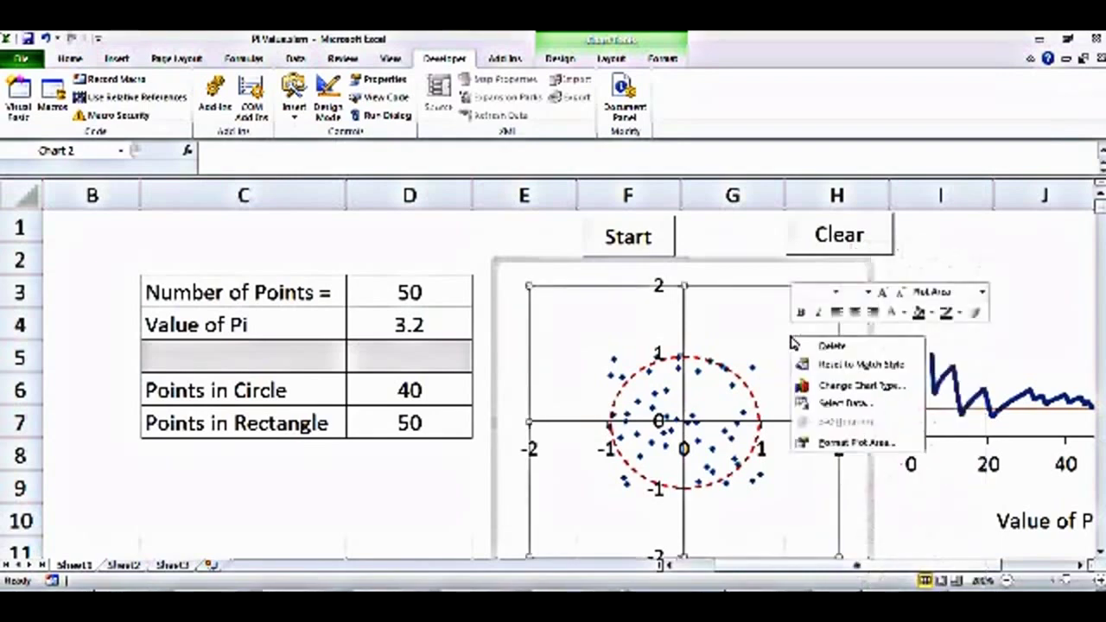
pyautogui.click(844, 404)
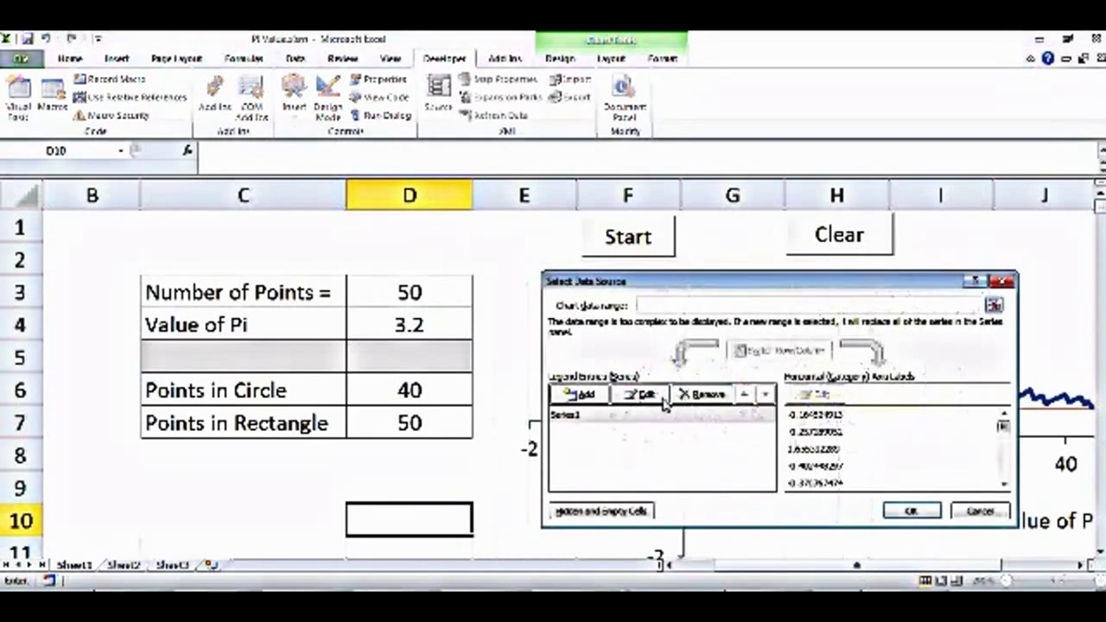
pyautogui.click(628, 396)
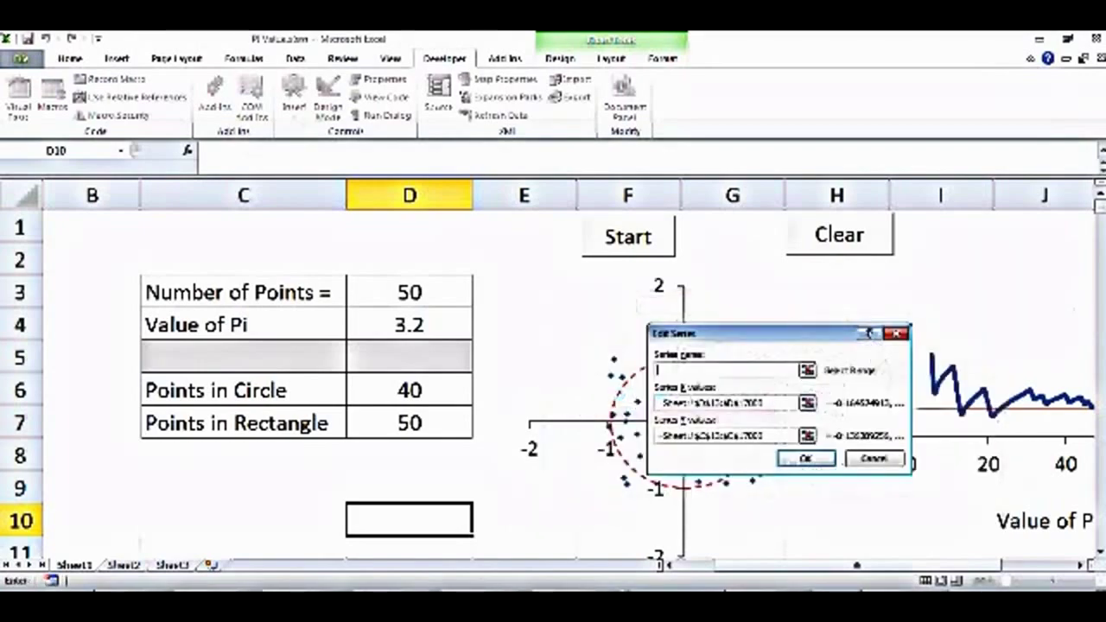
# Inspect which worksheet range in column D supplies the series X values
pyautogui.scroll(-3, 1098, 544)
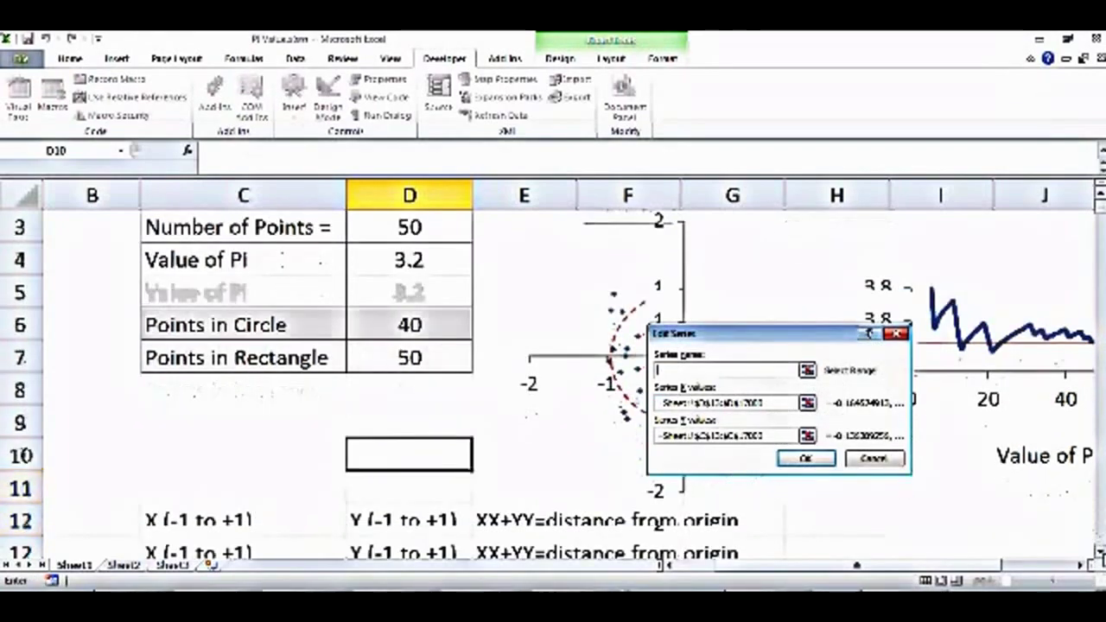
pyautogui.click(806, 405)
pyautogui.moveTo(1100, 218); pyautogui.dragTo(1100, 207)
pyautogui.click(1099, 551)
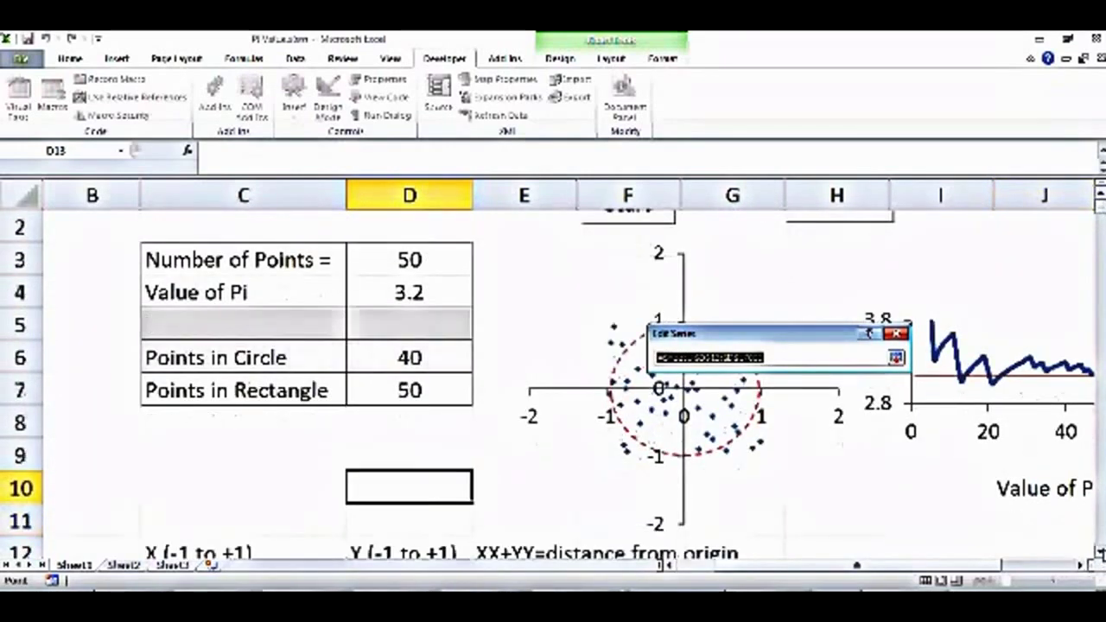
pyautogui.click(1101, 553)
pyautogui.click(1100, 552)
pyautogui.click(1100, 552)
pyautogui.click(1101, 552)
pyautogui.click(897, 359)
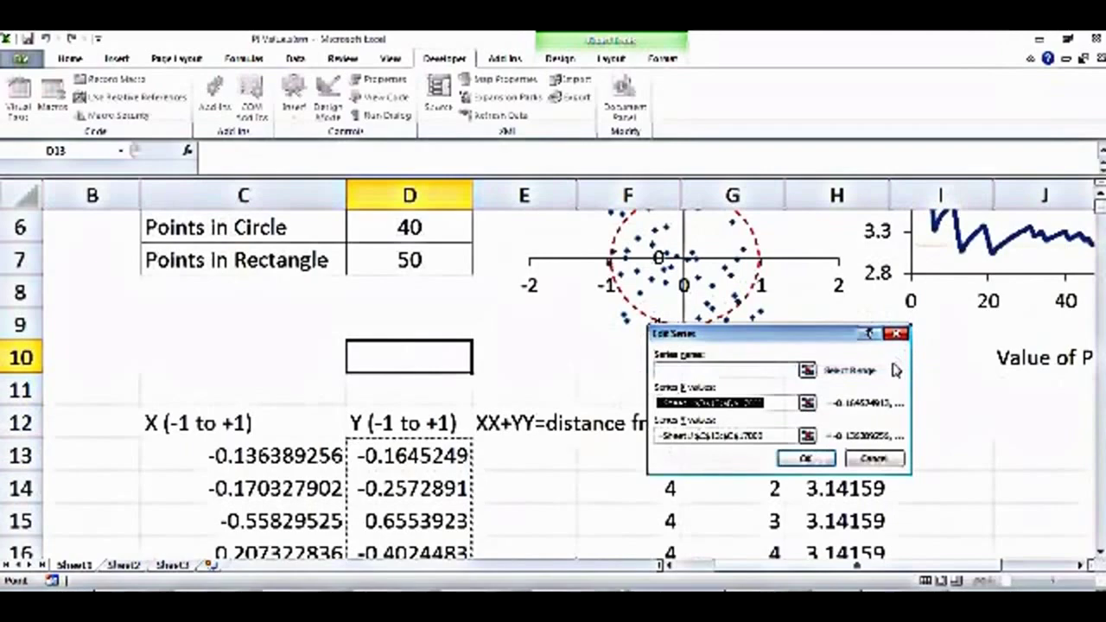
# Inspect the column C range supplying the series Y values, then close the series and data source settings without changes
pyautogui.click(808, 437)
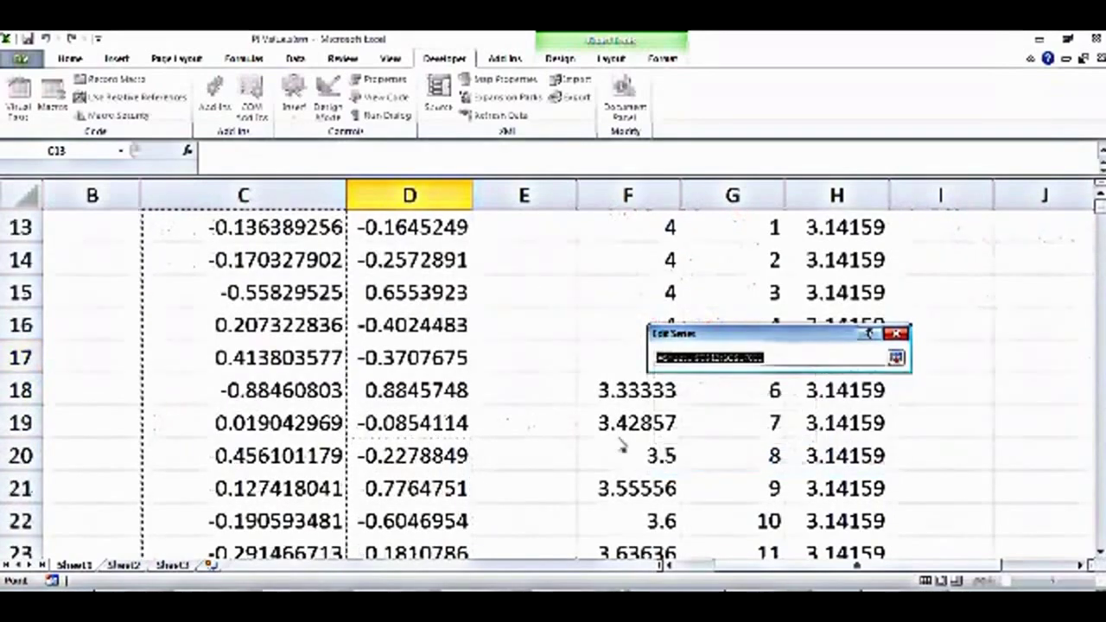
pyautogui.click(895, 357)
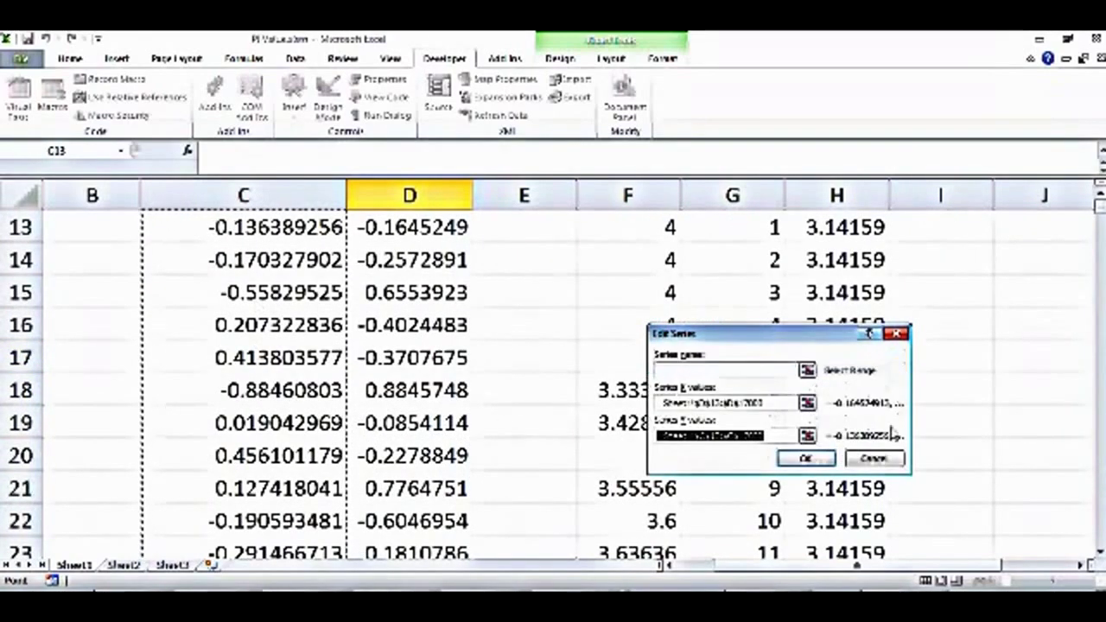
pyautogui.click(874, 459)
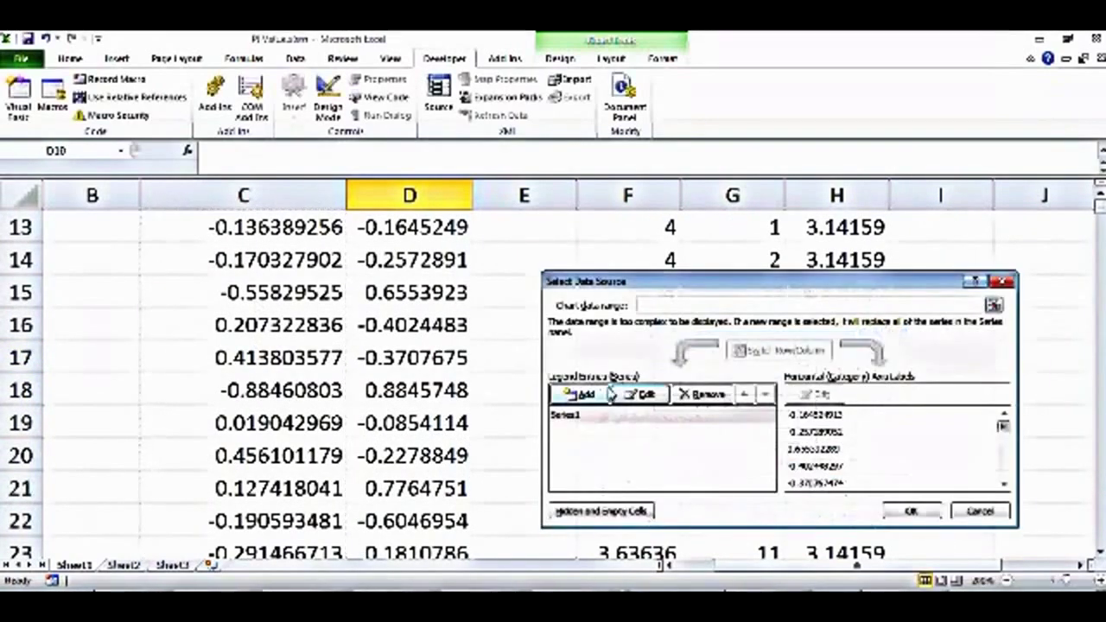
pyautogui.click(978, 511)
# View the Y (-1 to +1) heading in D12 above the random coordinates, then return to the top of the worksheet
pyautogui.press('Up')
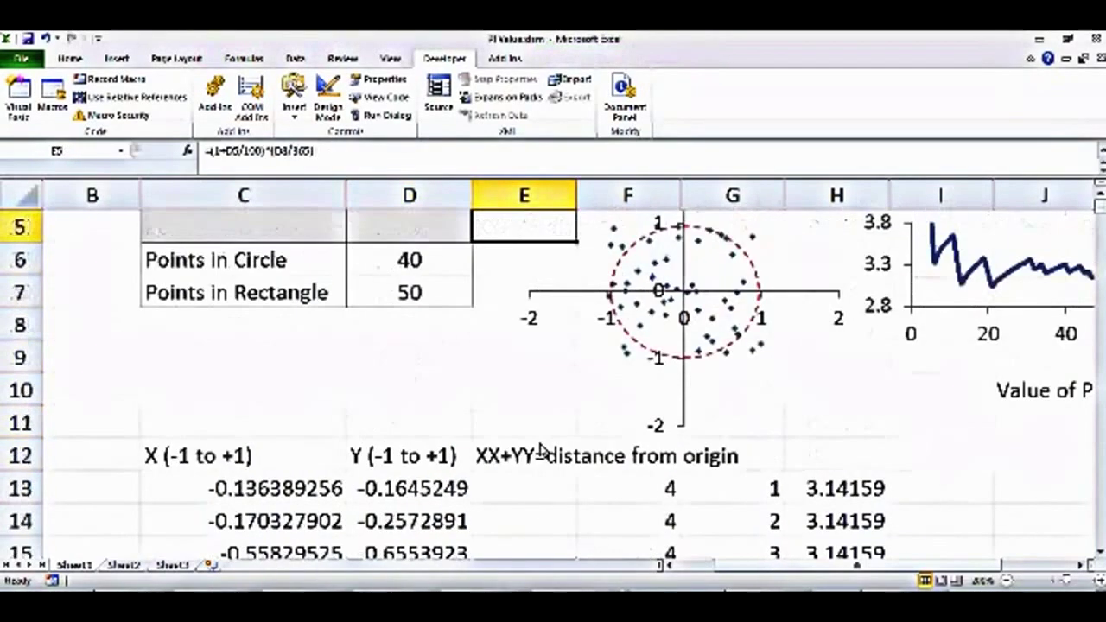
pyautogui.click(404, 459)
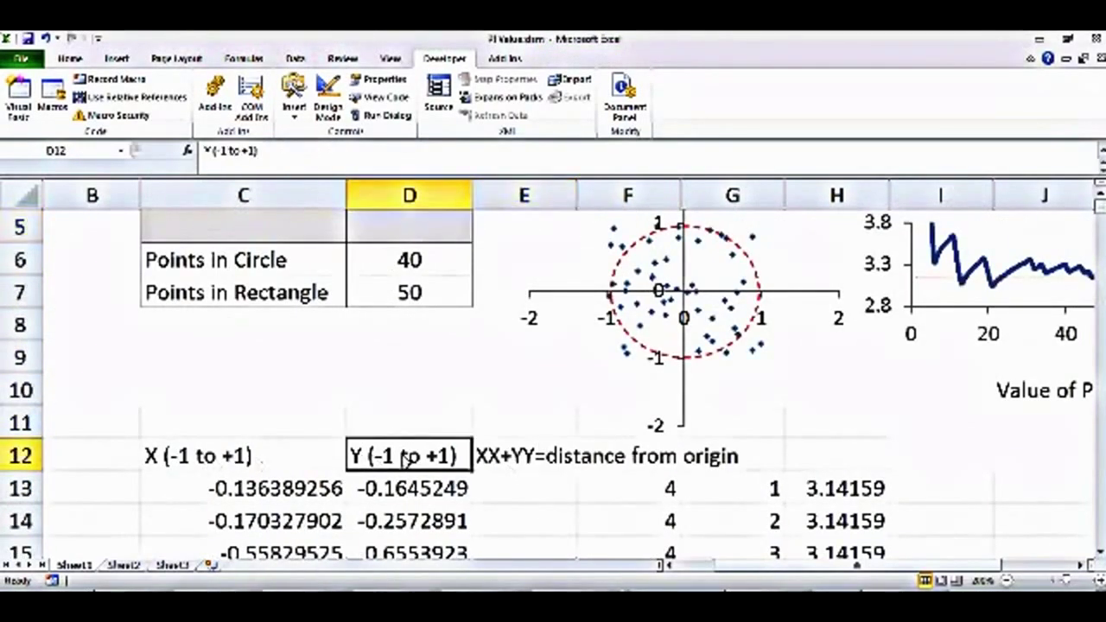
pyautogui.press('Up')
pyautogui.press('Up')
pyautogui.press('Up')
pyautogui.press('Up')
pyautogui.press('Up')
pyautogui.press('Up')
pyautogui.press('Up')
pyautogui.press('Up')
pyautogui.press('Up')
pyautogui.press('Up')
pyautogui.press('Up')
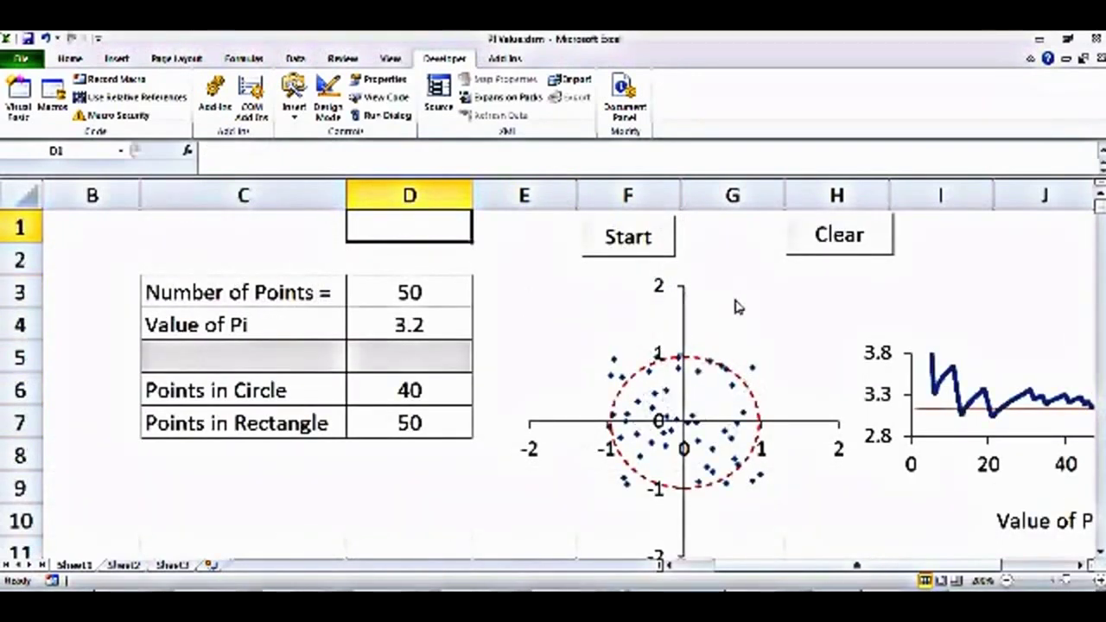
# Select the dashed red circle drawn over the scatter chart to point it out, then deselect it
pyautogui.click(702, 463)
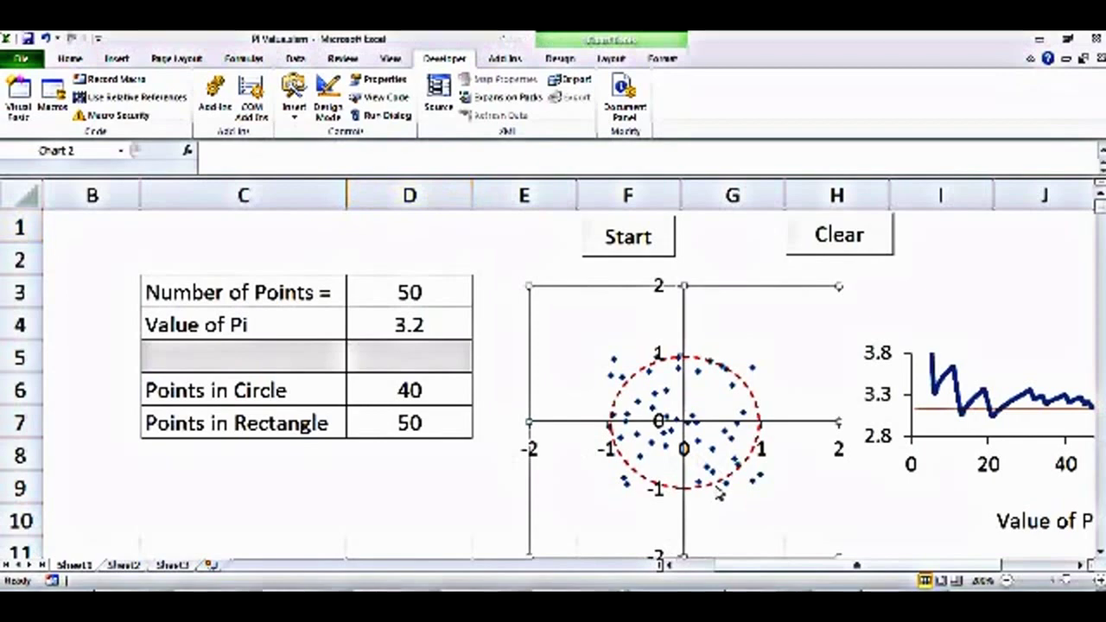
pyautogui.click(717, 489)
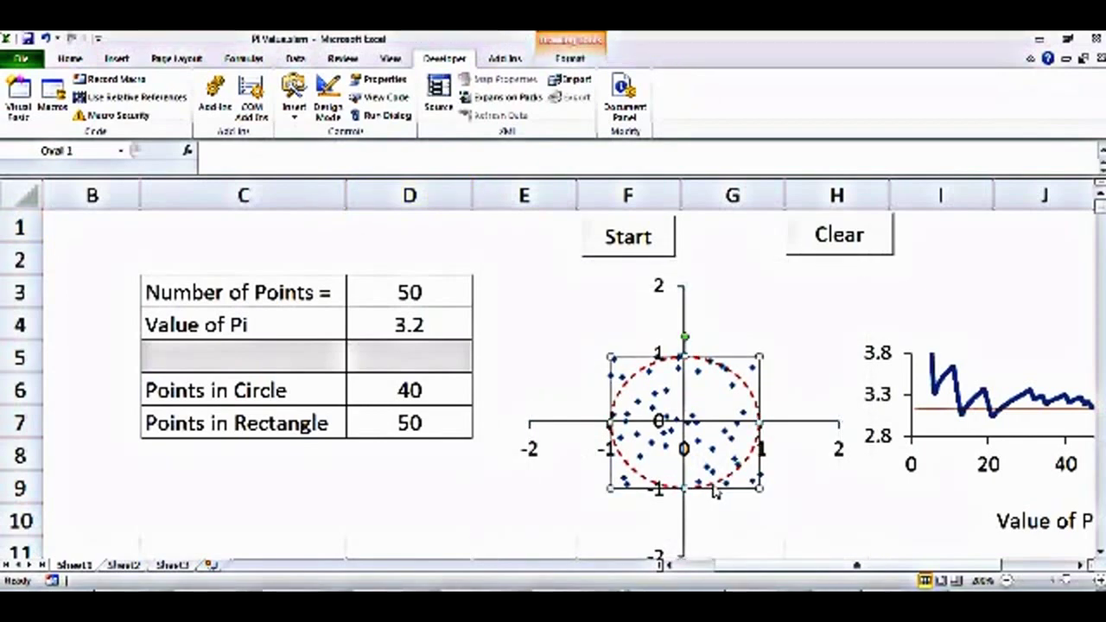
pyautogui.click(90, 484)
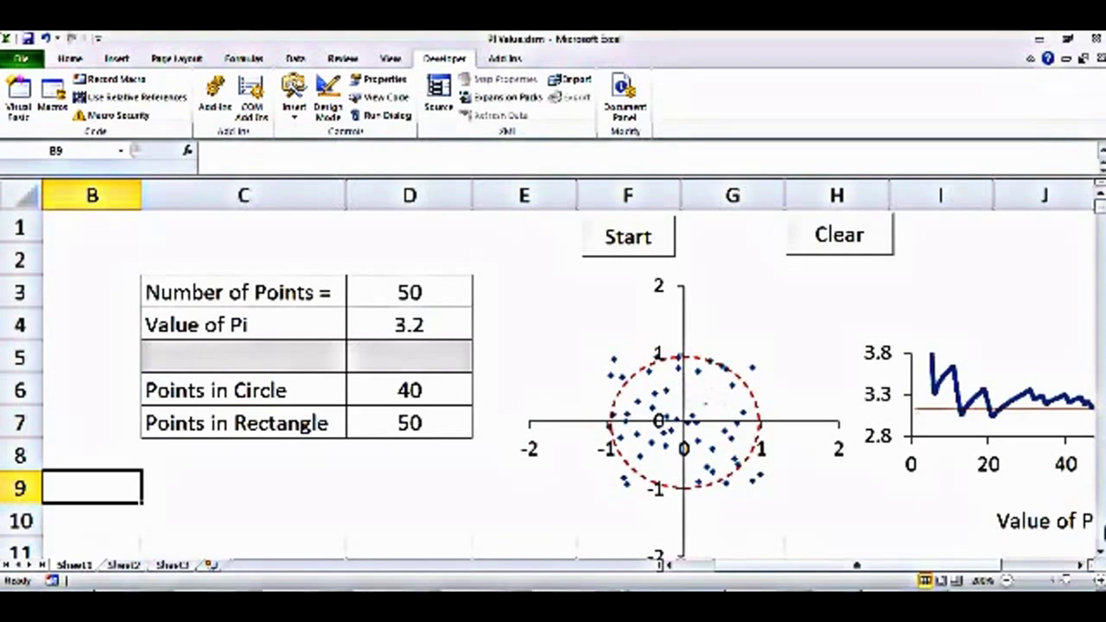
# Clear the simulation data with the sheet's Clear macro and check the data rows from row 13 down
pyautogui.click(854, 249)
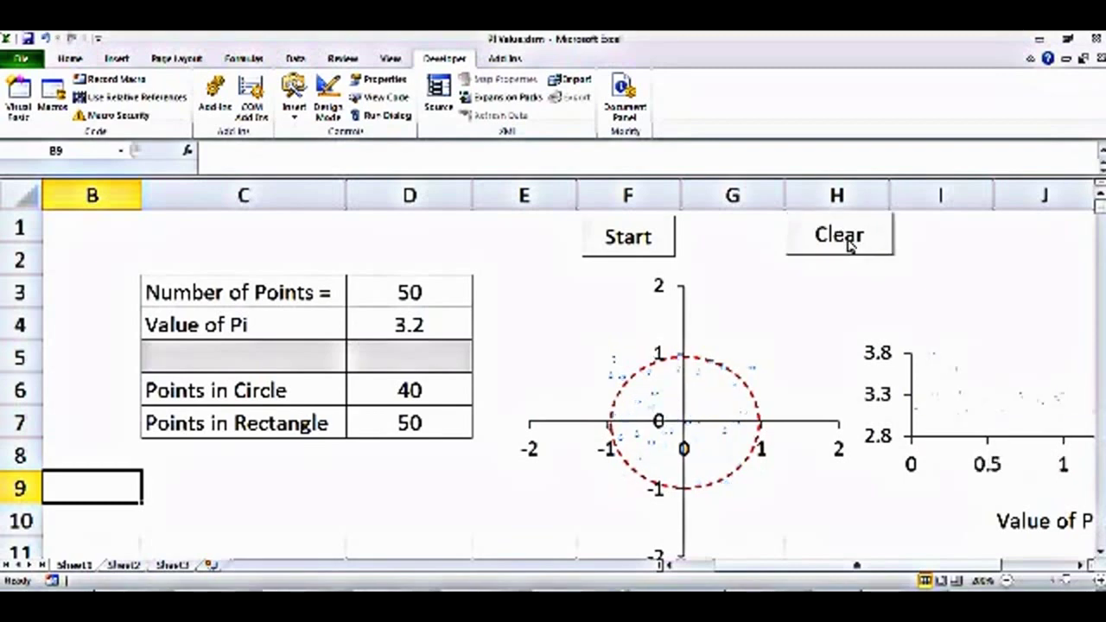
pyautogui.click(1099, 554)
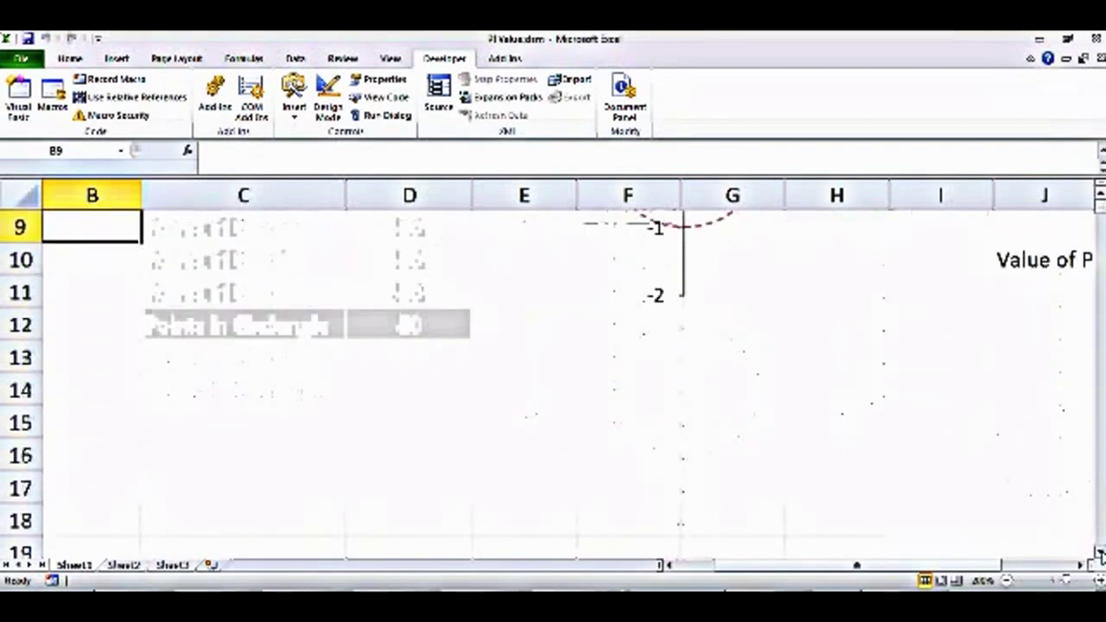
pyautogui.click(1100, 197)
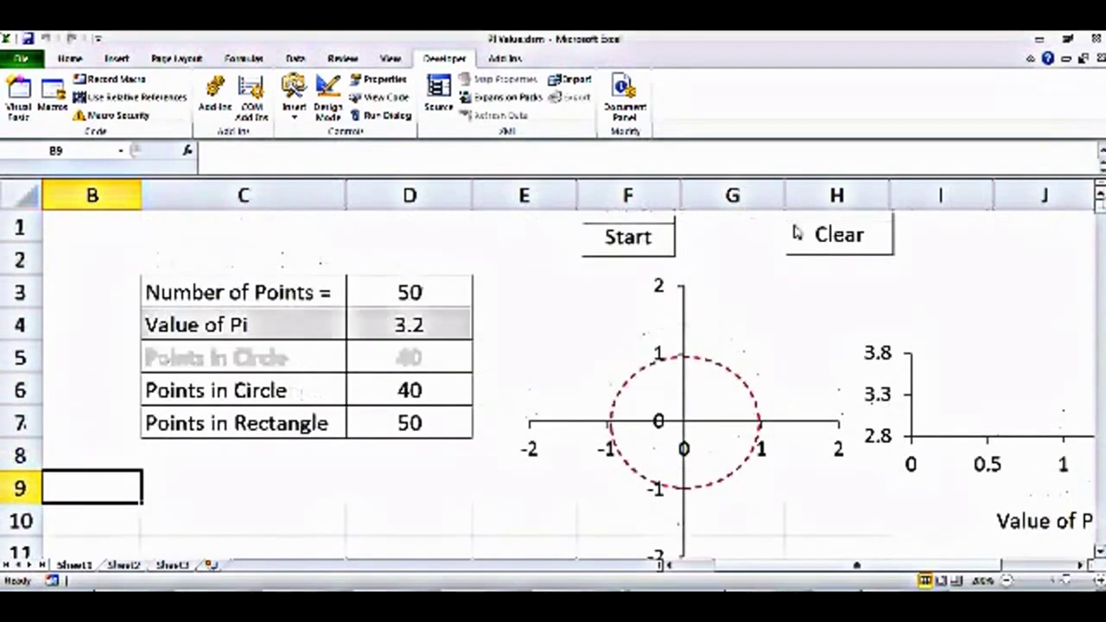
# Run the Pi simulation again for 50 points and check the generated data rows and the charts
pyautogui.click(615, 238)
pyautogui.click(1100, 554)
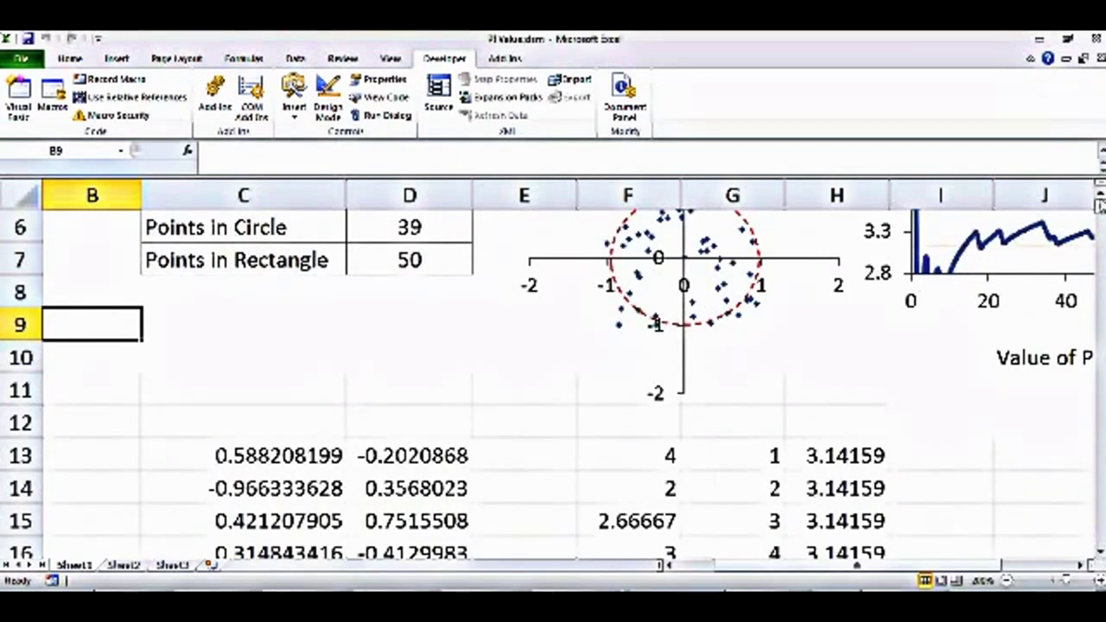
pyautogui.click(1101, 197)
pyautogui.click(1100, 197)
pyautogui.click(1101, 197)
pyautogui.click(1100, 197)
pyautogui.click(1100, 197)
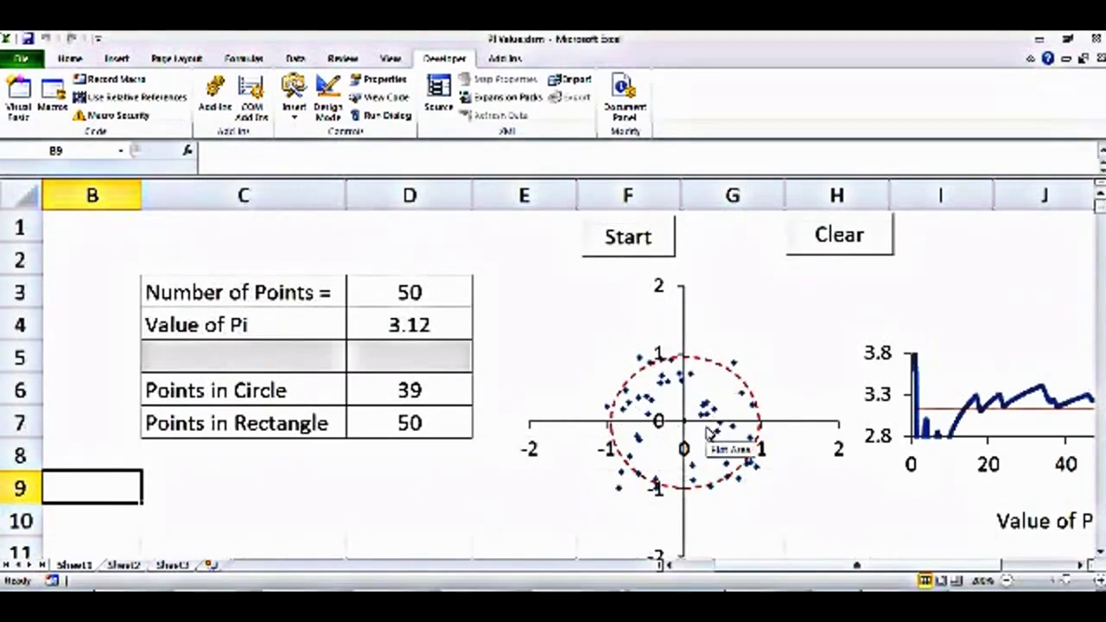
# Select the first running Pi estimate in F13 to point it out, then return to the charts
pyautogui.scroll(-3, 628, 438)
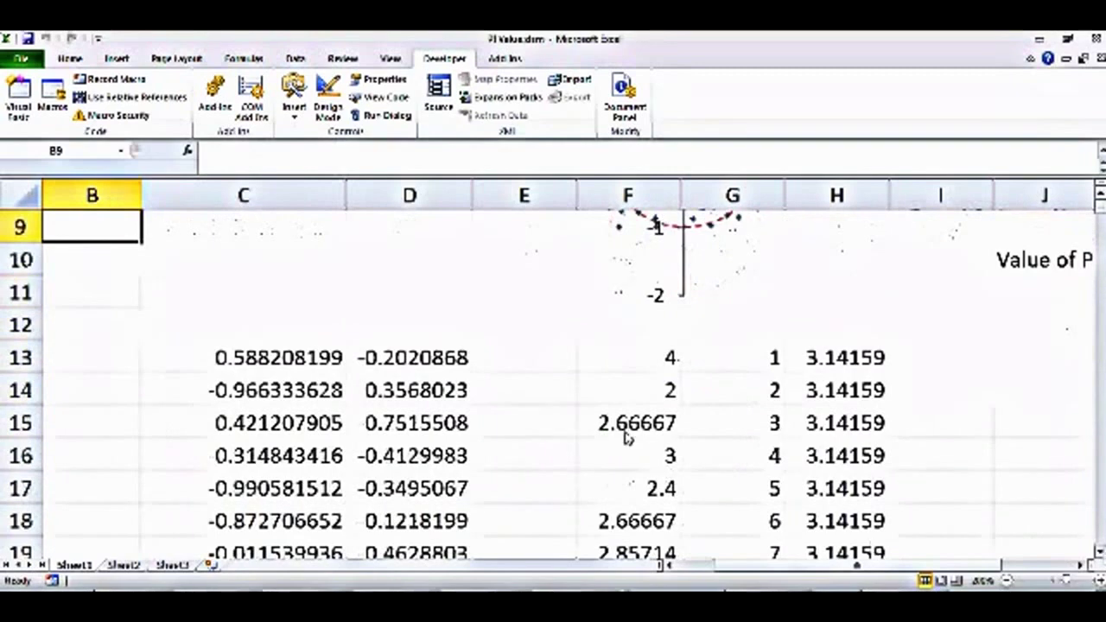
pyautogui.click(642, 360)
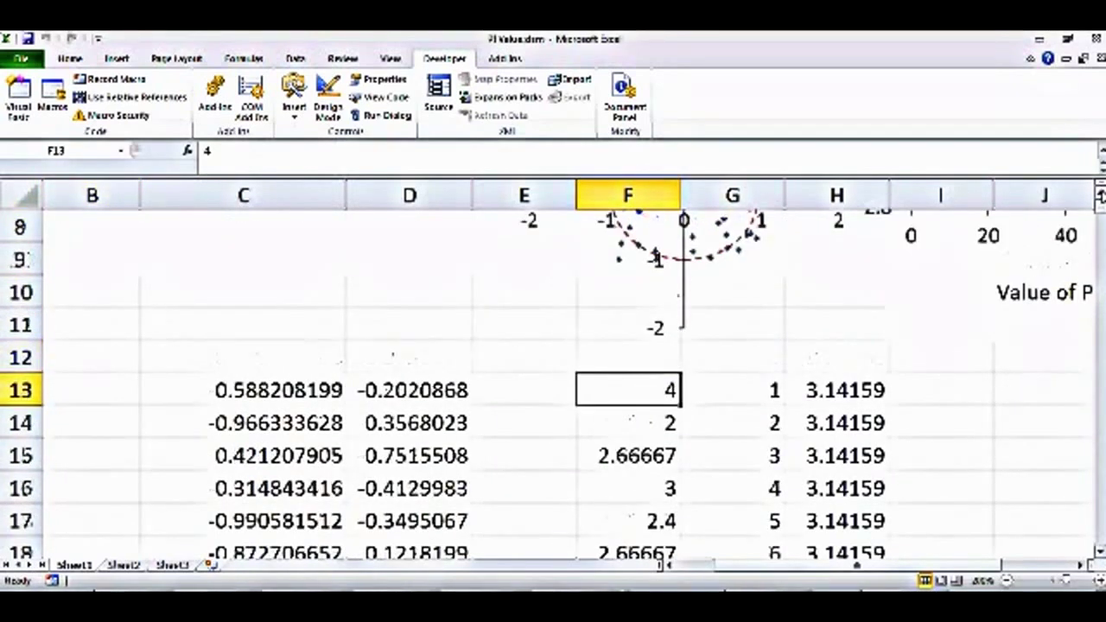
pyautogui.scroll(3, 939, 397)
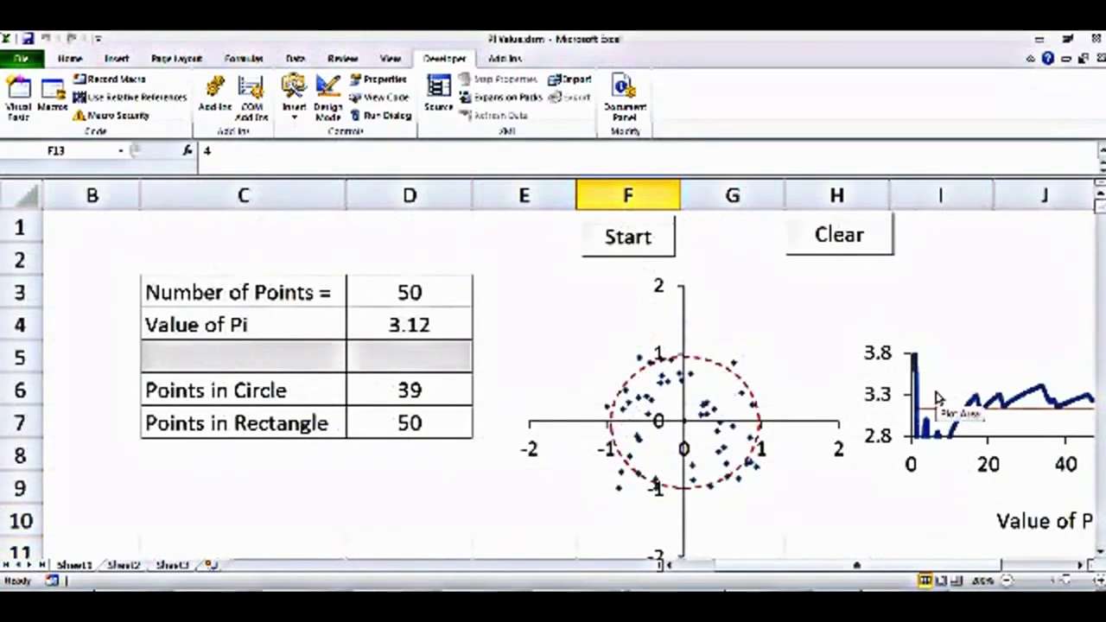
# Select the Value of Pi line chart and highlight its source values in columns F and G from row 13, then deselect
pyautogui.click(995, 378)
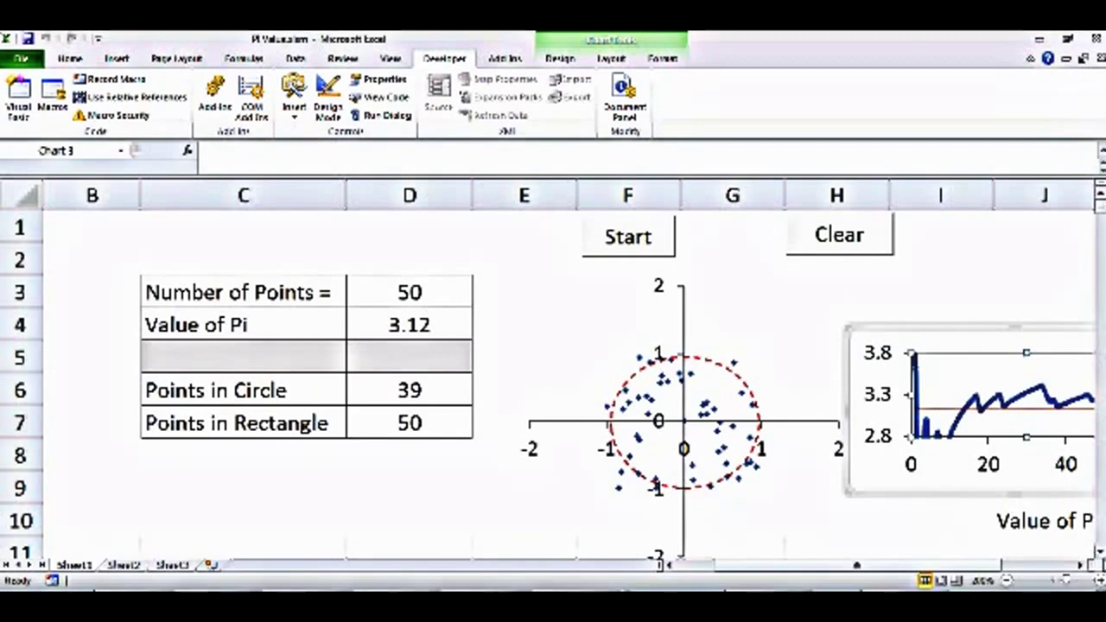
pyautogui.scroll(-2, 863, 280)
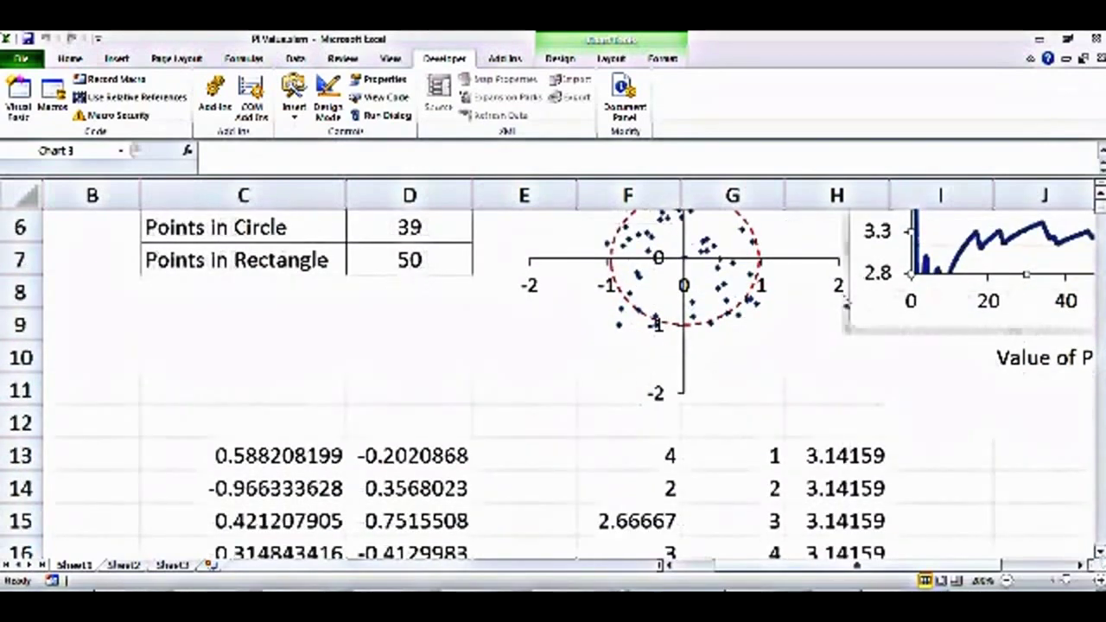
pyautogui.moveTo(664, 463); pyautogui.dragTo(657, 499)
pyautogui.moveTo(752, 458); pyautogui.dragTo(771, 560)
pyautogui.scroll(2, 936, 303)
pyautogui.click(935, 303)
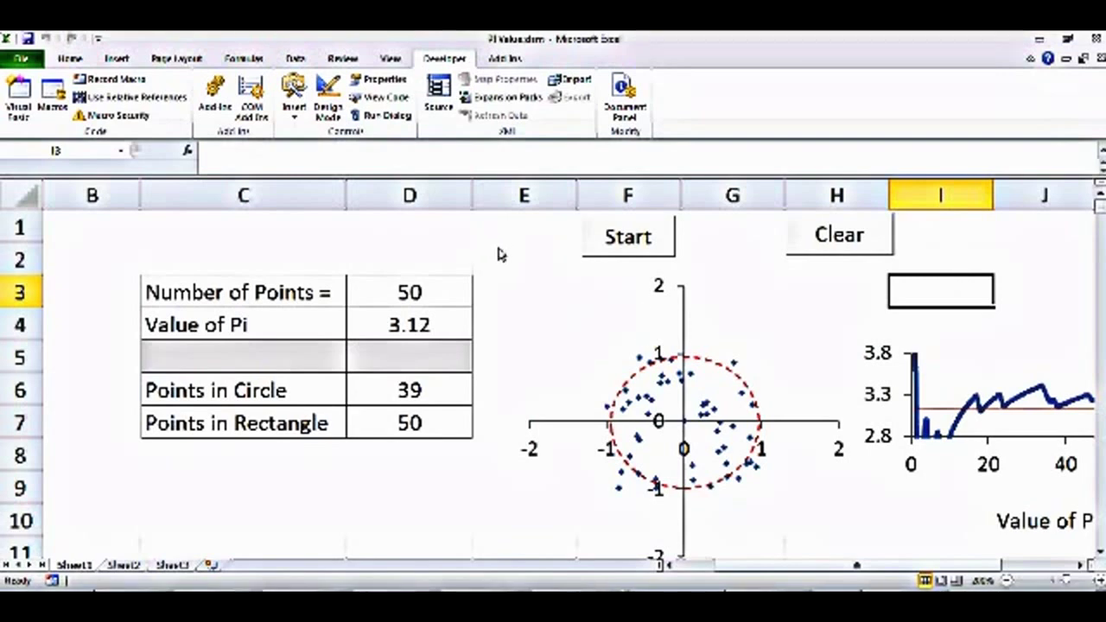
# Clear the simulation data with the sheet's Clear macro and set the number of points in D3 to 1000
pyautogui.click(833, 251)
pyautogui.click(452, 296)
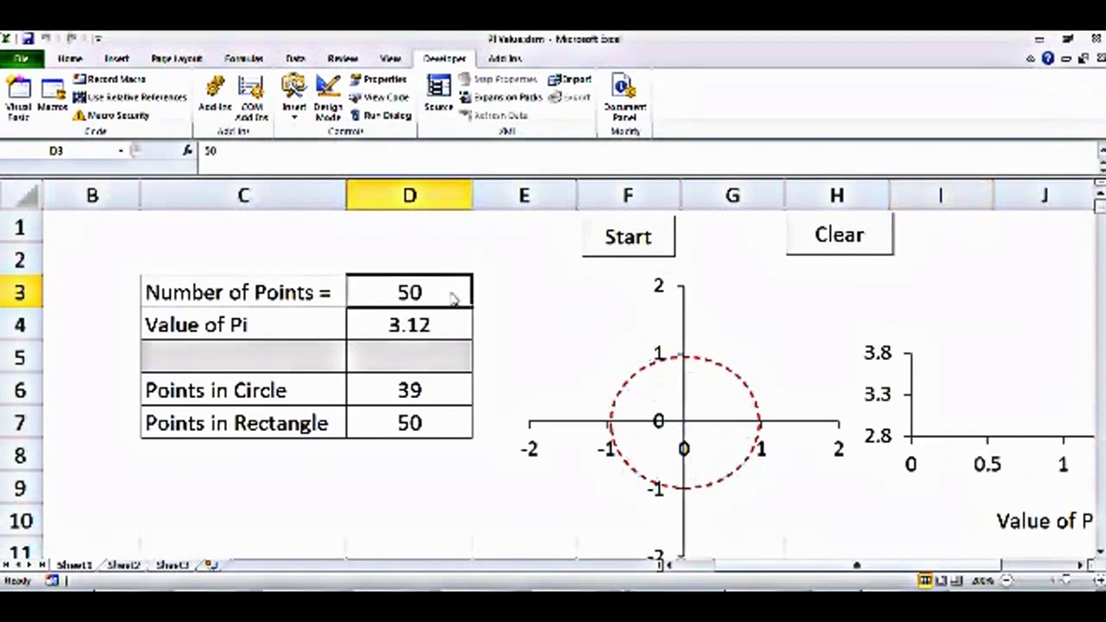
pyautogui.write('1000')
pyautogui.press('Return')
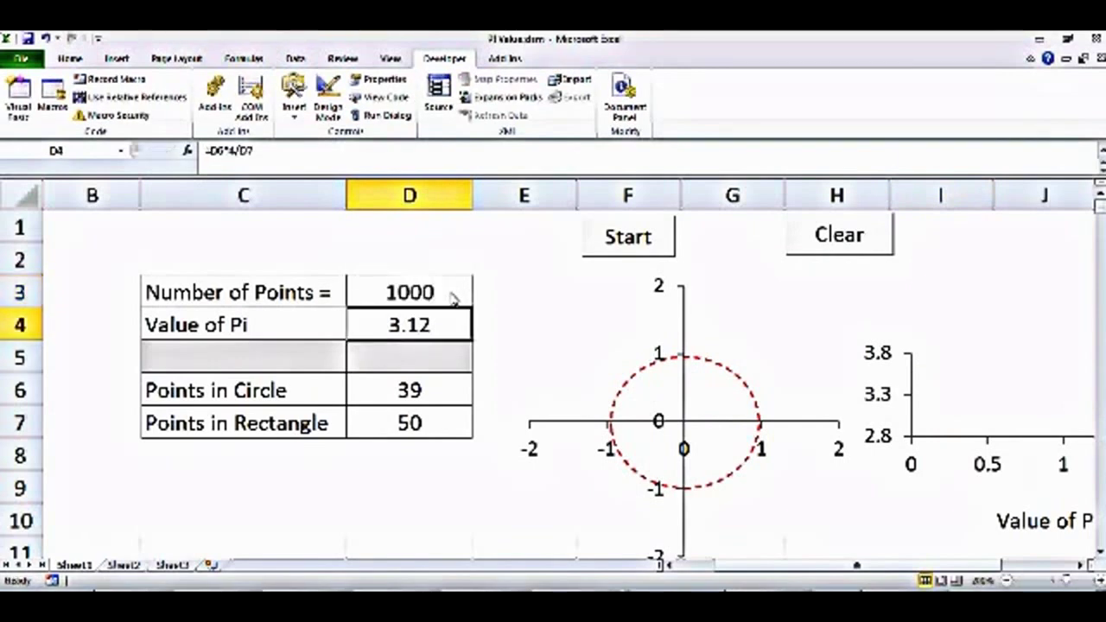
# Run the Pi simulation for 1000 points and watch the results table together with the scatter and line charts
pyautogui.click(635, 247)
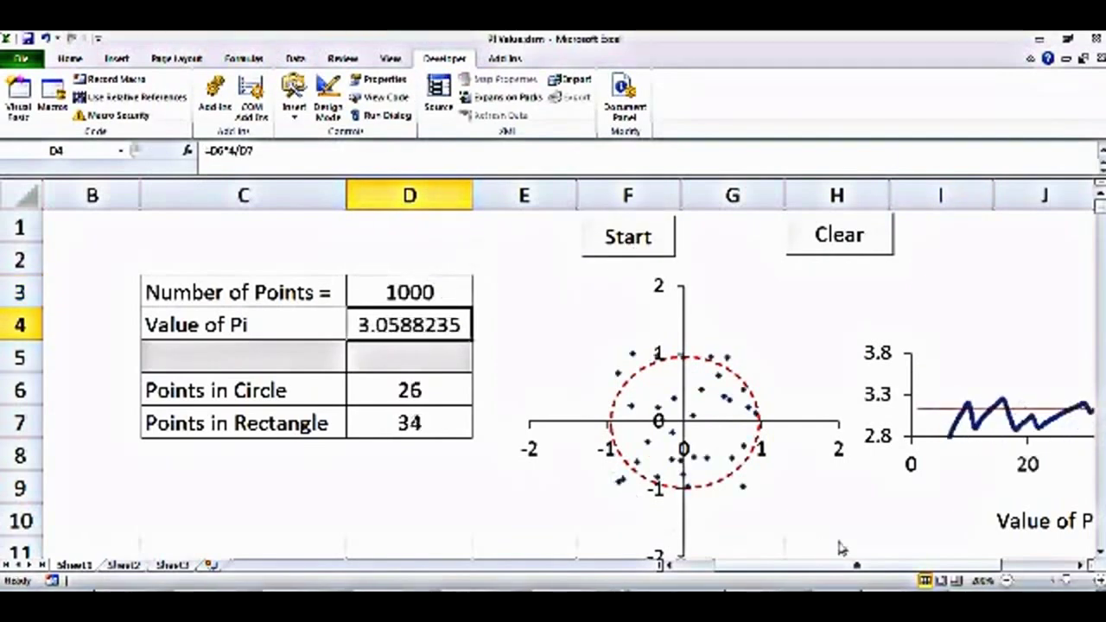
pyautogui.click(1081, 566)
pyautogui.click(1081, 565)
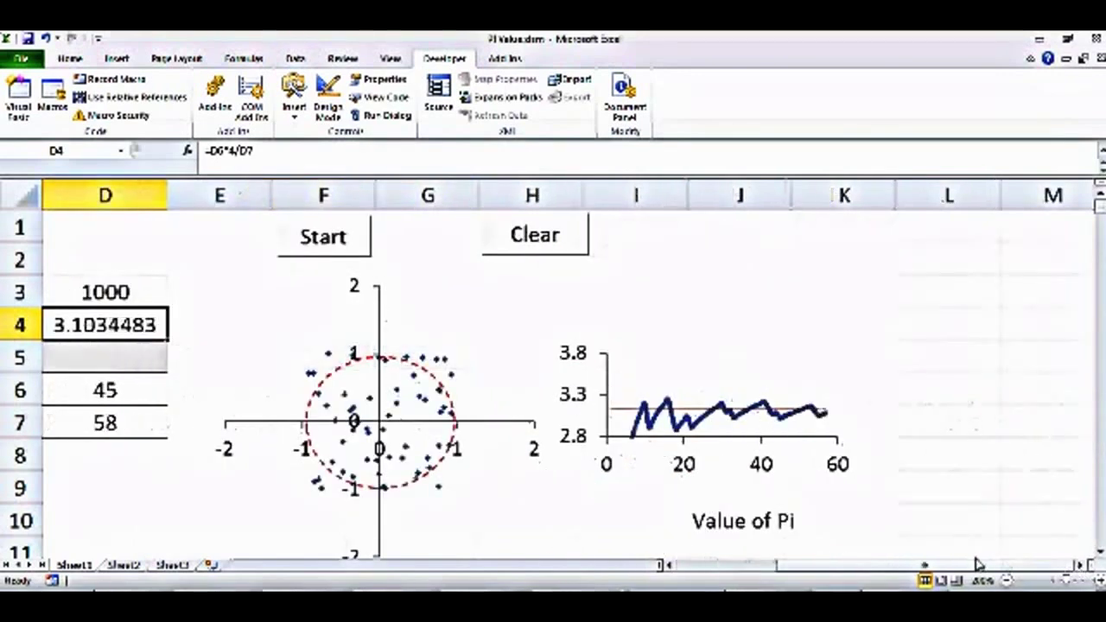
pyautogui.moveTo(979, 567); pyautogui.dragTo(951, 567)
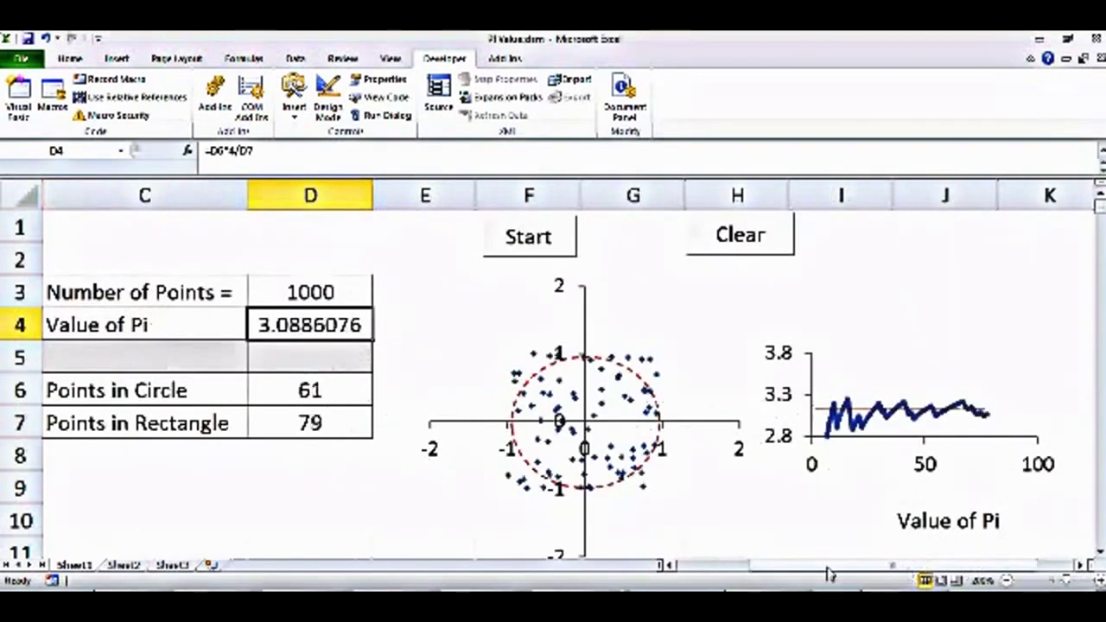
pyautogui.click(671, 566)
pyautogui.moveTo(743, 566); pyautogui.dragTo(782, 574)
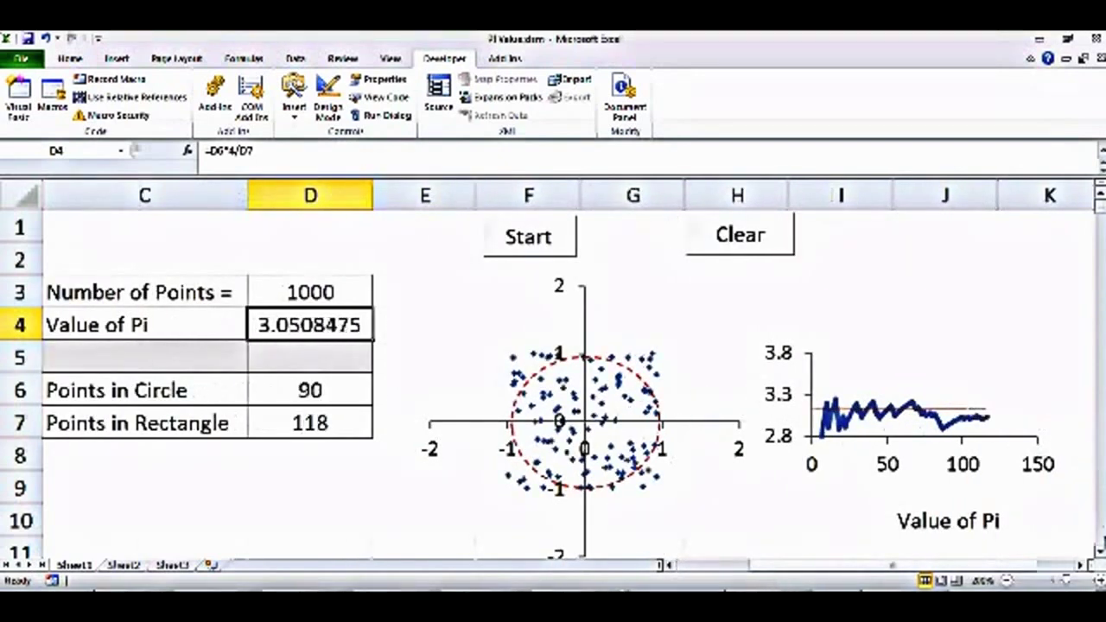